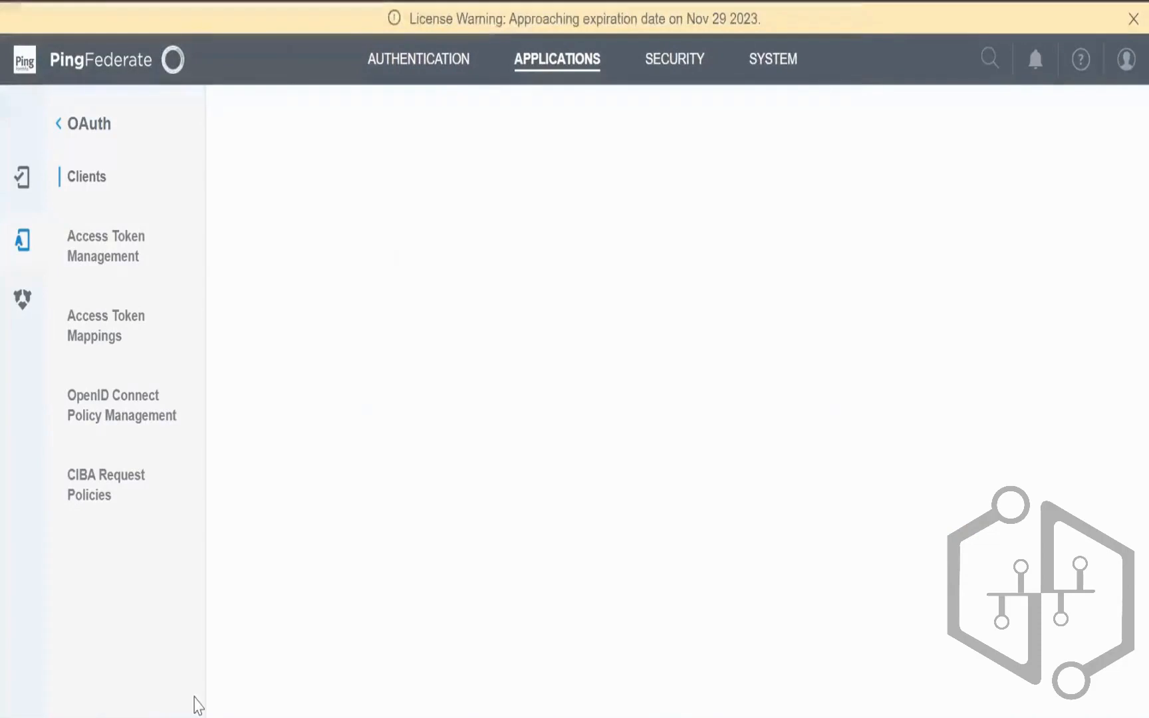
Step: Open an admin Command Prompt, browse to D: > PingDirectory > bat and select its path
{"action": "type", "text": "n"}
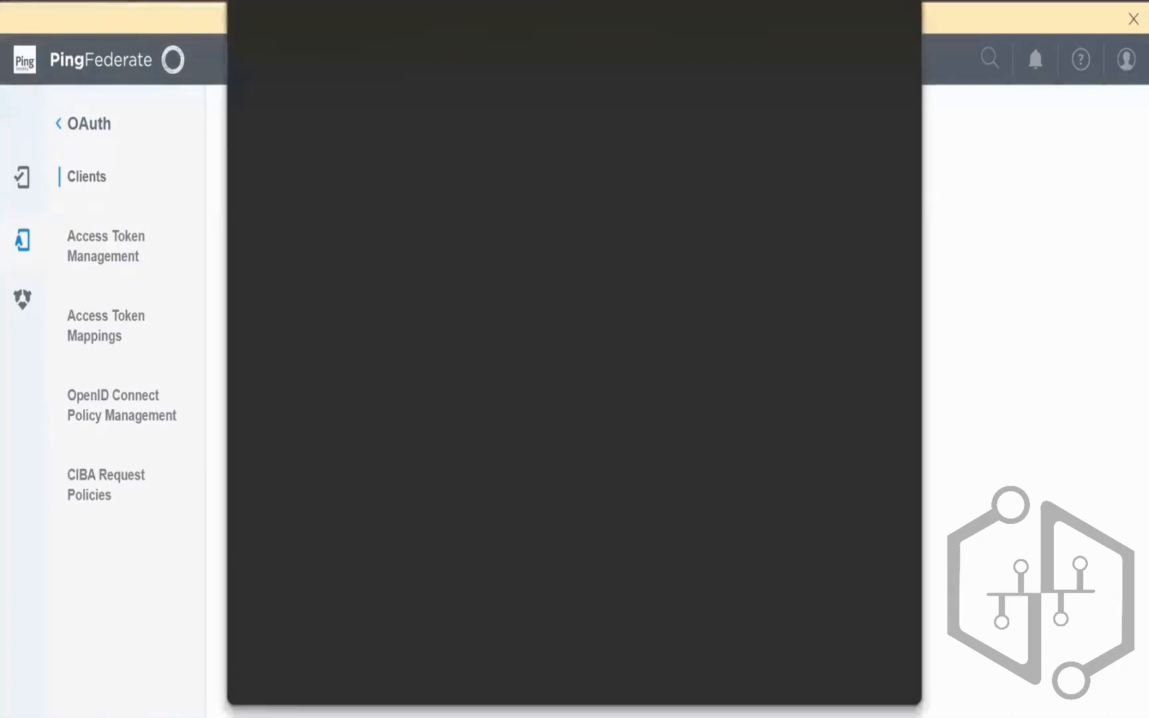
{"action": "type", "text": "cmd"}
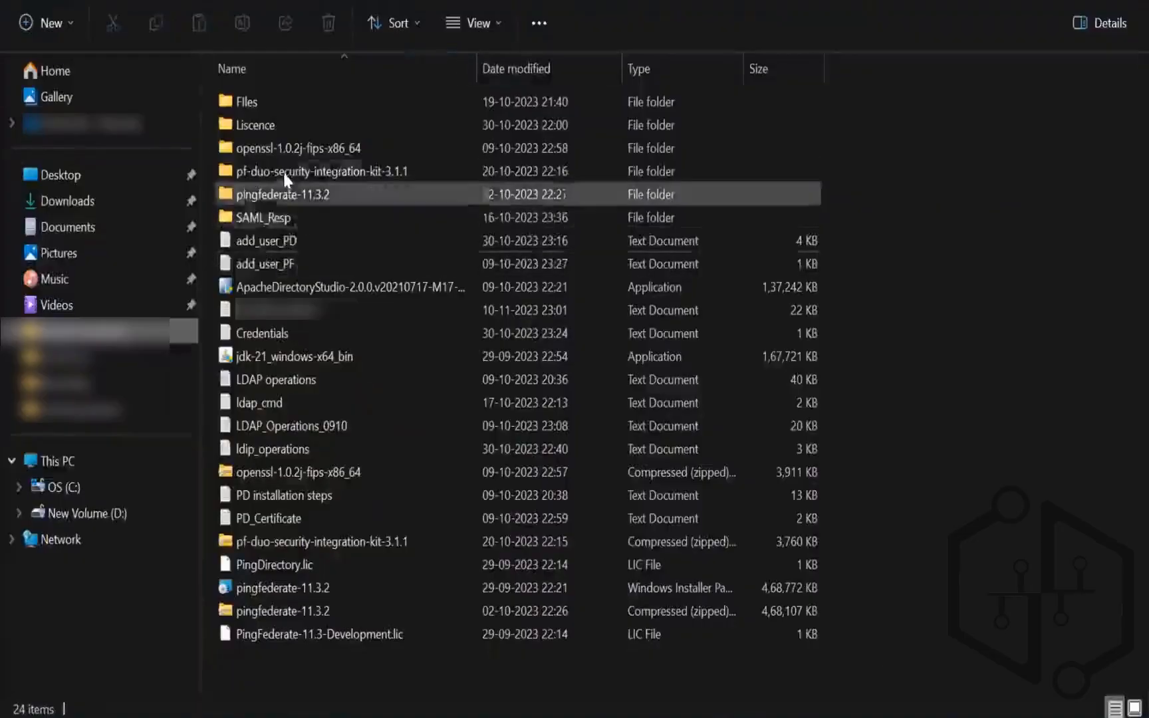
{"action": "left_click", "coordinate": [350, 1]}
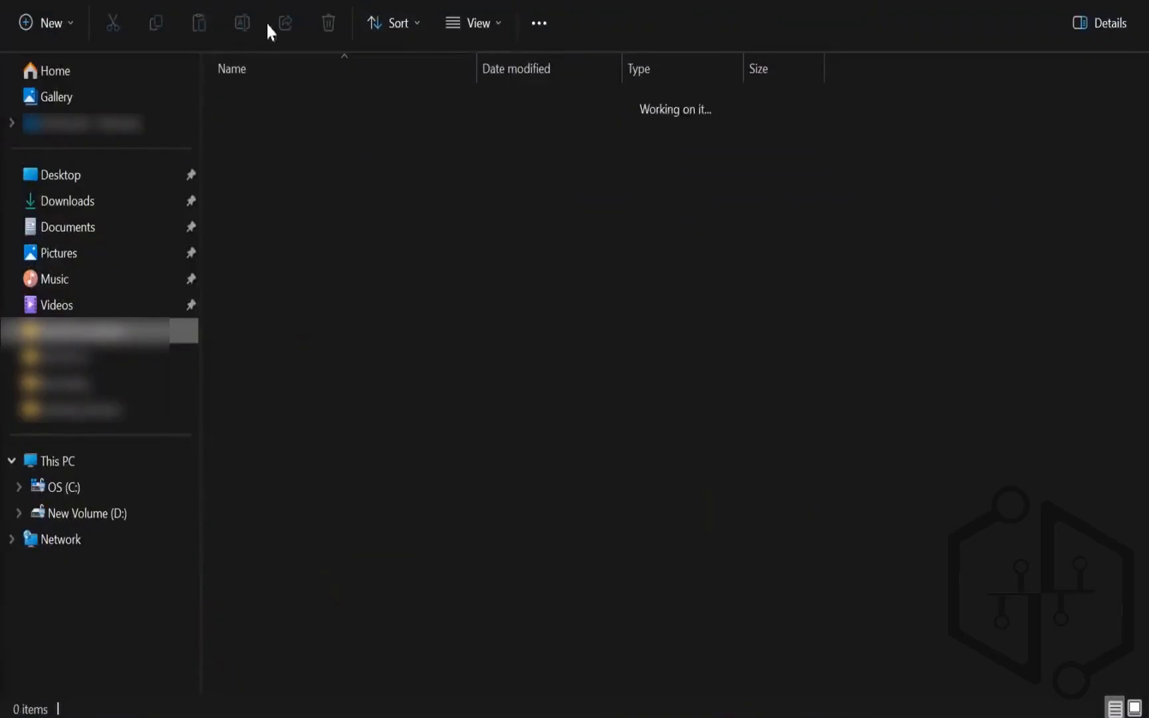
{"action": "left_click", "coordinate": [258, 214]}
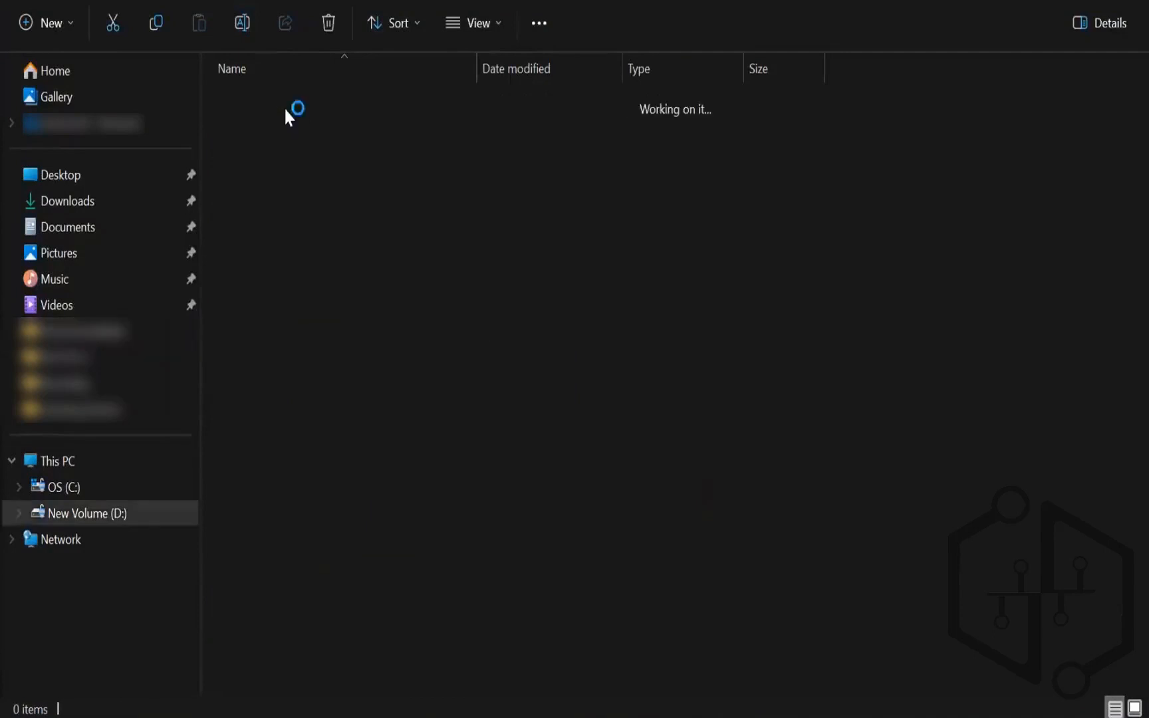
{"action": "double_click", "coordinate": [285, 107]}
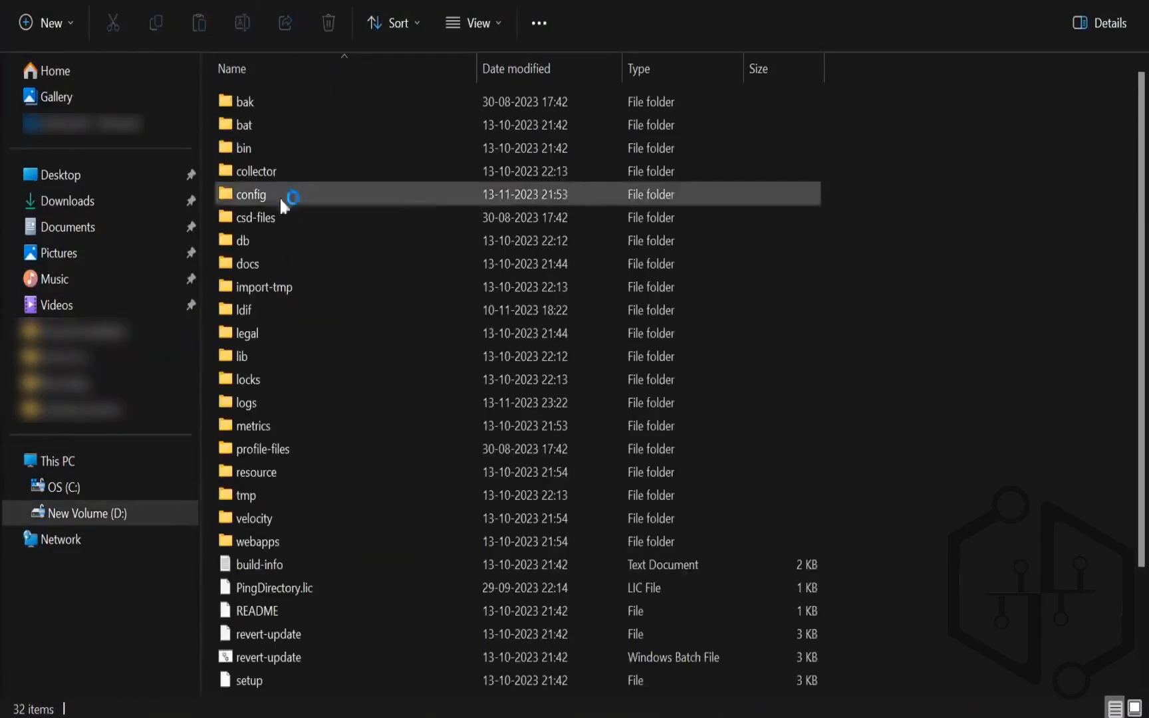
{"action": "double_click", "coordinate": [282, 119]}
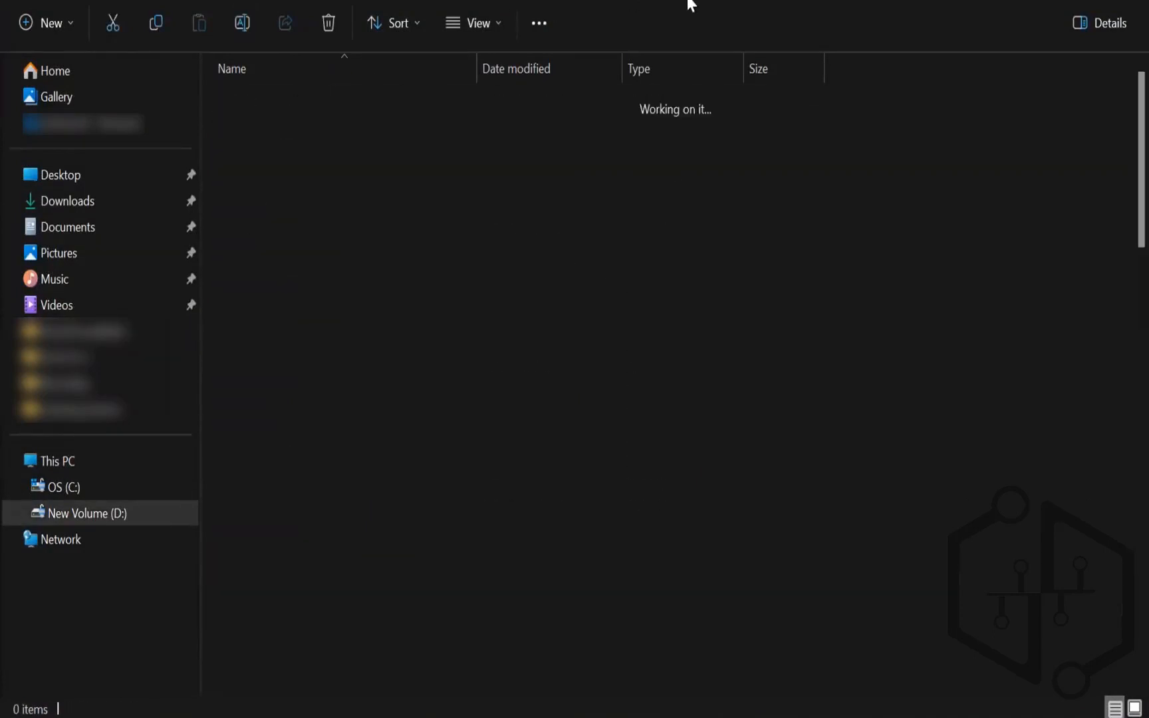
{"action": "left_click", "coordinate": [689, 6]}
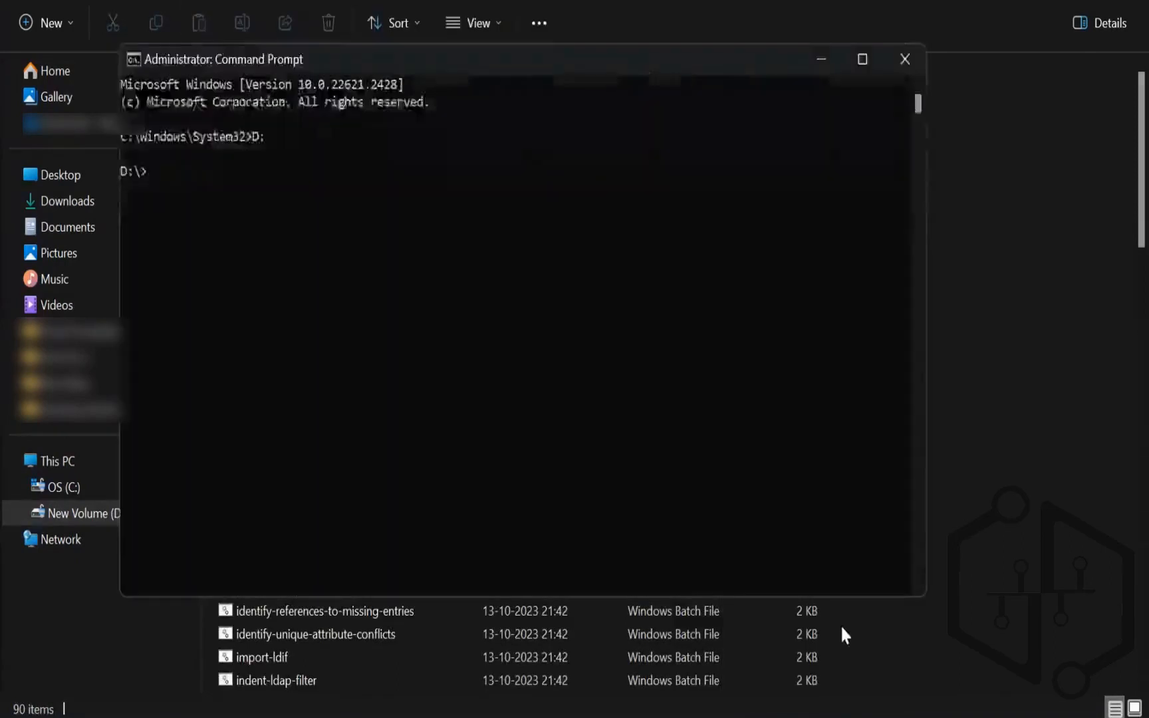
Step: Change into the PingDirectory bat folder and run start-server.bat
{"action": "type", "text": "cd"}
{"action": "type", "text": "D:\\PingDirectory-9.3.0.1\\PingDirectory\\bat"}
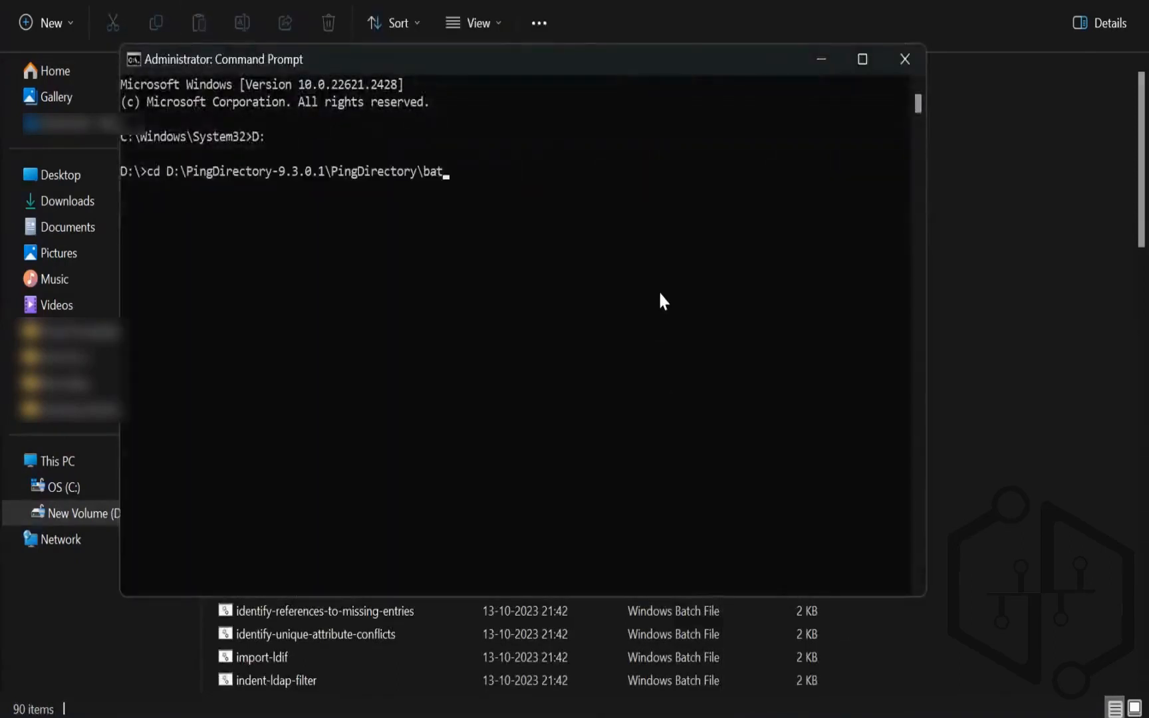
{"action": "key", "text": "Return"}
{"action": "type", "text": "start-server.bat"}
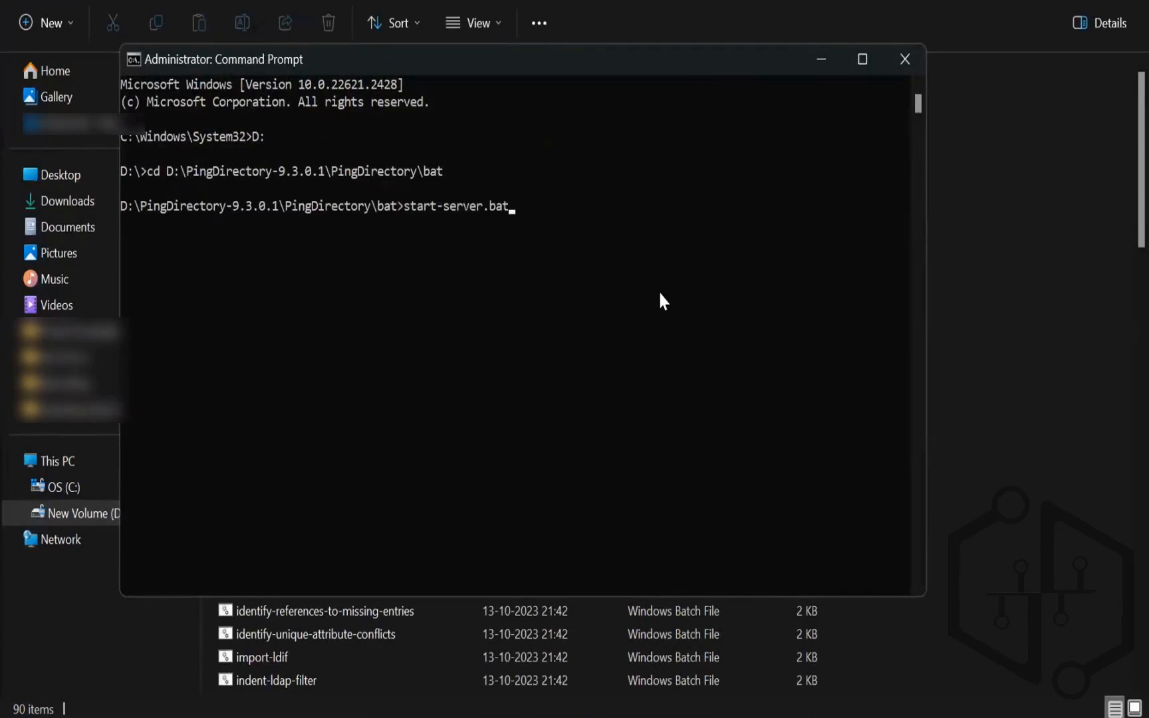
{"action": "key", "text": "Return"}
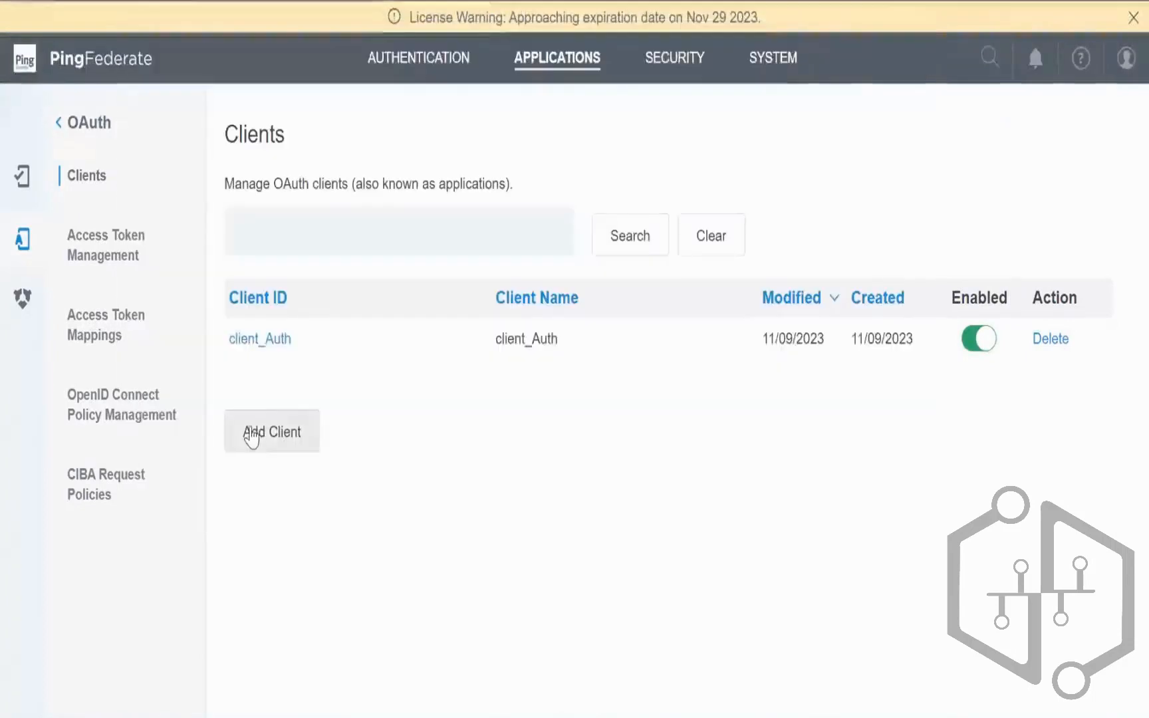
Step: Start a new OAuth client and enter client_implicit as its Client ID
{"action": "left_click", "coordinate": [255, 440]}
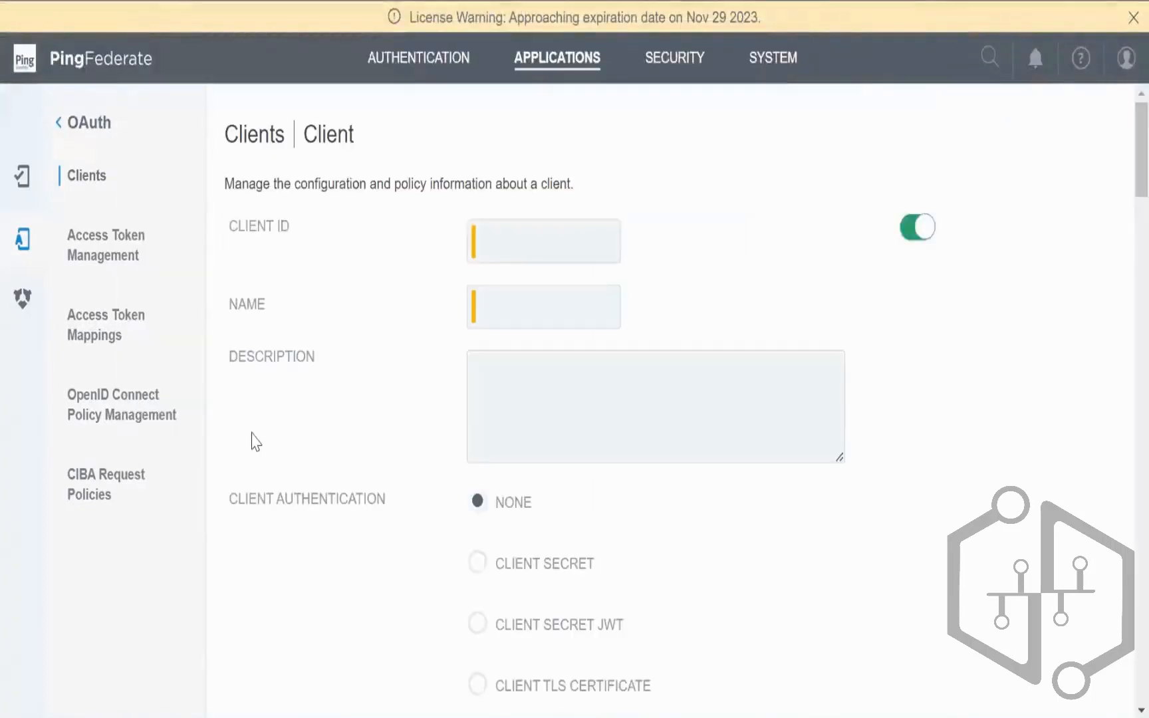
{"action": "scroll", "coordinate": [861, 559], "scroll_direction": "down", "scroll_amount": 2}
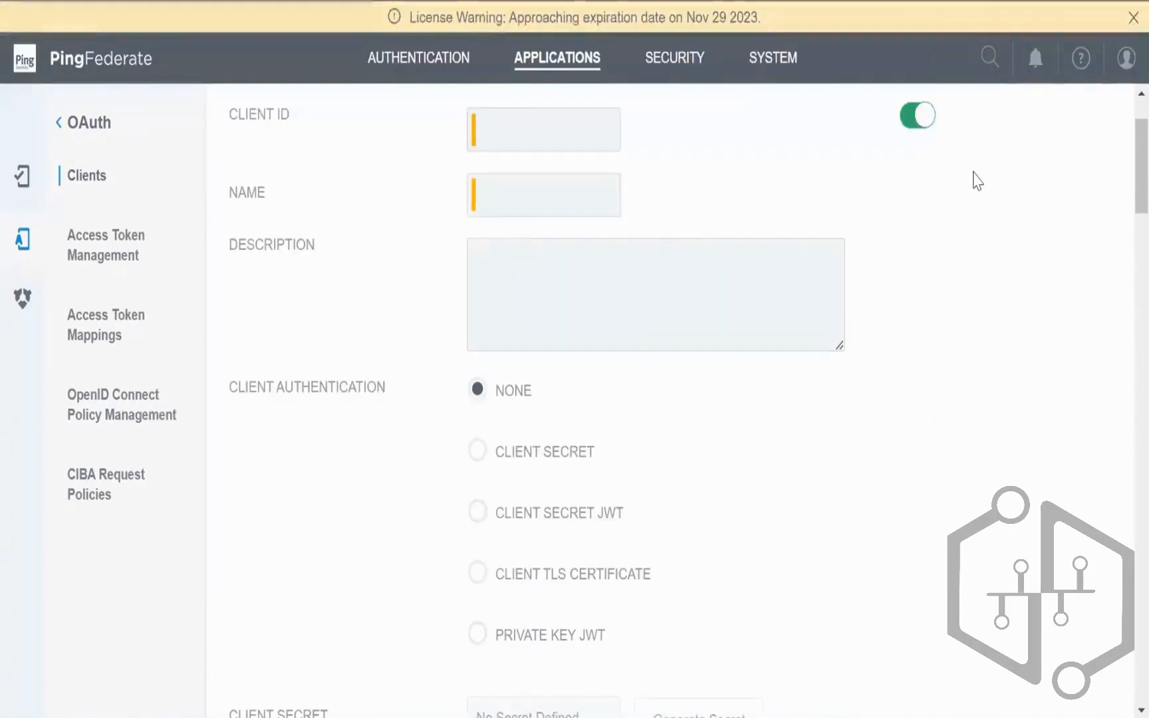
{"action": "scroll", "coordinate": [529, 138], "scroll_direction": "up", "scroll_amount": 2}
{"action": "left_click", "coordinate": [518, 249]}
{"action": "left_click", "coordinate": [583, 310]}
{"action": "key", "text": "BackSpace"}
{"action": "key", "text": "BackSpace"}
{"action": "key", "text": "BackSpace"}
{"action": "key", "text": "BackSpace"}
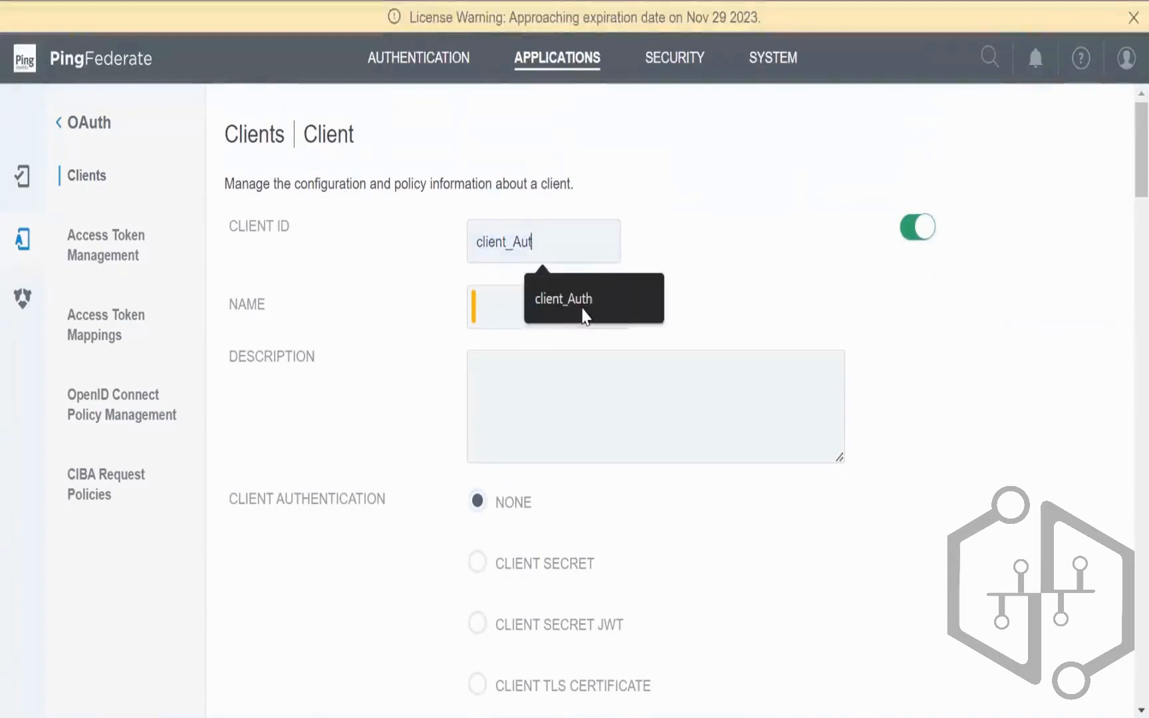
{"action": "type", "text": "implici"}
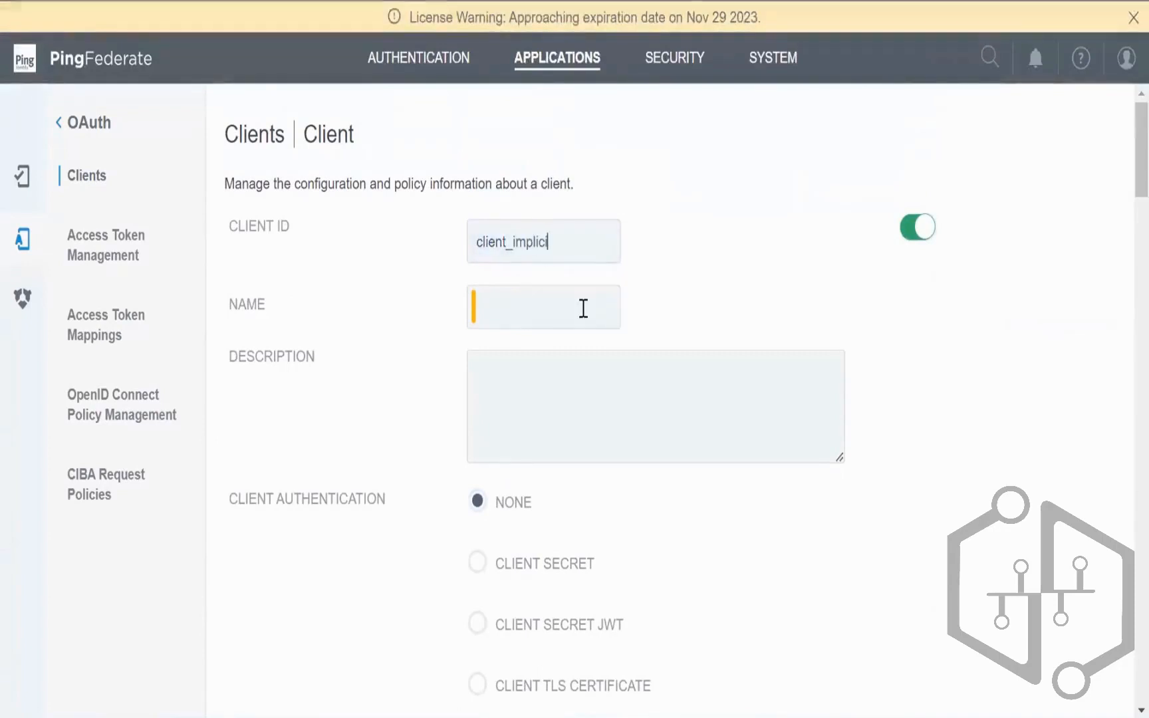
Step: Copy the Client ID into the Name field as client_implicit
{"action": "key", "text": "ctrl+a"}
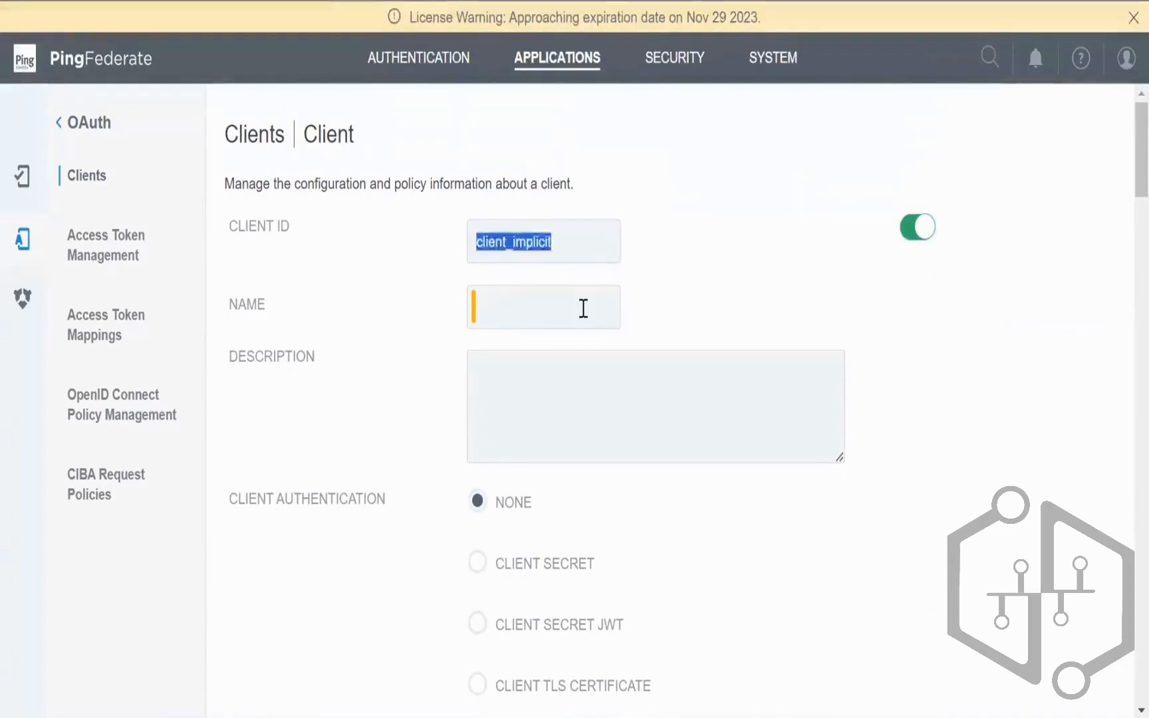
{"action": "type", "text": "client_implicit"}
{"action": "left_click", "coordinate": [581, 380]}
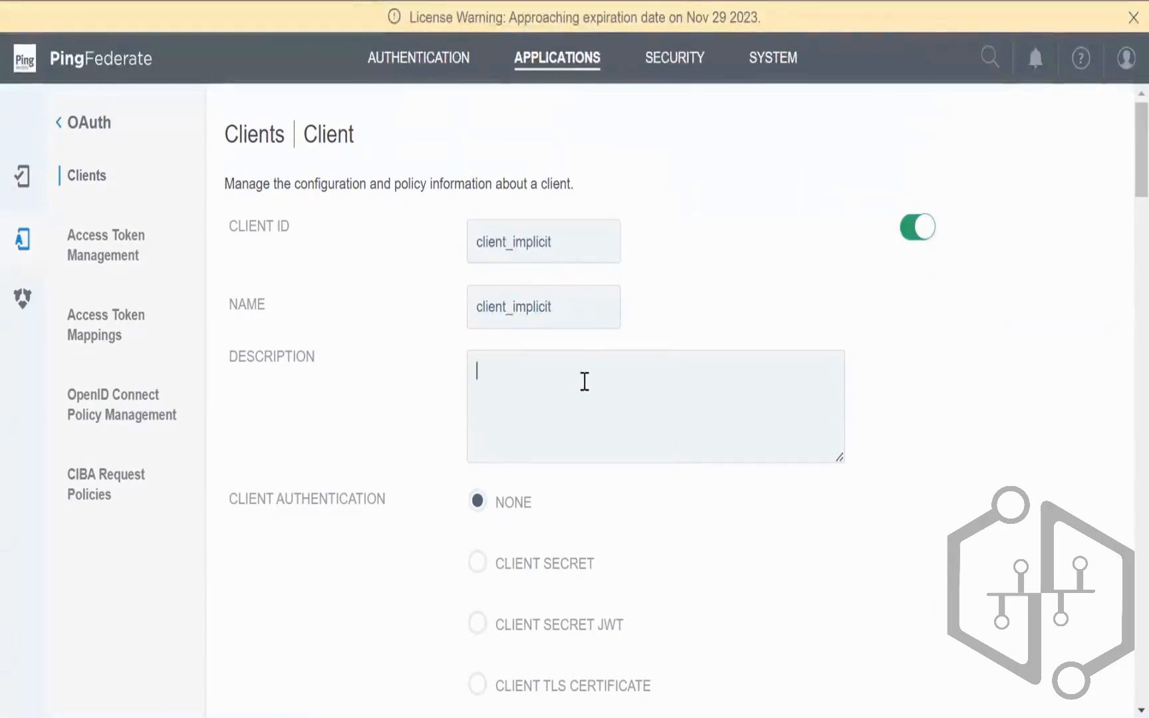
{"action": "scroll", "coordinate": [581, 380], "scroll_direction": "down", "scroll_amount": 3}
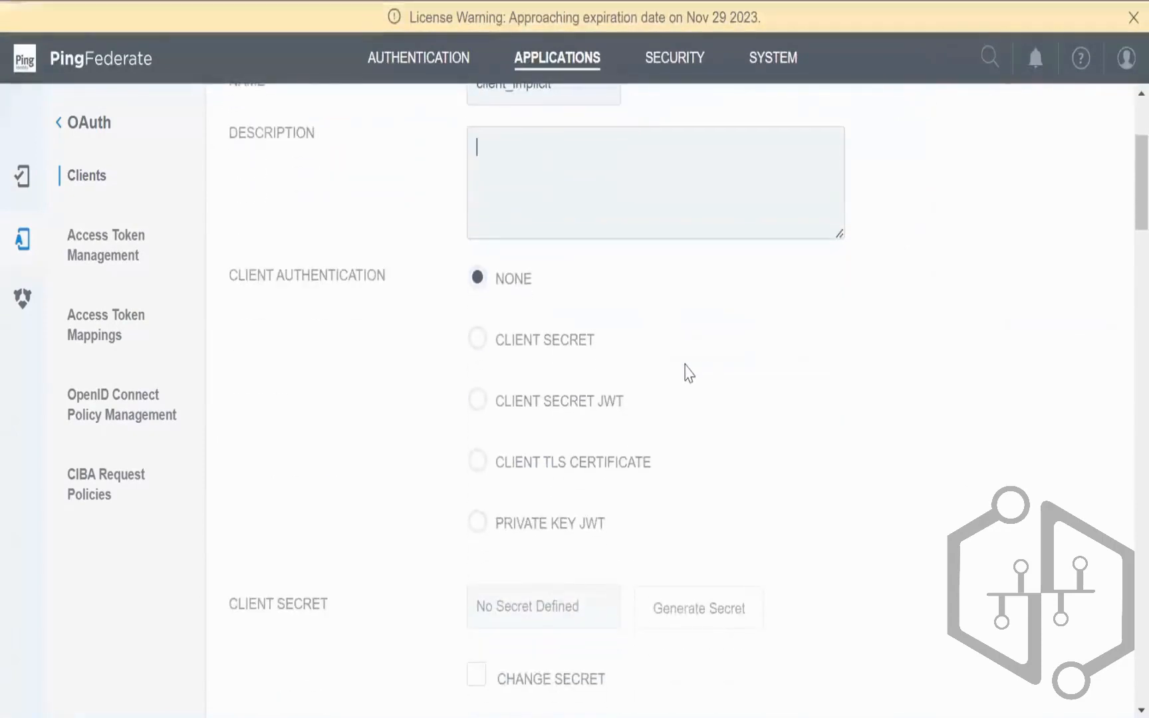
{"action": "scroll", "coordinate": [685, 366], "scroll_direction": "down", "scroll_amount": 3}
{"action": "scroll", "coordinate": [685, 372], "scroll_direction": "up", "scroll_amount": 2}
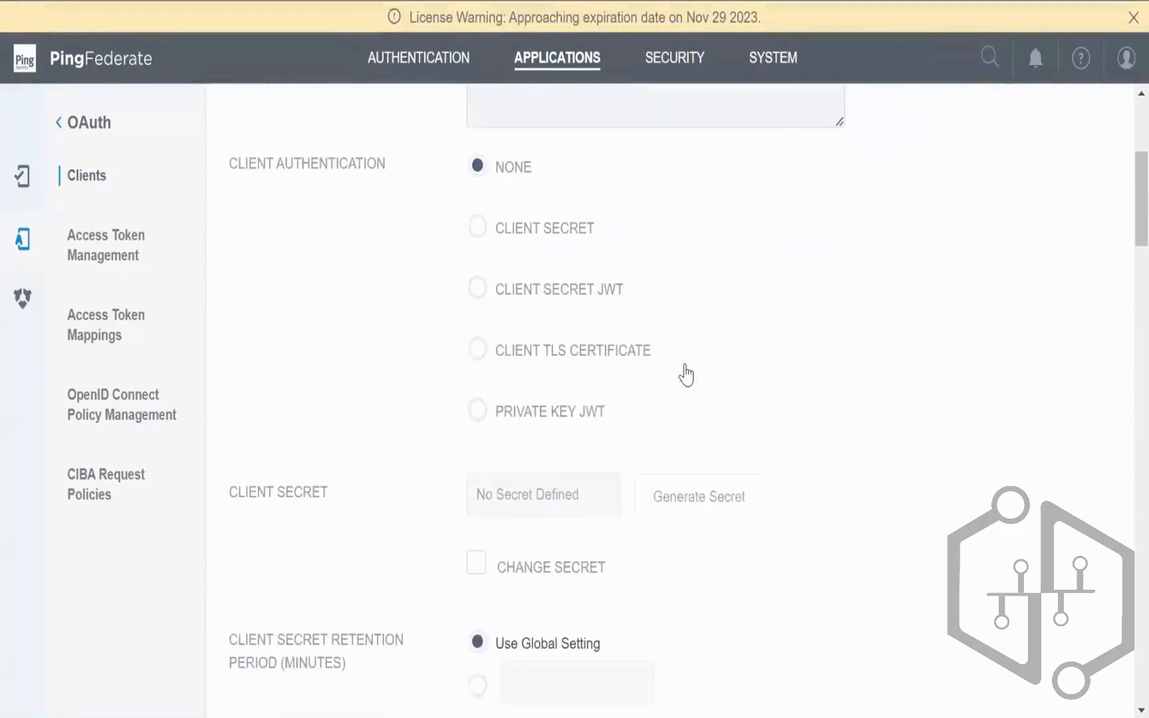
{"action": "scroll", "coordinate": [679, 382], "scroll_direction": "down", "scroll_amount": 4}
{"action": "scroll", "coordinate": [671, 385], "scroll_direction": "down", "scroll_amount": 8}
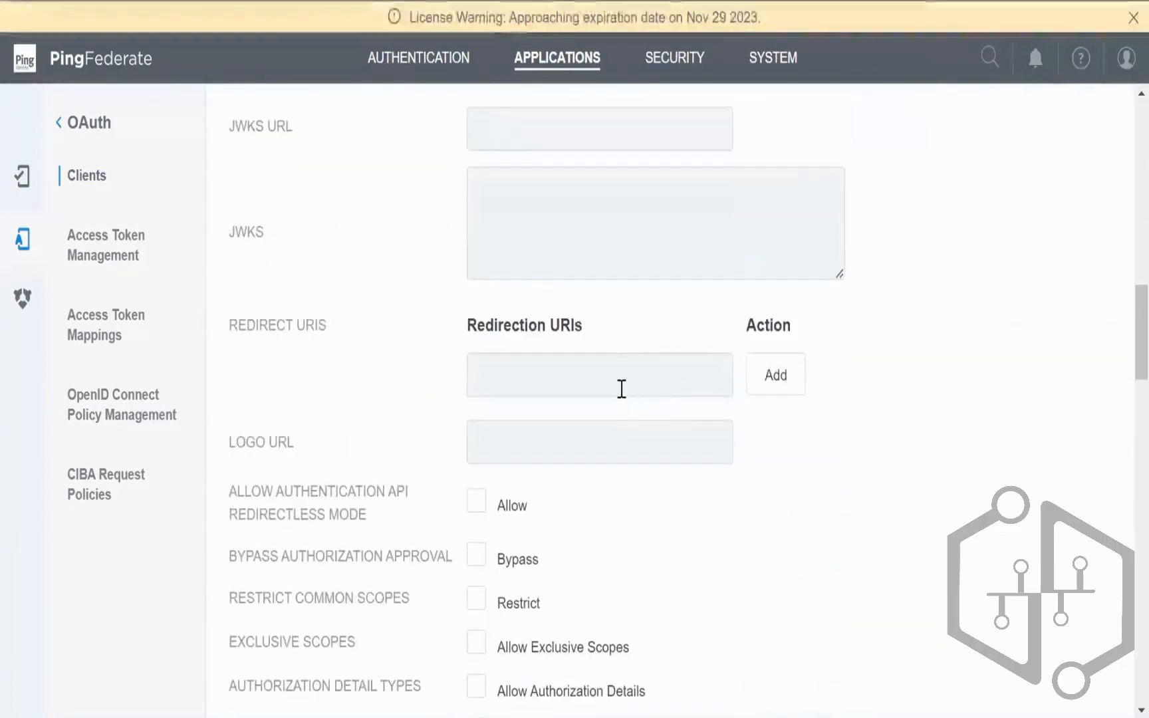
{"action": "left_click", "coordinate": [612, 365]}
{"action": "type", "text": "htt"}
{"action": "key", "text": "Down"}
{"action": "key", "text": "Return"}
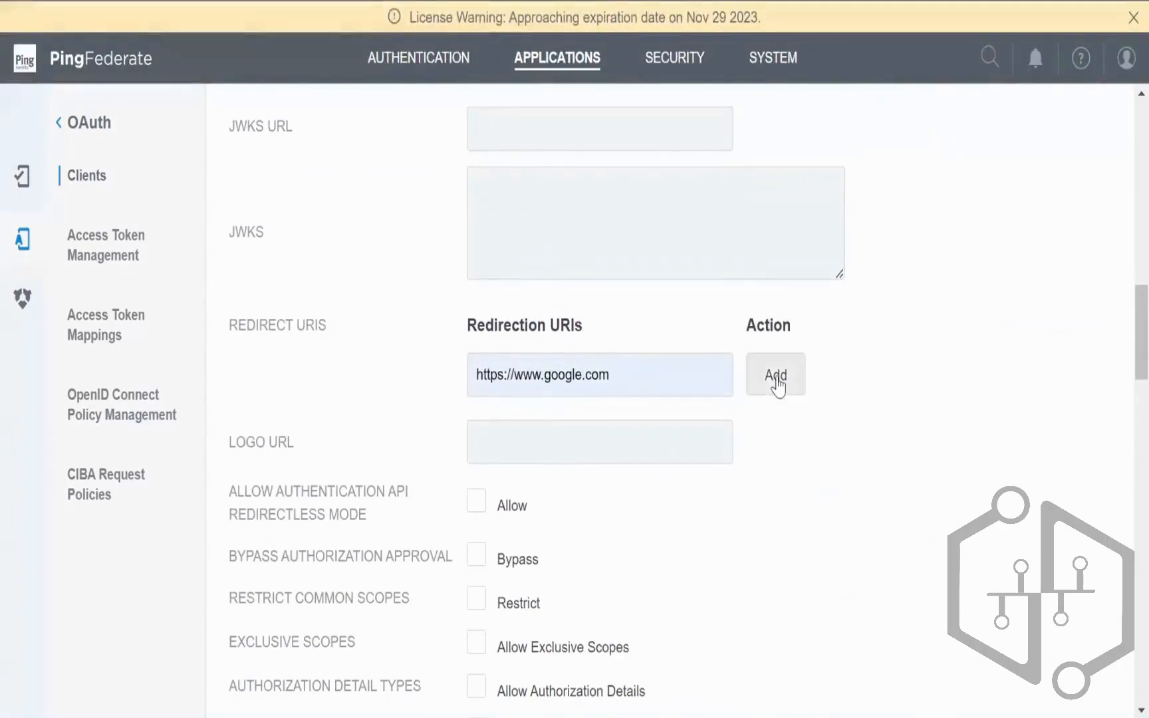
{"action": "left_click", "coordinate": [776, 376]}
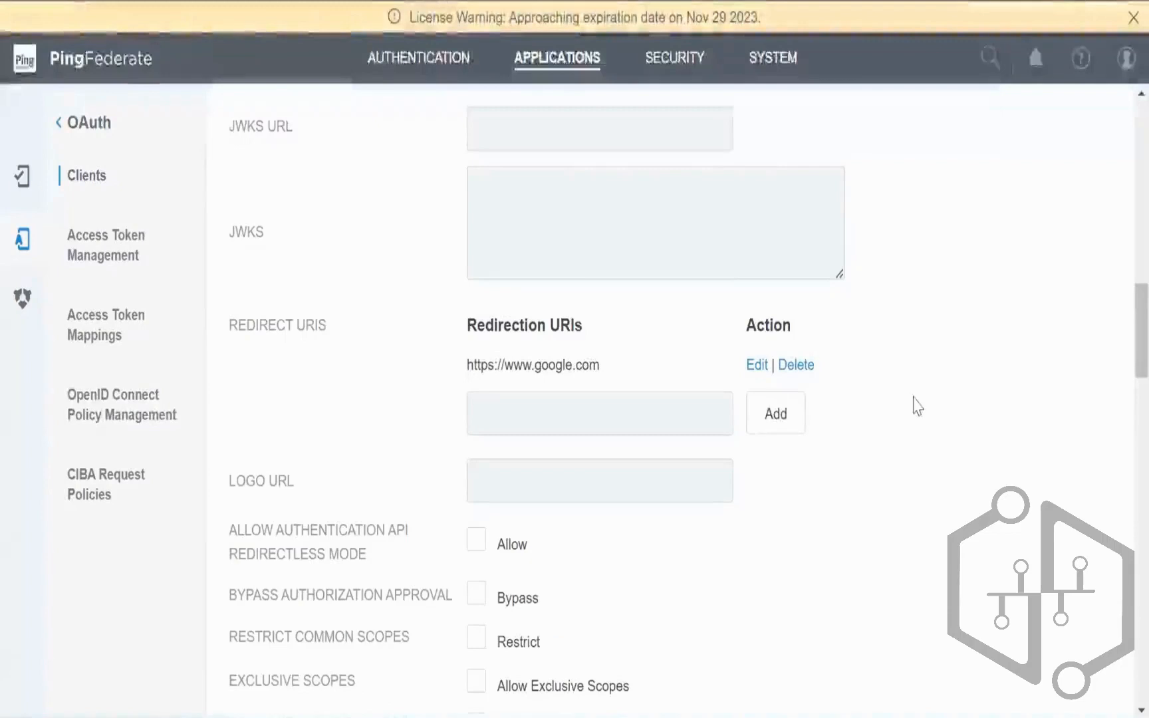
Step: Turn on Bypass Authorization Approval for the client
{"action": "scroll", "coordinate": [930, 413], "scroll_direction": "down", "scroll_amount": 5}
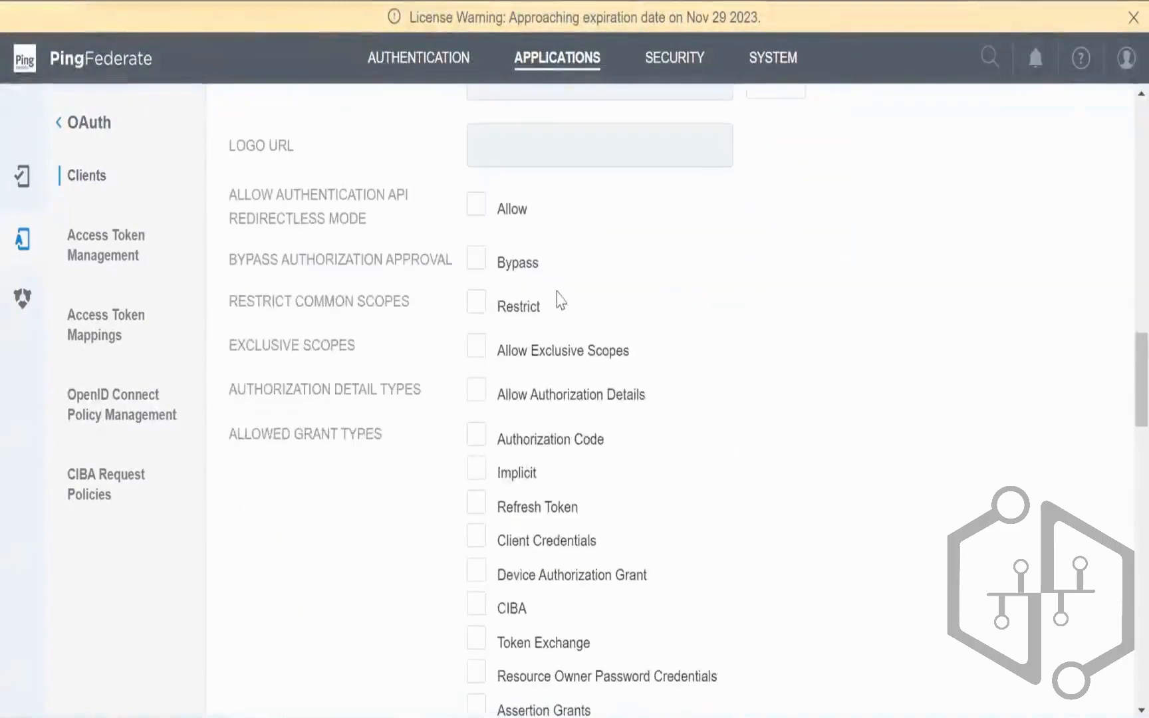
{"action": "left_click", "coordinate": [475, 262]}
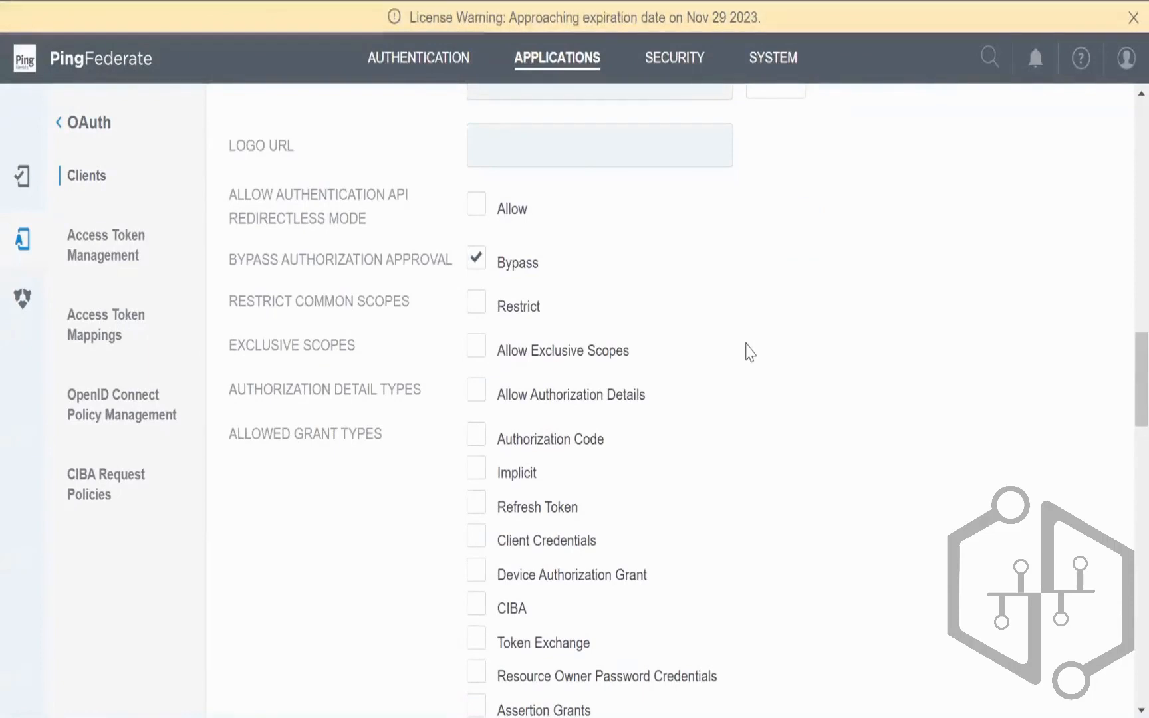
{"action": "scroll", "coordinate": [747, 351], "scroll_direction": "down", "scroll_amount": 3}
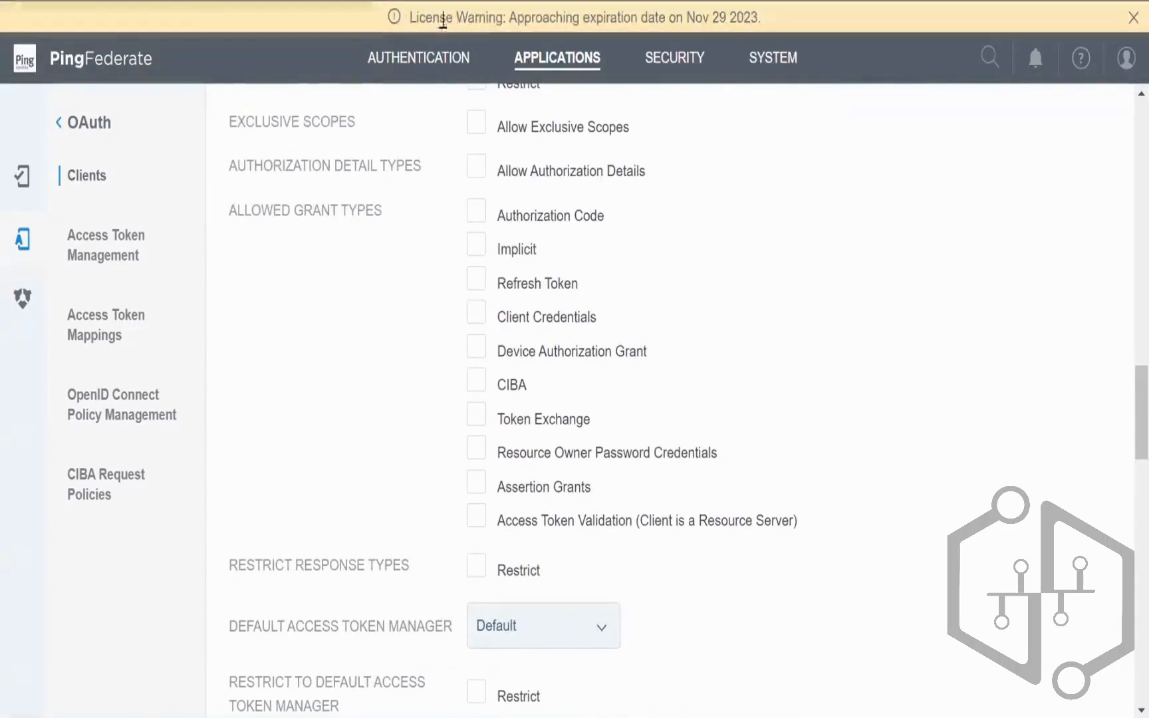
{"action": "scroll", "coordinate": [797, 496], "scroll_direction": "down", "scroll_amount": 2}
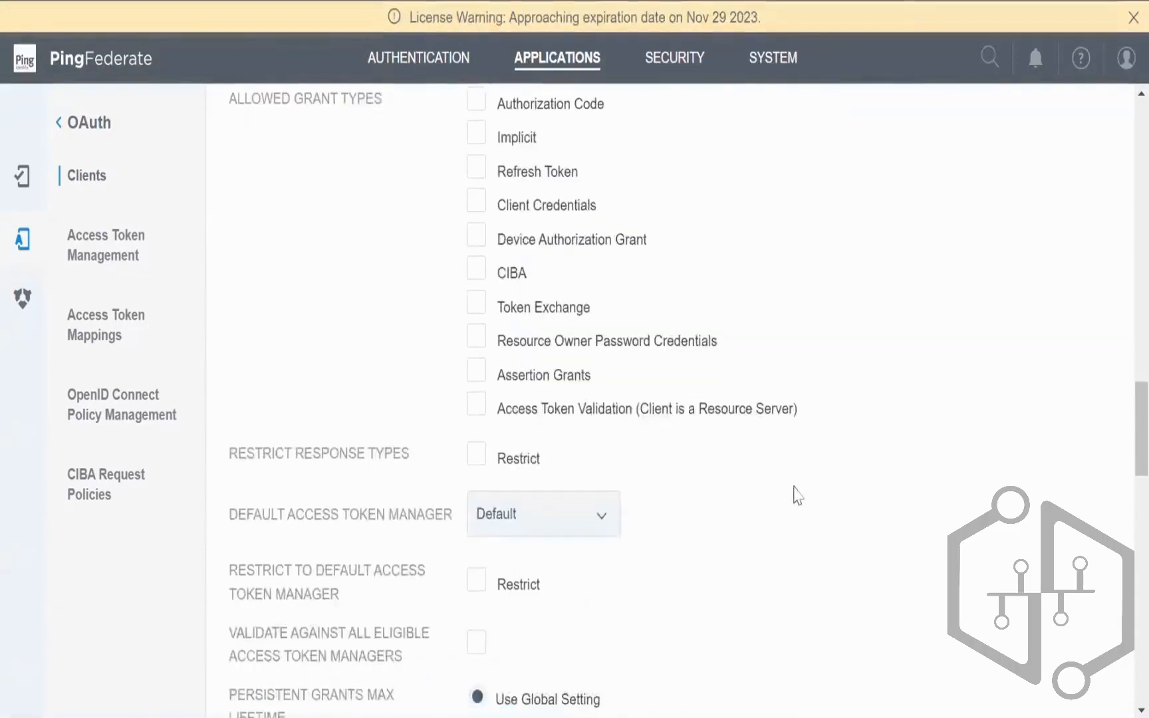
{"action": "scroll", "coordinate": [471, 442], "scroll_direction": "up", "scroll_amount": 6}
{"action": "scroll", "coordinate": [476, 444], "scroll_direction": "down", "scroll_amount": 8}
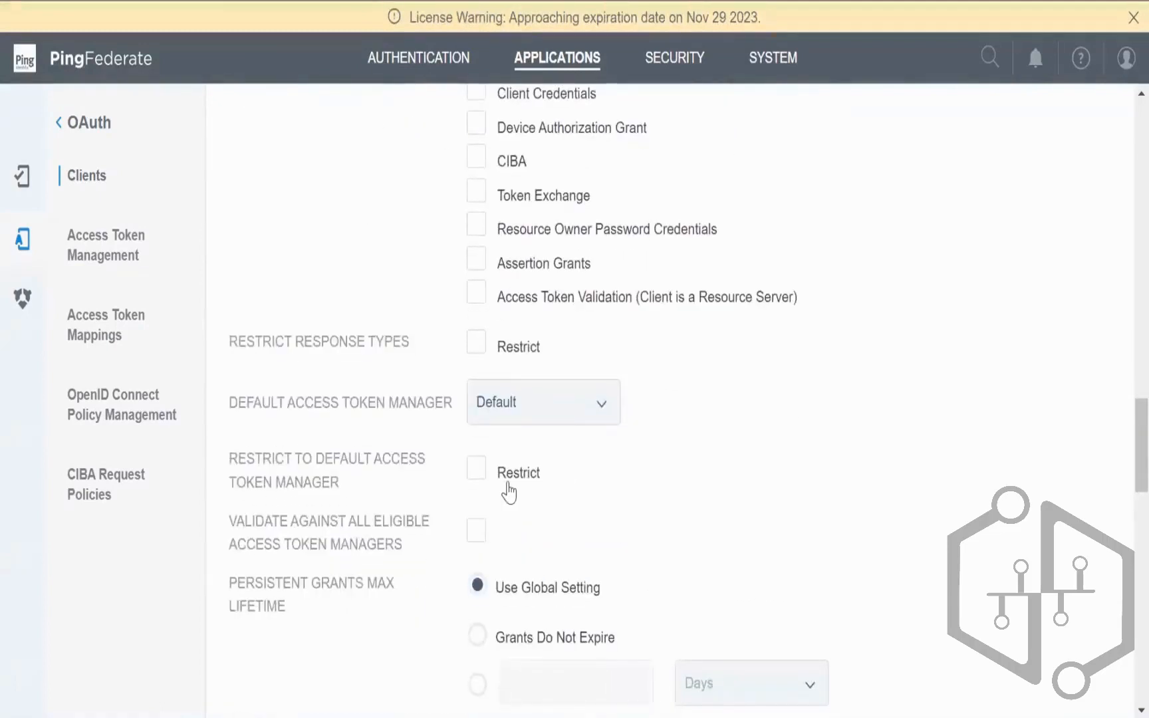
{"action": "scroll", "coordinate": [484, 391], "scroll_direction": "up", "scroll_amount": 10}
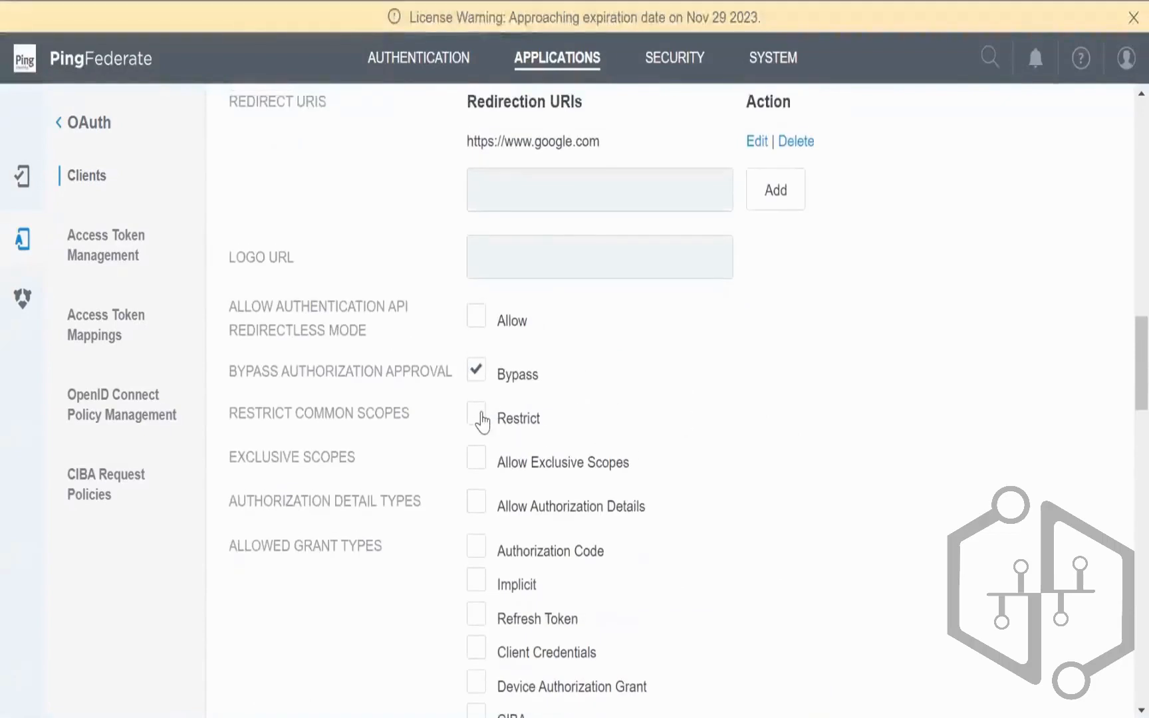
Step: Restrict the common scopes to email and openid
{"action": "left_click", "coordinate": [480, 417]}
{"action": "left_click", "coordinate": [502, 460]}
{"action": "left_click", "coordinate": [501, 492]}
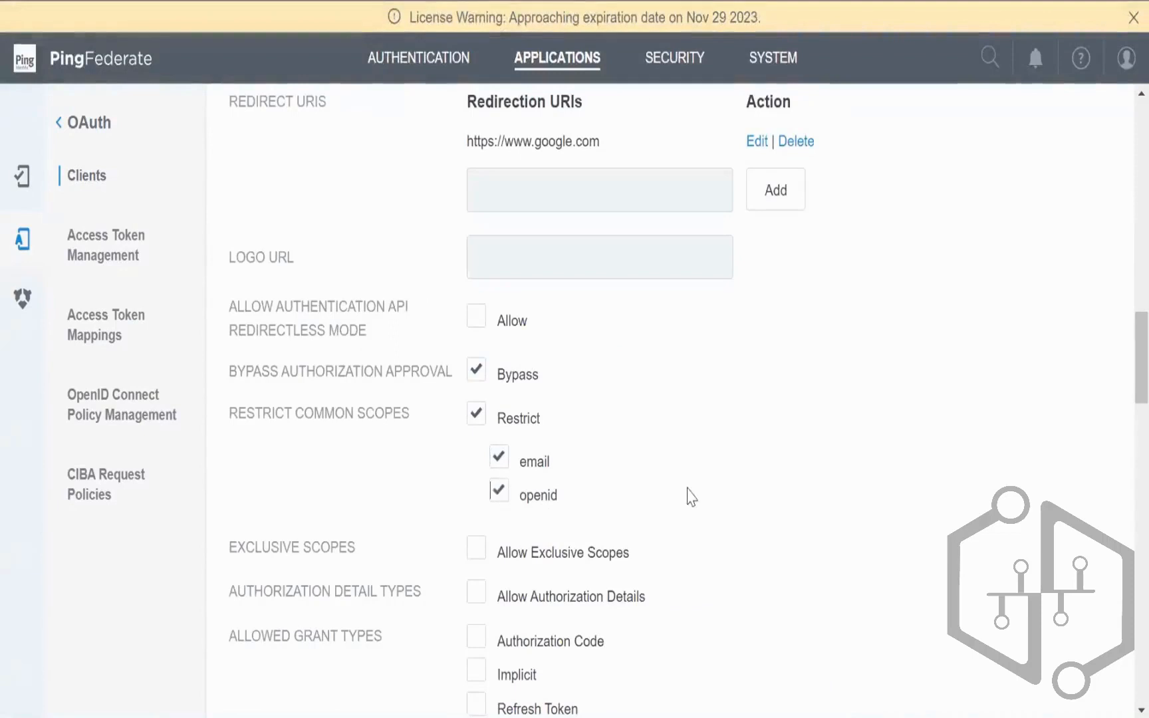
{"action": "scroll", "coordinate": [716, 493], "scroll_direction": "down", "scroll_amount": 8}
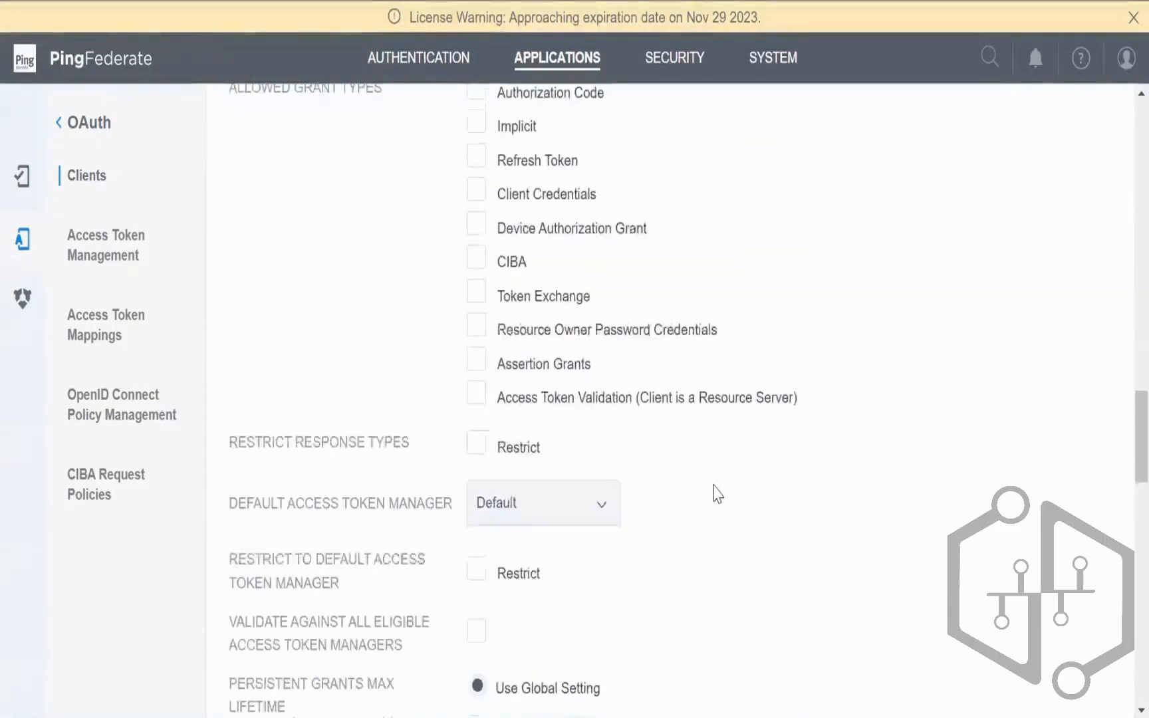
Step: Allow the Implicit grant and keep AccessToken1 as the default access token manager
{"action": "left_click", "coordinate": [566, 492]}
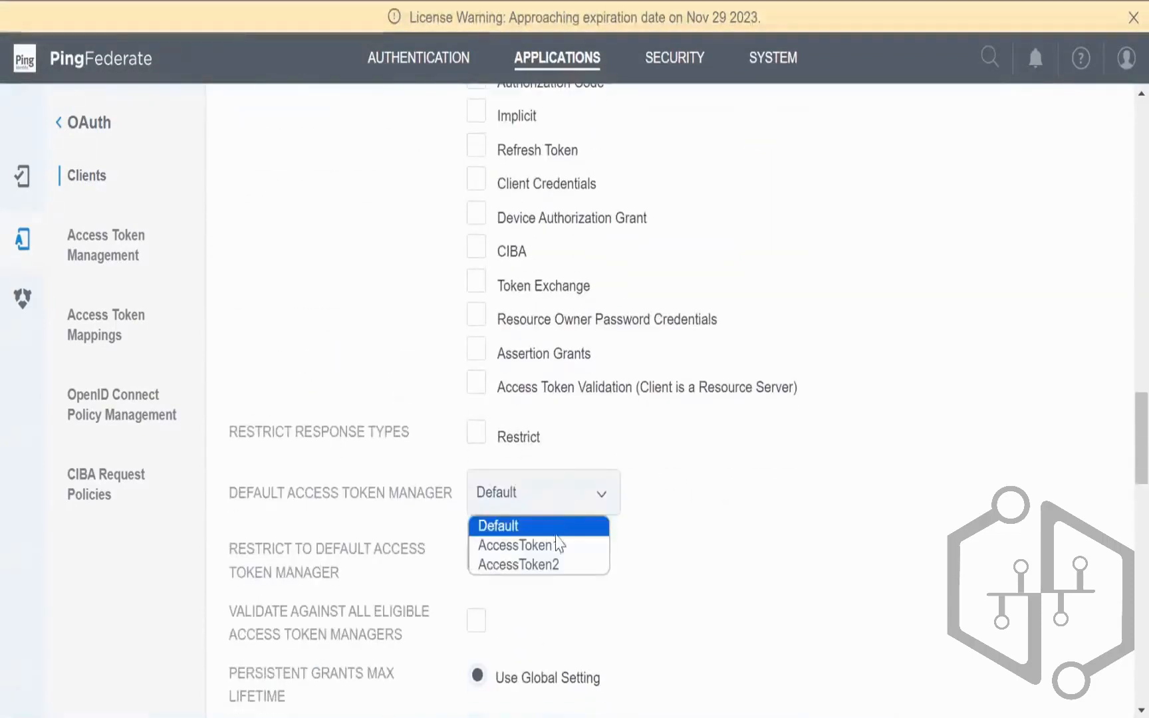
{"action": "left_click", "coordinate": [553, 545]}
{"action": "scroll", "coordinate": [697, 512], "scroll_direction": "down", "scroll_amount": 5}
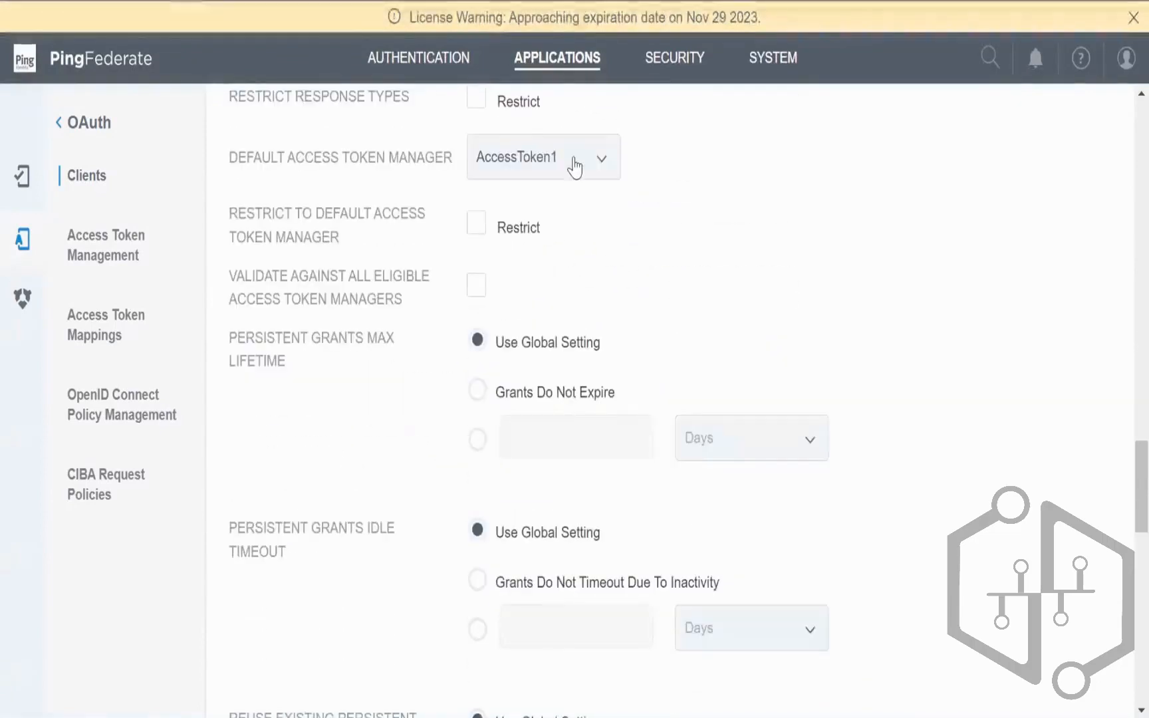
{"action": "left_click", "coordinate": [575, 163]}
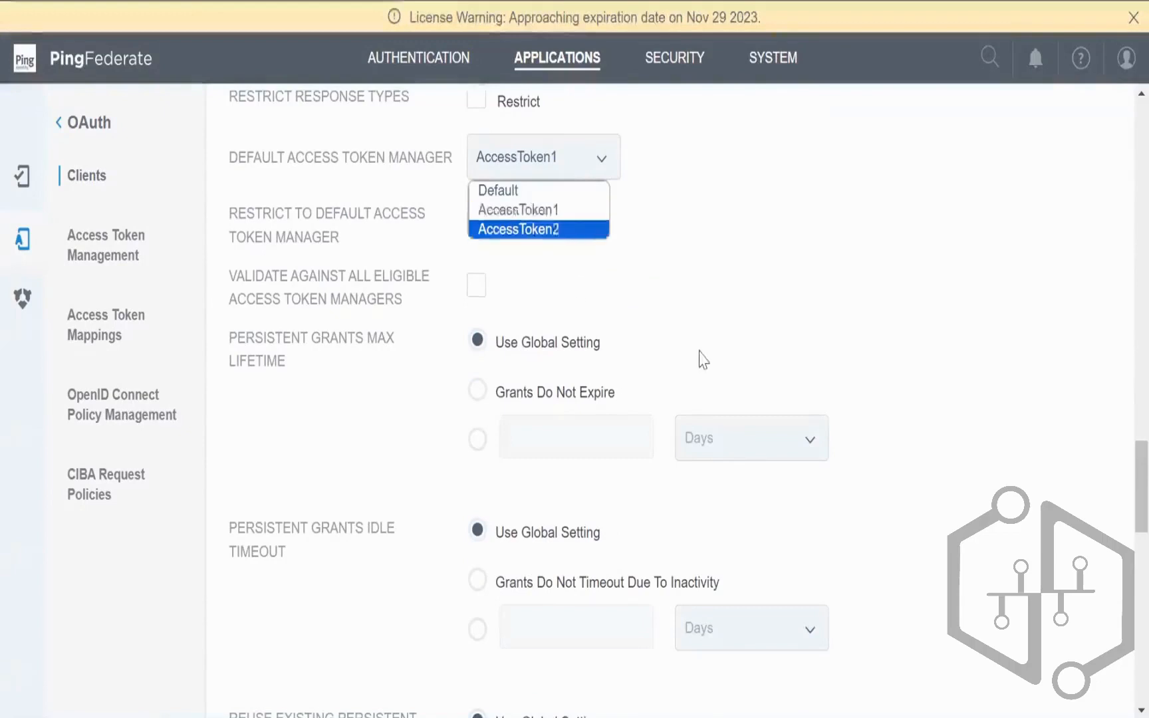
{"action": "scroll", "coordinate": [664, 366], "scroll_direction": "up", "scroll_amount": 8}
{"action": "left_click", "coordinate": [478, 340]}
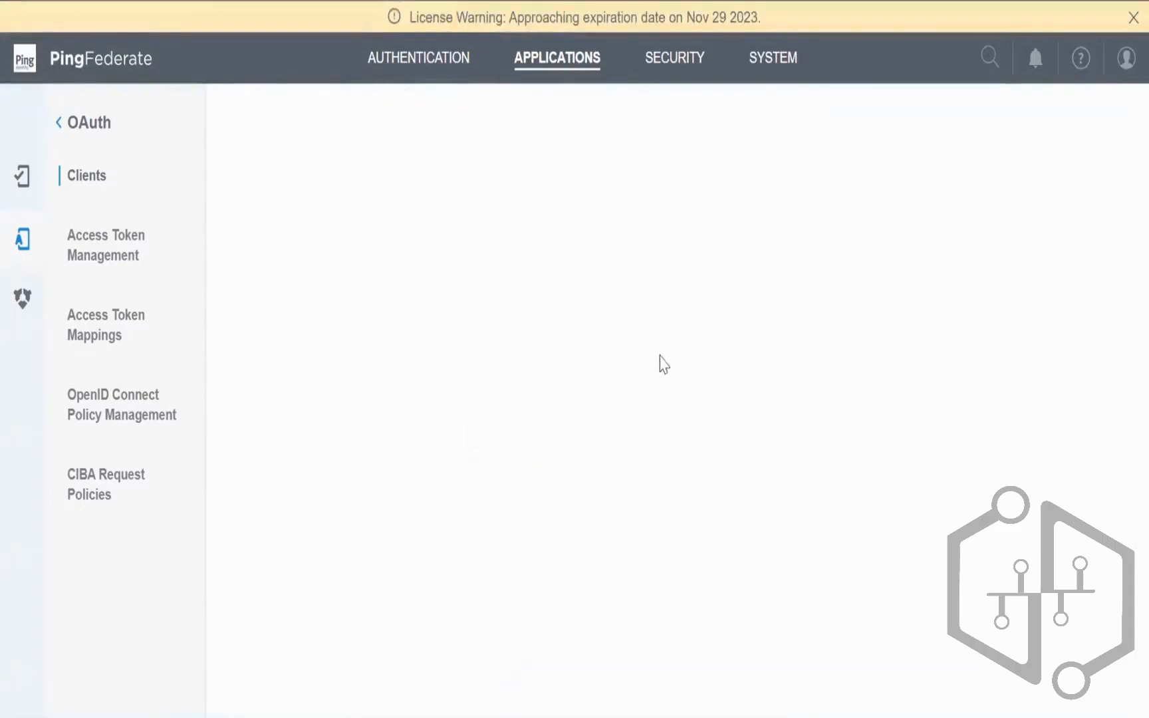
{"action": "scroll", "coordinate": [713, 369], "scroll_direction": "down", "scroll_amount": 5}
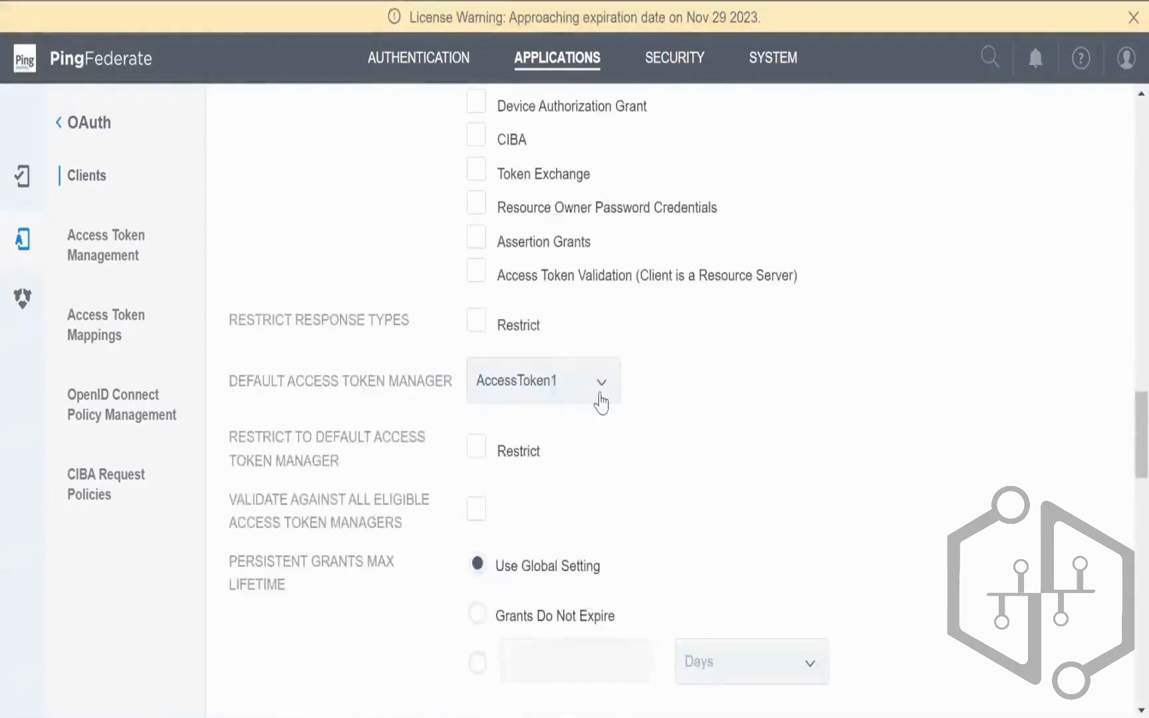
{"action": "left_click", "coordinate": [601, 399]}
{"action": "left_click", "coordinate": [816, 412]}
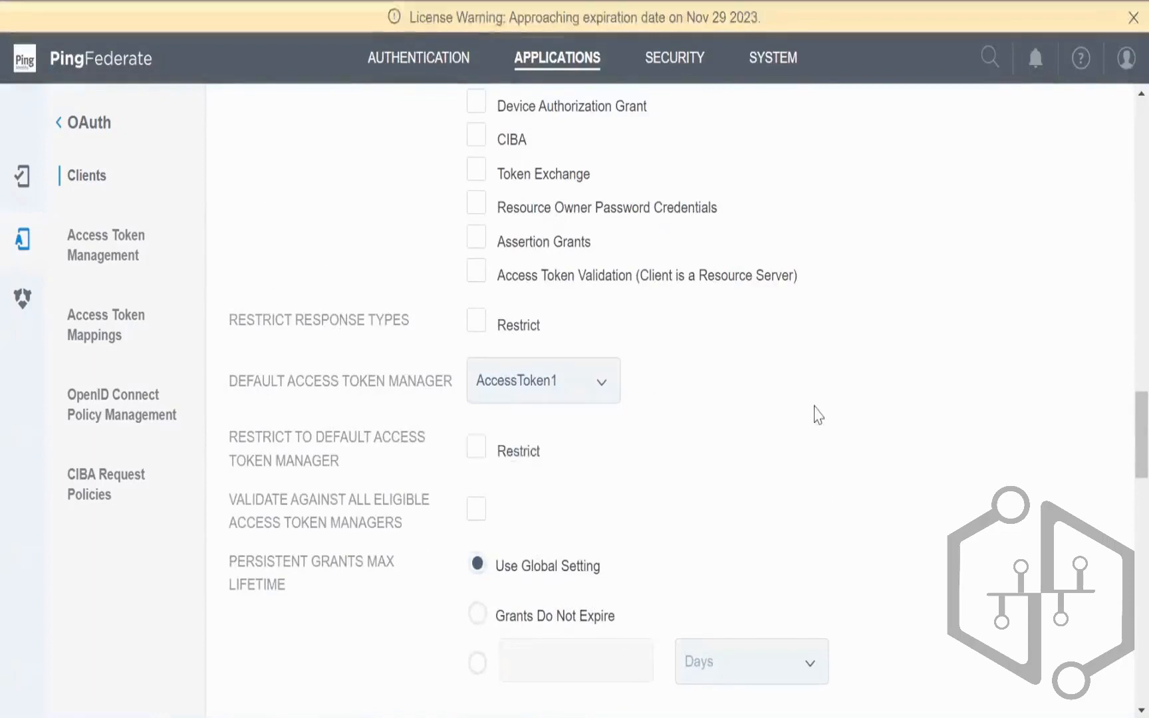
Step: Set the OpenID Connect policy to OIDC1 and save the client
{"action": "scroll", "coordinate": [818, 414], "scroll_direction": "down", "scroll_amount": 8}
{"action": "scroll", "coordinate": [818, 413], "scroll_direction": "down", "scroll_amount": 6}
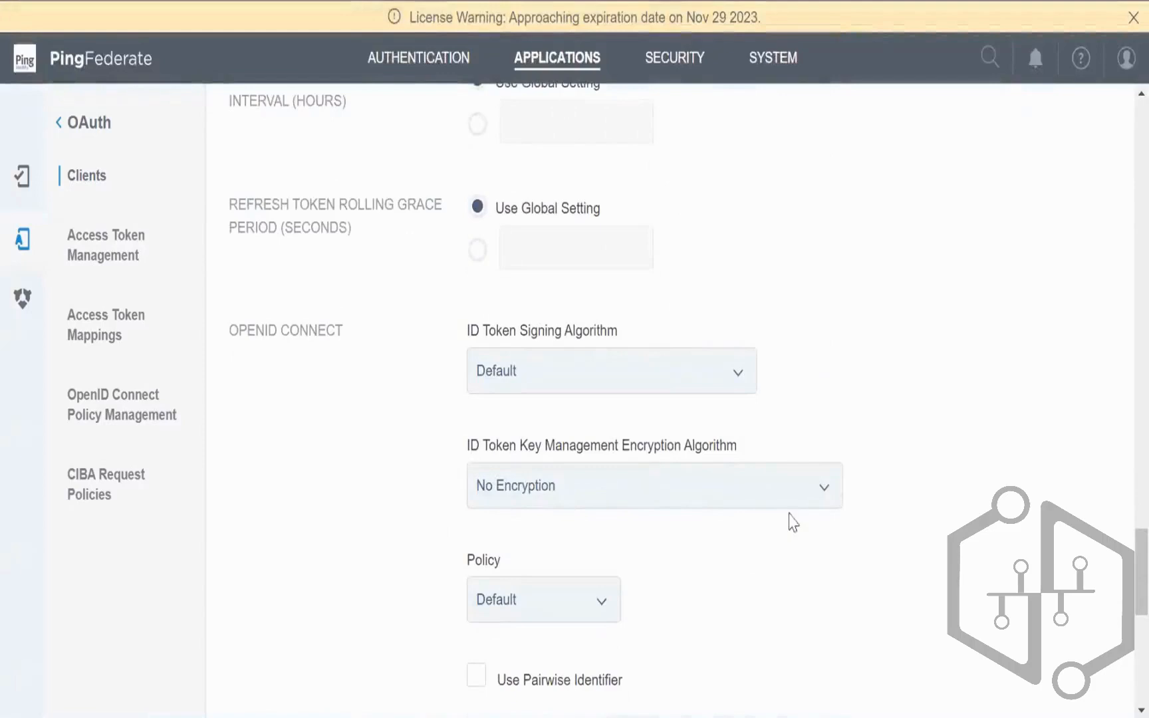
{"action": "scroll", "coordinate": [608, 594], "scroll_direction": "down", "scroll_amount": 3}
{"action": "left_click", "coordinate": [561, 376]}
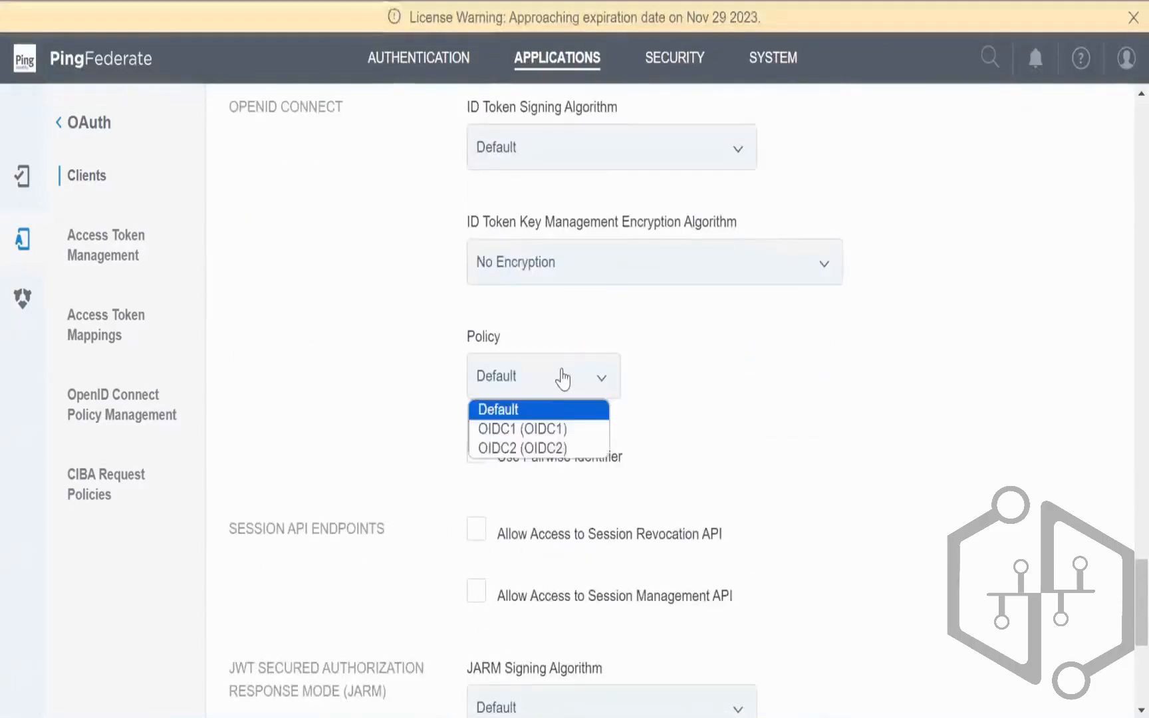
{"action": "left_click", "coordinate": [544, 434]}
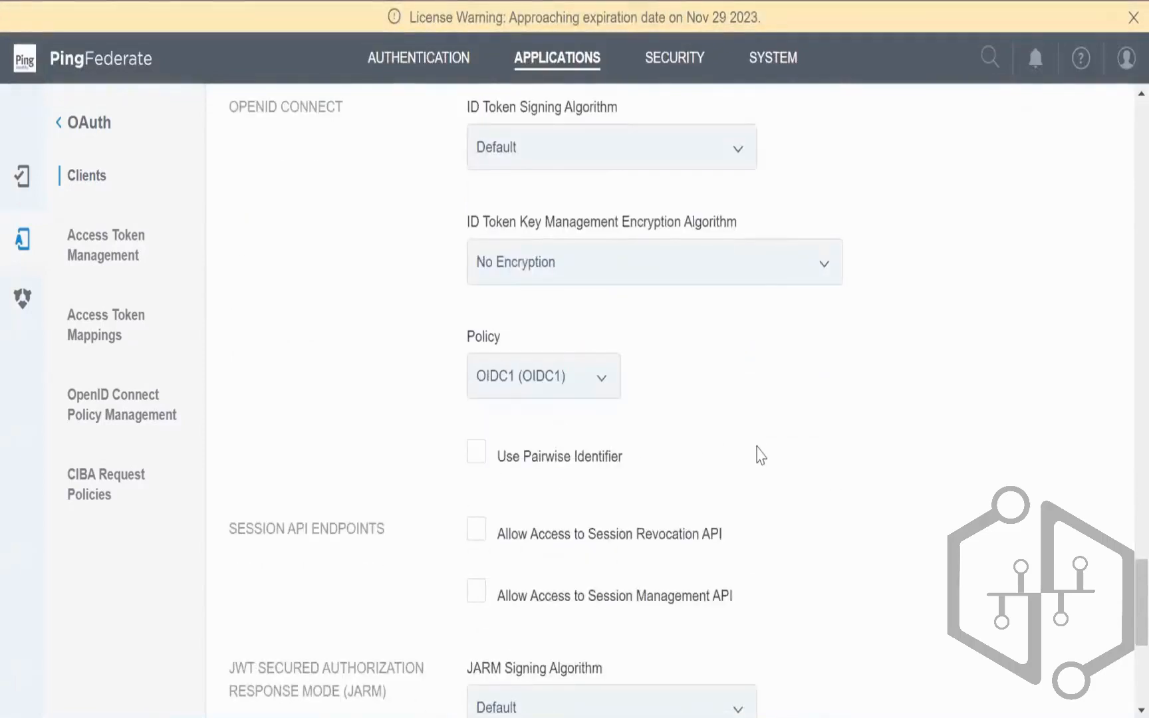
{"action": "scroll", "coordinate": [757, 451], "scroll_direction": "down", "scroll_amount": 6}
{"action": "left_click", "coordinate": [1070, 676]}
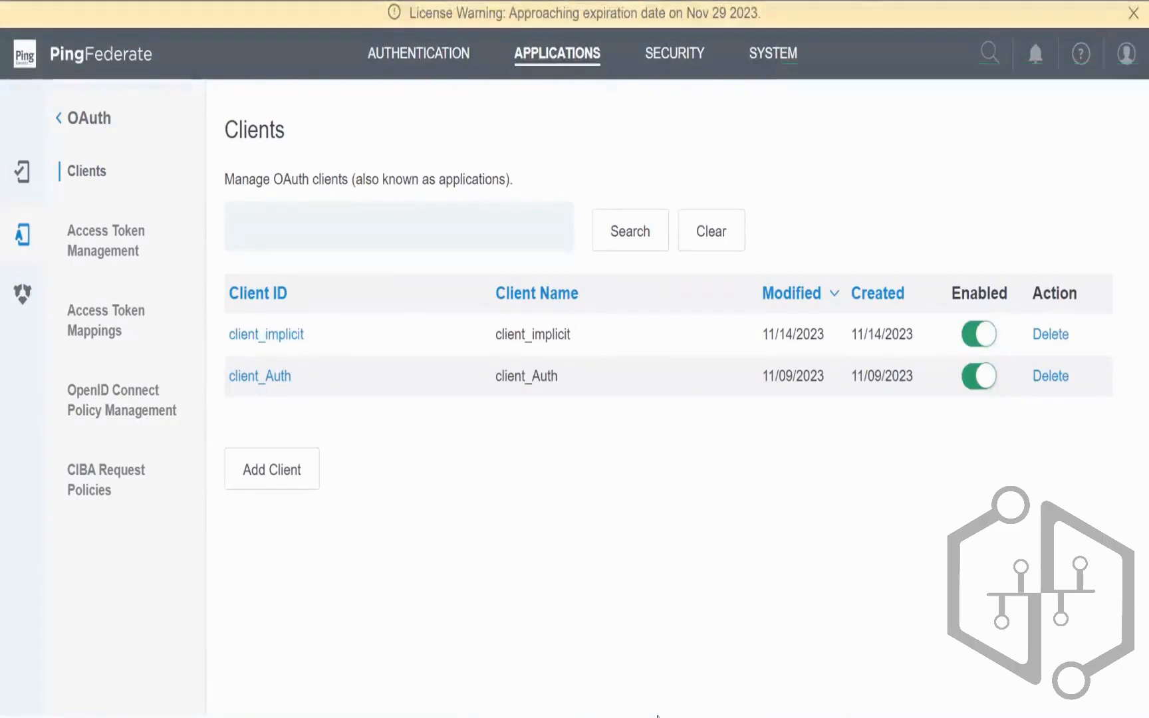
Step: Copy the earlier authorization URL and add a '14/11:' line with an 'Implicit:' heading
{"action": "key", "text": "alt+Tab"}
{"action": "left_click_drag", "start_coordinate": [304, 458], "coordinate": [74, 397]}
{"action": "key", "text": "ctrl+c"}
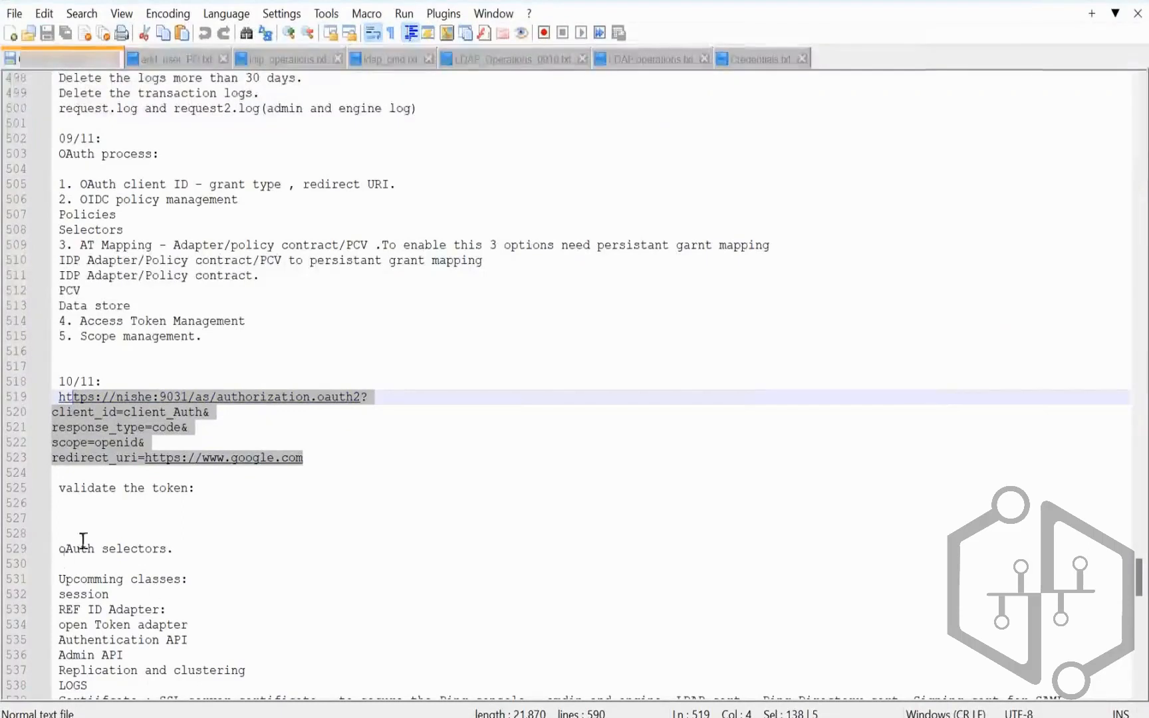
{"action": "left_click", "coordinate": [94, 514]}
{"action": "key", "text": "Return"}
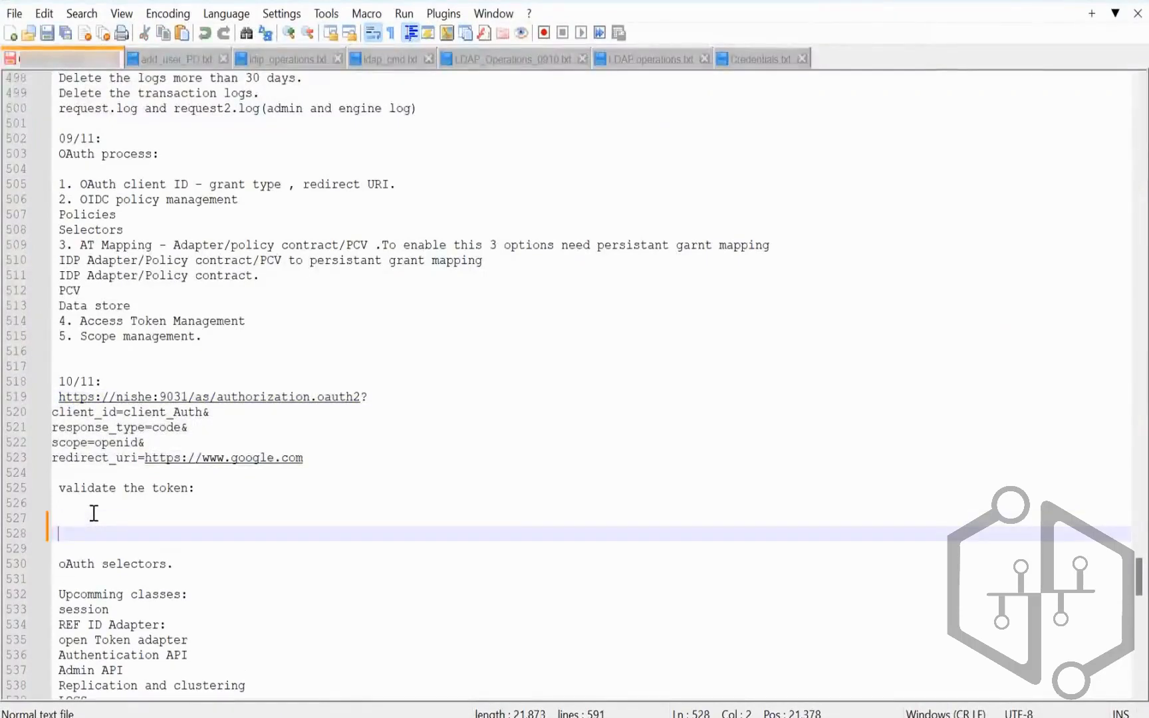
{"action": "type", "text": "14/11:"}
{"action": "key", "text": "Return"}
{"action": "type", "text": "Impicit"}
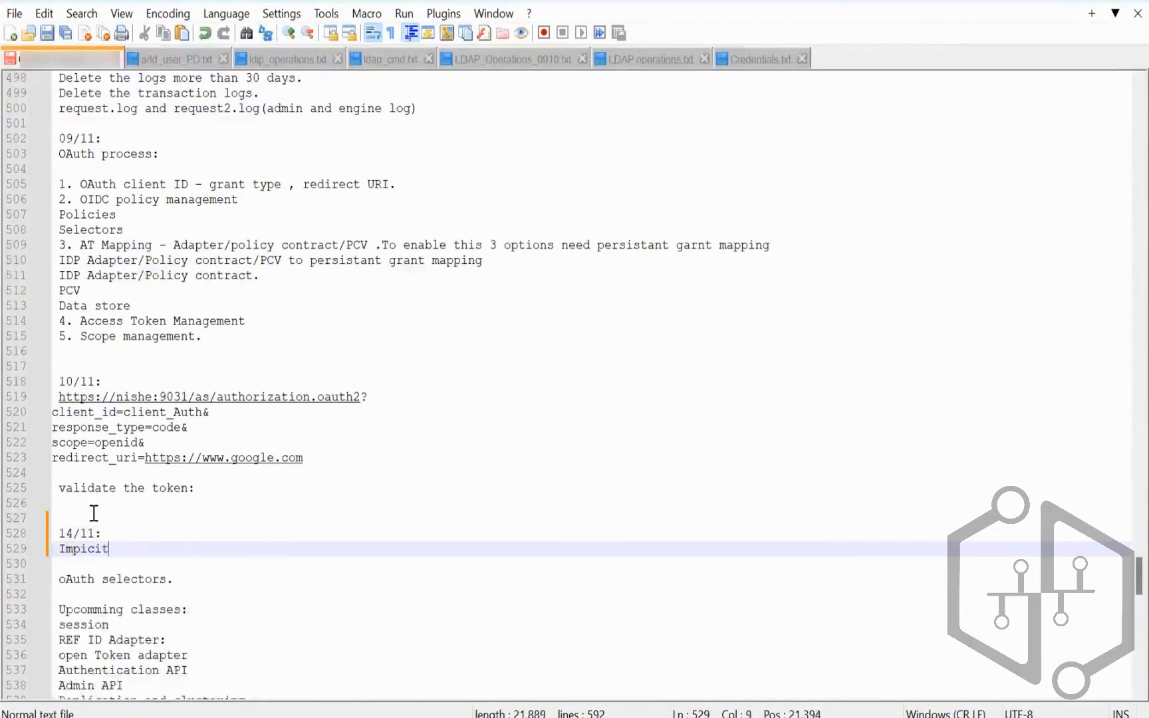
{"action": "key", "text": "BackSpace"}
{"action": "key", "text": "BackSpace"}
{"action": "key", "text": "BackSpace"}
{"action": "type", "text": "lc"}
{"action": "type", "text": "icit:"}
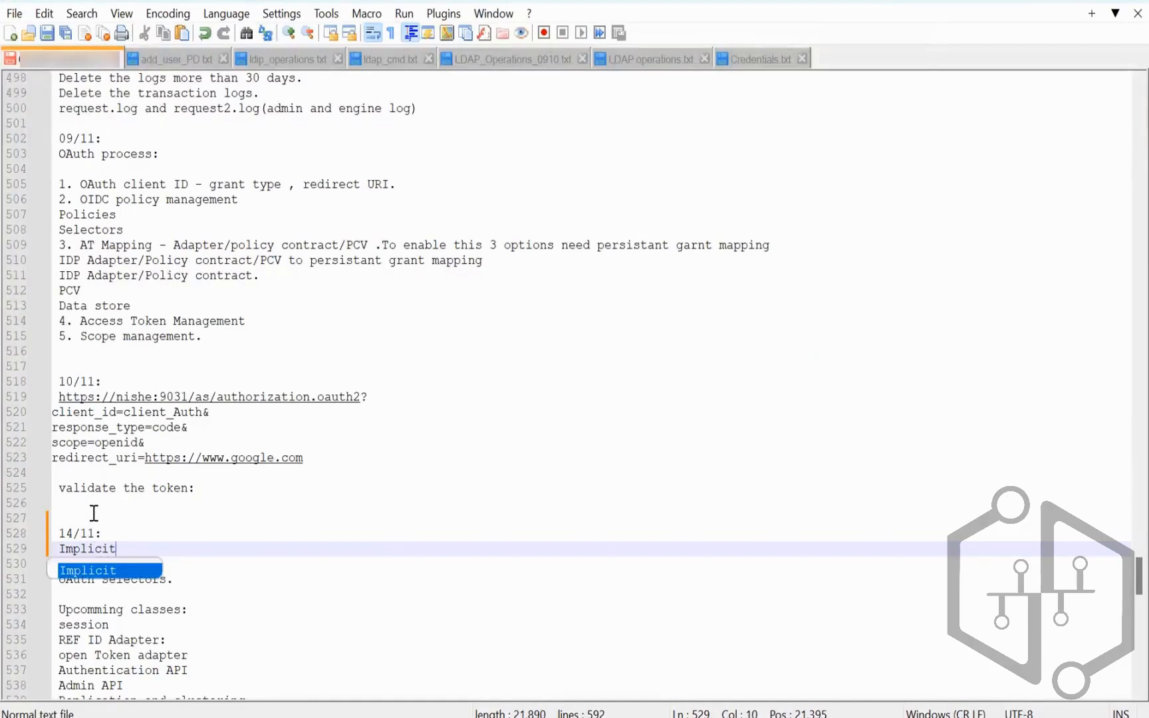
{"action": "key", "text": "Return"}
Step: Paste the URL below the heading and change client_id to client_implicit
{"action": "key", "text": "ctrl+v"}
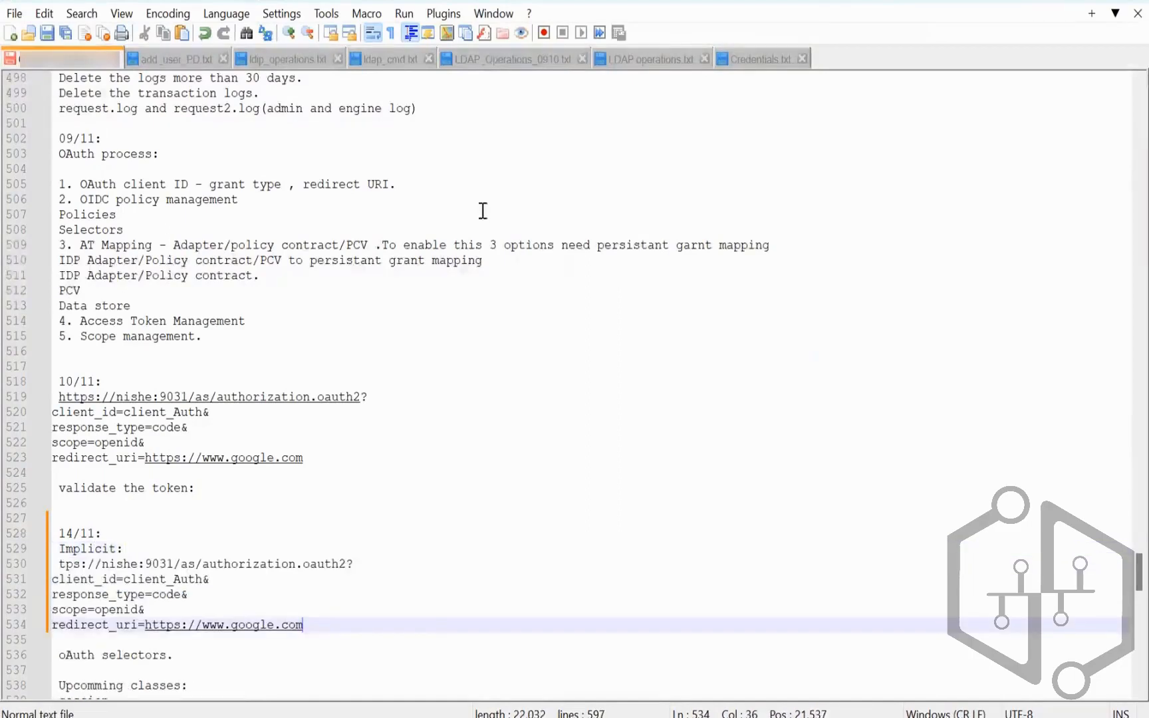
{"action": "scroll", "coordinate": [264, 590], "scroll_direction": "down", "scroll_amount": 1}
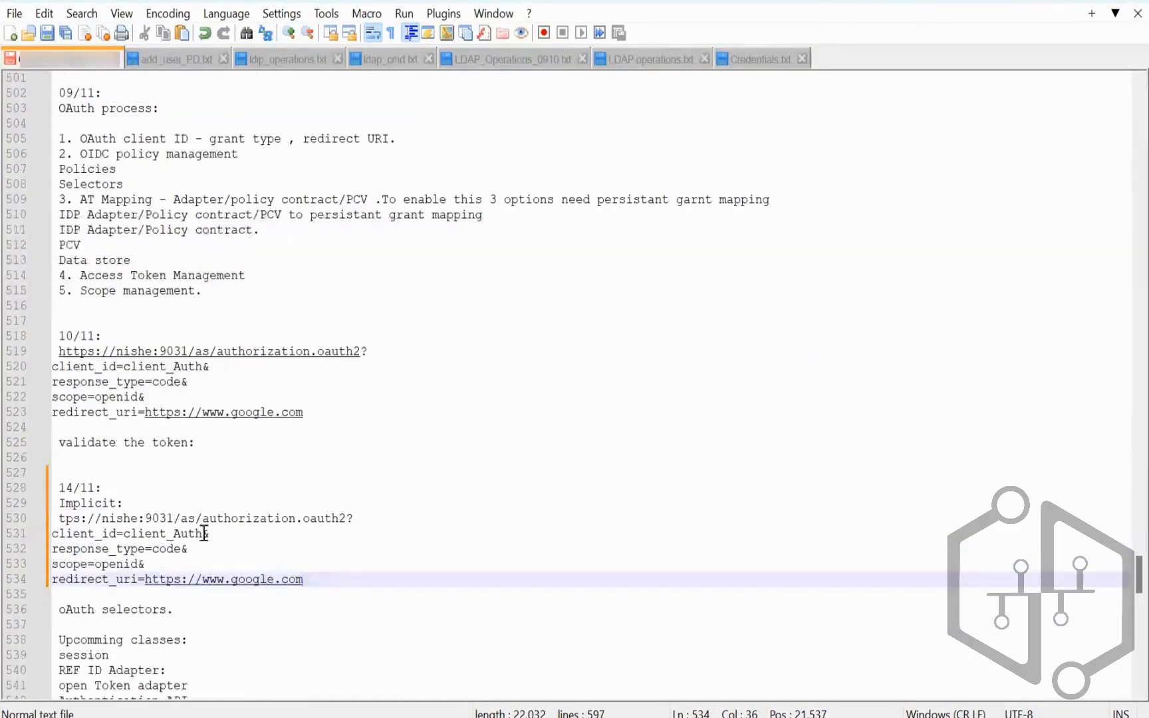
{"action": "left_click_drag", "start_coordinate": [202, 533], "coordinate": [178, 533]}
{"action": "type", "text": "Impkicit"}
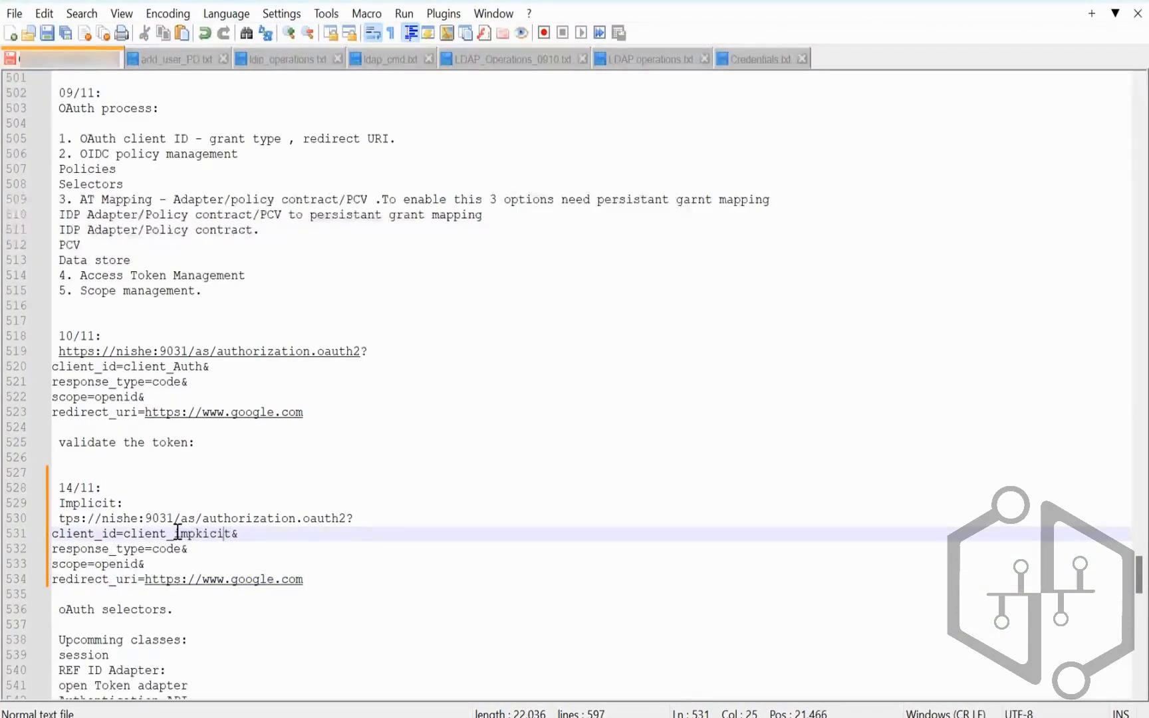
{"action": "key", "text": "Left"}
{"action": "key", "text": "Left"}
{"action": "key", "text": "Delete"}
{"action": "type", "text": "l"}
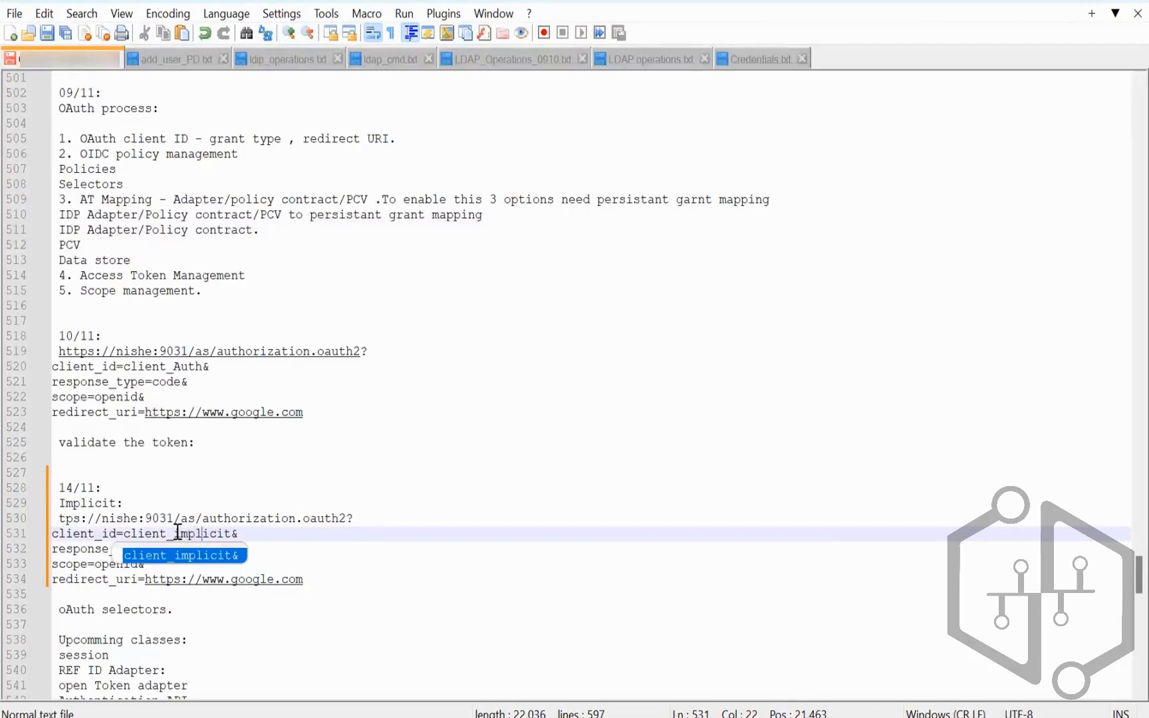
{"action": "left_click", "coordinate": [265, 537]}
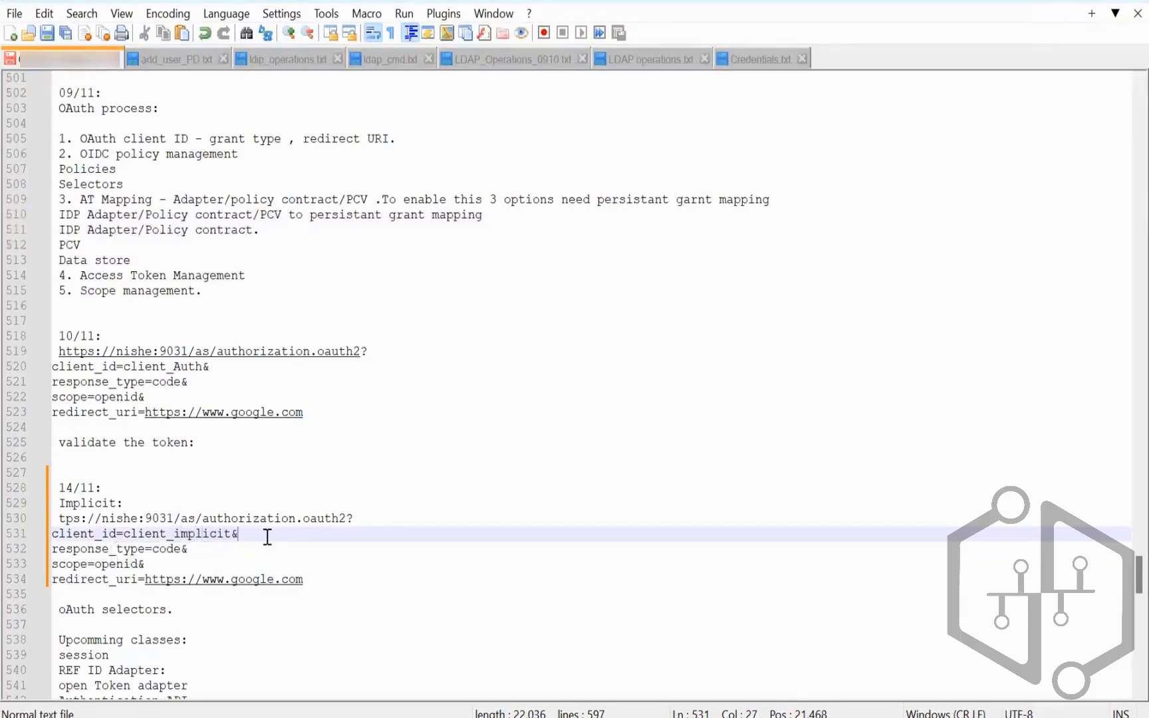
Step: Change response_type to token and the scope to openid email
{"action": "double_click", "coordinate": [172, 549]}
{"action": "type", "text": "token"}
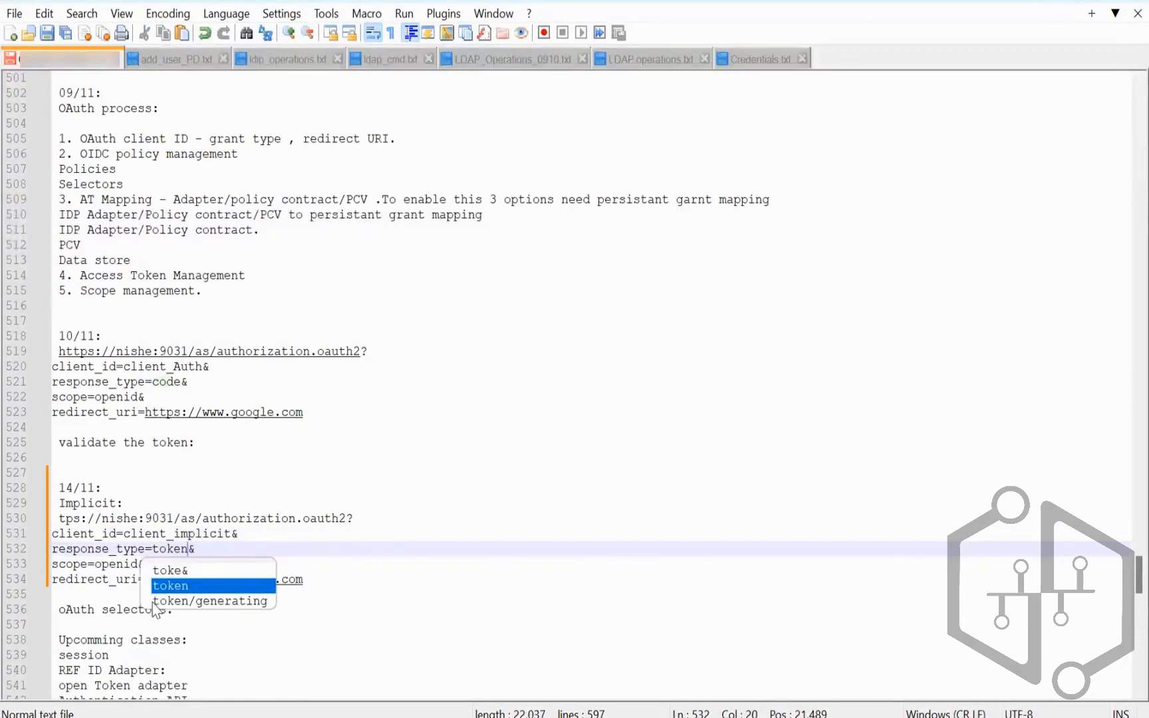
{"action": "key", "text": "End"}
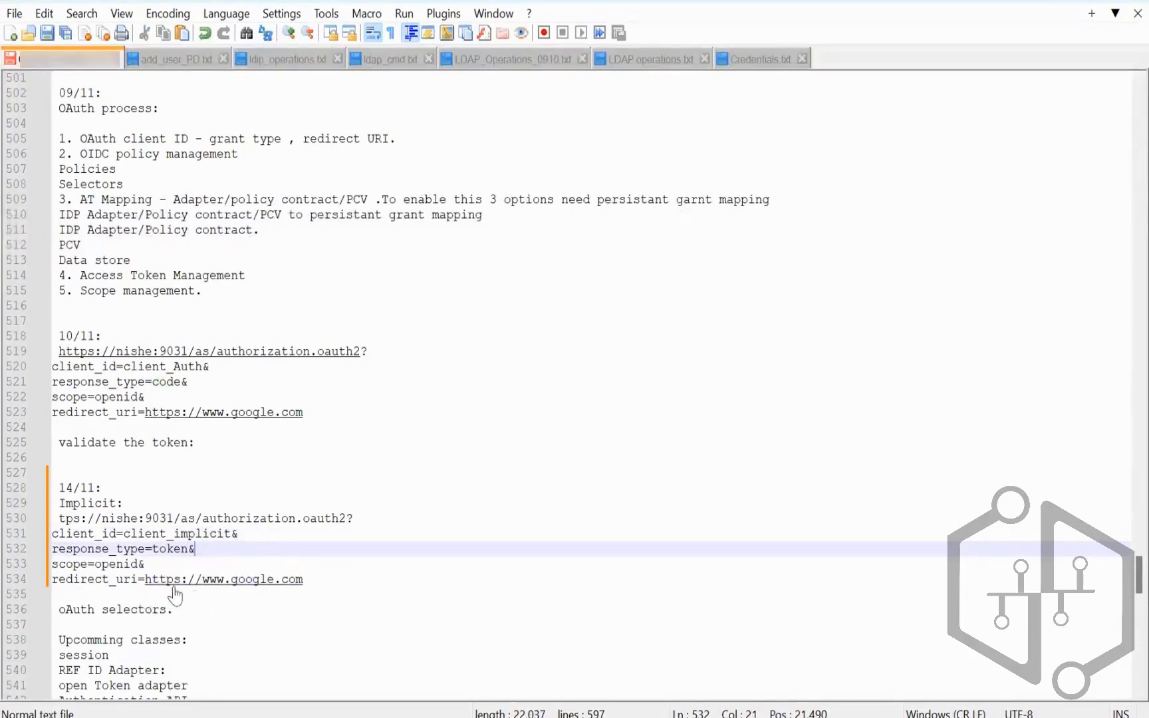
{"action": "left_click", "coordinate": [153, 564]}
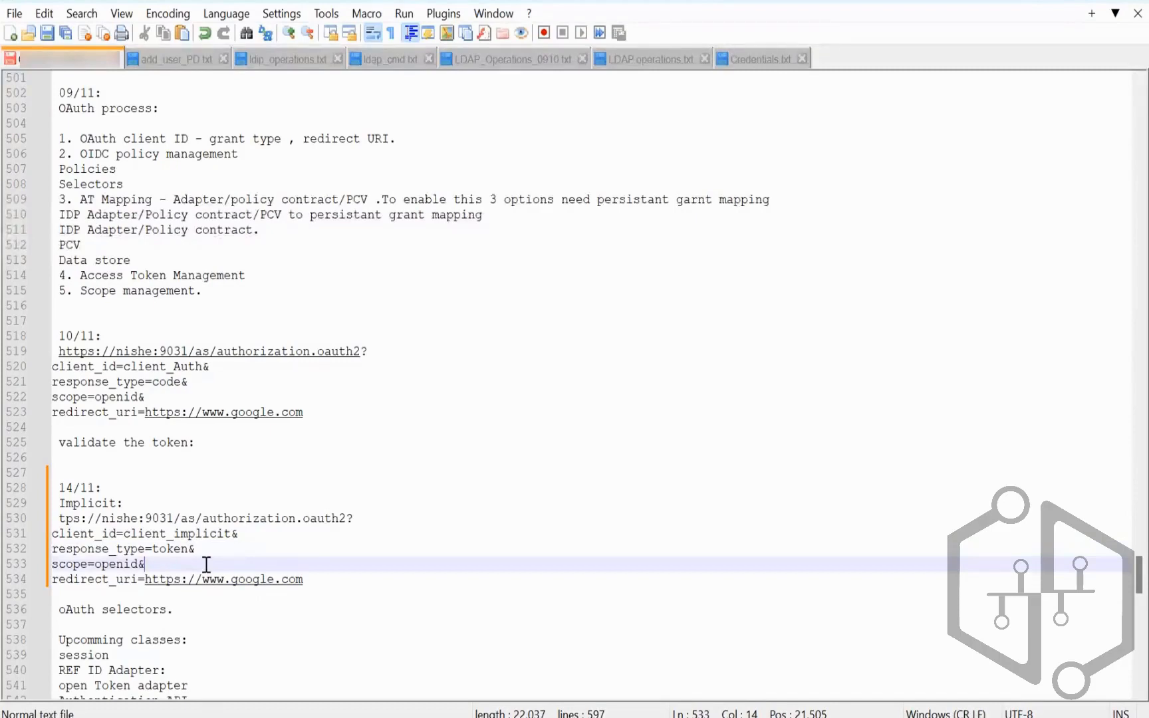
{"action": "type", "text": "pro"}
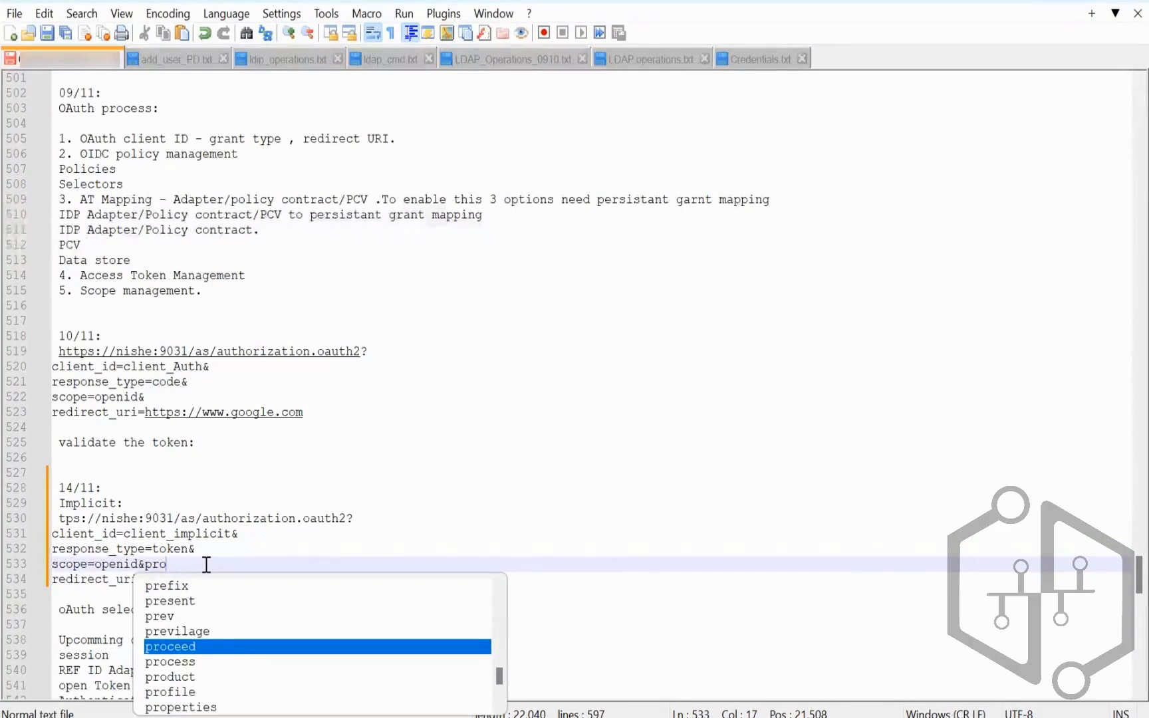
{"action": "key", "text": "BackSpace"}
{"action": "key", "text": "BackSpace"}
{"action": "key", "text": "BackSpace"}
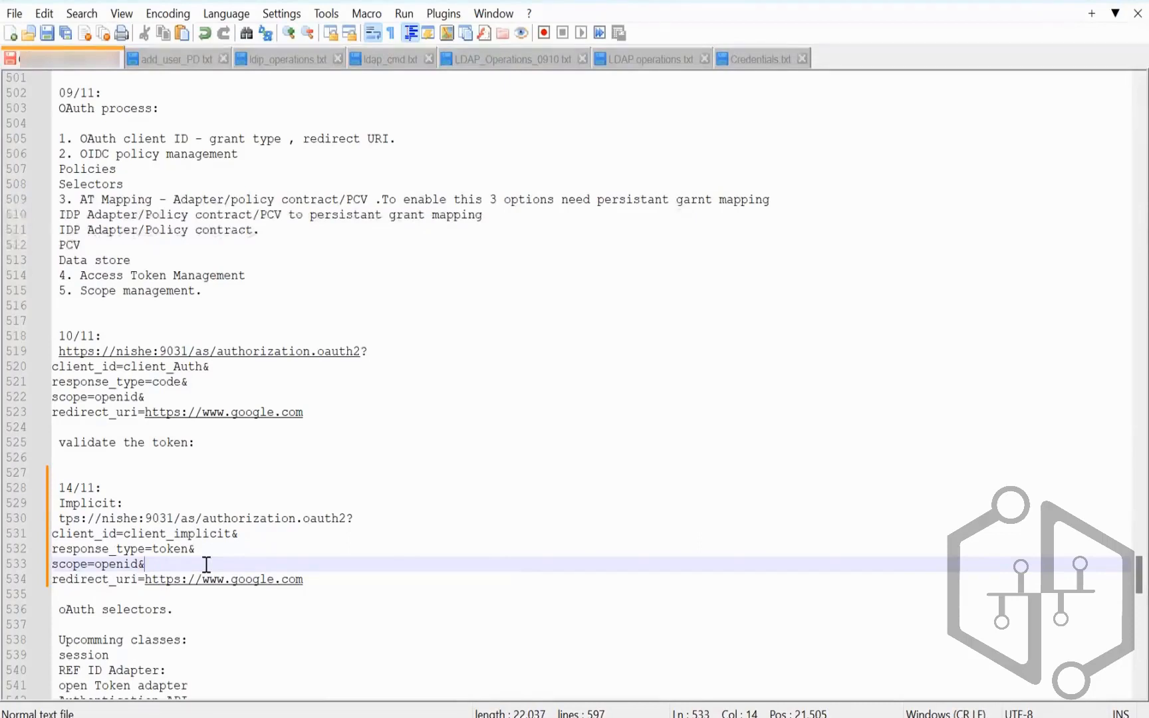
{"action": "type", "text": "email"}
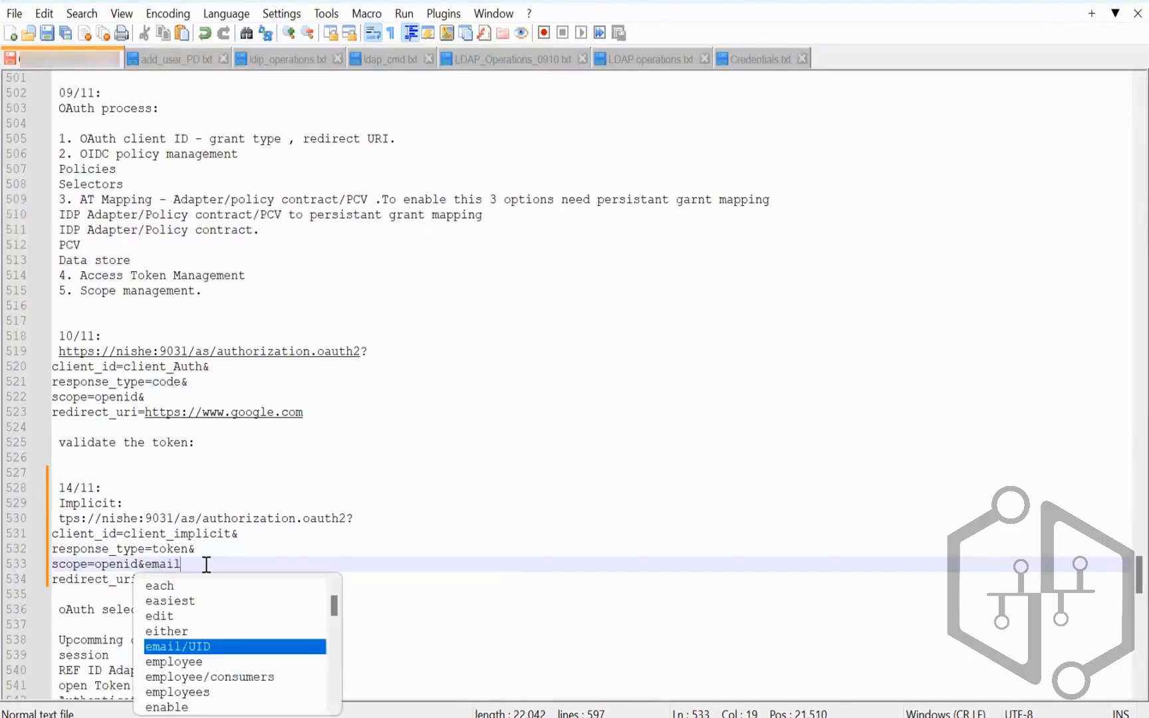
{"action": "left_click", "coordinate": [236, 545]}
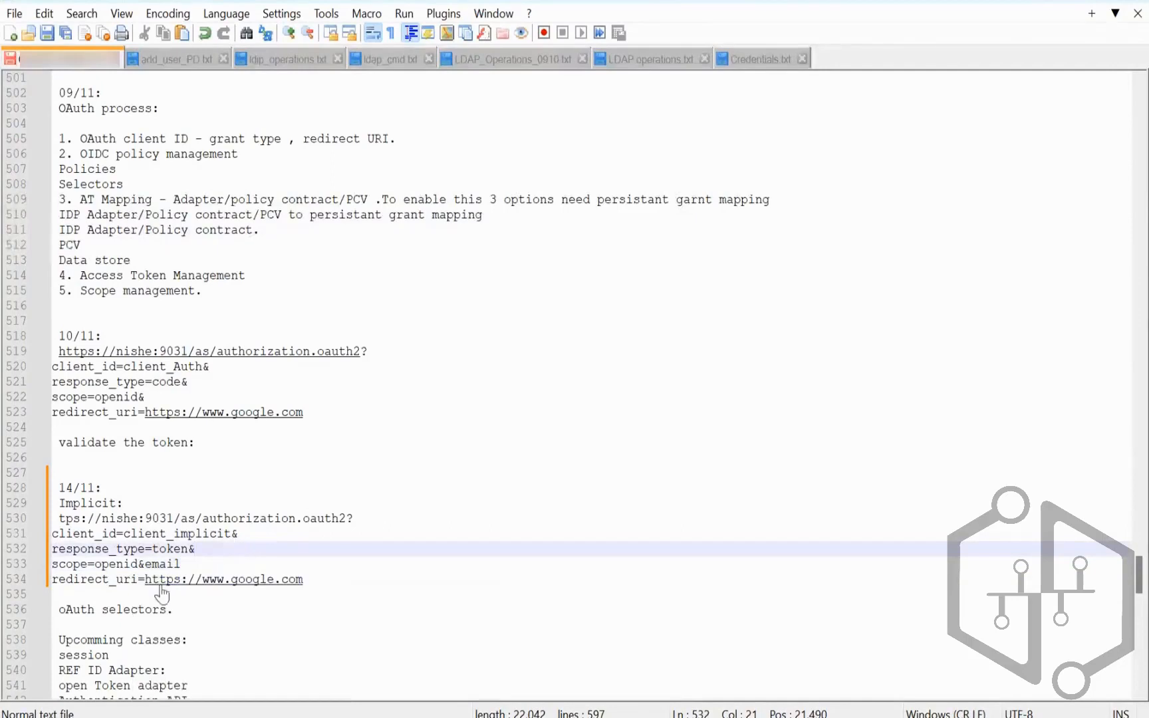
{"action": "left_click", "coordinate": [147, 563]}
{"action": "key", "text": "BackSpace"}
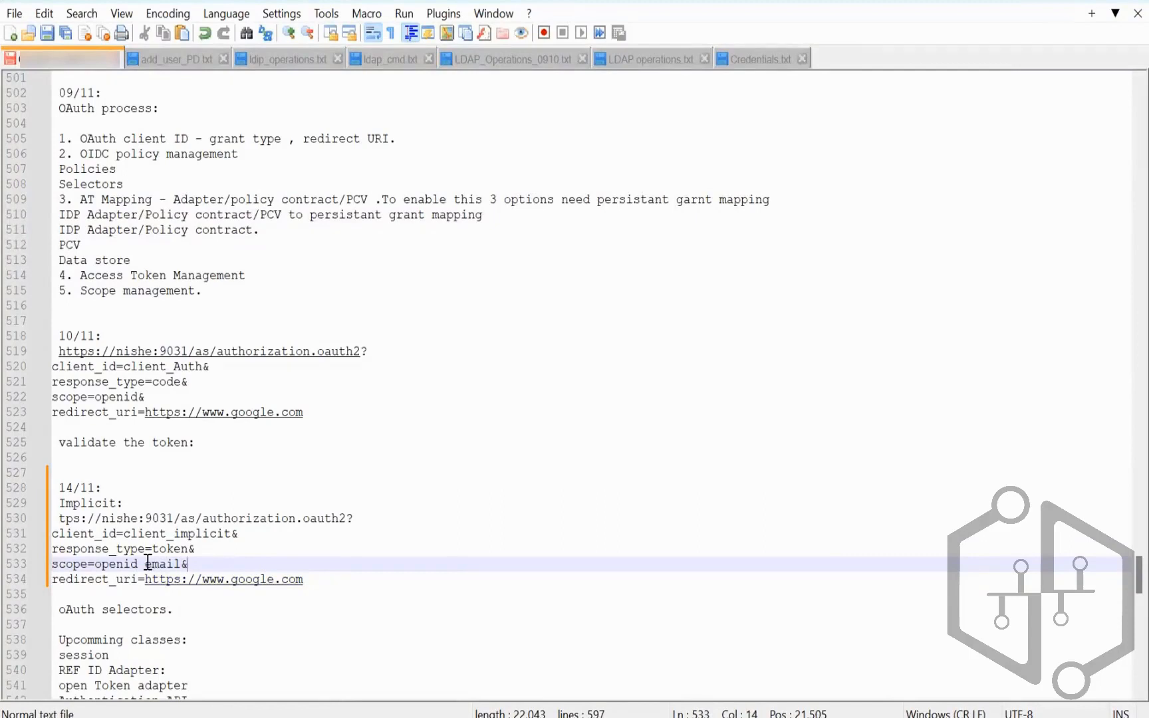
{"action": "left_click_drag", "start_coordinate": [143, 563], "coordinate": [138, 563]}
Step: Restore 'https' at the start of the URL and select the edited request
{"action": "left_click_drag", "start_coordinate": [309, 583], "coordinate": [60, 518]}
{"action": "left_click", "coordinate": [64, 518]}
{"action": "key", "text": "Left"}
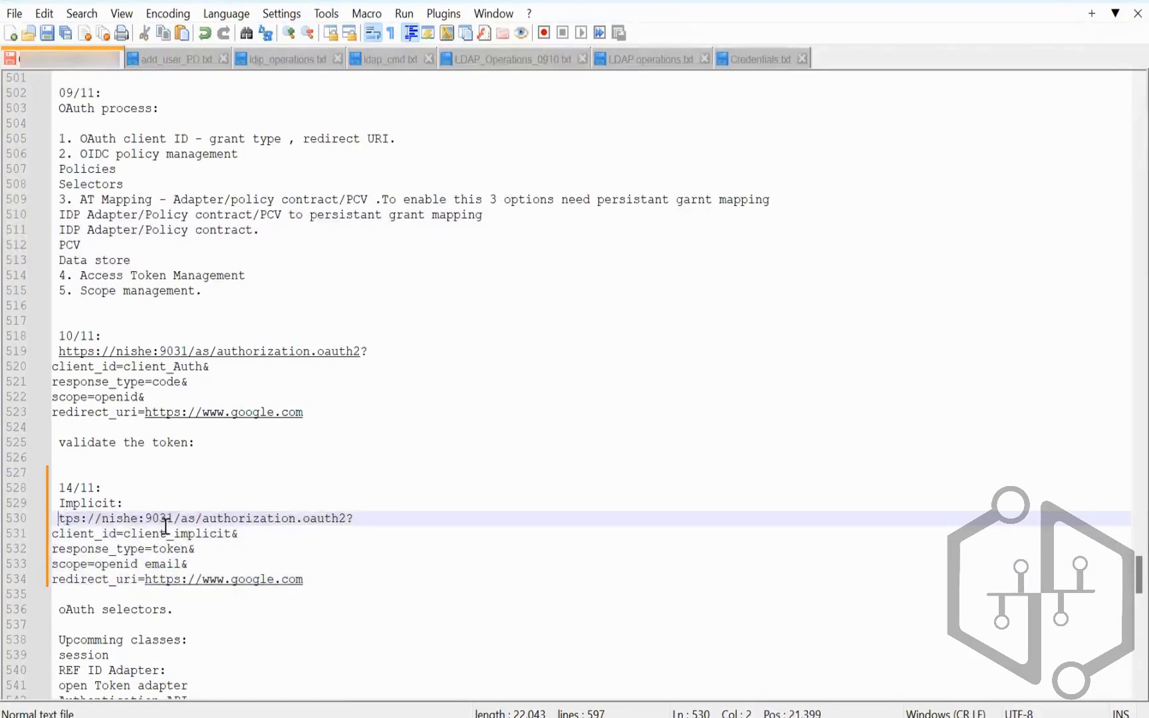
{"action": "type", "text": "h"}
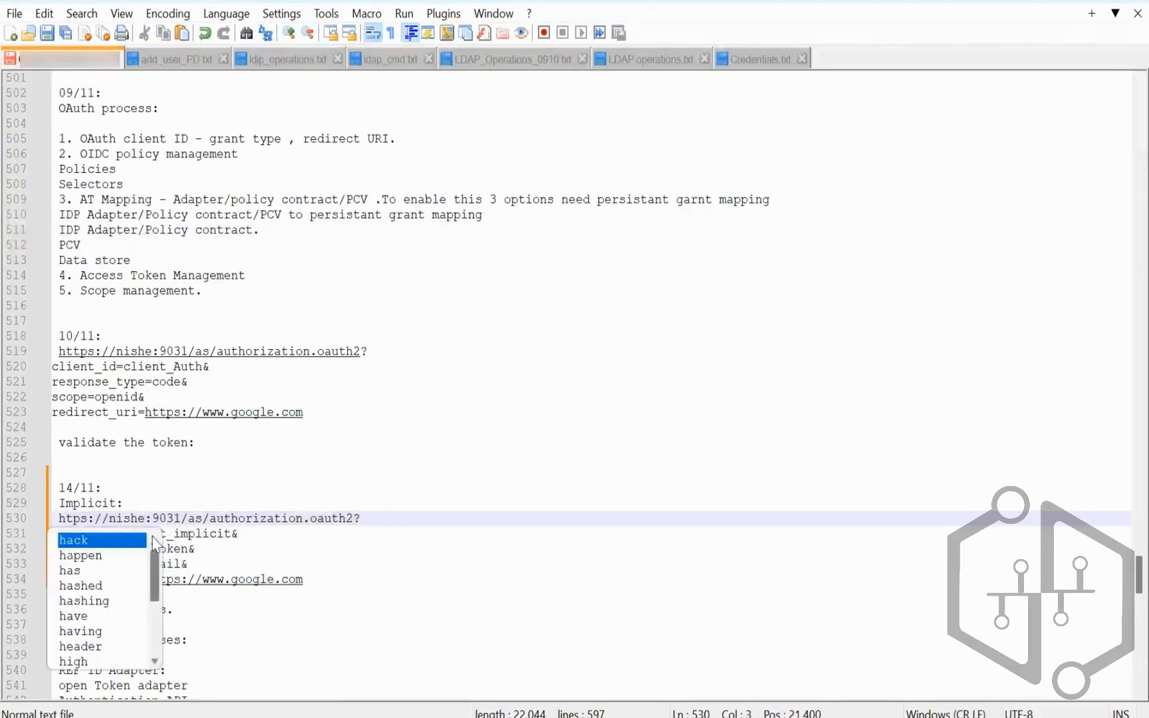
{"action": "type", "text": "t"}
{"action": "left_click_drag", "start_coordinate": [309, 582], "coordinate": [58, 519]}
{"action": "key", "text": "ctrl+c"}
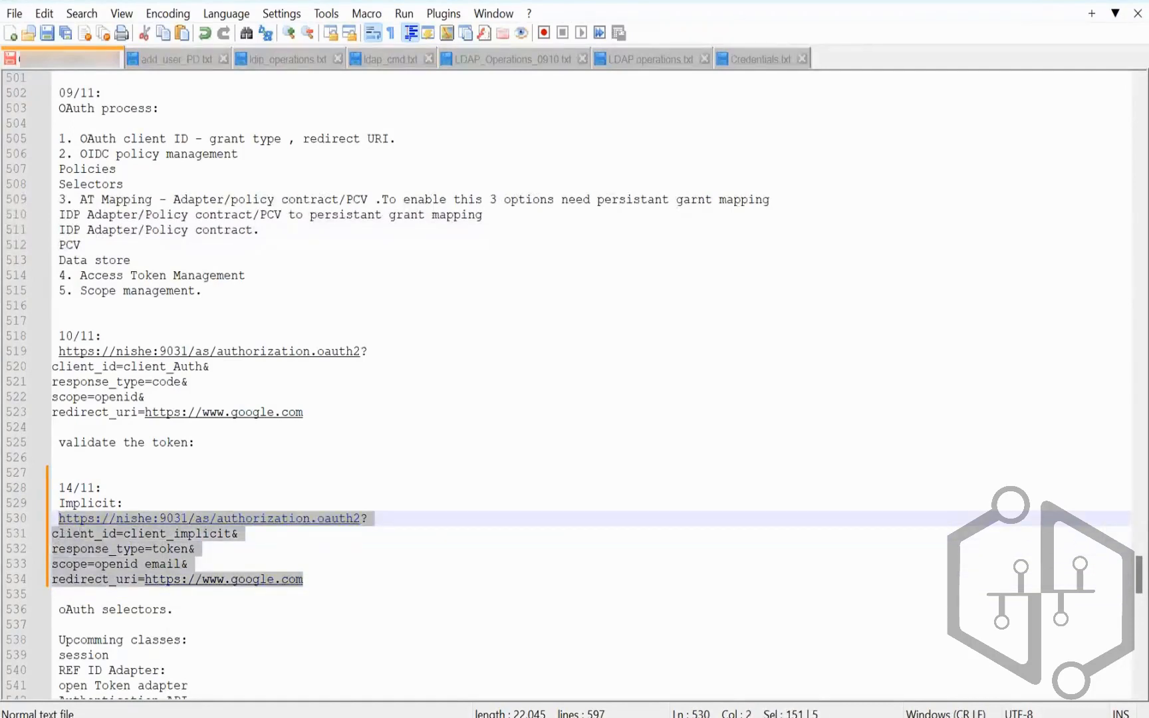
{"action": "left_click", "coordinate": [531, 715]}
Step: Paste the implicit authorization URL into Chrome full-screen and load it, getting the 400 error
{"action": "left_click_drag", "start_coordinate": [346, 104], "coordinate": [15, 98]}
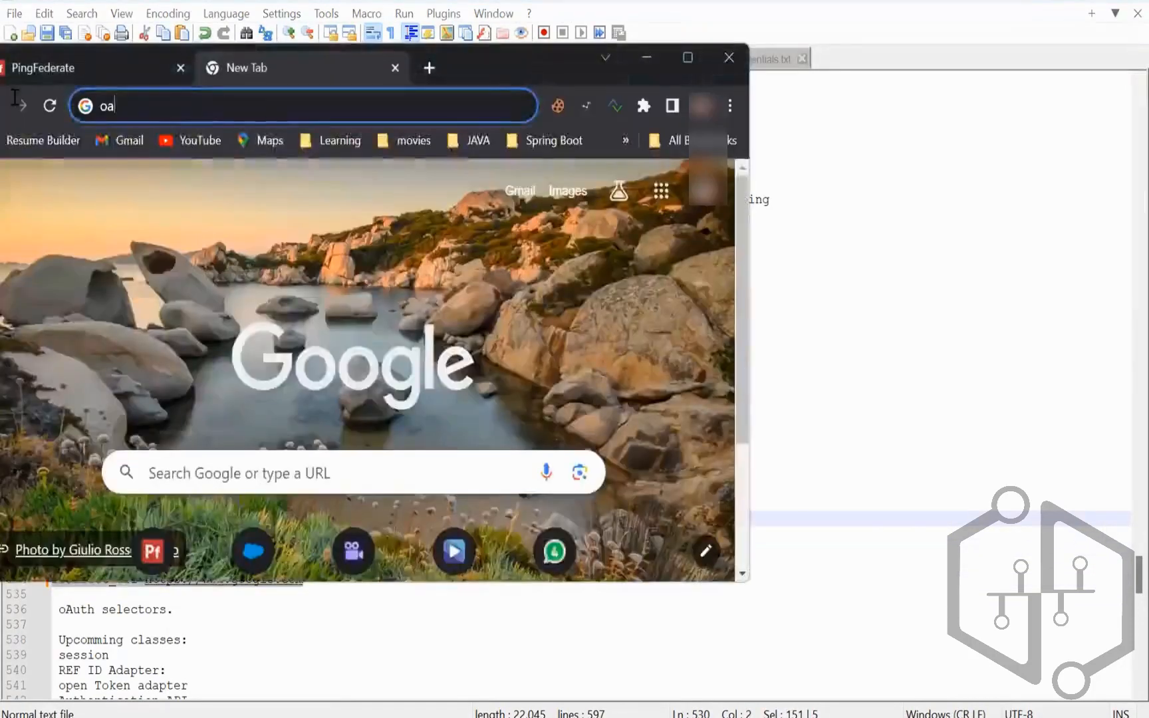
{"action": "key", "text": "ctrl+v"}
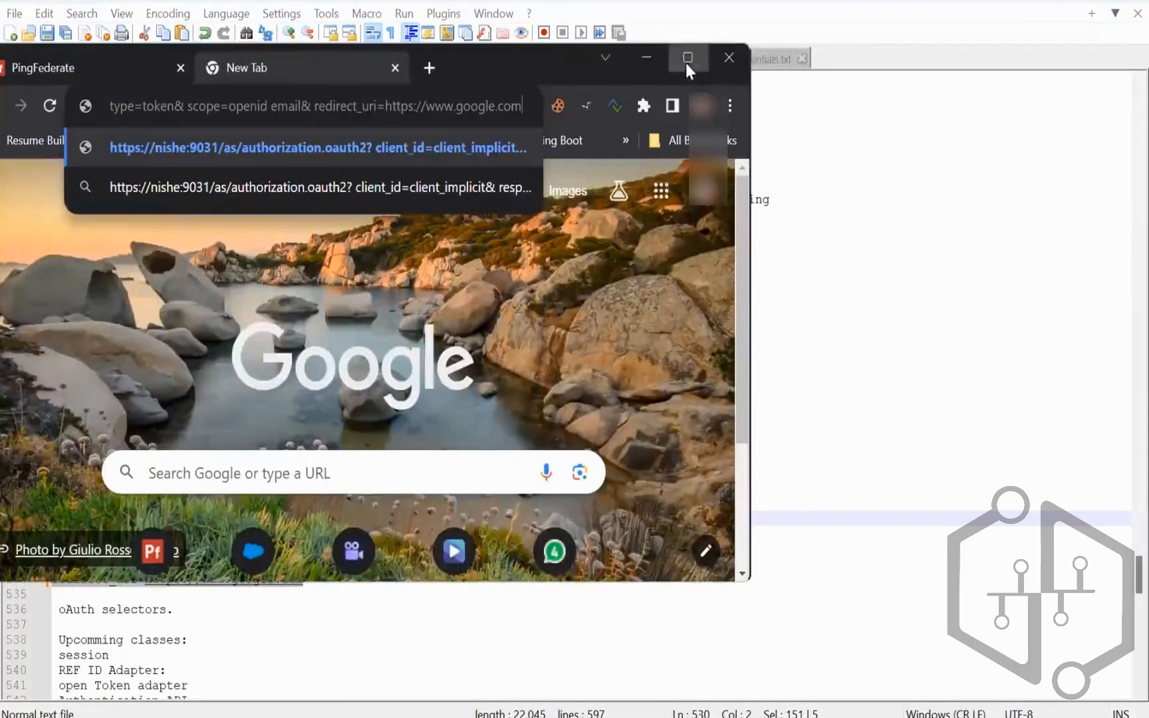
{"action": "key", "text": "F11"}
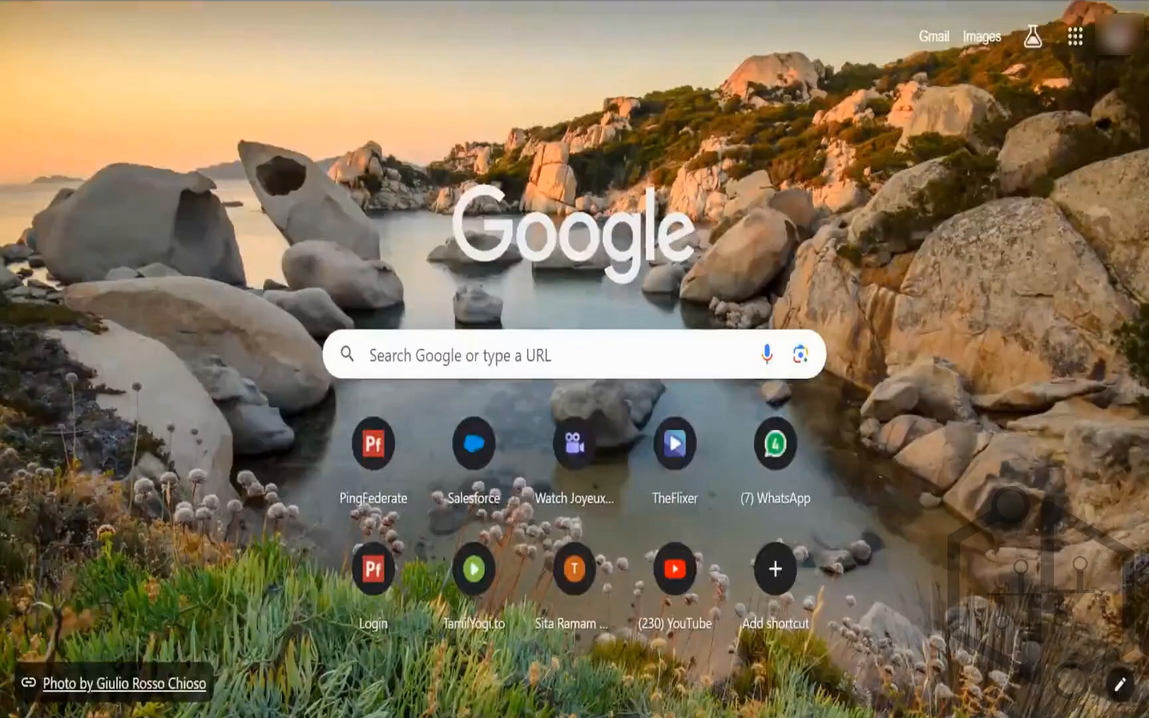
{"action": "key", "text": "Return"}
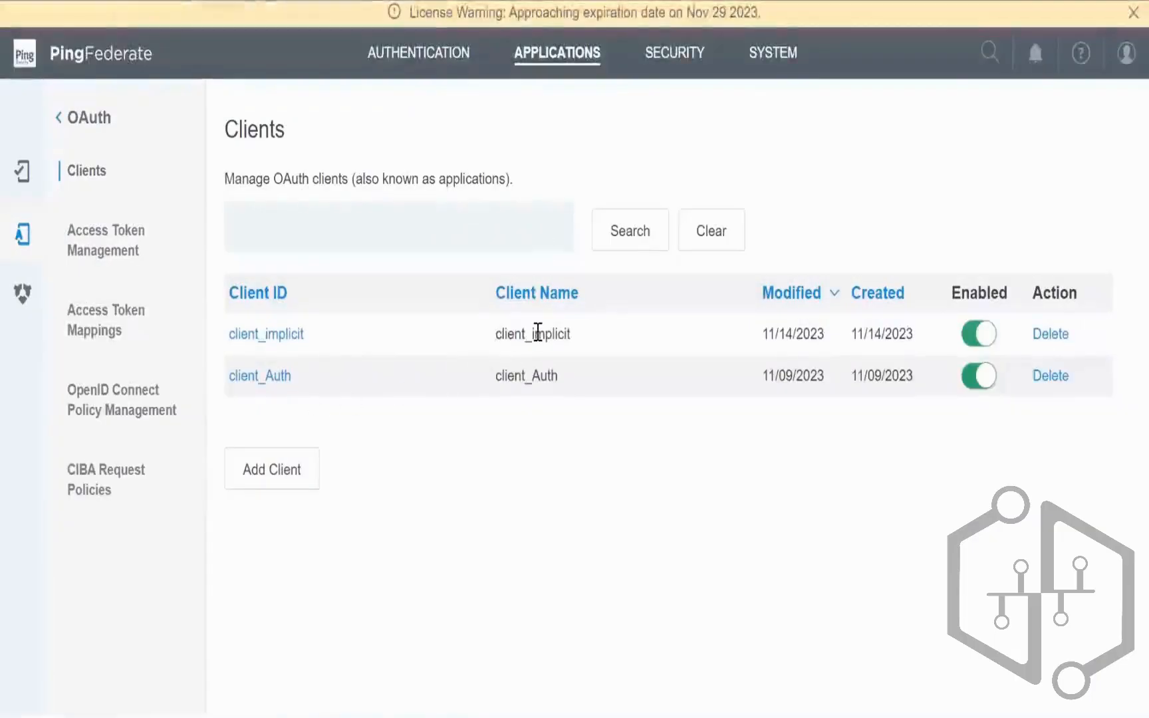
Step: Check the client_implicit value in the notes and server console, then reselect the request text
{"action": "double_click", "coordinate": [538, 332]}
{"action": "left_click", "coordinate": [485, 715]}
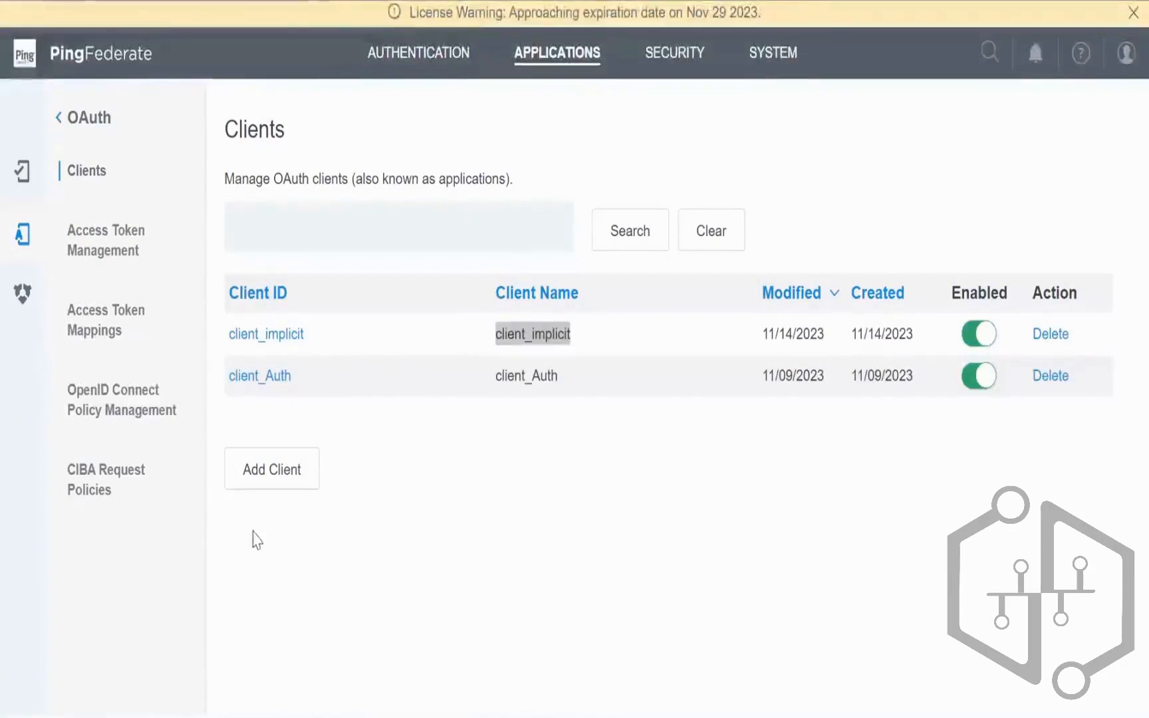
{"action": "left_click", "coordinate": [248, 562]}
{"action": "double_click", "coordinate": [192, 533]}
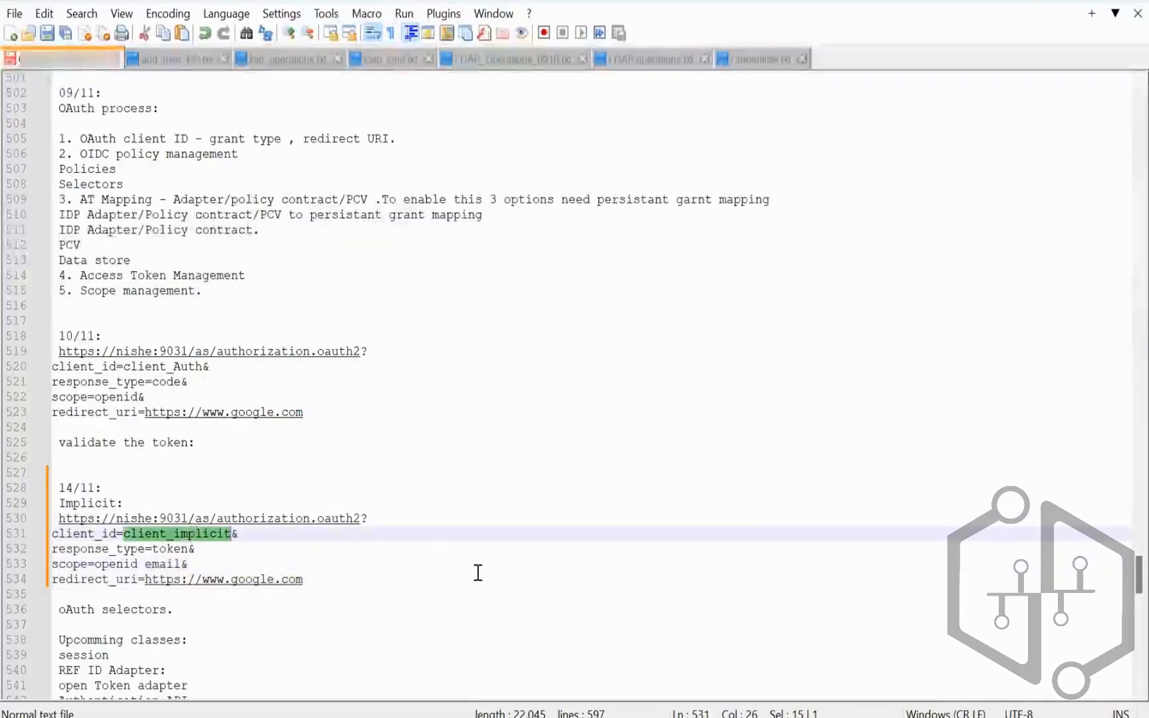
{"action": "key", "text": "Right"}
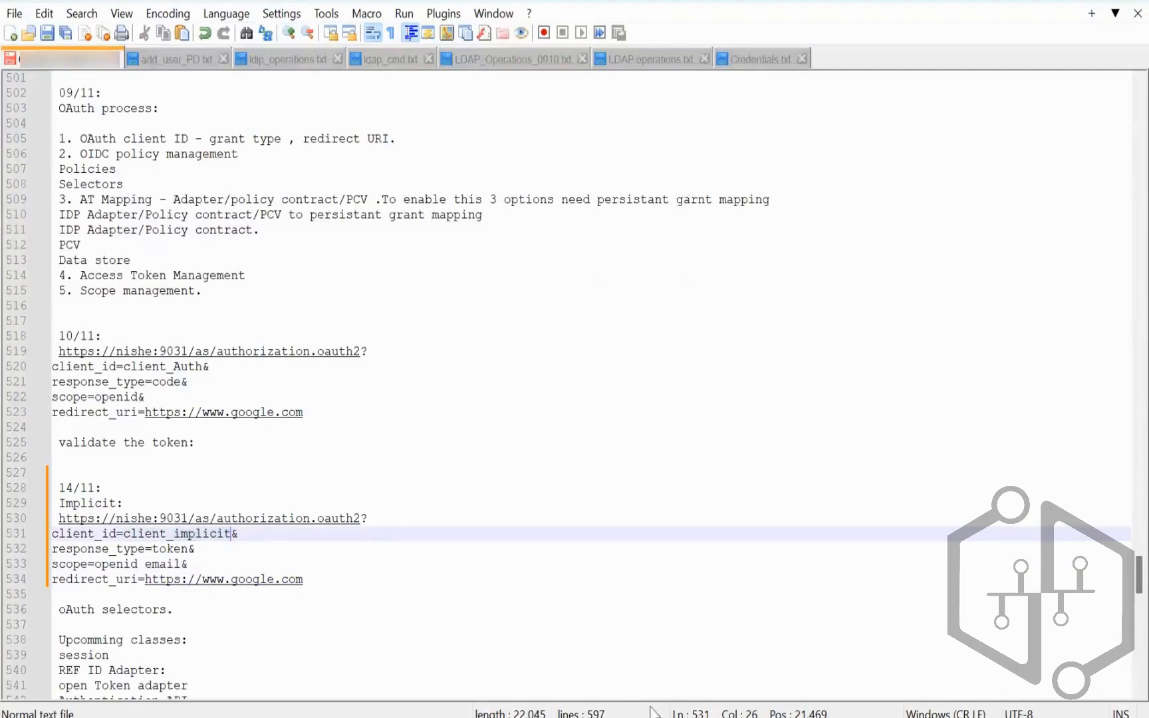
{"action": "left_click", "coordinate": [588, 716]}
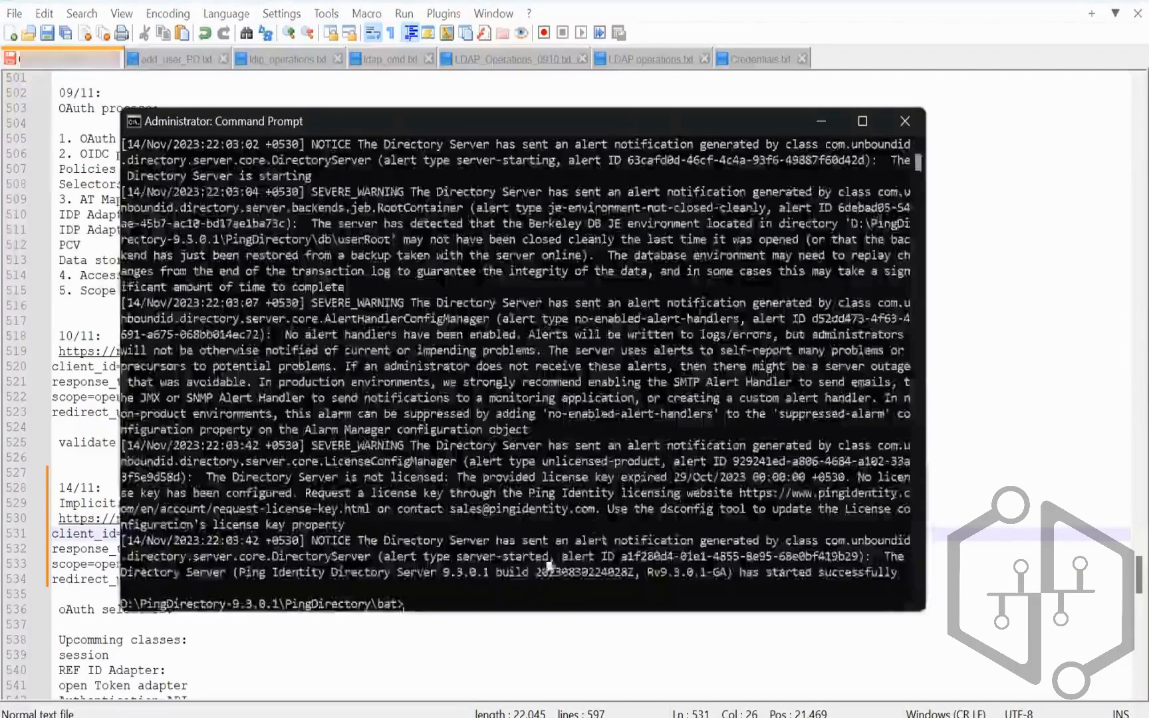
{"action": "left_click", "coordinate": [485, 716]}
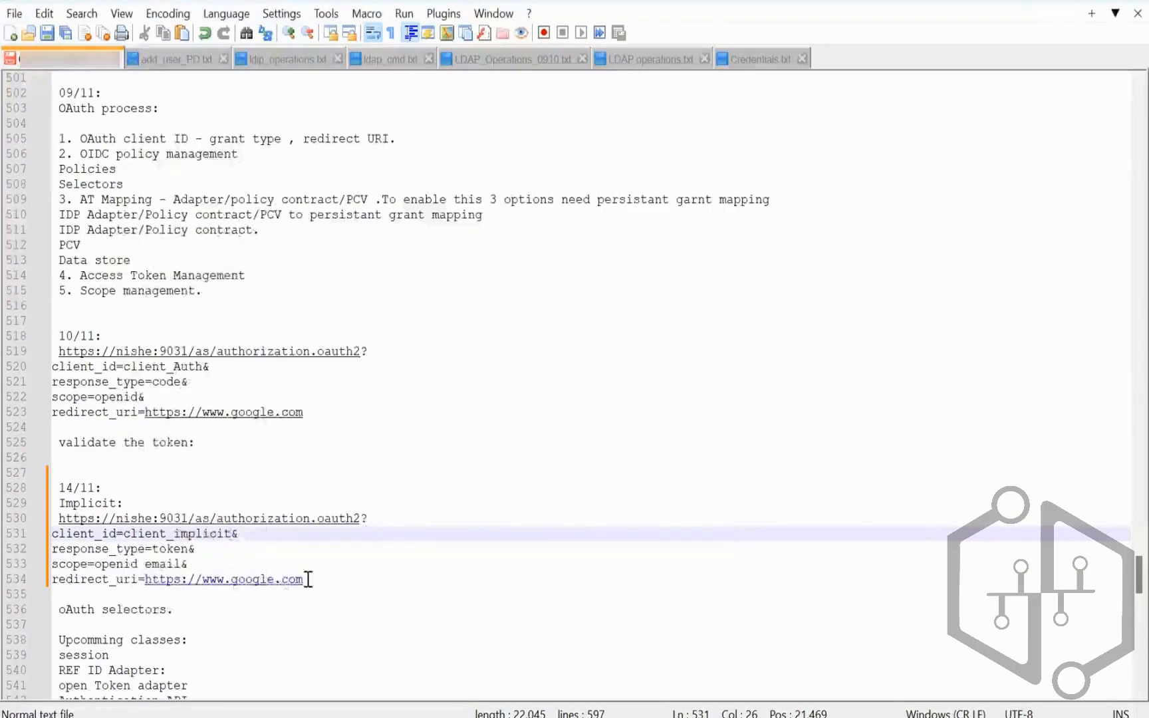
{"action": "left_click_drag", "start_coordinate": [310, 580], "coordinate": [57, 519]}
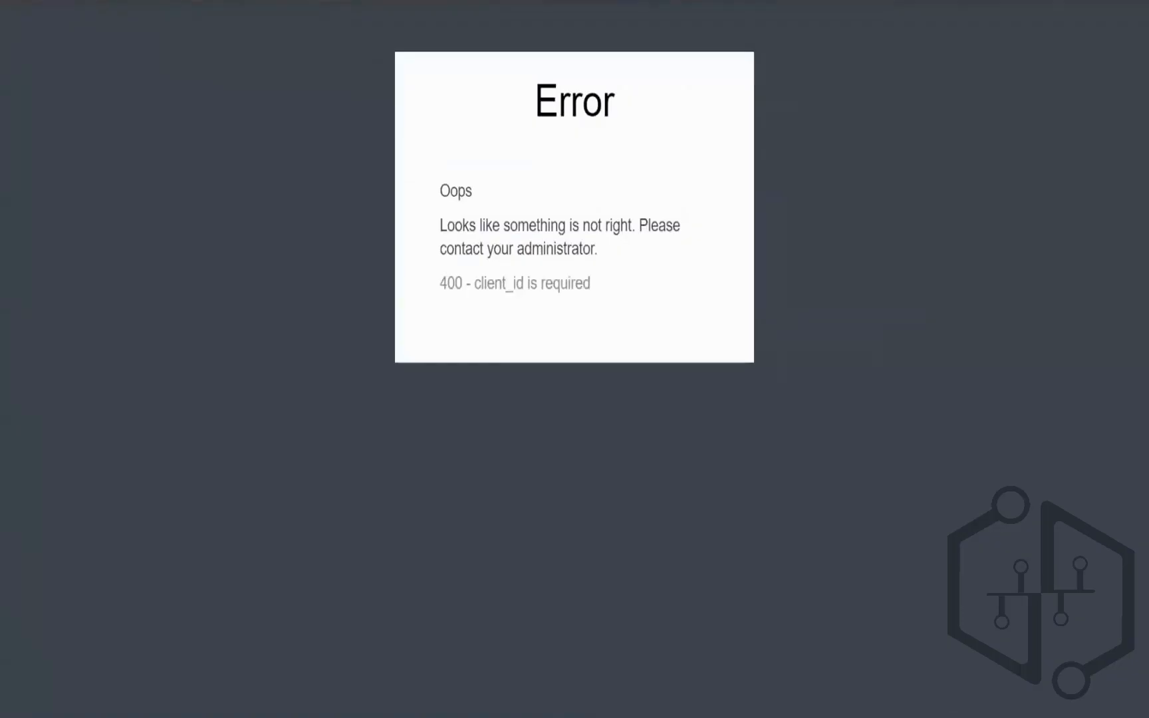
Step: Remove the stray spaces after oauth2? and after each & in the URL, then reload it
{"action": "key", "text": "ctrl+v"}
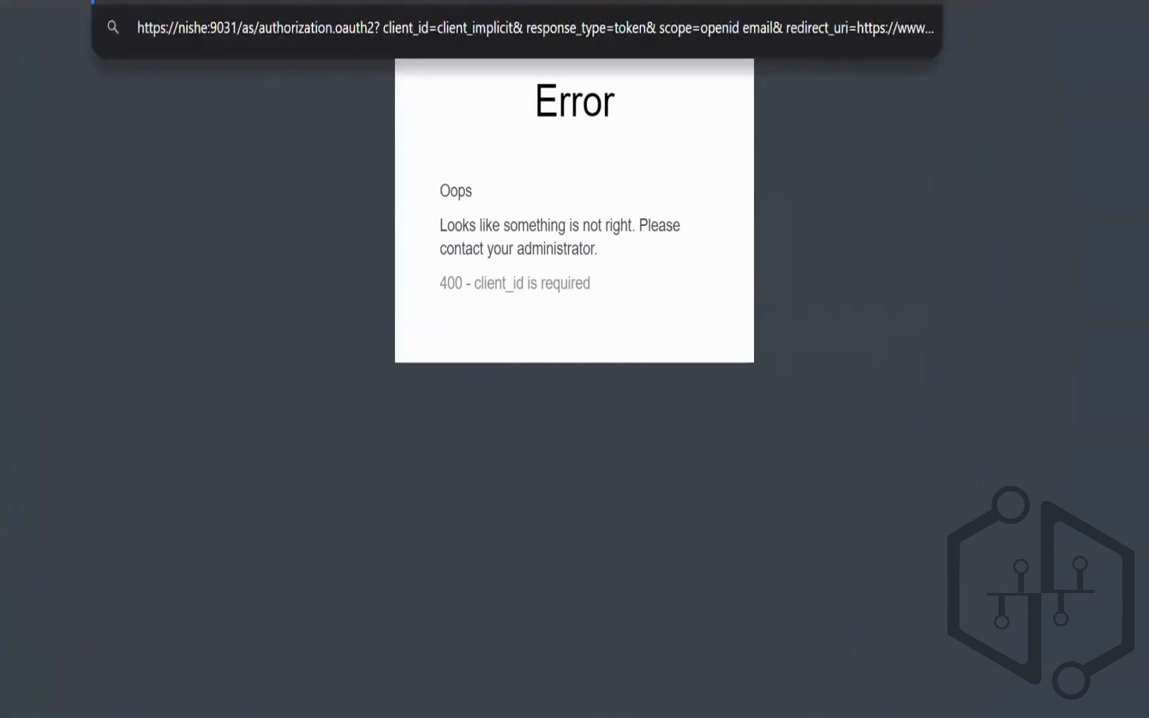
{"action": "key", "text": "BackSpace"}
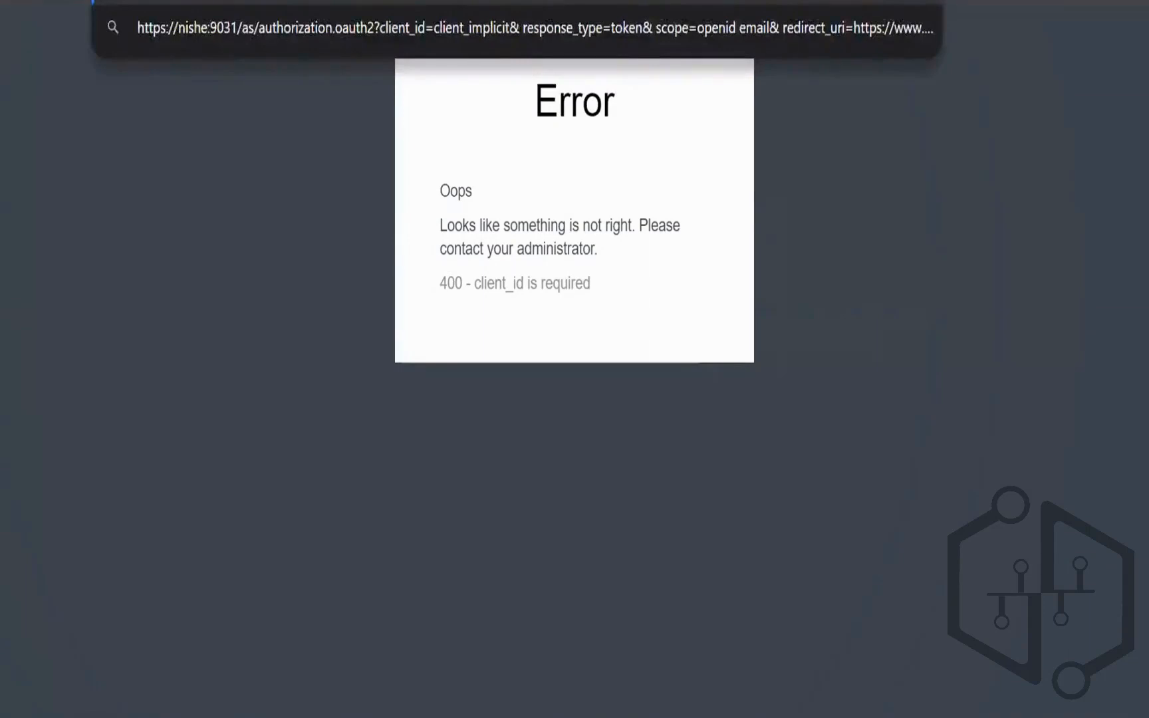
{"action": "key", "text": "BackSpace"}
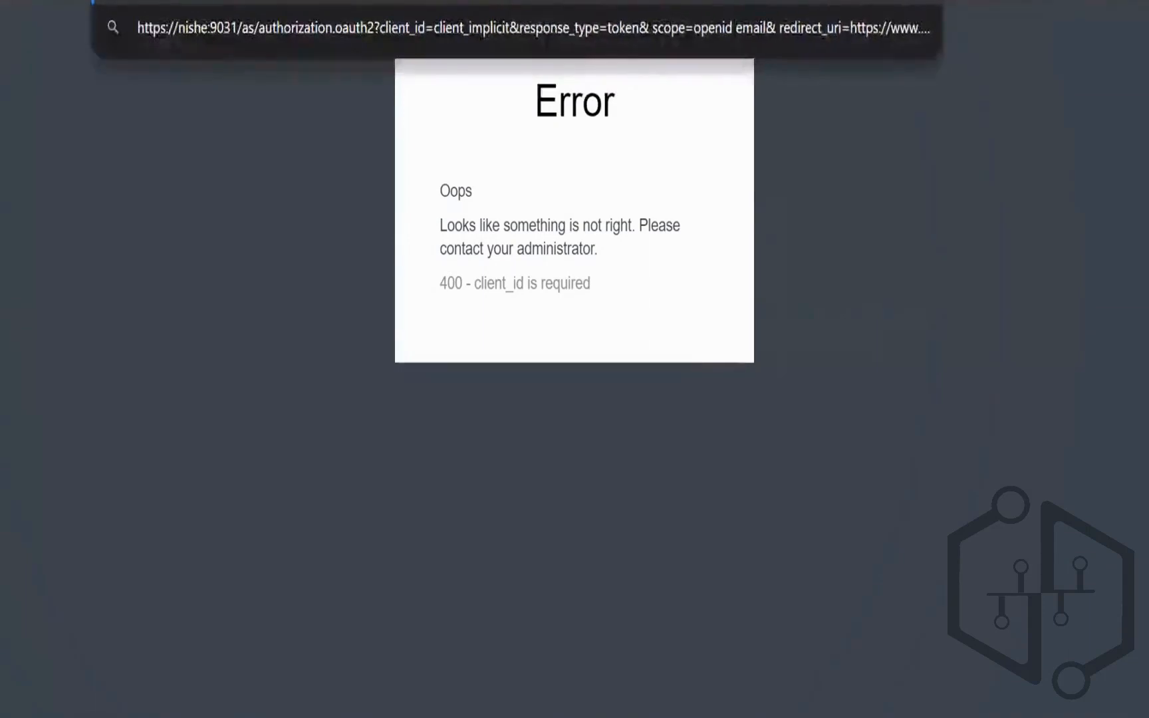
{"action": "key", "text": "BackSpace"}
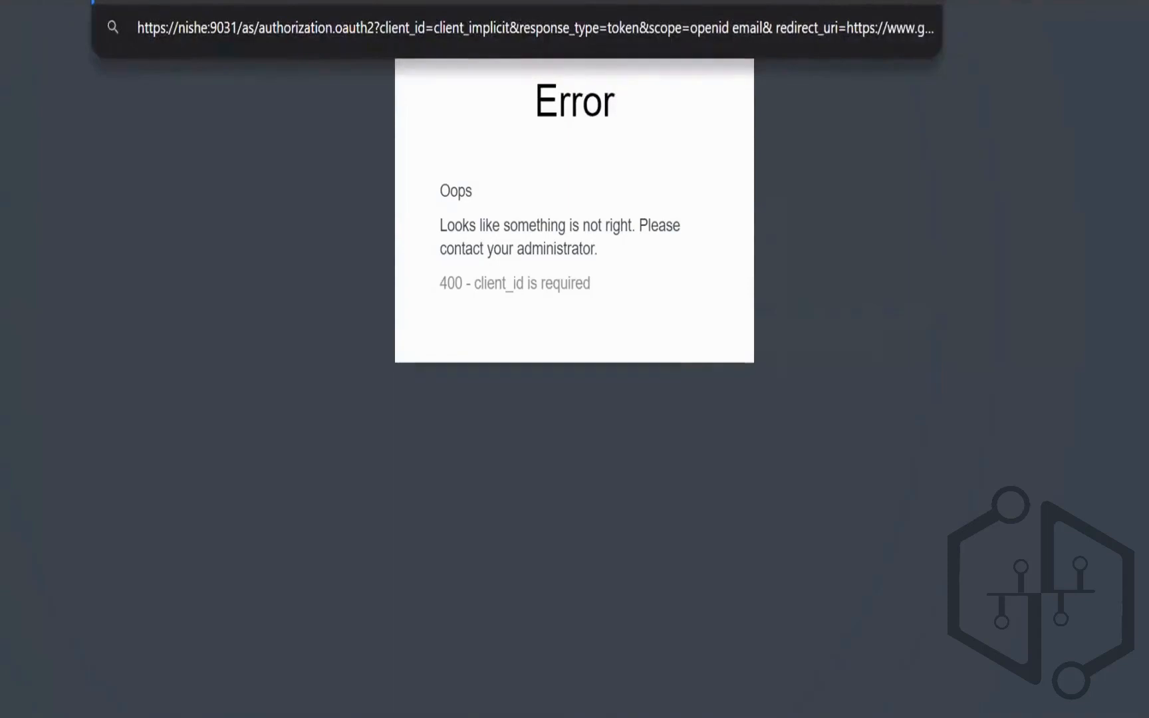
{"action": "key", "text": "BackSpace"}
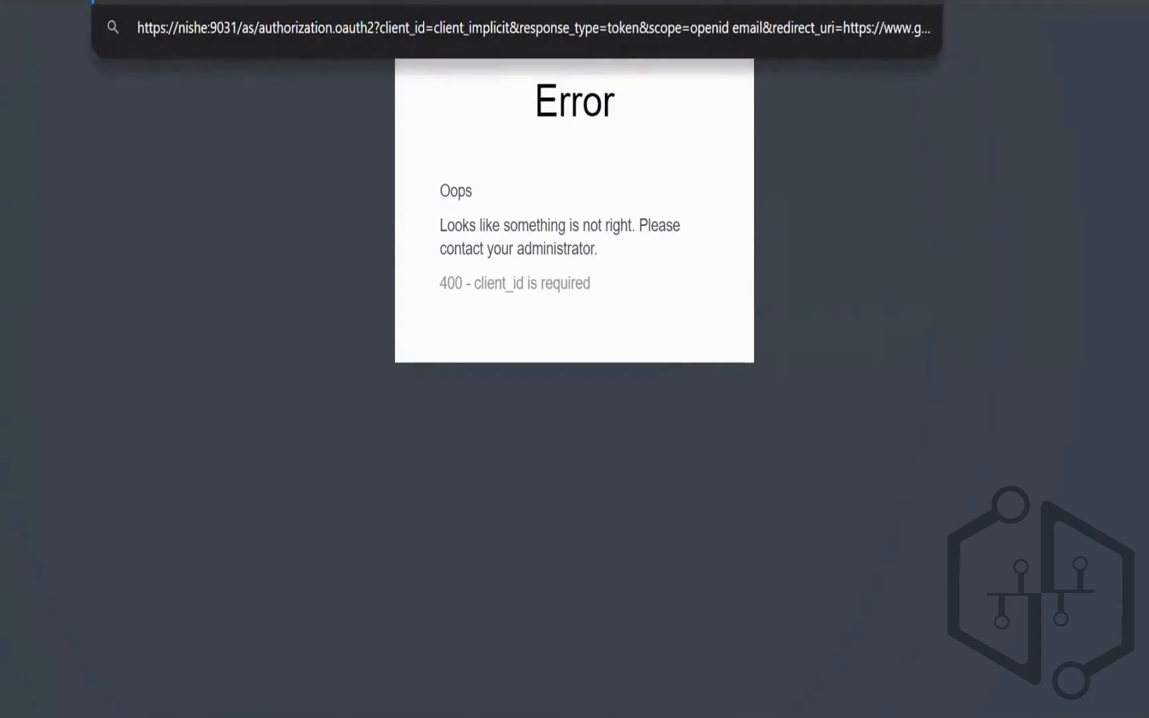
{"action": "key", "text": "Return"}
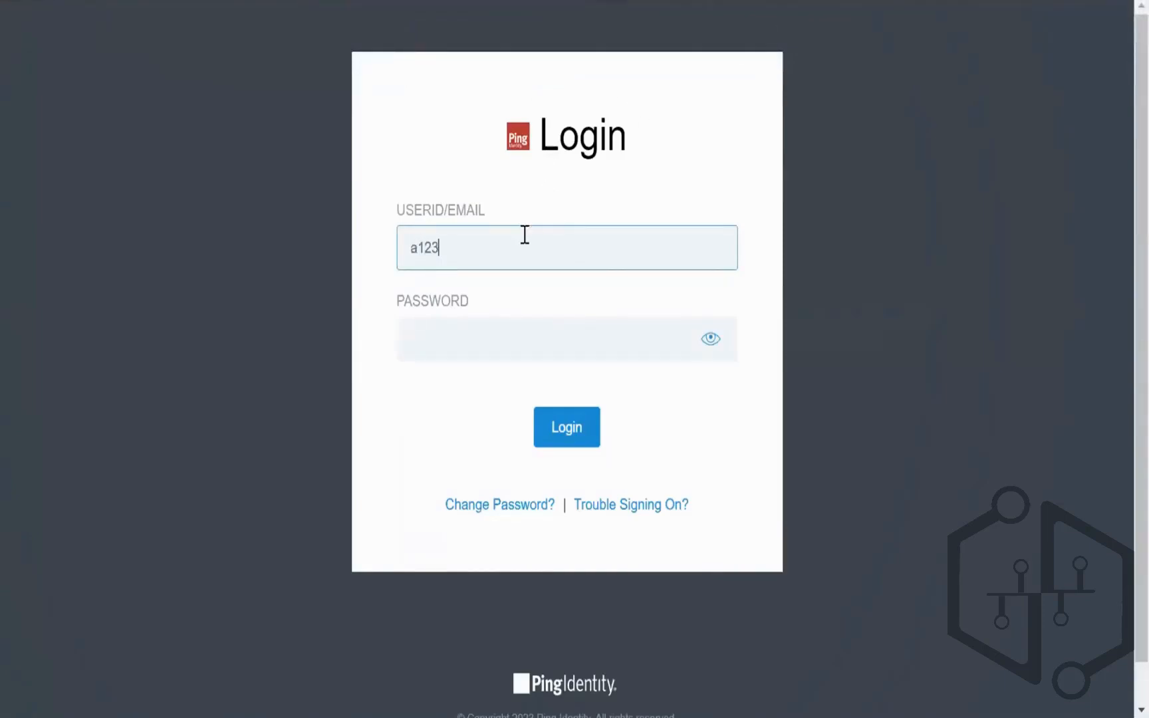
Step: Enter the test user's password, reveal it, and log in, retrying after the error
{"action": "left_click", "coordinate": [513, 330]}
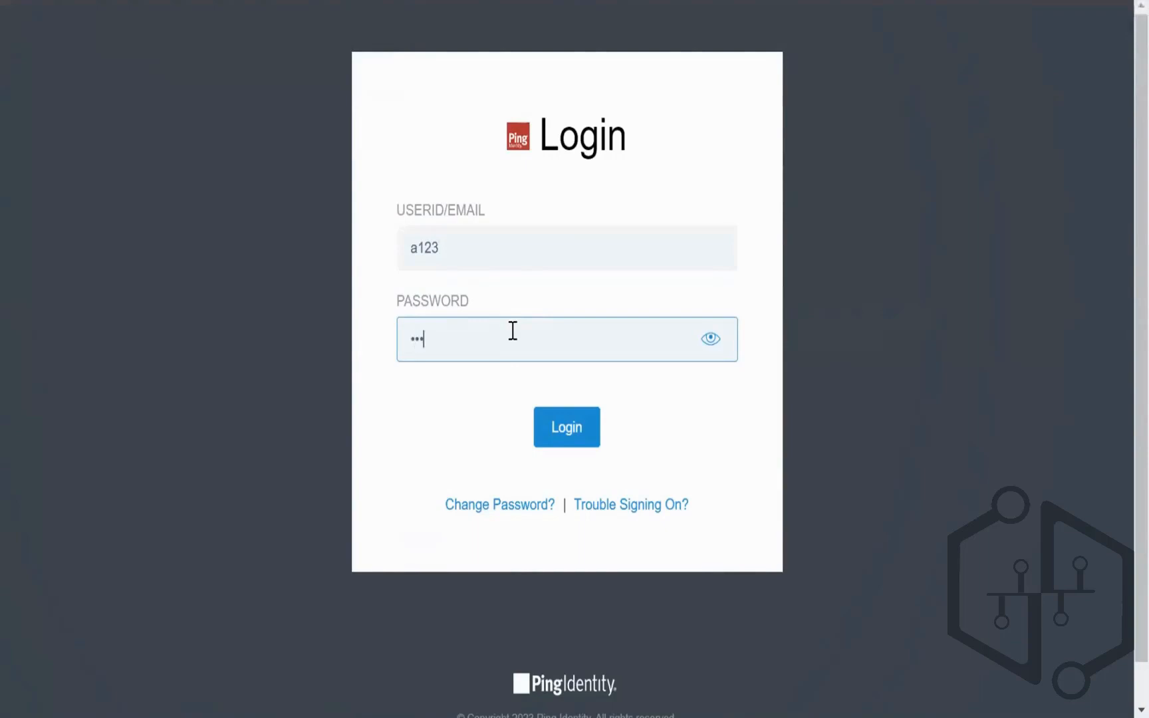
{"action": "left_click", "coordinate": [711, 342]}
{"action": "left_click", "coordinate": [564, 435]}
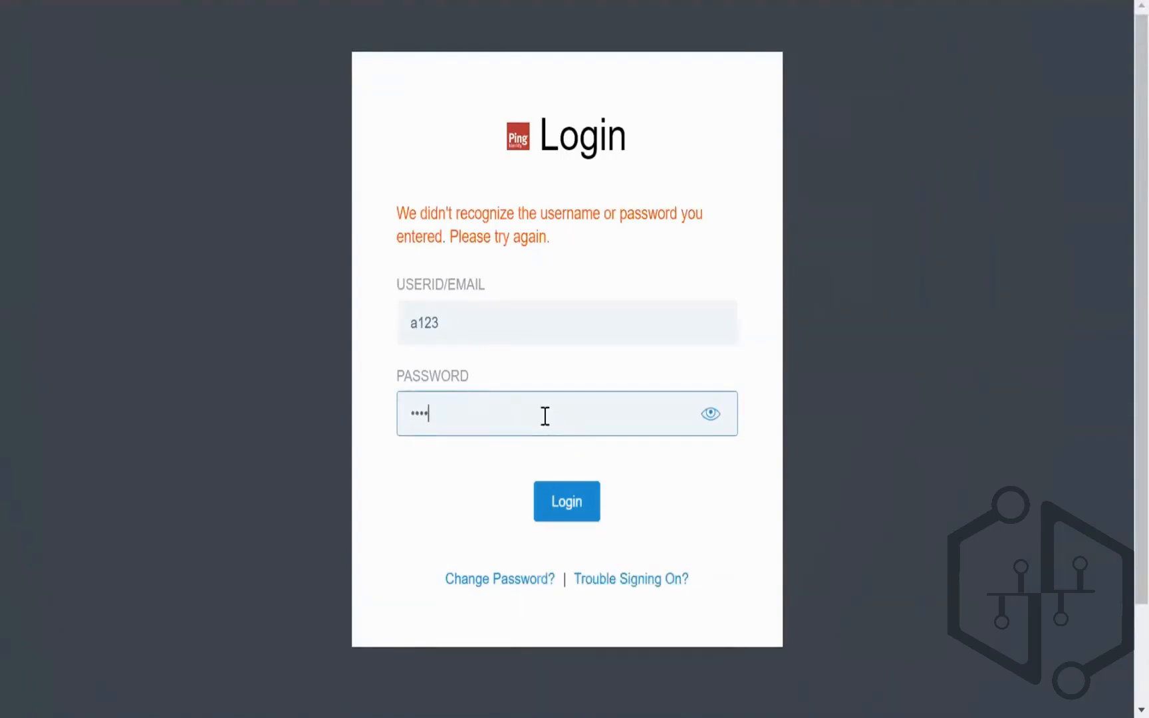
{"action": "left_click", "coordinate": [537, 509]}
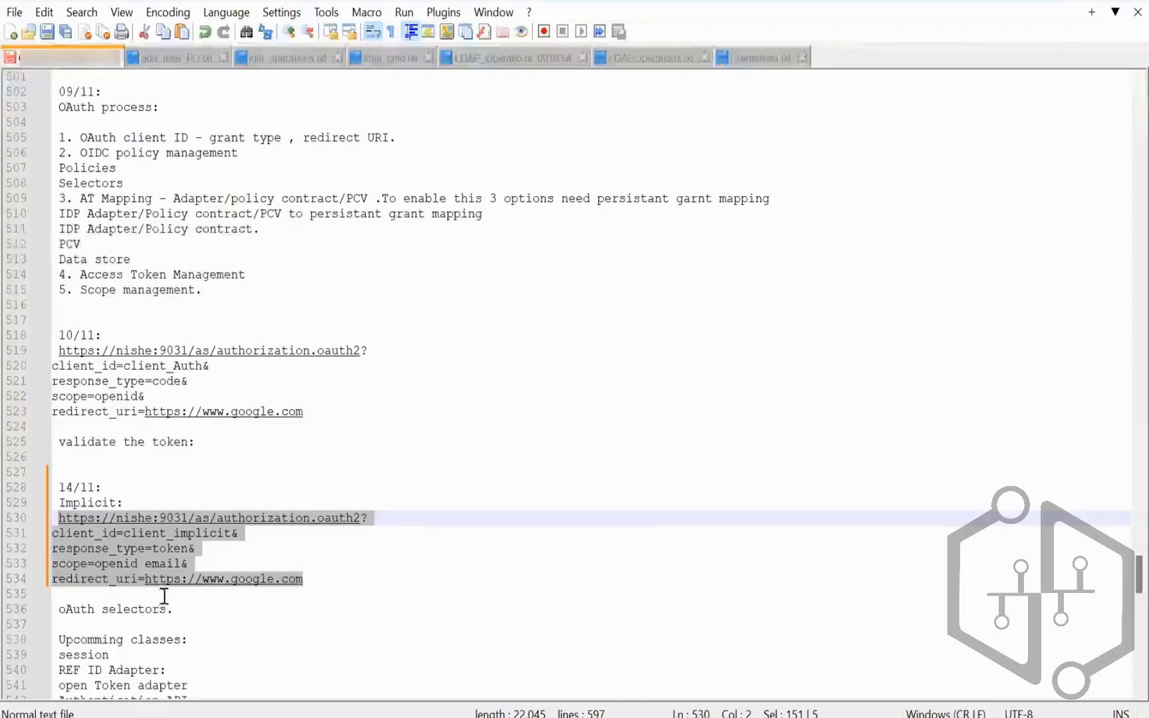
Step: Add a 'Response:' heading with the pasted access_token redirect URL and select the token
{"action": "left_click", "coordinate": [163, 596]}
{"action": "type", "text": "R"}
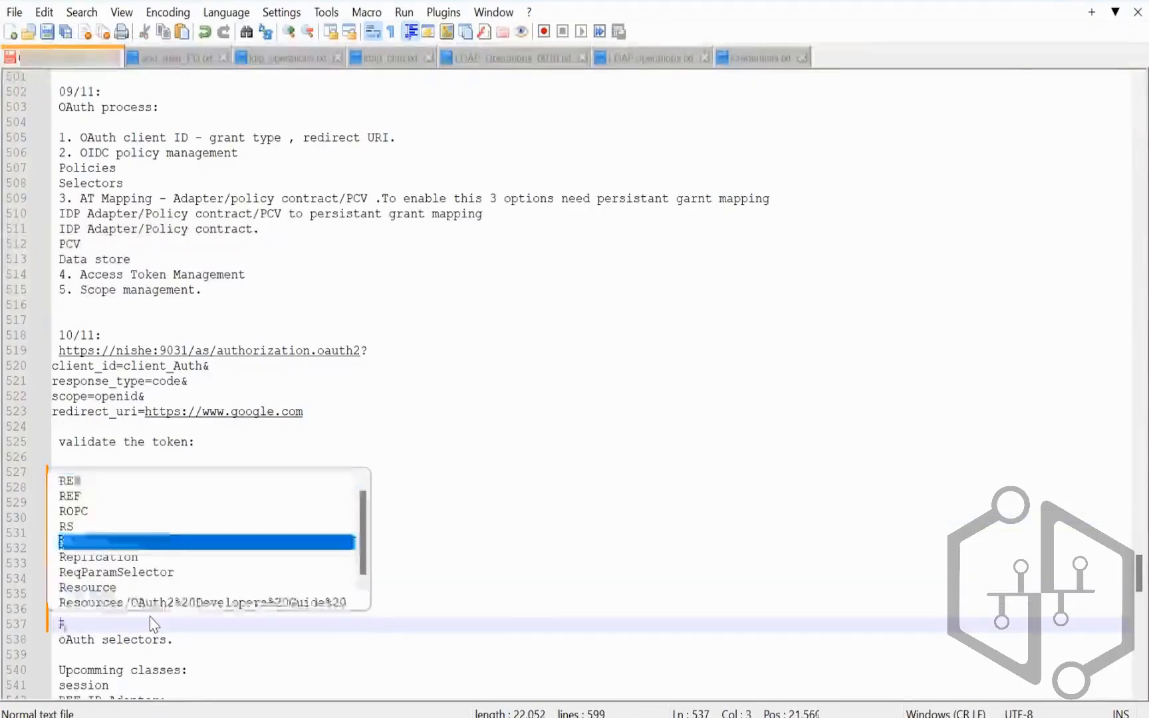
{"action": "type", "text": "esponse:"}
{"action": "key", "text": "Return"}
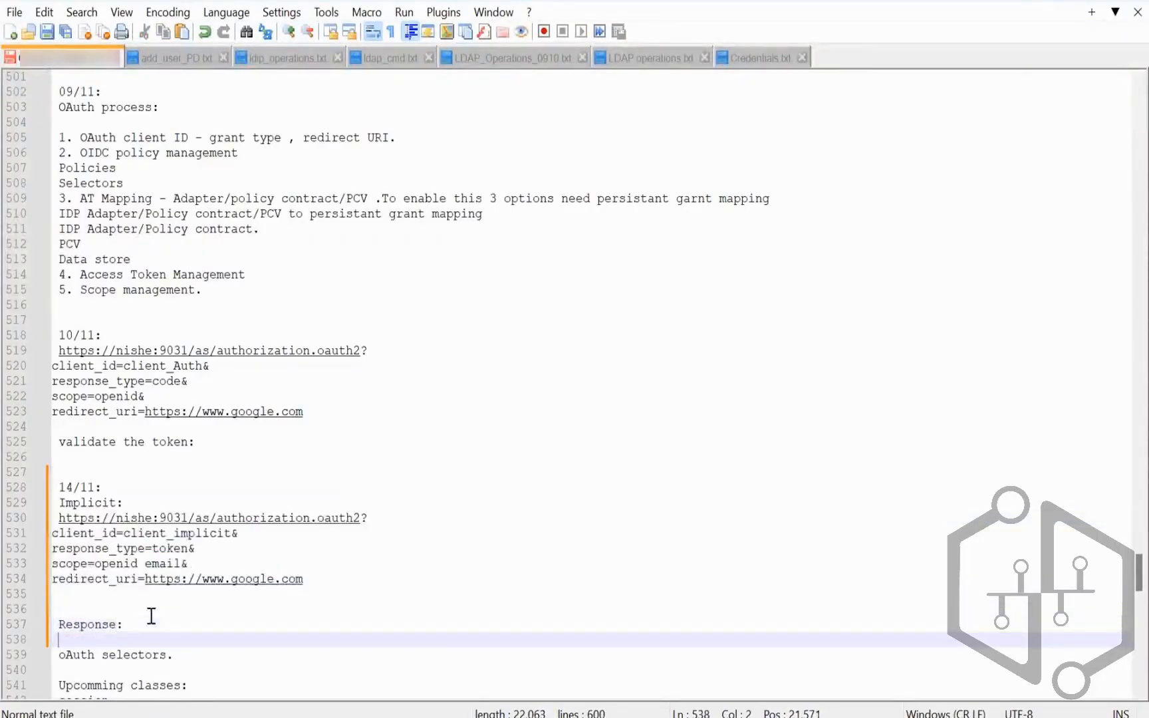
{"action": "key", "text": "Return"}
{"action": "key", "text": "ctrl+v"}
{"action": "key", "text": "Return"}
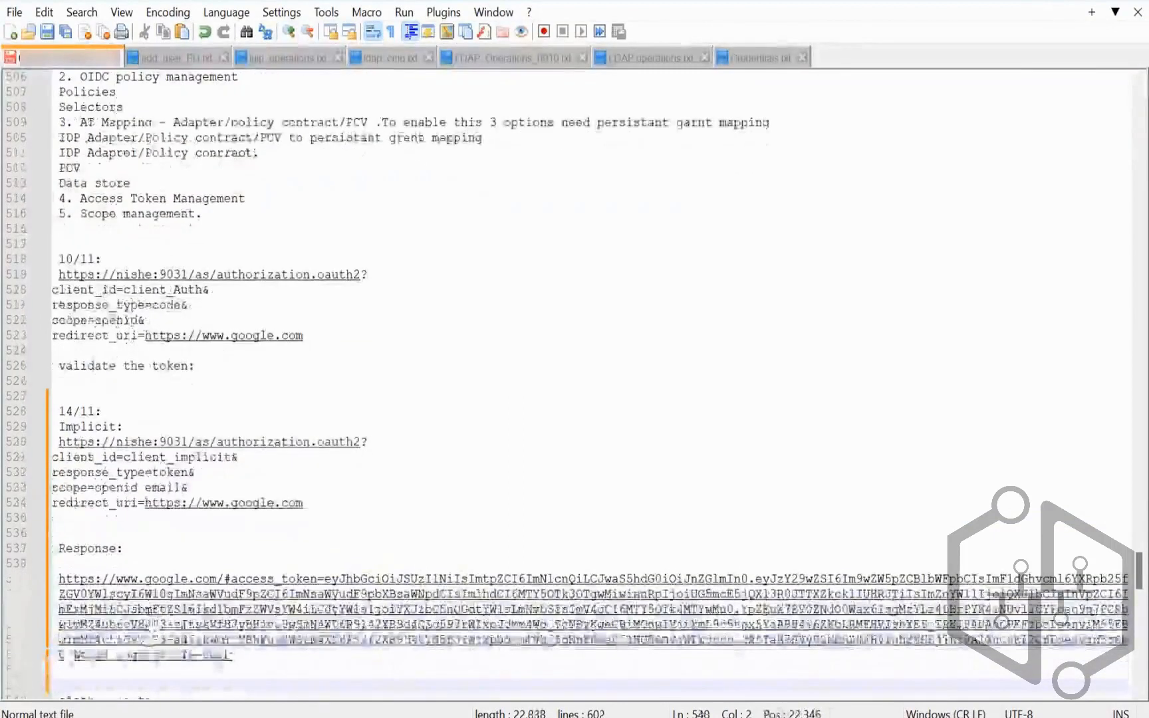
{"action": "left_click_drag", "start_coordinate": [332, 578], "coordinate": [232, 657]}
{"action": "left_click_drag", "start_coordinate": [106, 671], "coordinate": [1062, 643]}
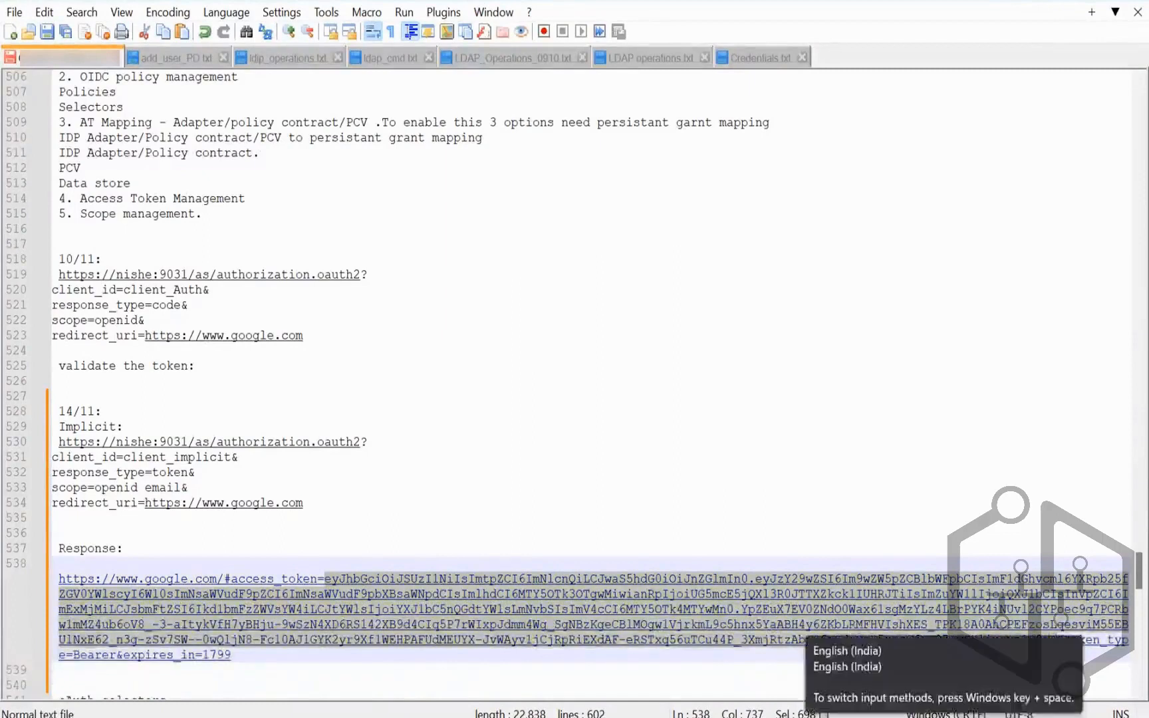
{"action": "scroll", "coordinate": [872, 518], "scroll_direction": "down", "scroll_amount": 3}
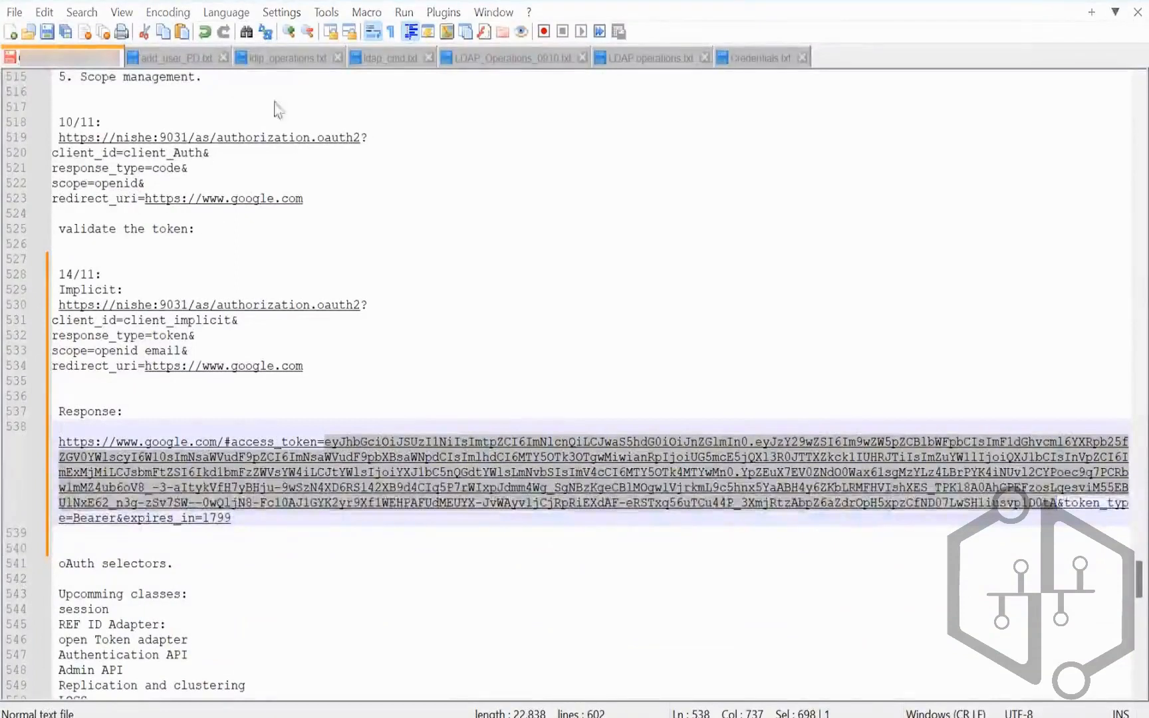
Step: Search Windows for 'post' to find Postman
{"action": "key", "text": "super"}
{"action": "left_click", "coordinate": [377, 41]}
{"action": "type", "text": "post"}
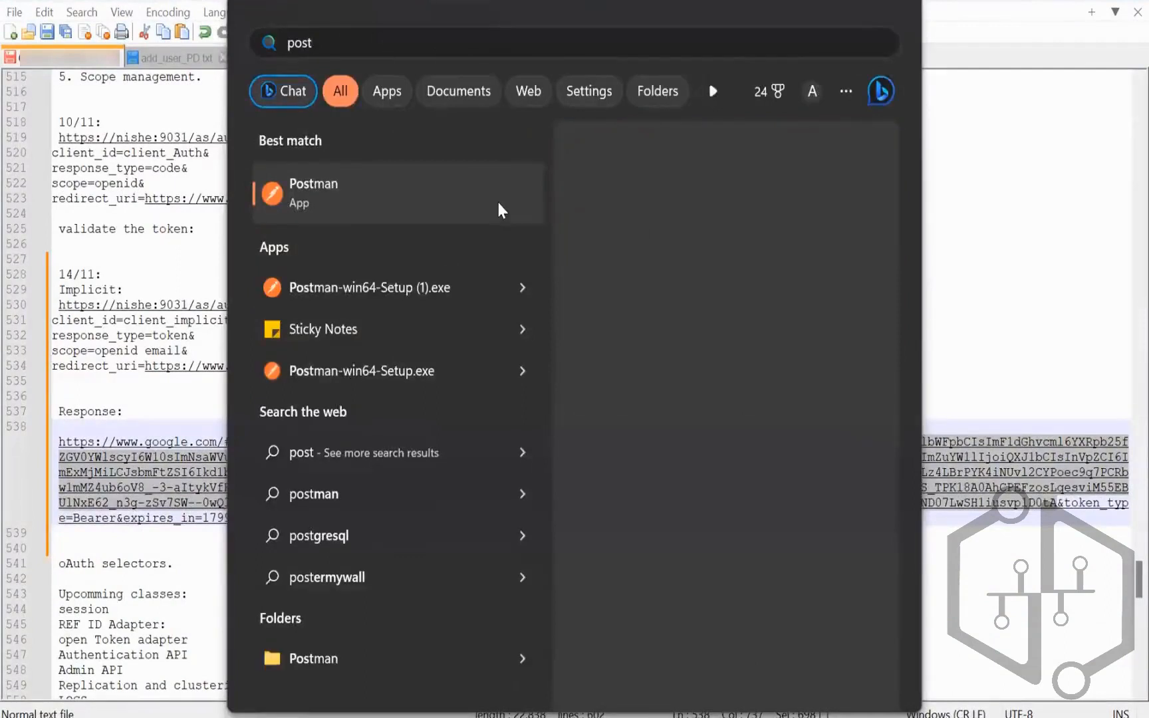
Step: Duplicate the Validate the token and Introspect endpoint requests in the Ping Testing collection
{"action": "left_click", "coordinate": [601, 330]}
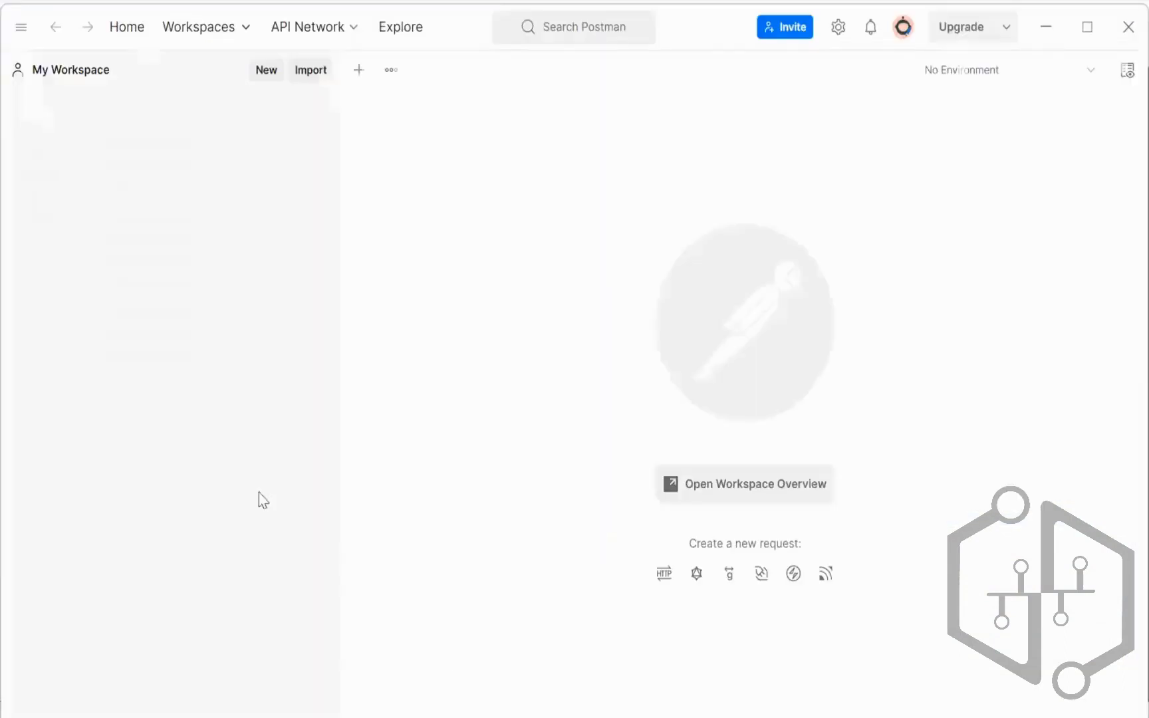
{"action": "left_click", "coordinate": [103, 174]}
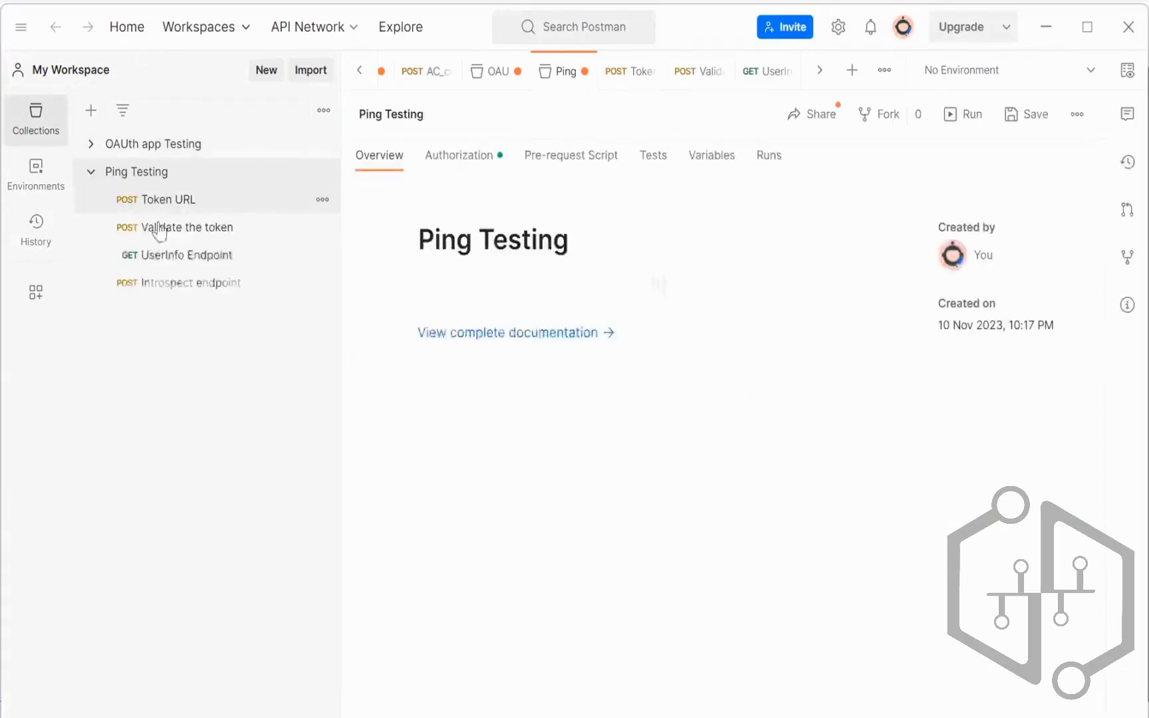
{"action": "left_click", "coordinate": [308, 233]}
{"action": "left_click", "coordinate": [323, 229]}
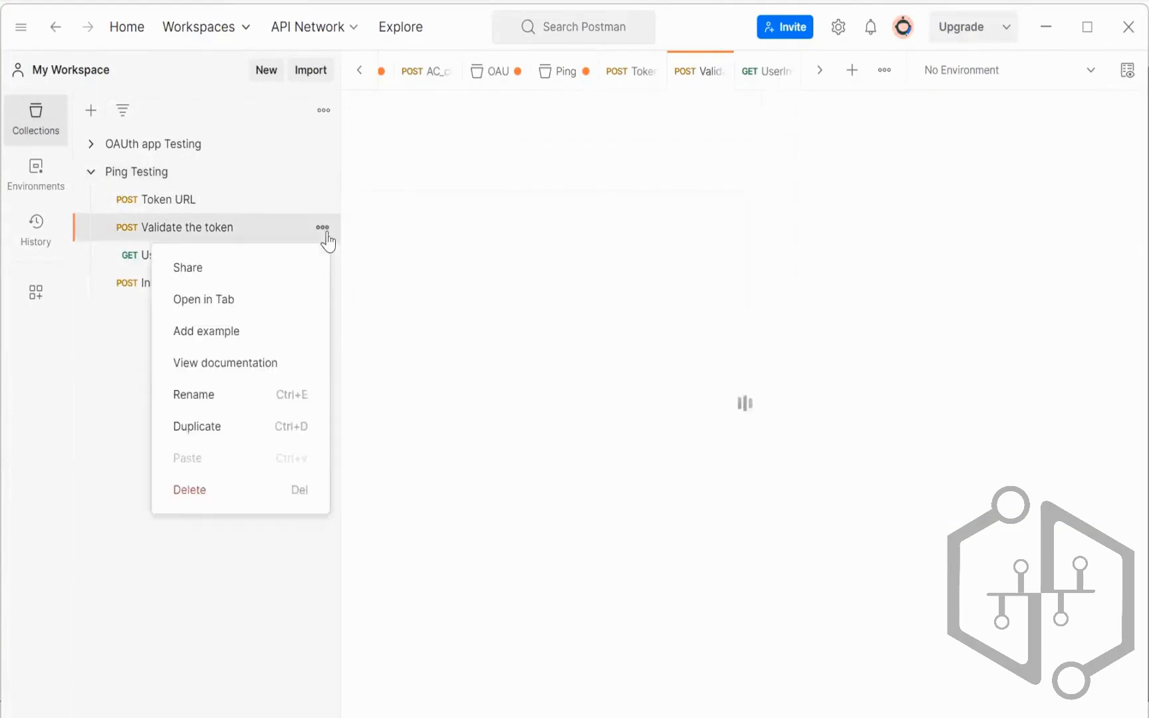
{"action": "left_click", "coordinate": [193, 428]}
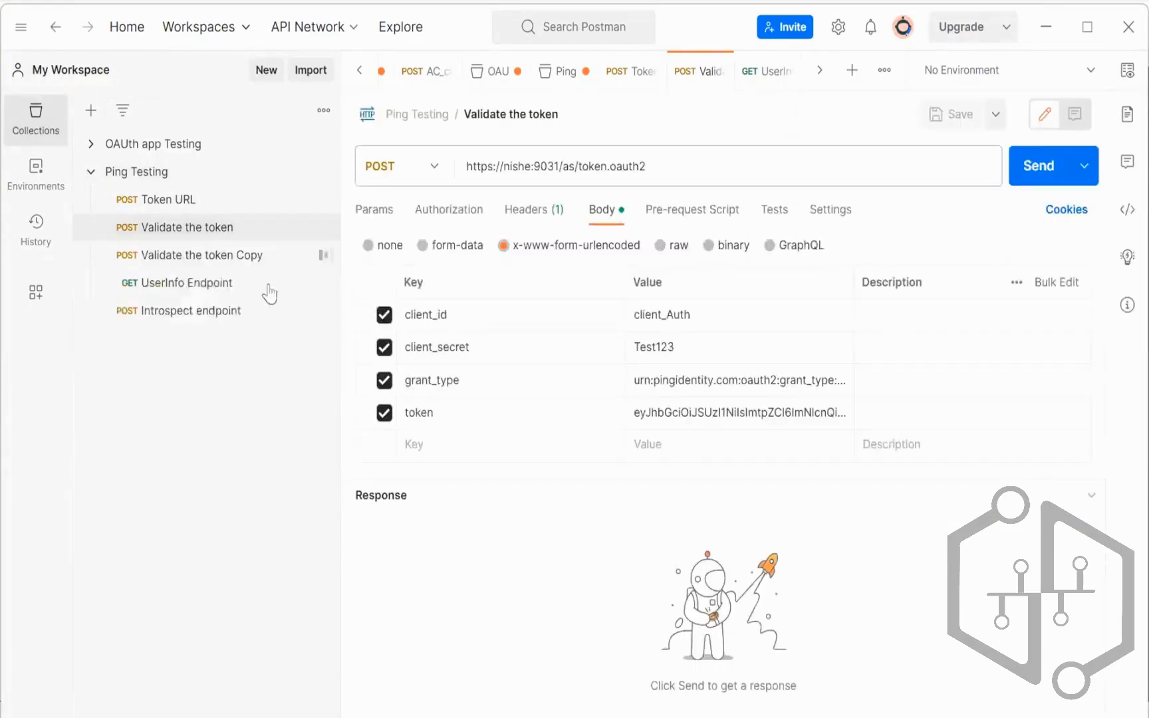
{"action": "left_click", "coordinate": [313, 257]}
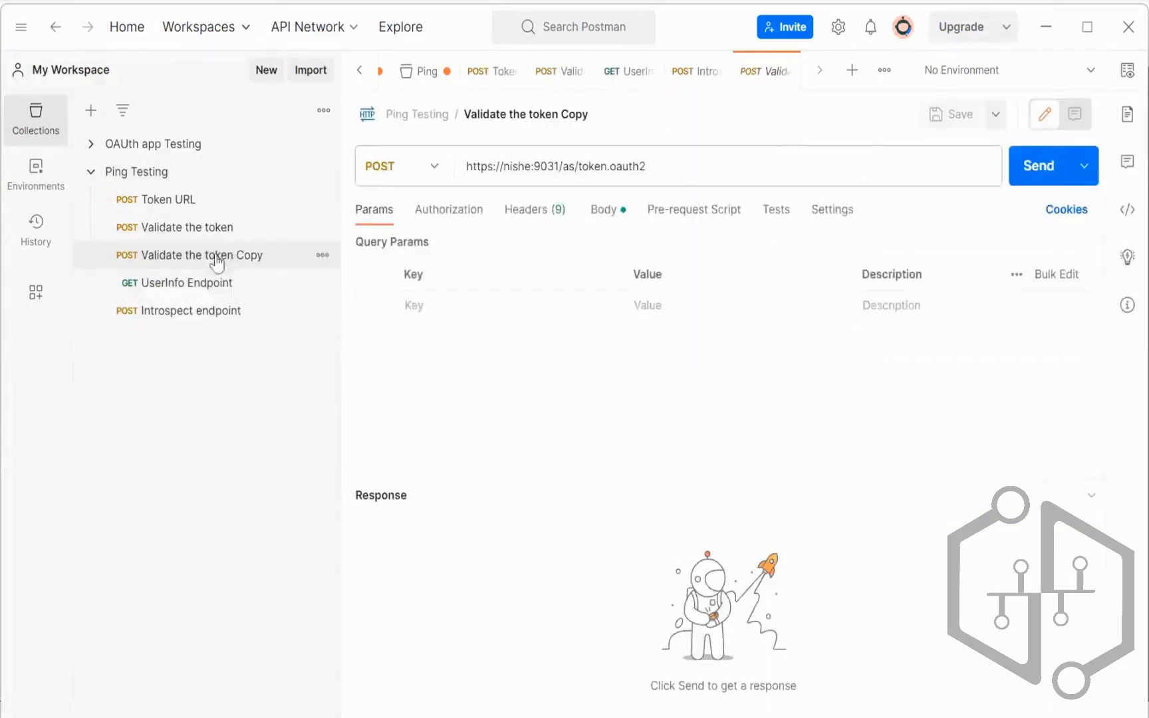
{"action": "left_click", "coordinate": [193, 311]}
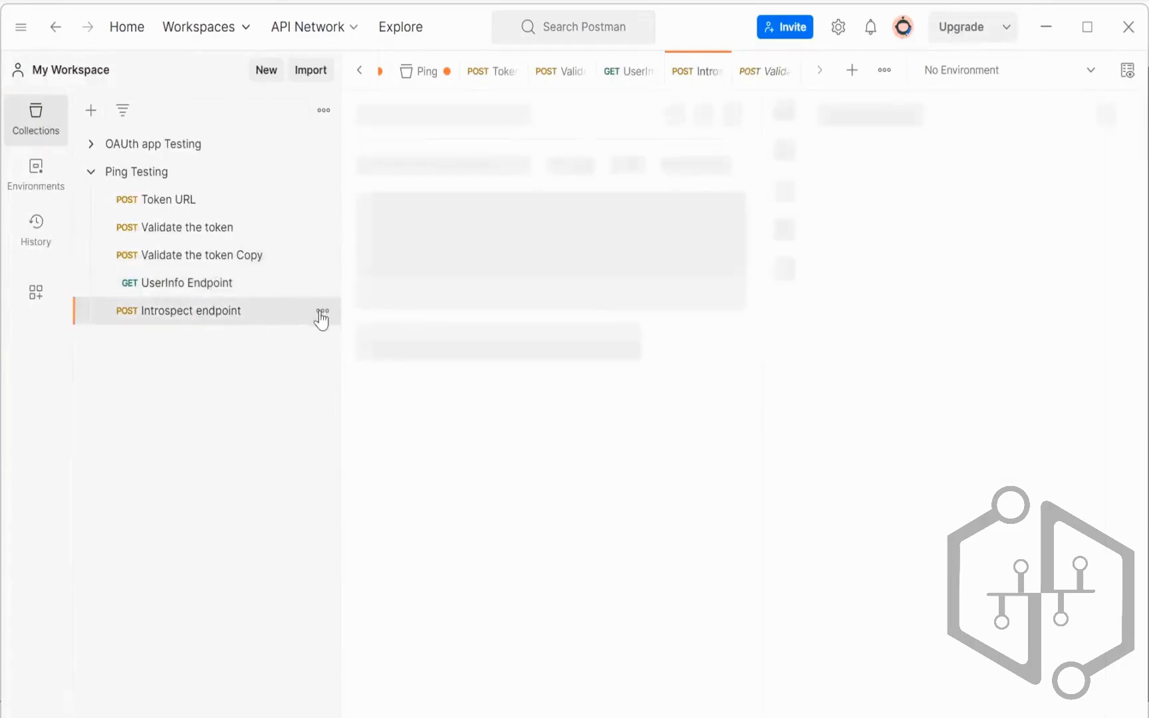
{"action": "left_click", "coordinate": [322, 312]}
{"action": "left_click", "coordinate": [181, 511]}
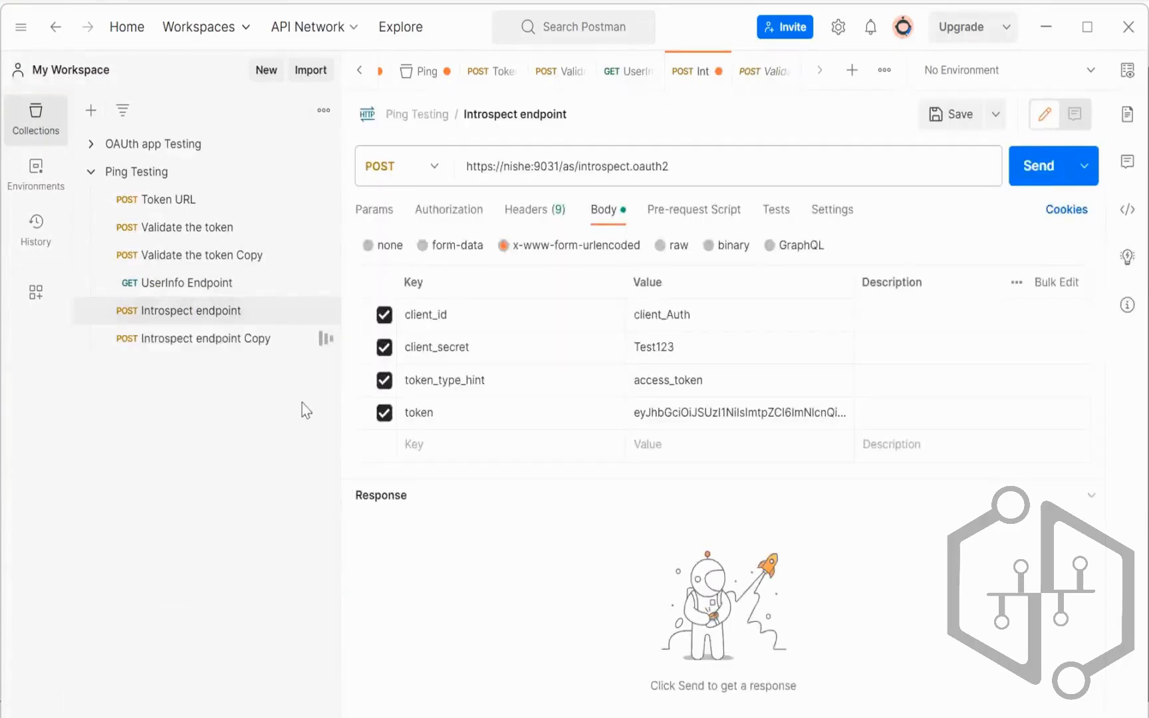
Step: Rename 'Introspect endpoint Copy' to 'Introspect endpoint_Implicit'
{"action": "left_click", "coordinate": [299, 339]}
{"action": "left_click", "coordinate": [322, 338]}
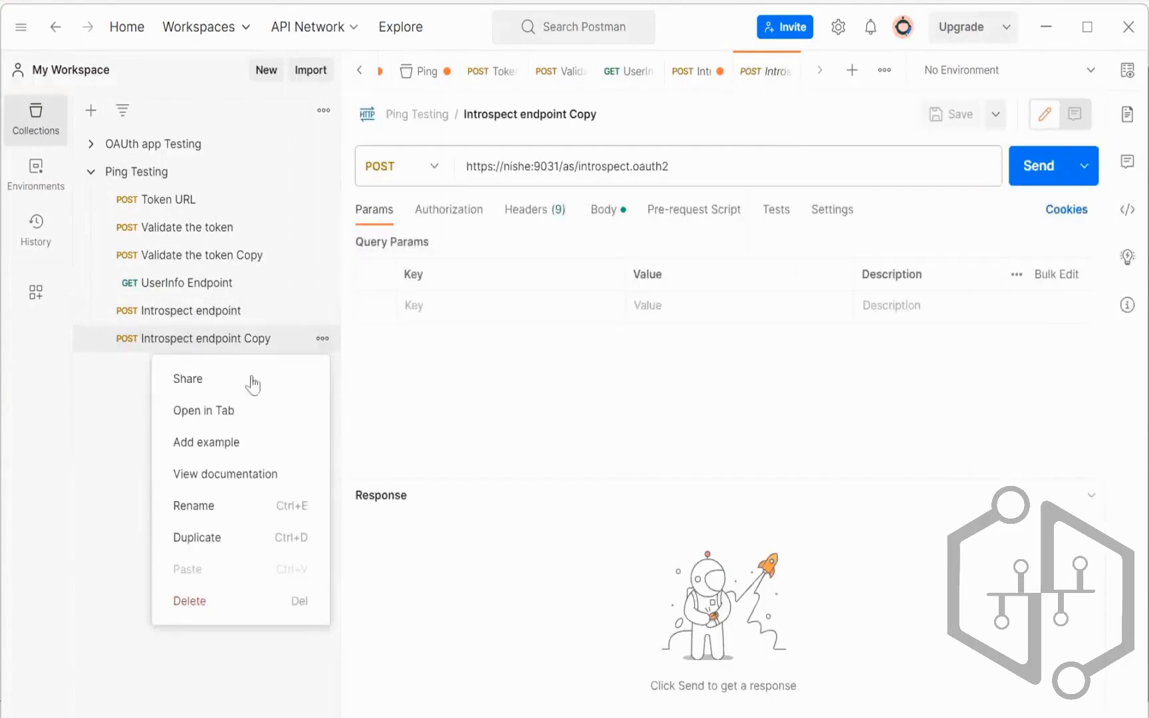
{"action": "left_click", "coordinate": [223, 504]}
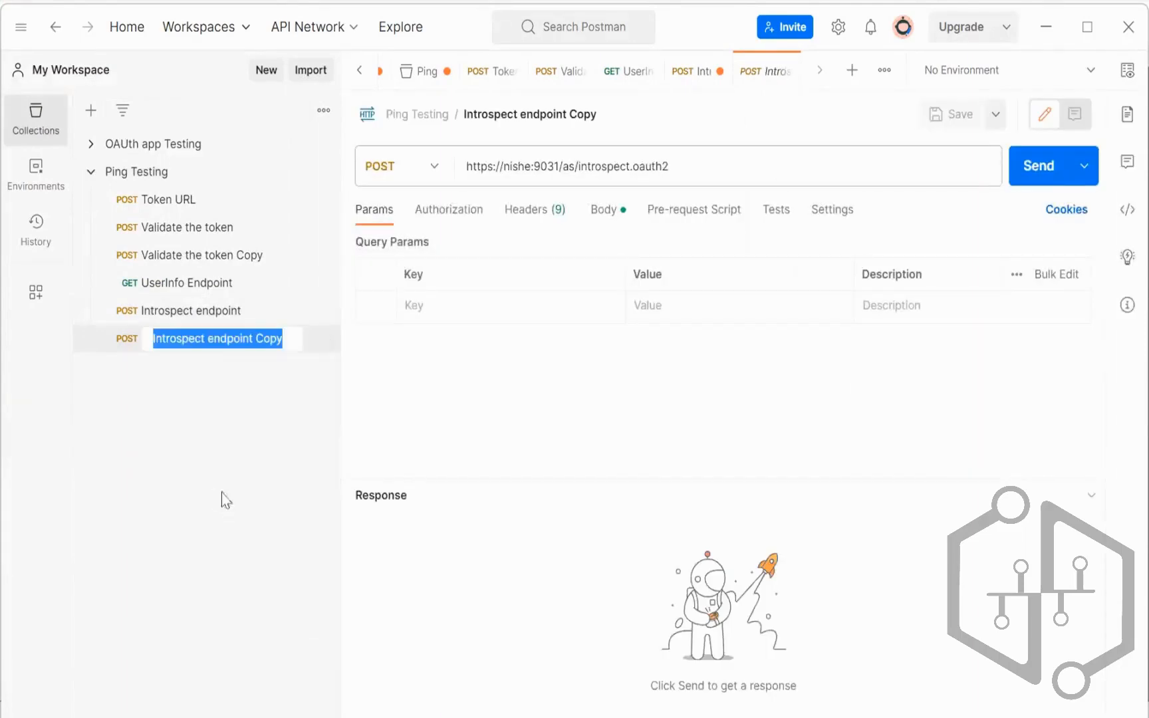
{"action": "left_click", "coordinate": [202, 339]}
{"action": "left_click_drag", "start_coordinate": [254, 339], "coordinate": [315, 352]}
{"action": "left_click", "coordinate": [272, 343]}
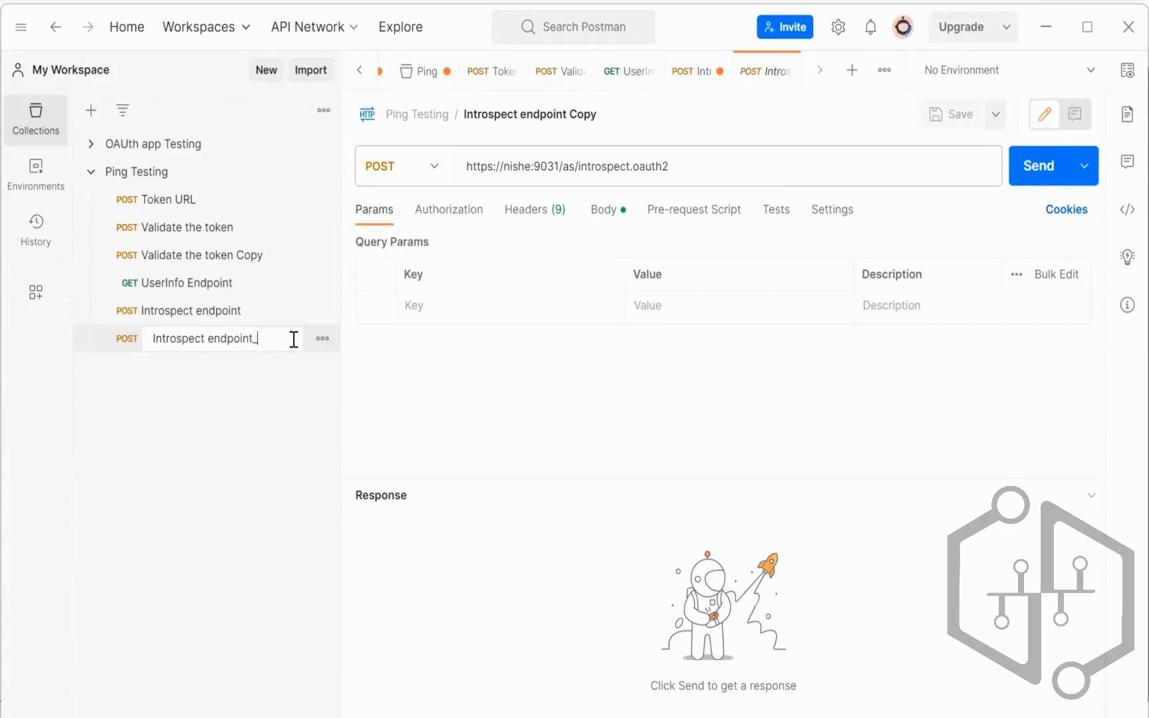
{"action": "type", "text": "t"}
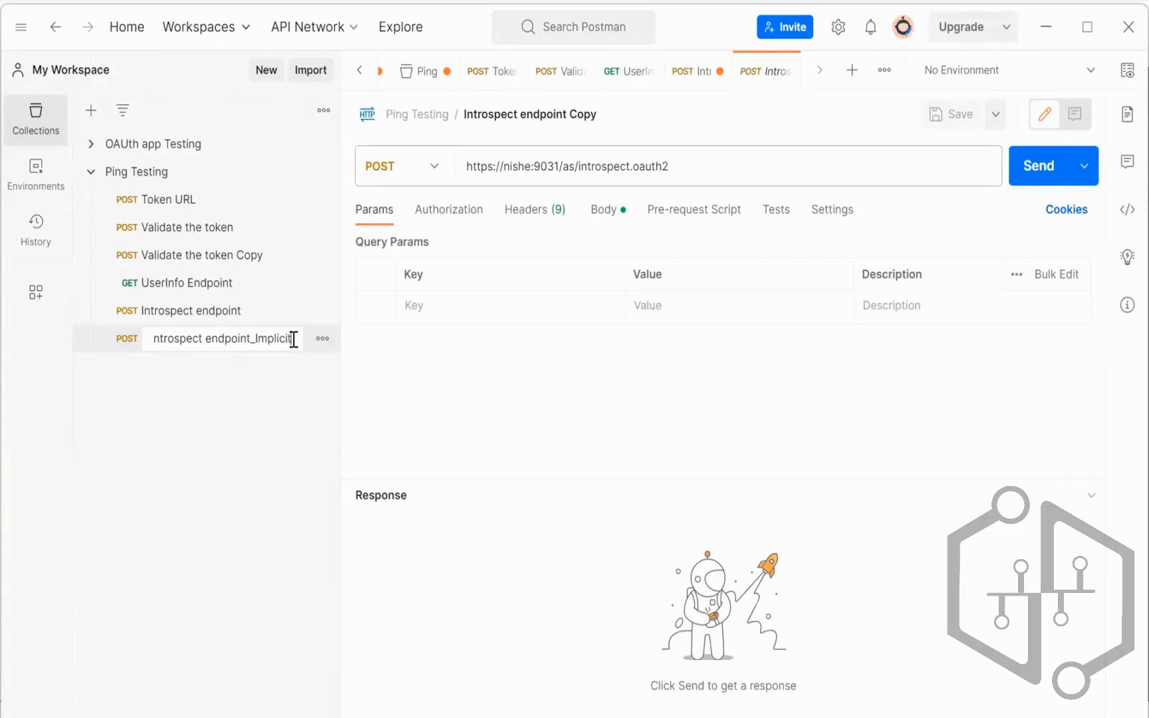
{"action": "left_click", "coordinate": [254, 397]}
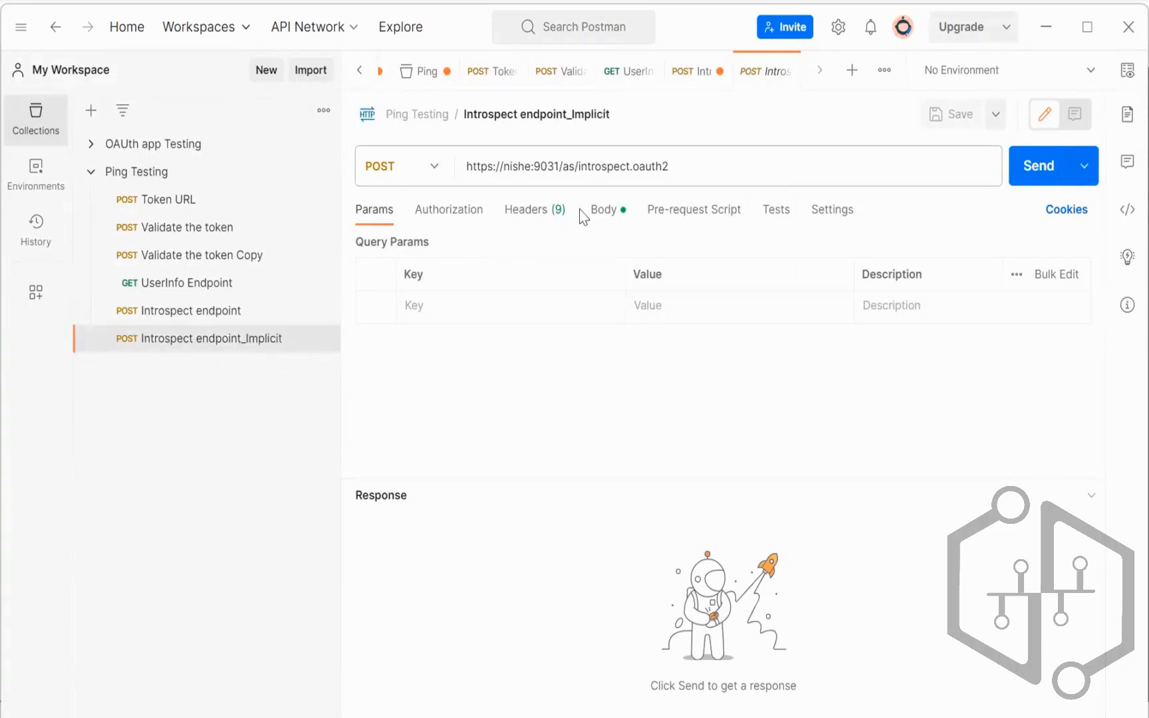
Step: In the body, untick client_secret, set client_id to client_implicit and paste the new token
{"action": "left_click", "coordinate": [601, 210]}
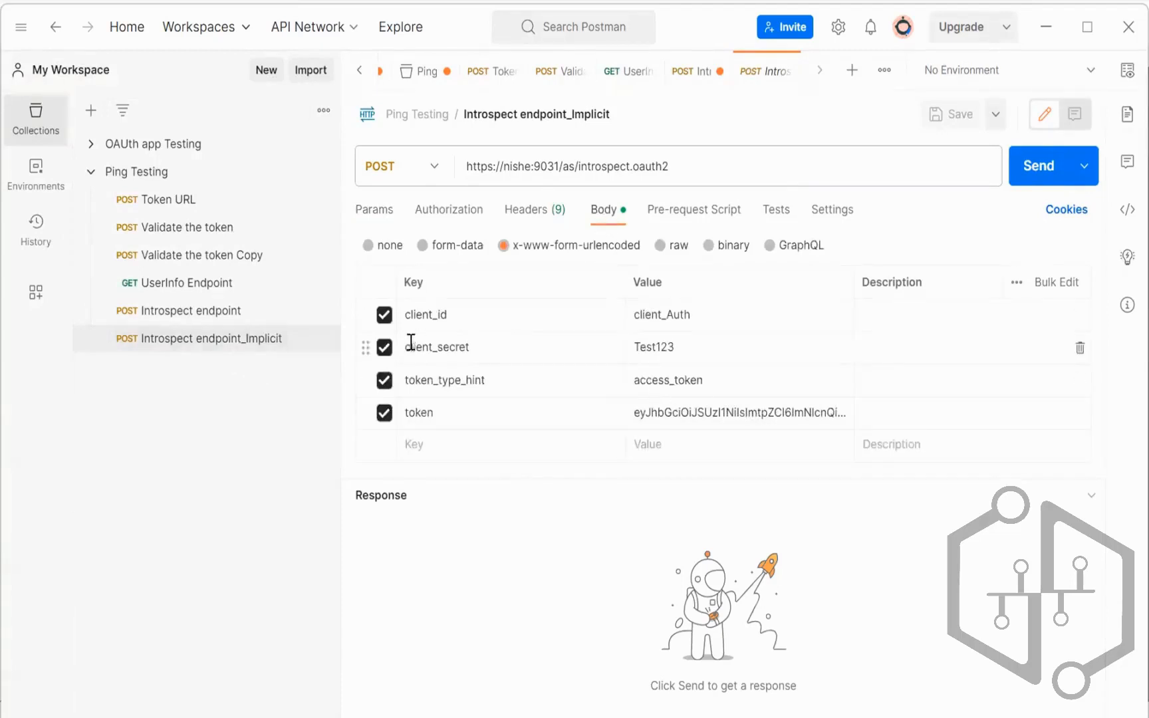
{"action": "left_click", "coordinate": [384, 346]}
{"action": "left_click", "coordinate": [708, 316]}
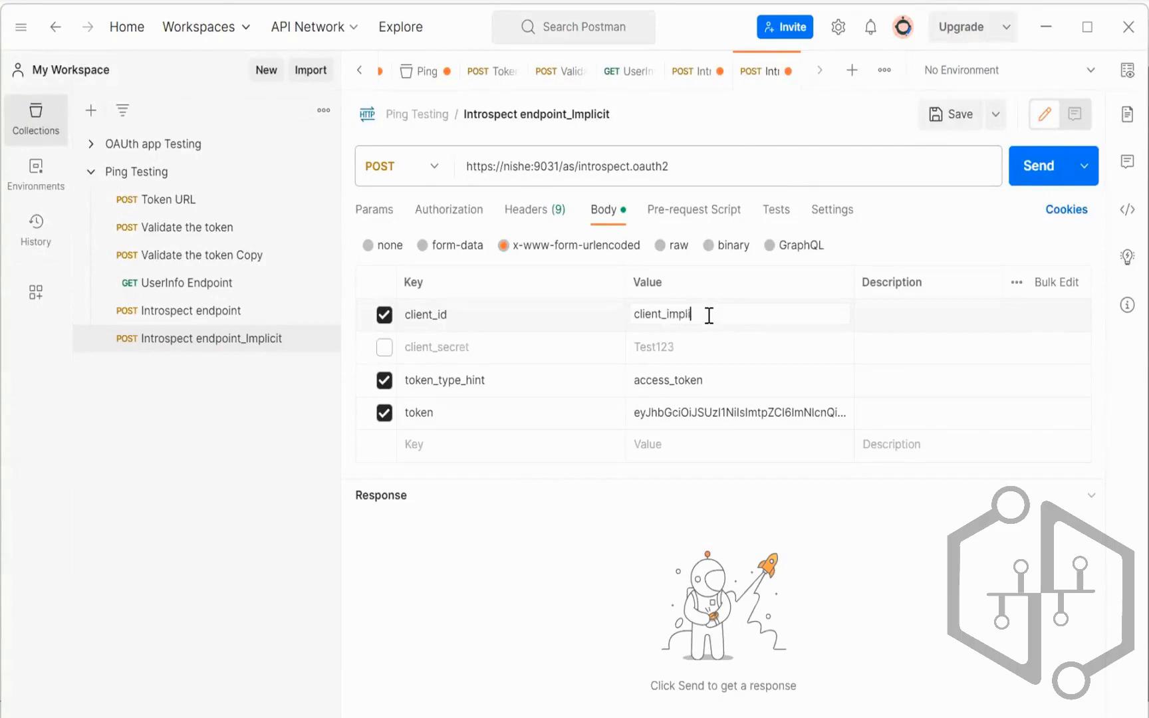
{"action": "left_click", "coordinate": [665, 413]}
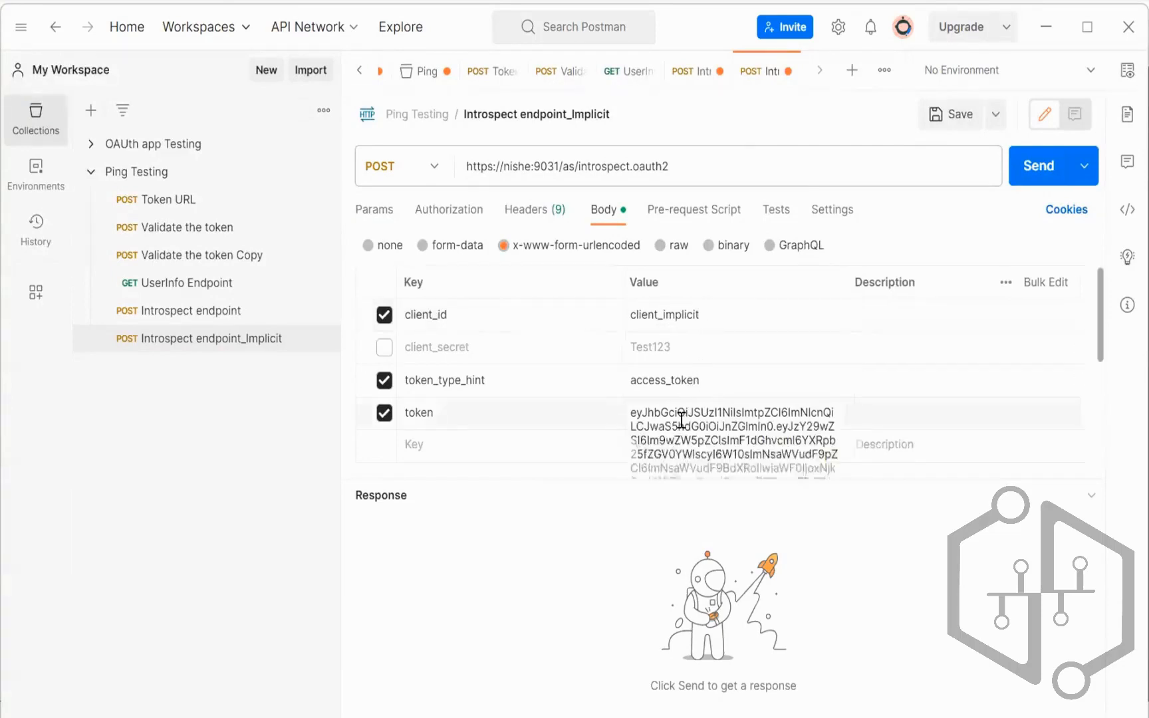
{"action": "key", "text": "ctrl+a"}
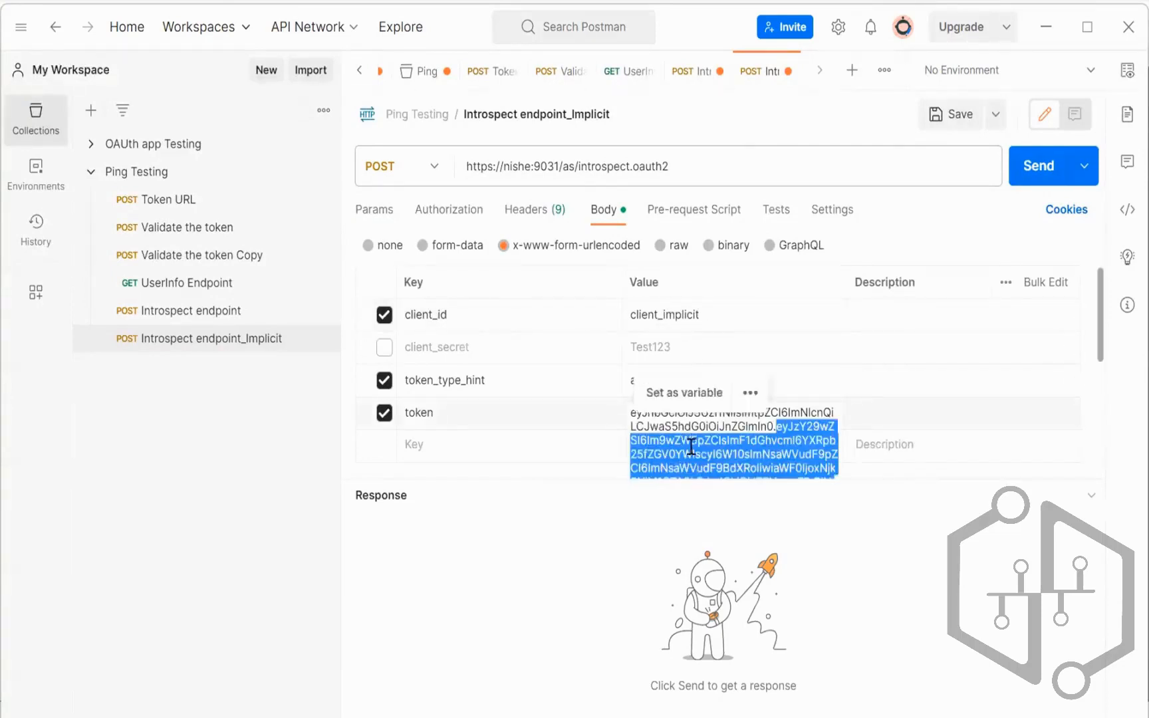
{"action": "key", "text": "BackSpace"}
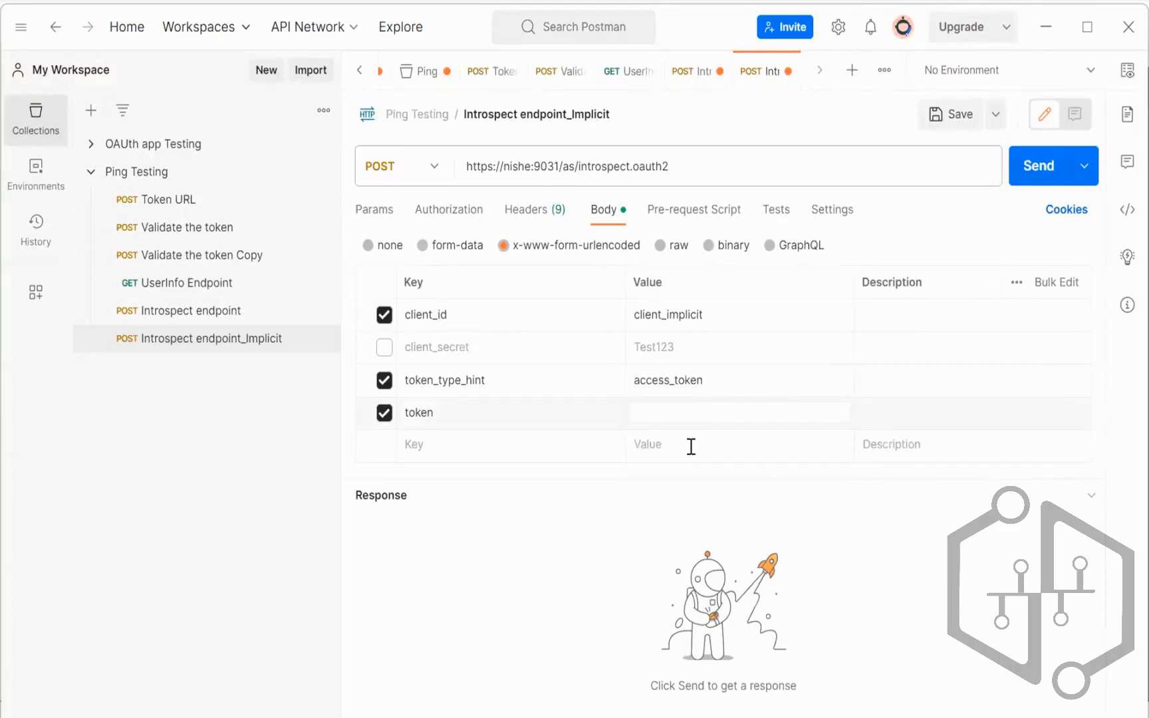
{"action": "key", "text": "ctrl+v"}
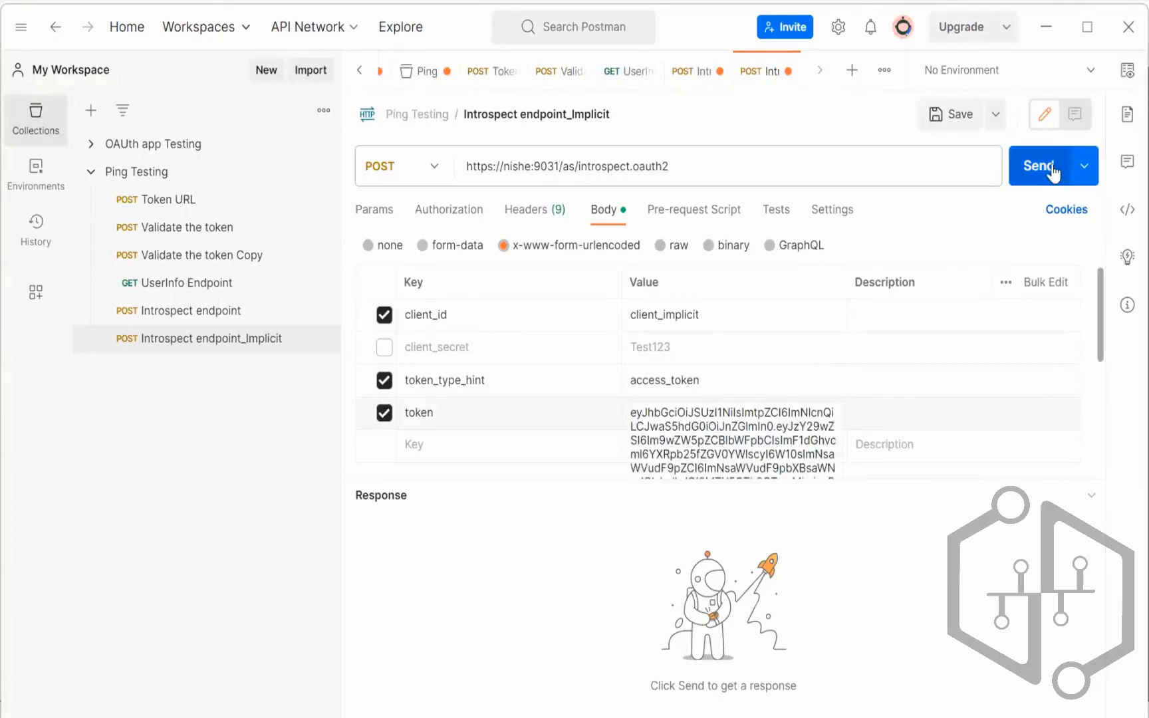
Step: Send the introspection request, which returns a 401 unauthorized_client error
{"action": "left_click", "coordinate": [697, 715]}
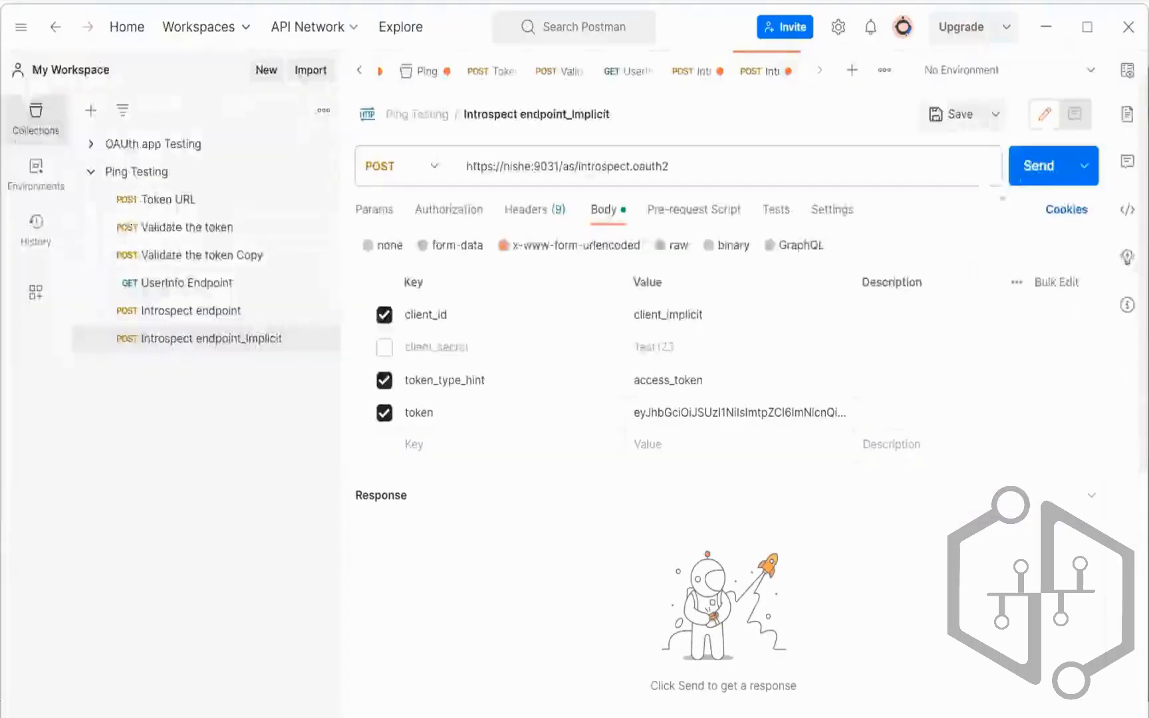
{"action": "left_click", "coordinate": [1029, 169]}
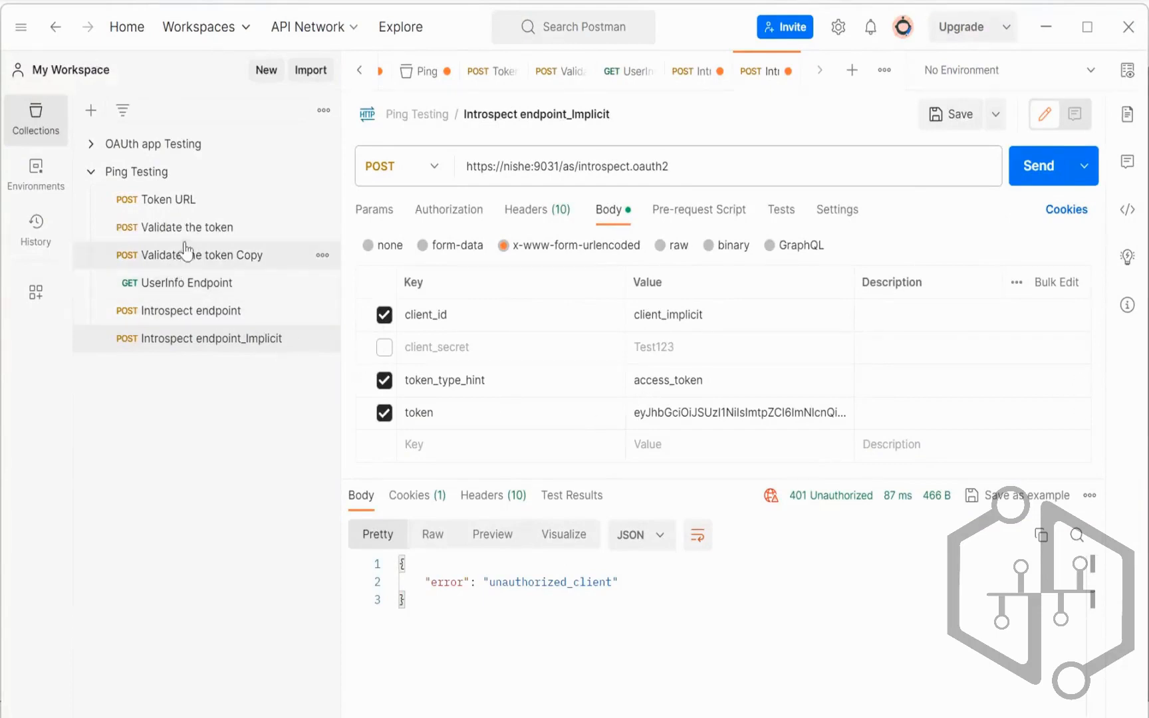
{"action": "left_click", "coordinate": [207, 231]}
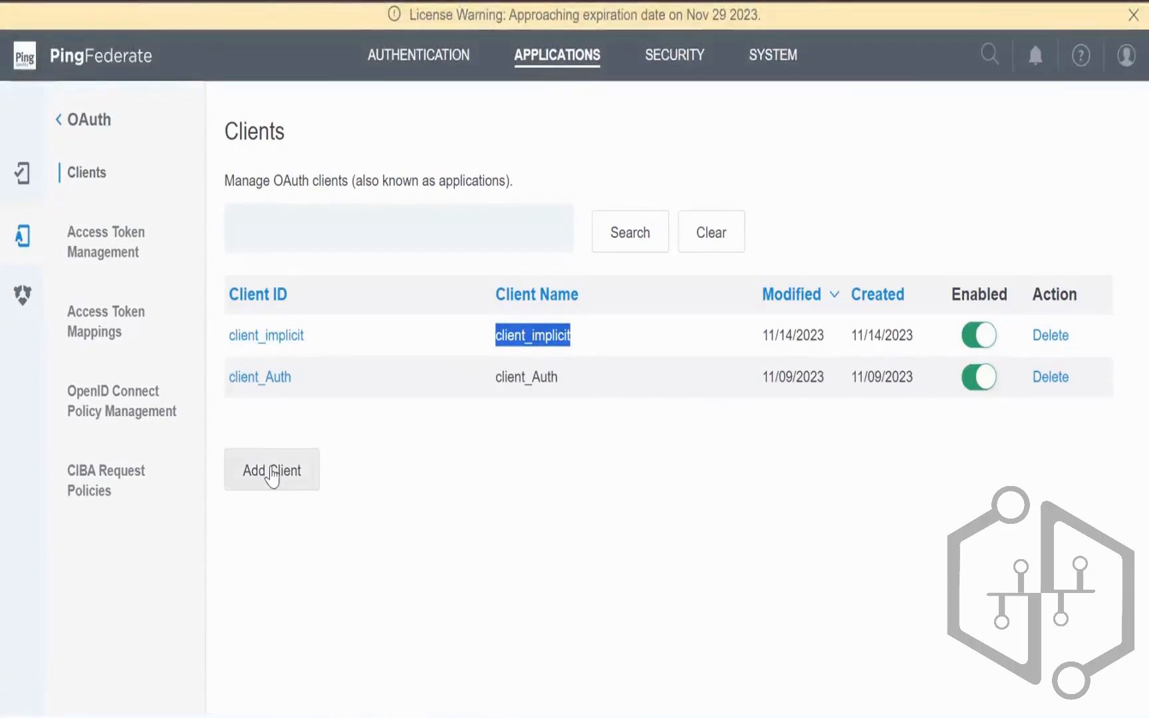
{"action": "left_click", "coordinate": [266, 337]}
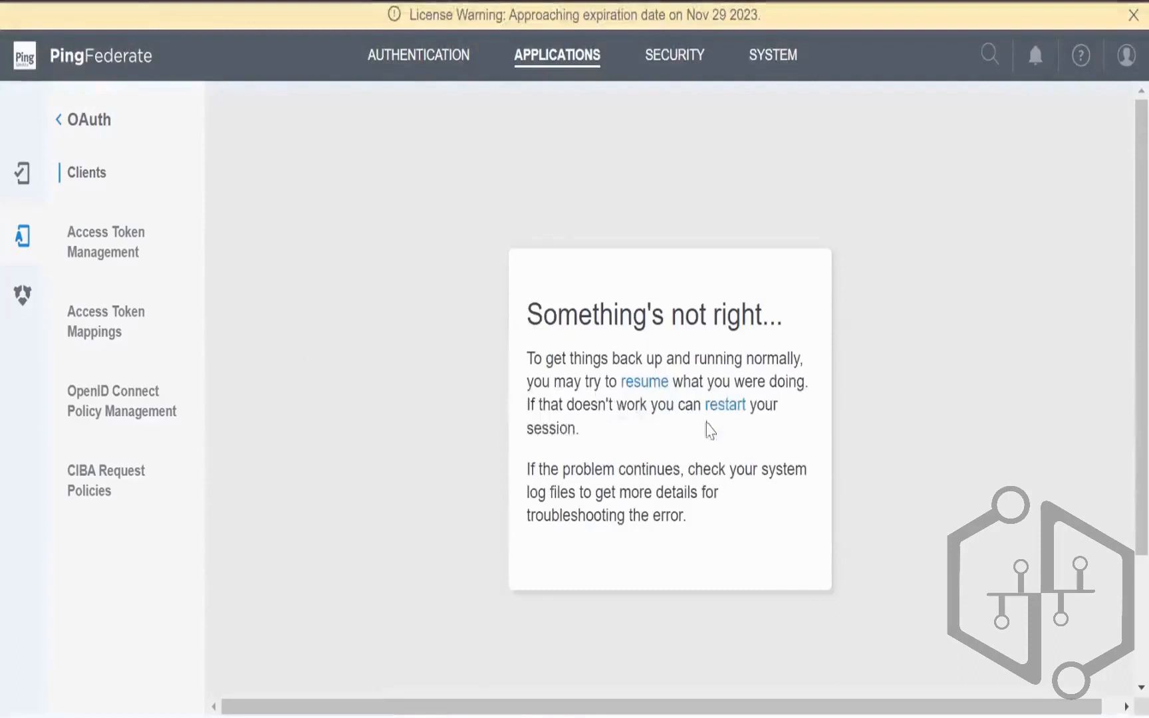
{"action": "left_click", "coordinate": [635, 383]}
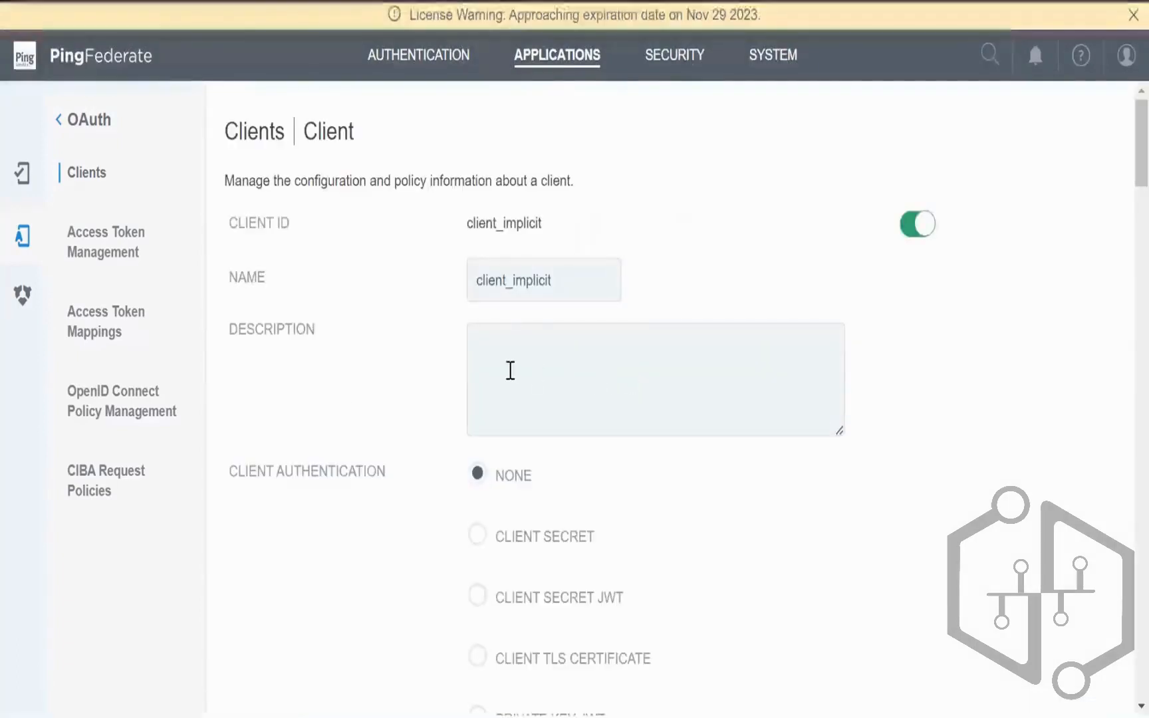
{"action": "scroll", "coordinate": [582, 423], "scroll_direction": "down", "scroll_amount": 10}
{"action": "scroll", "coordinate": [590, 428], "scroll_direction": "up", "scroll_amount": 5}
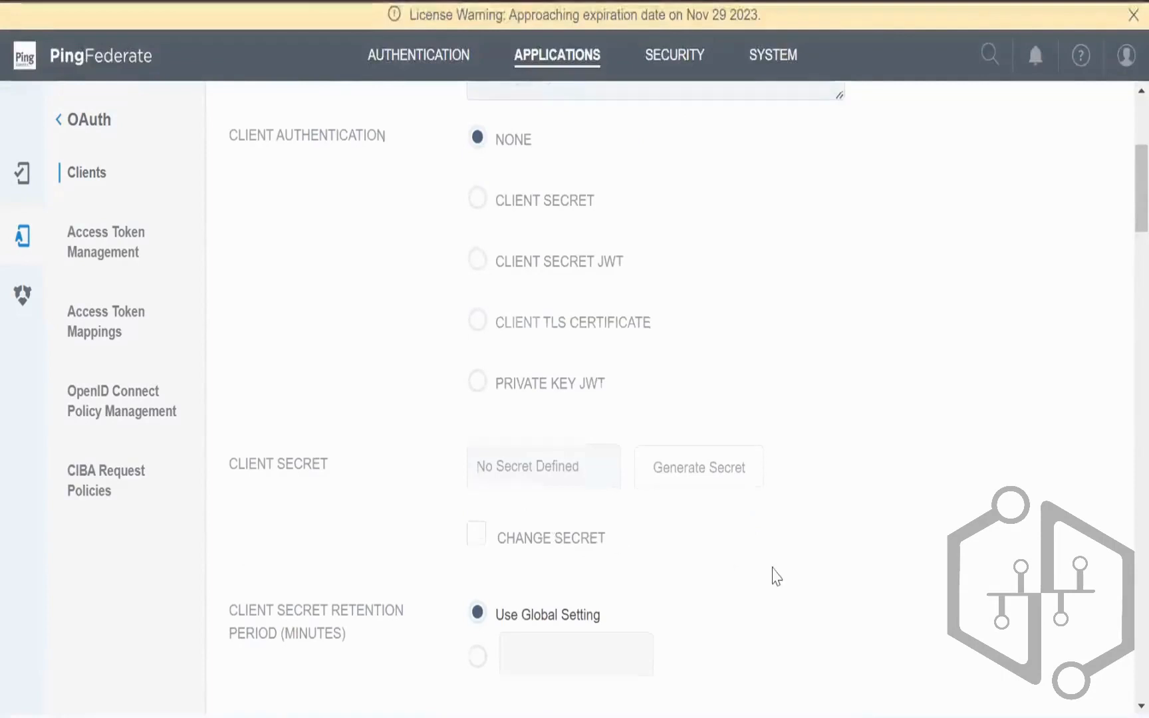
{"action": "scroll", "coordinate": [774, 574], "scroll_direction": "down", "scroll_amount": 10}
{"action": "scroll", "coordinate": [775, 575], "scroll_direction": "down", "scroll_amount": 3}
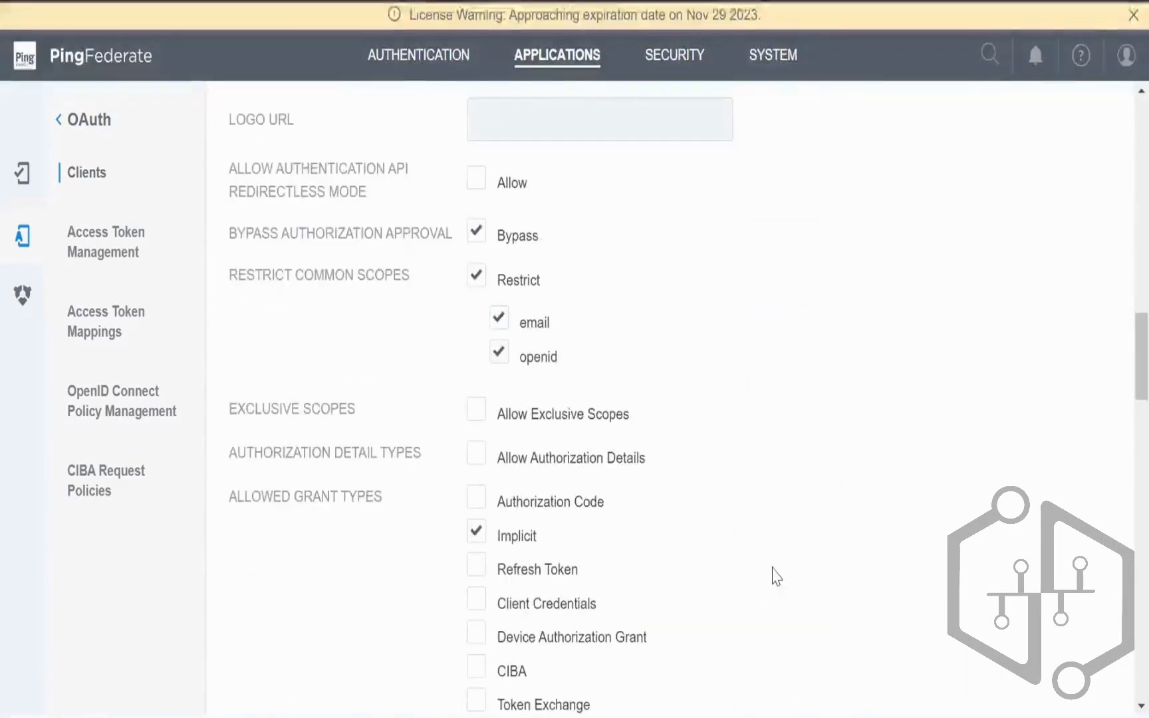
{"action": "scroll", "coordinate": [775, 575], "scroll_direction": "down", "scroll_amount": 20}
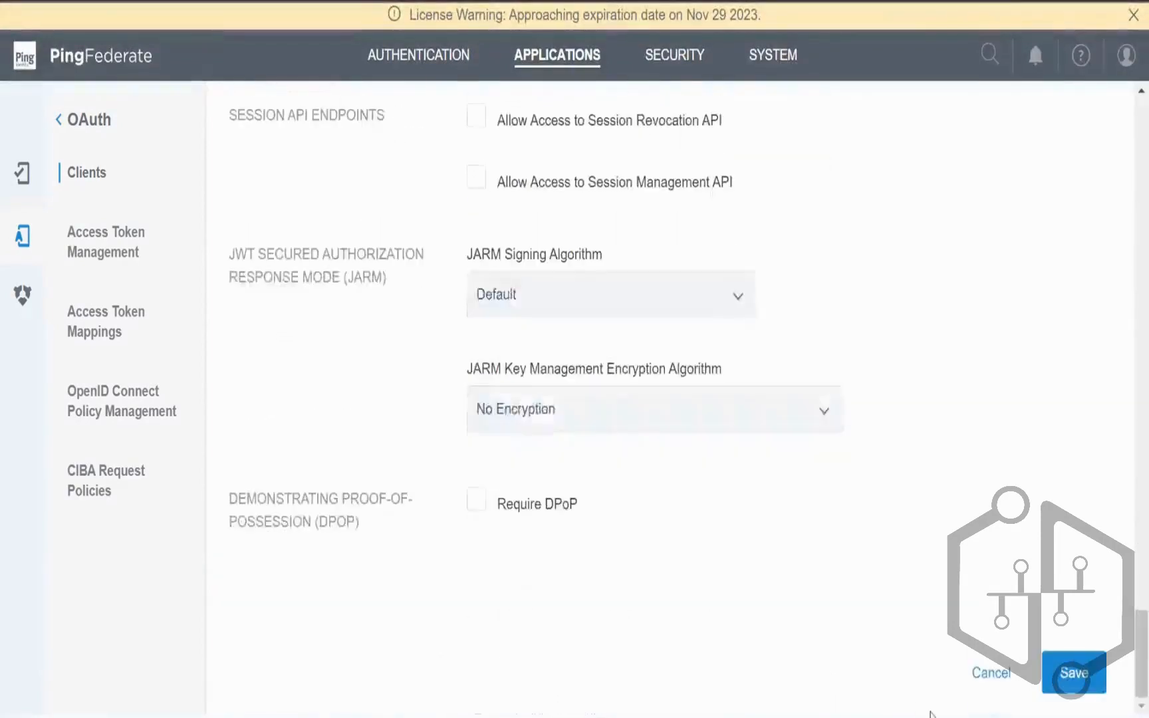
{"action": "left_click", "coordinate": [987, 673]}
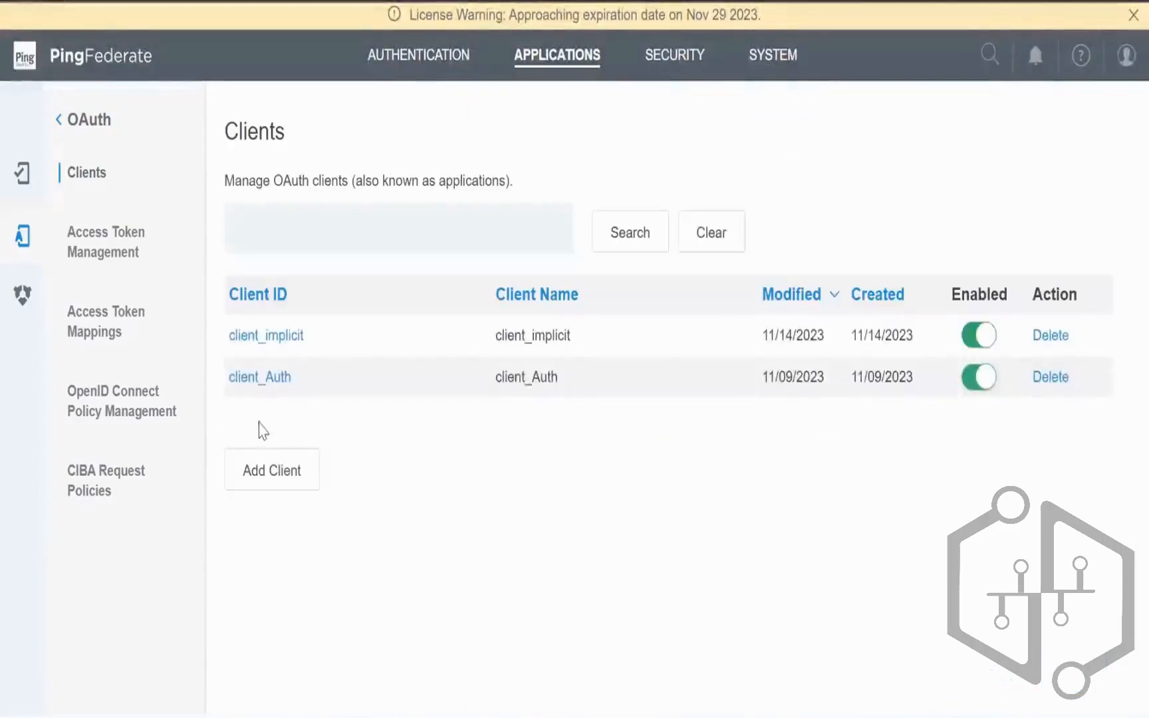
{"action": "left_click", "coordinate": [261, 473]}
Step: Enter client_validation as the new OAuth client's ID and name
{"action": "left_click", "coordinate": [536, 224]}
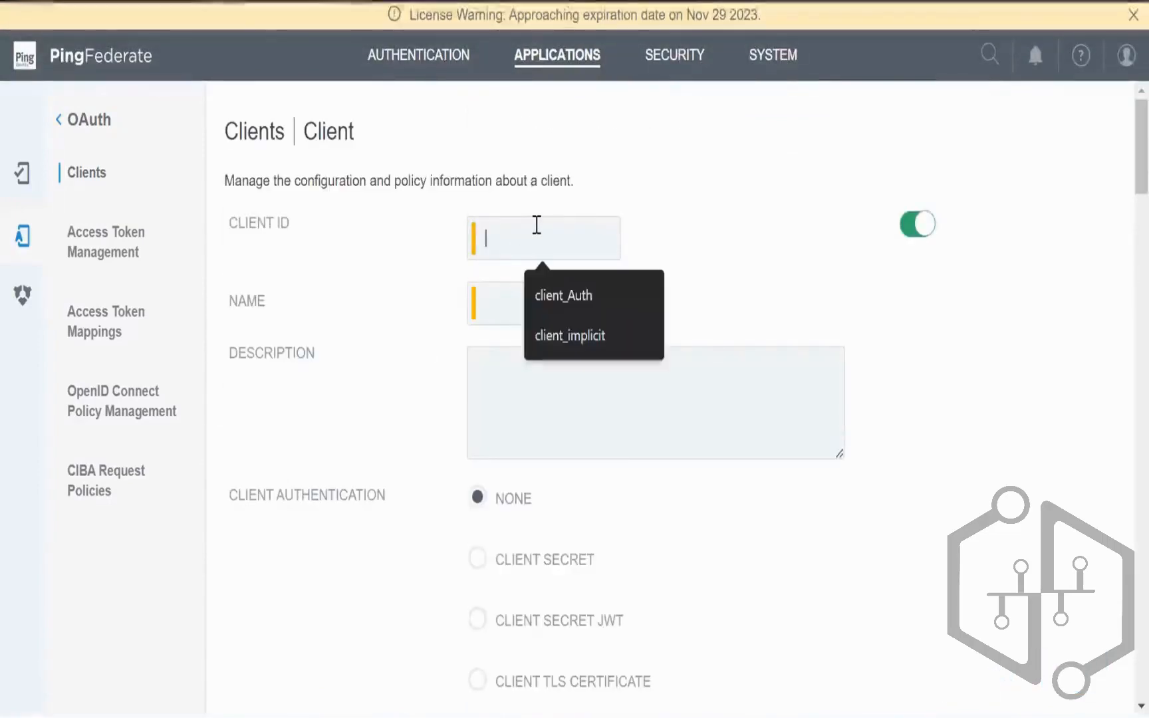
{"action": "type", "text": "Validation_clien"}
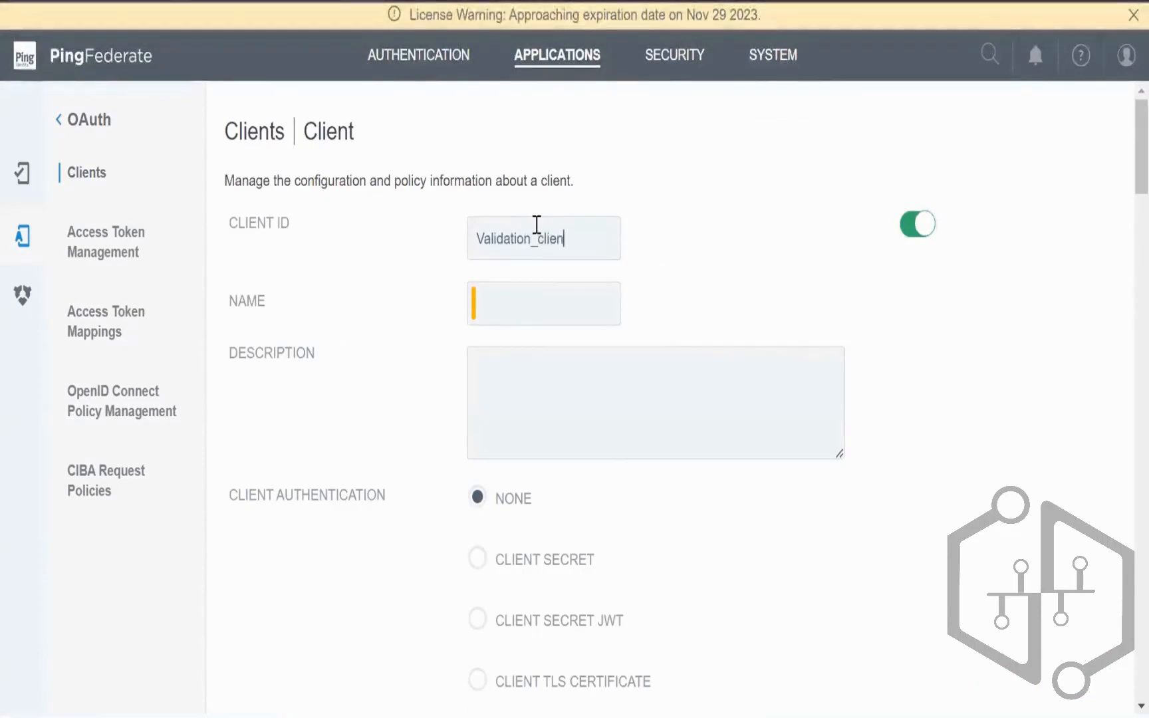
{"action": "type", "text": "t_"}
{"action": "key", "text": "ctrl+a"}
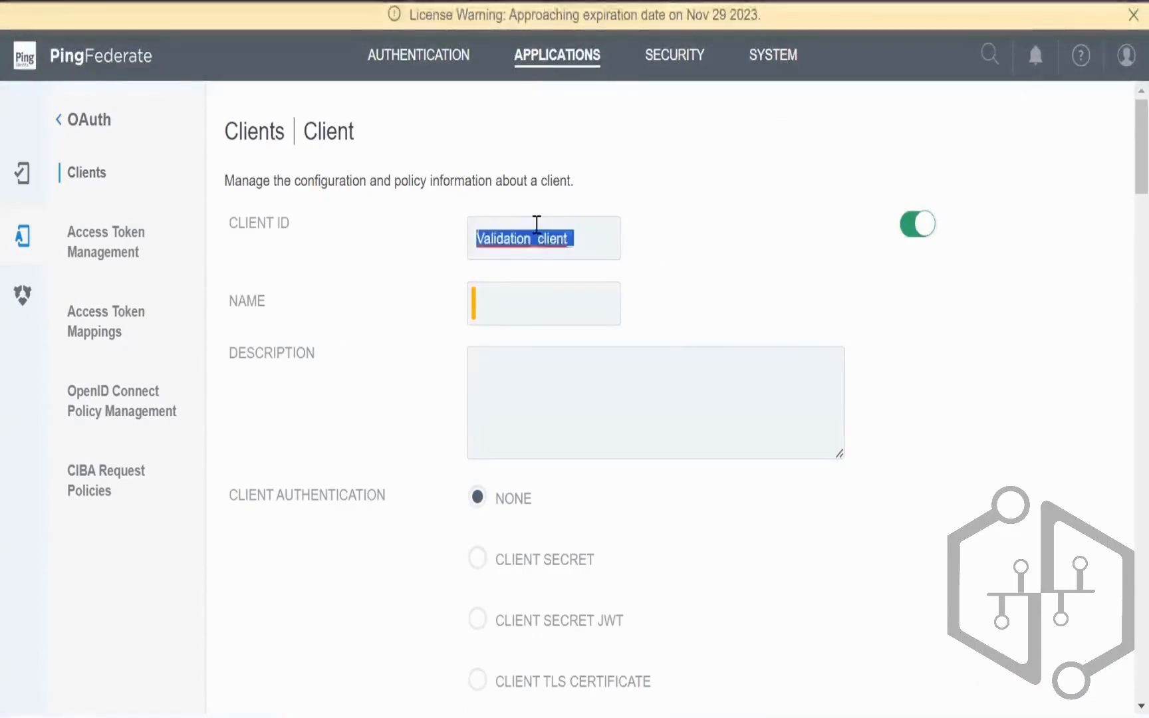
{"action": "type", "text": "client_valid"}
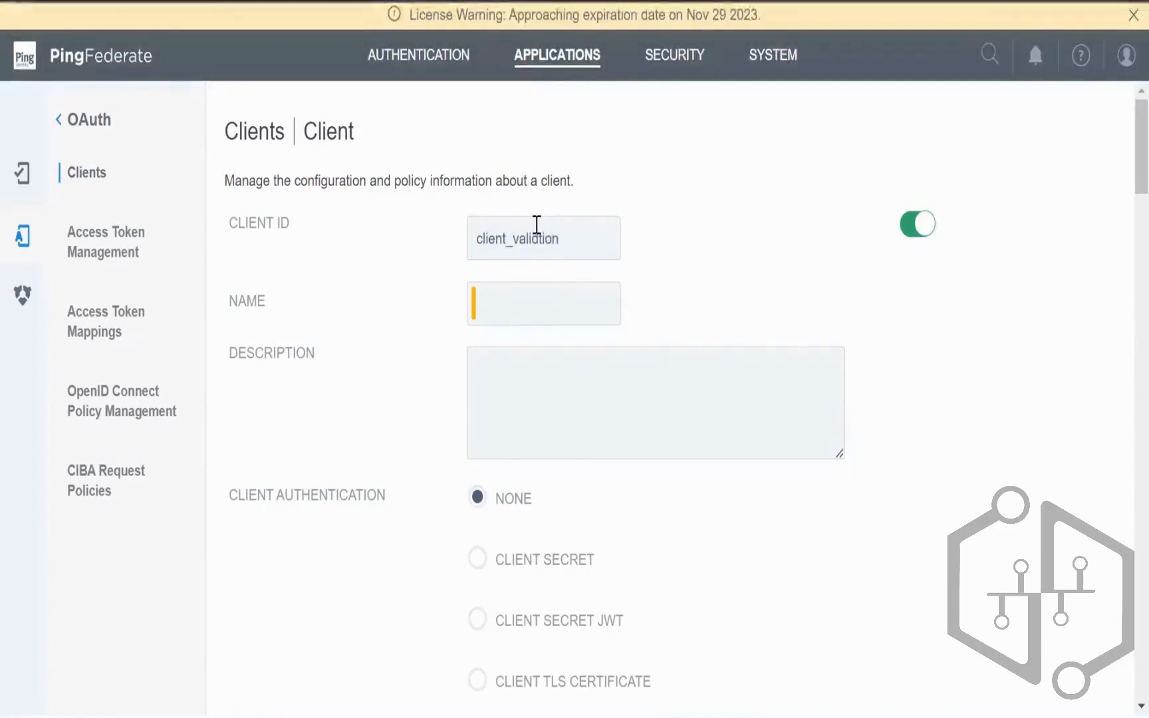
{"action": "type", "text": "a"}
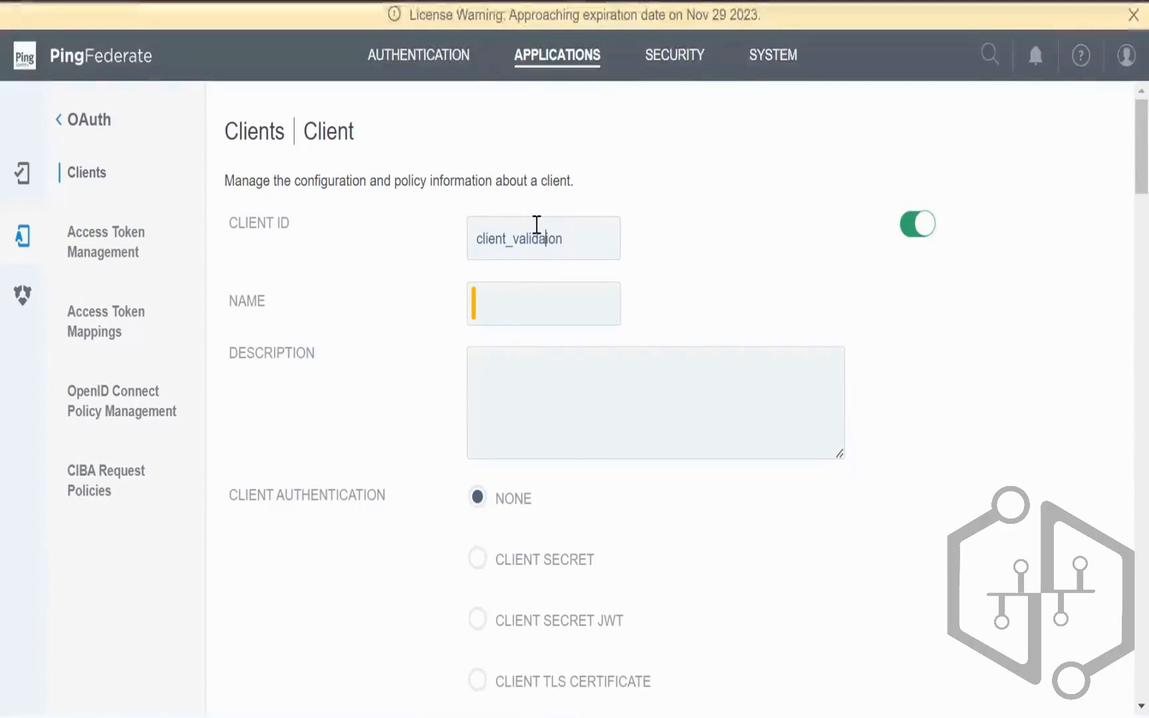
{"action": "key", "text": "ctrl+a"}
{"action": "type", "text": "client_validation"}
Step: Choose Client Secret authentication, tick Change Secret and begin entering a new secret
{"action": "scroll", "coordinate": [579, 302], "scroll_direction": "down", "scroll_amount": 5}
{"action": "left_click", "coordinate": [479, 225]}
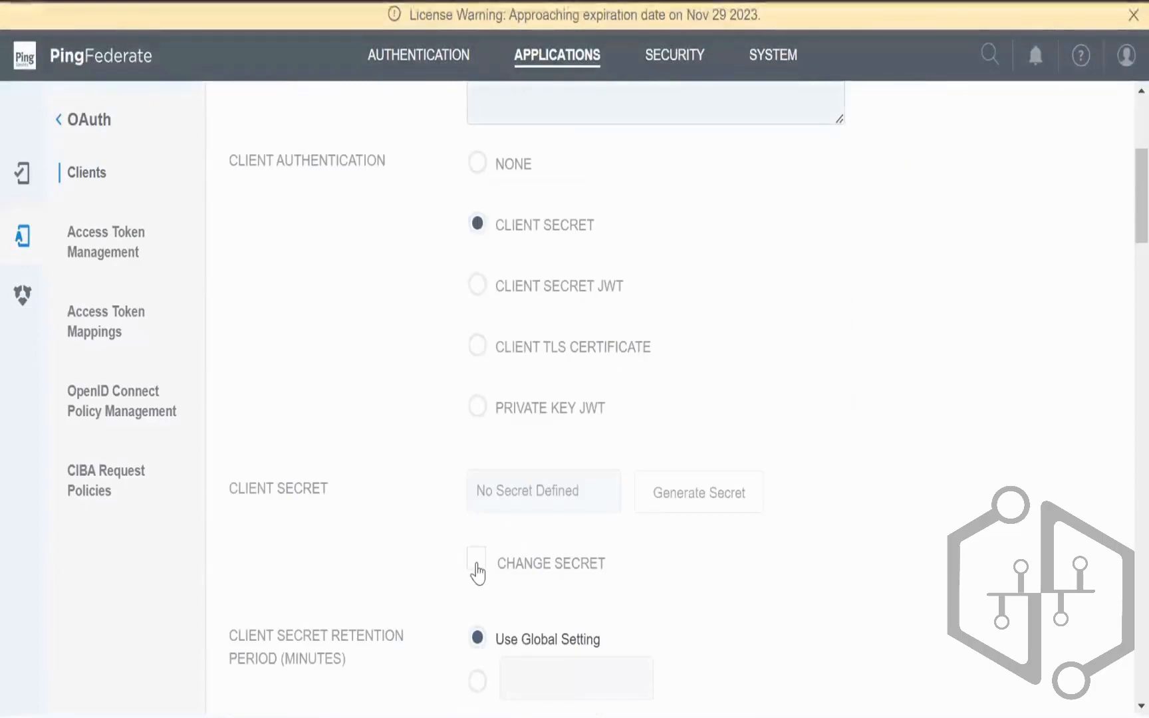
{"action": "left_click", "coordinate": [476, 558]}
{"action": "left_click", "coordinate": [520, 483]}
{"action": "type", "text": "2Fed"}
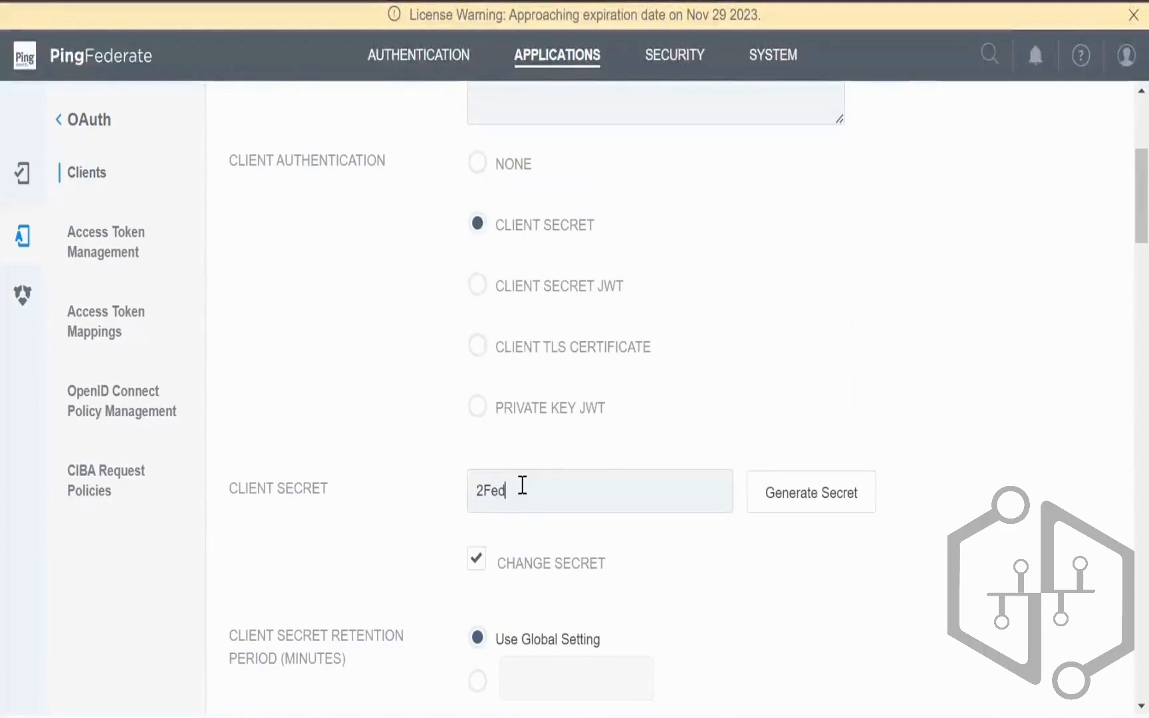
{"action": "key", "text": "BackSpace"}
Step: Finish the client secret, enable Access Token Validation, and set AccessToken1 as default token manager
{"action": "type", "text": "Tast123"}
{"action": "scroll", "coordinate": [587, 525], "scroll_direction": "down", "scroll_amount": 8}
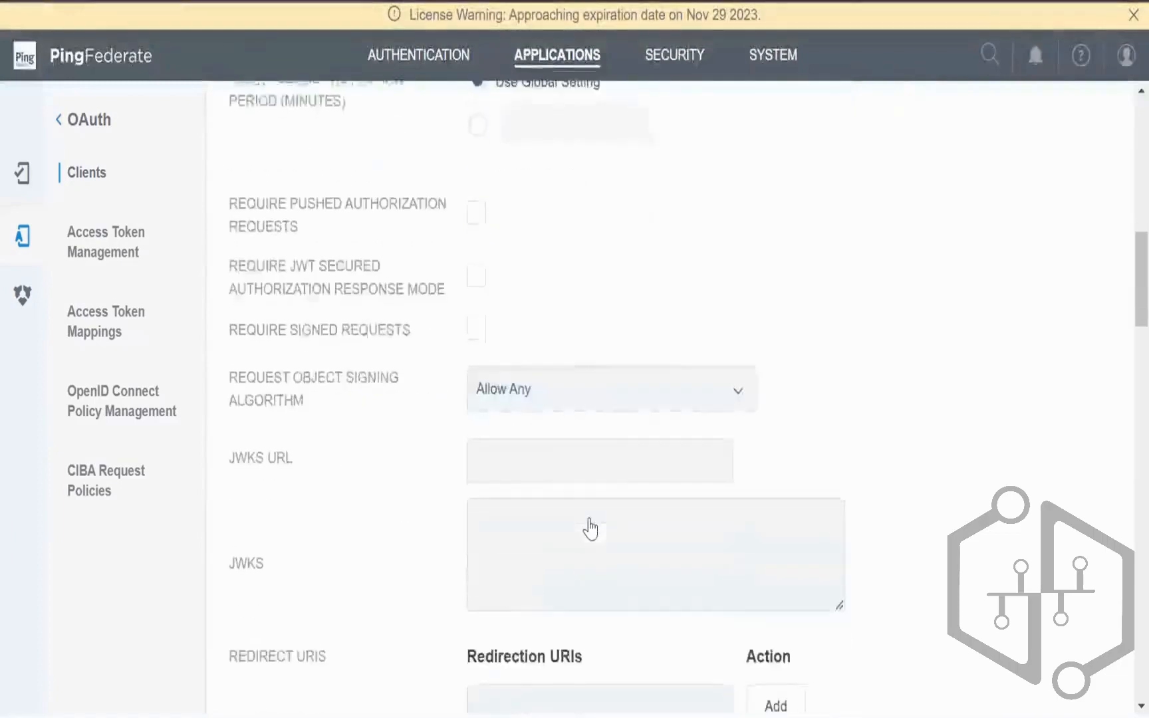
{"action": "scroll", "coordinate": [587, 526], "scroll_direction": "down", "scroll_amount": 15}
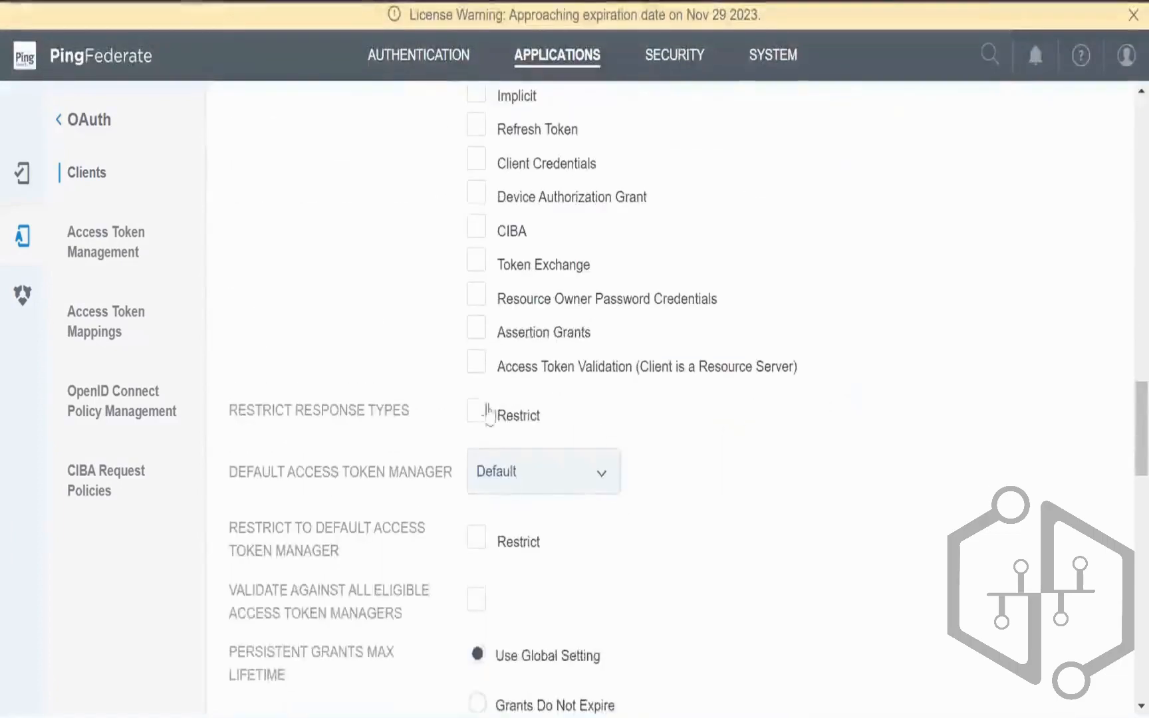
{"action": "left_click", "coordinate": [476, 363]}
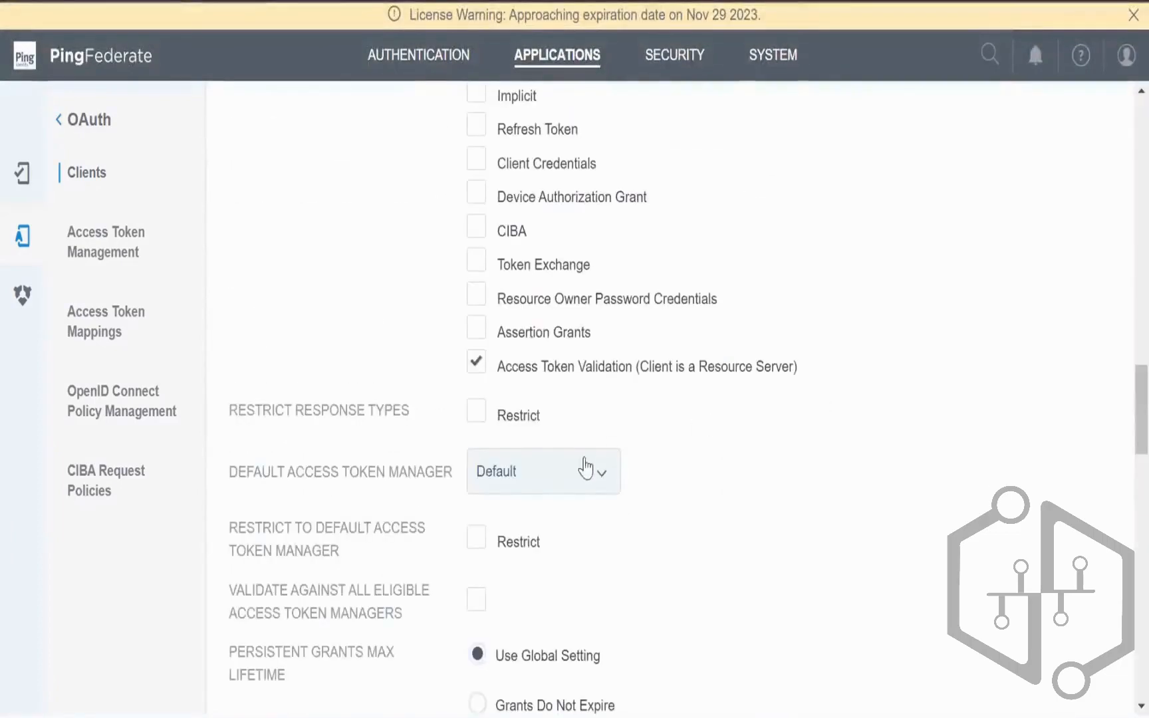
{"action": "left_click", "coordinate": [559, 471]}
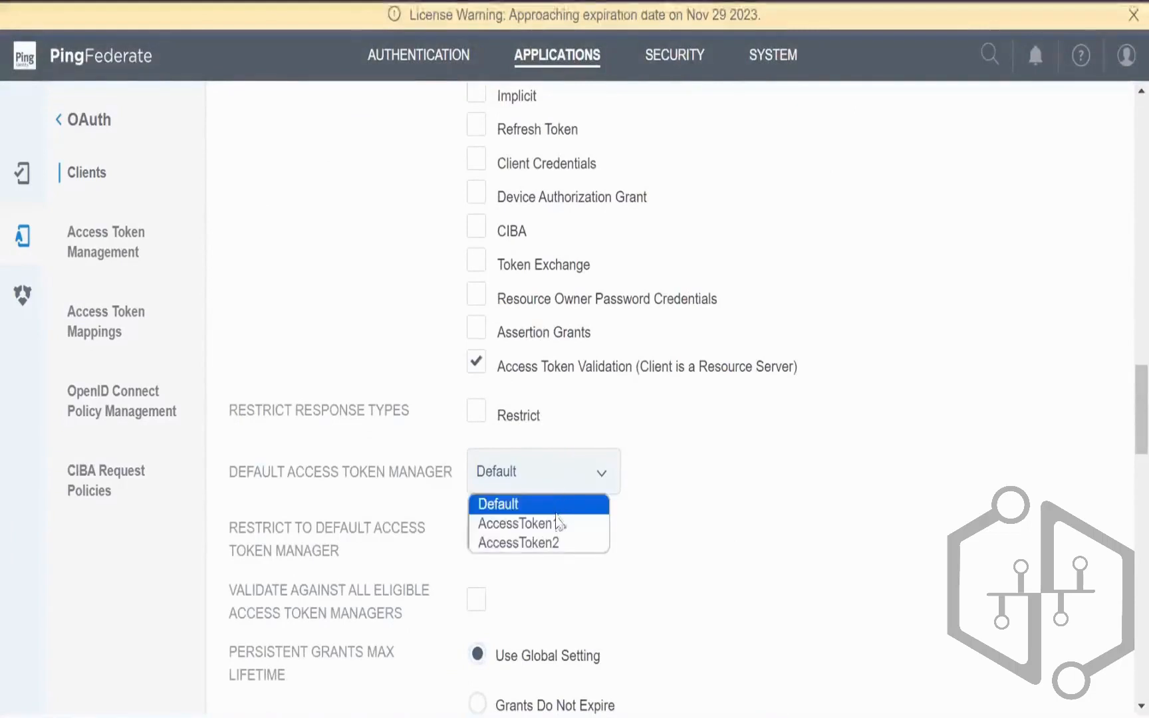
{"action": "left_click", "coordinate": [580, 523]}
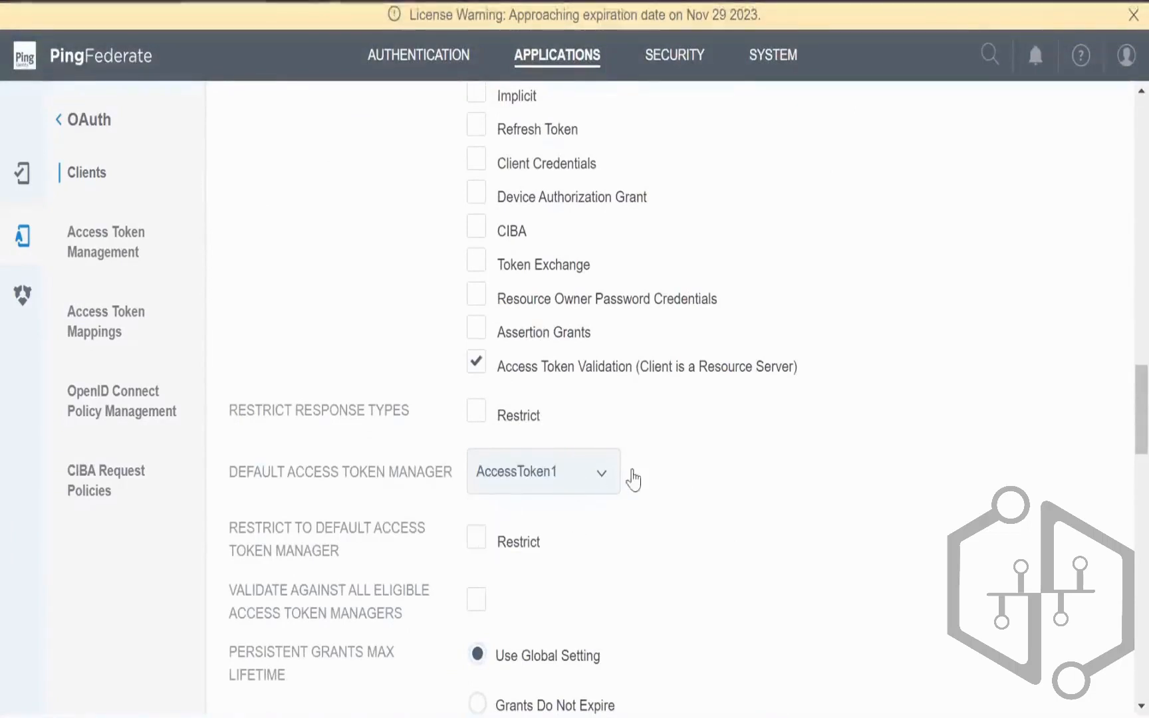
Step: Apply the OIDC1 OpenID Connect policy and save the client_validation client
{"action": "scroll", "coordinate": [700, 473], "scroll_direction": "down", "scroll_amount": 7}
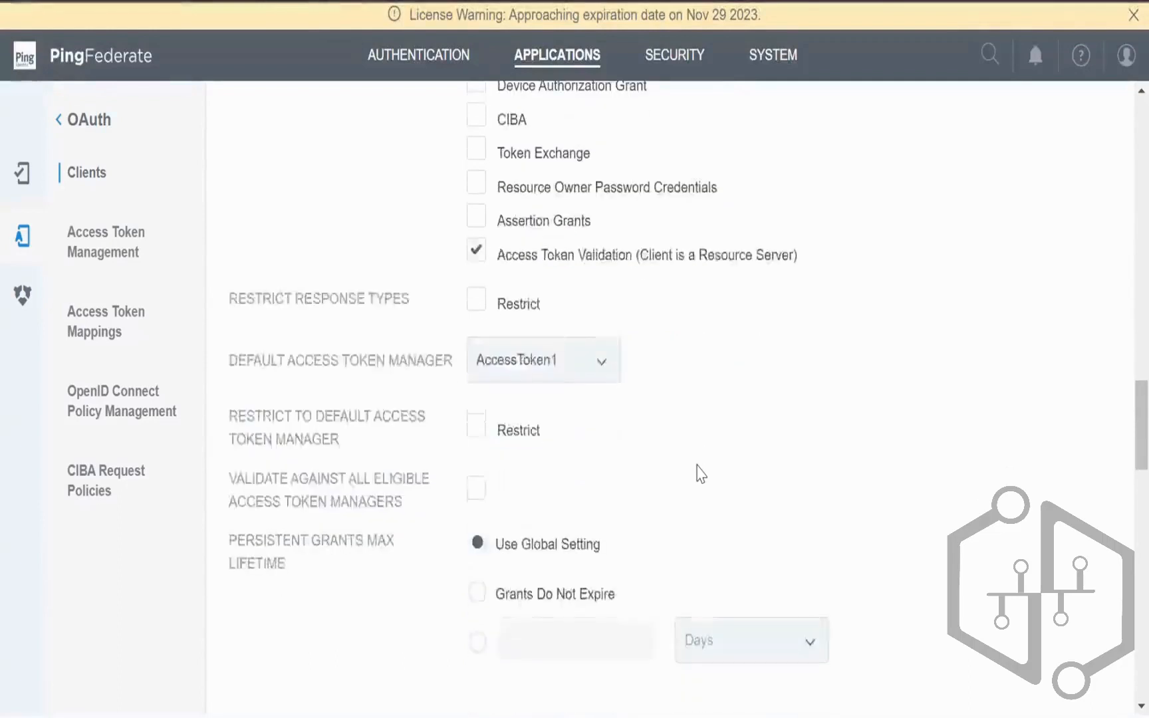
{"action": "scroll", "coordinate": [700, 473], "scroll_direction": "down", "scroll_amount": 14}
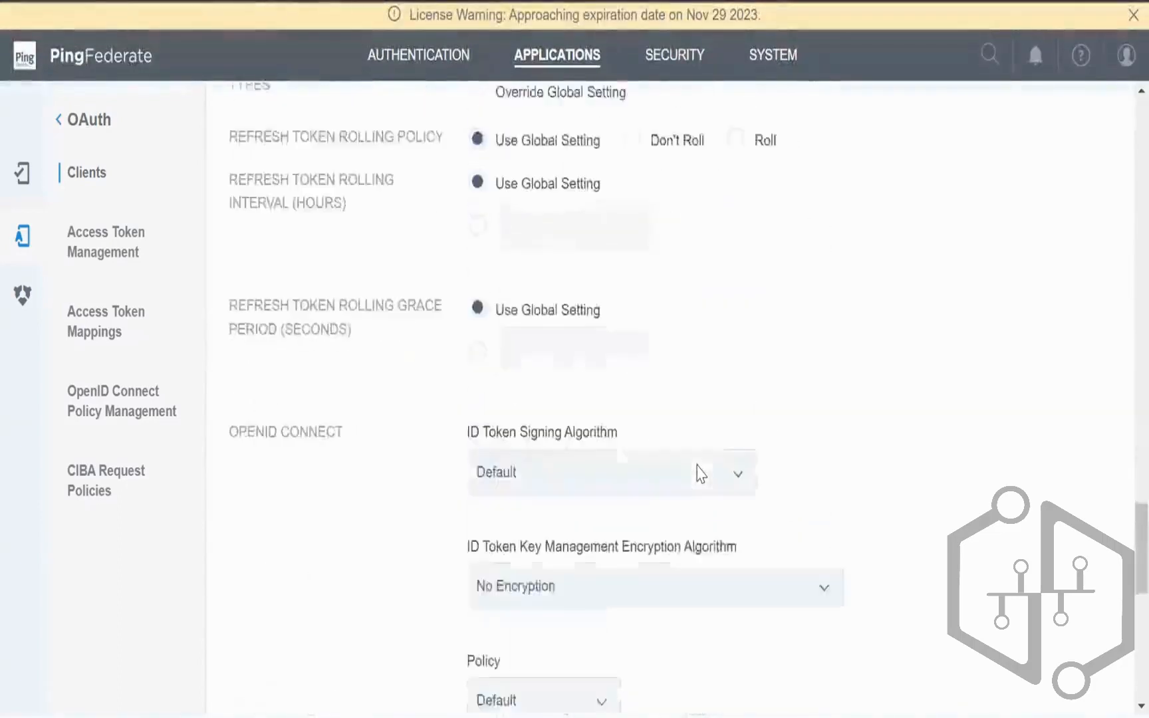
{"action": "left_click", "coordinate": [569, 358]}
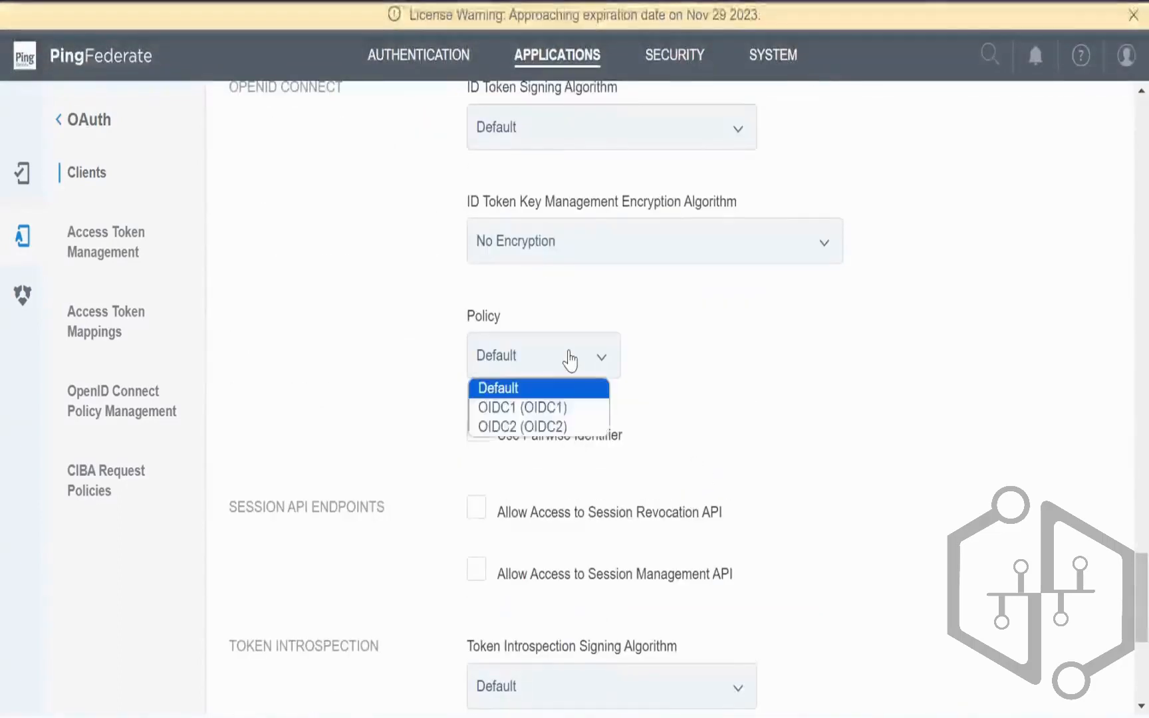
{"action": "left_click", "coordinate": [552, 404]}
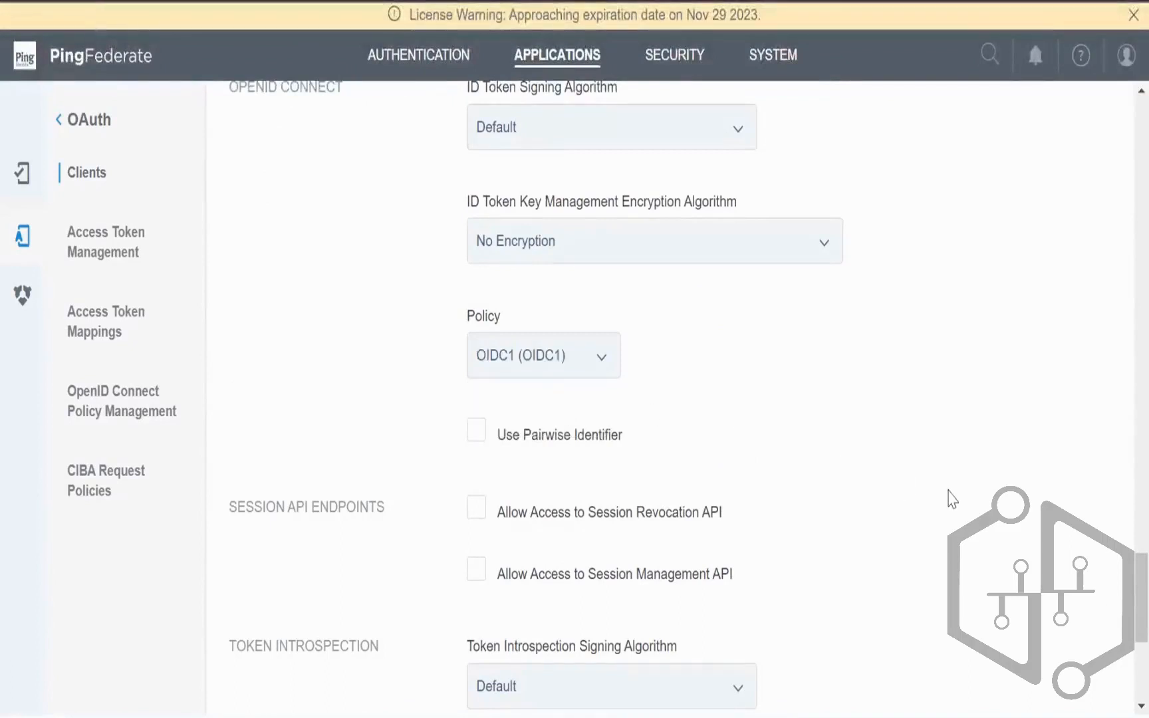
{"action": "scroll", "coordinate": [950, 495], "scroll_direction": "up", "scroll_amount": 10}
{"action": "scroll", "coordinate": [551, 234], "scroll_direction": "up", "scroll_amount": 10}
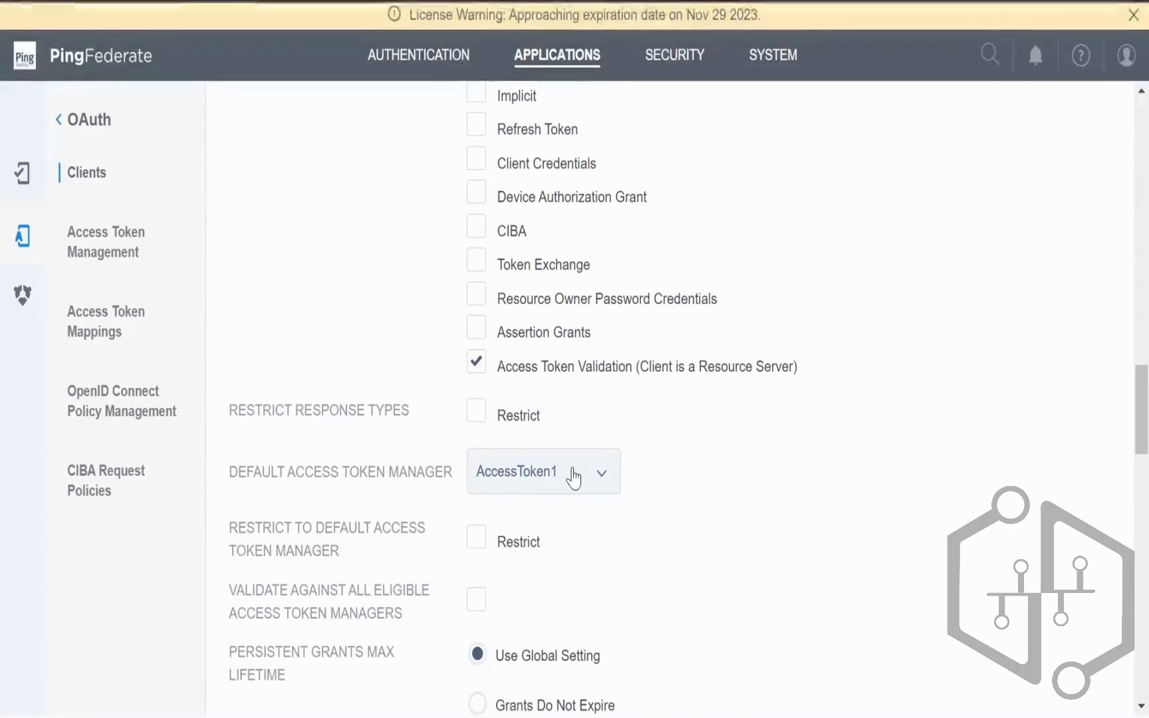
{"action": "scroll", "coordinate": [713, 518], "scroll_direction": "down", "scroll_amount": 20}
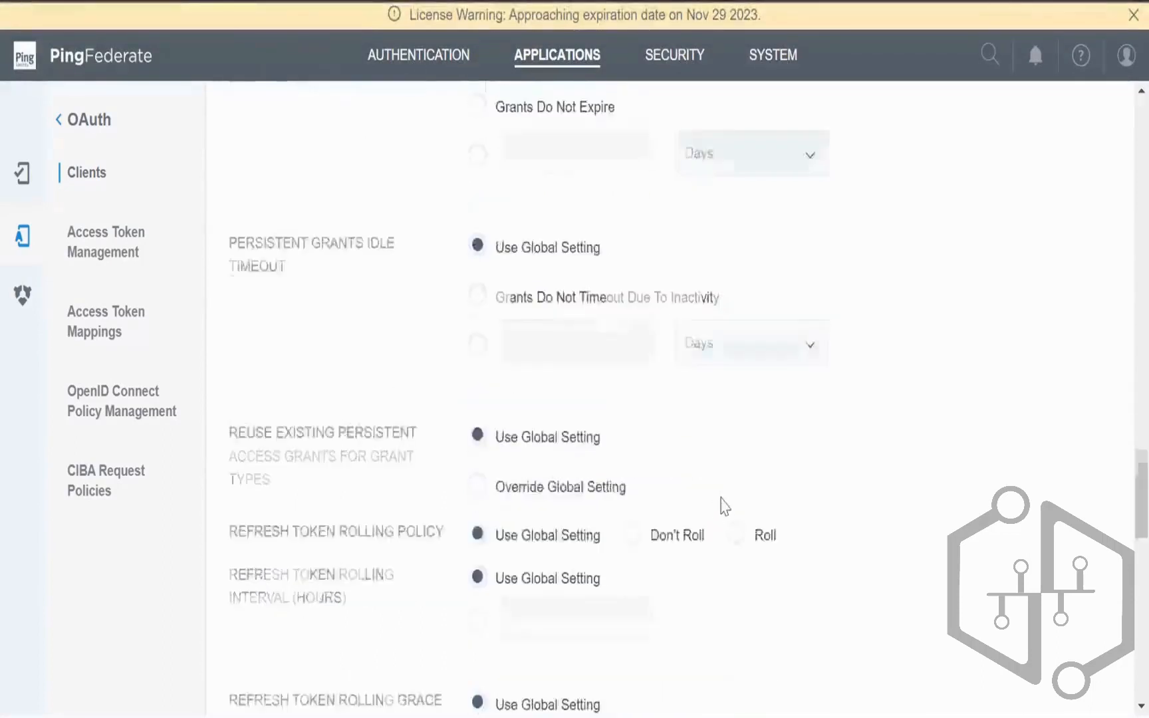
{"action": "left_click", "coordinate": [1063, 673]}
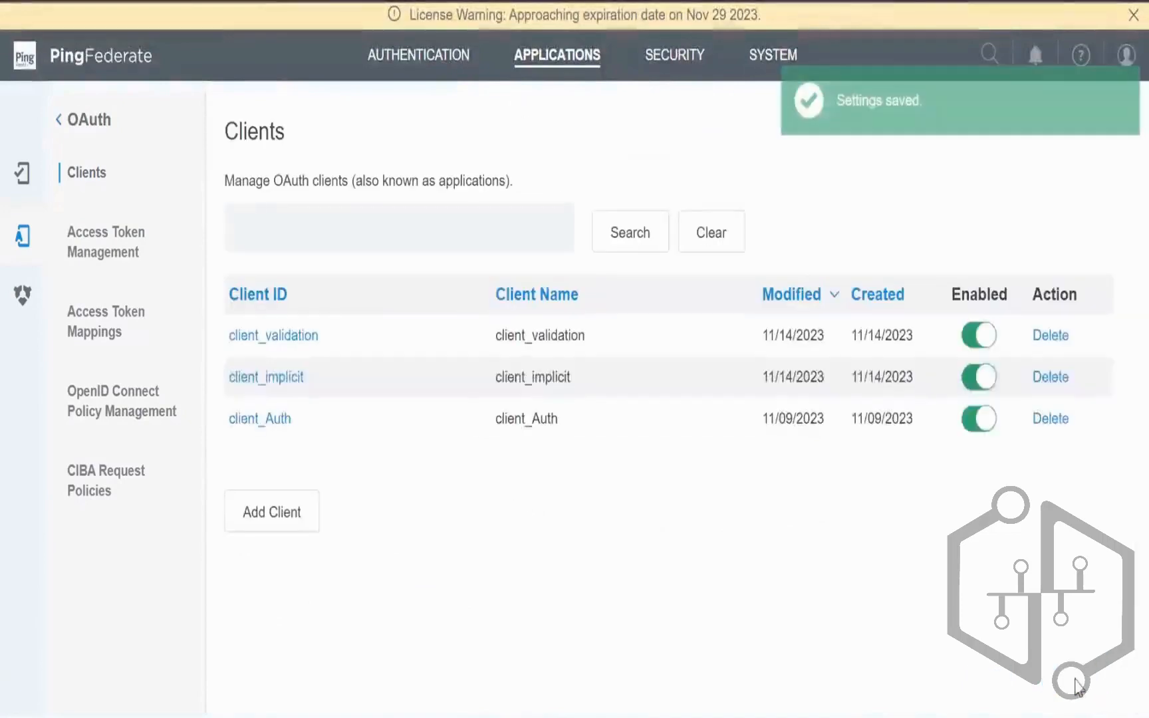
{"action": "double_click", "coordinate": [516, 425]}
Step: Replace the copied validation request's token value with the newly issued access token
{"action": "key", "text": "alt+Tab"}
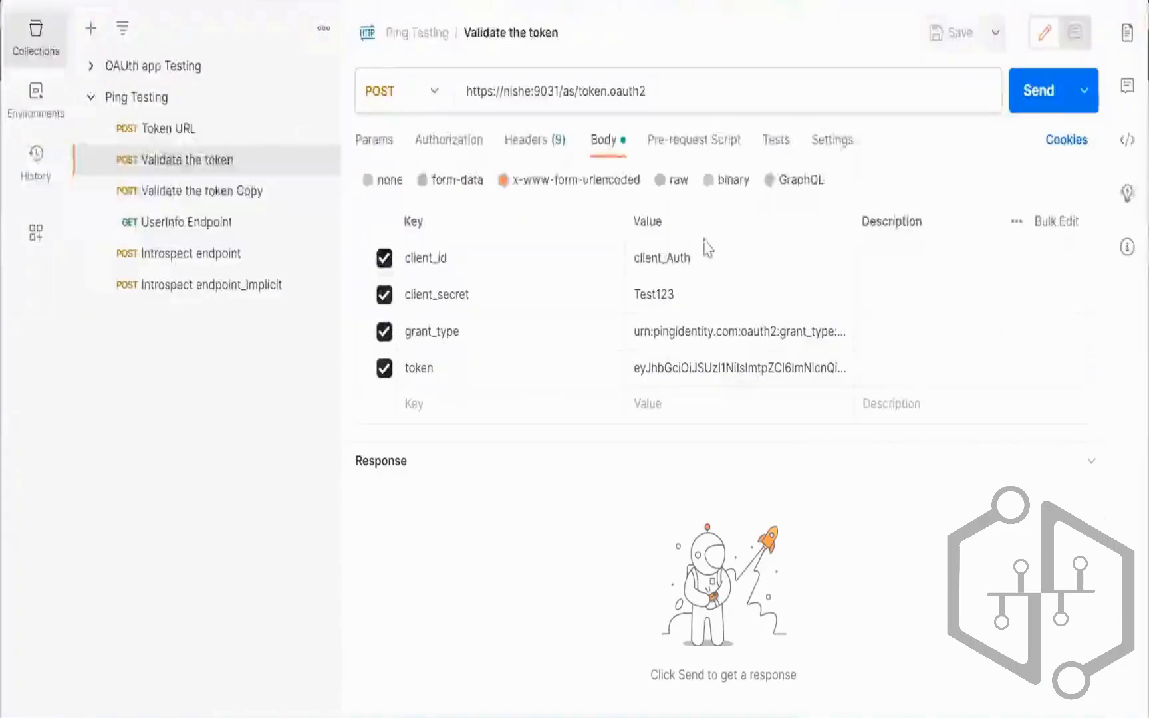
{"action": "left_click", "coordinate": [689, 299]}
{"action": "left_click", "coordinate": [695, 367]}
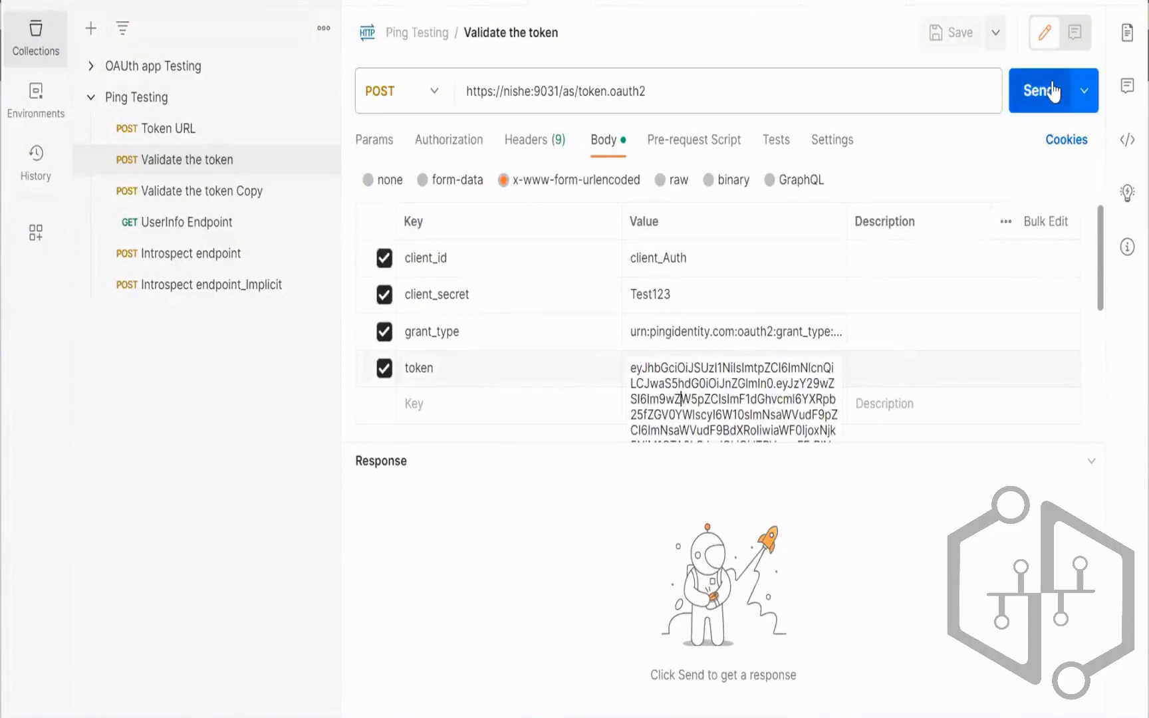
{"action": "left_click", "coordinate": [741, 562]}
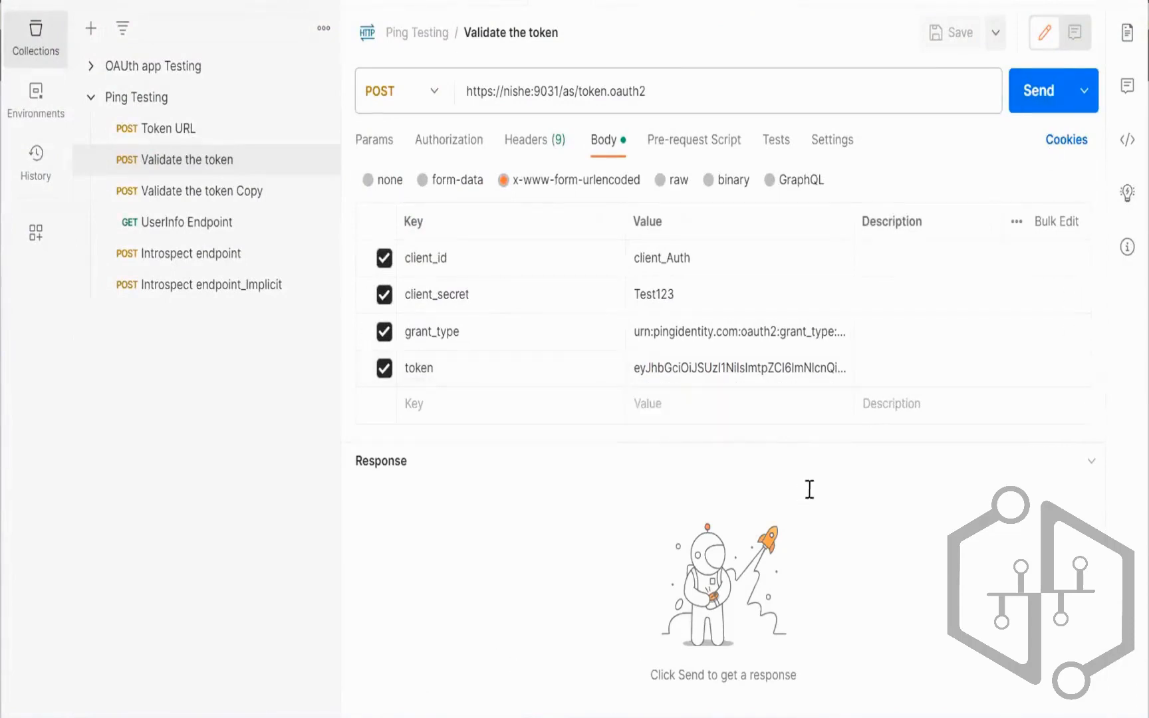
{"action": "left_click", "coordinate": [743, 366]}
{"action": "key", "text": "ctrl+a"}
{"action": "key", "text": "BackSpace"}
{"action": "key", "text": "ctrl+v"}
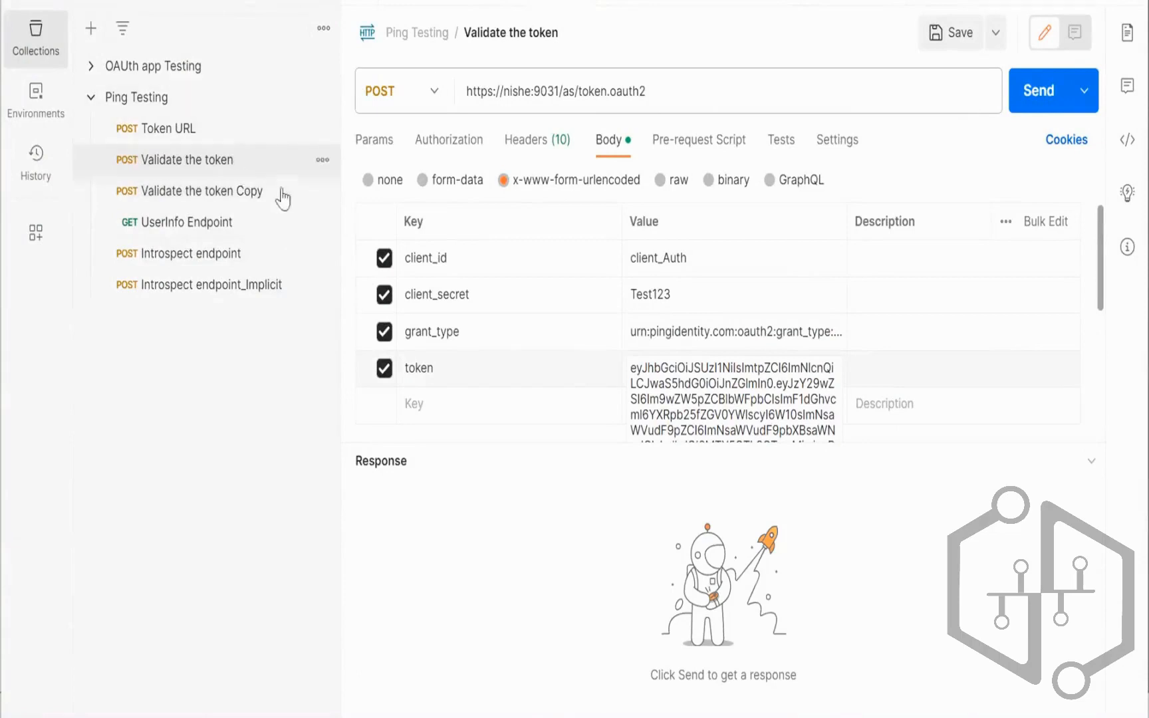
Step: Rename 'Validate the token Copy' to 'Validate the token implicit'
{"action": "left_click", "coordinate": [322, 191]}
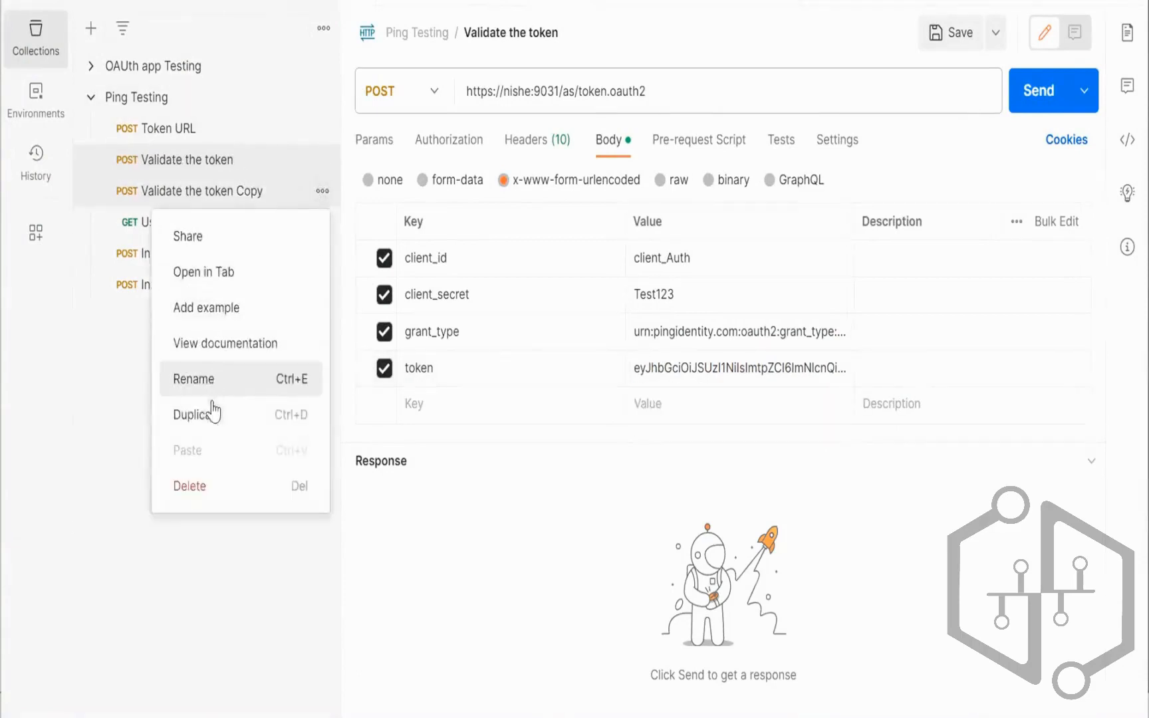
{"action": "left_click", "coordinate": [215, 377]}
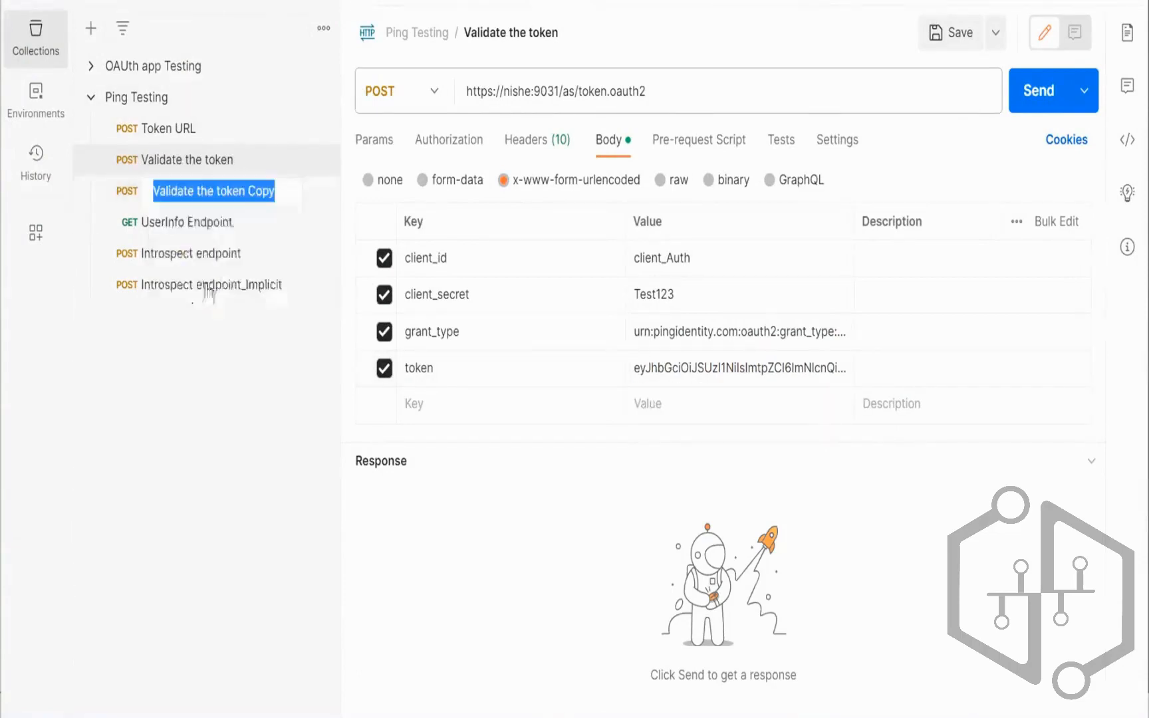
{"action": "left_click", "coordinate": [262, 168]}
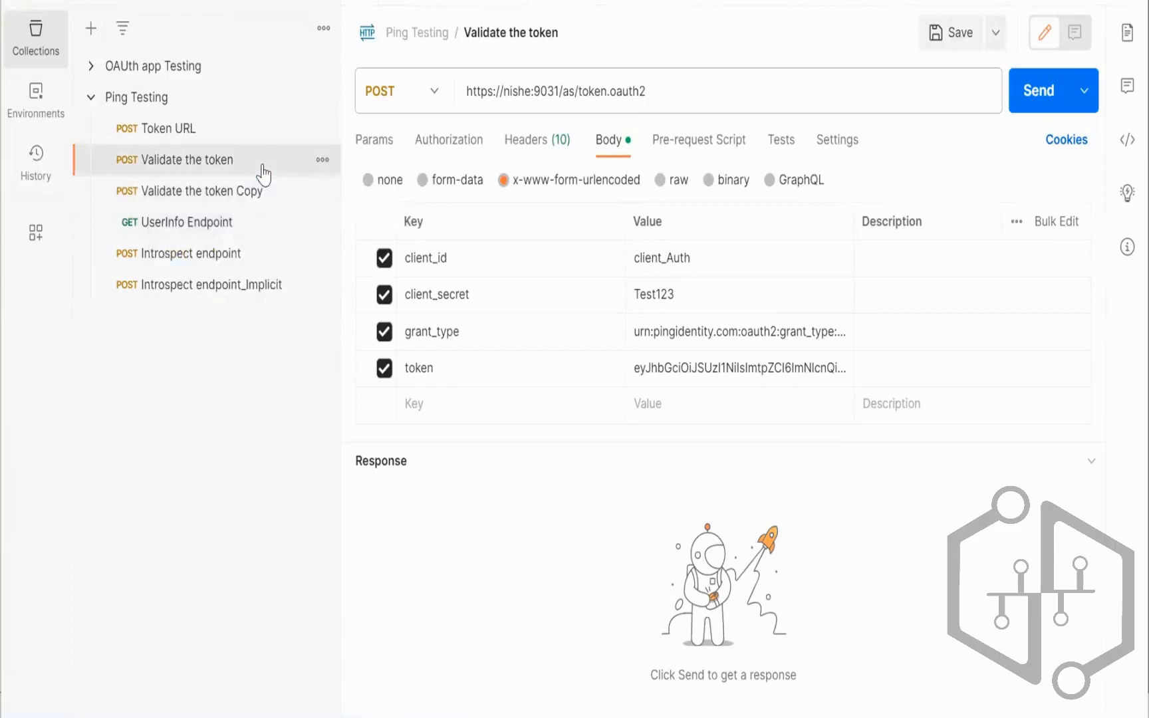
{"action": "left_click", "coordinate": [252, 194]}
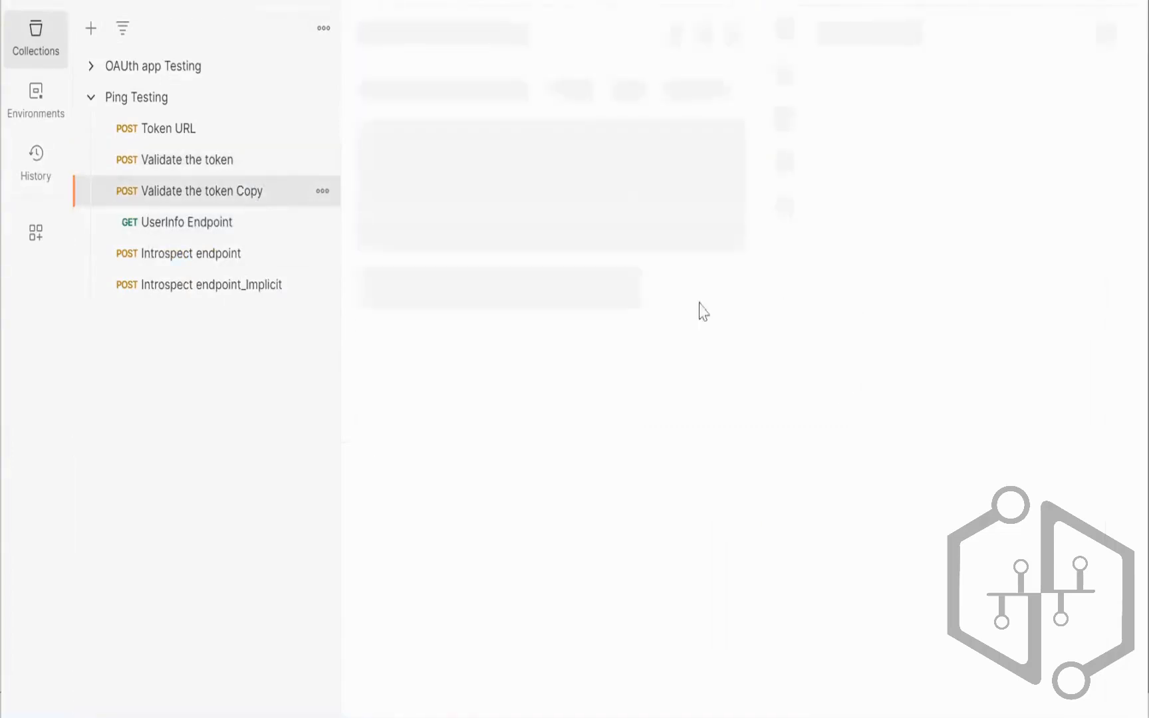
{"action": "left_click", "coordinate": [620, 141]}
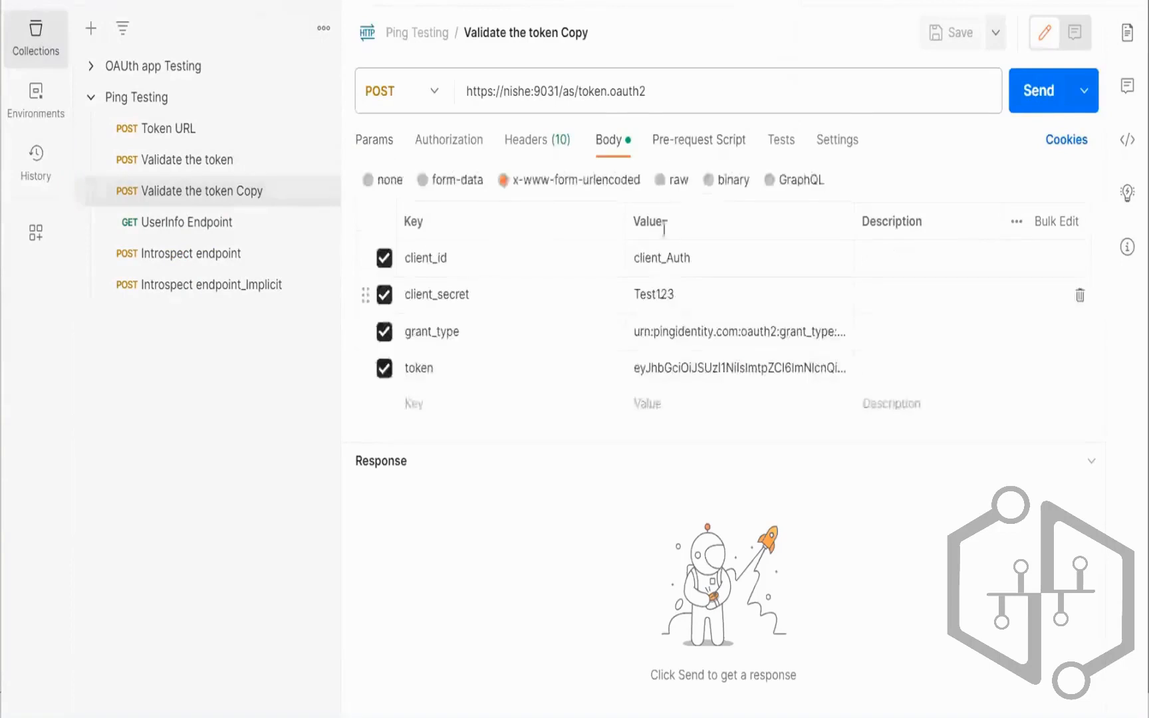
{"action": "left_click", "coordinate": [322, 192]}
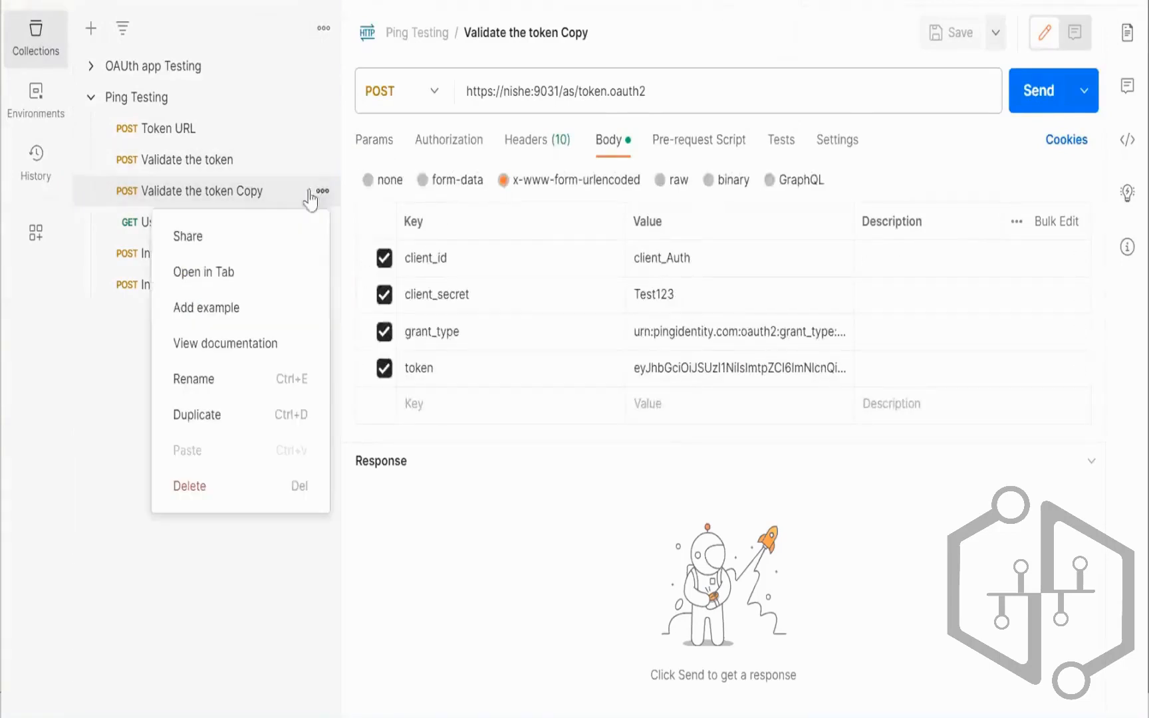
{"action": "left_click", "coordinate": [252, 563]}
{"action": "left_click", "coordinate": [187, 165]}
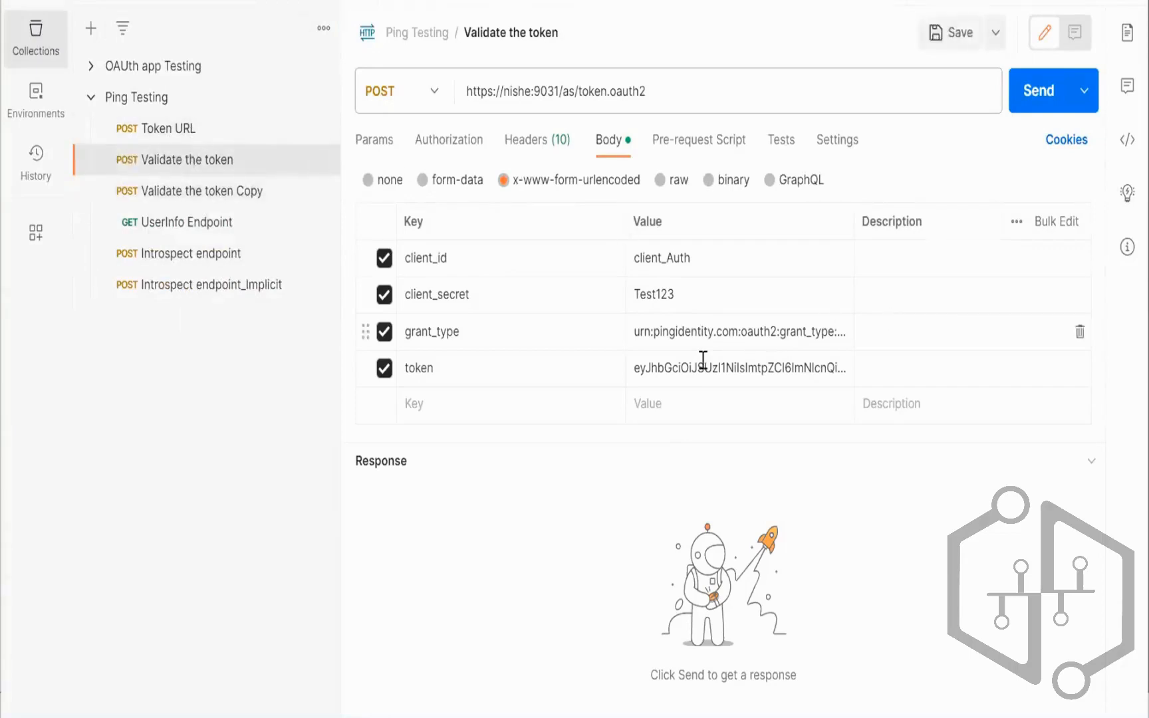
{"action": "left_click", "coordinate": [209, 198]}
{"action": "left_click", "coordinate": [322, 191]}
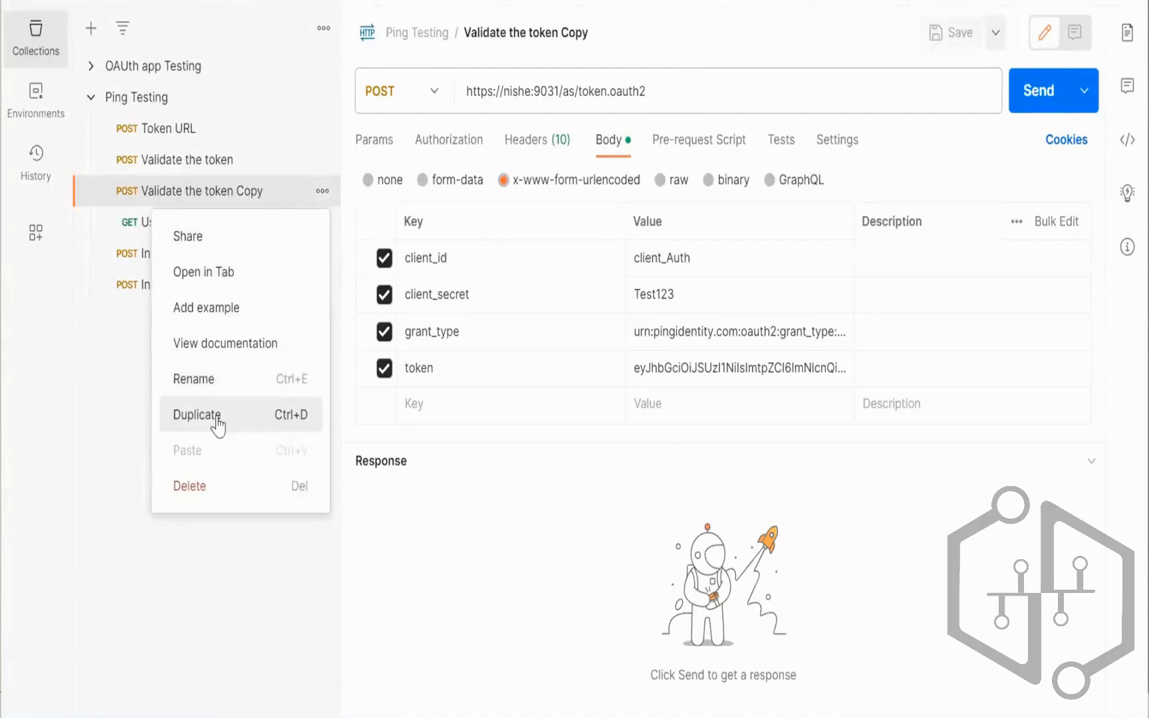
{"action": "left_click", "coordinate": [219, 386]}
{"action": "left_click", "coordinate": [282, 189]}
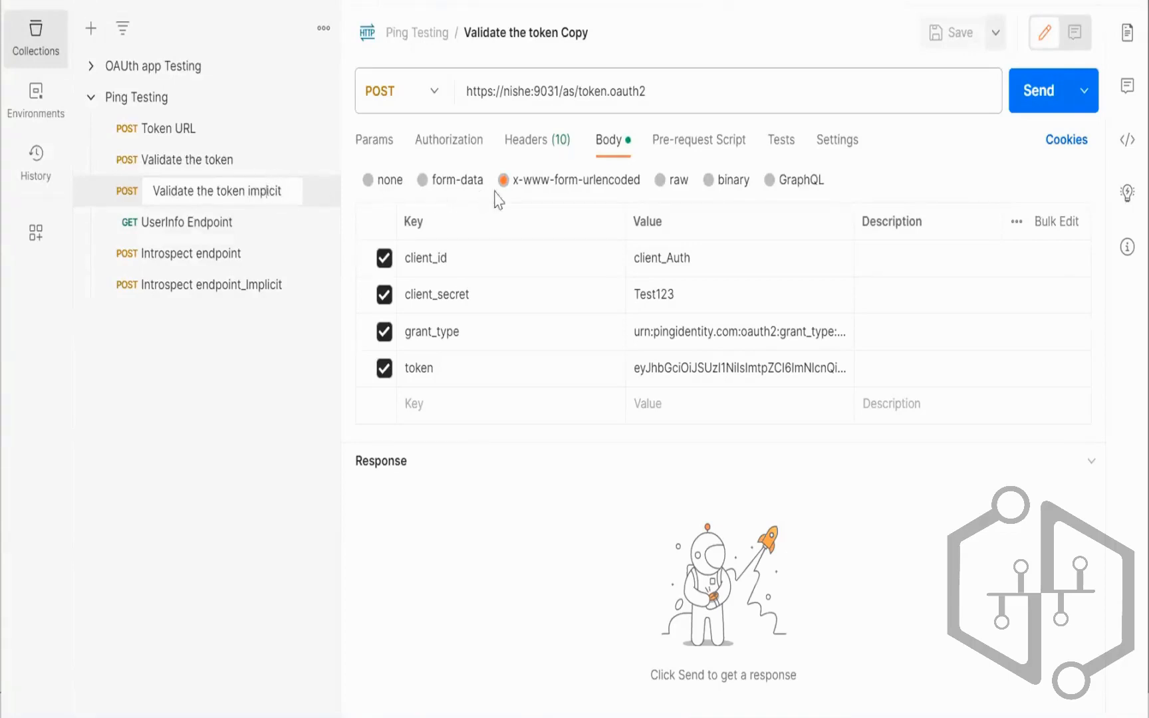
{"action": "left_click", "coordinate": [260, 364]}
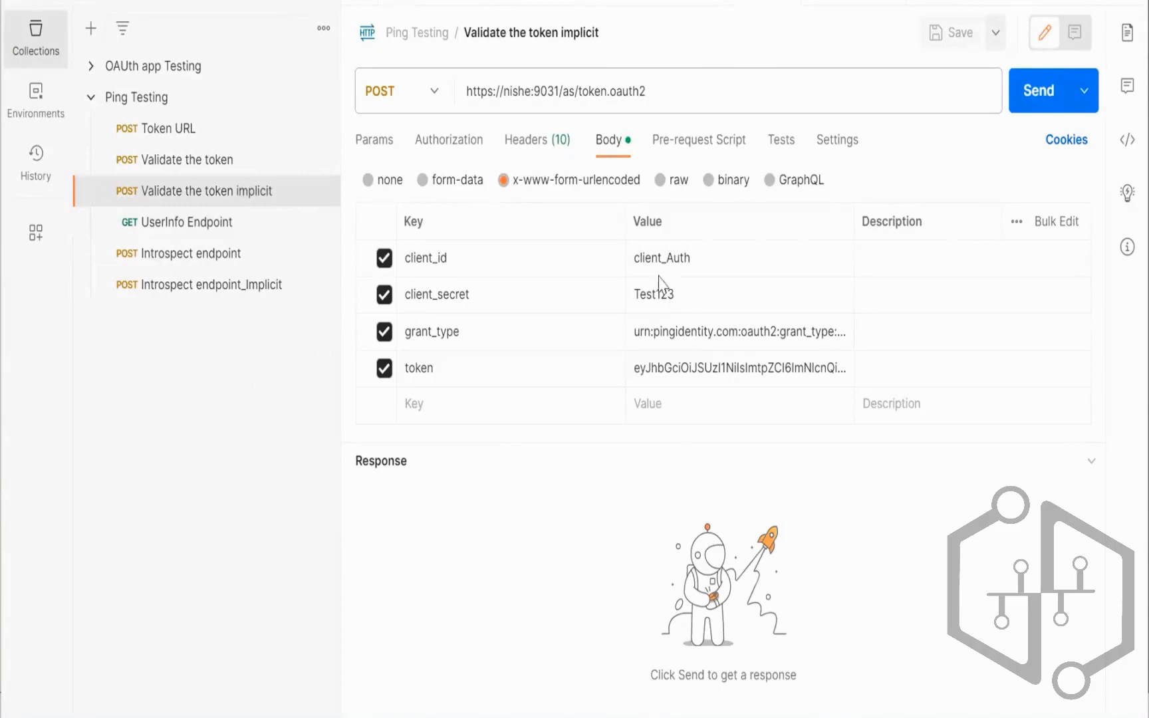
Step: Change the client_id body value to client_validation
{"action": "left_click", "coordinate": [718, 256]}
{"action": "key", "text": "BackSpace"}
{"action": "key", "text": "BackSpace"}
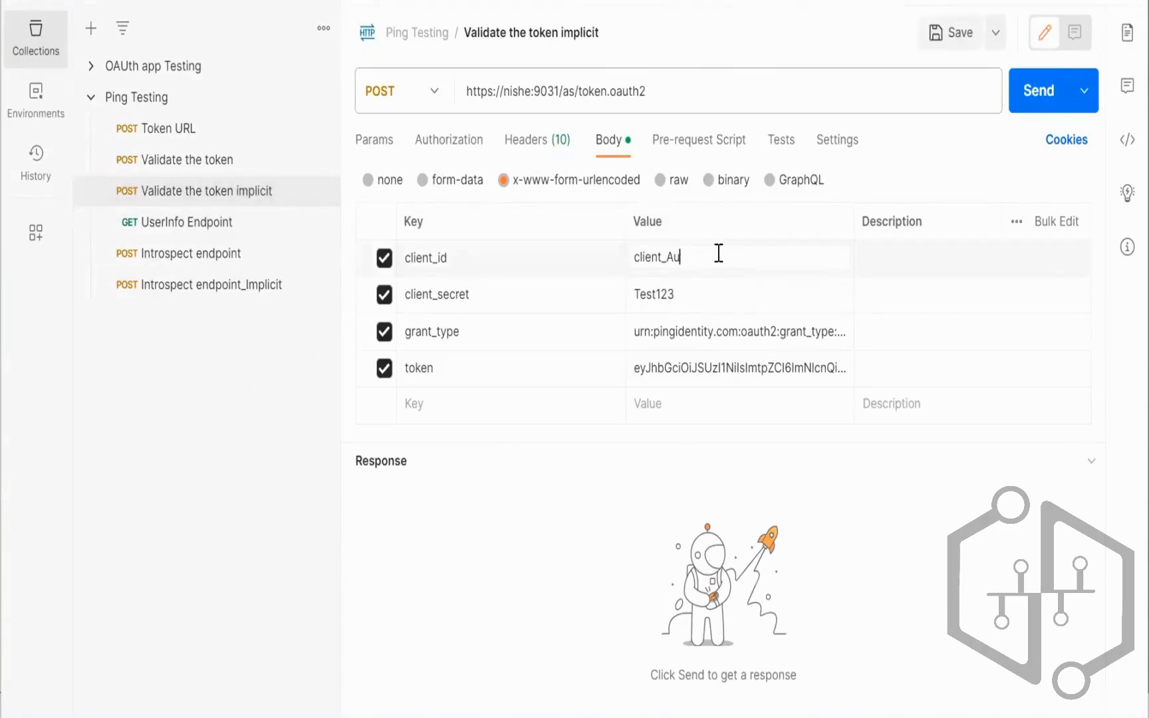
{"action": "type", "text": "validation"}
{"action": "left_click", "coordinate": [661, 365]}
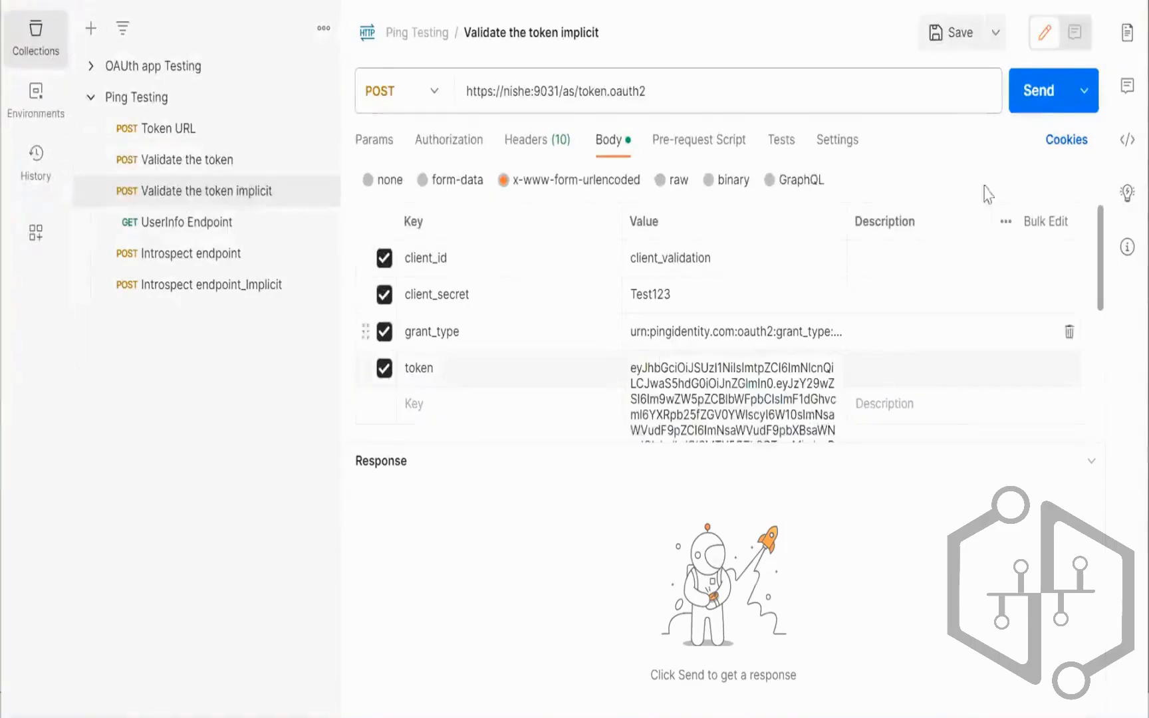
Step: Send the validation request and review the 200 OK response with scope openid email
{"action": "left_click", "coordinate": [1038, 103]}
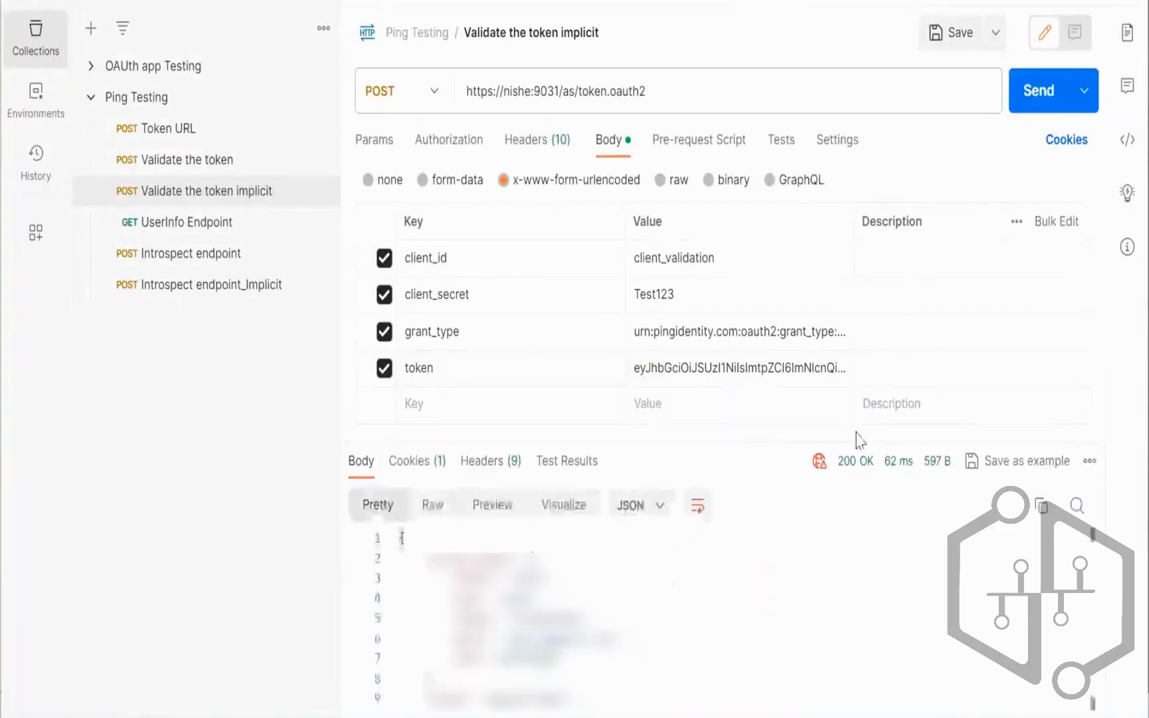
{"action": "mouse_move", "coordinate": [817, 458]}
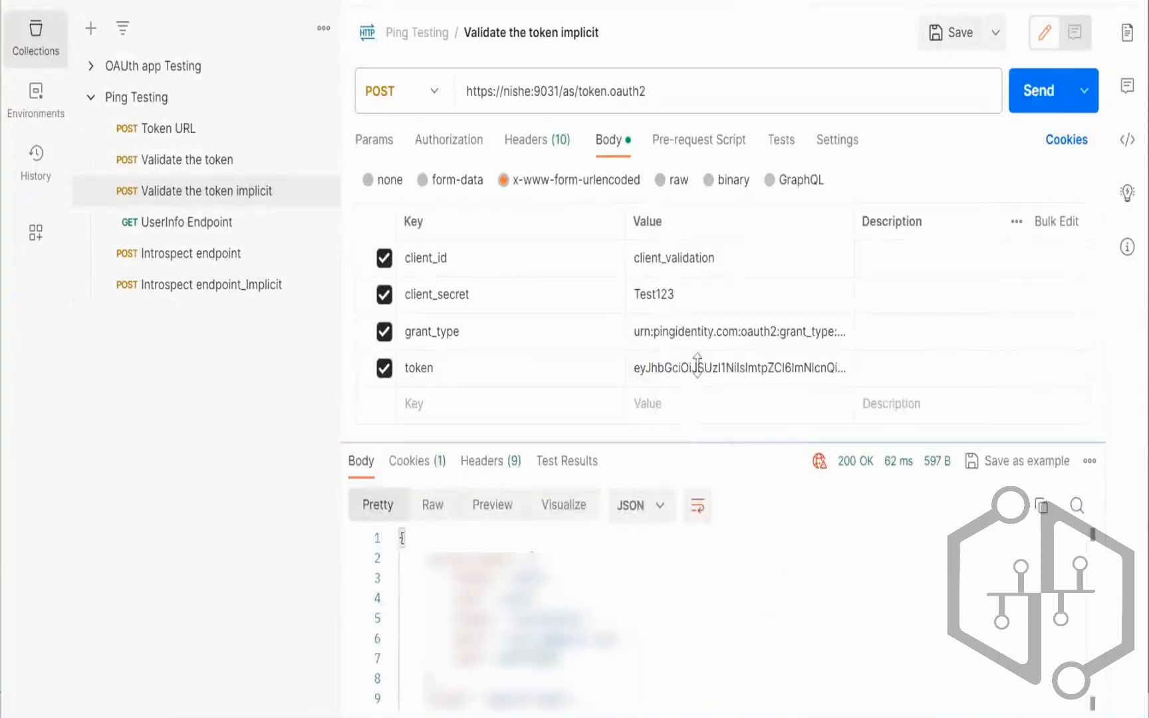
{"action": "left_click_drag", "start_coordinate": [692, 446], "coordinate": [705, 319]}
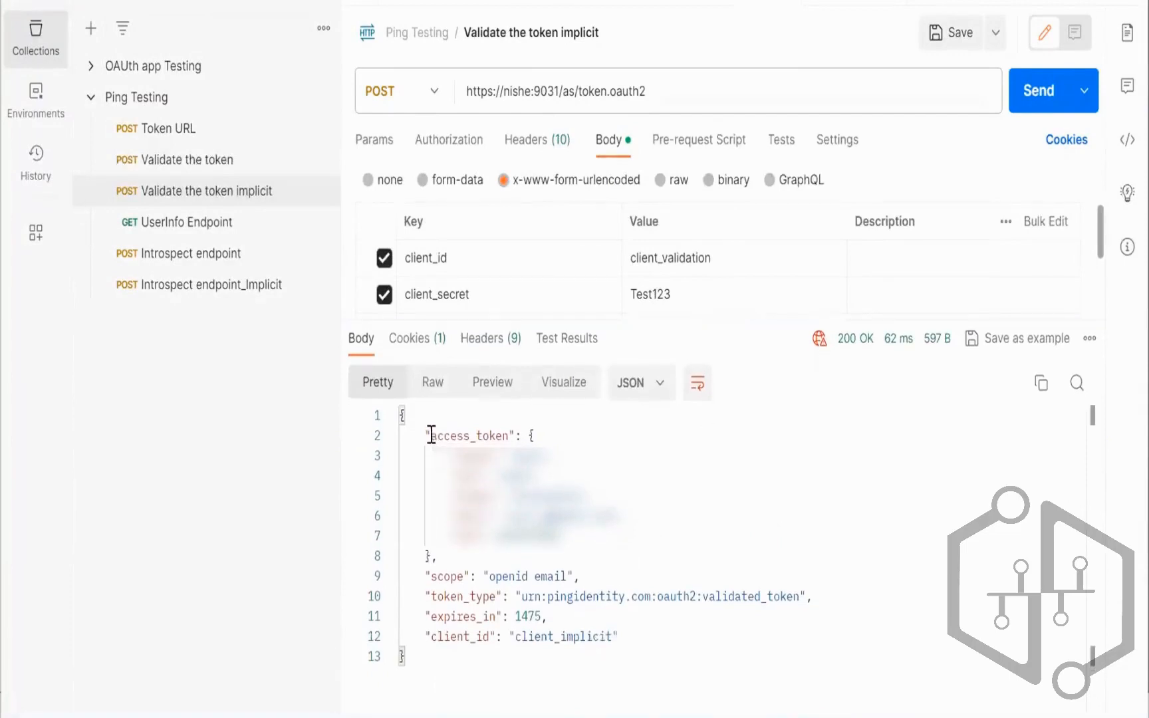
{"action": "left_click_drag", "start_coordinate": [431, 435], "coordinate": [442, 556]}
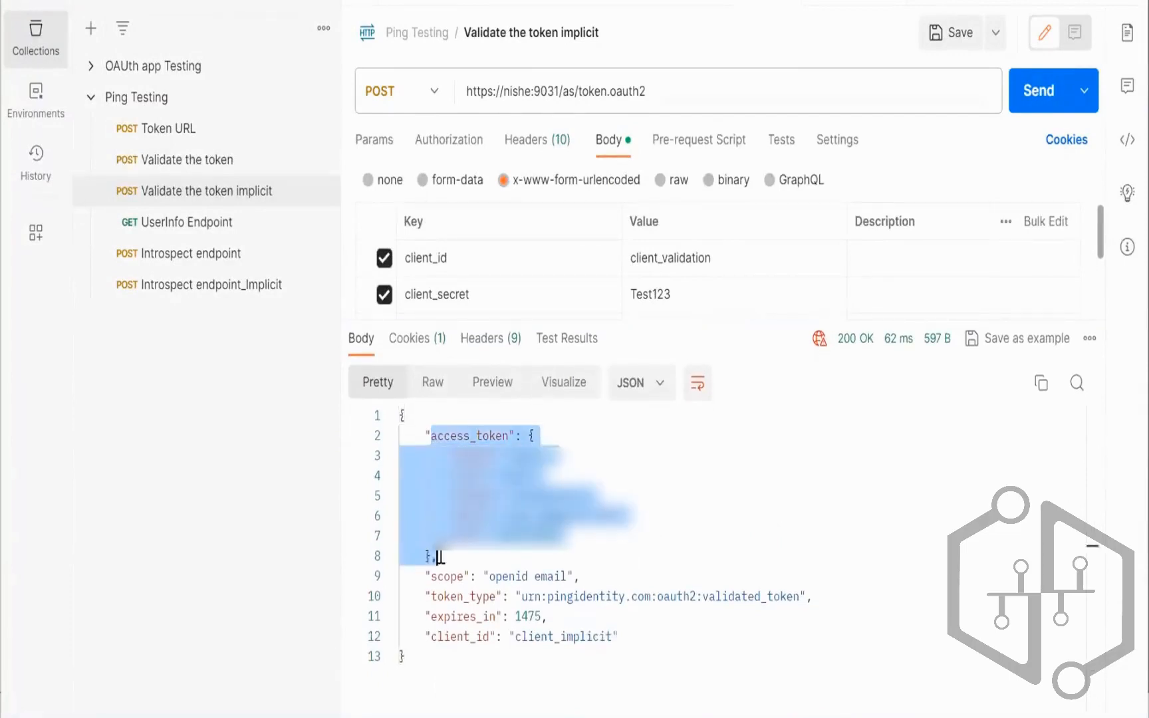
{"action": "left_click_drag", "start_coordinate": [490, 576], "coordinate": [567, 575]}
{"action": "left_click_drag", "start_coordinate": [427, 593], "coordinate": [635, 636]}
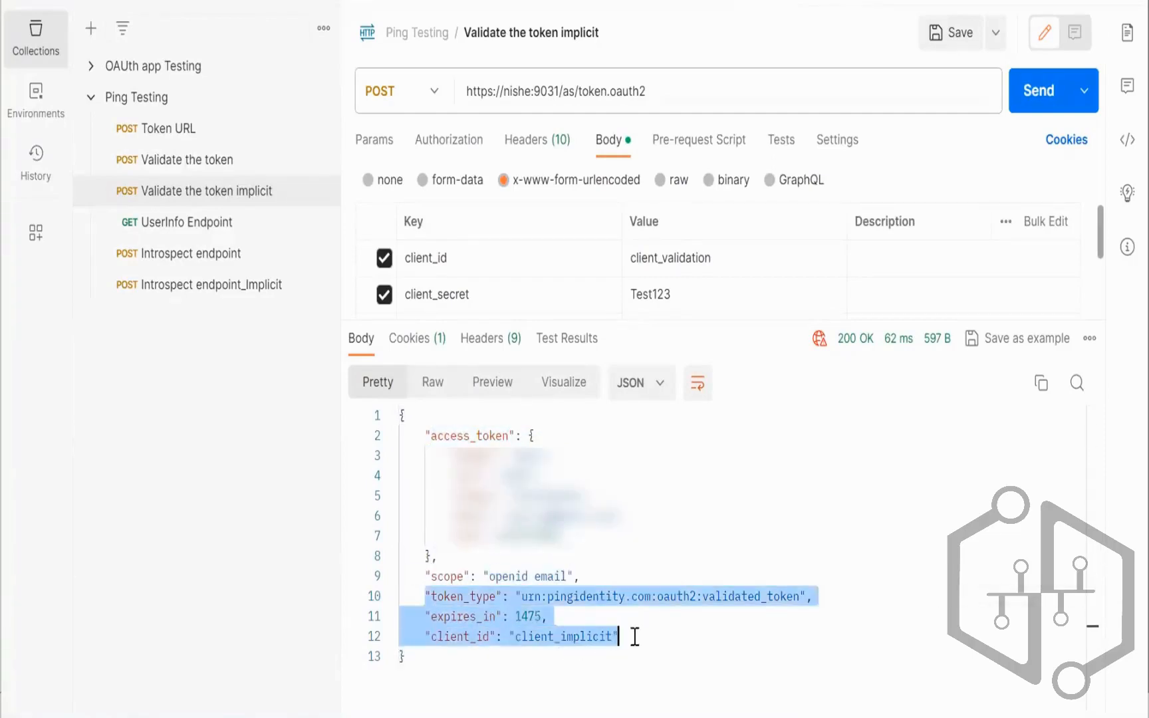
{"action": "left_click", "coordinate": [684, 652]}
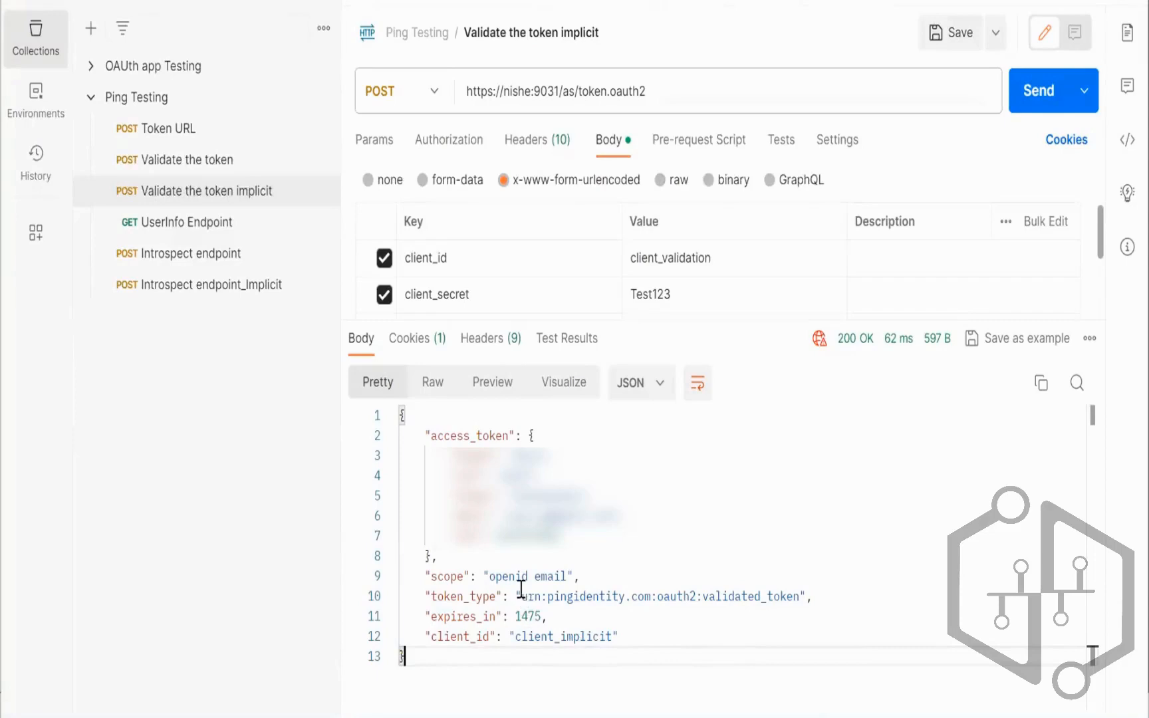
Step: Check the validated_token type value, then open the UserInfo Endpoint request
{"action": "left_click_drag", "start_coordinate": [521, 594], "coordinate": [799, 593]}
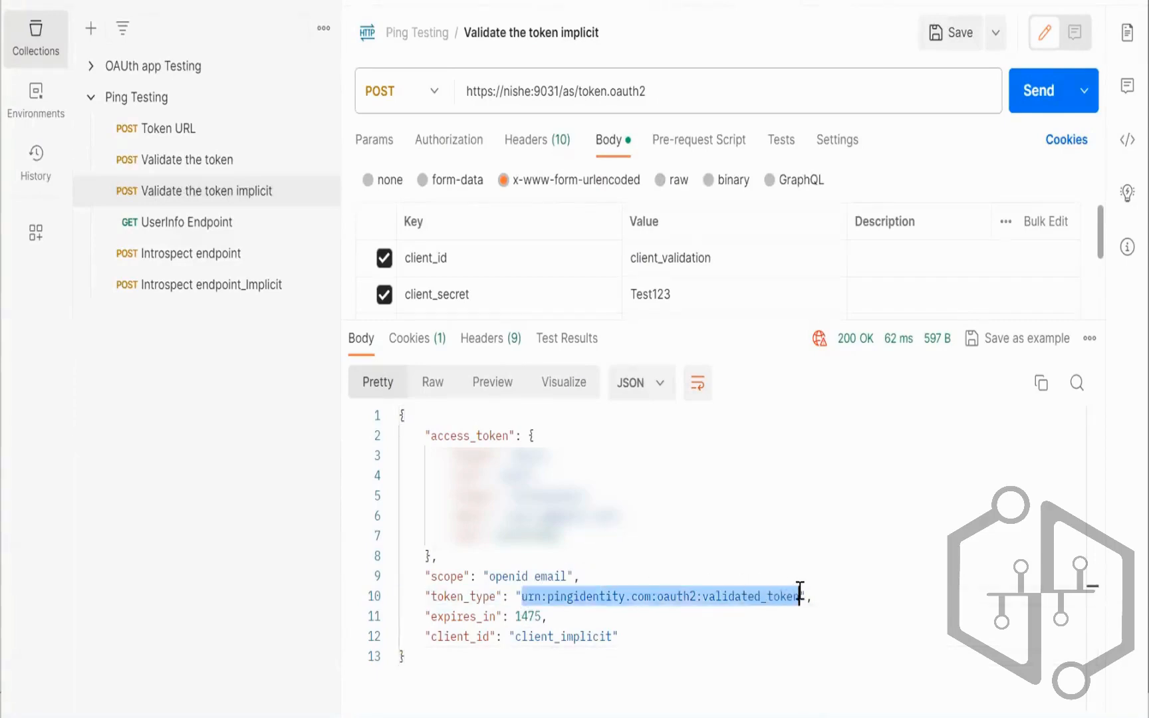
{"action": "left_click_drag", "start_coordinate": [800, 321], "coordinate": [793, 421]}
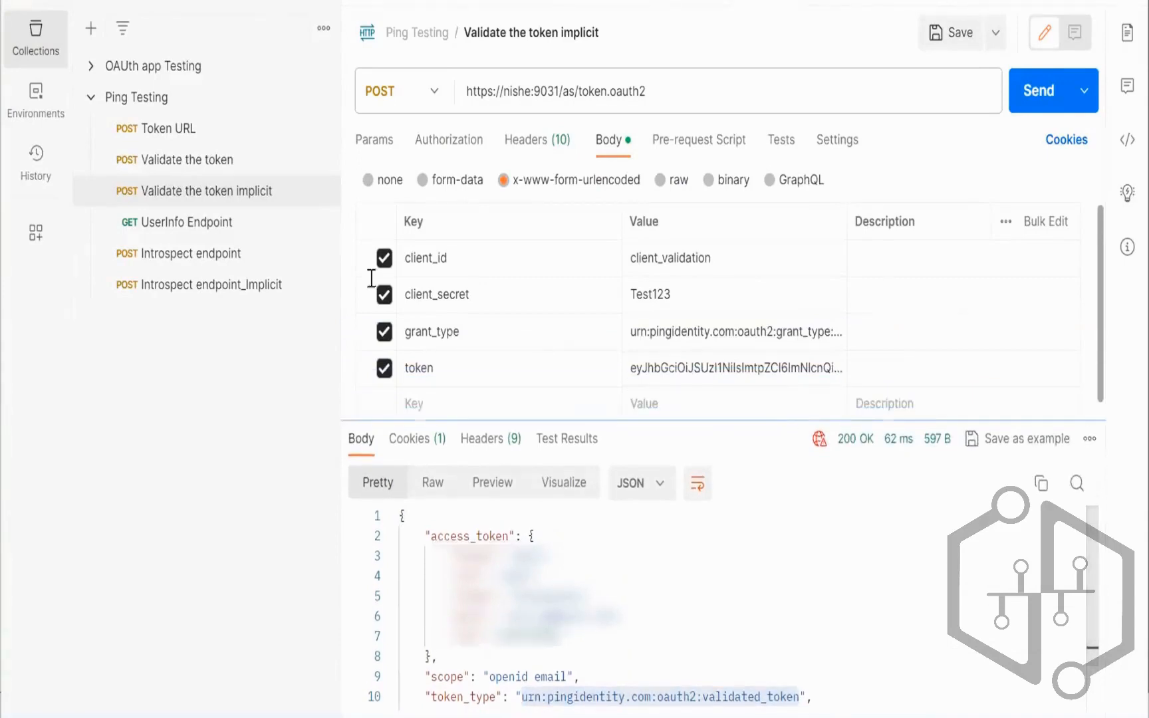
{"action": "left_click", "coordinate": [239, 236]}
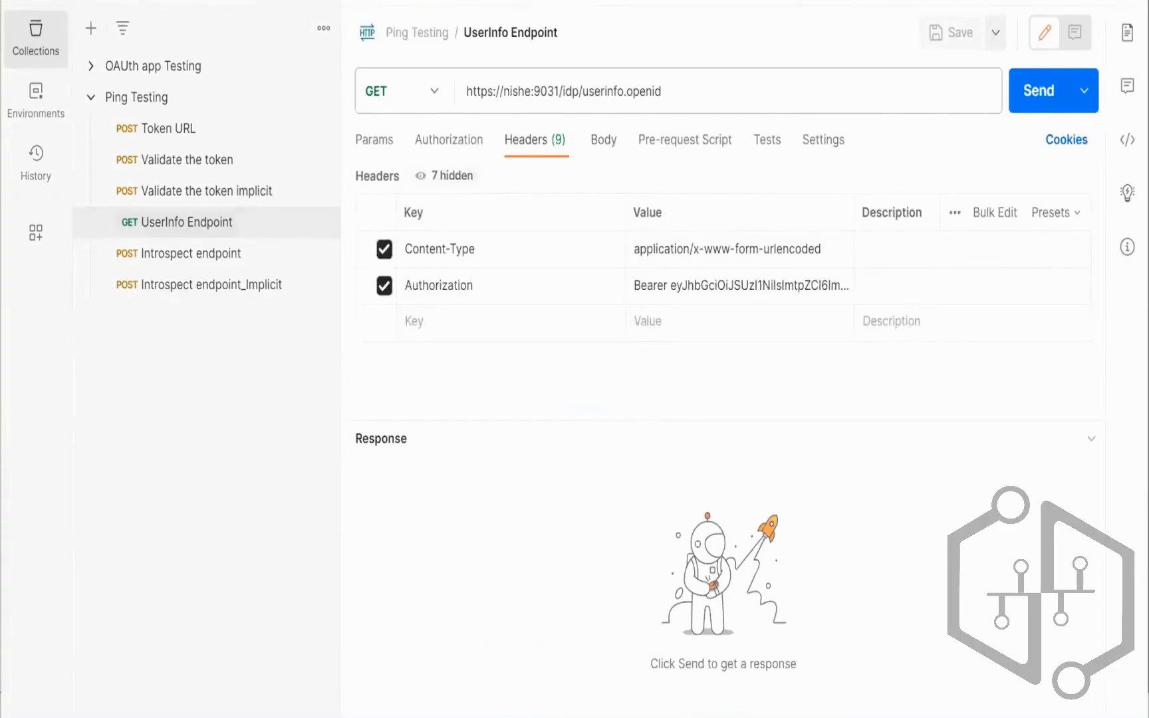
Step: Add a 'Client credentials Grant type:' heading to the Notepad++ notes
{"action": "key", "text": "alt+Tab"}
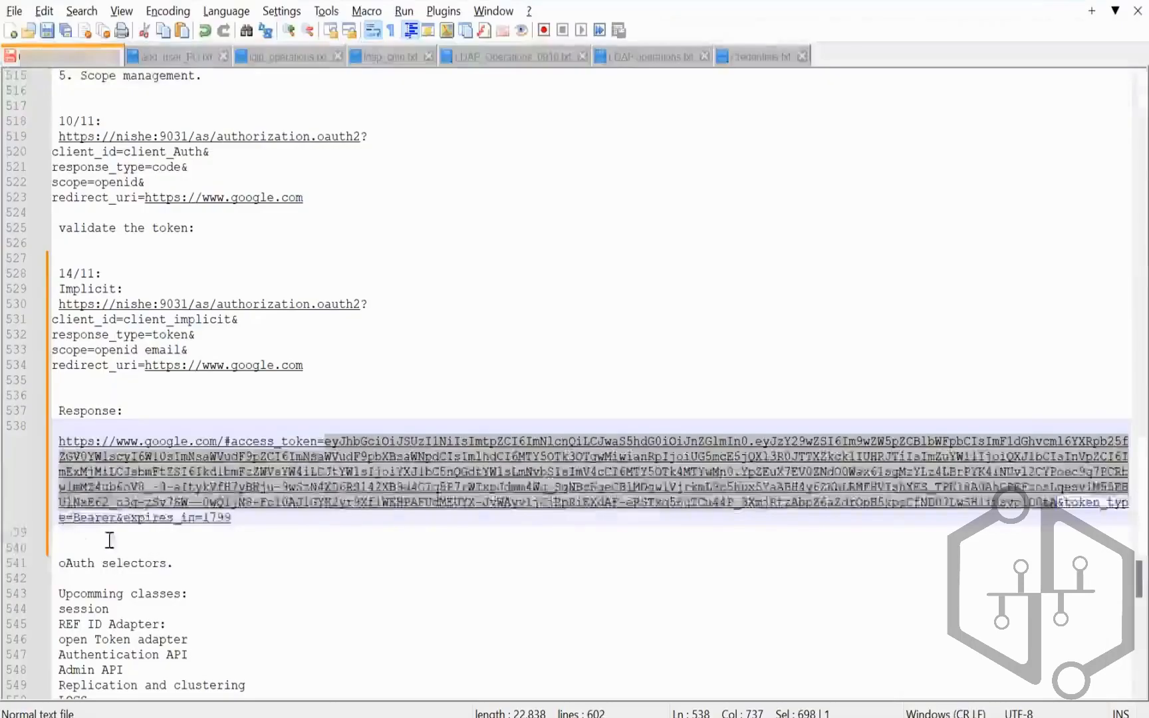
{"action": "left_click", "coordinate": [110, 539]}
{"action": "key", "text": "Return"}
{"action": "key", "text": "Return"}
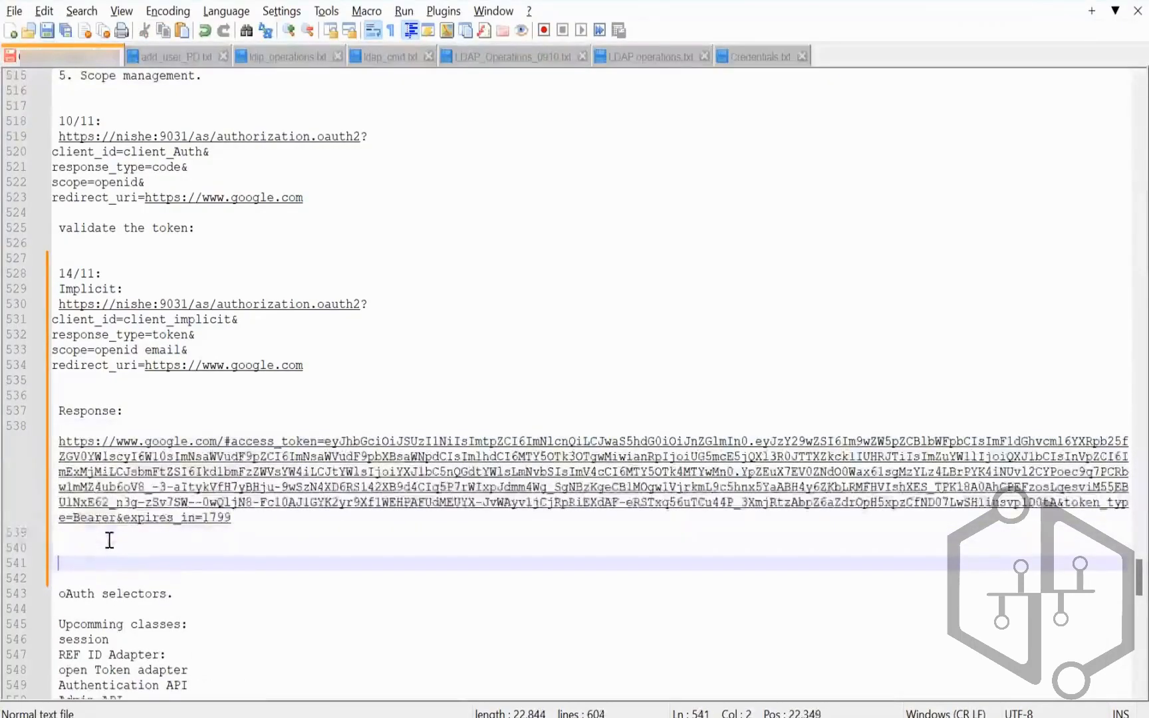
{"action": "type", "text": "Client"}
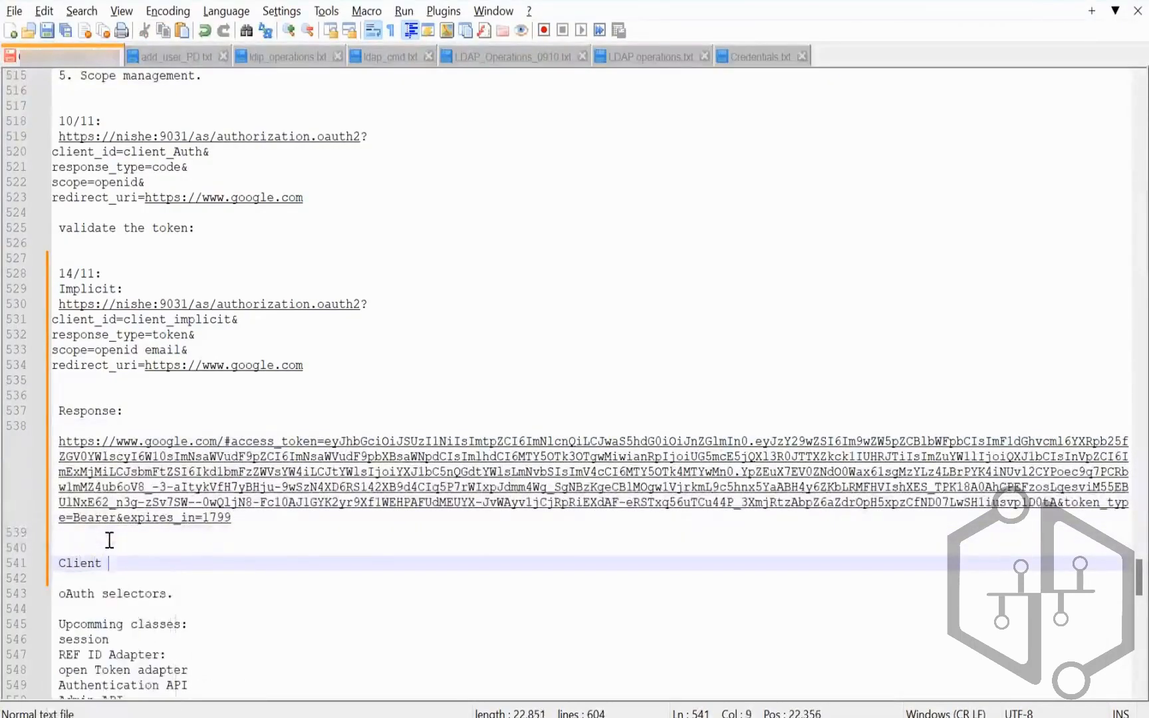
{"action": "type", "text": " credentialo "}
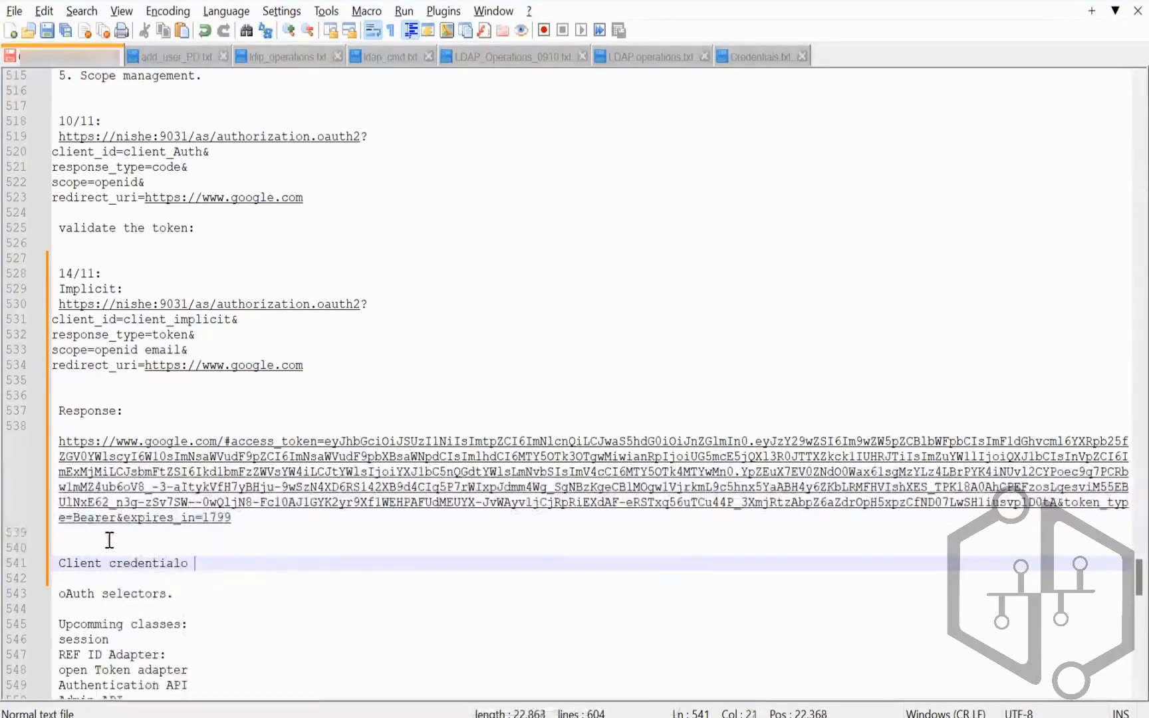
{"action": "type", "text": "GRan"}
{"action": "key", "text": "BackSpace"}
{"action": "key", "text": "BackSpace"}
{"action": "key", "text": "BackSpace"}
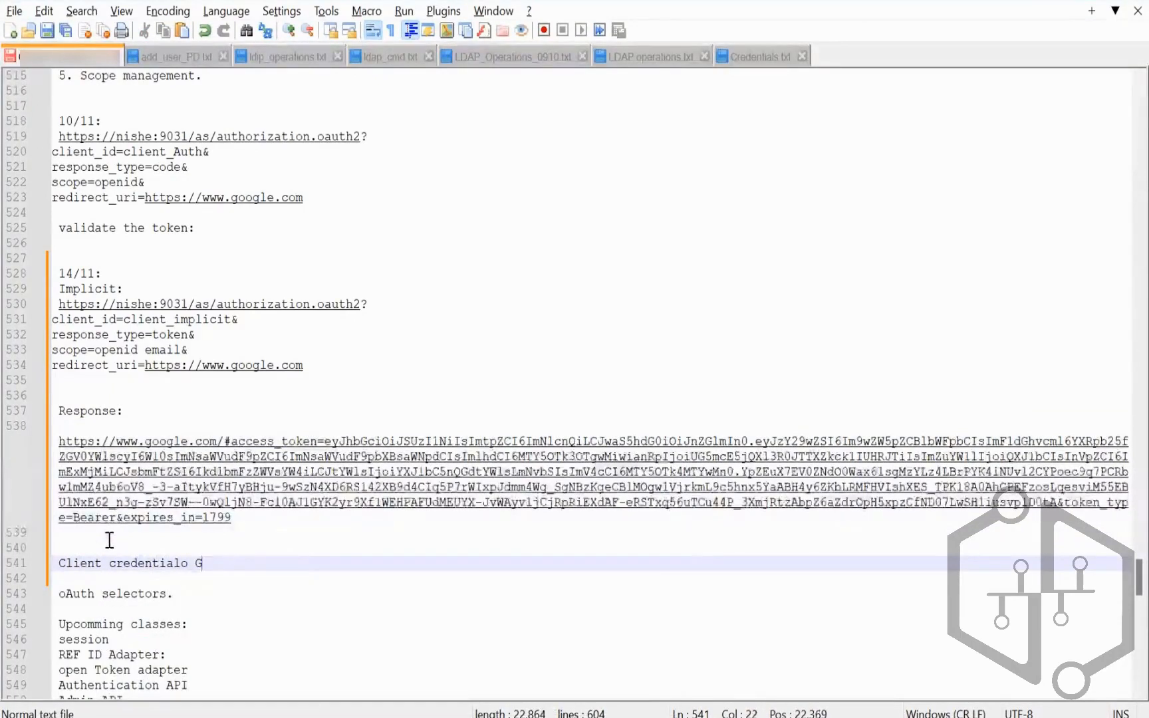
{"action": "type", "text": "rant type"}
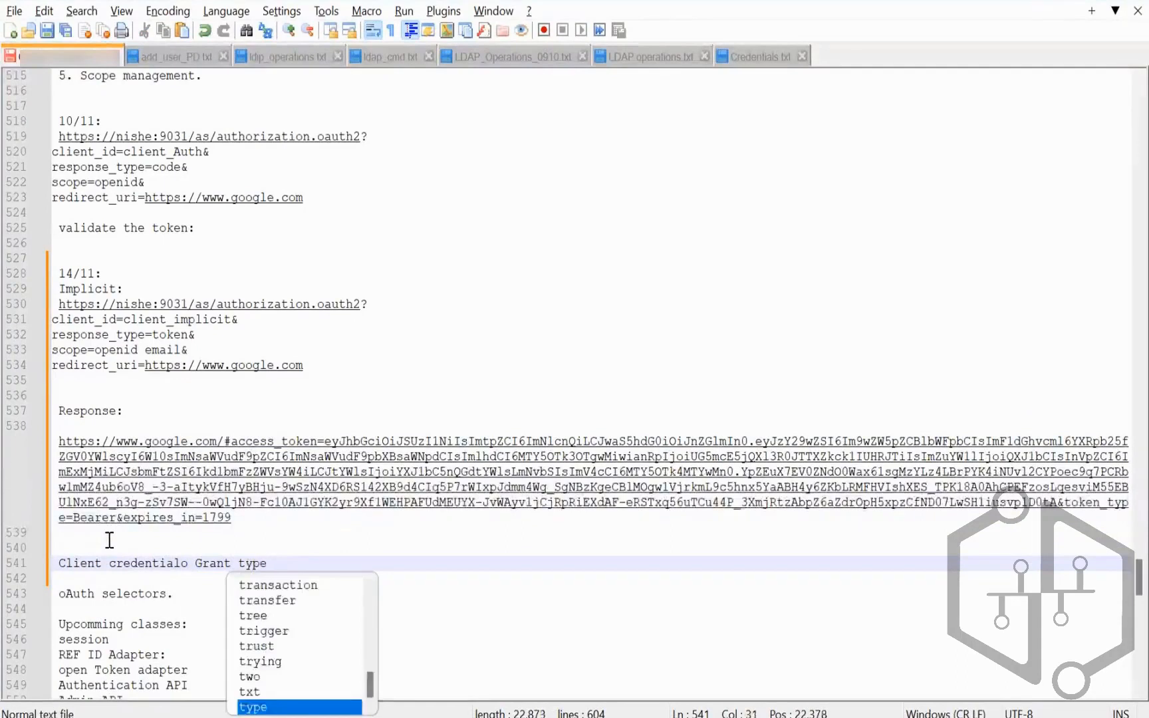
{"action": "type", "text": ":"}
{"action": "key", "text": "Return"}
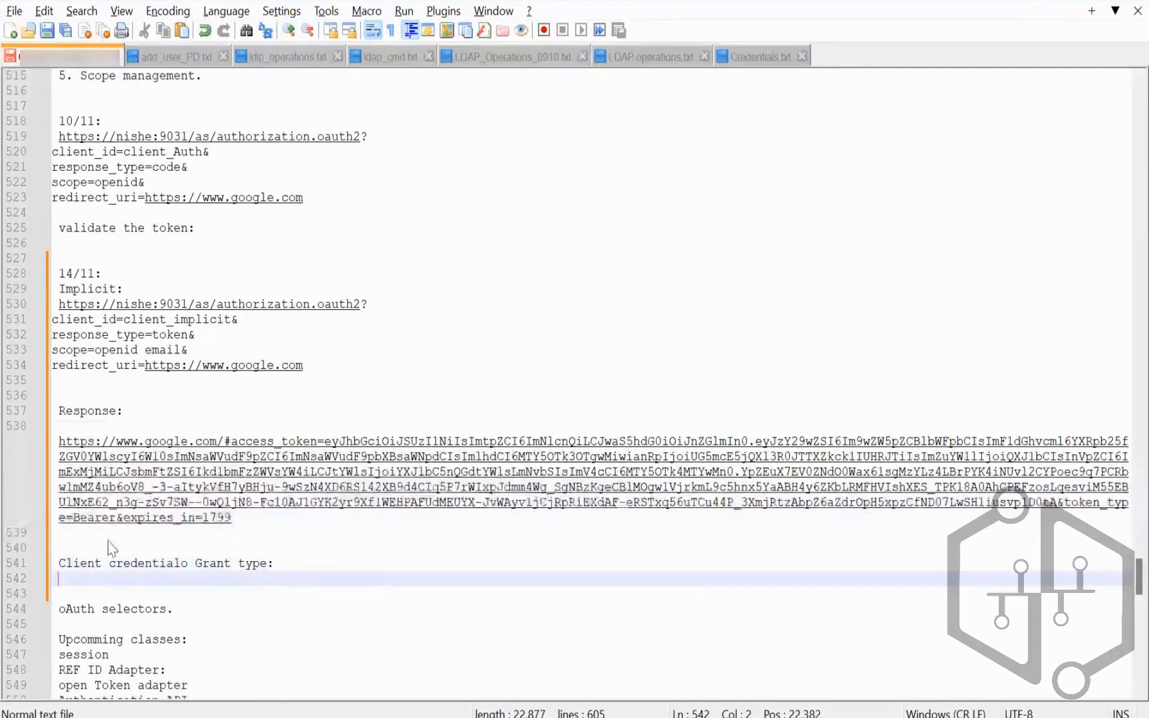
Step: Note 'client ID, client secret and grant type=client_credential' and save the file
{"action": "type", "text": "client ID,"}
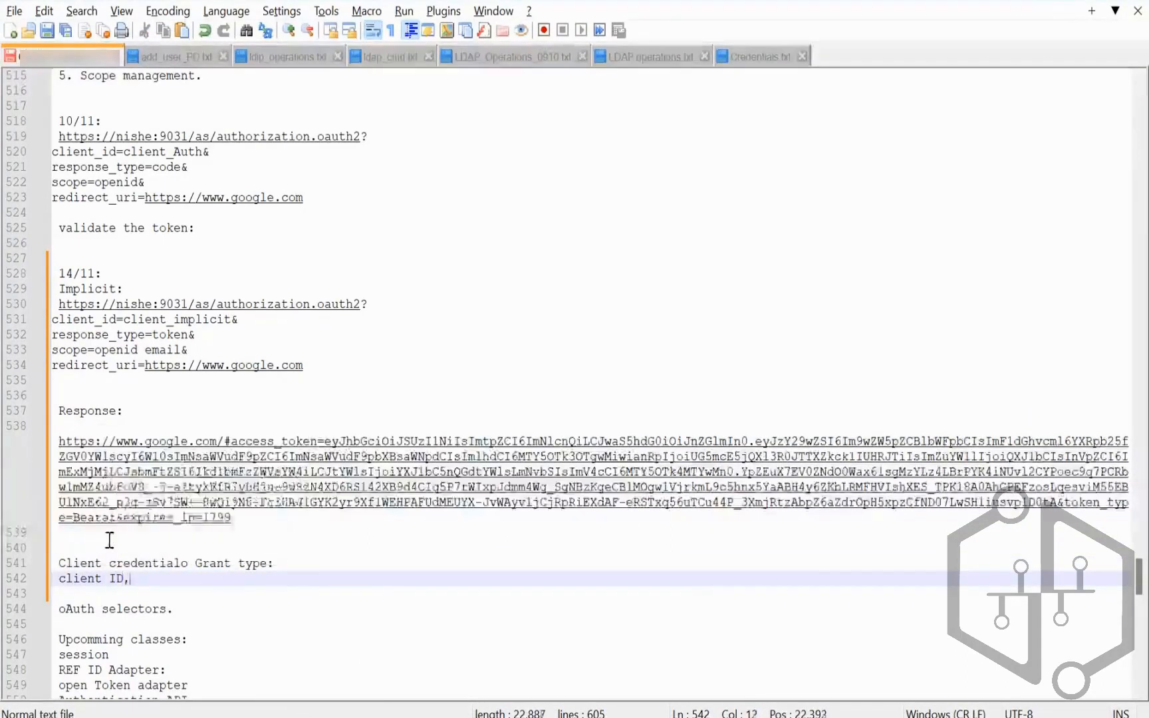
{"action": "type", "text": " cleint"}
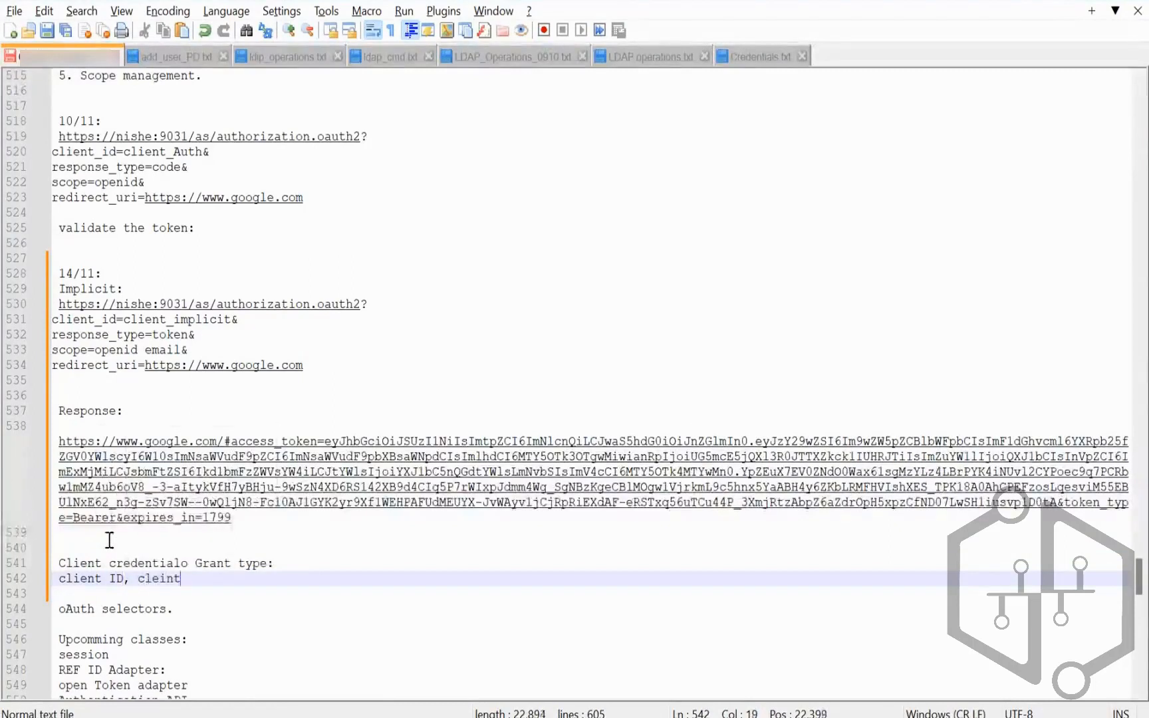
{"action": "key", "text": "BackSpace"}
{"action": "key", "text": "BackSpace"}
{"action": "key", "text": "BackSpace"}
{"action": "key", "text": "BackSpace"}
{"action": "type", "text": "ient "}
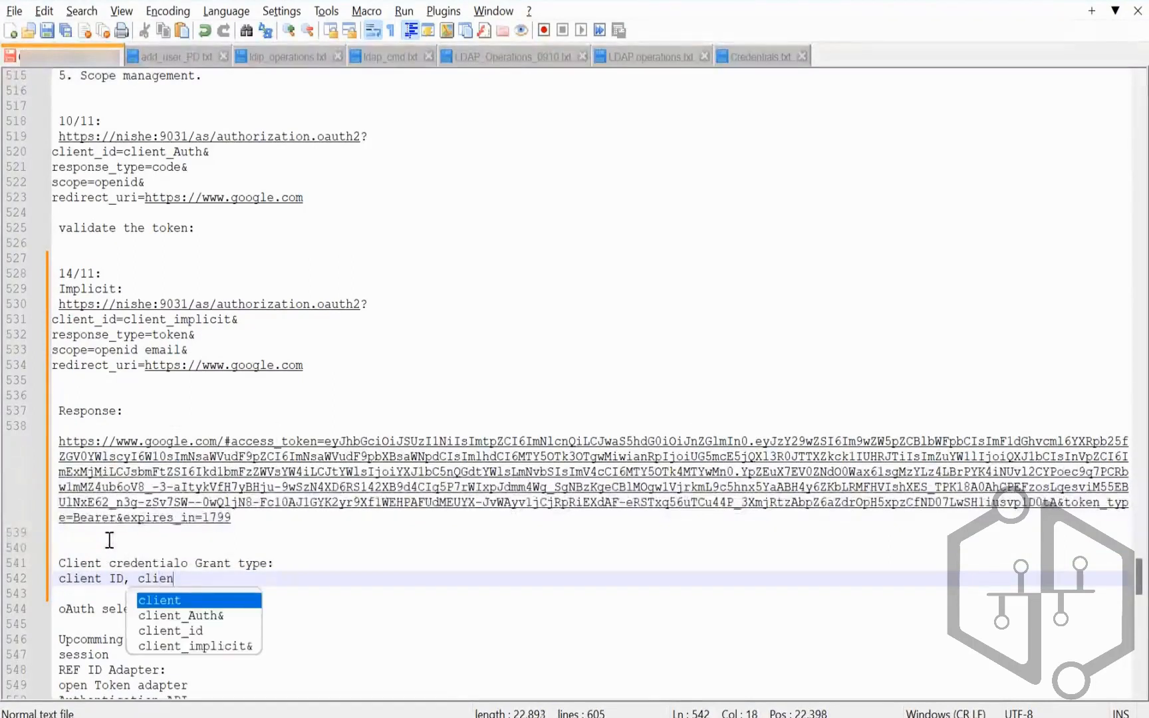
{"action": "type", "text": "secret a"}
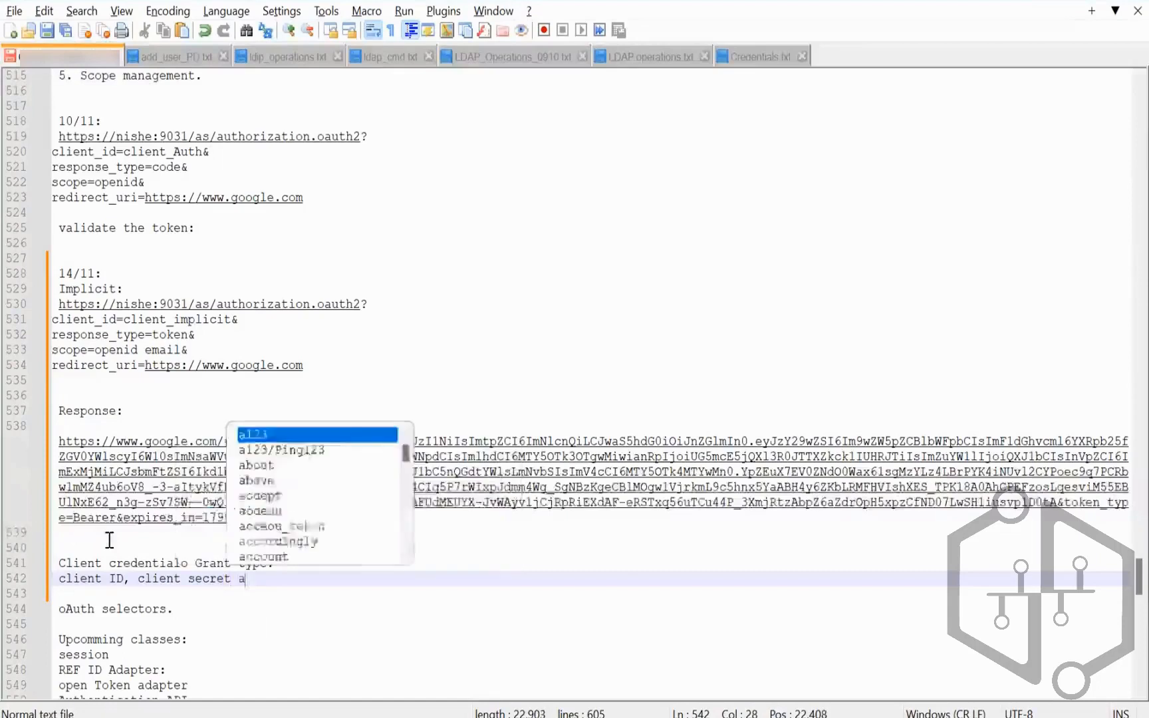
{"action": "type", "text": "nd grant type"}
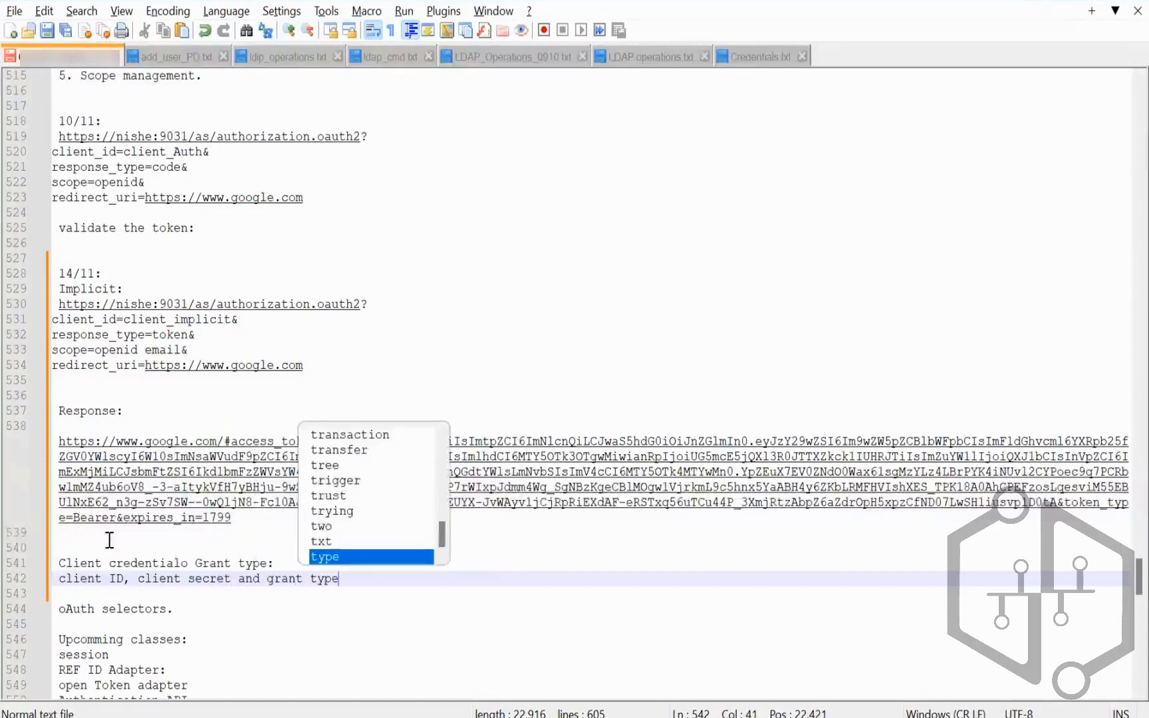
{"action": "type", "text": "=client_"}
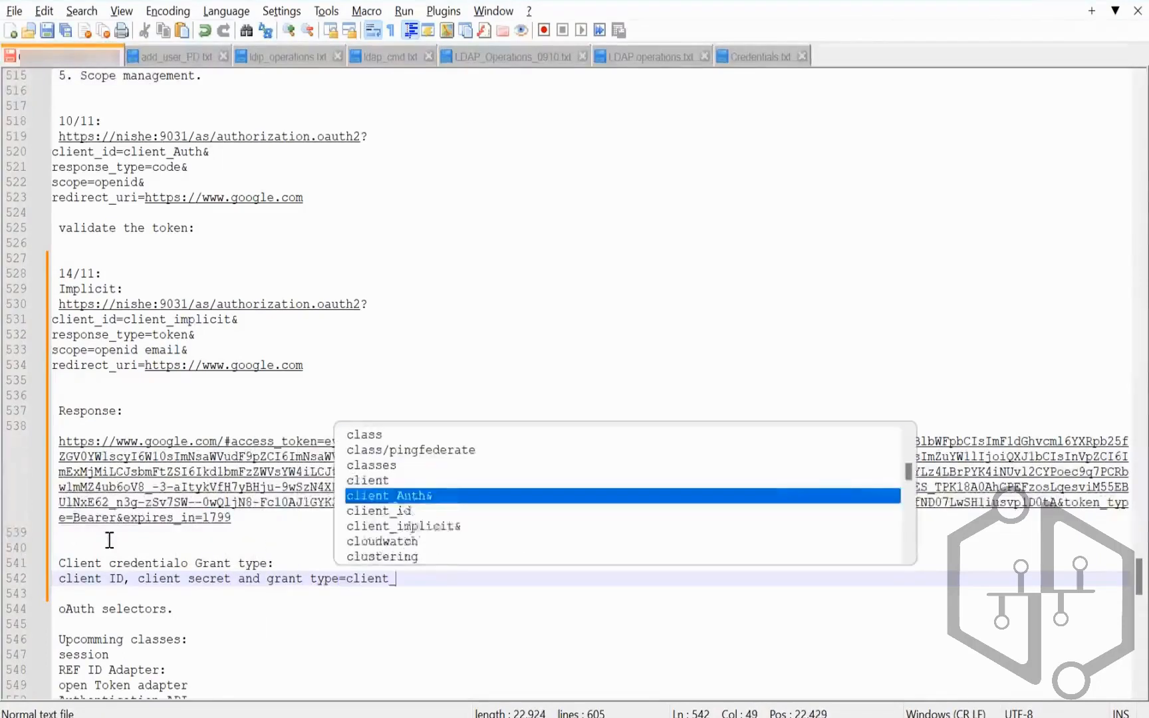
{"action": "type", "text": "crede"}
{"action": "type", "text": "al"}
{"action": "key", "text": "ctrl+s"}
{"action": "key", "text": "alt+Tab"}
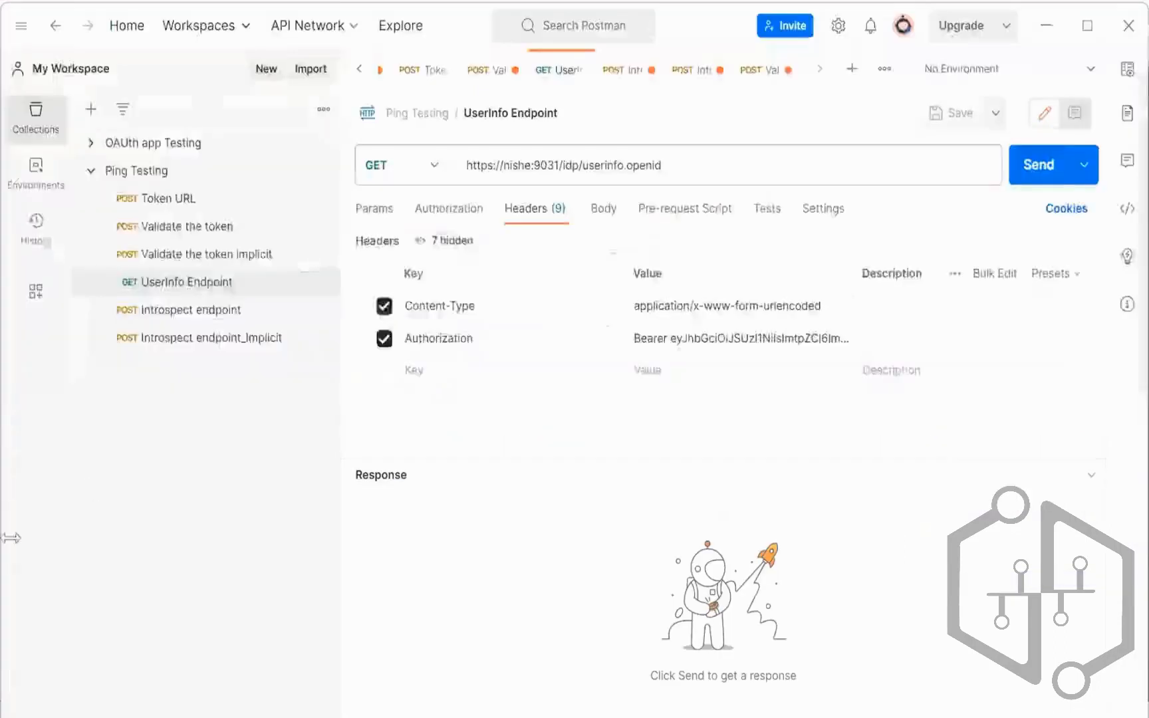
Step: Open Access Token Management in PingFederate and check where AccessToken2 is used
{"action": "key", "text": "alt+Tab"}
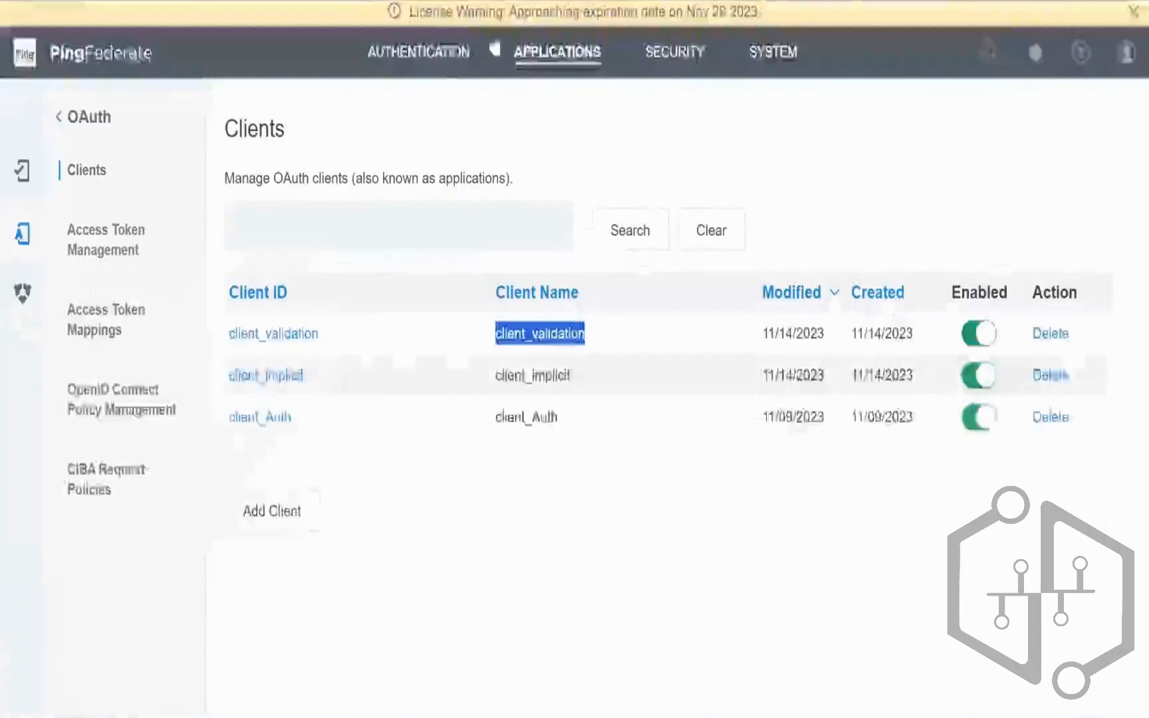
{"action": "left_click", "coordinate": [432, 69]}
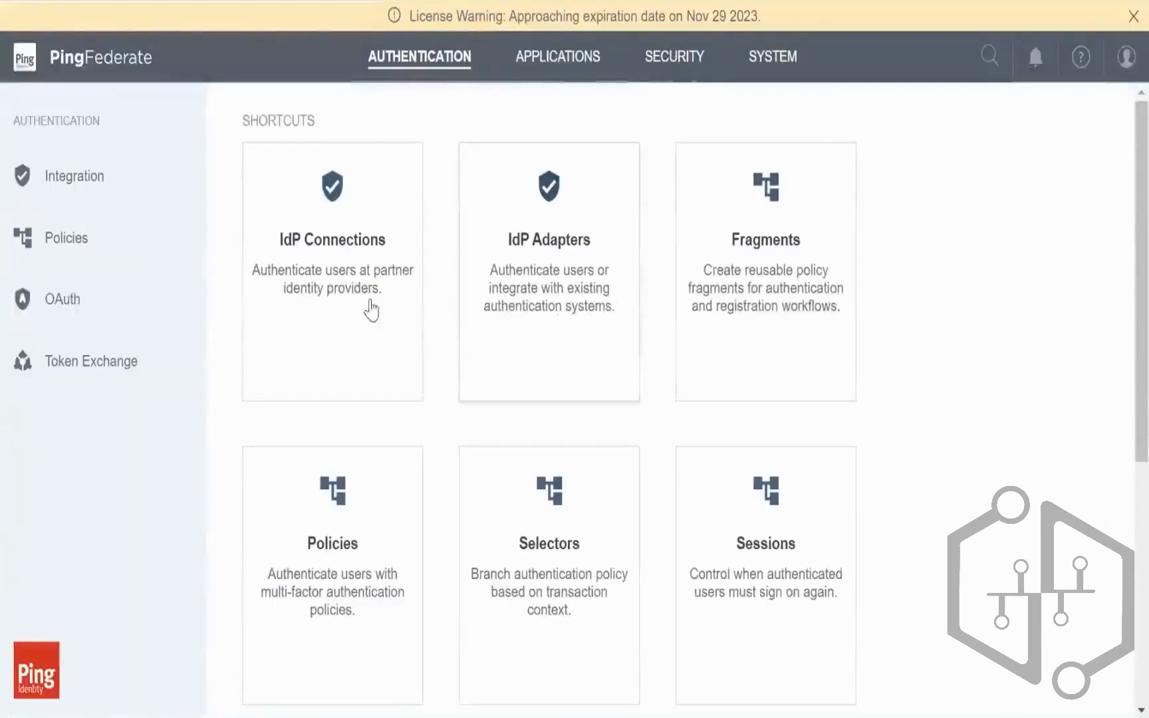
{"action": "left_click", "coordinate": [562, 64]}
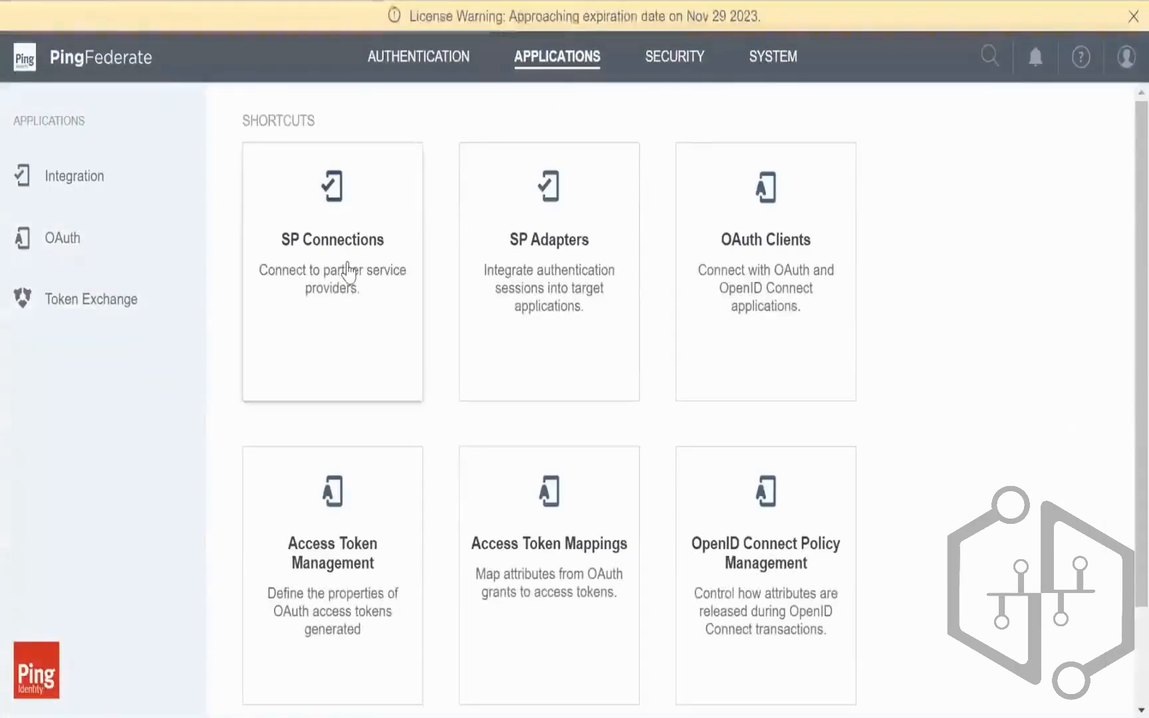
{"action": "scroll", "coordinate": [399, 256], "scroll_direction": "down", "scroll_amount": 3}
{"action": "left_click", "coordinate": [389, 471]}
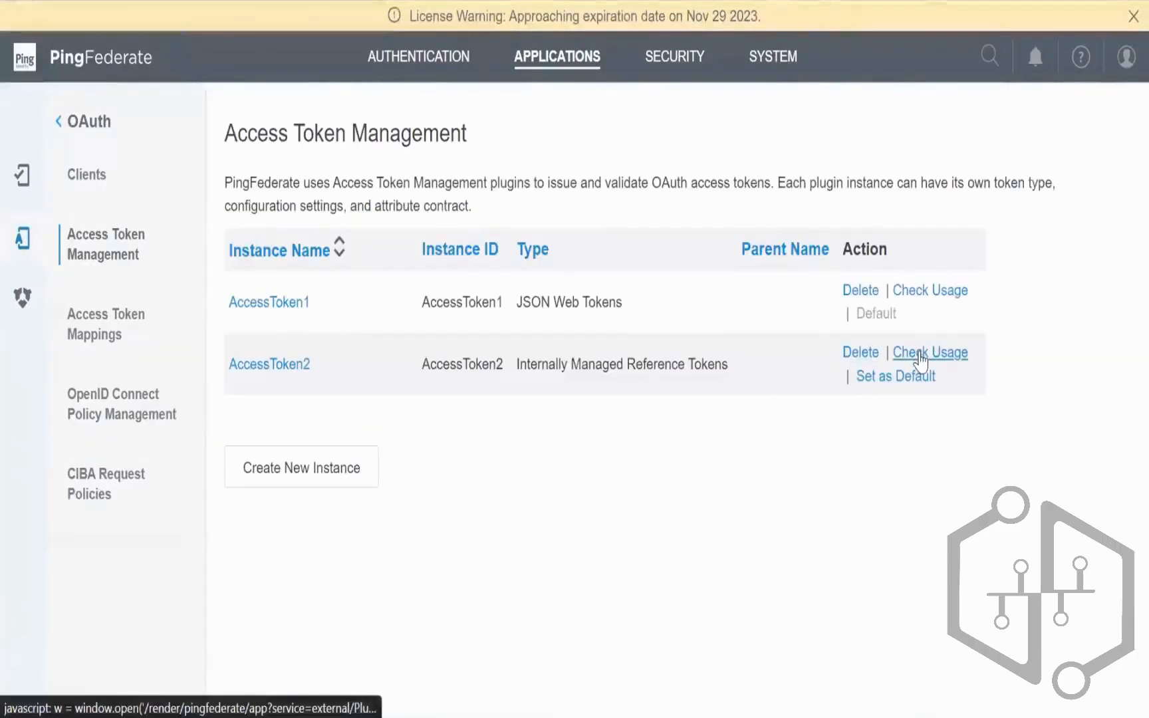
{"action": "left_click", "coordinate": [920, 359]}
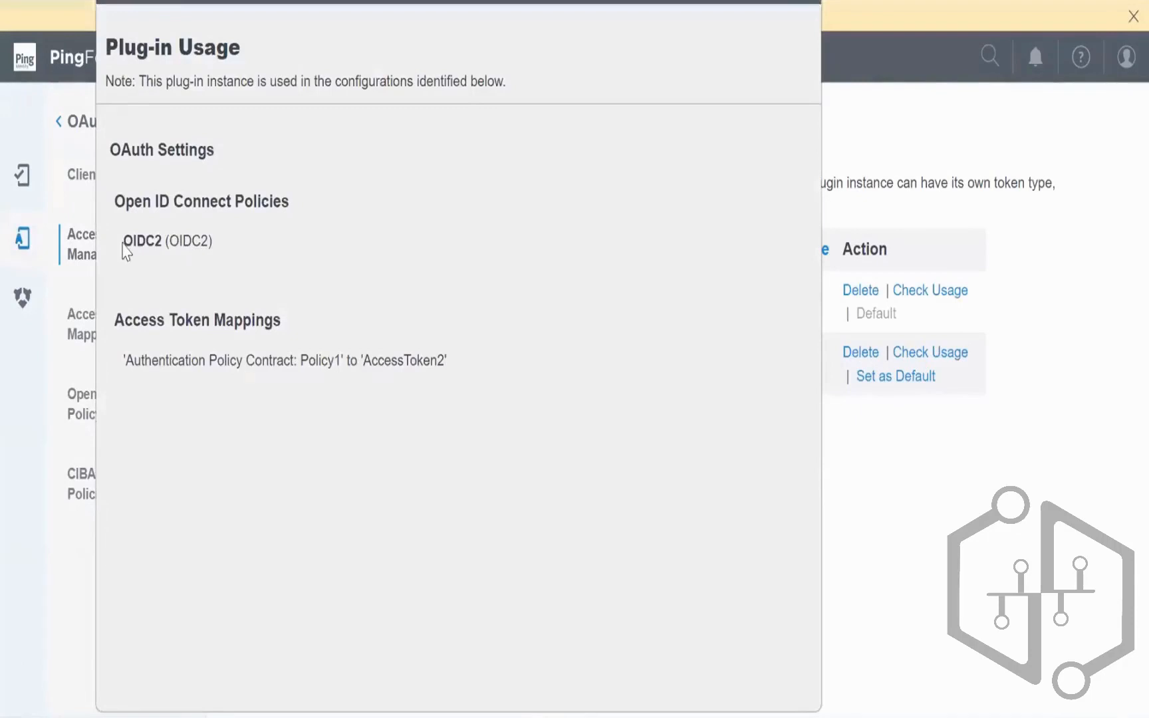
Step: Review AccessToken2's usage: OIDC2 policy, Access Token Mappings, Internally Managed Reference Tokens type
{"action": "left_click_drag", "start_coordinate": [123, 244], "coordinate": [240, 251]}
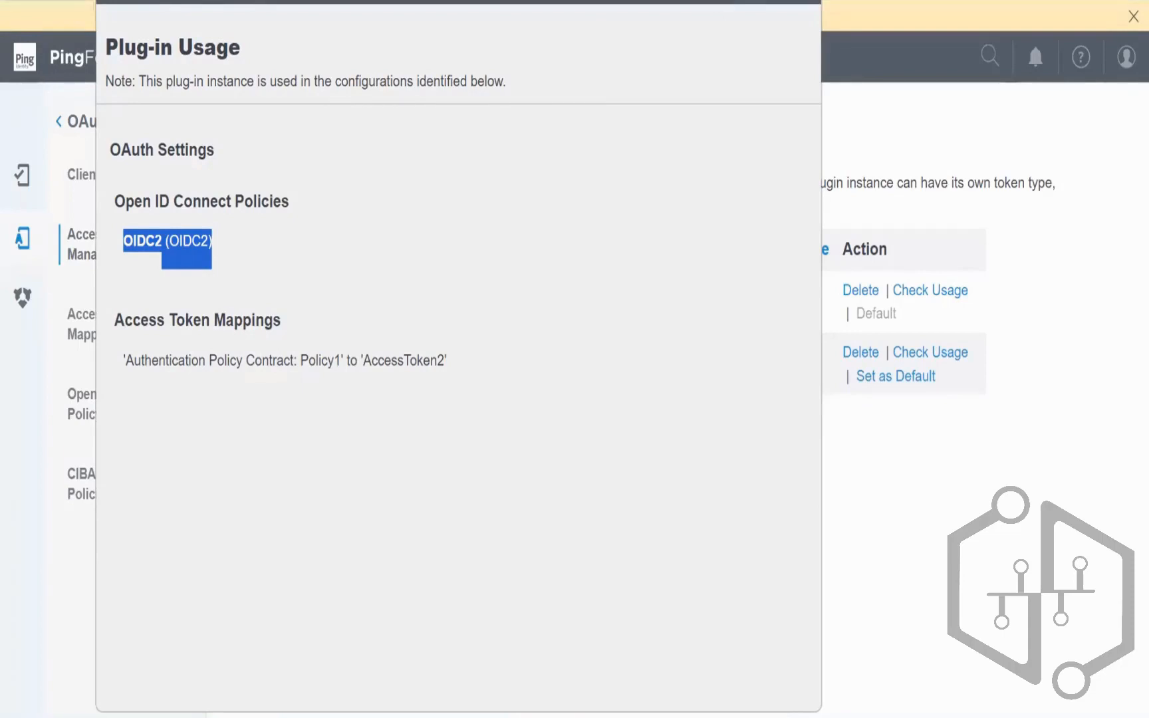
{"action": "left_click_drag", "start_coordinate": [115, 202], "coordinate": [300, 192]}
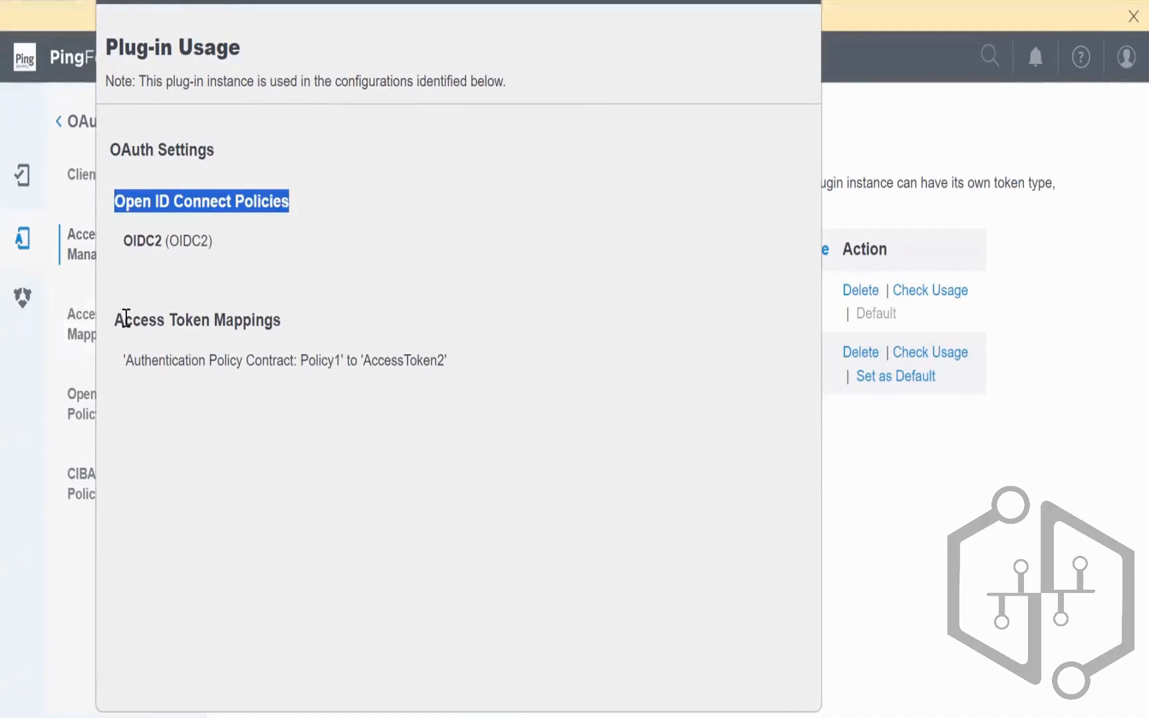
{"action": "left_click_drag", "start_coordinate": [108, 319], "coordinate": [337, 337]}
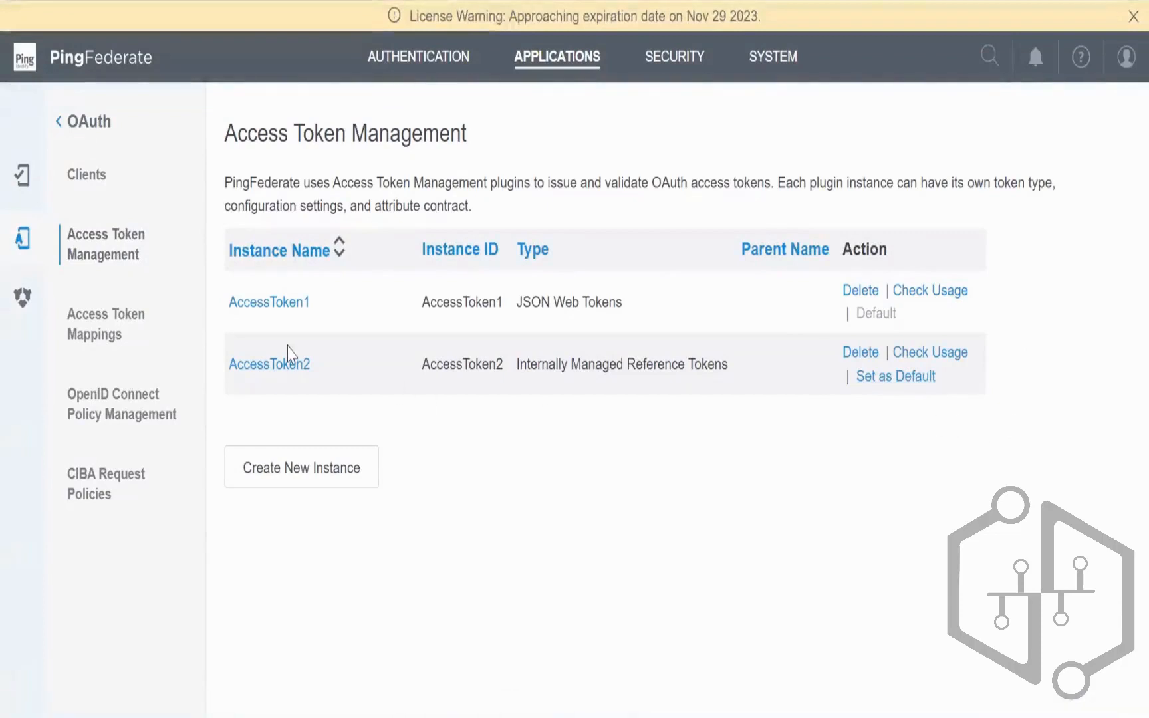
{"action": "left_click_drag", "start_coordinate": [300, 359], "coordinate": [228, 366]}
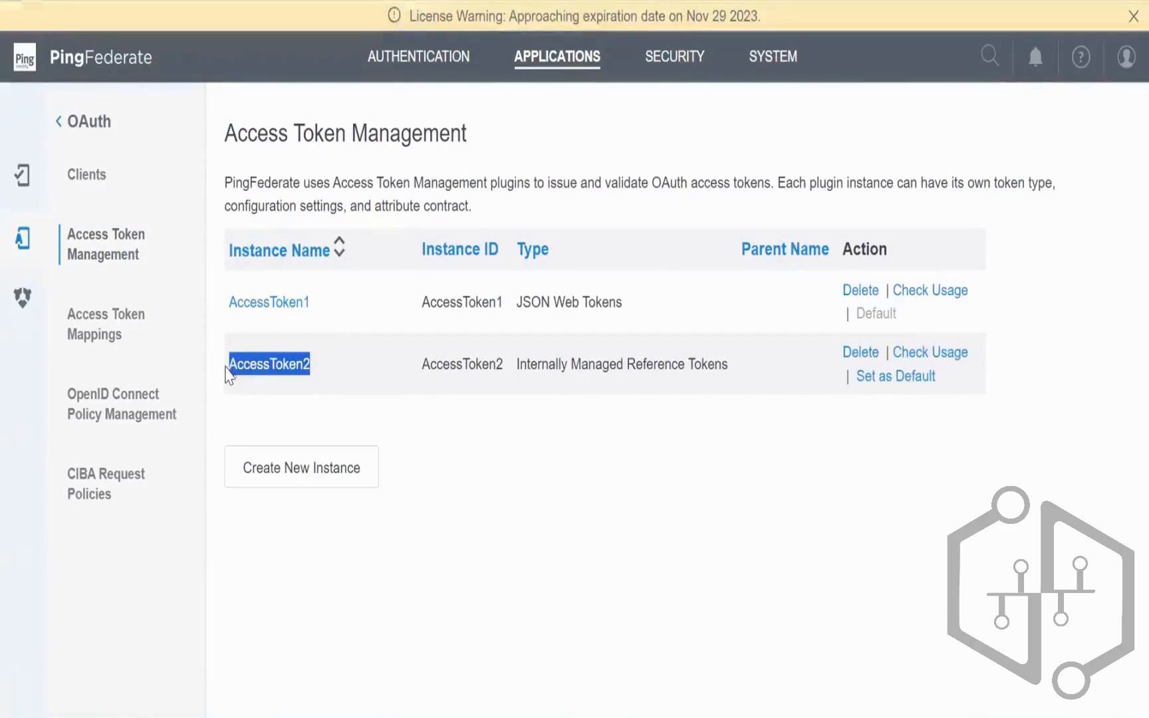
{"action": "left_click_drag", "start_coordinate": [521, 361], "coordinate": [743, 367]}
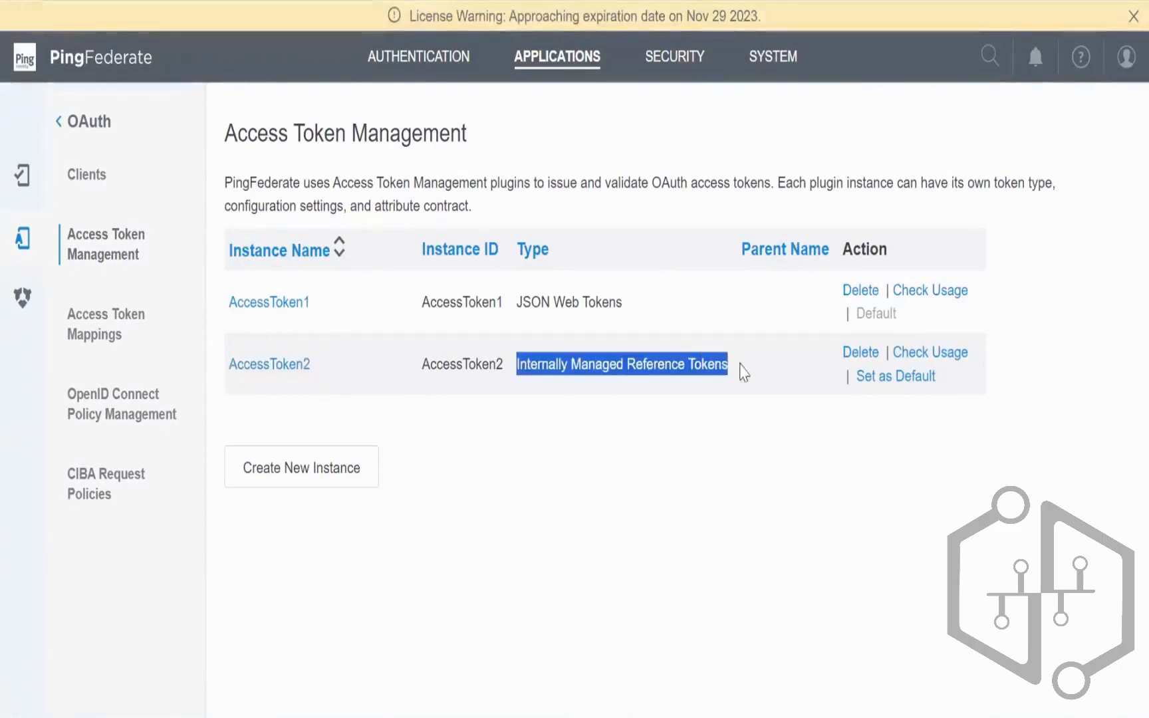
{"action": "key", "text": "alt+Tab"}
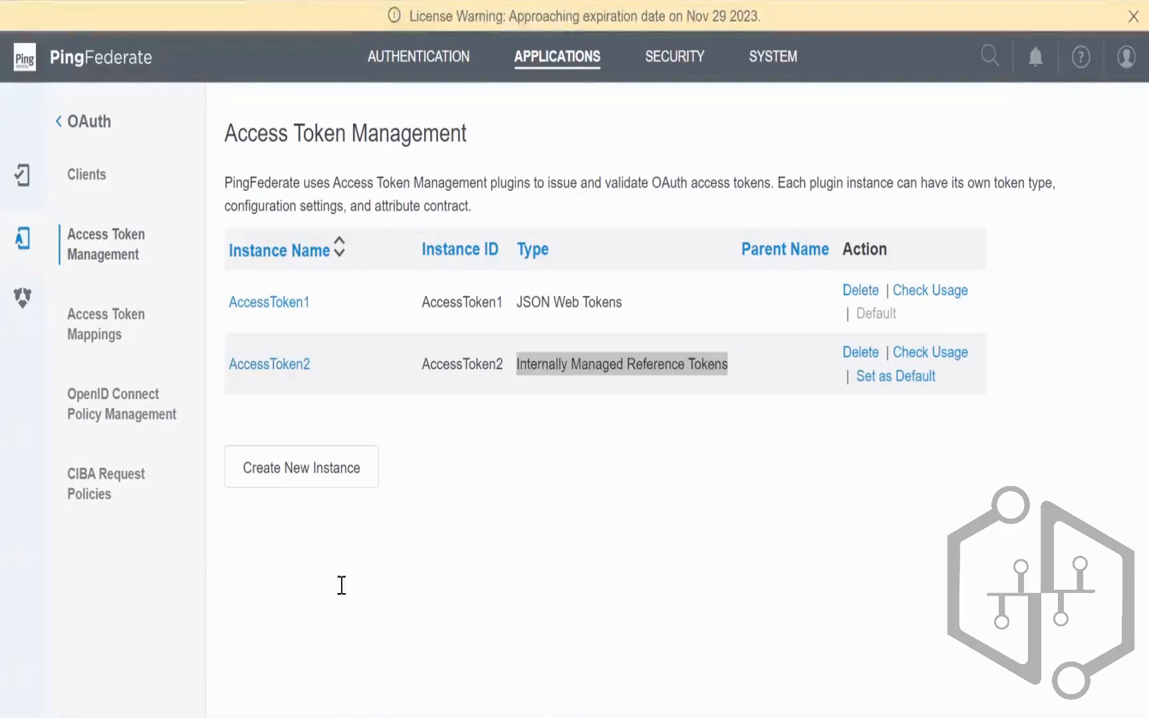
{"action": "key", "text": "alt+Tab"}
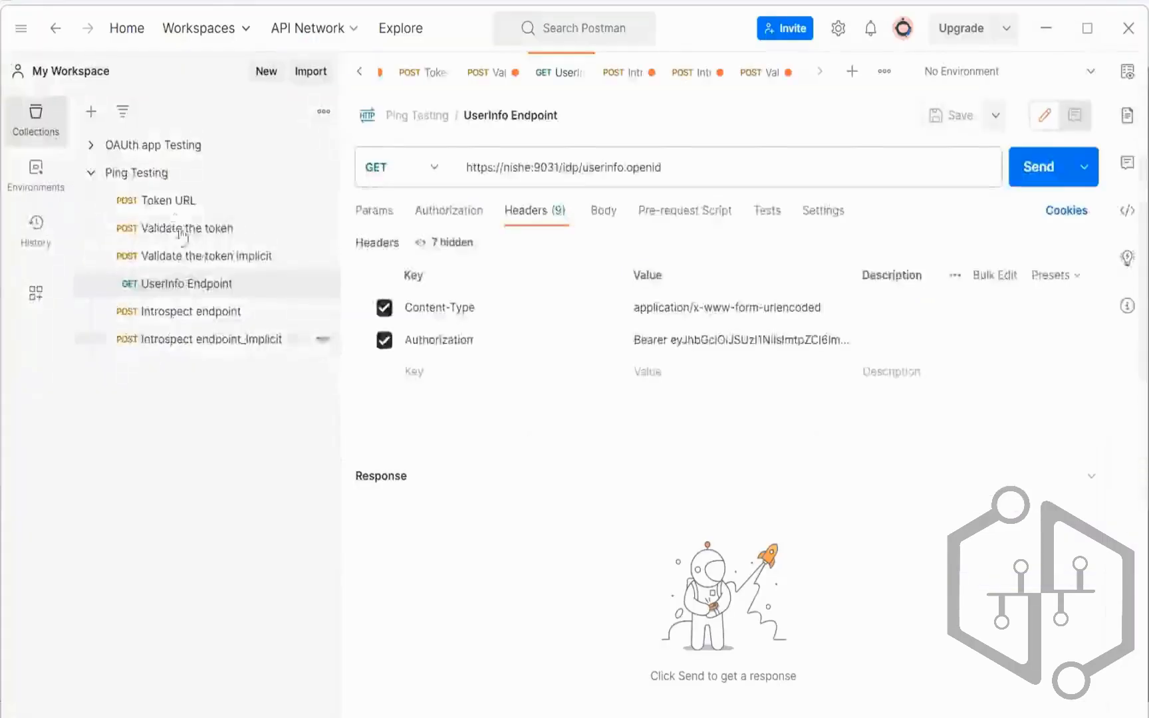
Step: Open the Token URL request and enlarge the request area to show all its body rows
{"action": "left_click", "coordinate": [168, 200]}
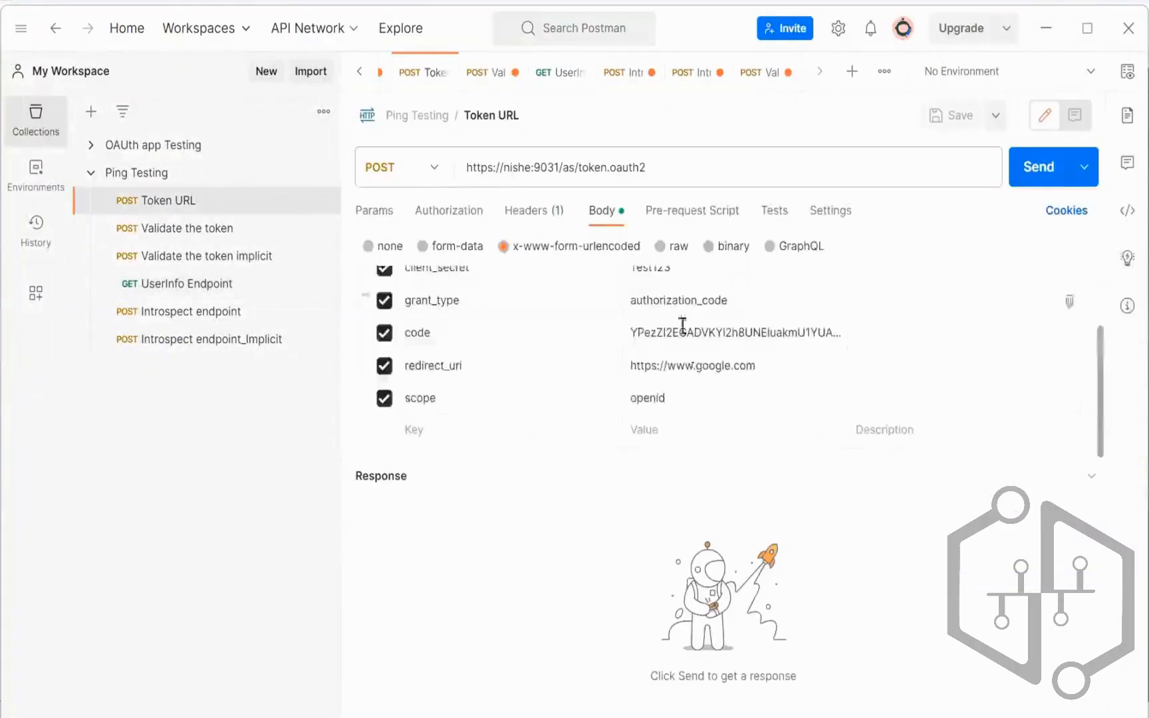
{"action": "left_click_drag", "start_coordinate": [693, 457], "coordinate": [692, 574]}
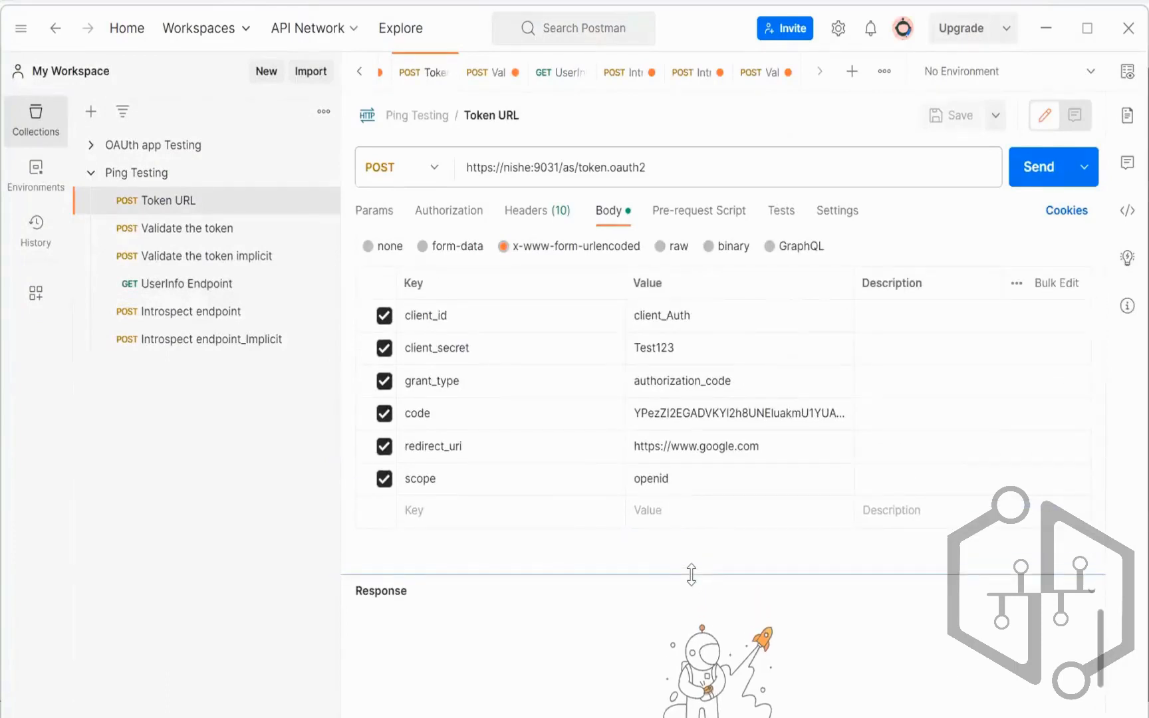
{"action": "left_click_drag", "start_coordinate": [687, 573], "coordinate": [687, 570]}
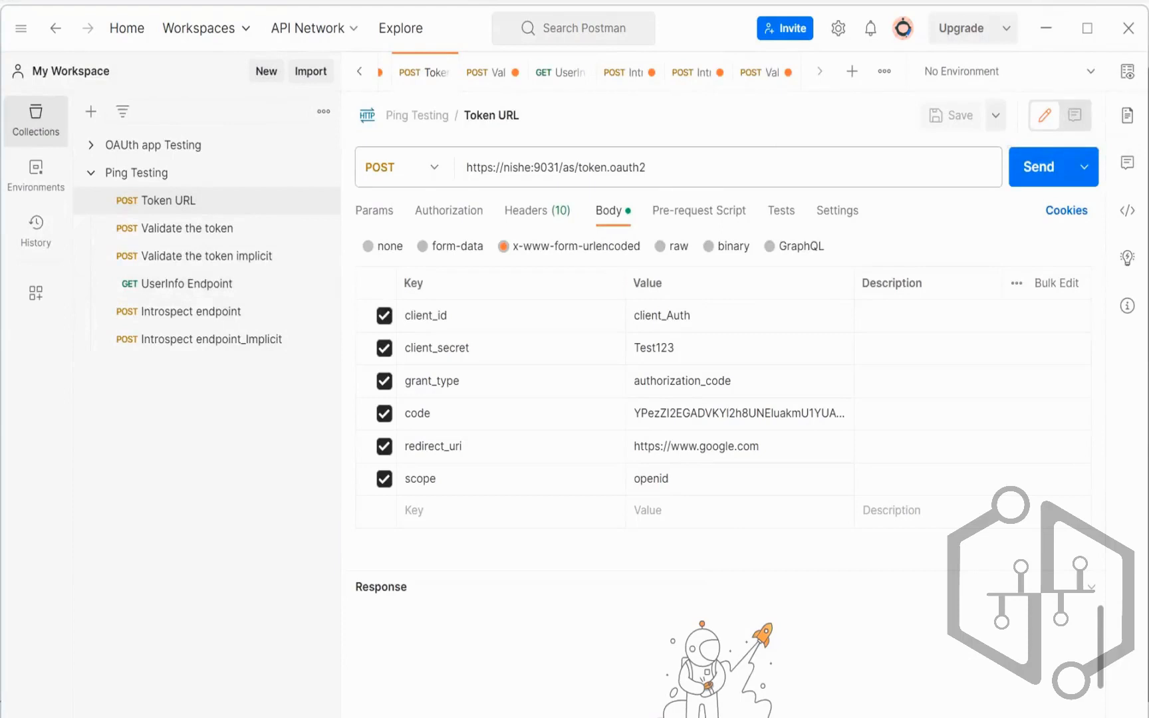
{"action": "key", "text": "alt+Tab"}
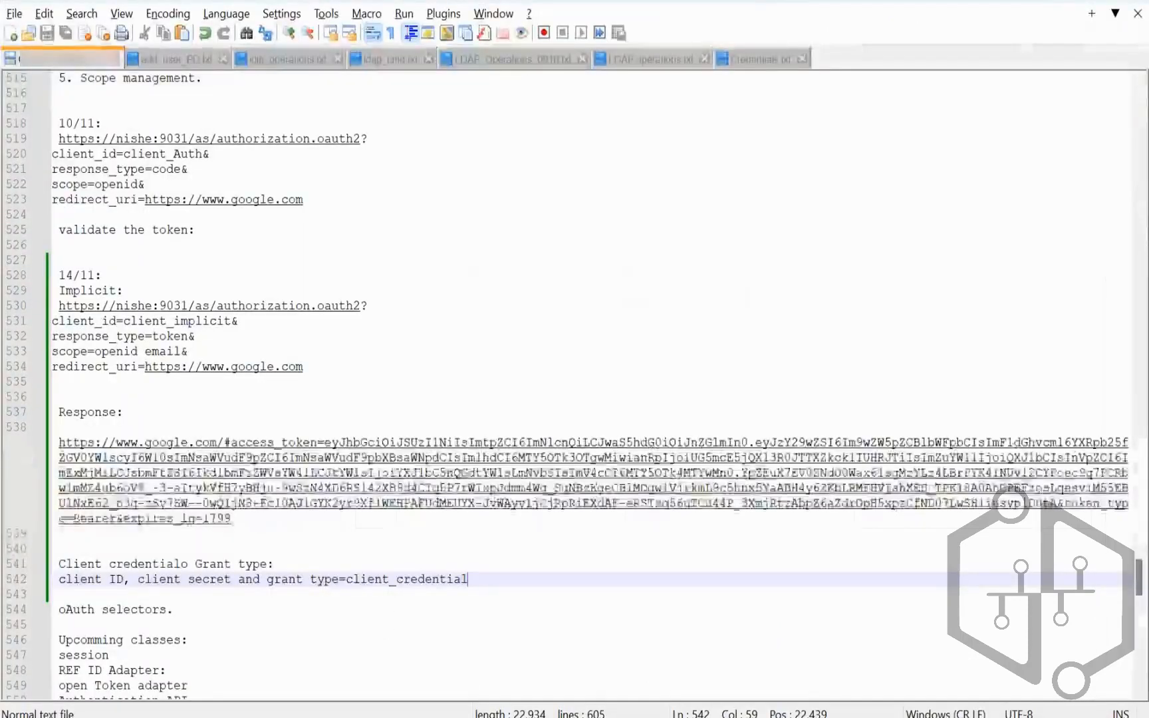
Step: Open client_implicit and make AccessToken2 its default access token manager
{"action": "left_click", "coordinate": [545, 715]}
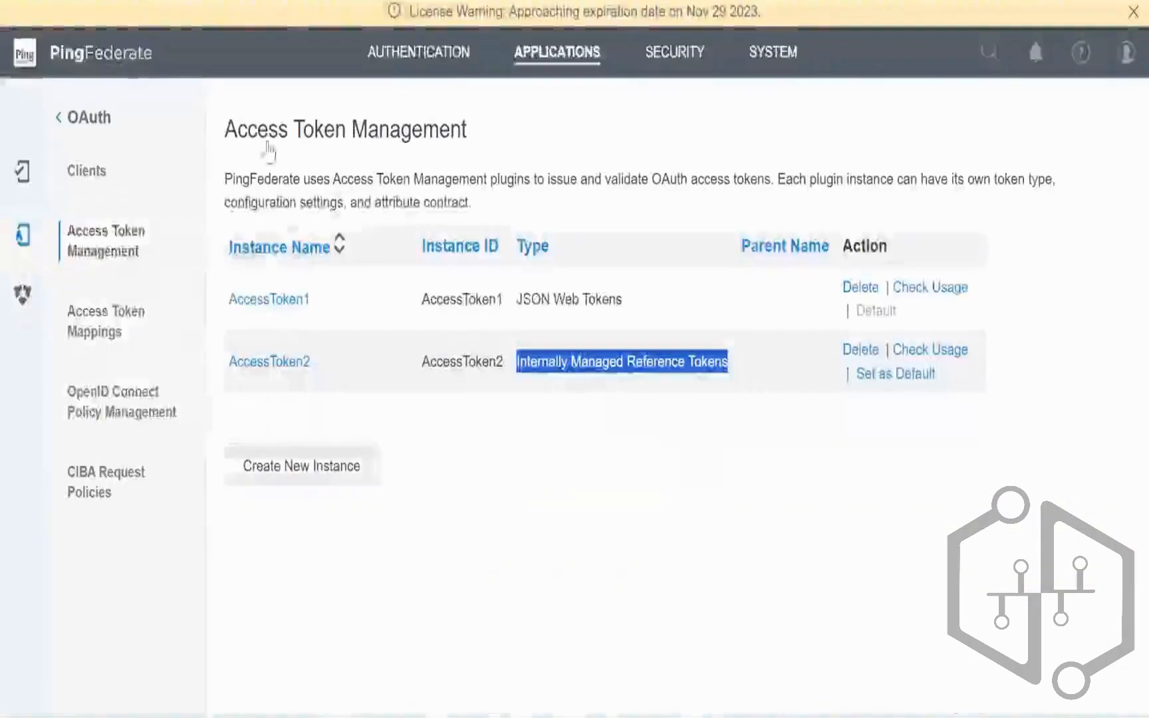
{"action": "left_click", "coordinate": [144, 194]}
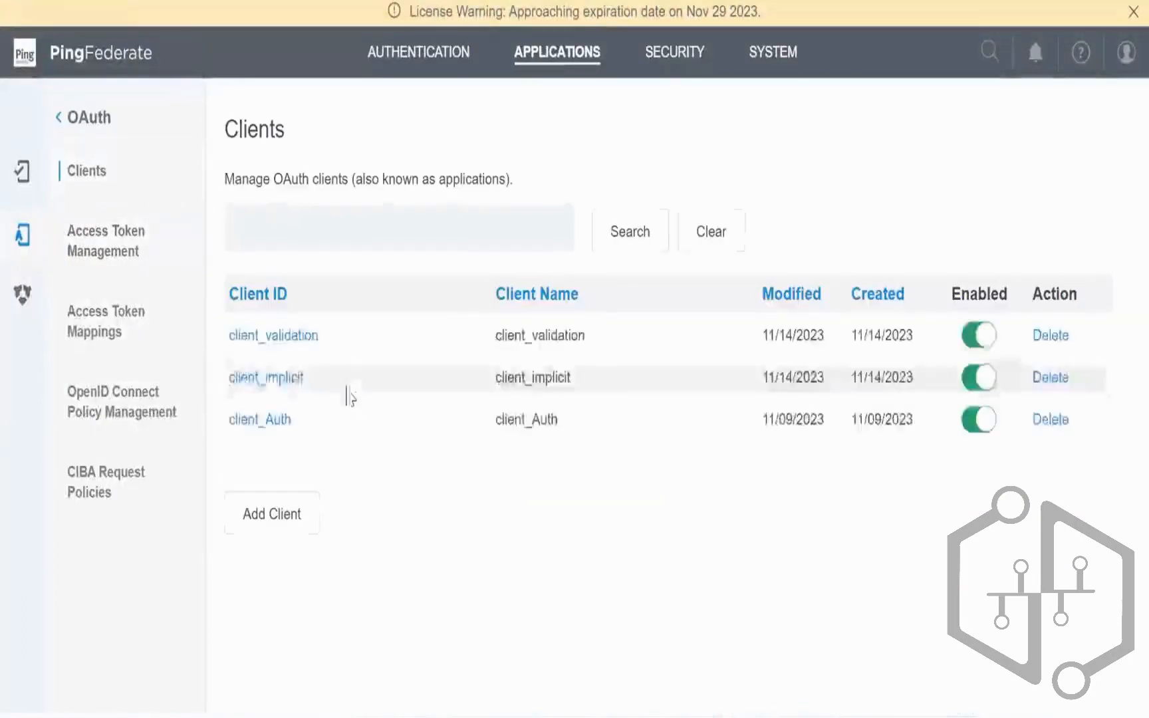
{"action": "left_click", "coordinate": [269, 379]}
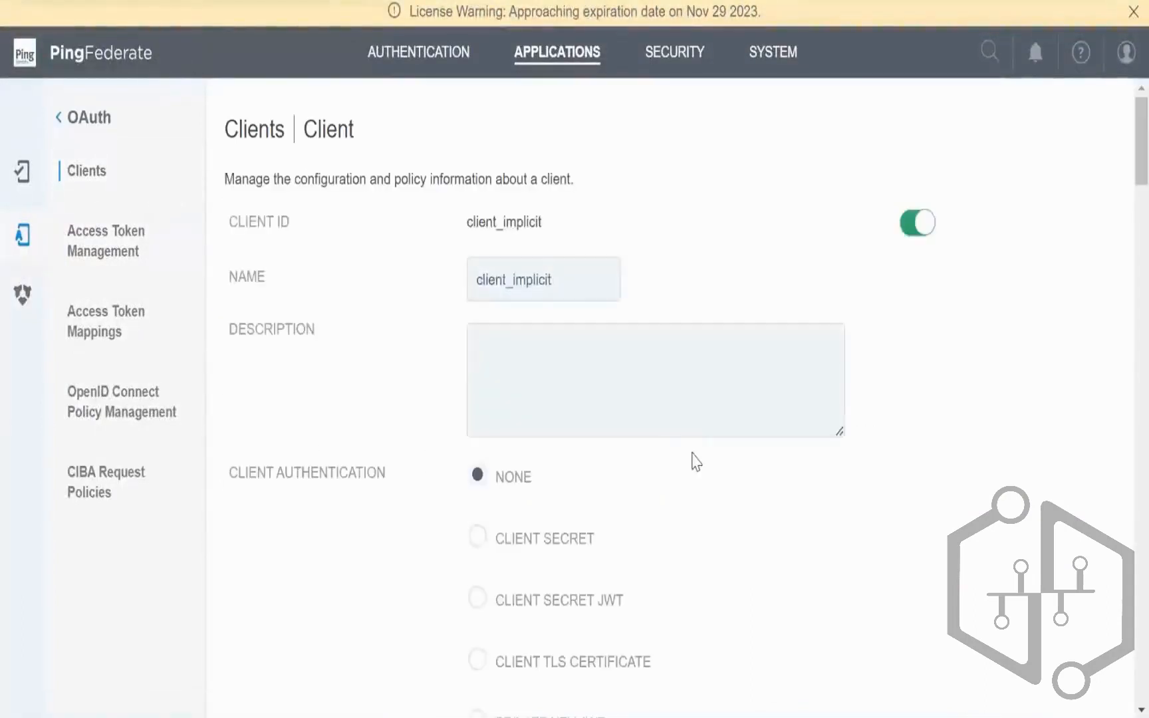
{"action": "scroll", "coordinate": [705, 466], "scroll_direction": "down", "scroll_amount": 5}
{"action": "scroll", "coordinate": [719, 470], "scroll_direction": "down", "scroll_amount": 10}
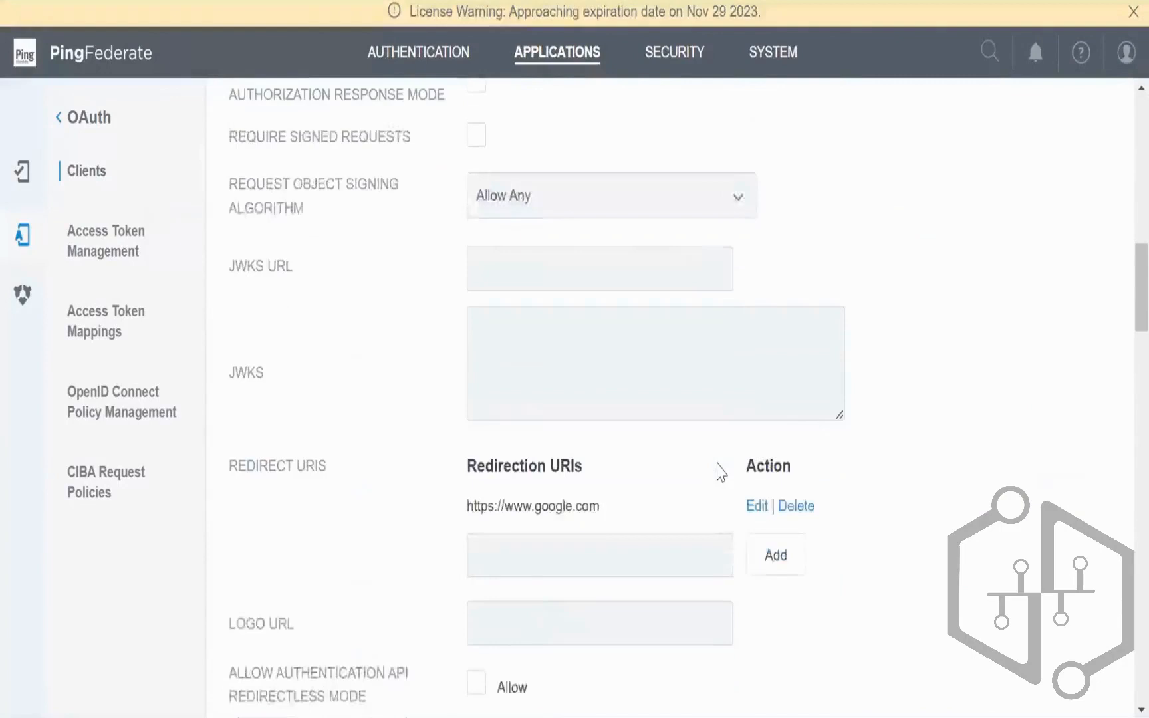
{"action": "scroll", "coordinate": [664, 505], "scroll_direction": "down", "scroll_amount": 6}
{"action": "scroll", "coordinate": [618, 531], "scroll_direction": "down", "scroll_amount": 5}
{"action": "left_click", "coordinate": [548, 579]}
{"action": "left_click", "coordinate": [533, 648]}
Step: Set client_implicit's OpenID Connect policy to OIDC2
{"action": "scroll", "coordinate": [808, 598], "scroll_direction": "down", "scroll_amount": 15}
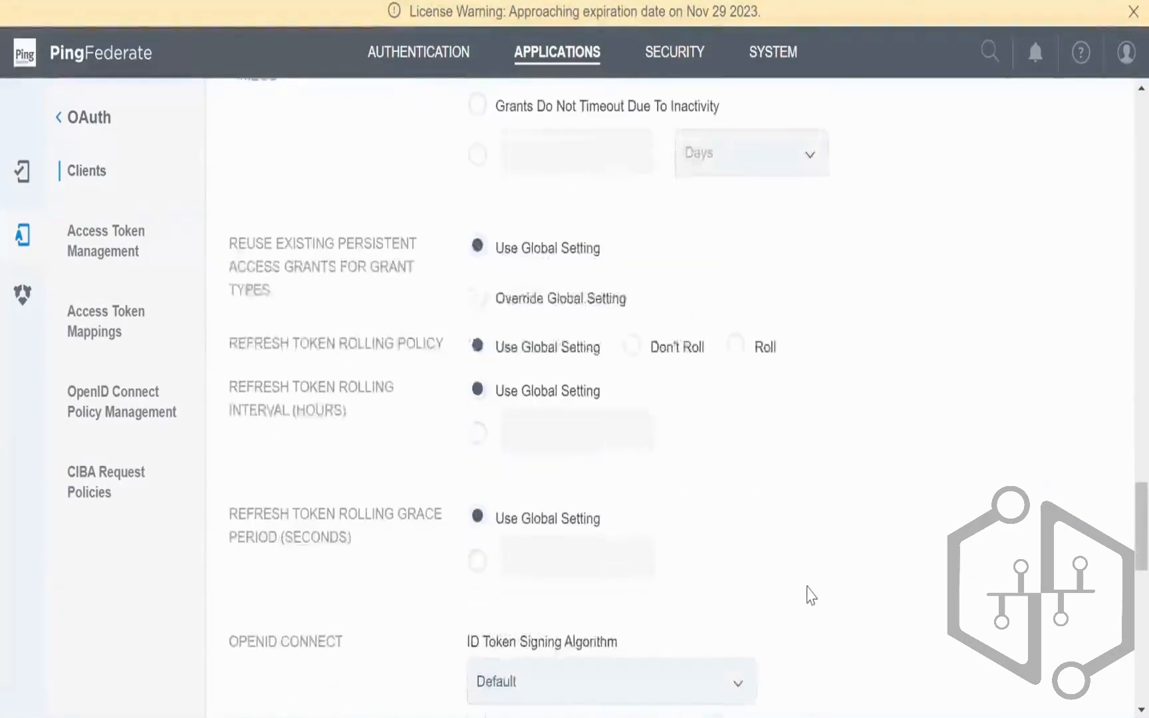
{"action": "scroll", "coordinate": [809, 595], "scroll_direction": "down", "scroll_amount": 3}
{"action": "left_click", "coordinate": [598, 465]}
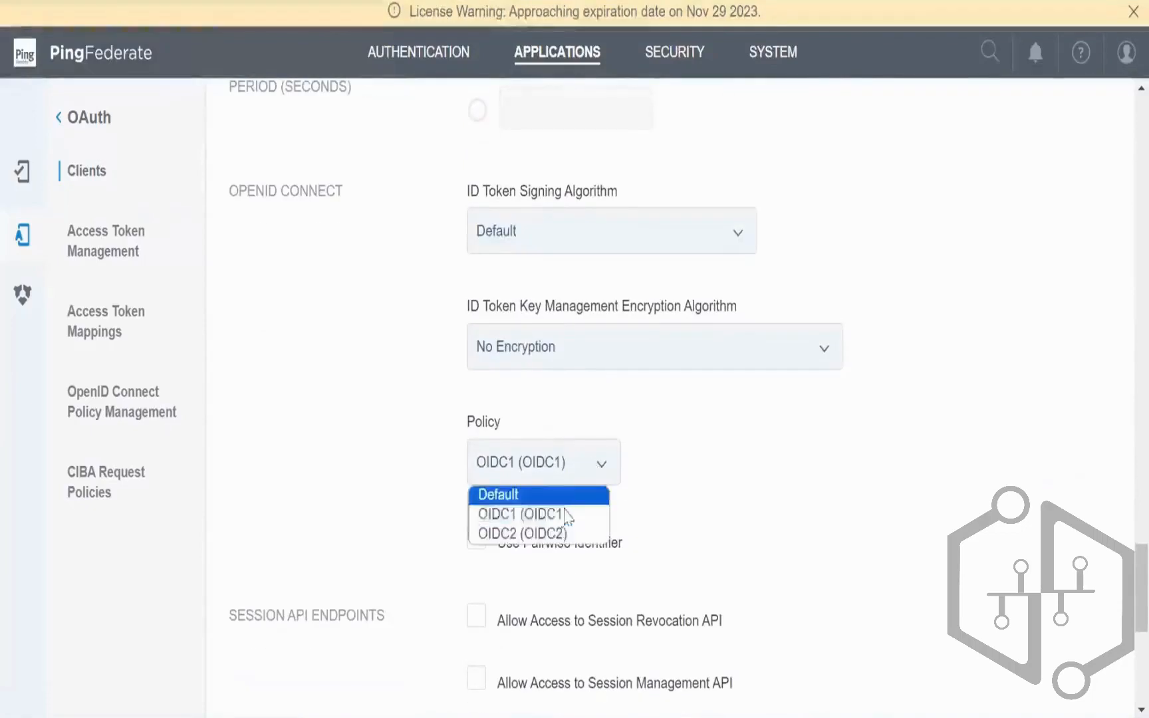
{"action": "left_click", "coordinate": [555, 533]}
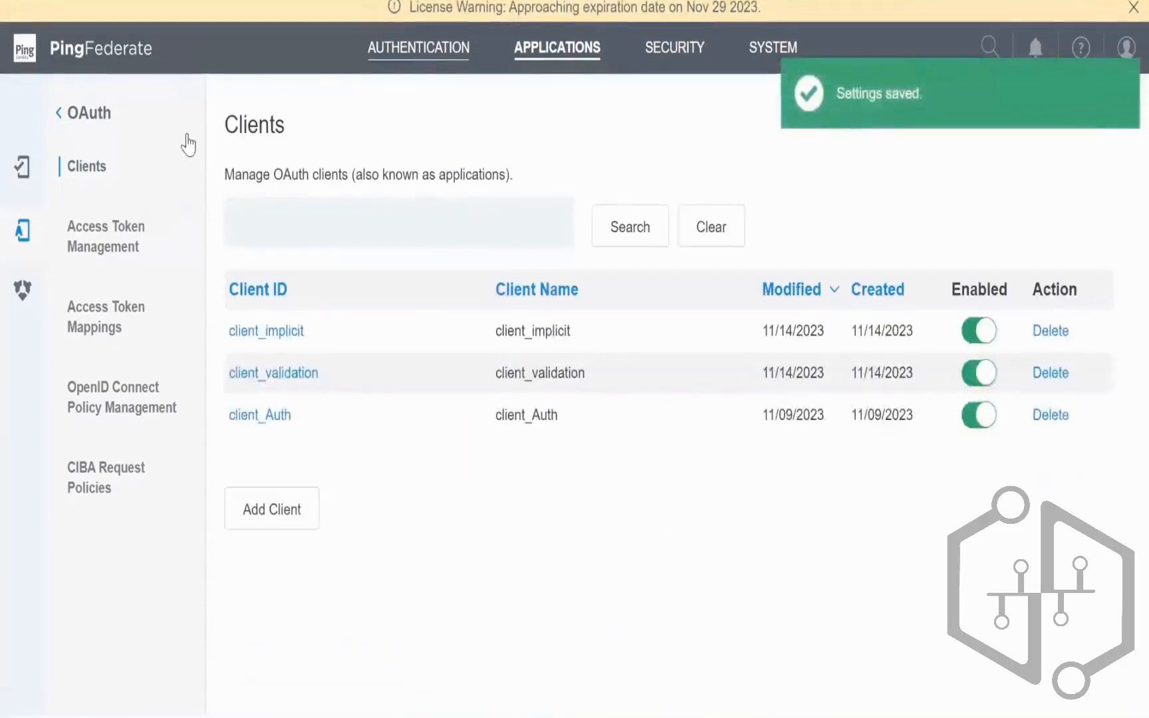
Step: Look over the CIDR_Policy authentication policy in PingFederate's Authentication area
{"action": "left_click", "coordinate": [430, 51]}
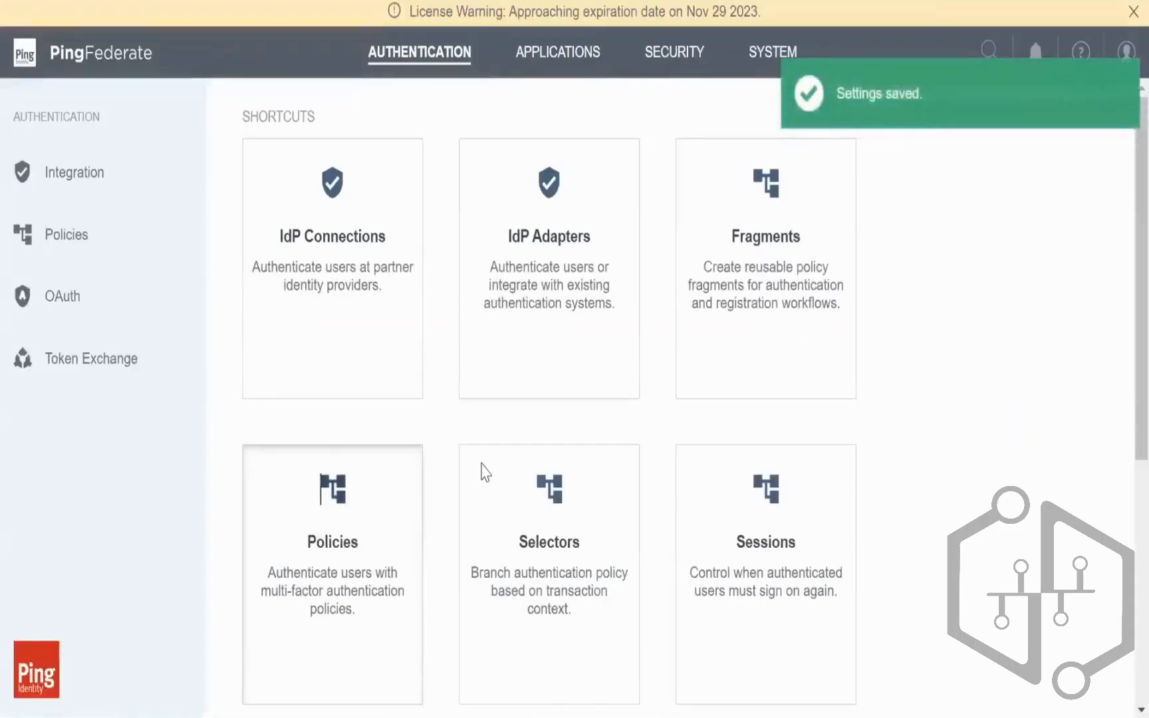
{"action": "left_click", "coordinate": [331, 530]}
{"action": "left_click", "coordinate": [332, 523]}
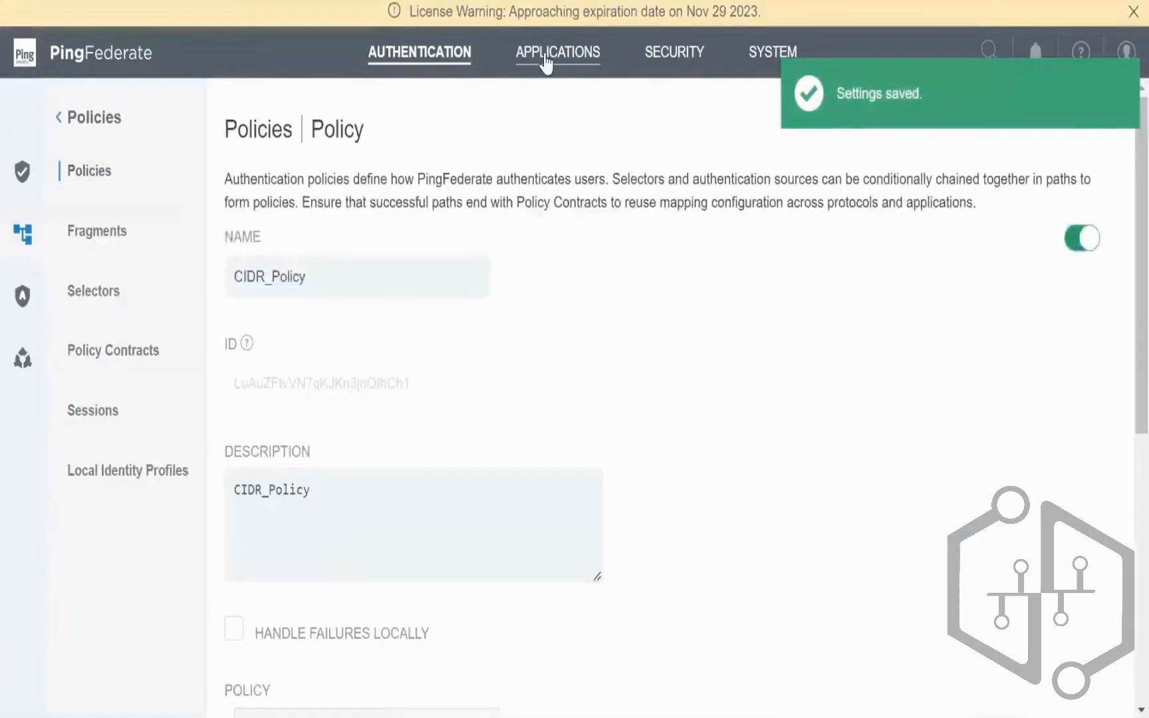
{"action": "left_click", "coordinate": [546, 53]}
{"action": "left_click", "coordinate": [451, 64]}
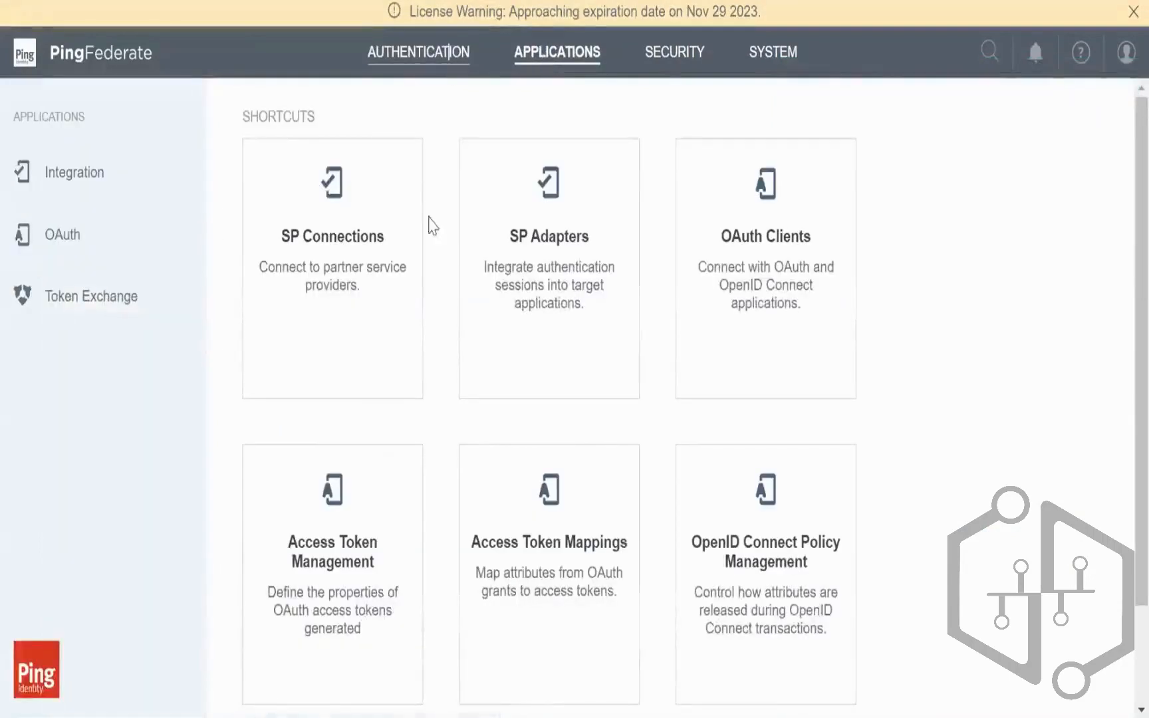
Step: Scroll through the Policy1-to-AccessToken2 access token mapping summary, then bring up the Notepad++ notes
{"action": "left_click", "coordinate": [580, 64]}
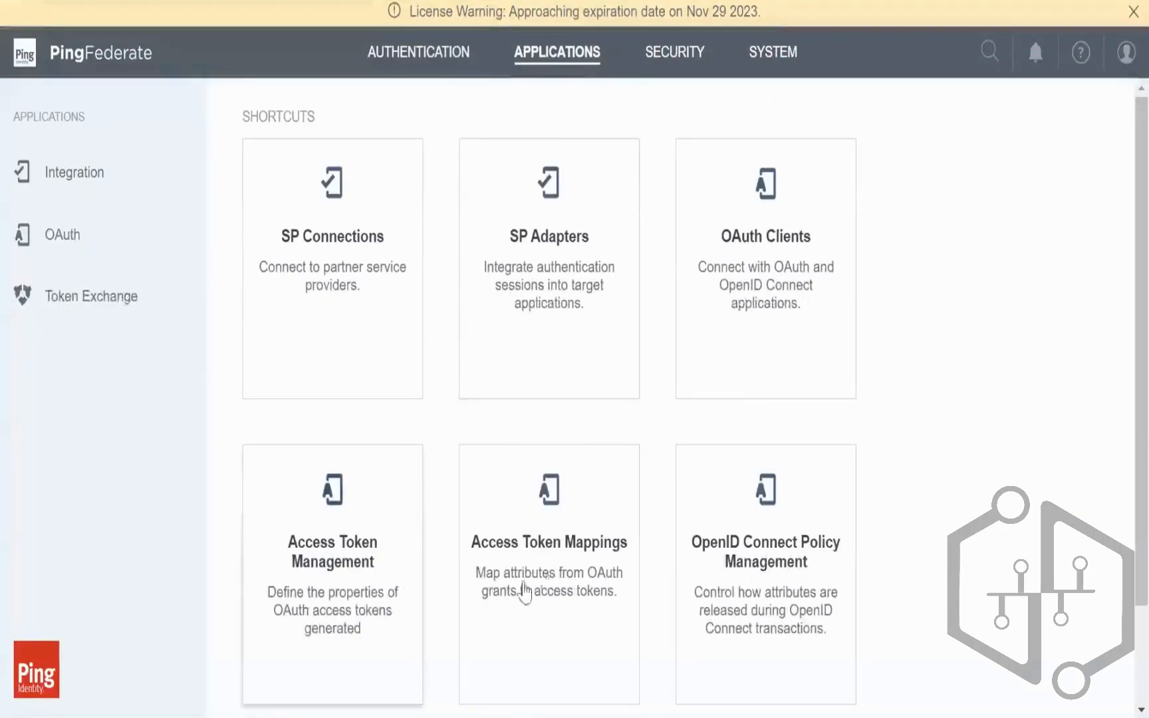
{"action": "left_click", "coordinate": [526, 511]}
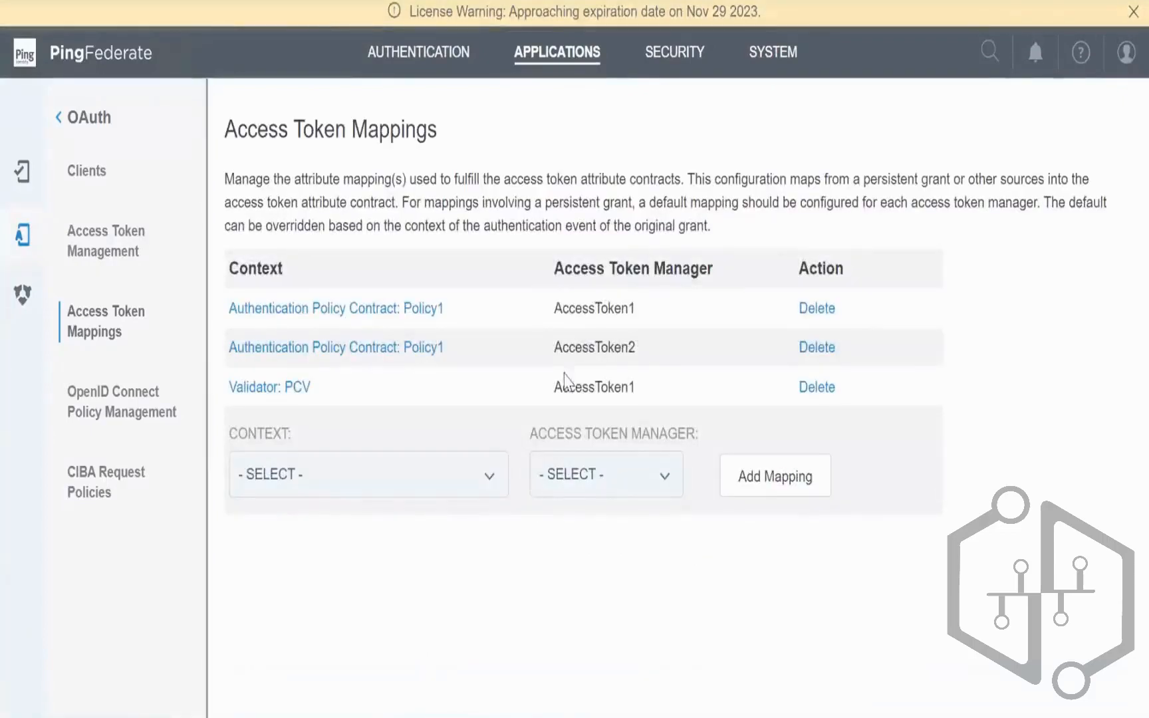
{"action": "left_click", "coordinate": [416, 353]}
{"action": "scroll", "coordinate": [759, 428], "scroll_direction": "down", "scroll_amount": 6}
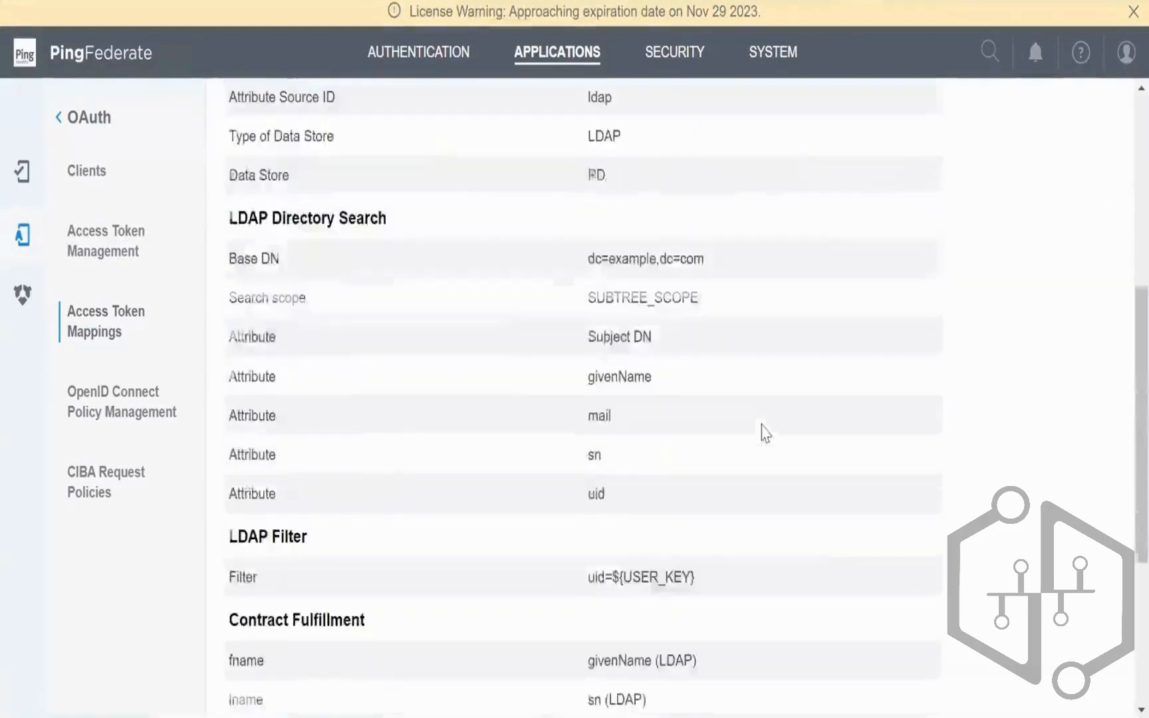
{"action": "scroll", "coordinate": [765, 432], "scroll_direction": "down", "scroll_amount": 3}
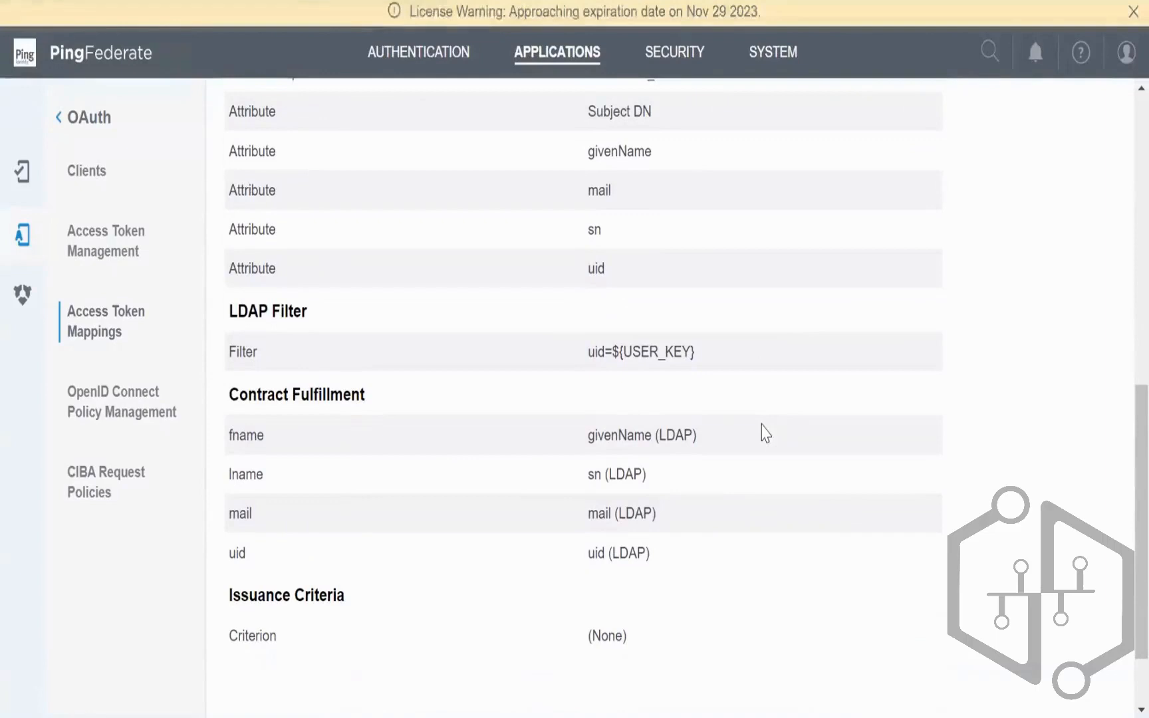
{"action": "scroll", "coordinate": [765, 432], "scroll_direction": "down", "scroll_amount": 2}
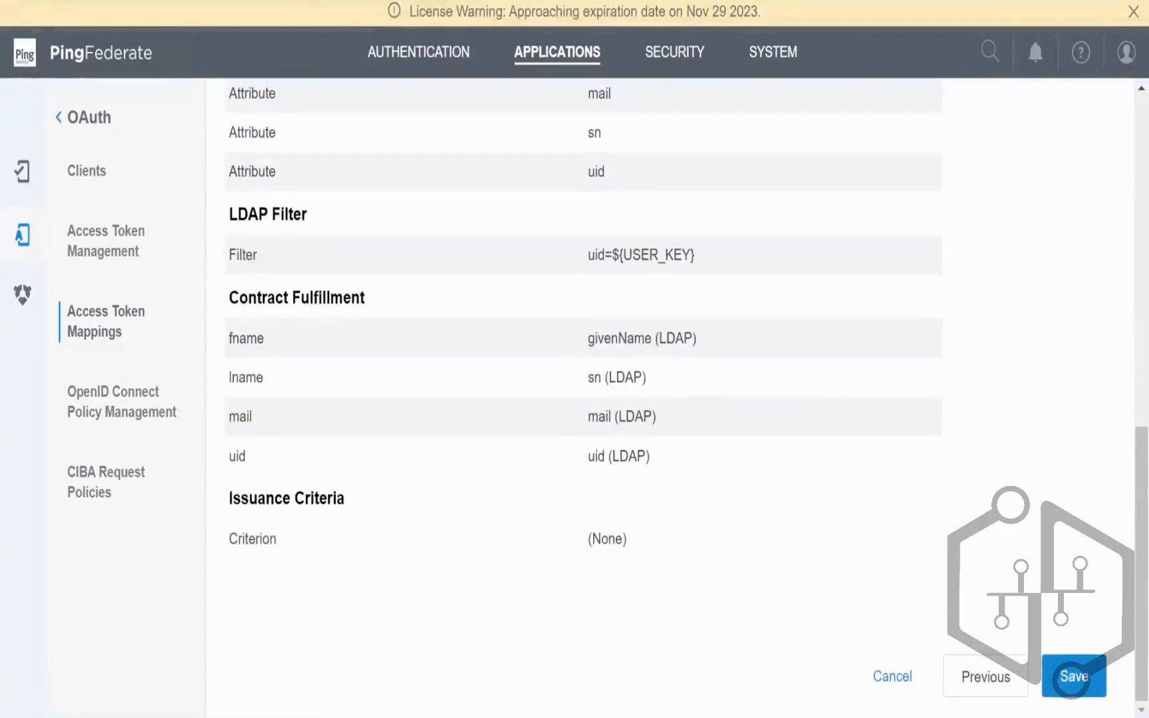
{"action": "left_click", "coordinate": [580, 715]}
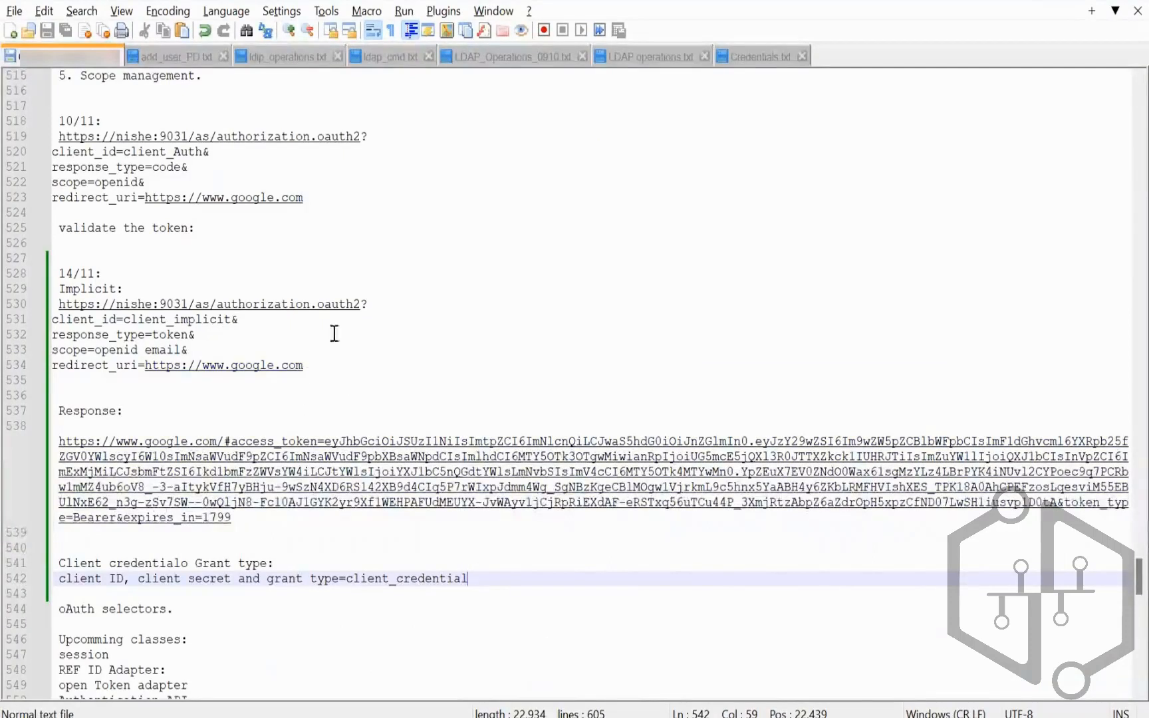
Step: Join the client_id, response_type, scope and redirect_uri lines onto line 530, then select the whole URL
{"action": "left_click", "coordinate": [388, 303]}
{"action": "key", "text": "Delete"}
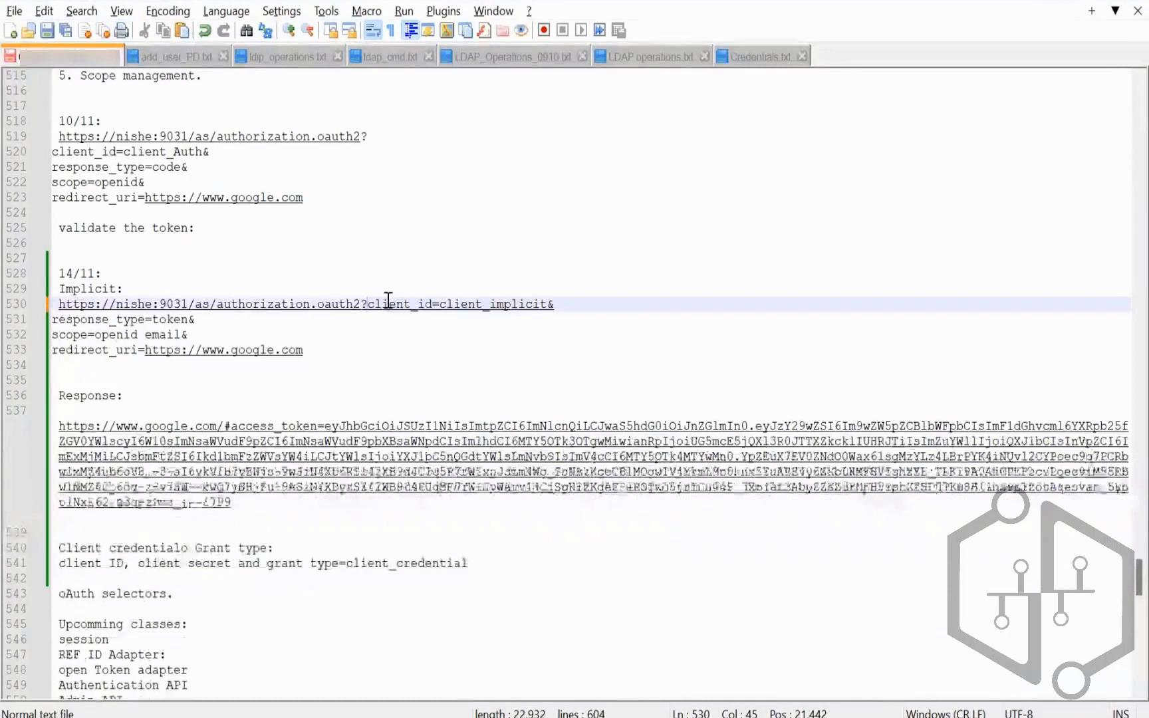
{"action": "key", "text": "Delete"}
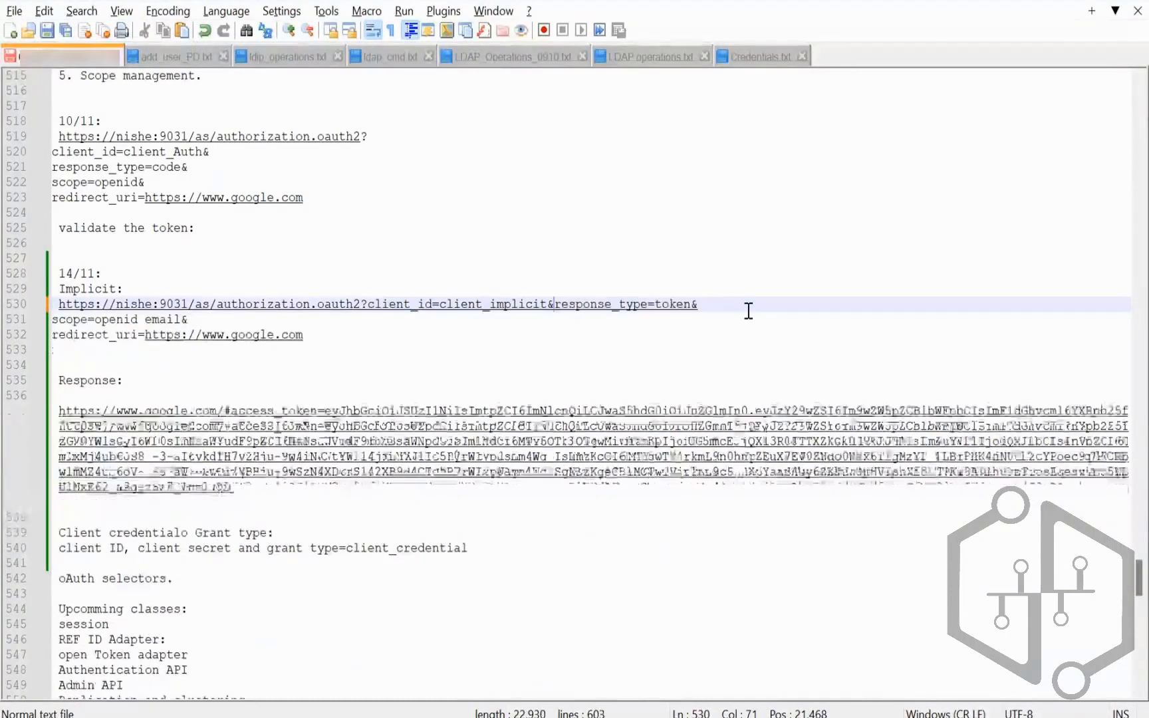
{"action": "left_click", "coordinate": [736, 305]}
{"action": "key", "text": "Delete"}
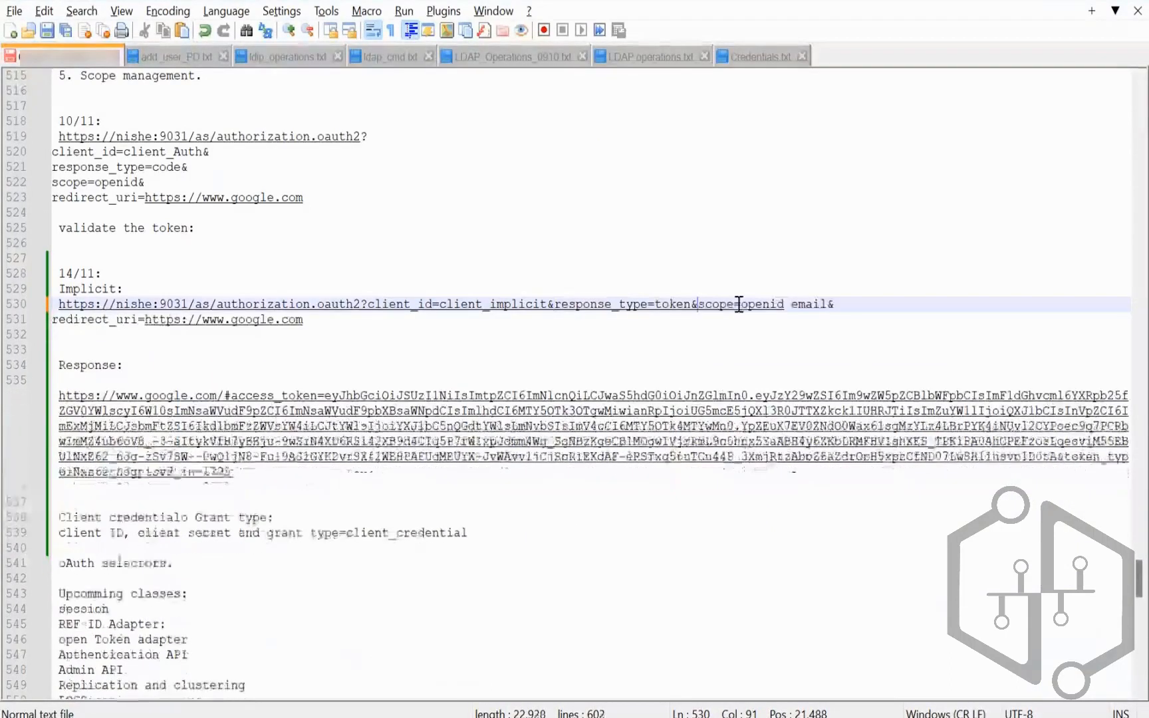
{"action": "left_click", "coordinate": [875, 301]}
{"action": "key", "text": "Delete"}
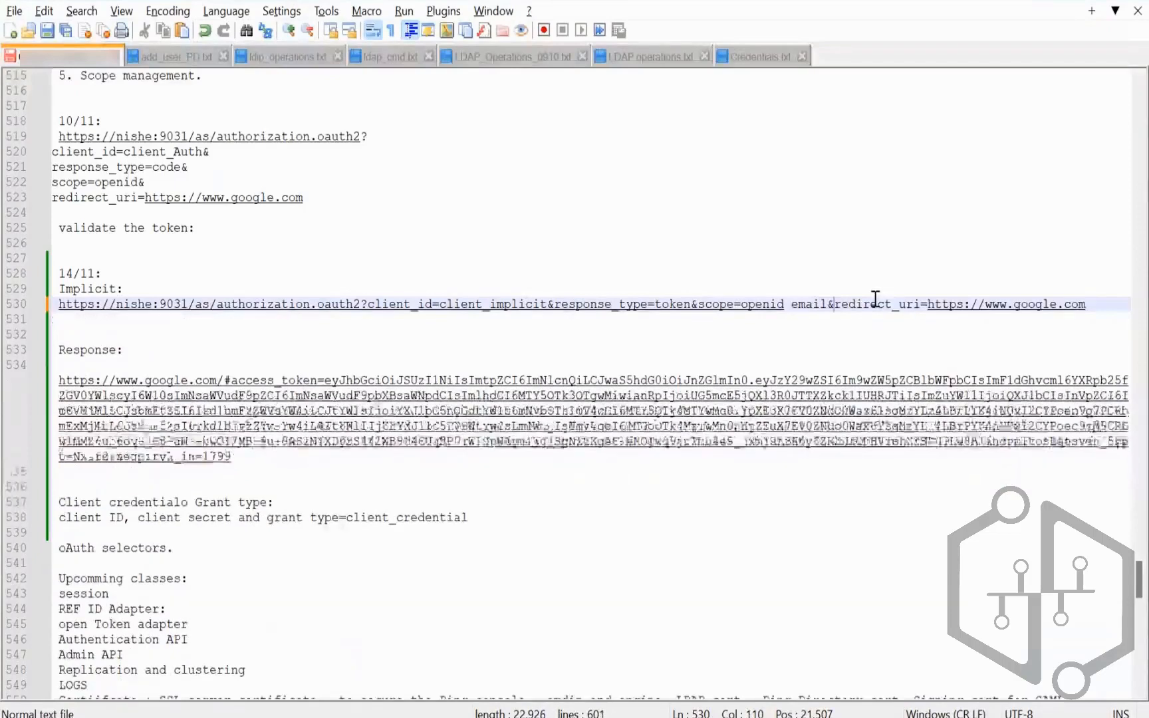
{"action": "left_click_drag", "start_coordinate": [1089, 306], "coordinate": [62, 304]}
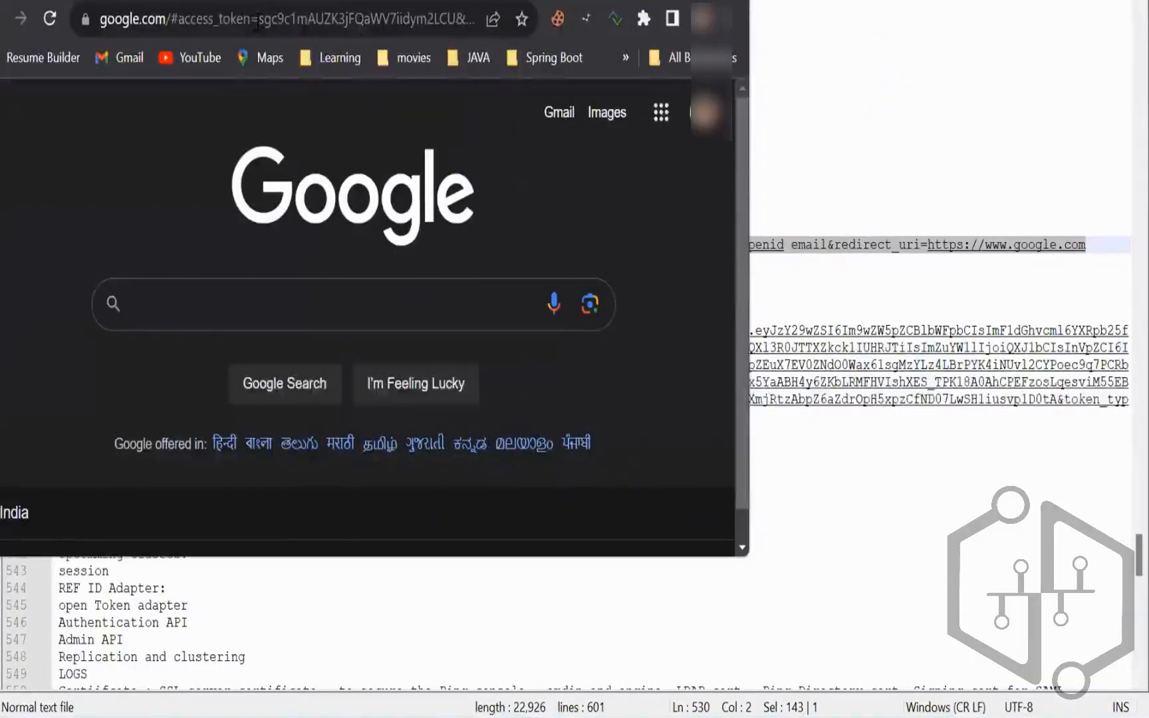
Step: Select Chrome's redirected google.com address with the new access token and return to the notes
{"action": "left_click", "coordinate": [256, 22]}
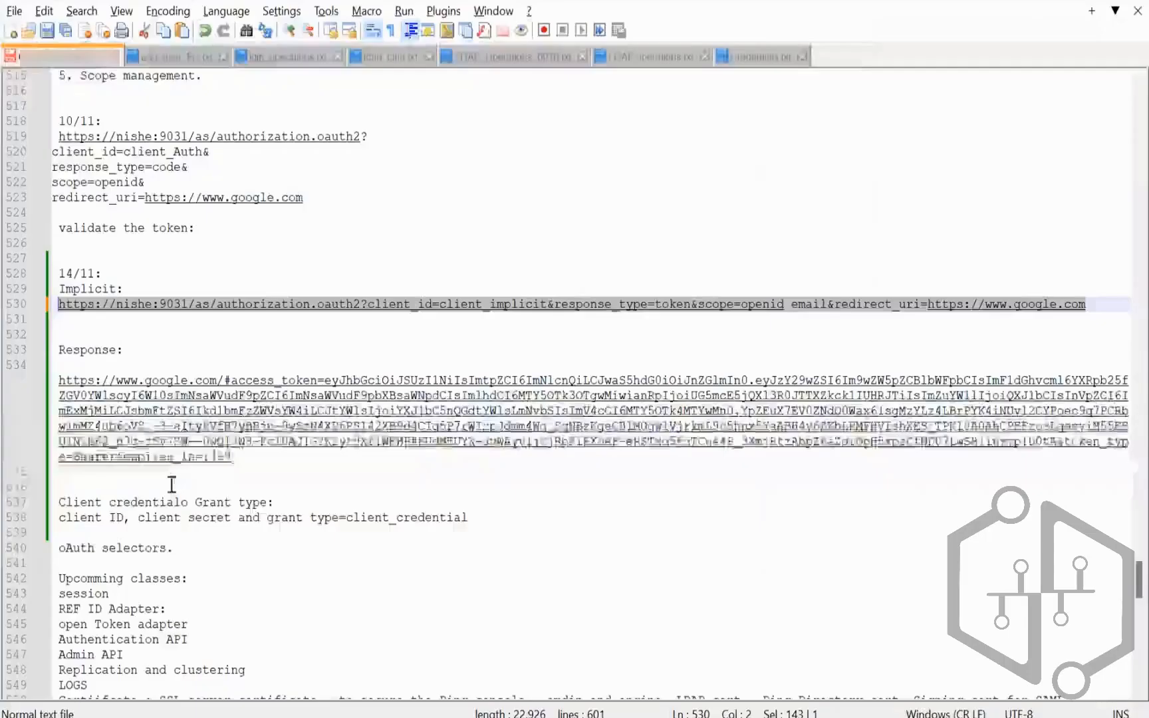
{"action": "left_click", "coordinate": [172, 485]}
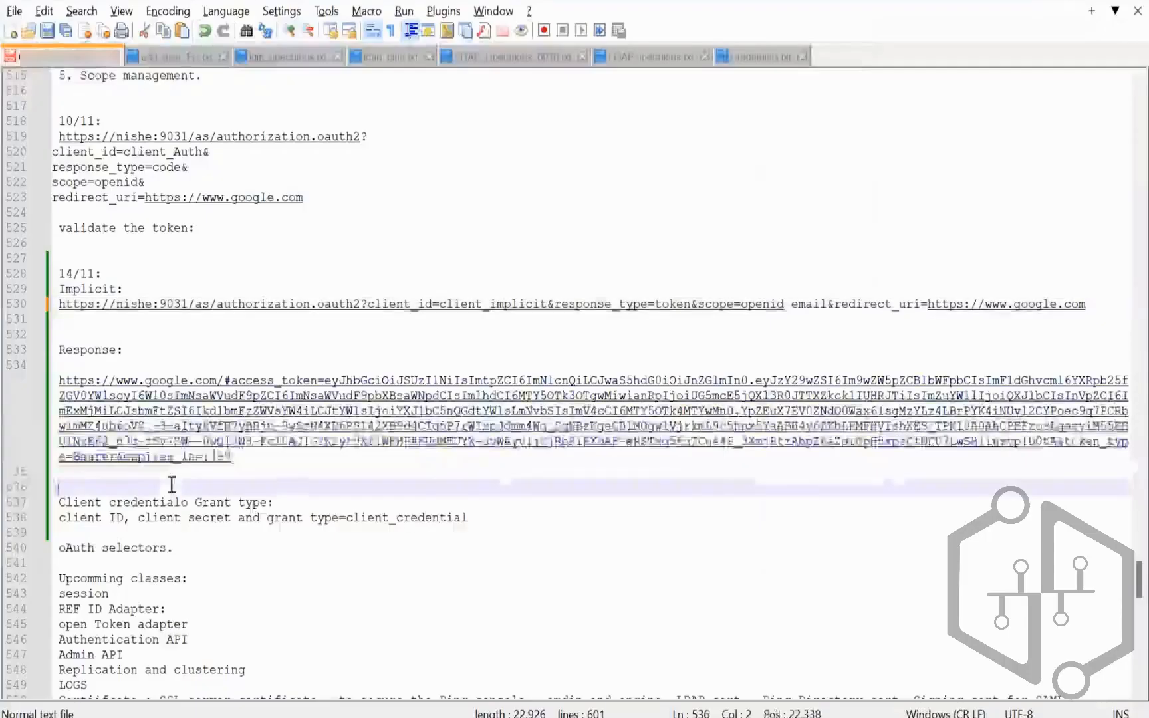
Step: Paste the returned token URL under a new 'Internally managed ref token:' heading and save the notes
{"action": "type", "text": "Internally managed"}
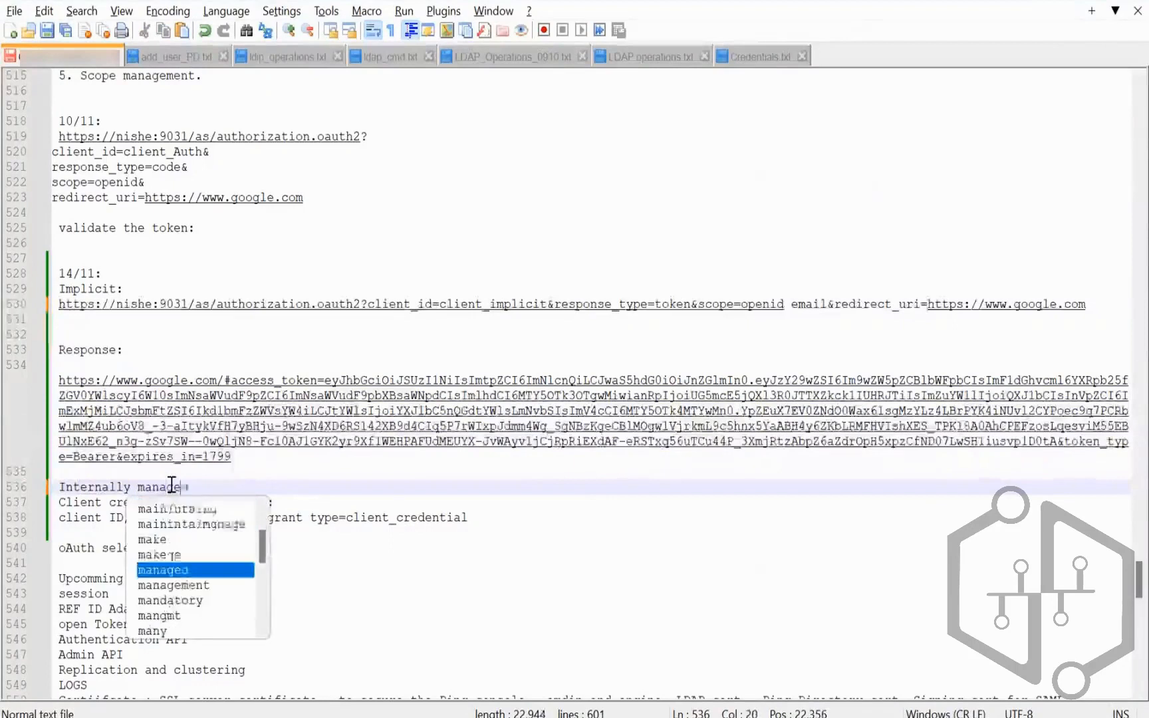
{"action": "type", "text": " ref token:"}
{"action": "key", "text": "Return"}
{"action": "key", "text": "ctrl+v"}
{"action": "key", "text": "Return"}
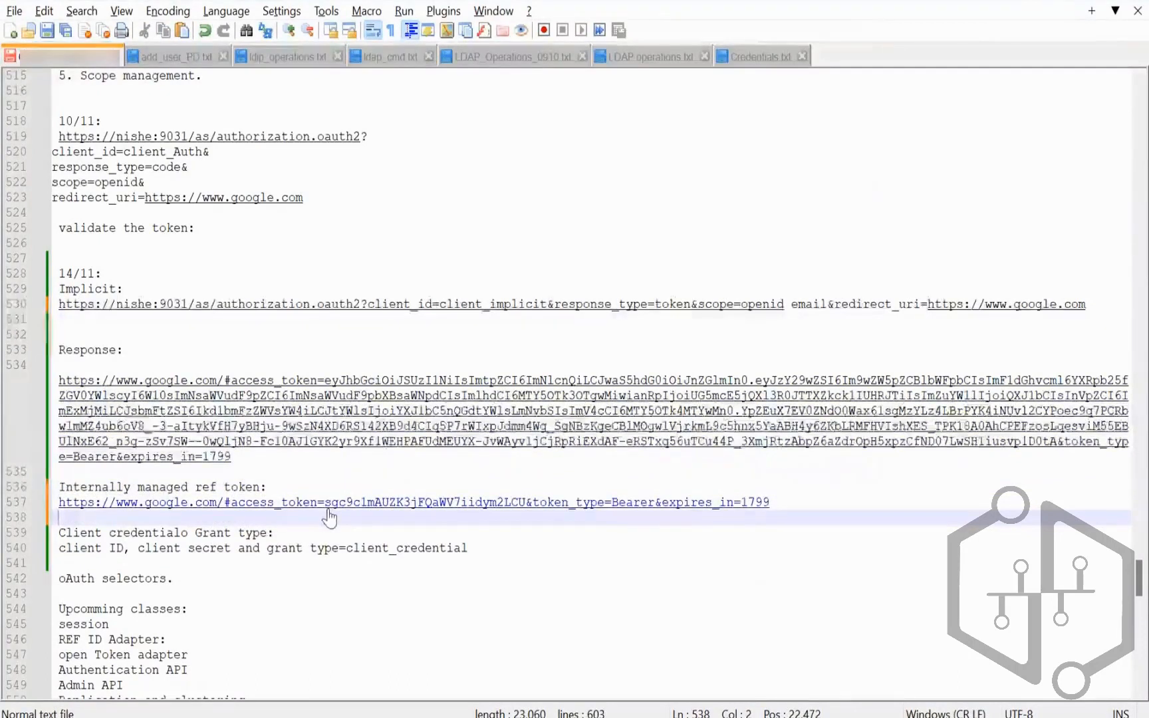
{"action": "left_click_drag", "start_coordinate": [323, 503], "coordinate": [527, 504]}
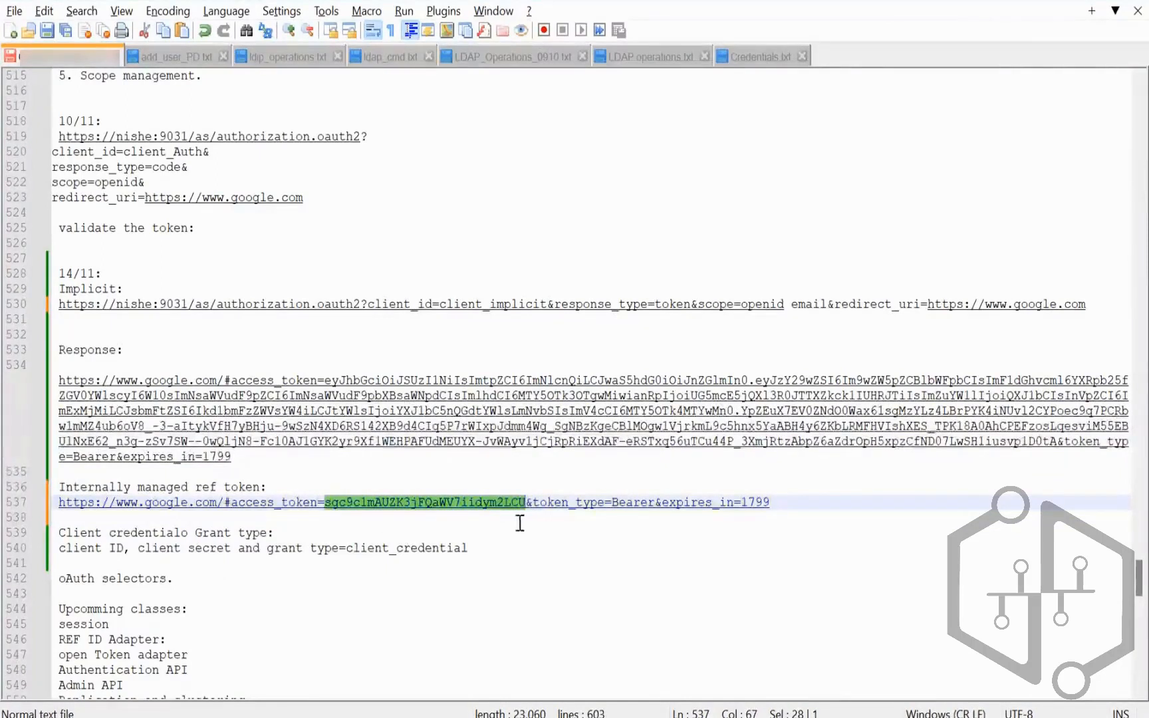
{"action": "left_click", "coordinate": [523, 550]}
{"action": "scroll", "coordinate": [524, 550], "scroll_direction": "down", "scroll_amount": 3}
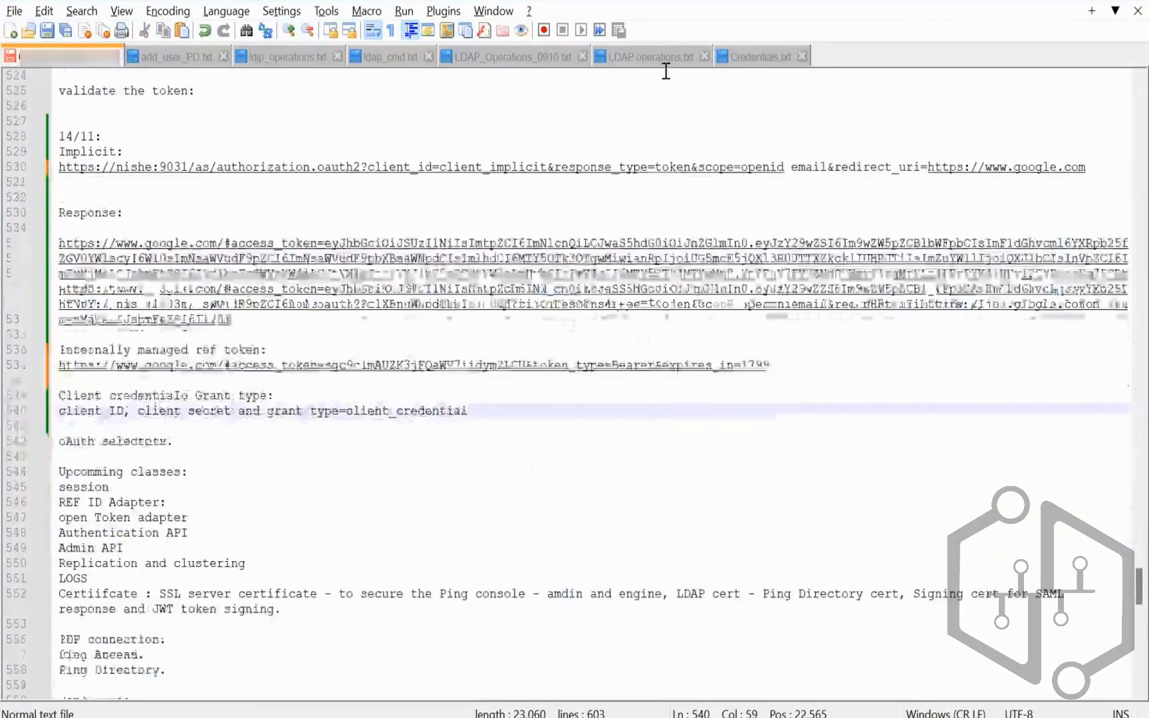
{"action": "key", "text": "ctrl+s"}
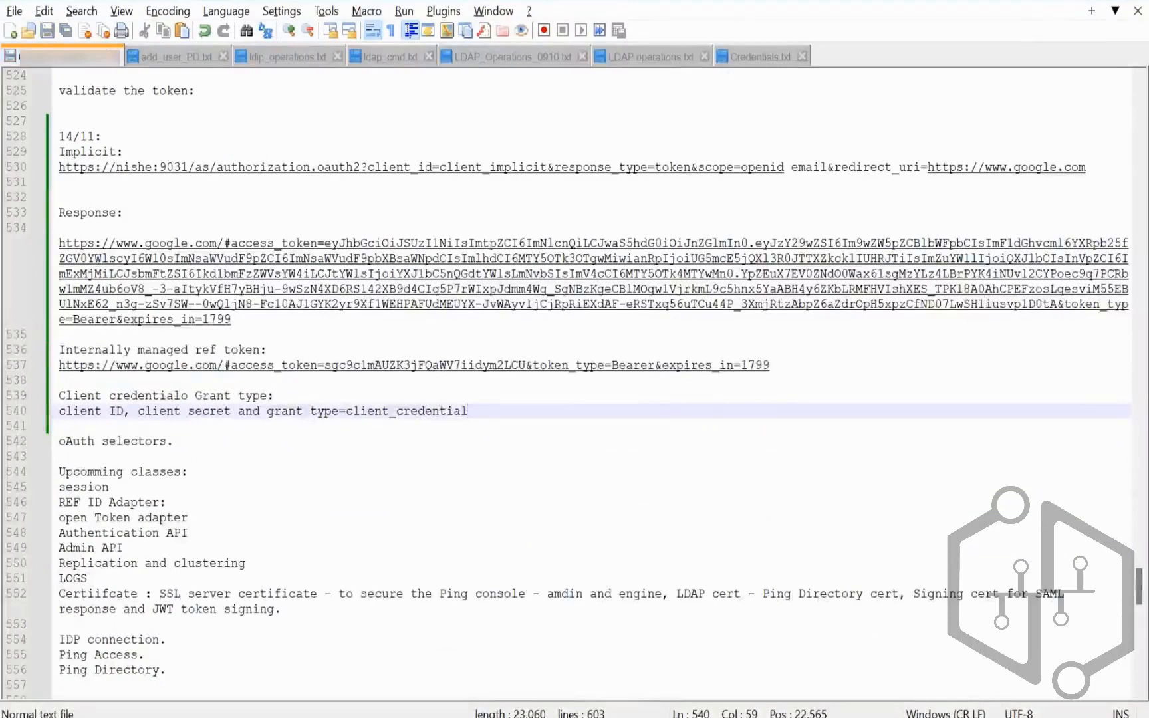
{"action": "left_click", "coordinate": [542, 715]}
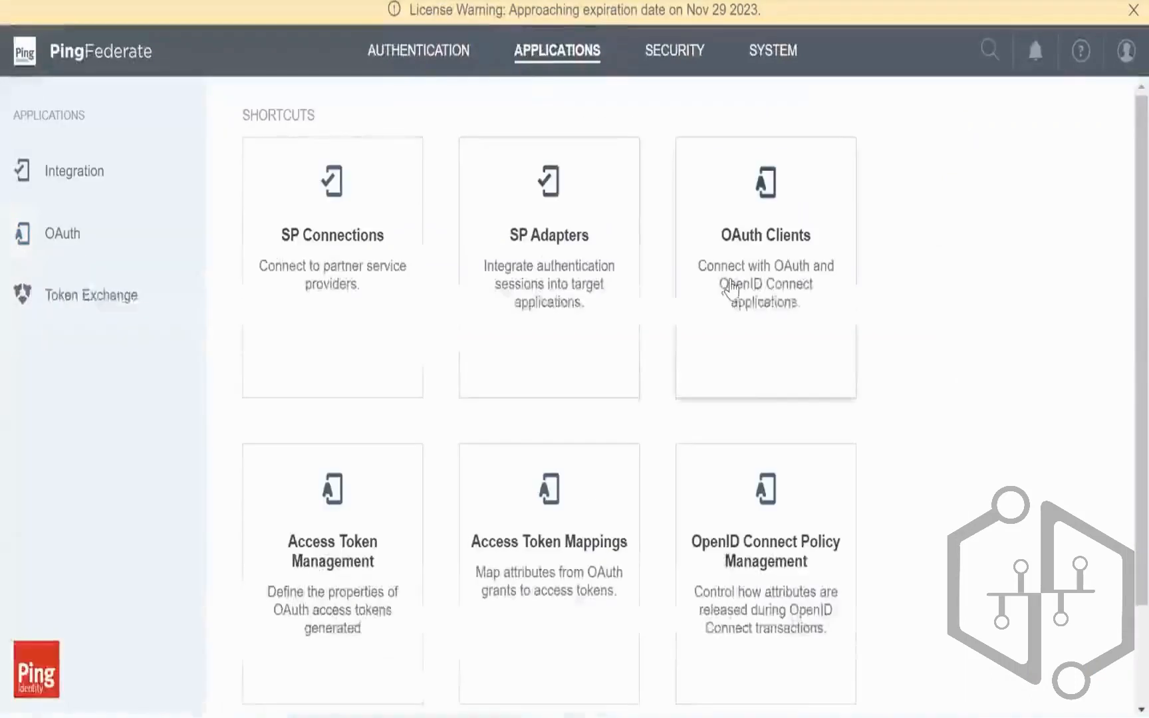
Step: Start a new OAuth client with client ID and name client_CC
{"action": "left_click", "coordinate": [731, 288]}
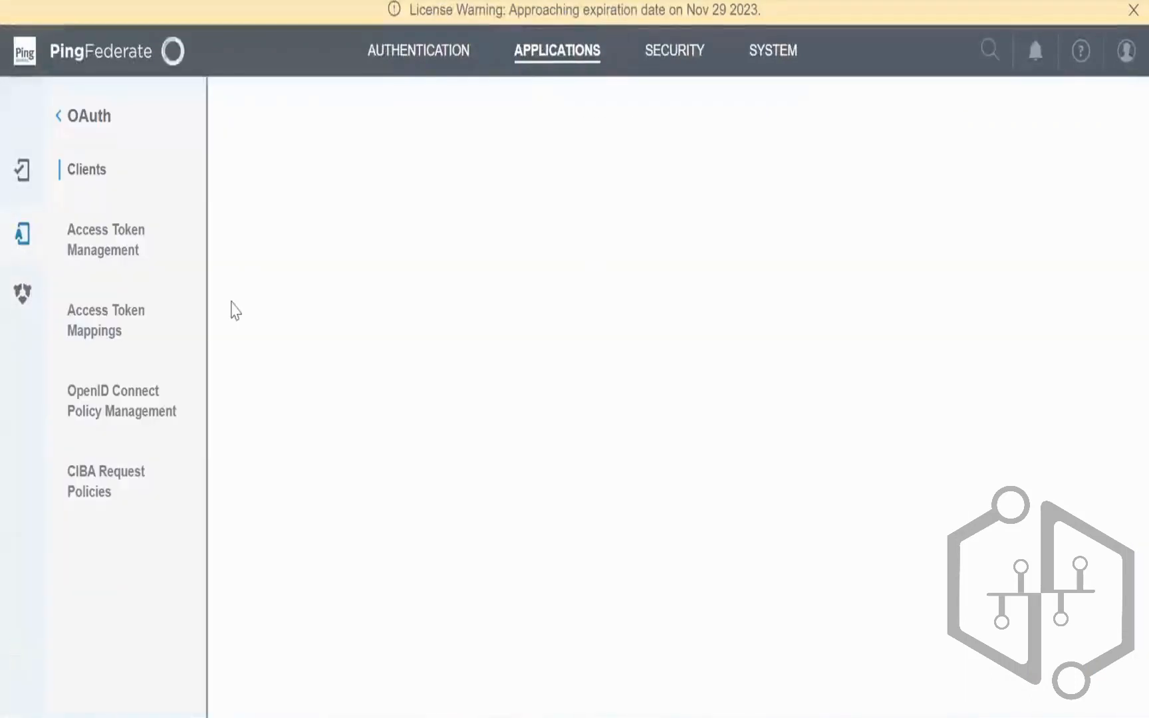
{"action": "left_click", "coordinate": [277, 522]}
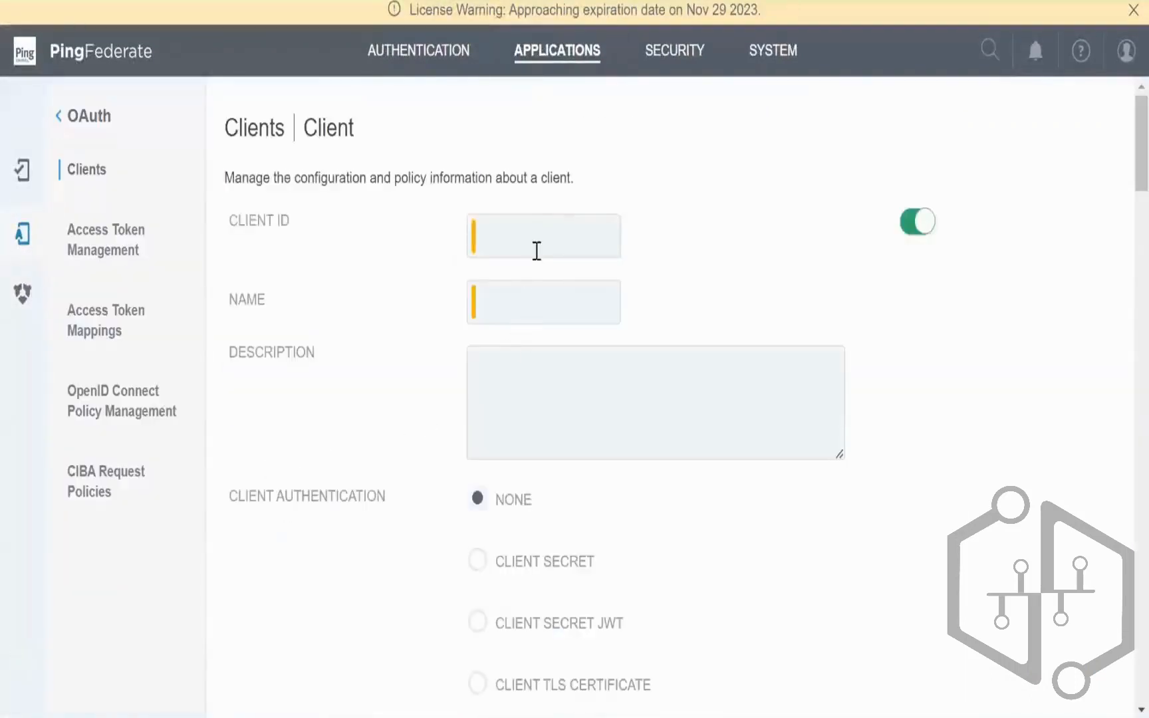
{"action": "left_click", "coordinate": [542, 227]}
{"action": "type", "text": "cl"}
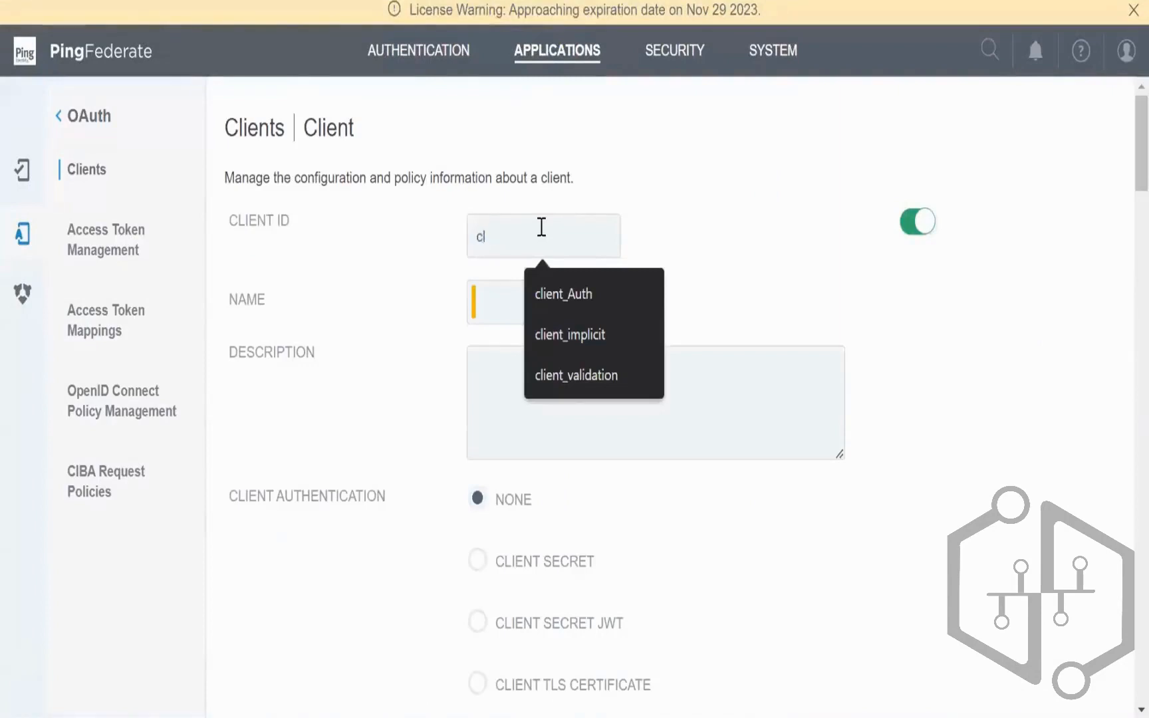
{"action": "type", "text": "ient_CCA"}
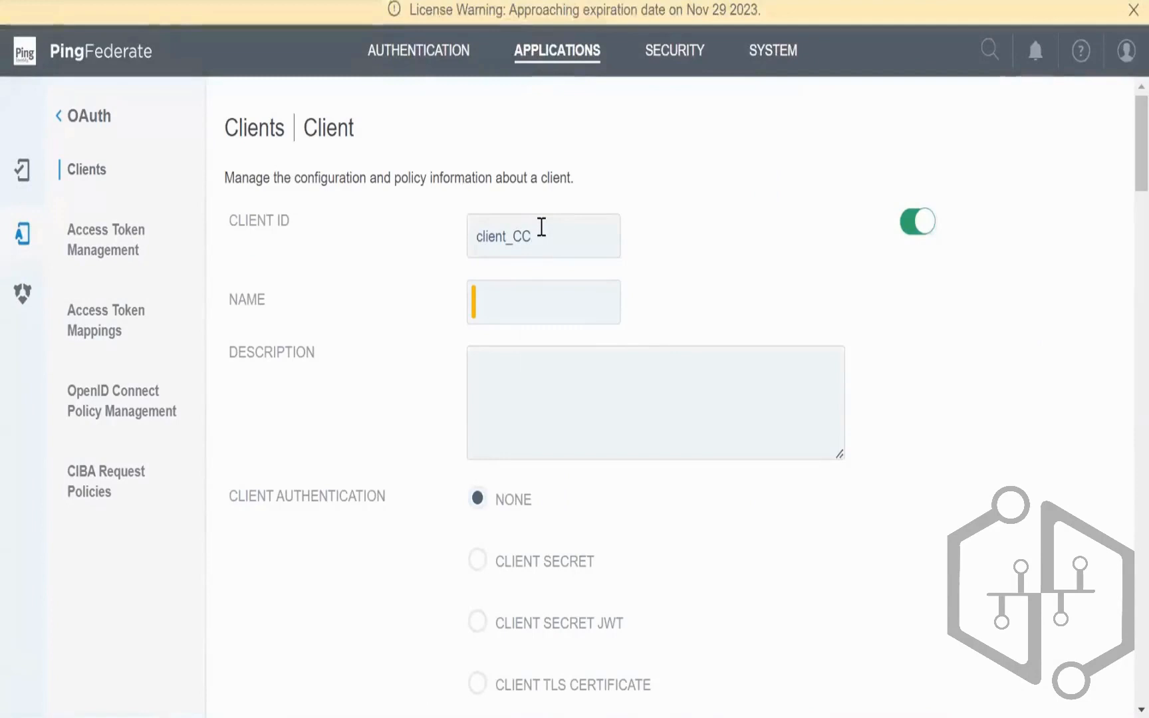
{"action": "double_click", "coordinate": [542, 228]}
{"action": "type", "text": "client_CC"}
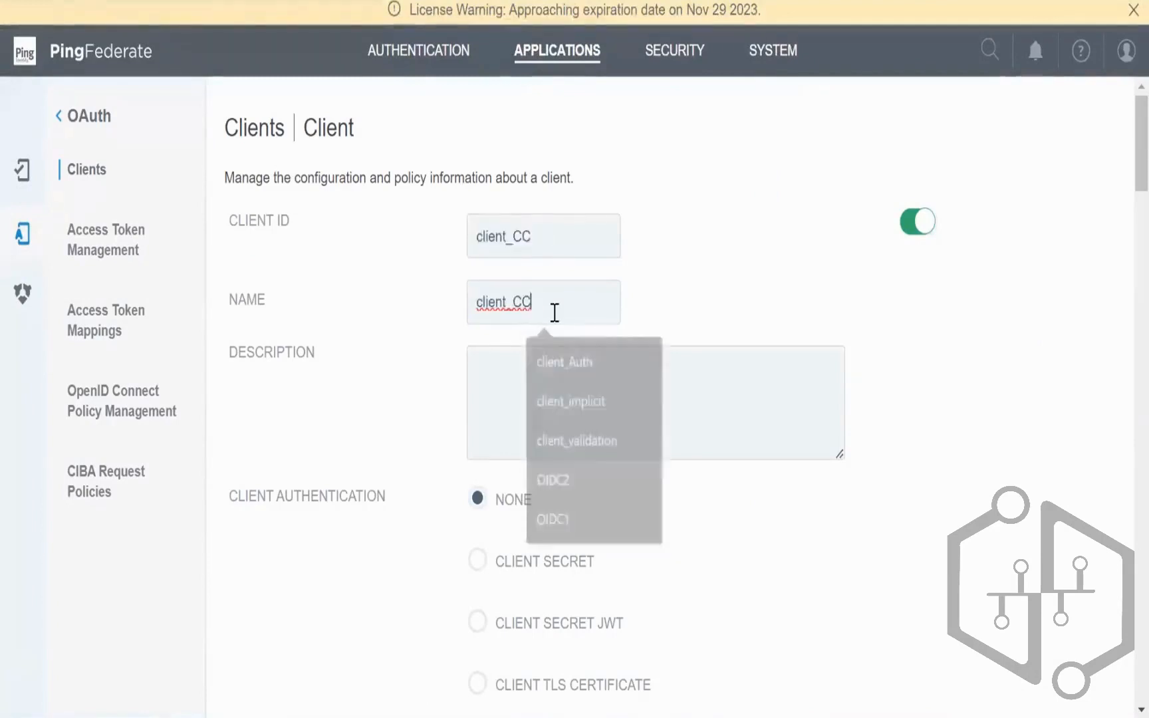
Step: Set the client to authenticate with a client secret and enter a new secret
{"action": "scroll", "coordinate": [594, 476], "scroll_direction": "down", "scroll_amount": 2}
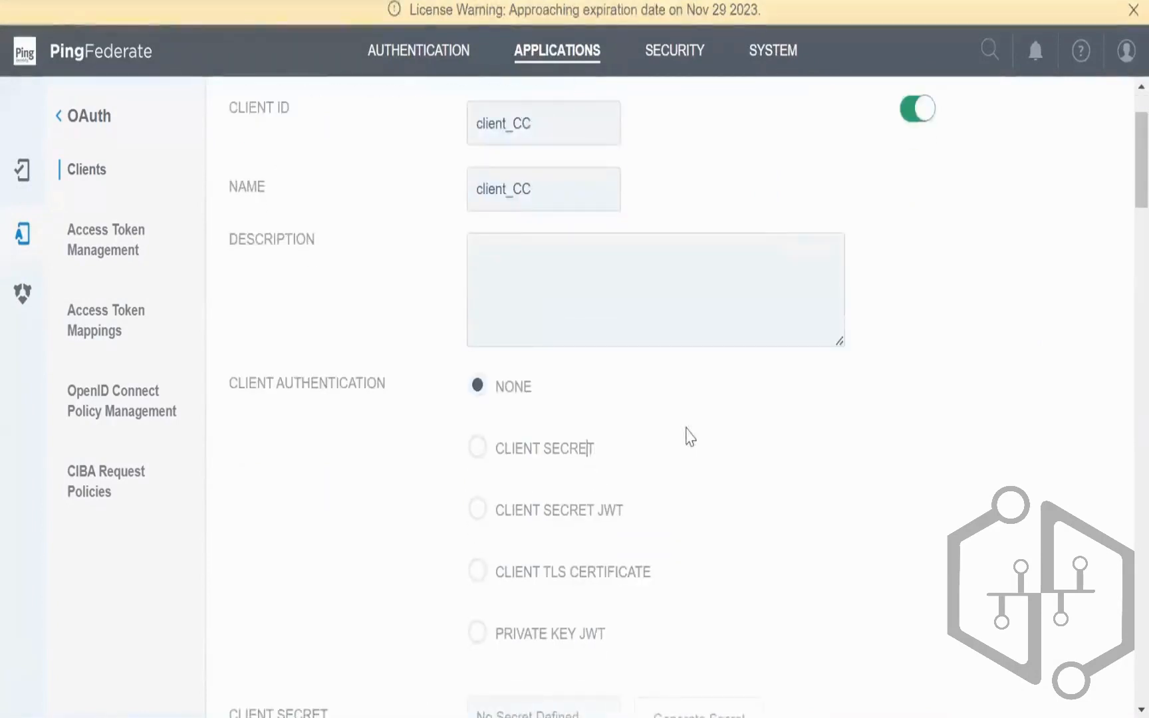
{"action": "left_click", "coordinate": [555, 444]}
{"action": "scroll", "coordinate": [505, 438], "scroll_direction": "down", "scroll_amount": 5}
{"action": "scroll", "coordinate": [493, 408], "scroll_direction": "up", "scroll_amount": 2}
{"action": "left_click", "coordinate": [477, 564]}
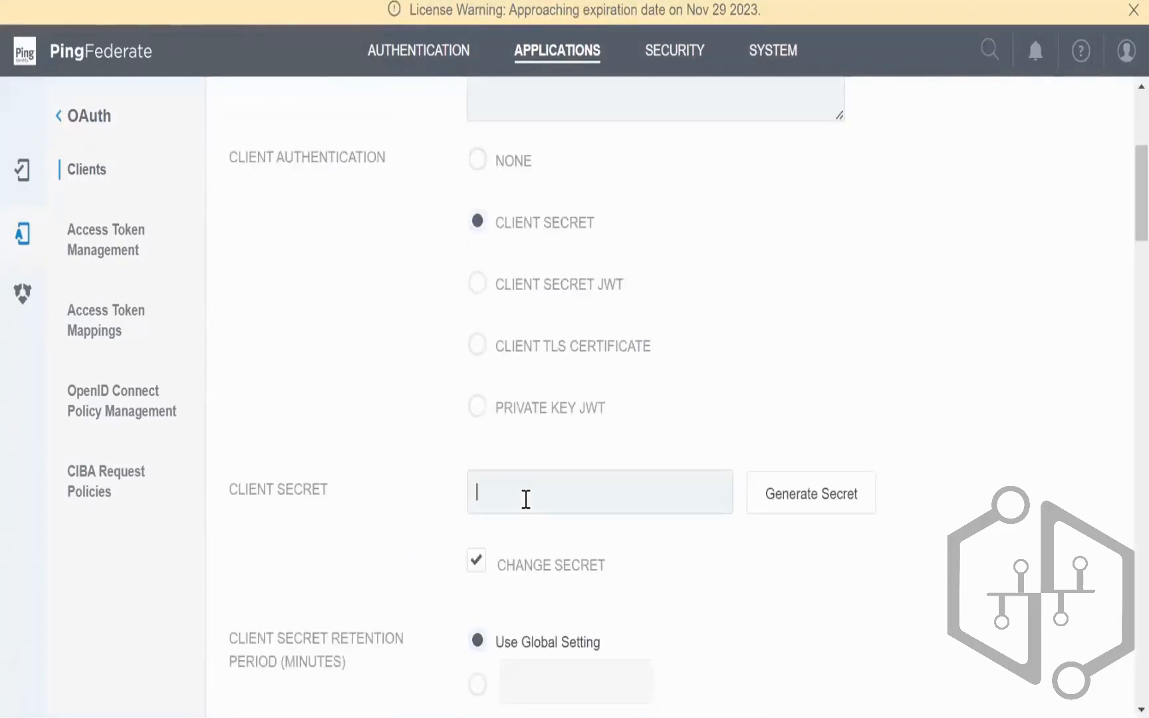
{"action": "type", "text": "3"}
Step: Allow the Access Token Validation grant and make AccessToken1 the default access token manager
{"action": "scroll", "coordinate": [649, 505], "scroll_direction": "down", "scroll_amount": 5}
{"action": "scroll", "coordinate": [649, 506], "scroll_direction": "down", "scroll_amount": 12}
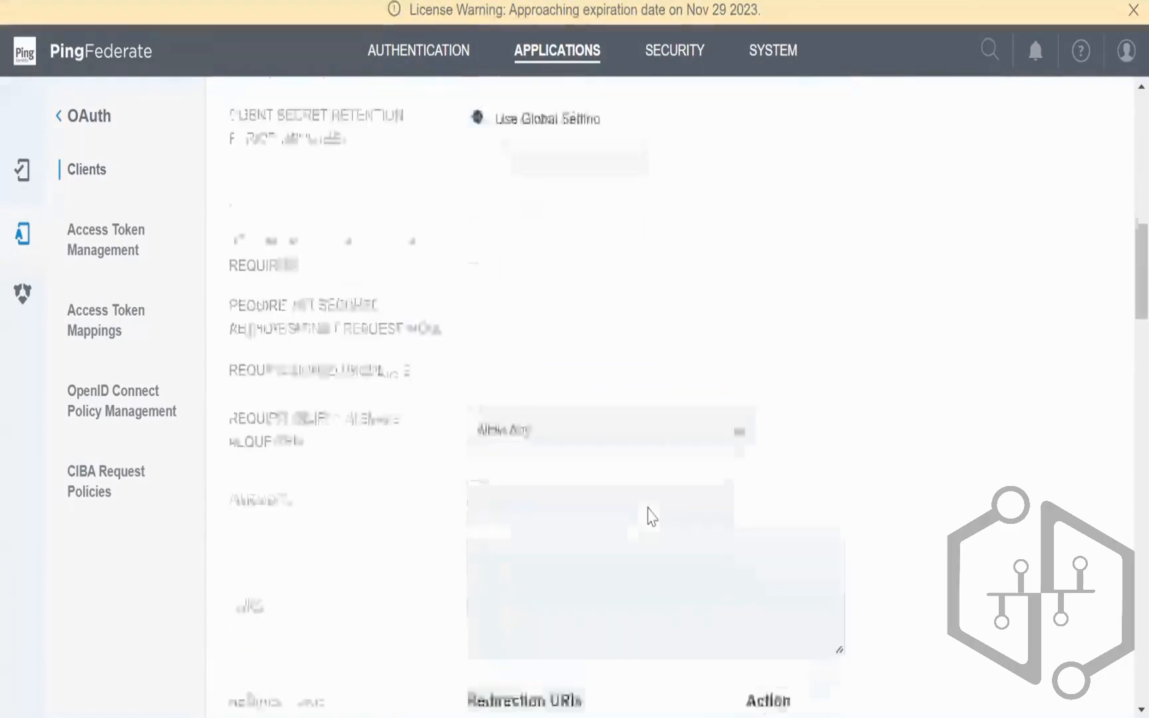
{"action": "scroll", "coordinate": [647, 510], "scroll_direction": "down", "scroll_amount": 3}
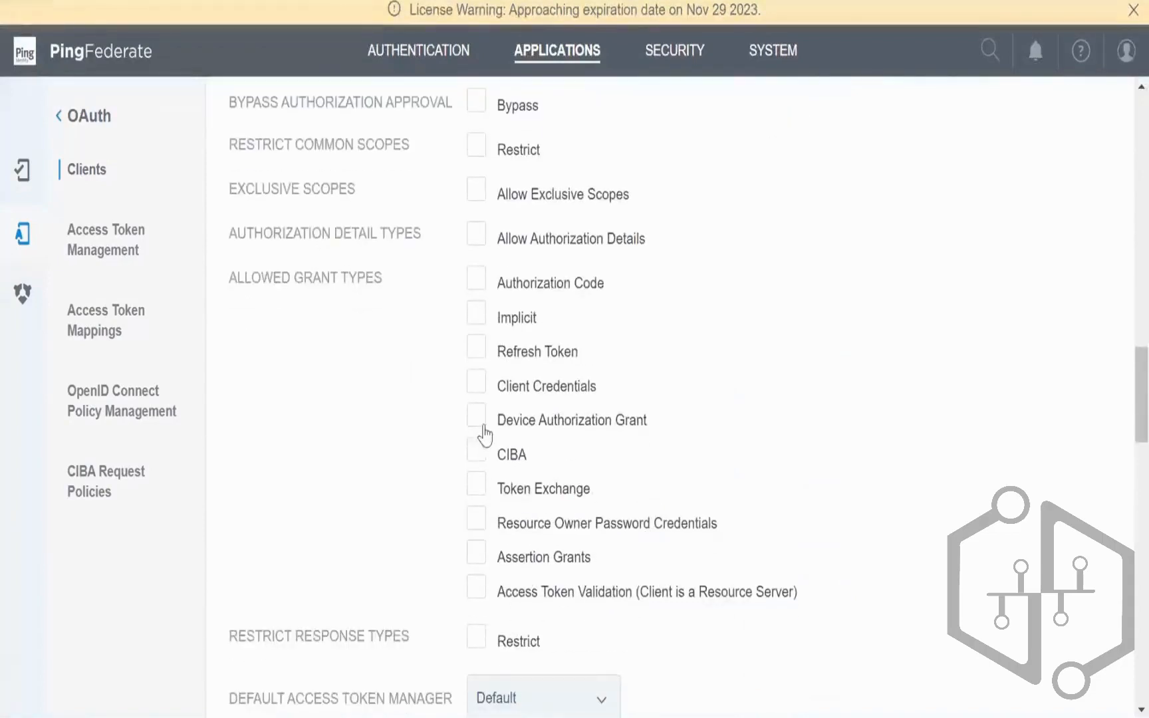
{"action": "left_click", "coordinate": [476, 587]}
{"action": "scroll", "coordinate": [667, 581], "scroll_direction": "down", "scroll_amount": 2}
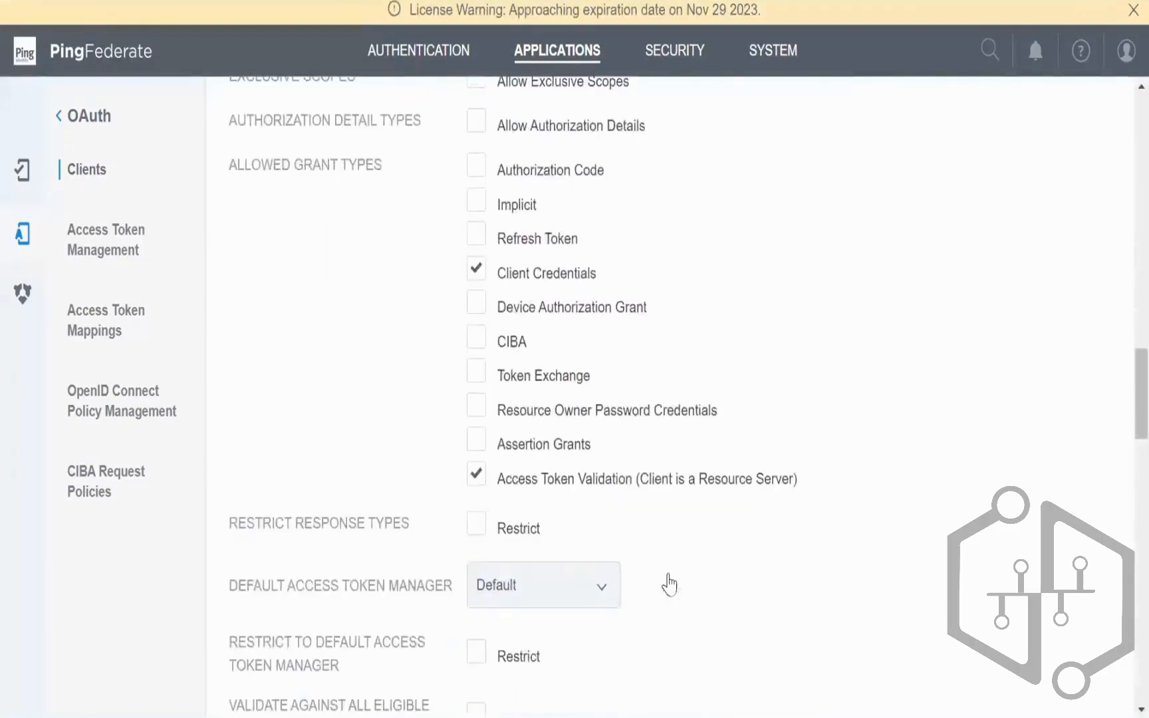
{"action": "left_click", "coordinate": [544, 586]}
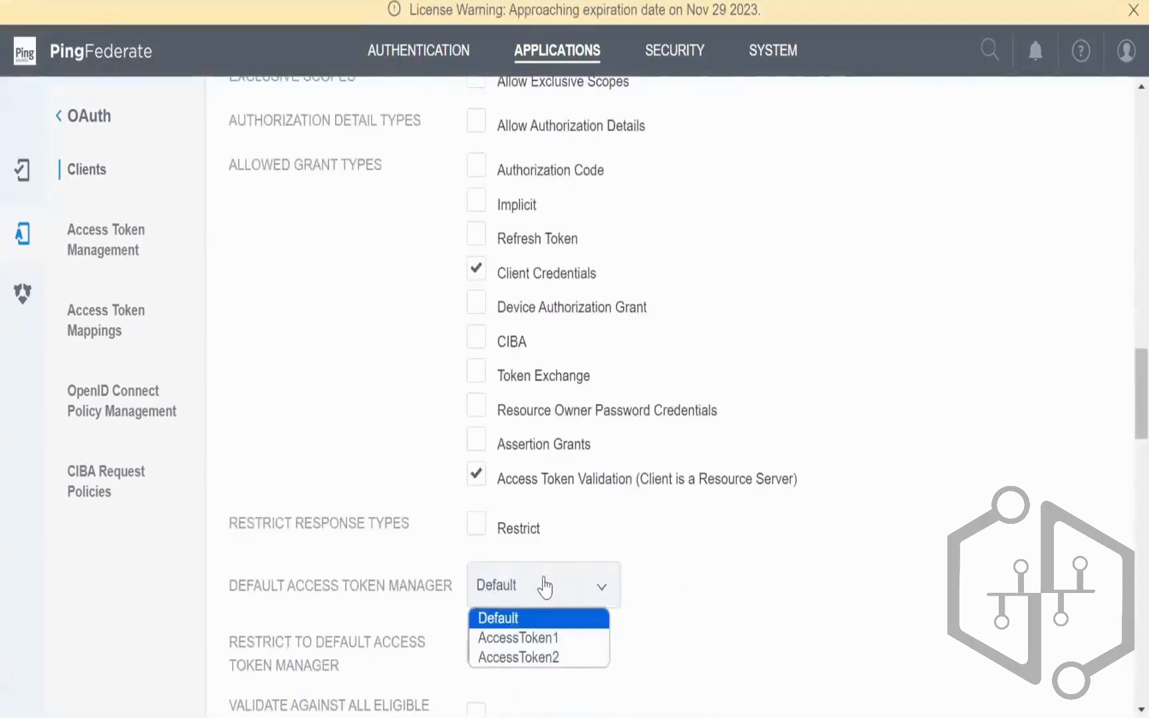
{"action": "left_click", "coordinate": [548, 638]}
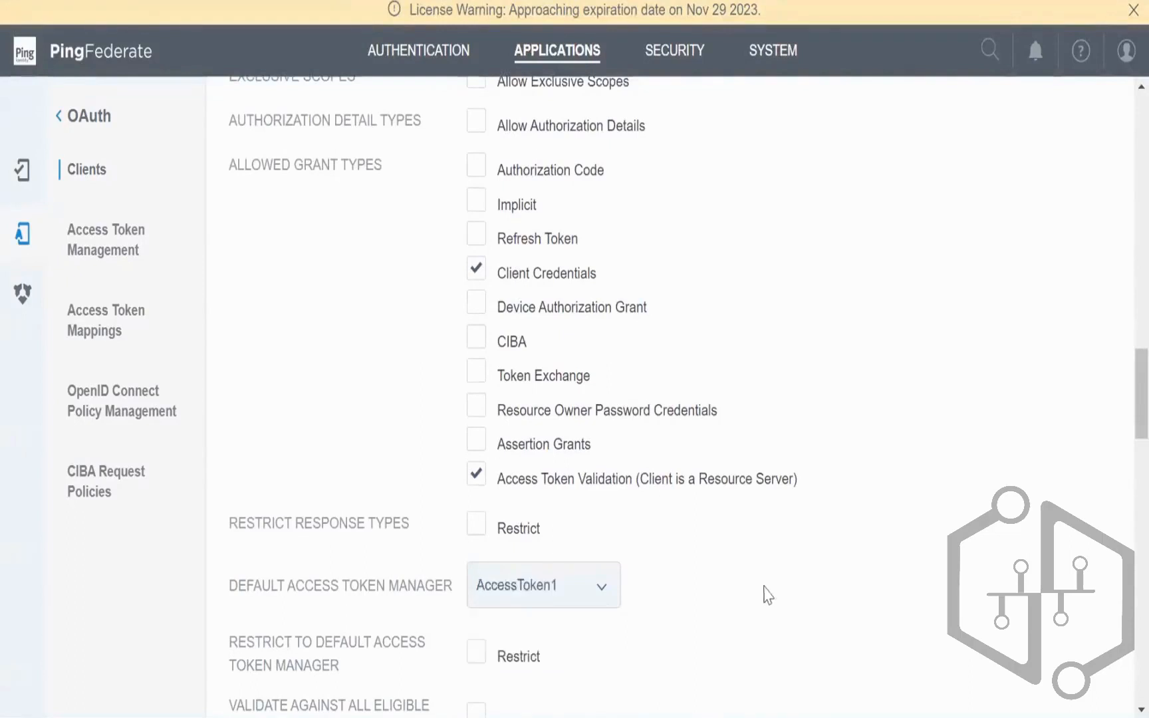
{"action": "scroll", "coordinate": [763, 595], "scroll_direction": "down", "scroll_amount": 10}
{"action": "scroll", "coordinate": [777, 589], "scroll_direction": "down", "scroll_amount": 4}
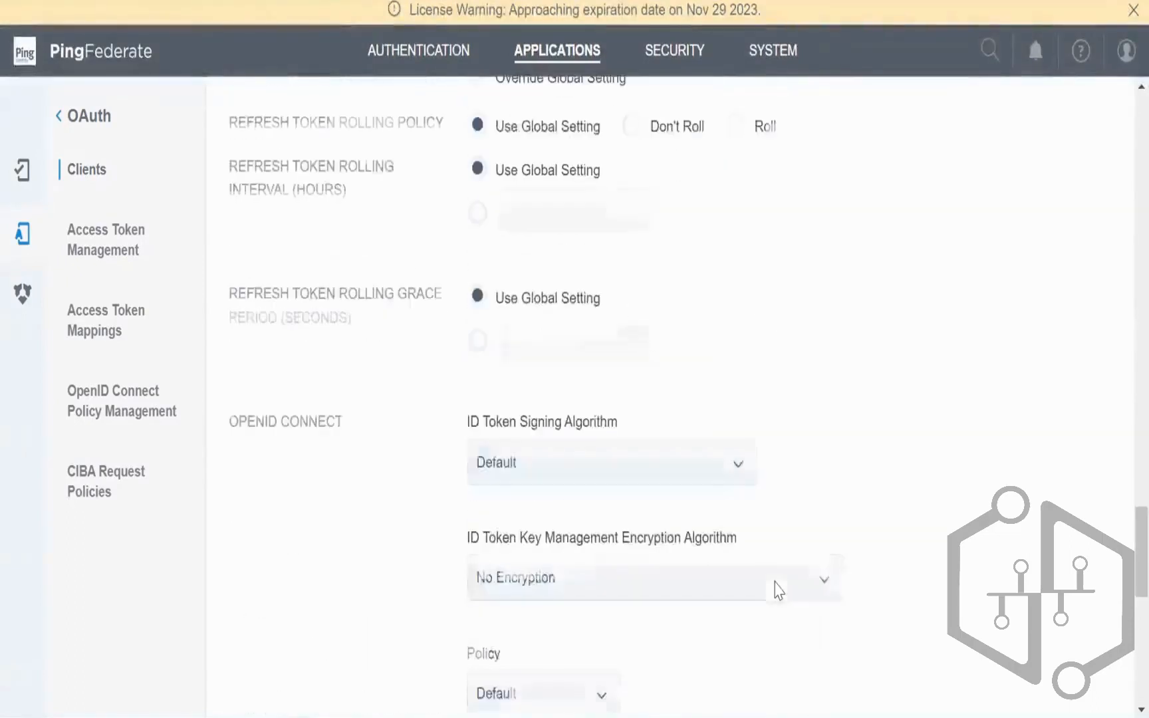
Step: Highlight the OPENID CONNECT section while reviewing the client form
{"action": "scroll", "coordinate": [773, 588], "scroll_direction": "down", "scroll_amount": 4}
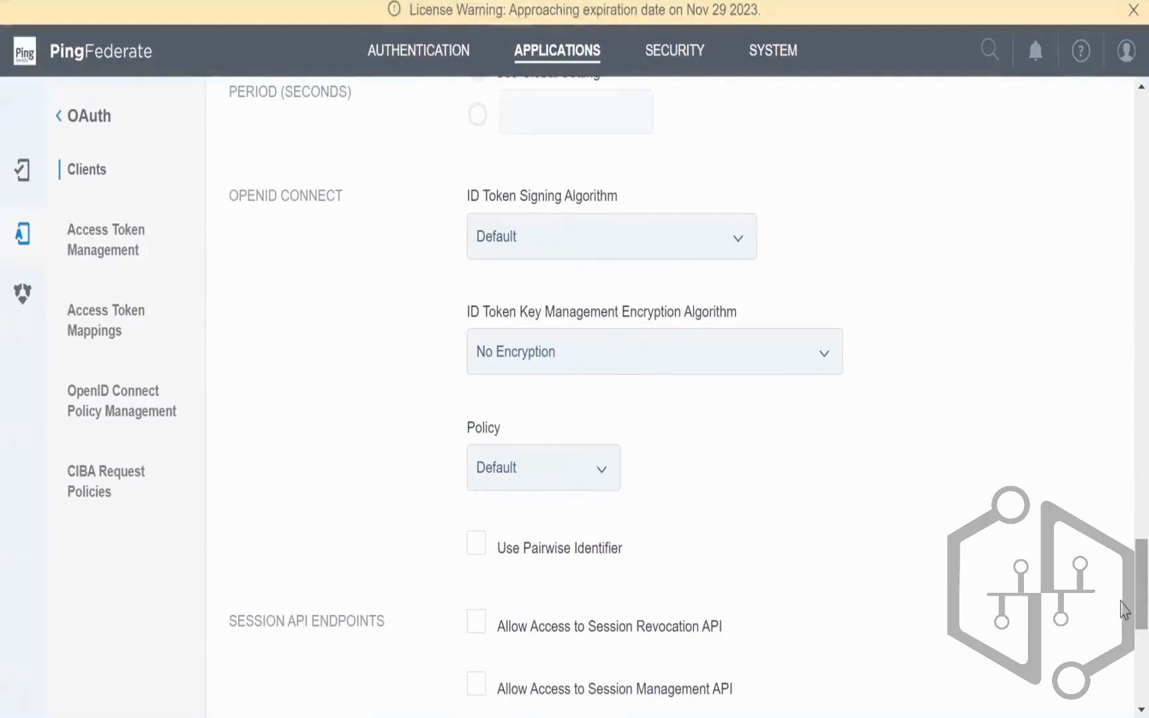
{"action": "left_click_drag", "start_coordinate": [230, 194], "coordinate": [344, 204]}
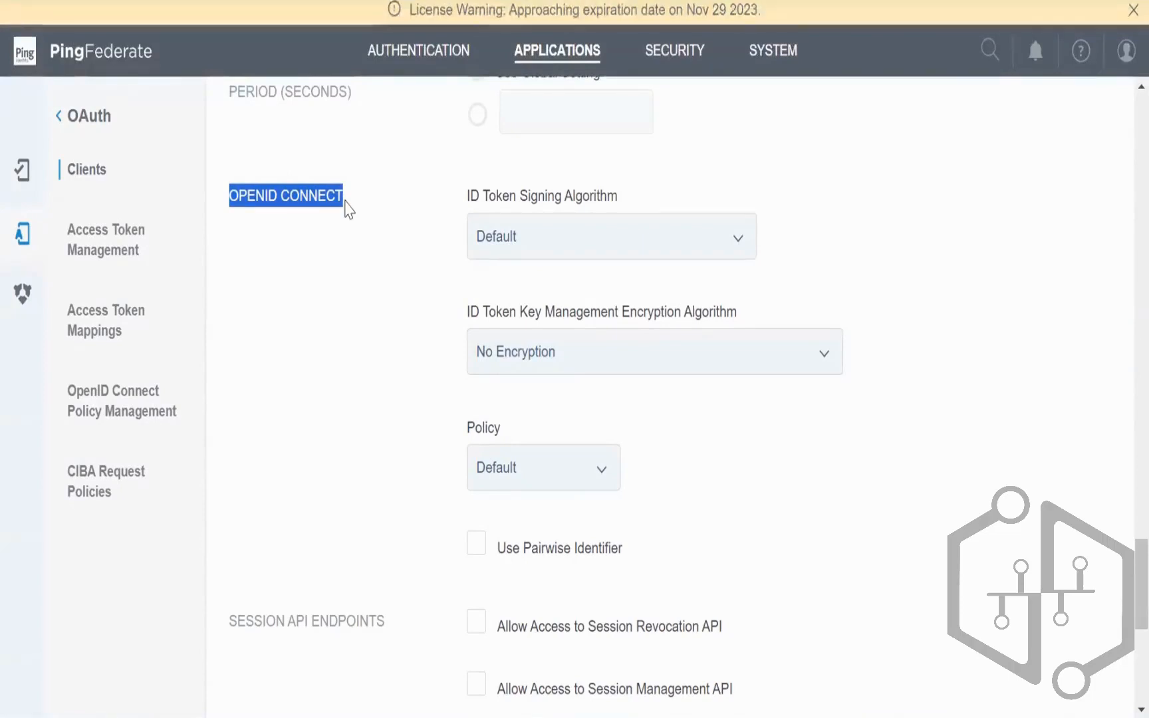
{"action": "left_click", "coordinate": [306, 230]}
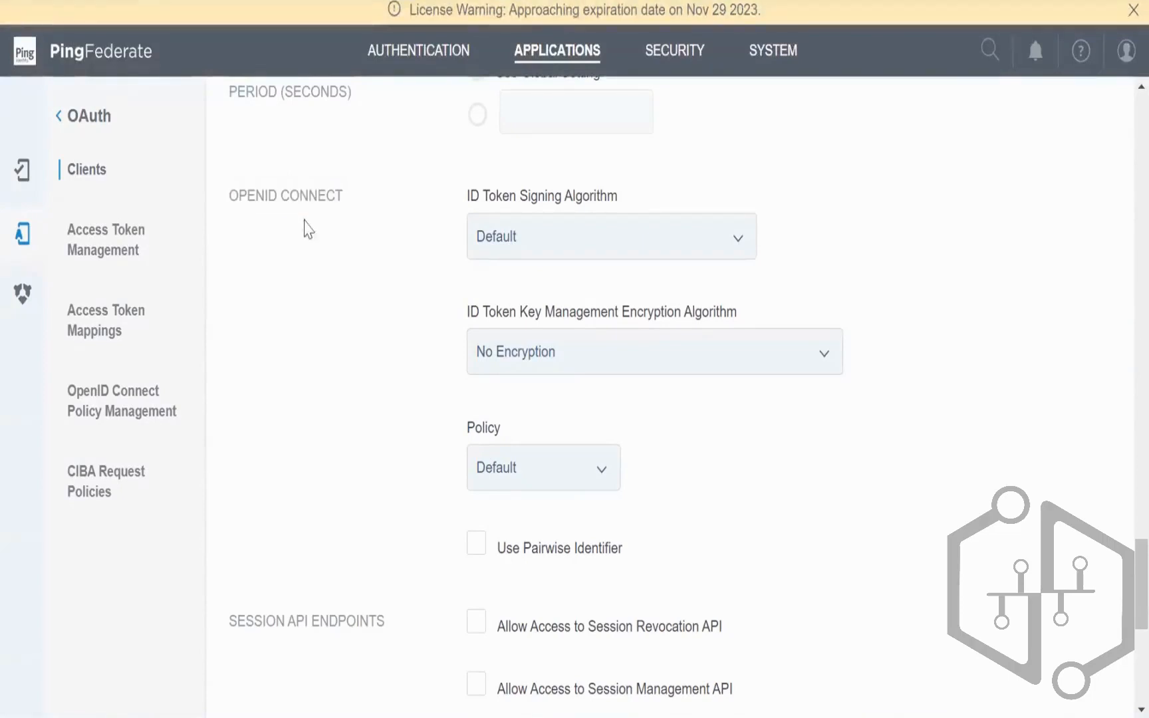
{"action": "scroll", "coordinate": [306, 230], "scroll_direction": "up", "scroll_amount": 5}
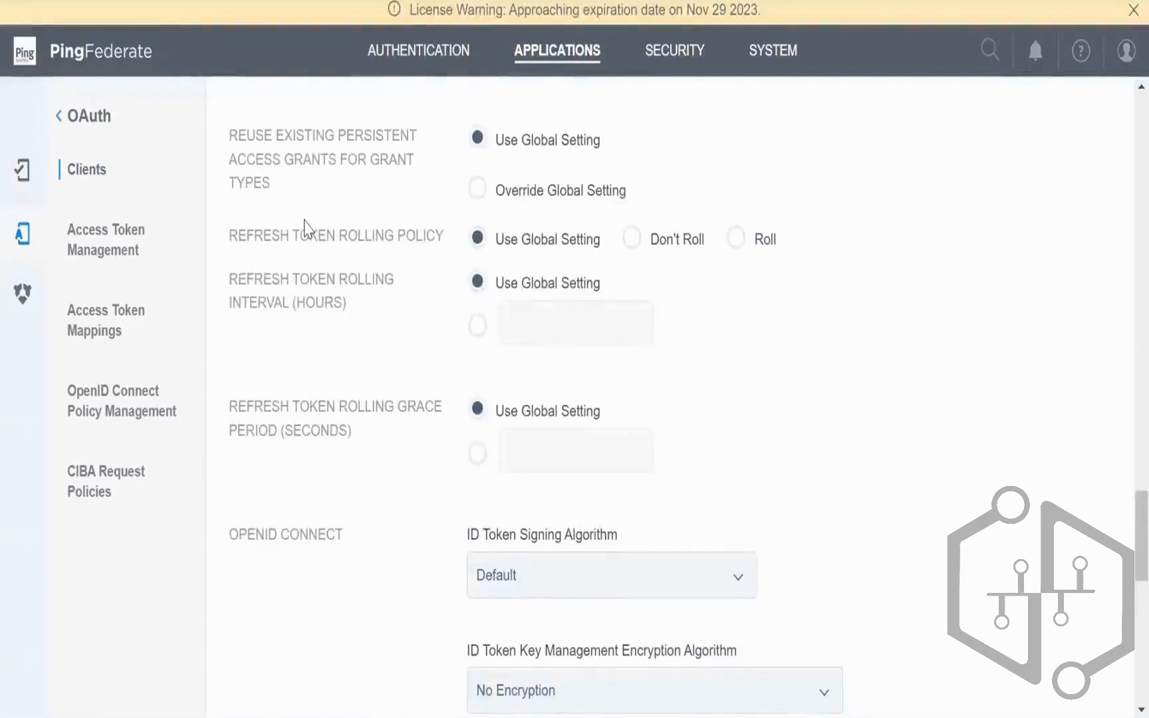
{"action": "left_click_drag", "start_coordinate": [229, 543], "coordinate": [351, 538]}
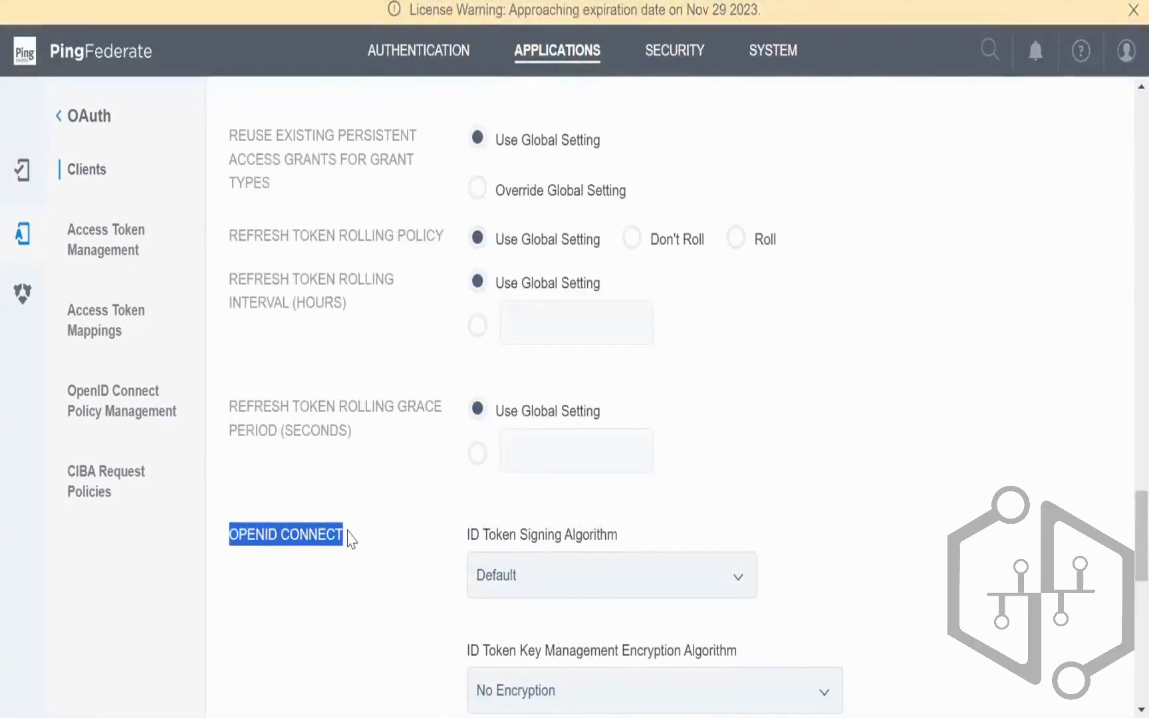
{"action": "scroll", "coordinate": [372, 539], "scroll_direction": "up", "scroll_amount": 2}
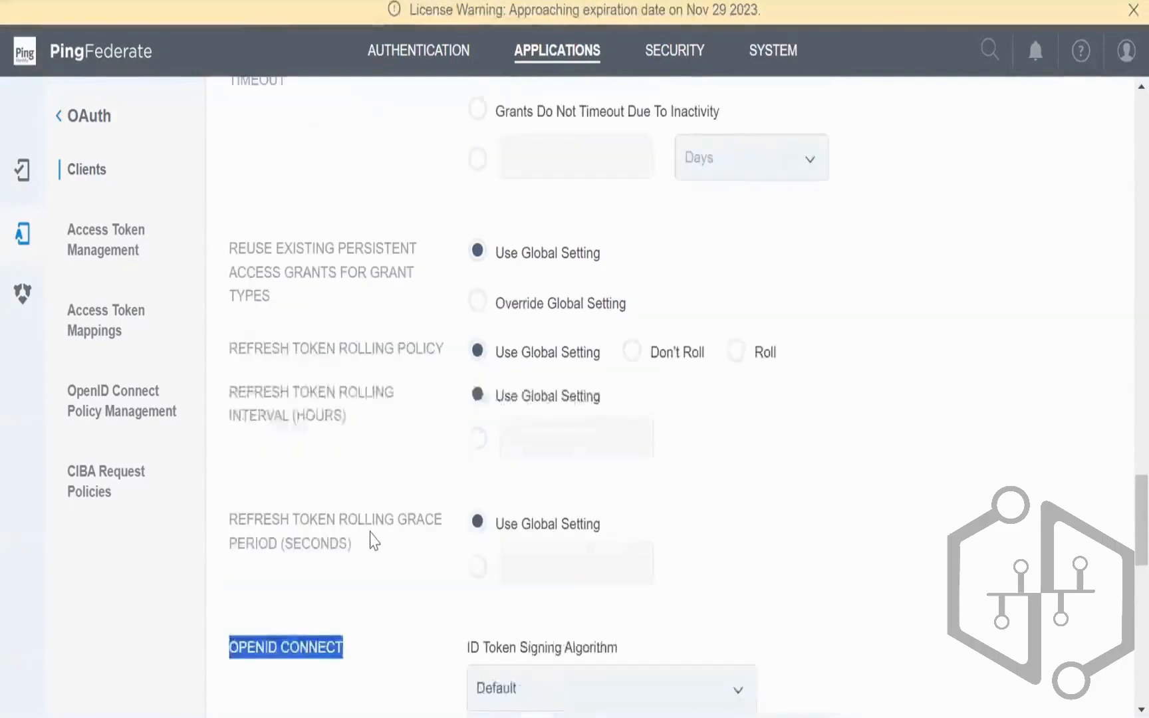
{"action": "scroll", "coordinate": [373, 540], "scroll_direction": "up", "scroll_amount": 4}
{"action": "scroll", "coordinate": [369, 540], "scroll_direction": "down", "scroll_amount": 7}
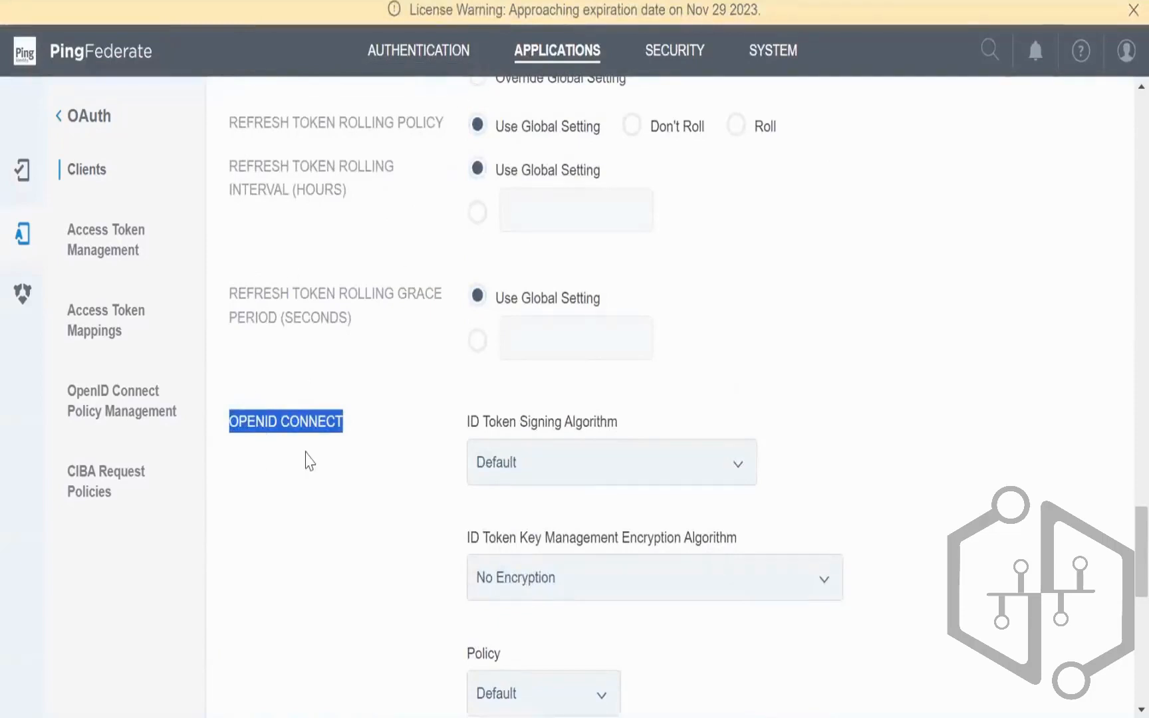
{"action": "scroll", "coordinate": [309, 460], "scroll_direction": "down", "scroll_amount": 2}
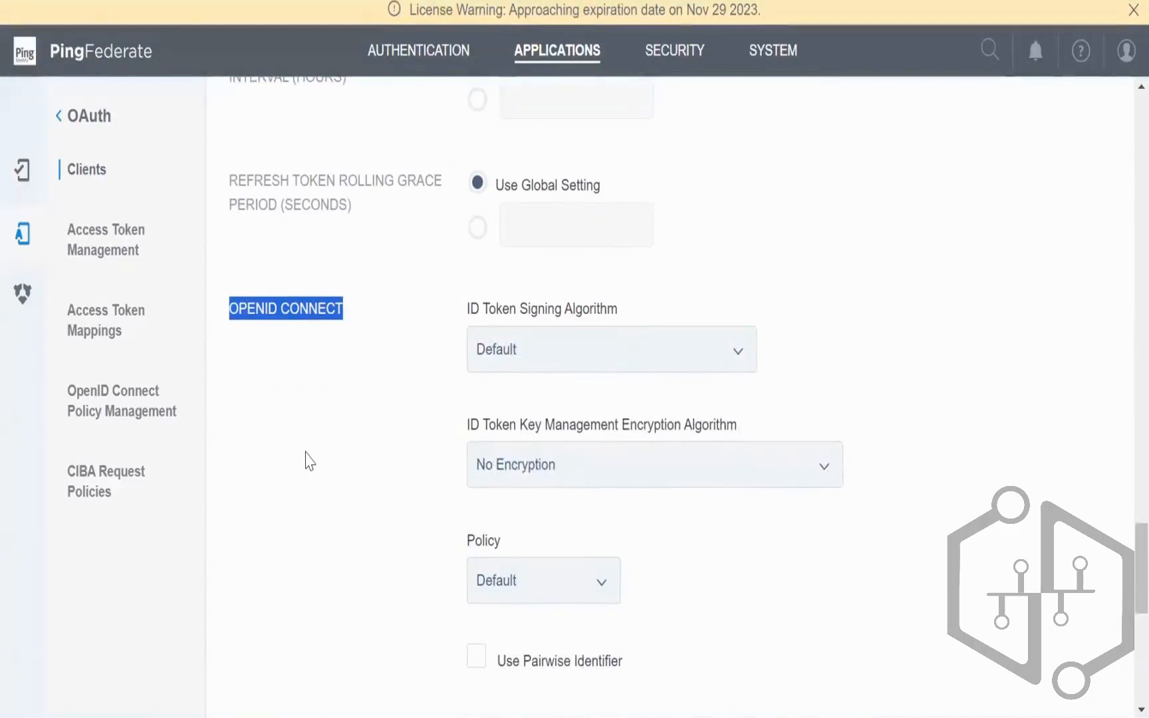
{"action": "scroll", "coordinate": [309, 460], "scroll_direction": "down", "scroll_amount": 2}
{"action": "scroll", "coordinate": [309, 460], "scroll_direction": "up", "scroll_amount": 2}
{"action": "scroll", "coordinate": [309, 460], "scroll_direction": "up", "scroll_amount": 2}
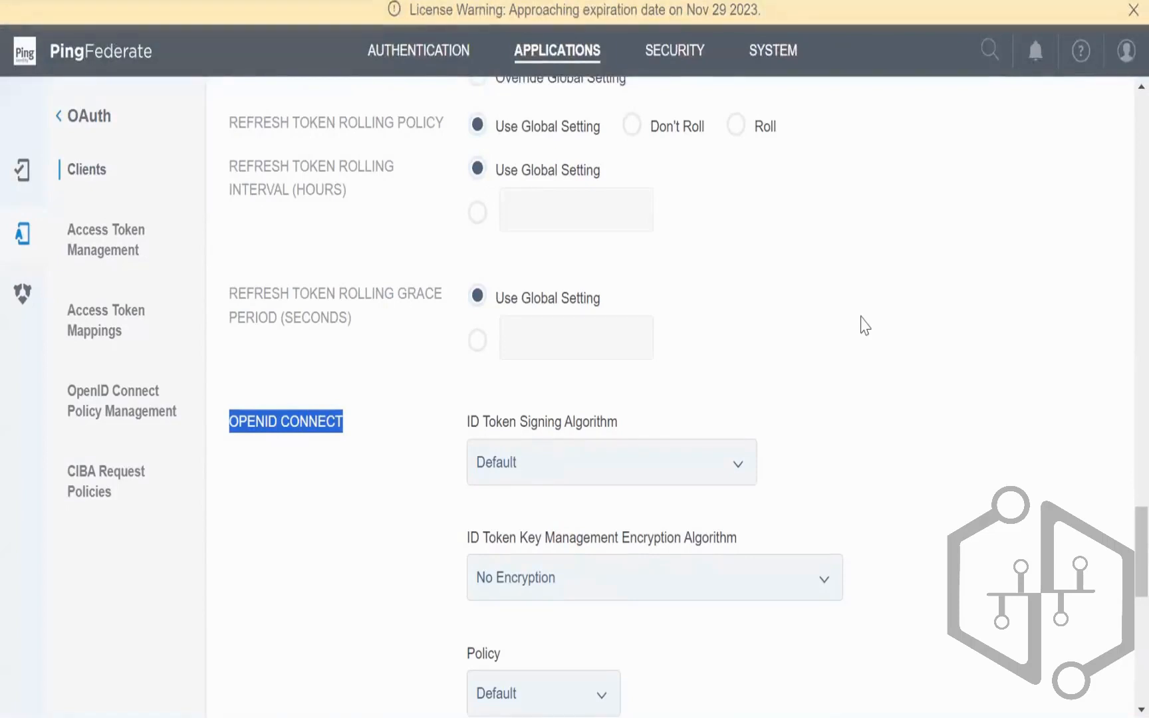
{"action": "scroll", "coordinate": [864, 326], "scroll_direction": "down", "scroll_amount": 3}
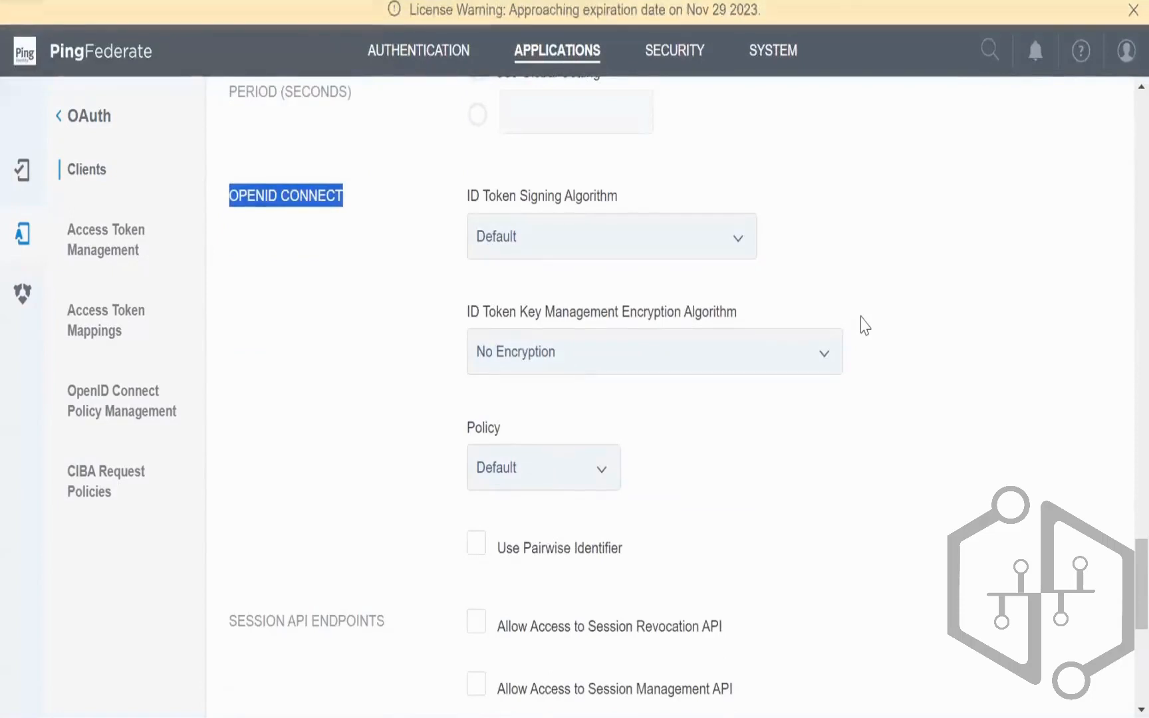
{"action": "scroll", "coordinate": [864, 325], "scroll_direction": "down", "scroll_amount": 3}
{"action": "scroll", "coordinate": [859, 323], "scroll_direction": "up", "scroll_amount": 5}
{"action": "left_click", "coordinate": [343, 345]}
{"action": "left_click_drag", "start_coordinate": [346, 312], "coordinate": [226, 304]}
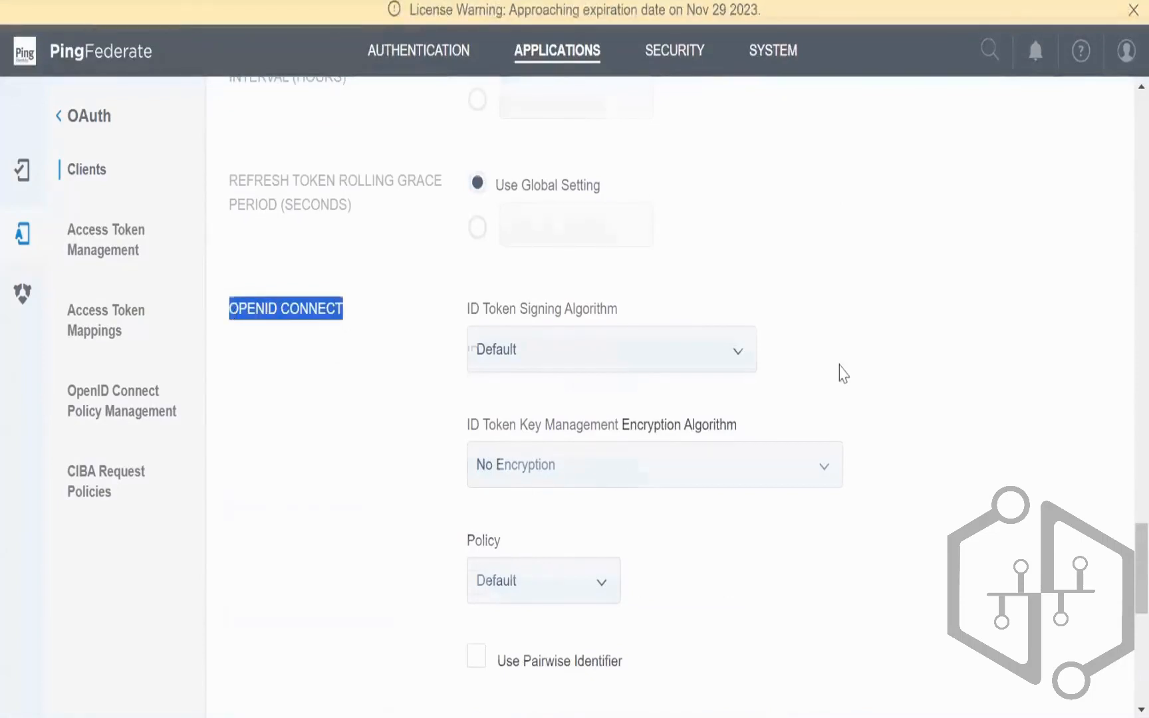
{"action": "scroll", "coordinate": [839, 369], "scroll_direction": "down", "scroll_amount": 3}
{"action": "scroll", "coordinate": [838, 369], "scroll_direction": "up", "scroll_amount": 2}
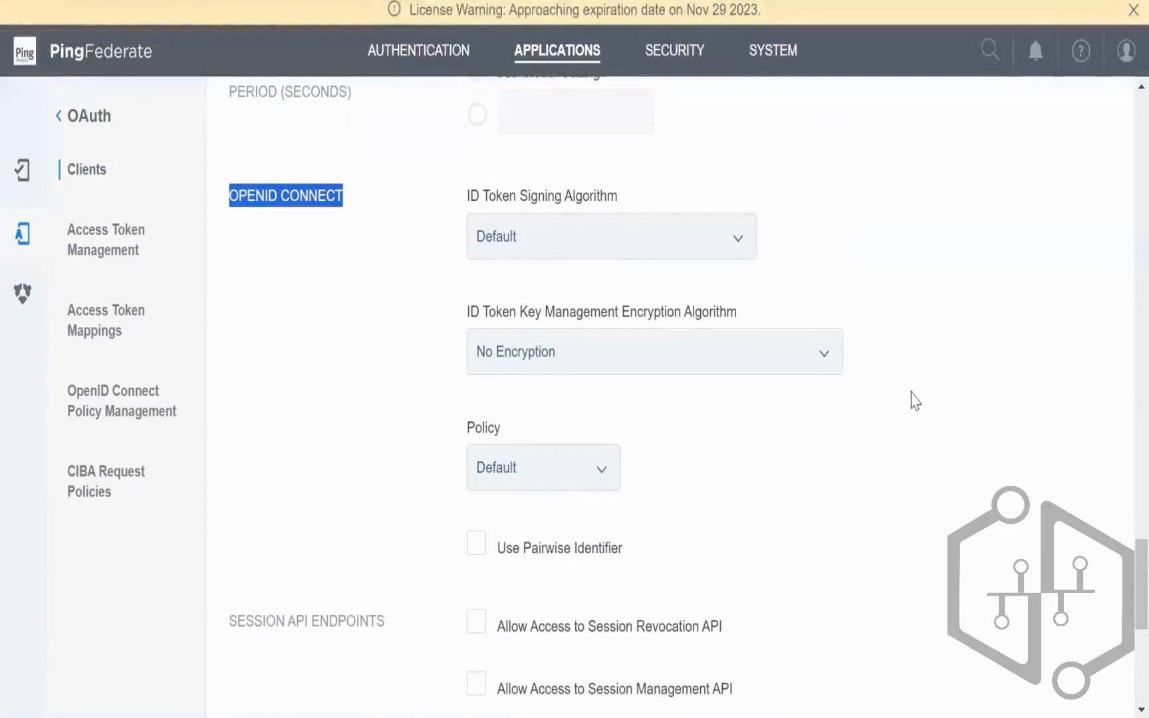
{"action": "scroll", "coordinate": [911, 392], "scroll_direction": "down", "scroll_amount": 6}
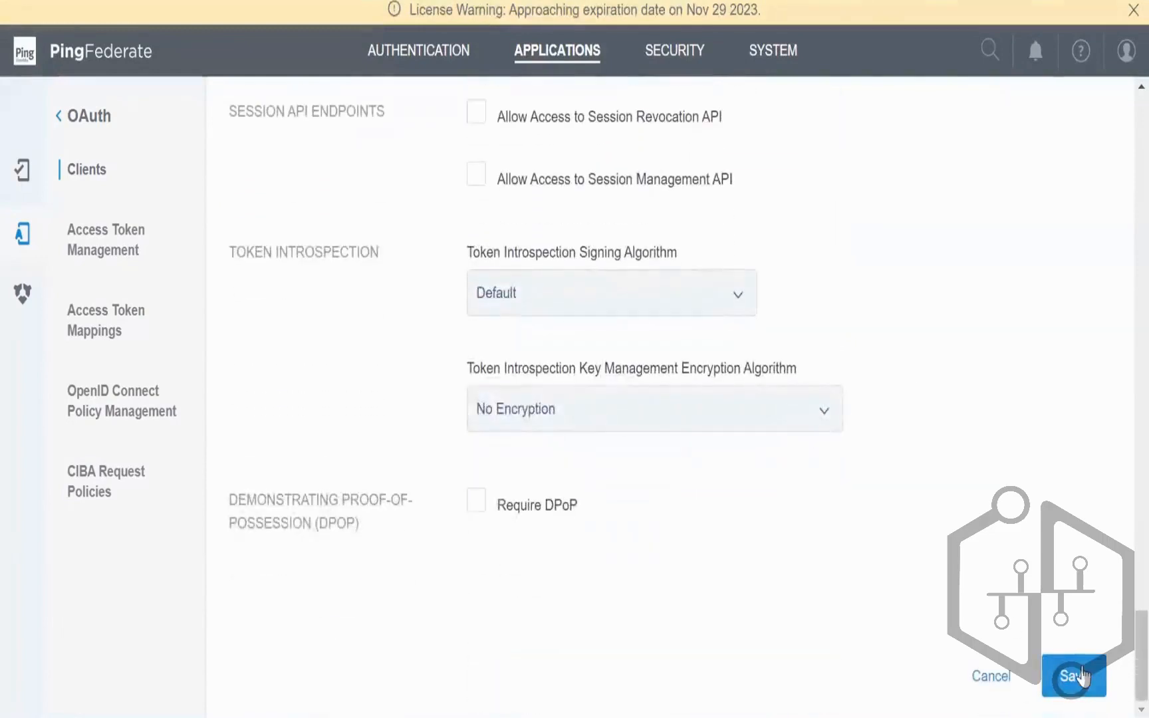
Step: Save the client, copy client_CC from the Clients list, and return to Postman
{"action": "left_click", "coordinate": [1073, 681]}
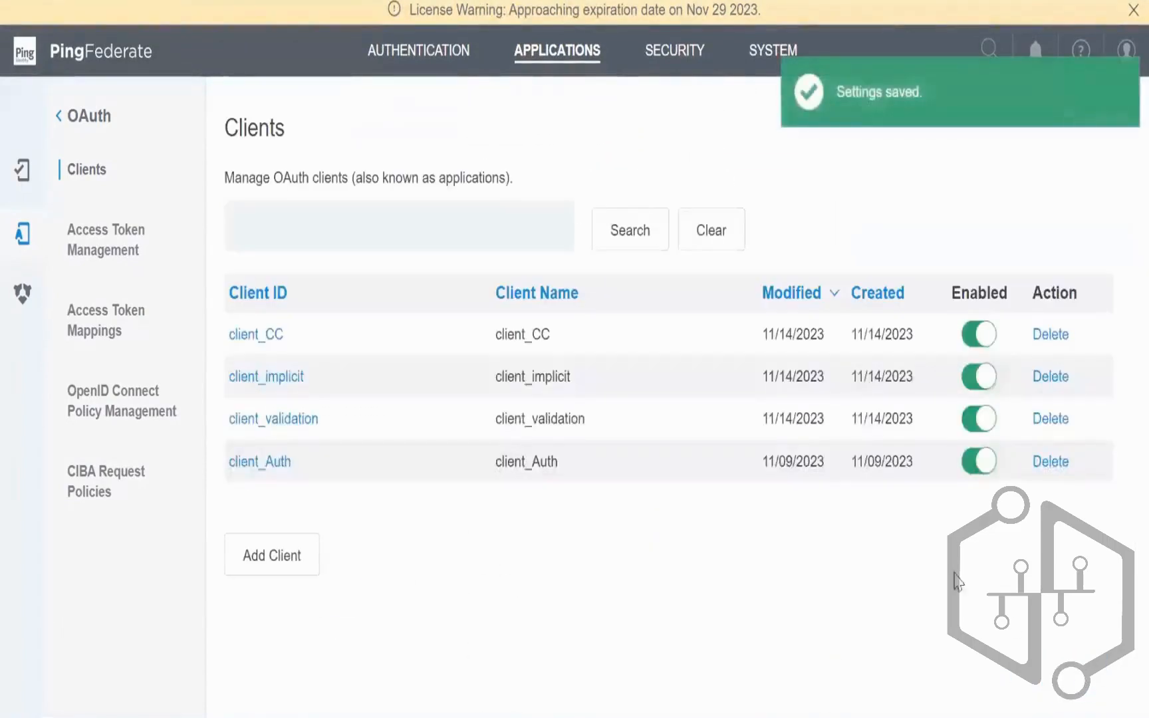
{"action": "double_click", "coordinate": [529, 334]}
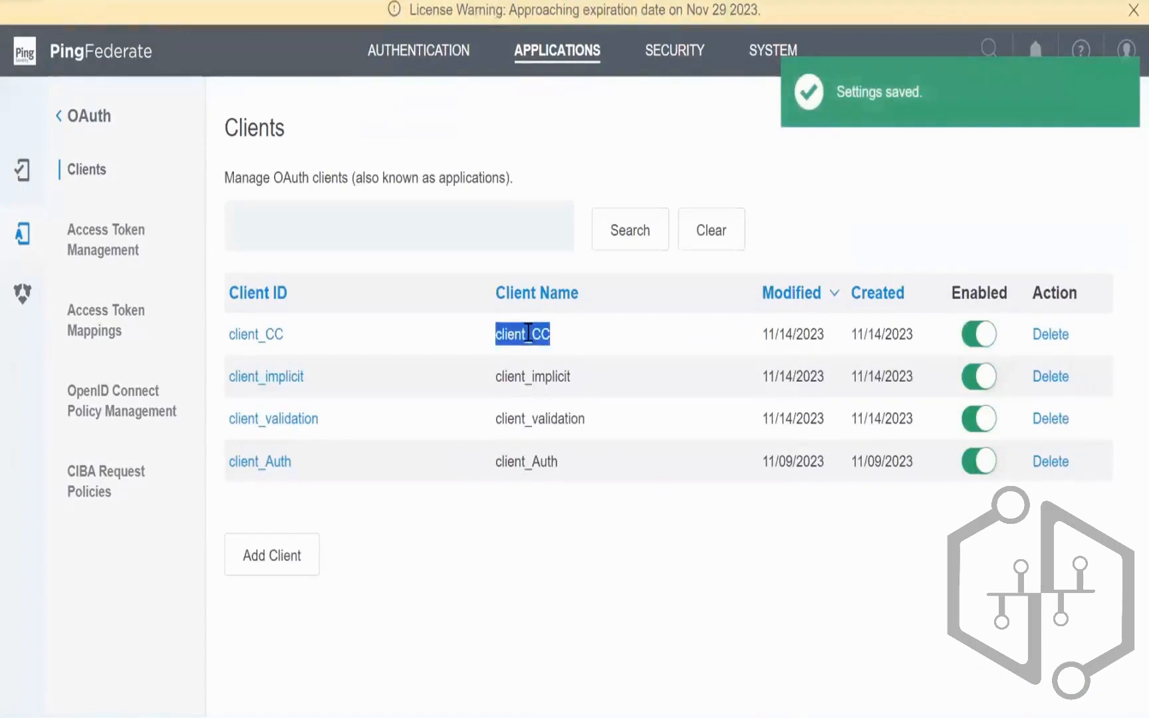
{"action": "key", "text": "alt+Tab"}
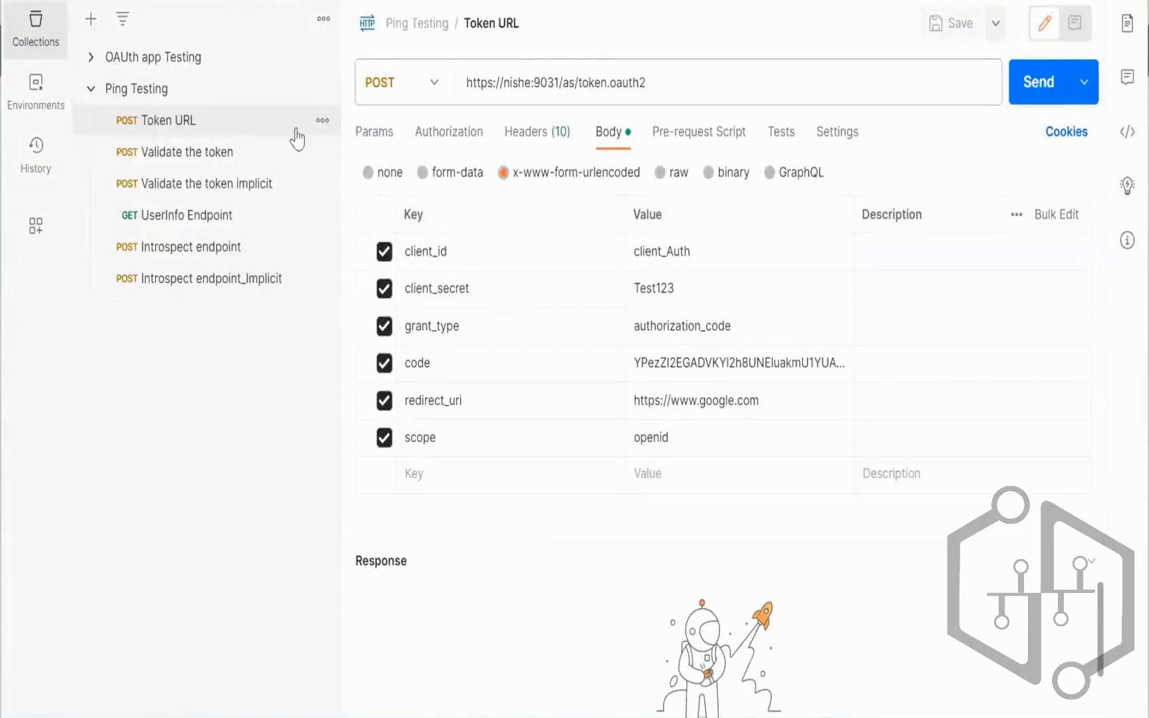
Step: Duplicate the Token URL request and rename the copy to Token URL CC
{"action": "left_click", "coordinate": [322, 120]}
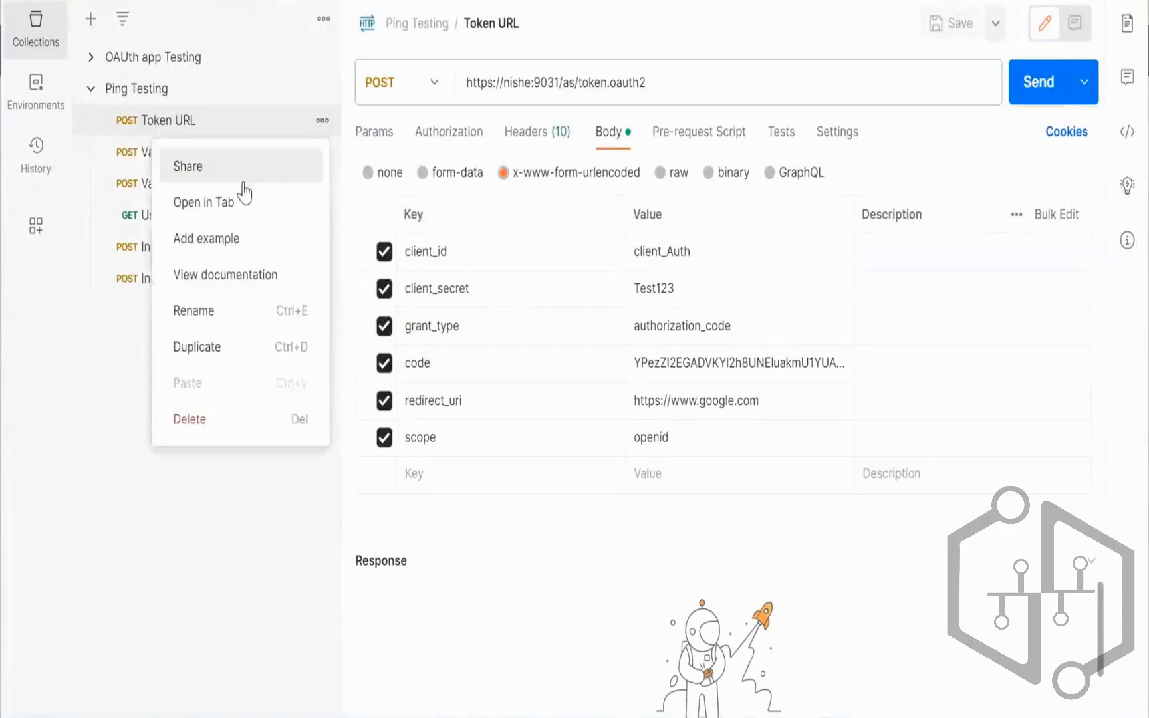
{"action": "left_click", "coordinate": [206, 347]}
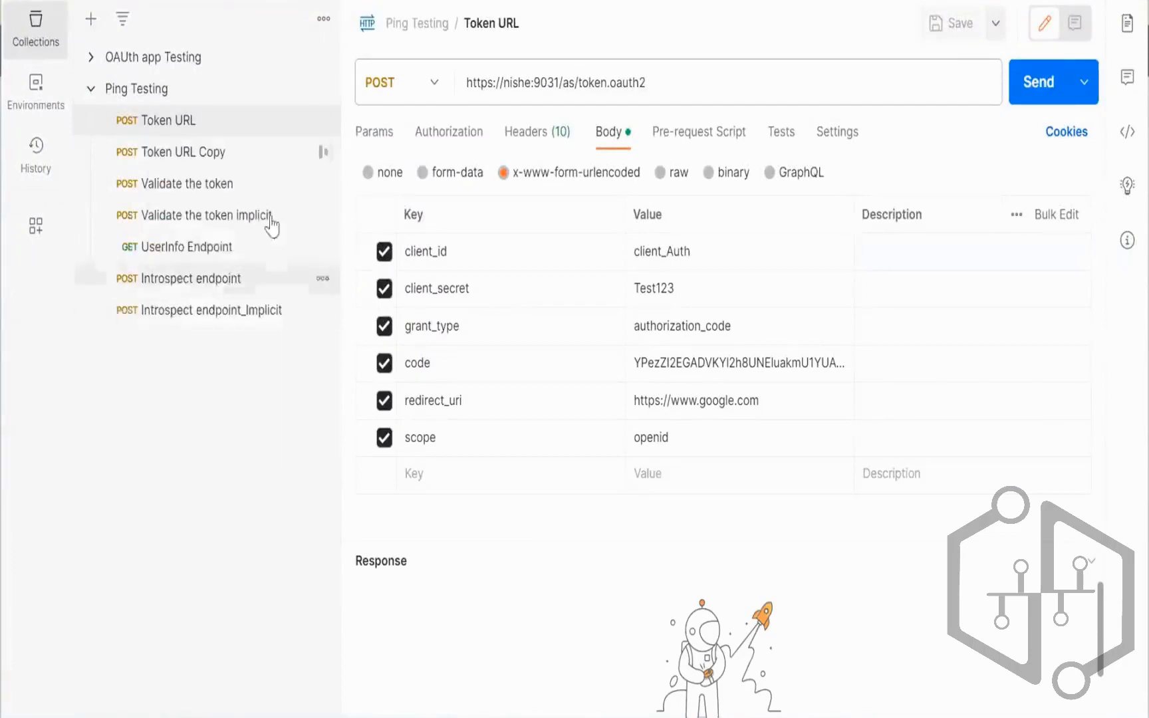
{"action": "left_click", "coordinate": [322, 152]}
{"action": "left_click", "coordinate": [200, 343]}
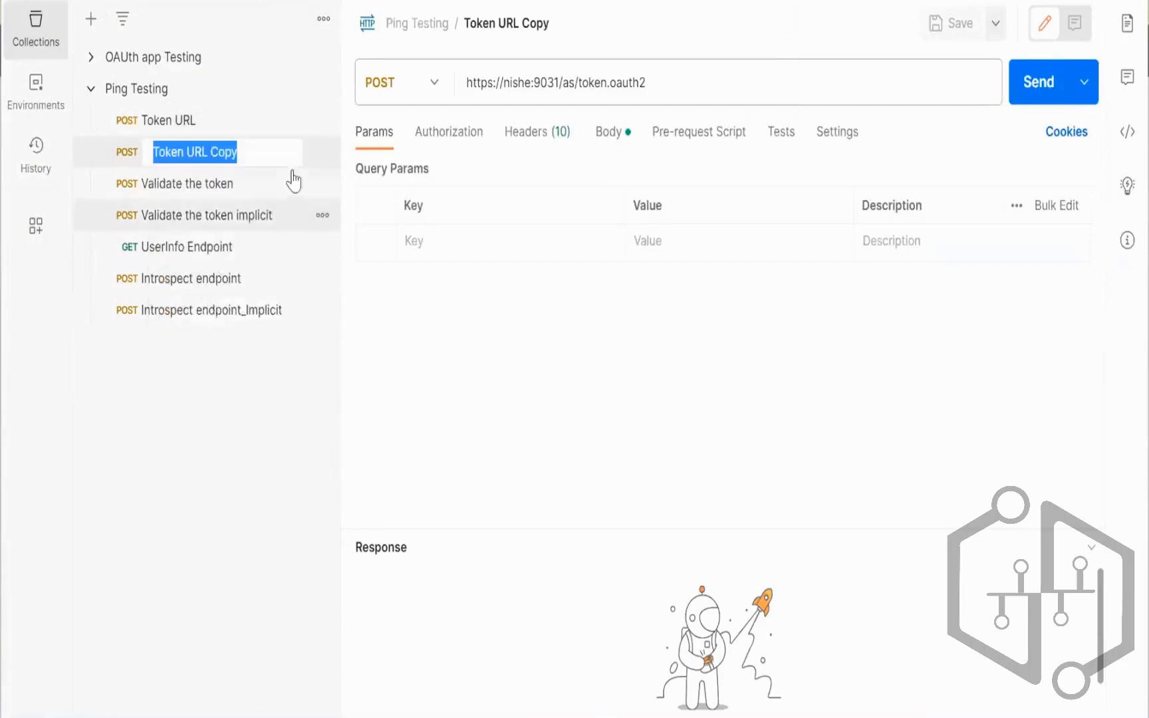
{"action": "left_click", "coordinate": [297, 166]}
{"action": "key", "text": "BackSpace"}
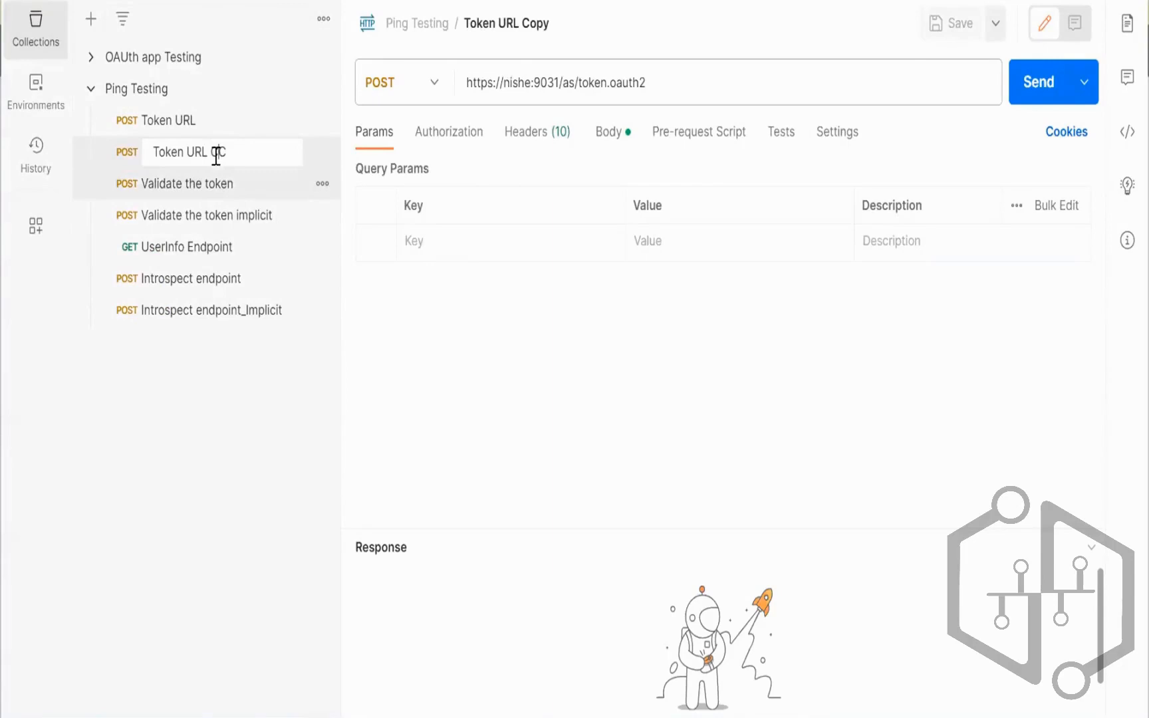
{"action": "key", "text": "Return"}
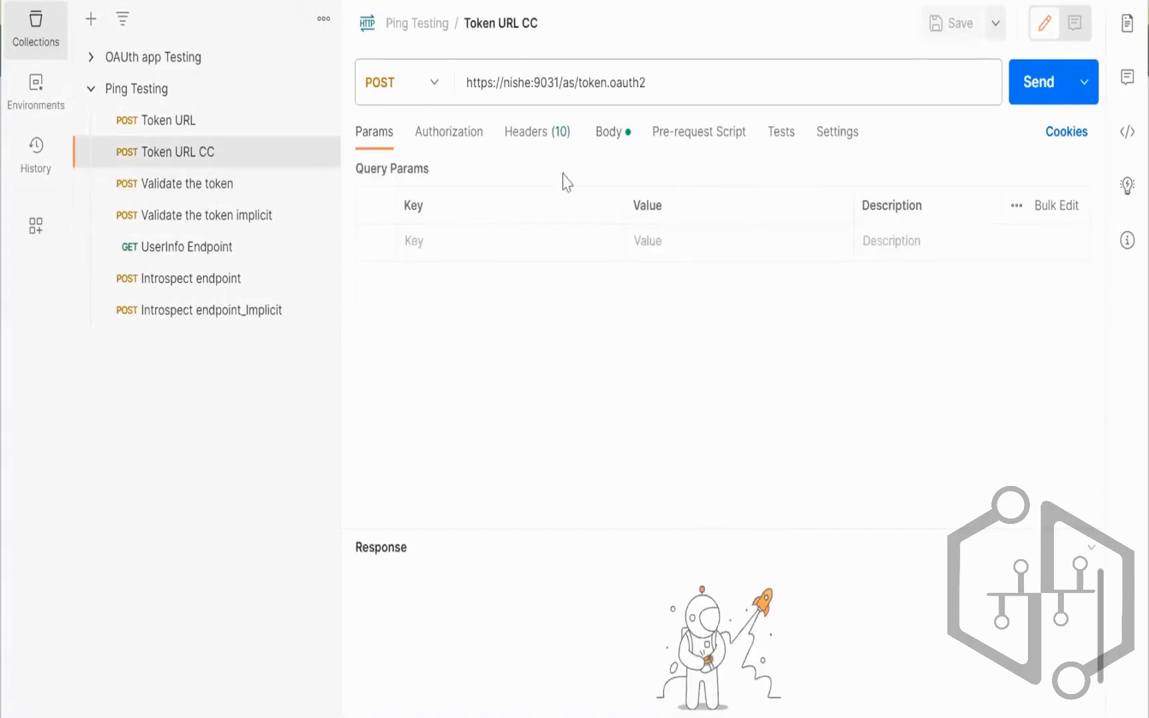
Step: Disable code, redirect_uri and scope, set grant_type client_credentials and client_id client_CC, and send
{"action": "left_click", "coordinate": [617, 133]}
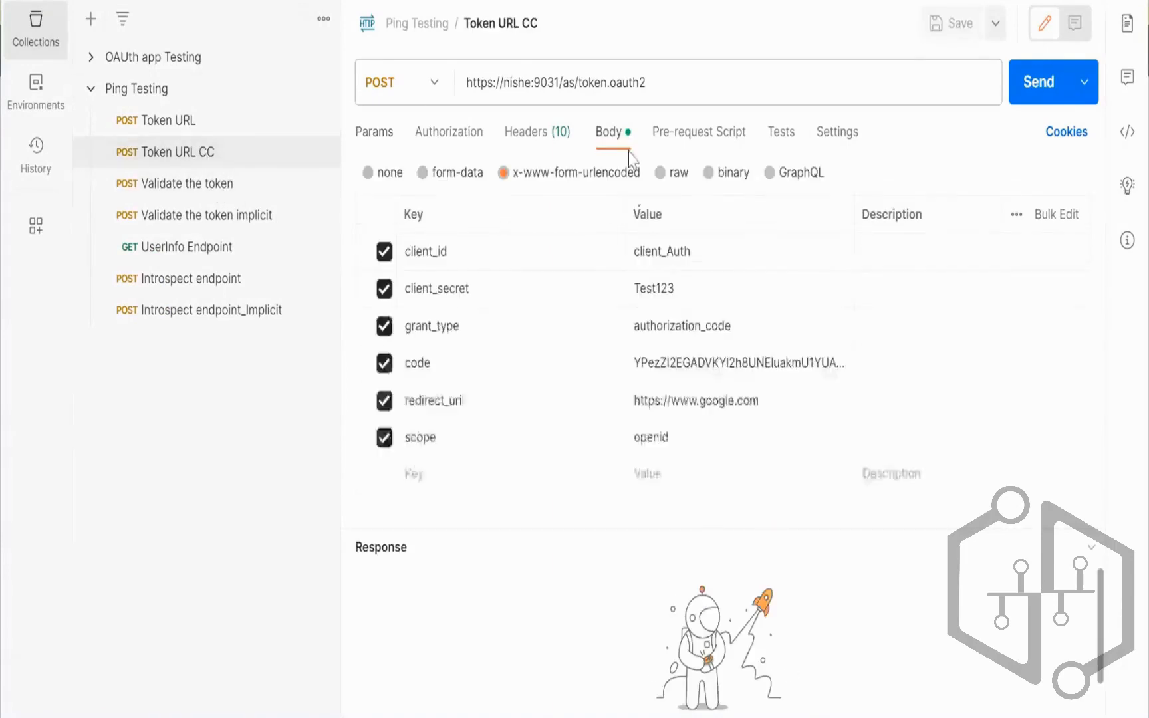
{"action": "left_click", "coordinate": [384, 363]}
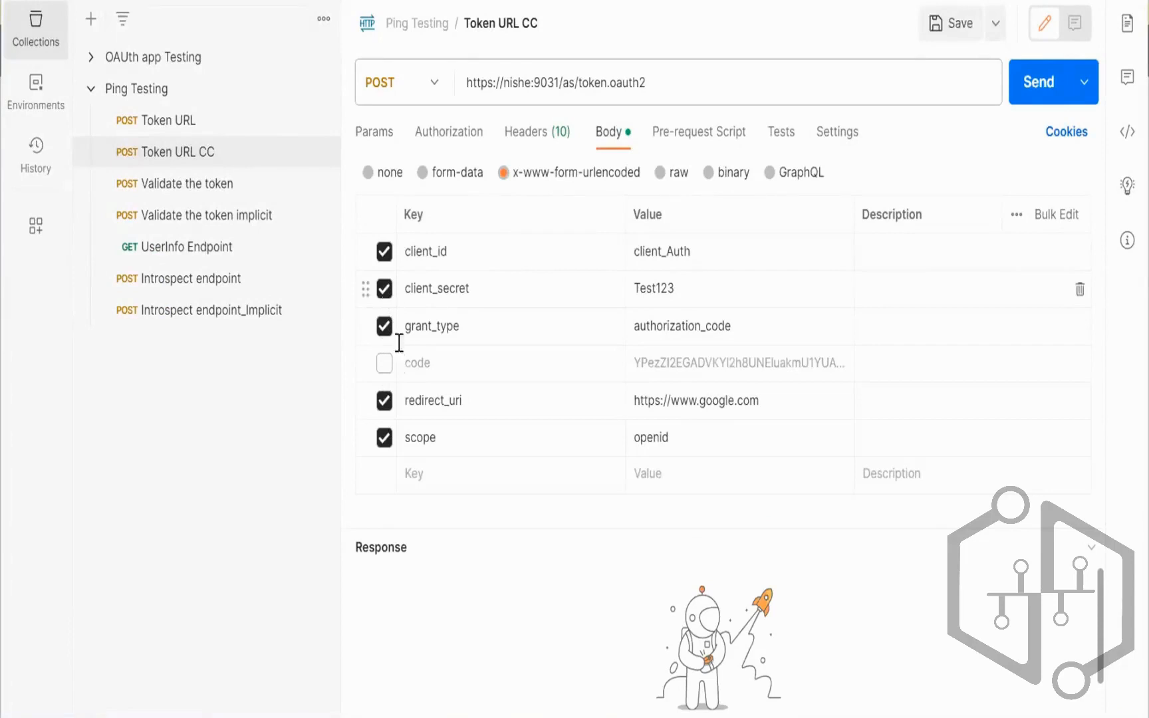
{"action": "left_click", "coordinate": [384, 400]}
{"action": "left_click", "coordinate": [384, 437]}
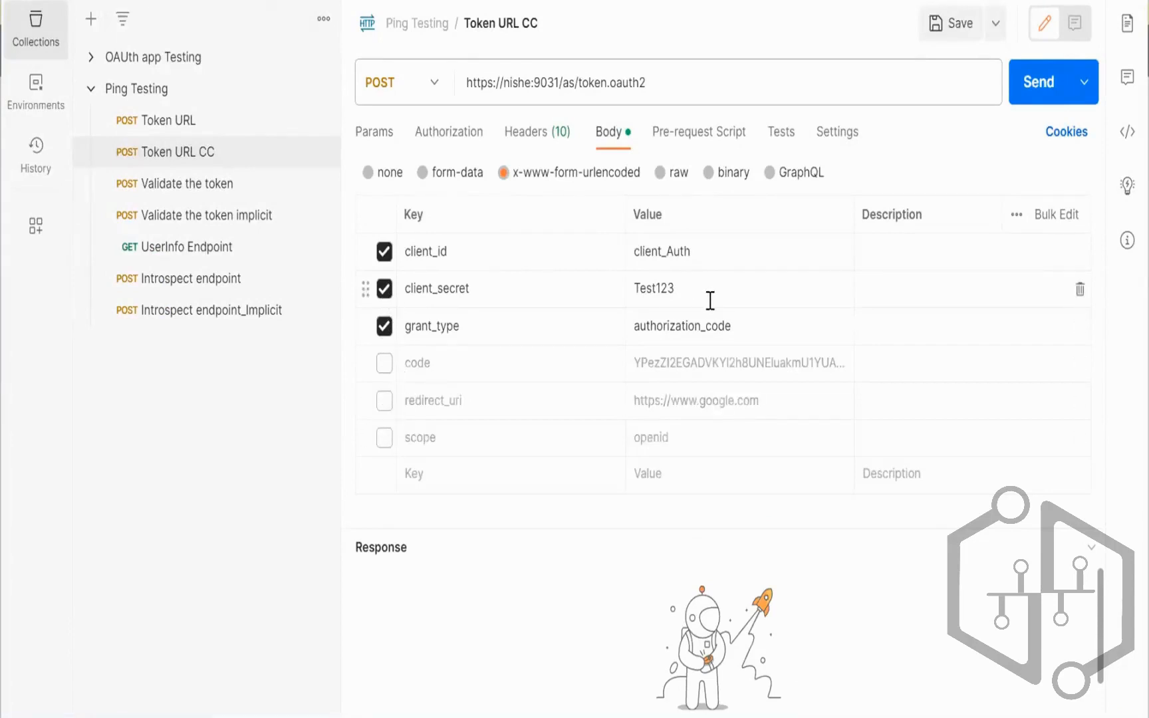
{"action": "left_click", "coordinate": [754, 327]}
{"action": "key", "text": "BackSpace"}
{"action": "key", "text": "BackSpace"}
{"action": "key", "text": "BackSpace"}
{"action": "key", "text": "BackSpace"}
{"action": "key", "text": "BackSpace"}
{"action": "key", "text": "BackSpace"}
{"action": "key", "text": "BackSpace"}
{"action": "key", "text": "BackSpace"}
{"action": "key", "text": "BackSpace"}
{"action": "key", "text": "BackSpace"}
{"action": "key", "text": "BackSpace"}
{"action": "key", "text": "BackSpace"}
{"action": "key", "text": "BackSpace"}
{"action": "key", "text": "BackSpace"}
{"action": "key", "text": "BackSpace"}
{"action": "key", "text": "BackSpace"}
{"action": "key", "text": "BackSpace"}
{"action": "left_click", "coordinate": [708, 250]}
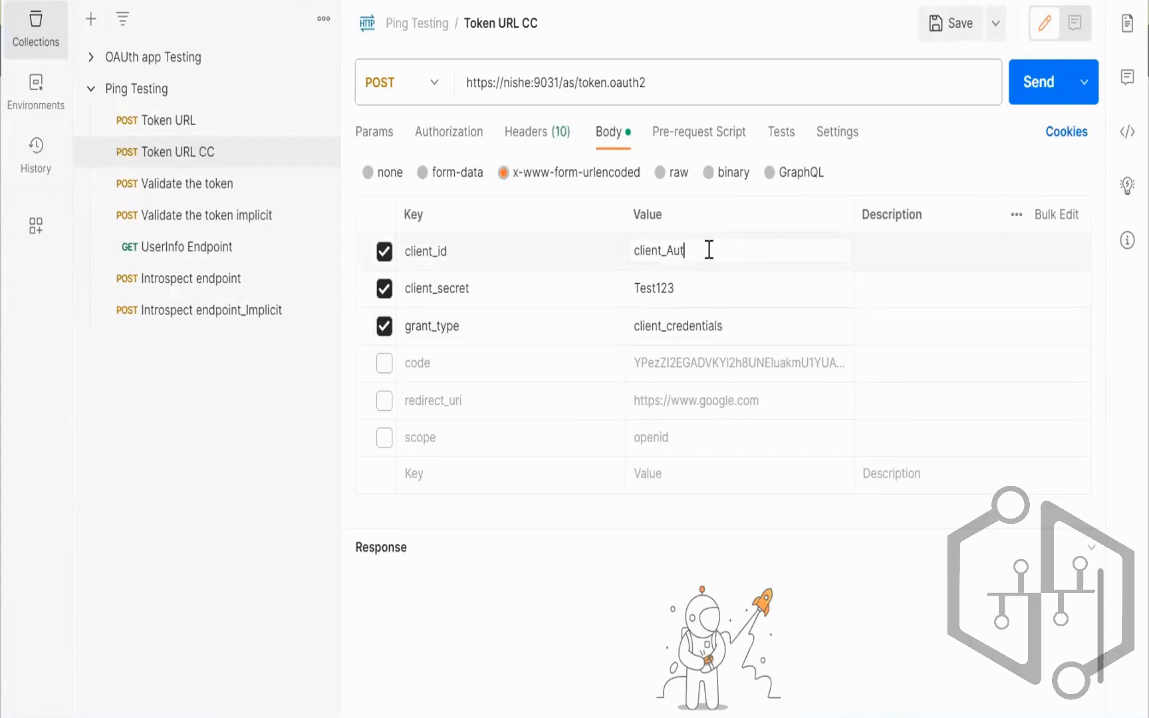
{"action": "key", "text": "BackSpace"}
{"action": "key", "text": "BackSpace"}
{"action": "key", "text": "BackSpace"}
{"action": "key", "text": "BackSpace"}
{"action": "key", "text": "BackSpace"}
{"action": "key", "text": "BackSpace"}
{"action": "key", "text": "BackSpace"}
{"action": "key", "text": "BackSpace"}
{"action": "key", "text": "ctrl+v"}
{"action": "left_click", "coordinate": [1034, 86]}
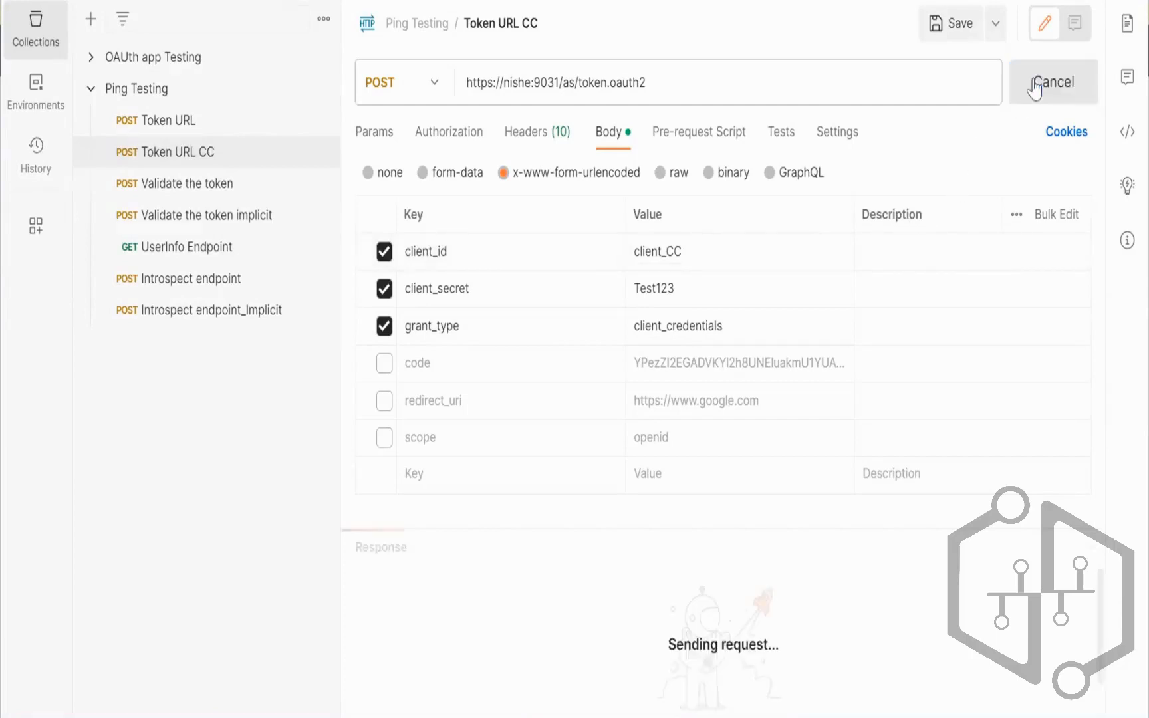
{"action": "left_click_drag", "start_coordinate": [871, 526], "coordinate": [886, 329]}
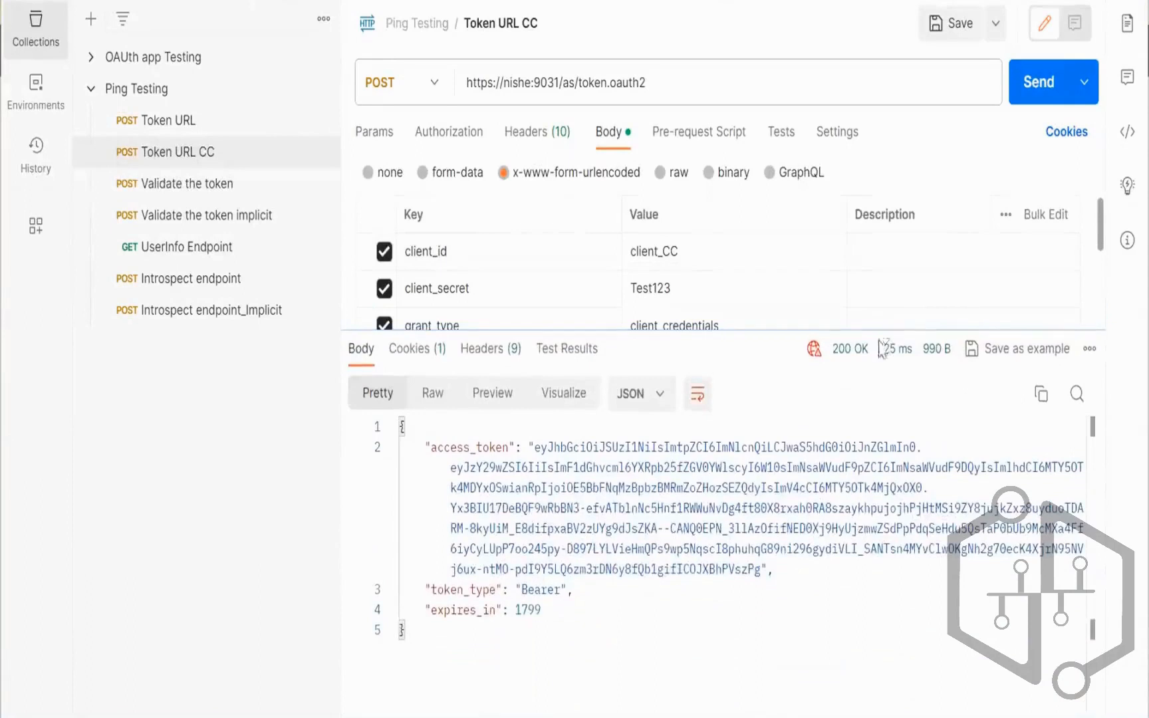
Step: Duplicate 'Validate the token implicit' and rename the copy 'Validate the token CC'
{"action": "left_click", "coordinate": [321, 215]}
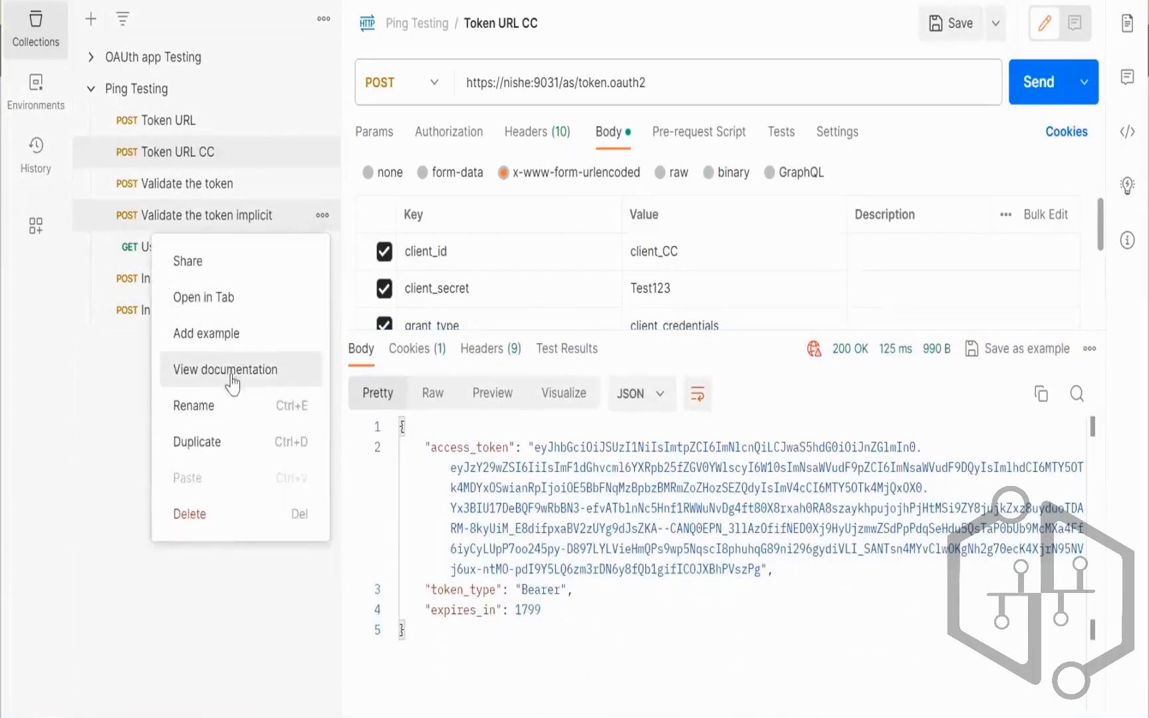
{"action": "left_click", "coordinate": [226, 452]}
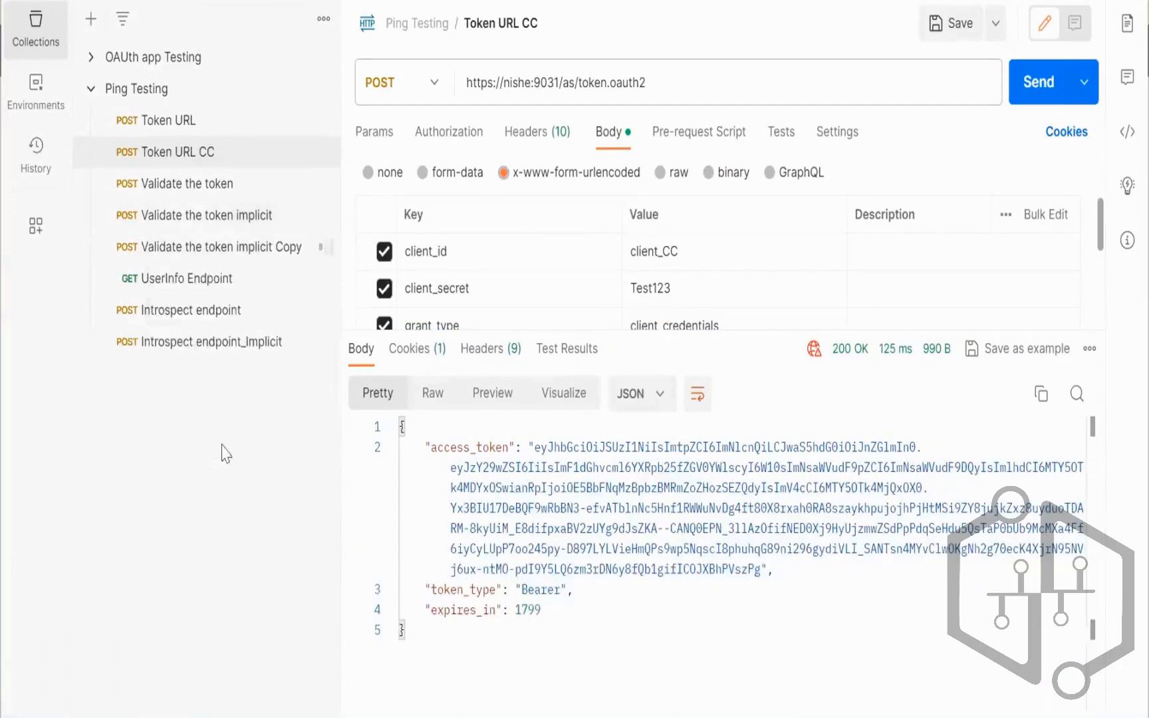
{"action": "left_click", "coordinate": [322, 246]}
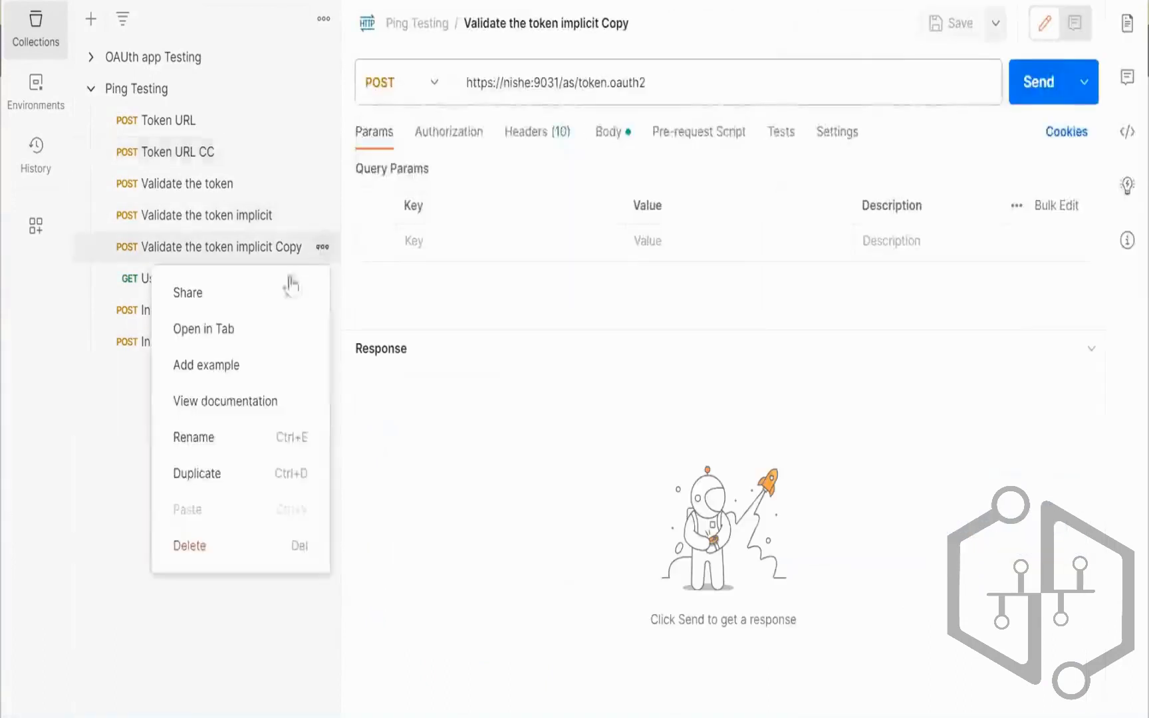
{"action": "left_click", "coordinate": [226, 452]}
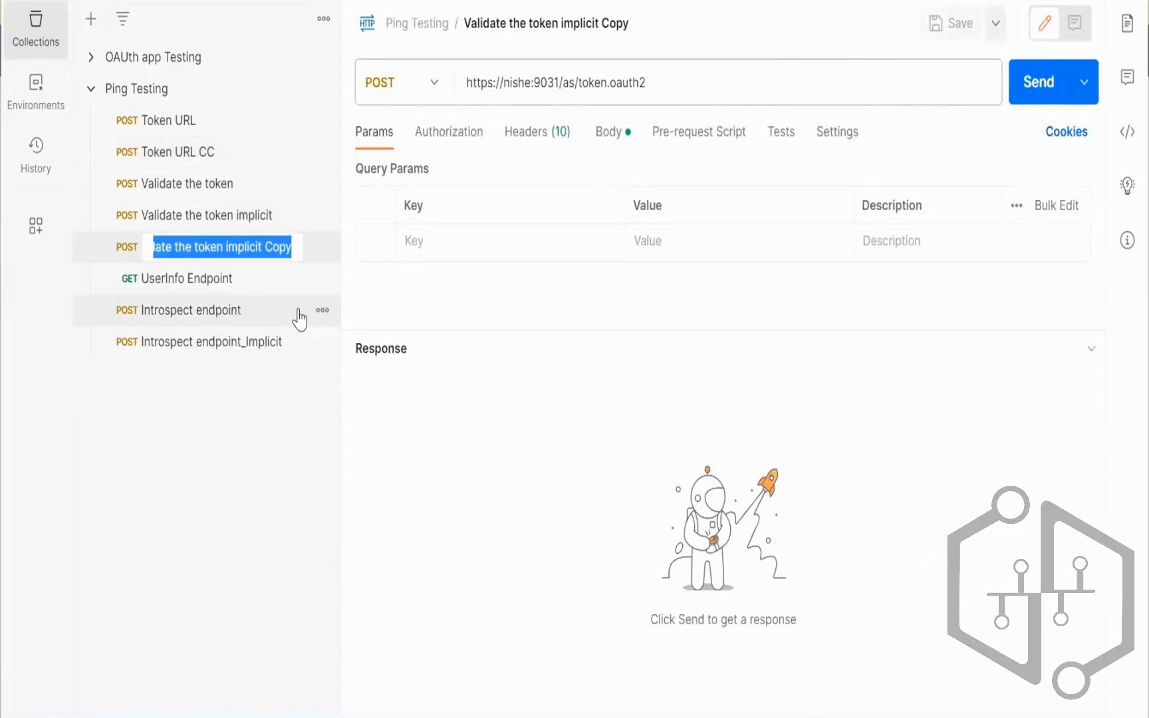
{"action": "key", "text": "End"}
{"action": "key", "text": "BackSpace"}
{"action": "key", "text": "BackSpace"}
{"action": "key", "text": "BackSpace"}
{"action": "key", "text": "BackSpace"}
{"action": "key", "text": "BackSpace"}
{"action": "key", "text": "BackSpace"}
{"action": "key", "text": "BackSpace"}
{"action": "key", "text": "BackSpace"}
{"action": "key", "text": "BackSpace"}
{"action": "key", "text": "BackSpace"}
{"action": "key", "text": "BackSpace"}
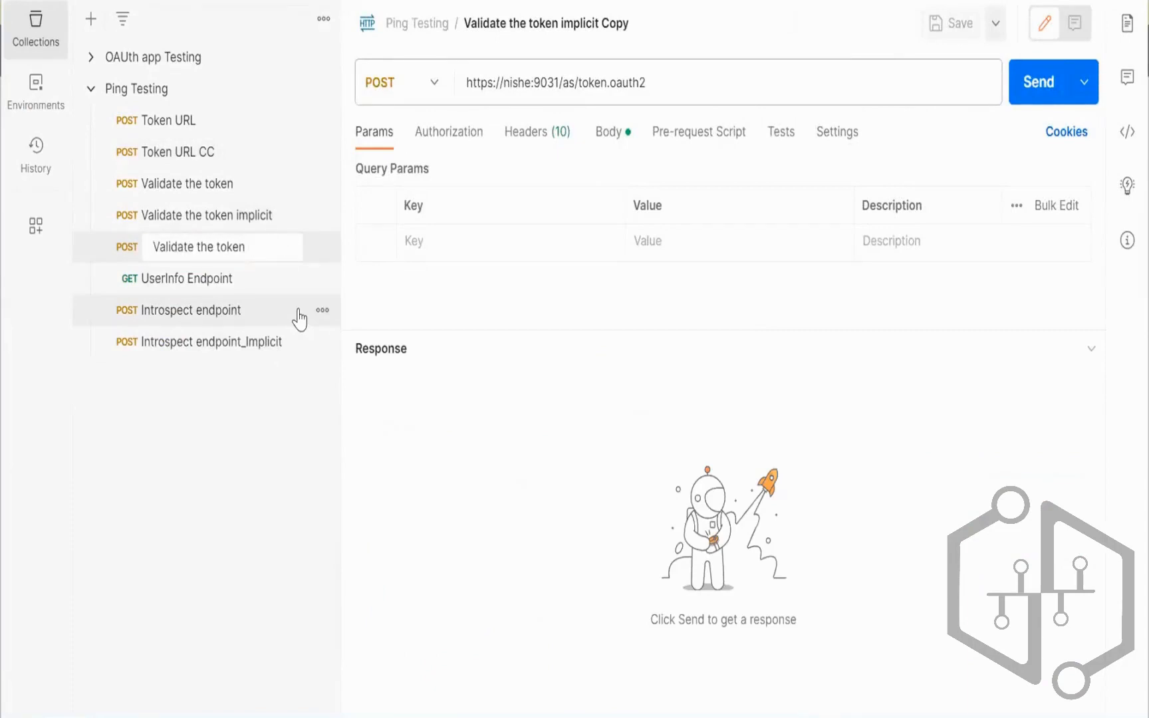
{"action": "type", "text": "CC"}
Step: Set the client_id body parameter to client_CC
{"action": "left_click", "coordinate": [609, 132]}
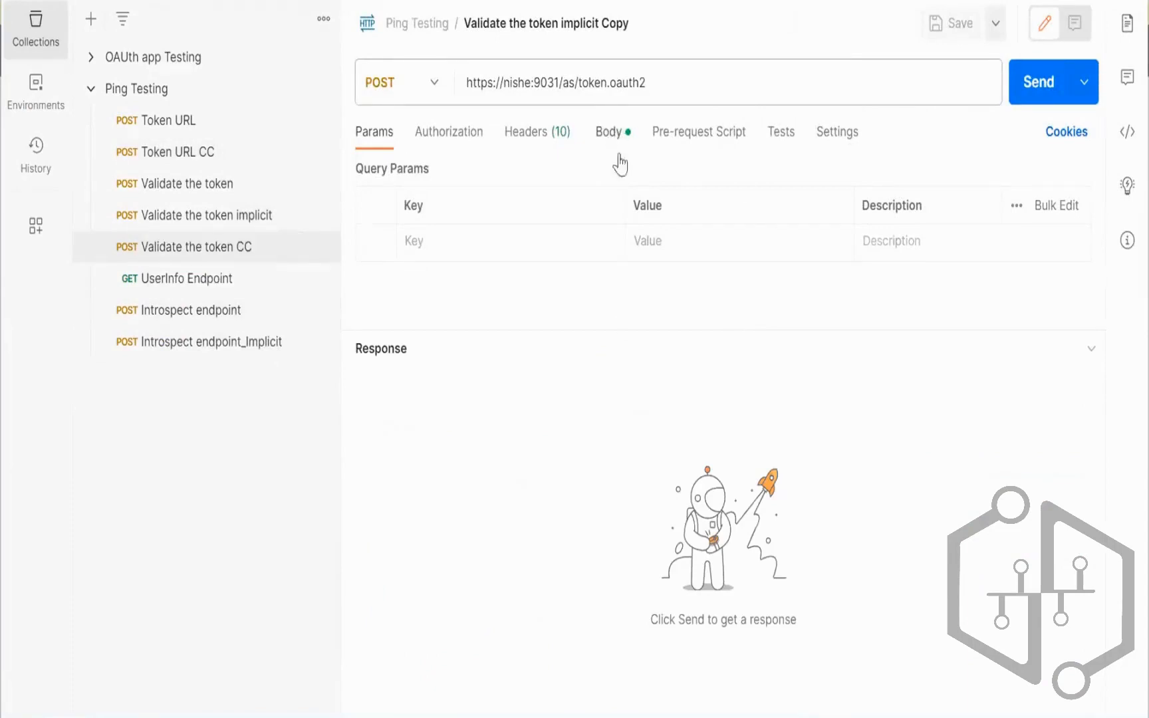
{"action": "left_click_drag", "start_coordinate": [653, 331], "coordinate": [625, 517]}
{"action": "left_click", "coordinate": [725, 255]}
{"action": "key", "text": "BackSpace"}
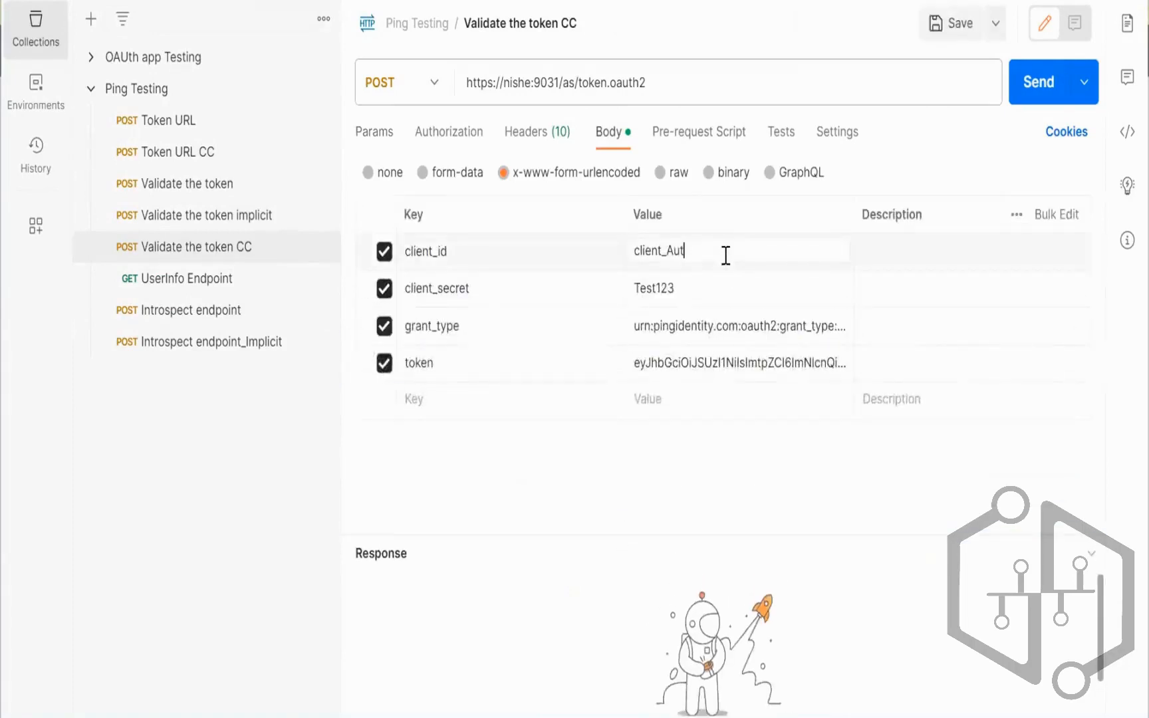
{"action": "key", "text": "ctrl+a"}
{"action": "key", "text": "BackSpace"}
{"action": "type", "text": "client_CC"}
Step: Paste the Token URL CC access token as the token value and send the validation request
{"action": "left_click", "coordinate": [266, 184]}
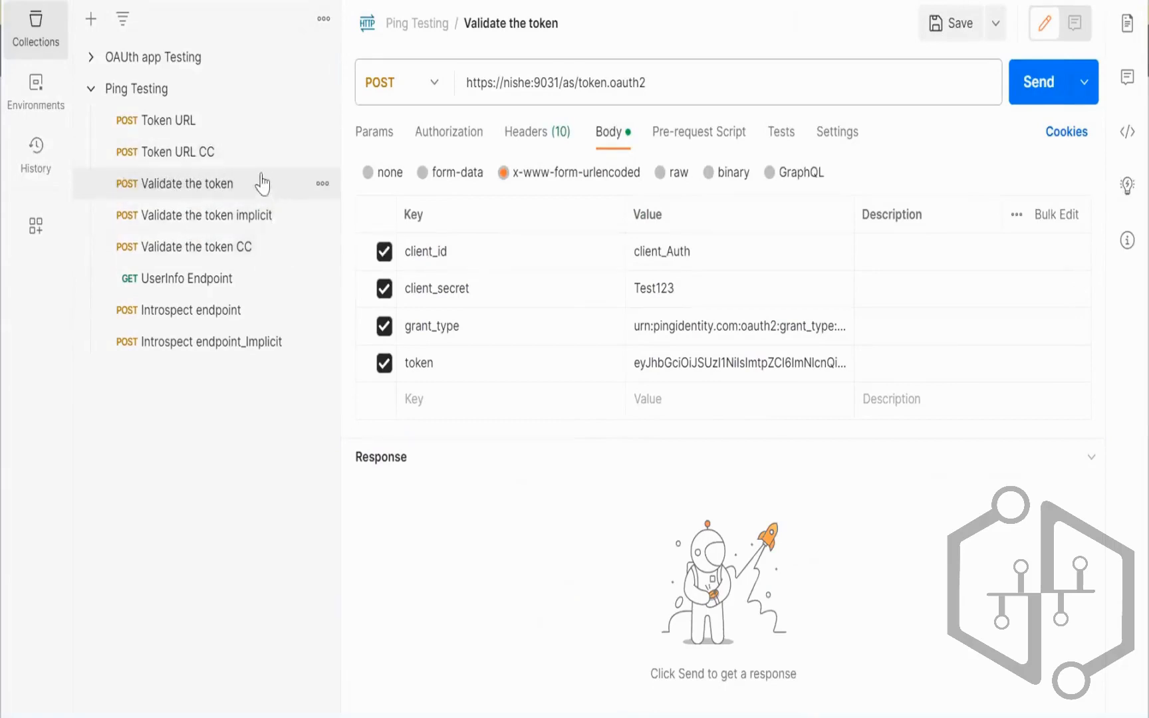
{"action": "left_click", "coordinate": [272, 154]}
{"action": "left_click_drag", "start_coordinate": [534, 446], "coordinate": [761, 569]}
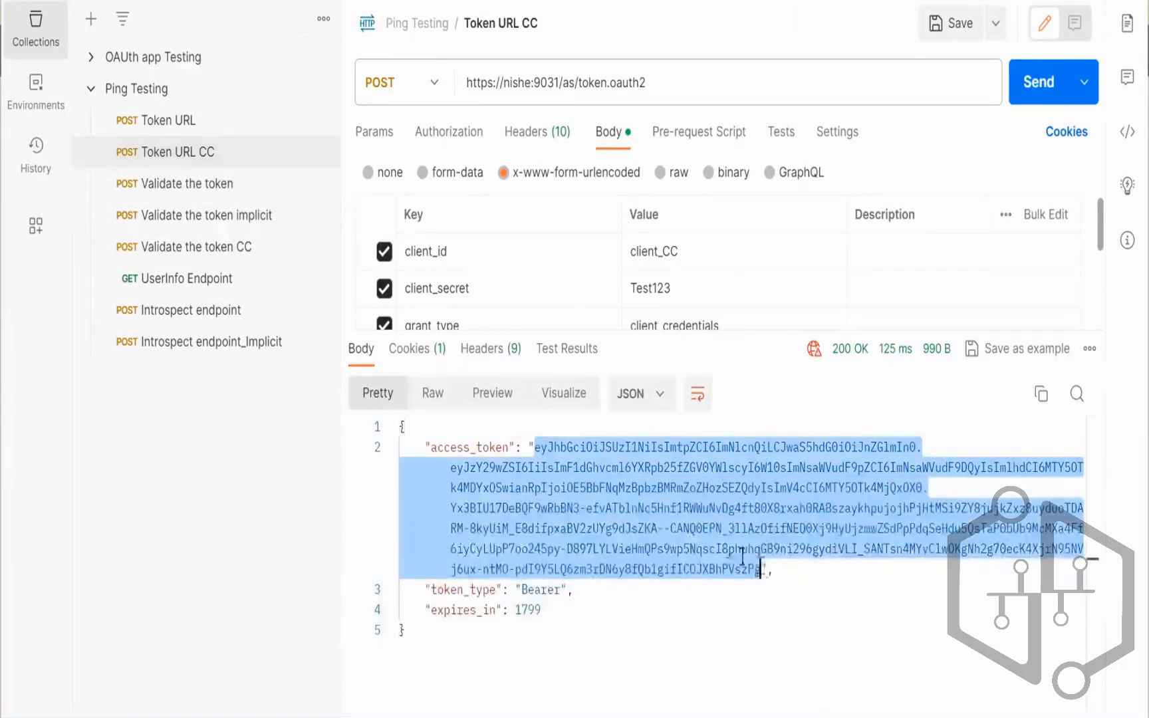
{"action": "left_click", "coordinate": [293, 251]}
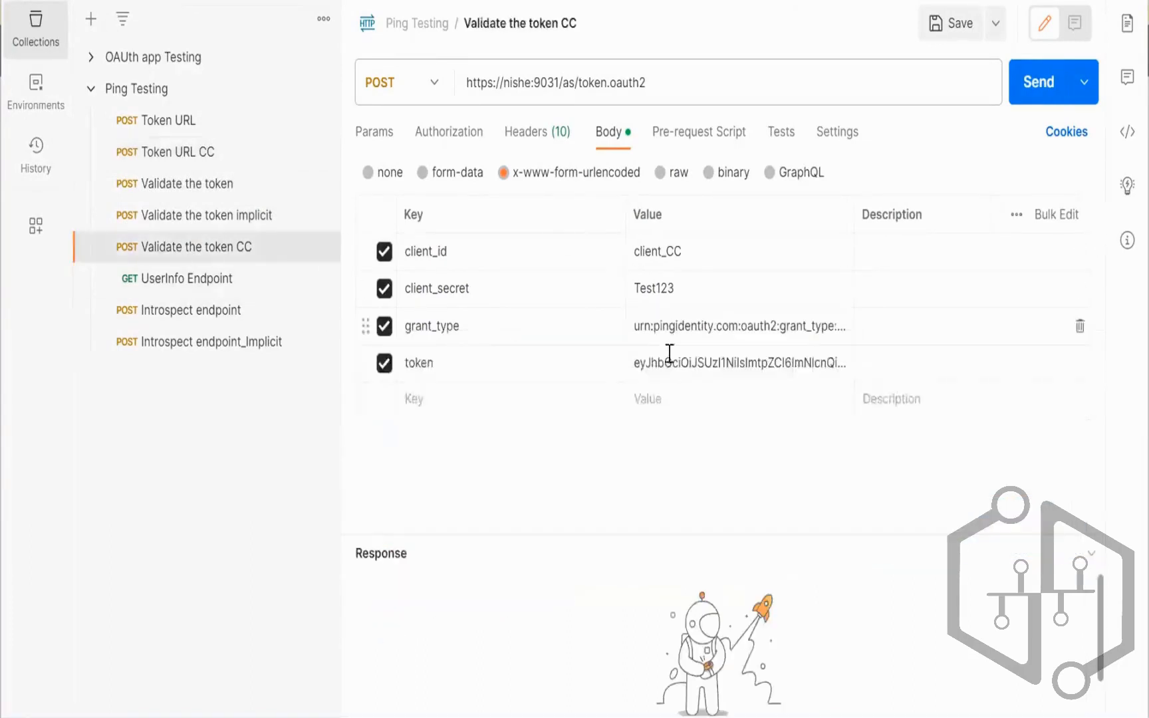
{"action": "left_click", "coordinate": [667, 375]}
{"action": "key", "text": "ctrl+a"}
{"action": "key", "text": "BackSpace"}
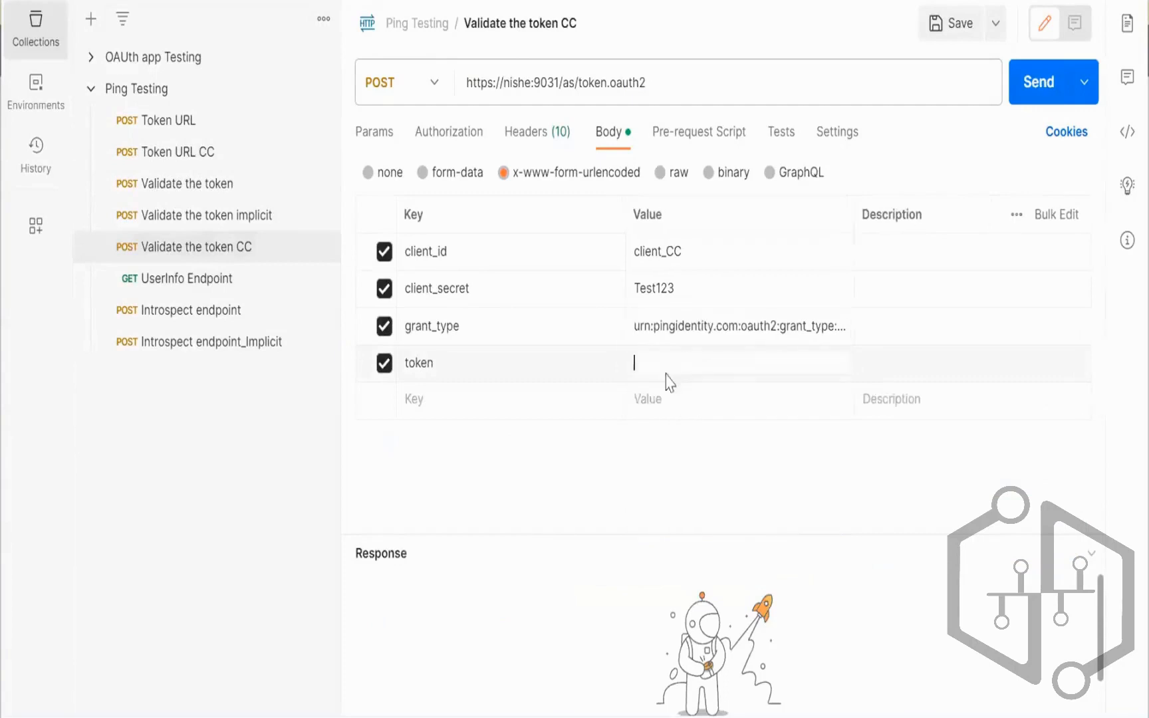
{"action": "key", "text": "ctrl+v"}
{"action": "left_click", "coordinate": [1036, 85]}
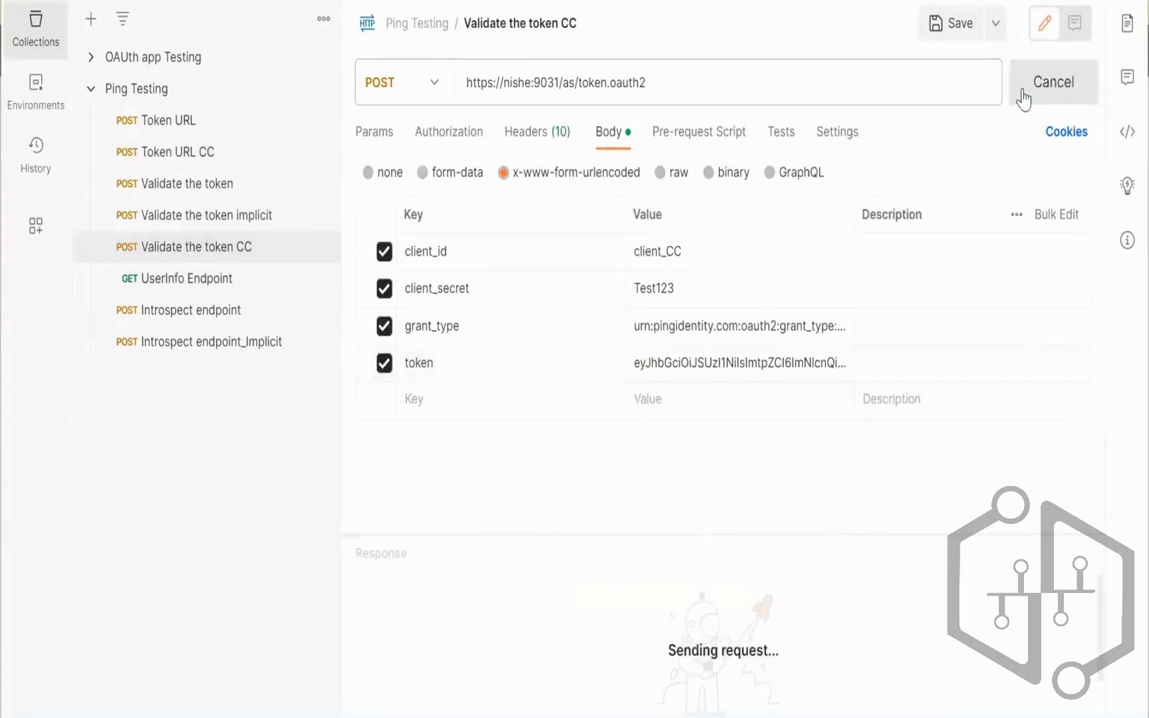
{"action": "left_click_drag", "start_coordinate": [795, 523], "coordinate": [836, 359]}
{"action": "left_click_drag", "start_coordinate": [424, 477], "coordinate": [585, 604]}
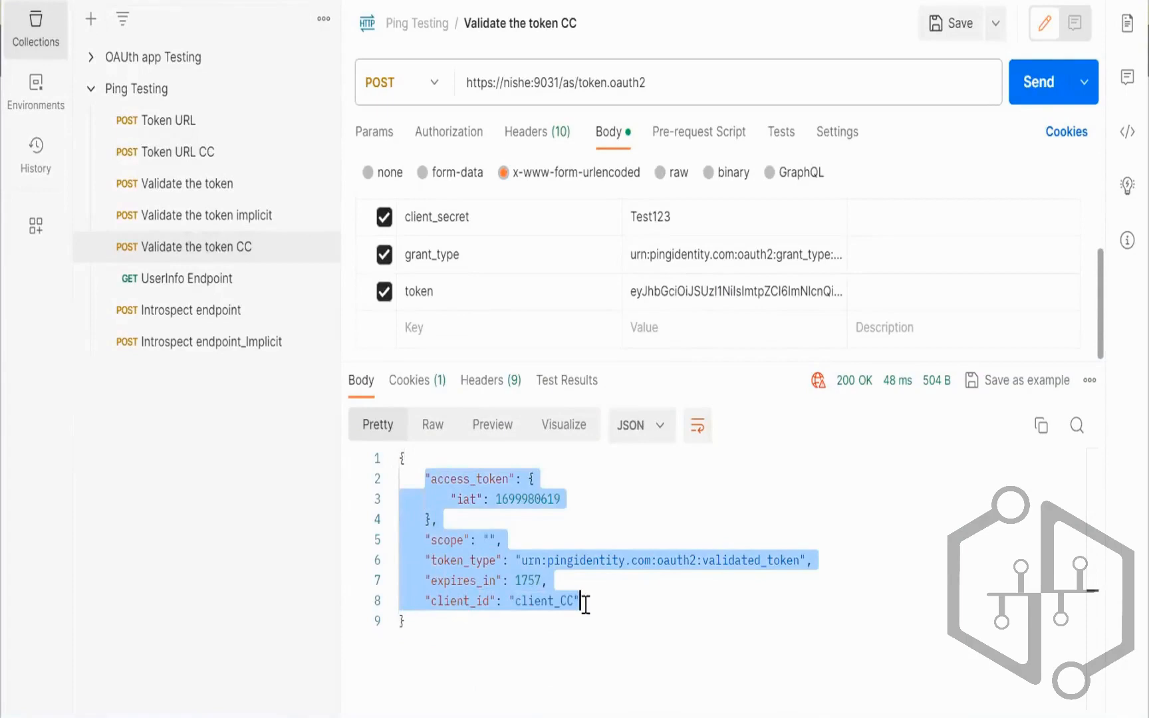
{"action": "left_click", "coordinate": [629, 607]}
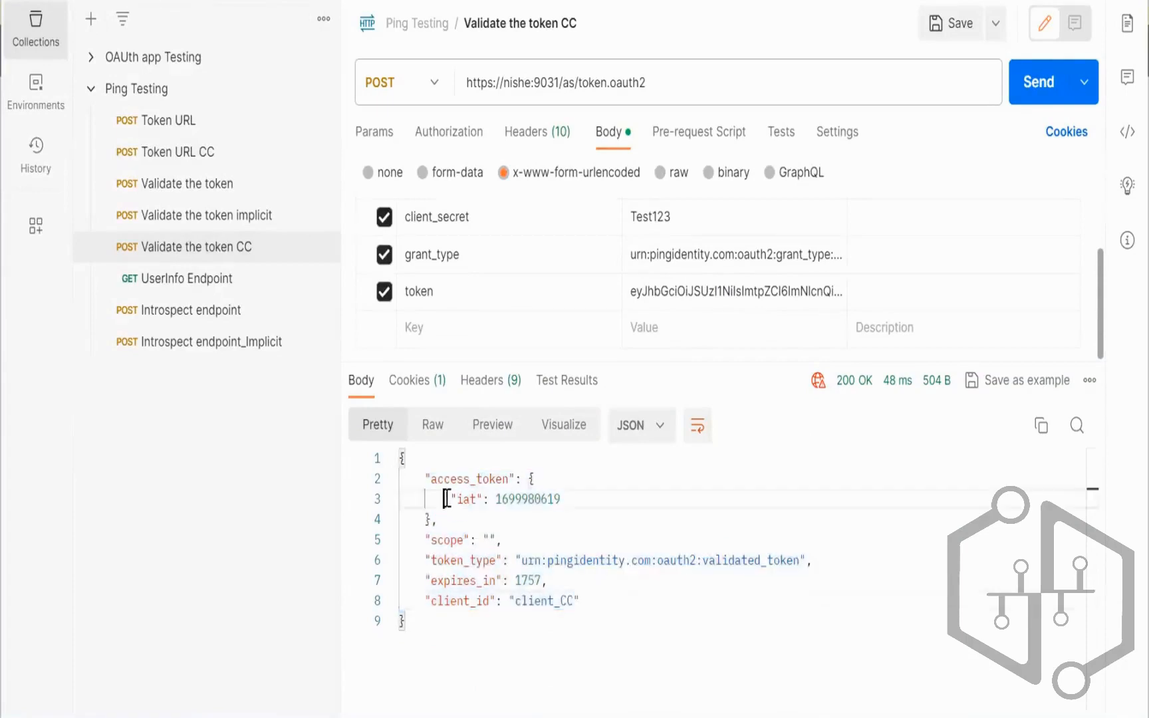
{"action": "left_click_drag", "start_coordinate": [444, 499], "coordinate": [561, 498]}
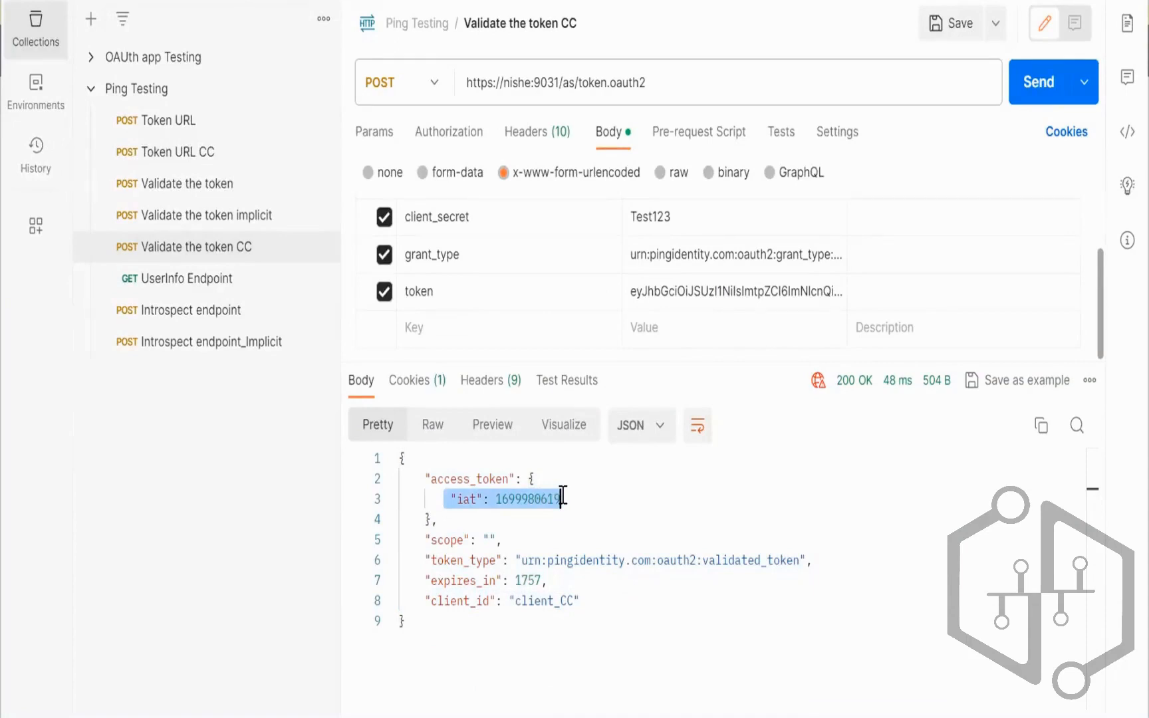
{"action": "left_click", "coordinate": [554, 522]}
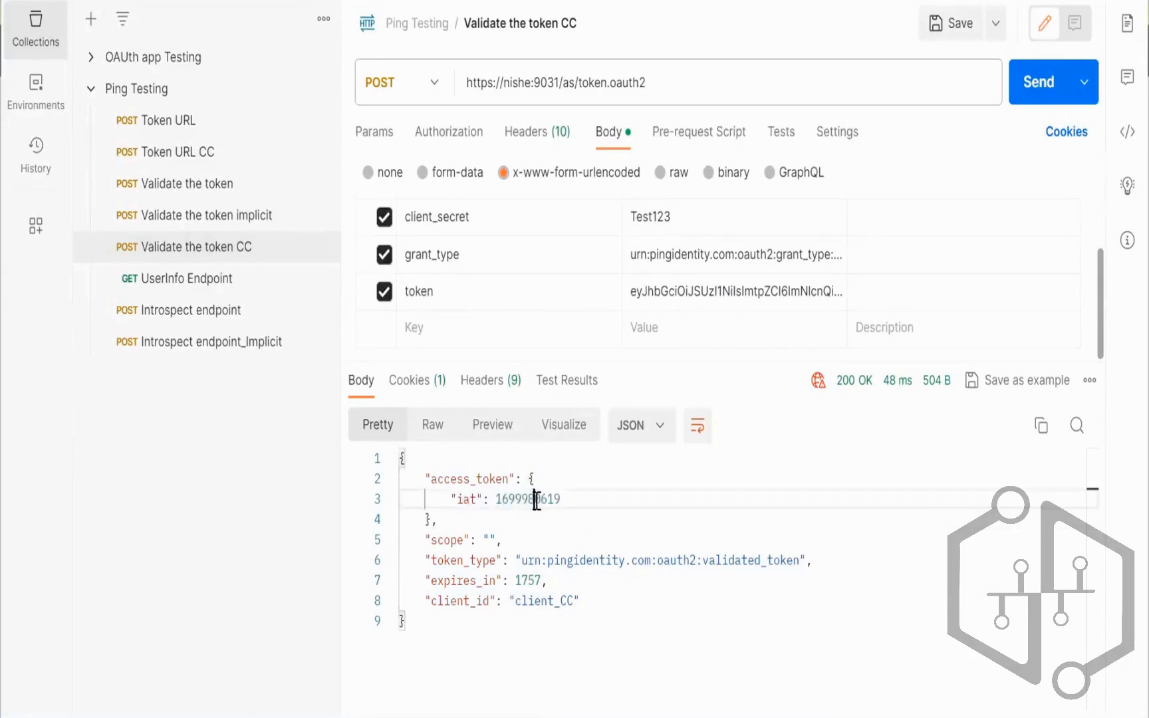
{"action": "double_click", "coordinate": [535, 499]}
{"action": "left_click_drag", "start_coordinate": [460, 569], "coordinate": [584, 600]}
{"action": "left_click", "coordinate": [589, 501]}
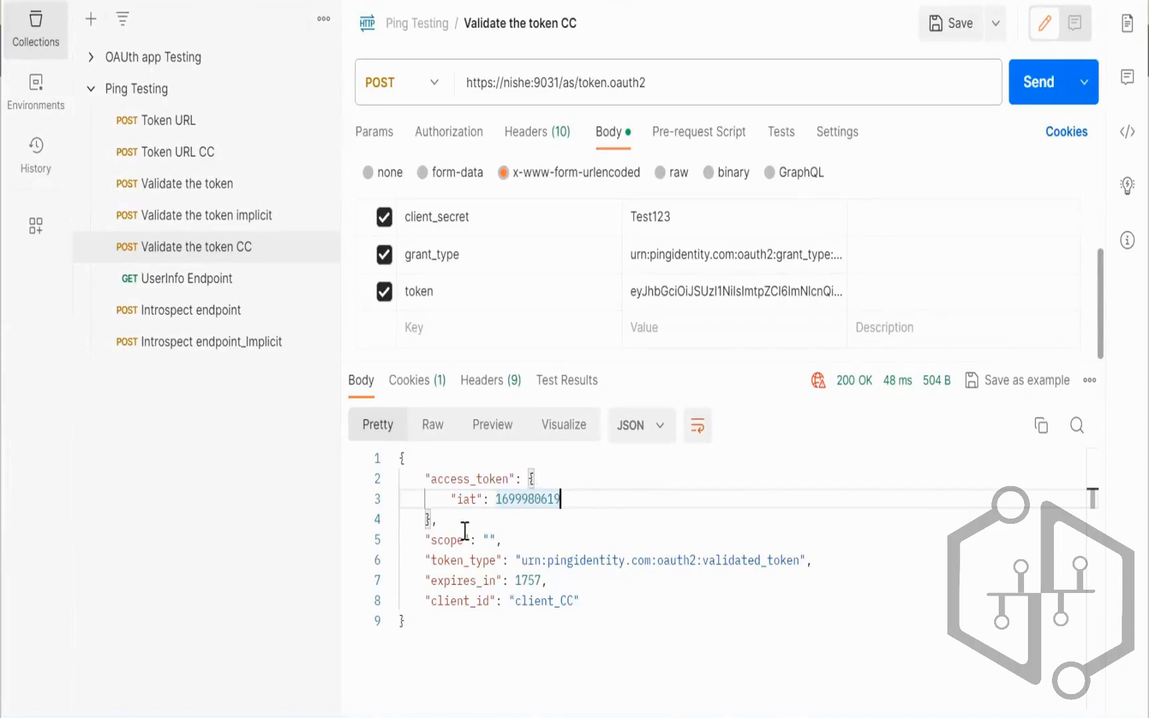
{"action": "left_click_drag", "start_coordinate": [418, 538], "coordinate": [500, 536]}
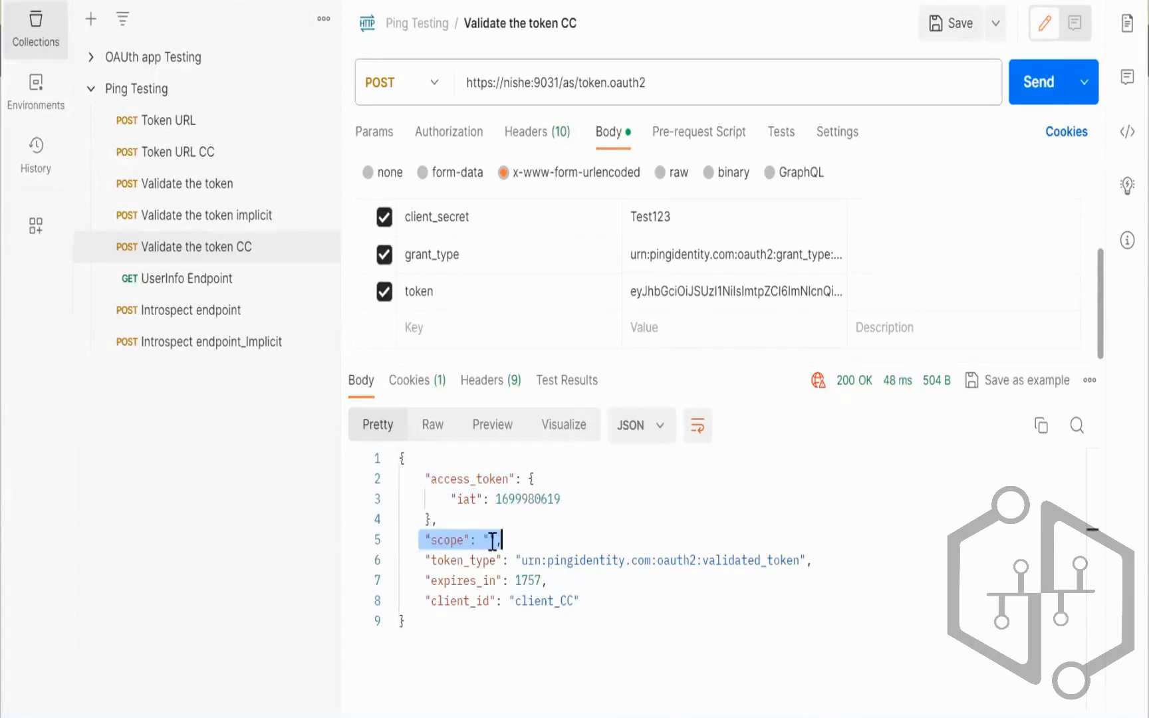
{"action": "double_click", "coordinate": [448, 541]}
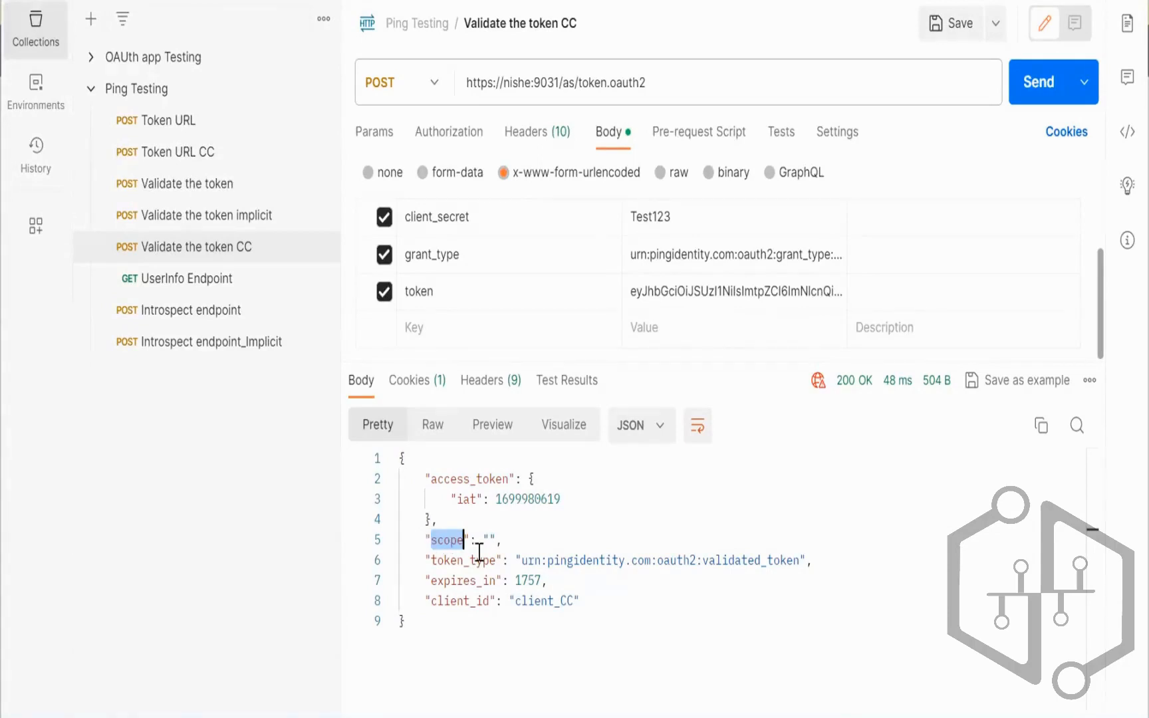
{"action": "left_click_drag", "start_coordinate": [504, 539], "coordinate": [427, 541]}
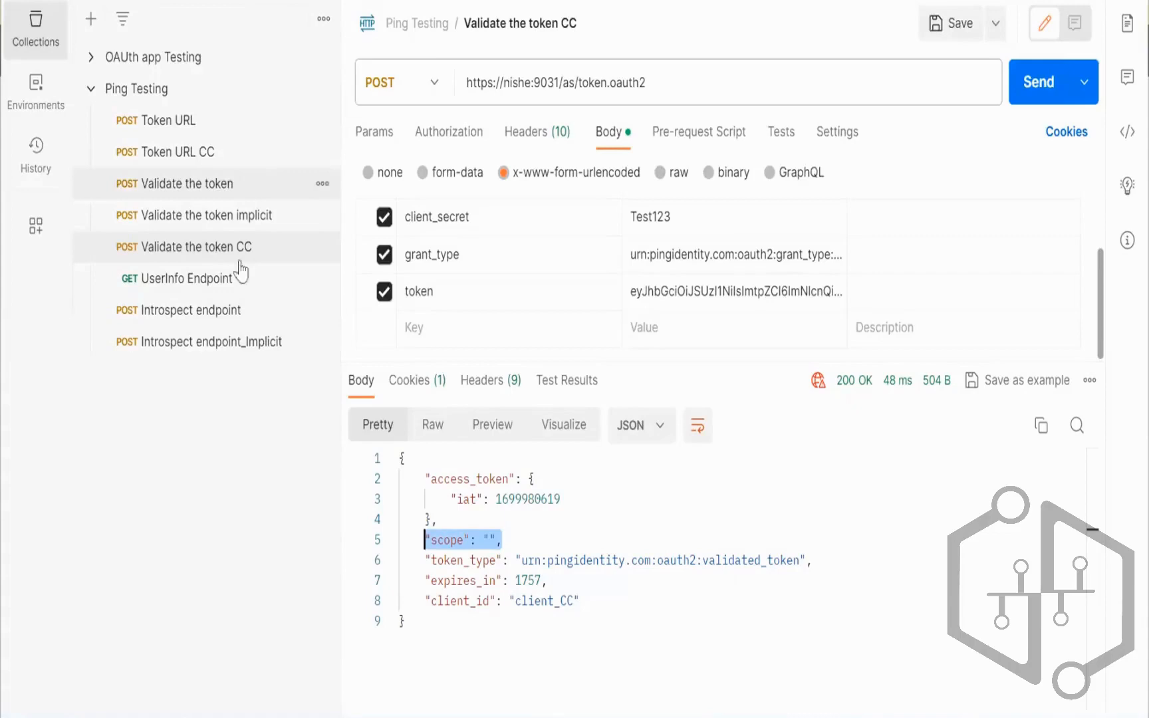
{"action": "left_click", "coordinate": [770, 631]}
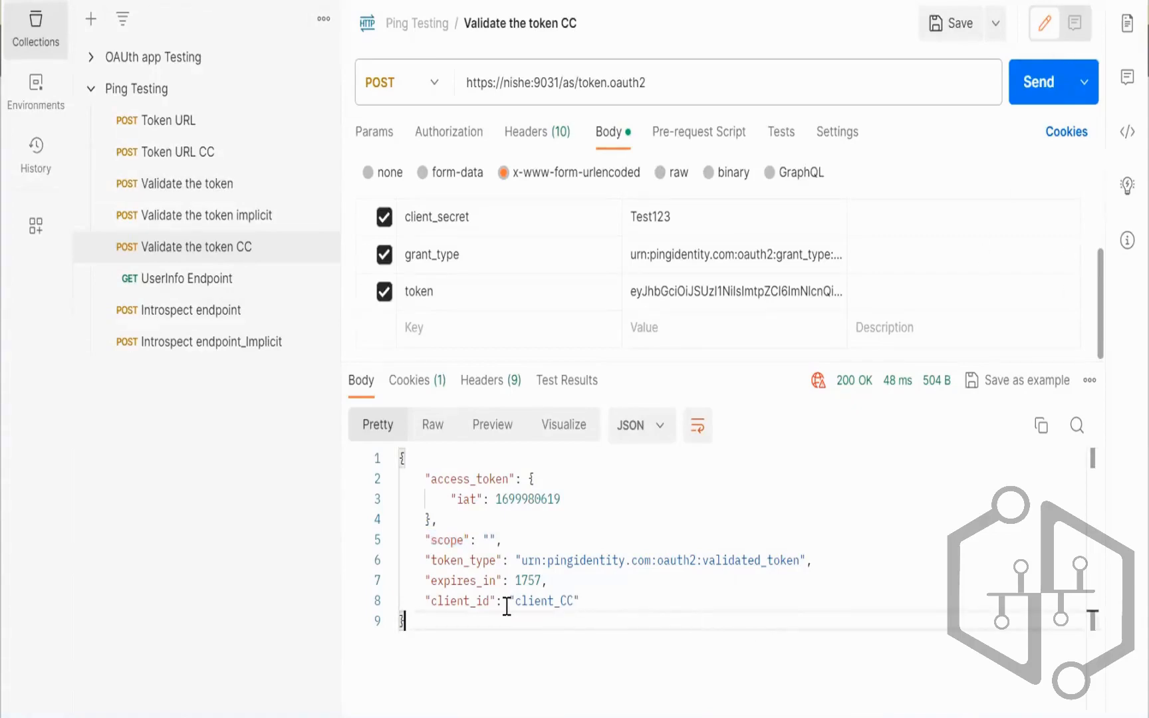
{"action": "left_click_drag", "start_coordinate": [581, 600], "coordinate": [399, 457]}
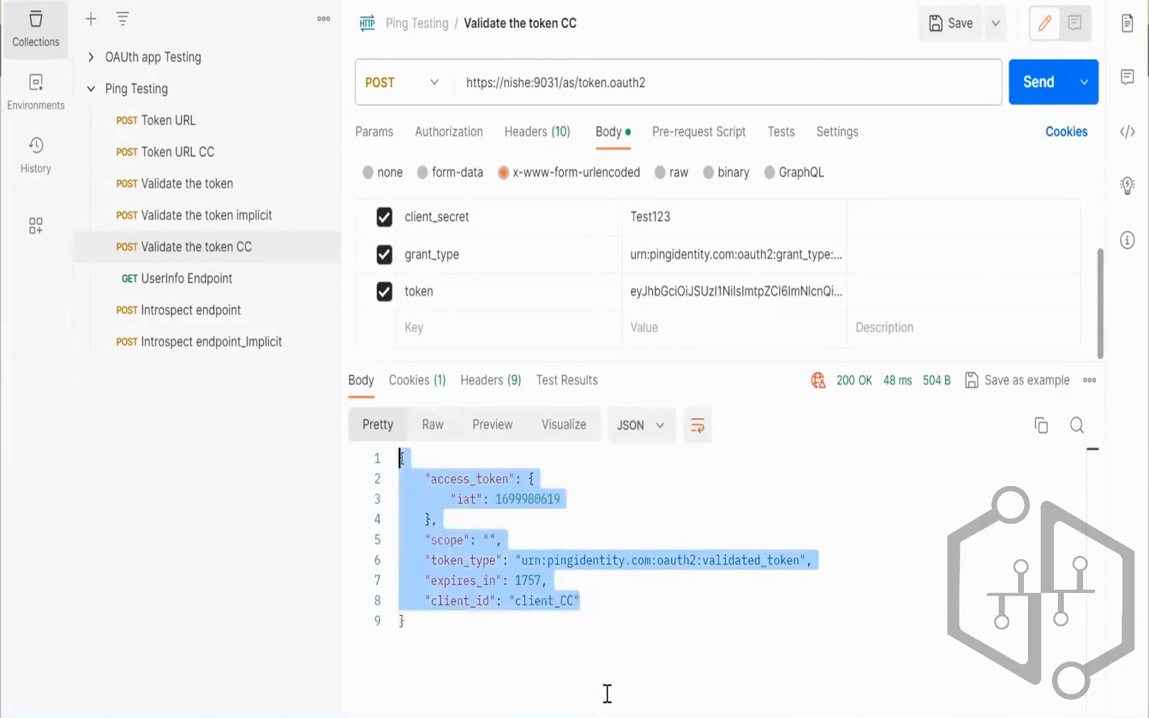
{"action": "left_click", "coordinate": [630, 650]}
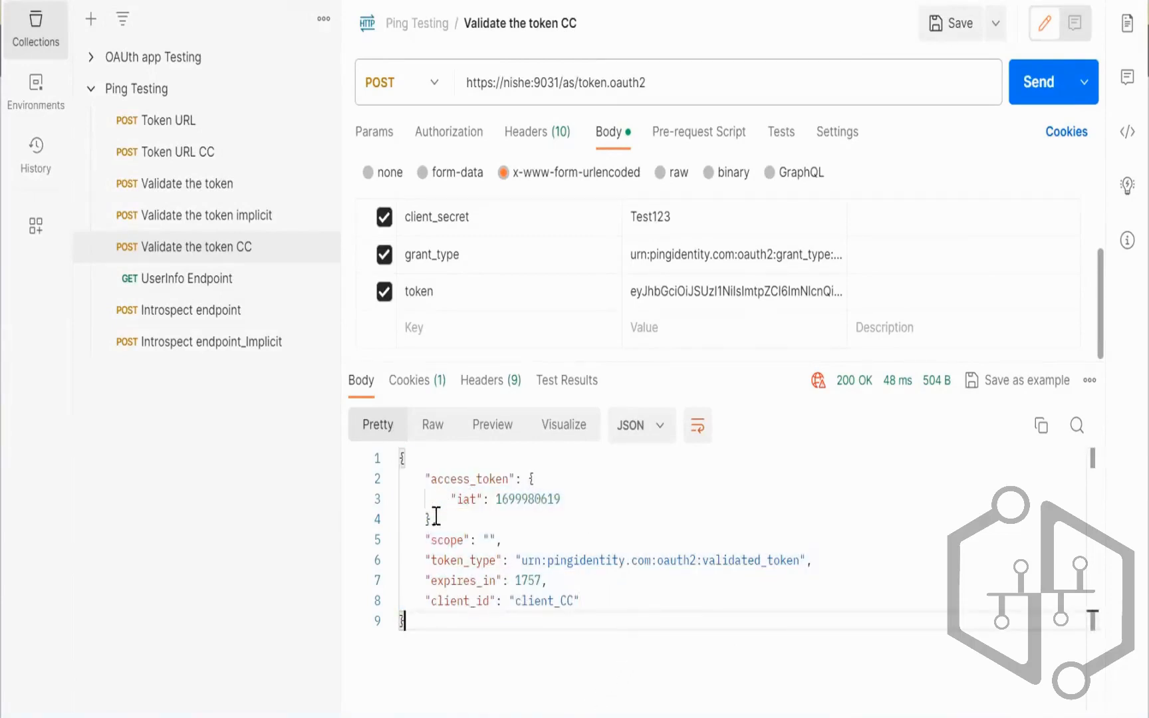
{"action": "left_click_drag", "start_coordinate": [430, 579], "coordinate": [589, 602]}
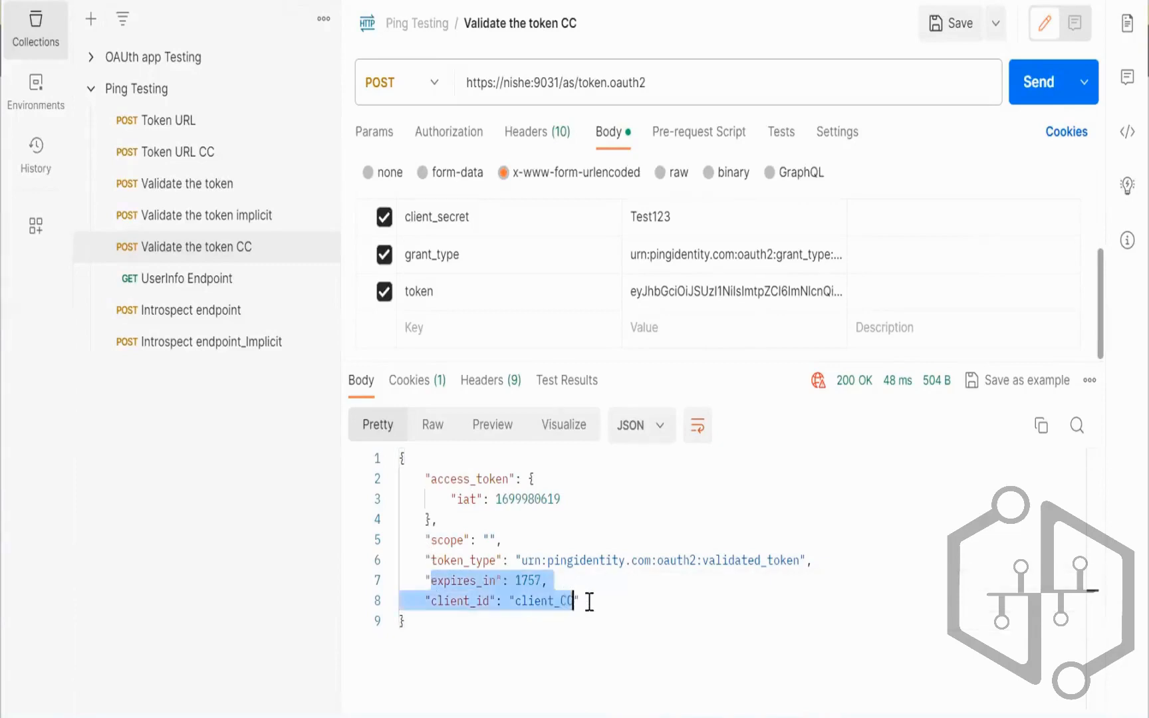
{"action": "left_click", "coordinate": [614, 615]}
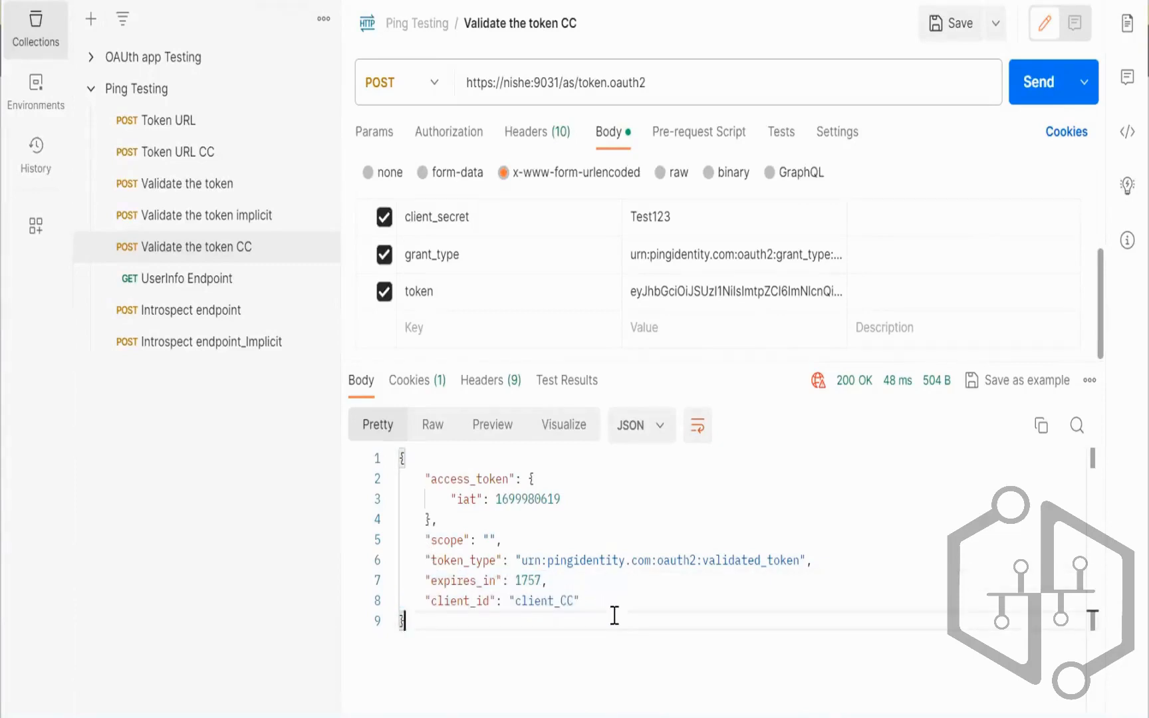
{"action": "left_click", "coordinate": [601, 602]}
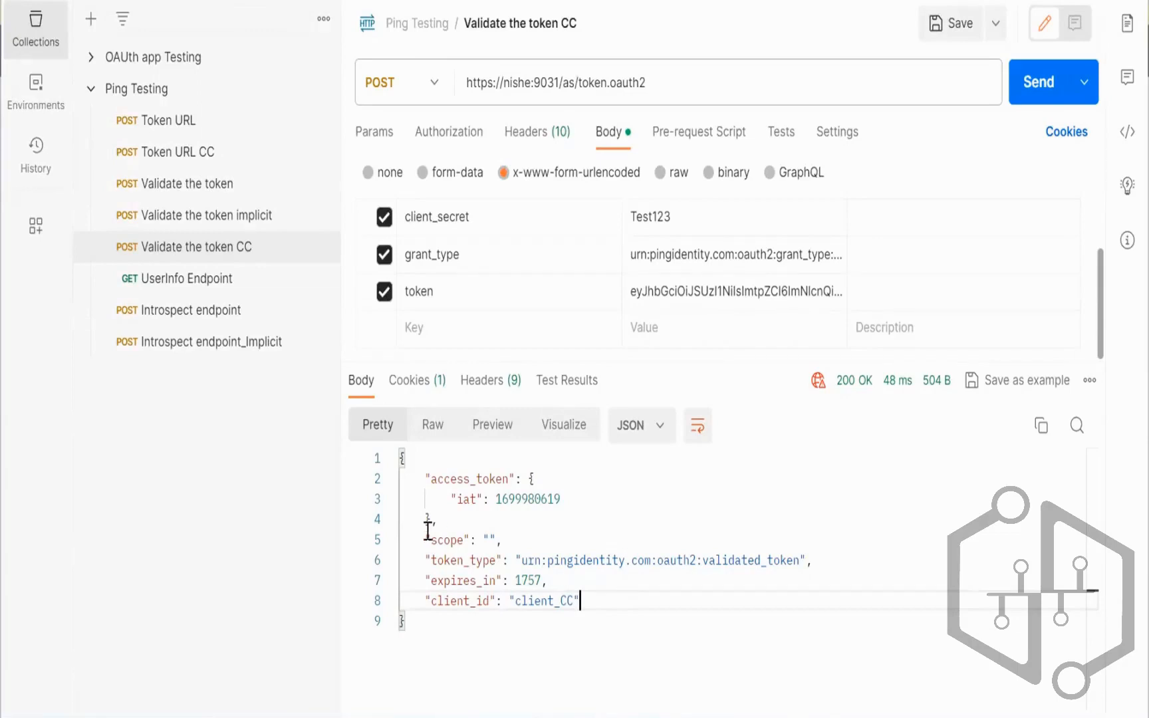
{"action": "left_click_drag", "start_coordinate": [418, 540], "coordinate": [580, 599]}
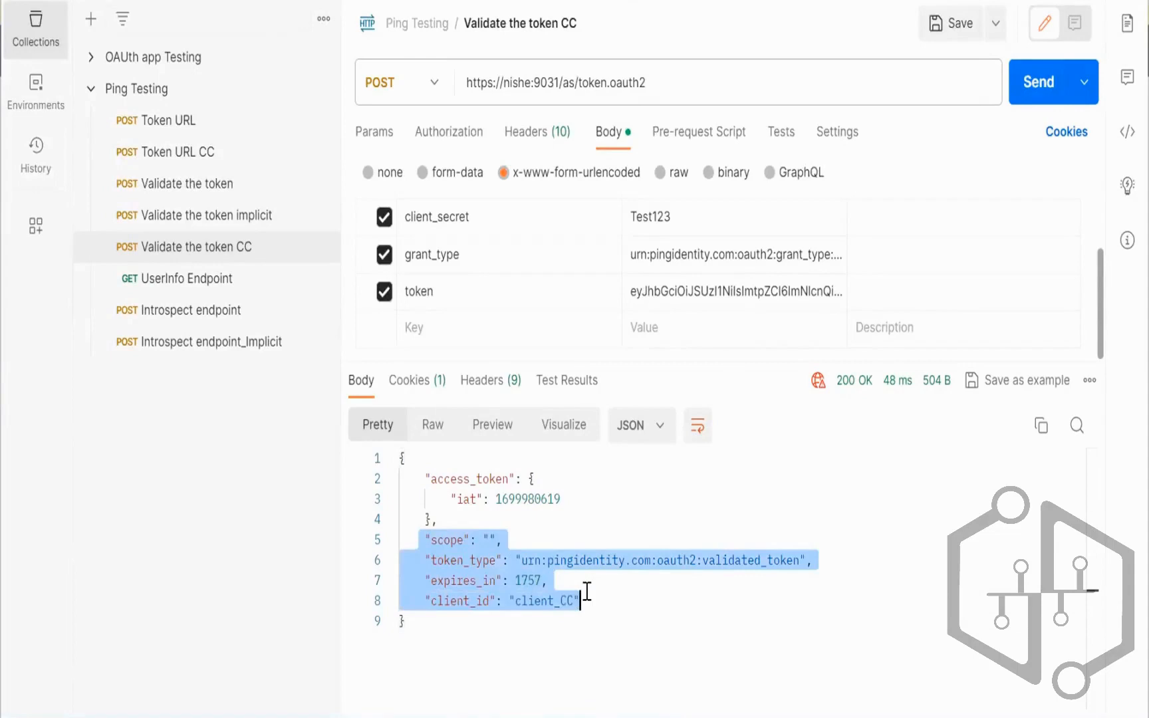
{"action": "left_click", "coordinate": [535, 565]}
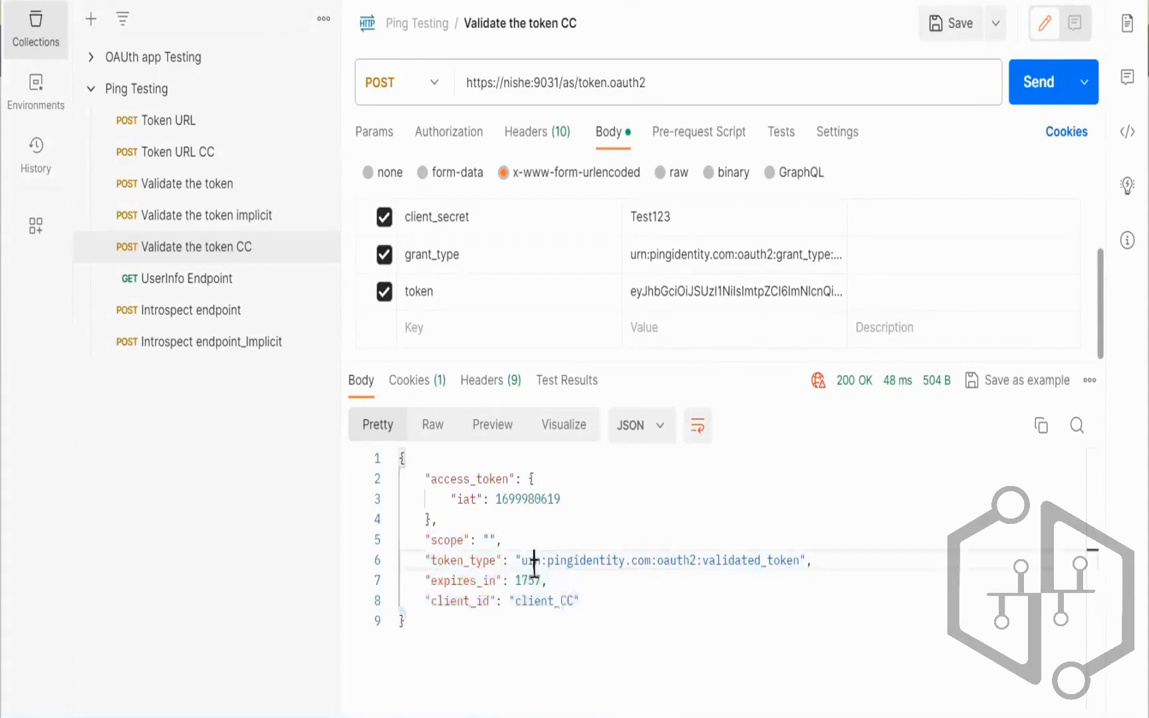
{"action": "left_click_drag", "start_coordinate": [424, 540], "coordinate": [514, 539]}
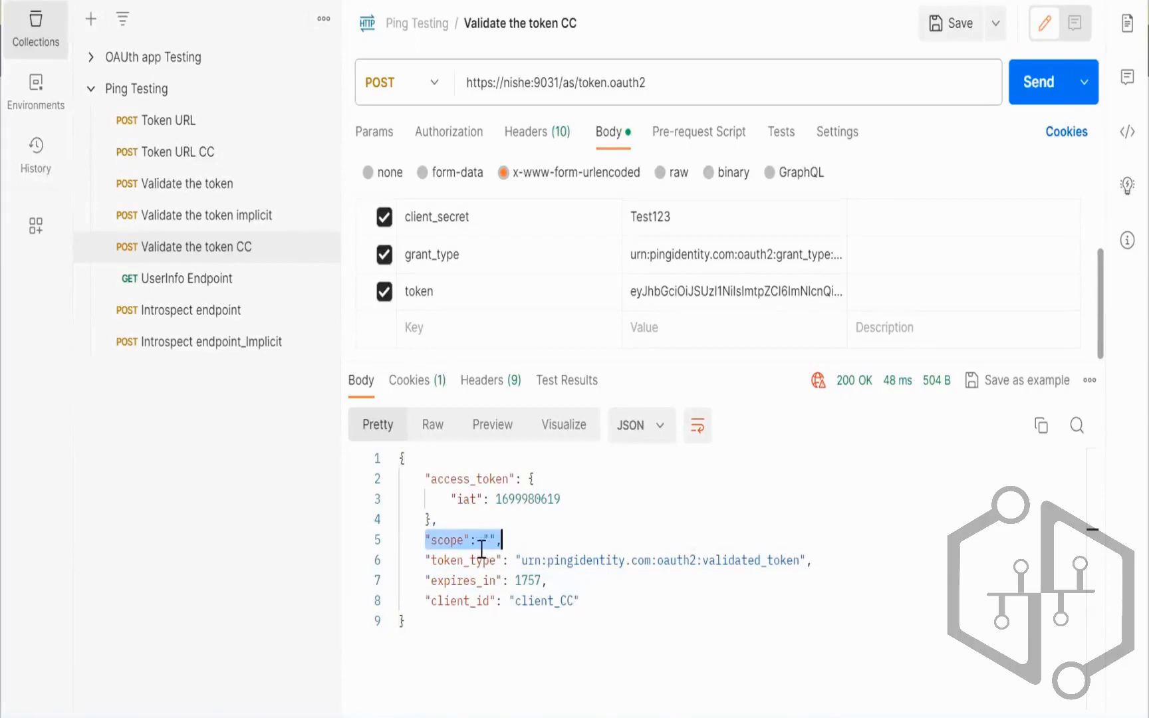
{"action": "left_click_drag", "start_coordinate": [583, 601], "coordinate": [424, 480]}
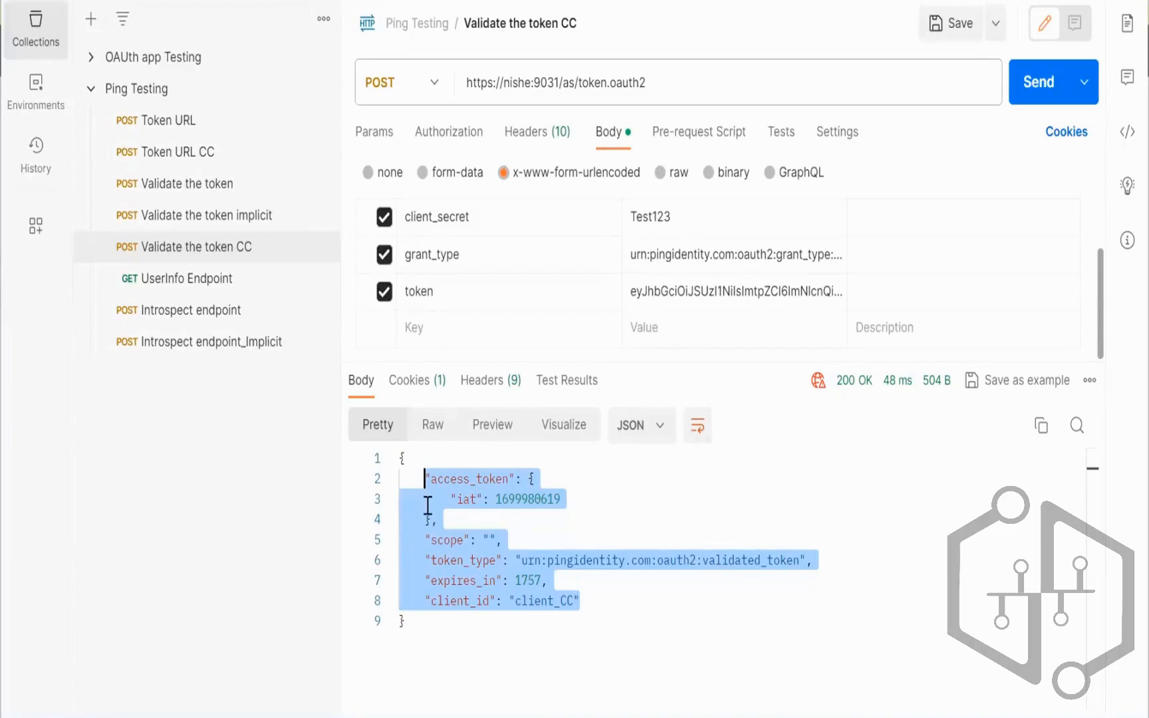
Step: Highlight the access_token block with its iat value in the client_CC validation response, then switch to the notes
{"action": "left_click", "coordinate": [428, 505]}
{"action": "left_click_drag", "start_coordinate": [425, 473], "coordinate": [432, 517]}
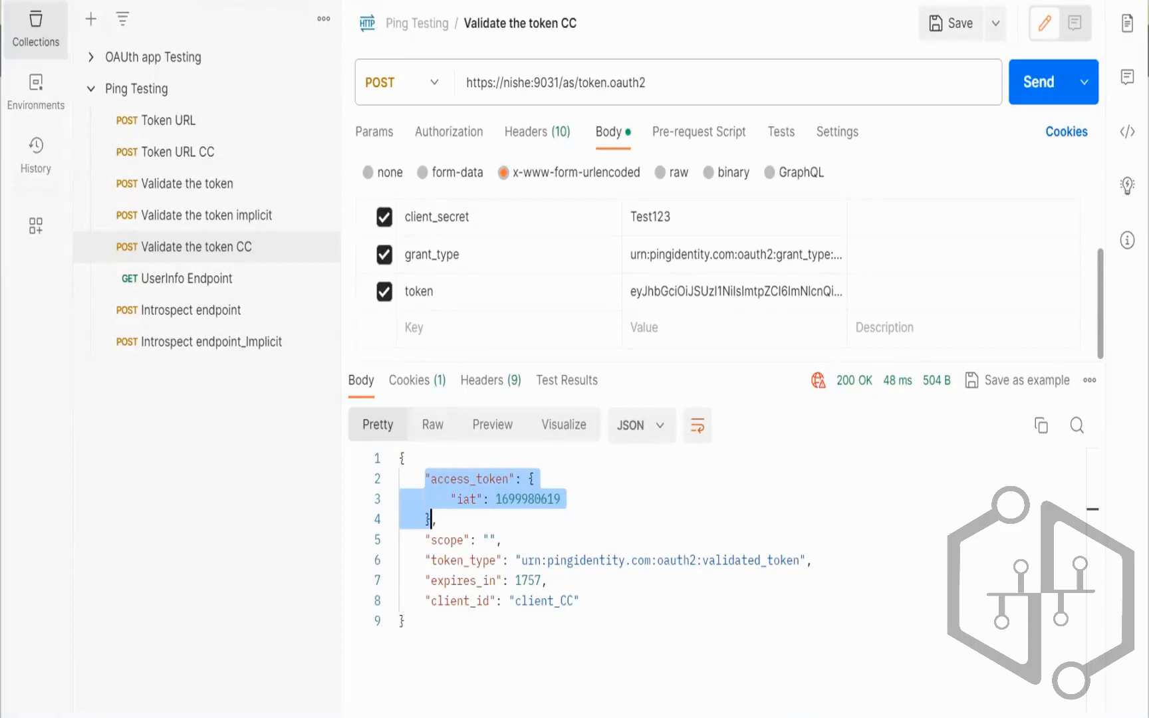
{"action": "left_click", "coordinate": [586, 715]}
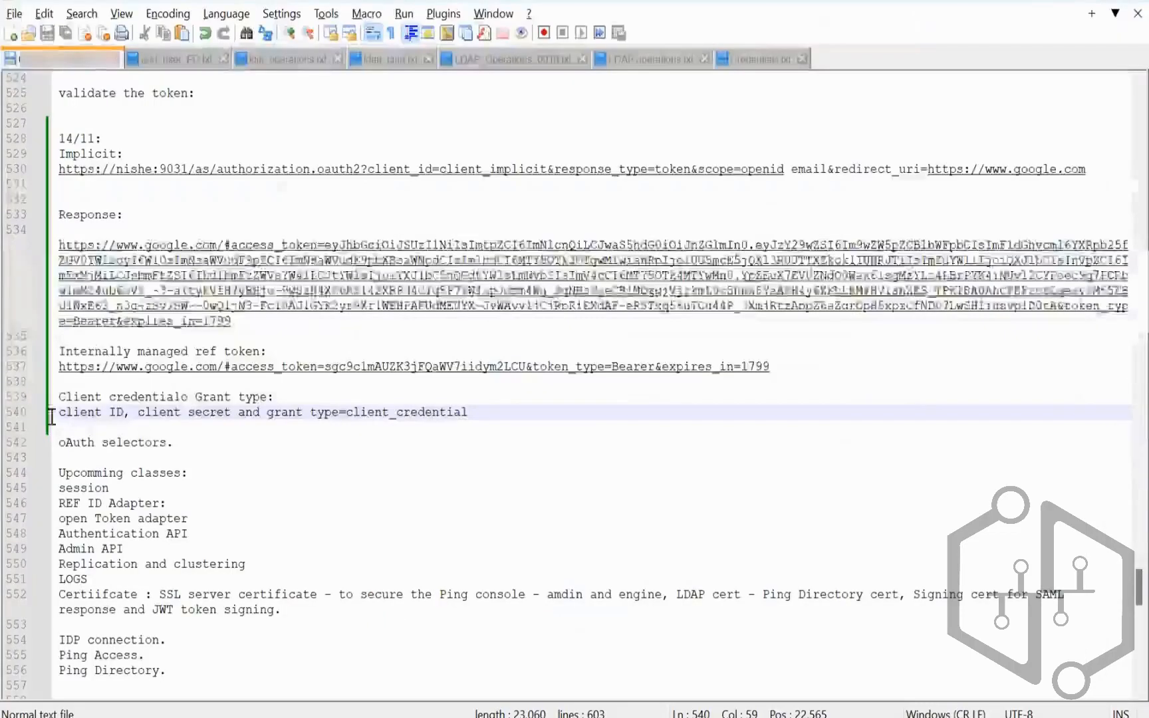
Step: Add a 'ROPC:' heading followed by blank lines below the client credentials notes
{"action": "left_click", "coordinate": [183, 426]}
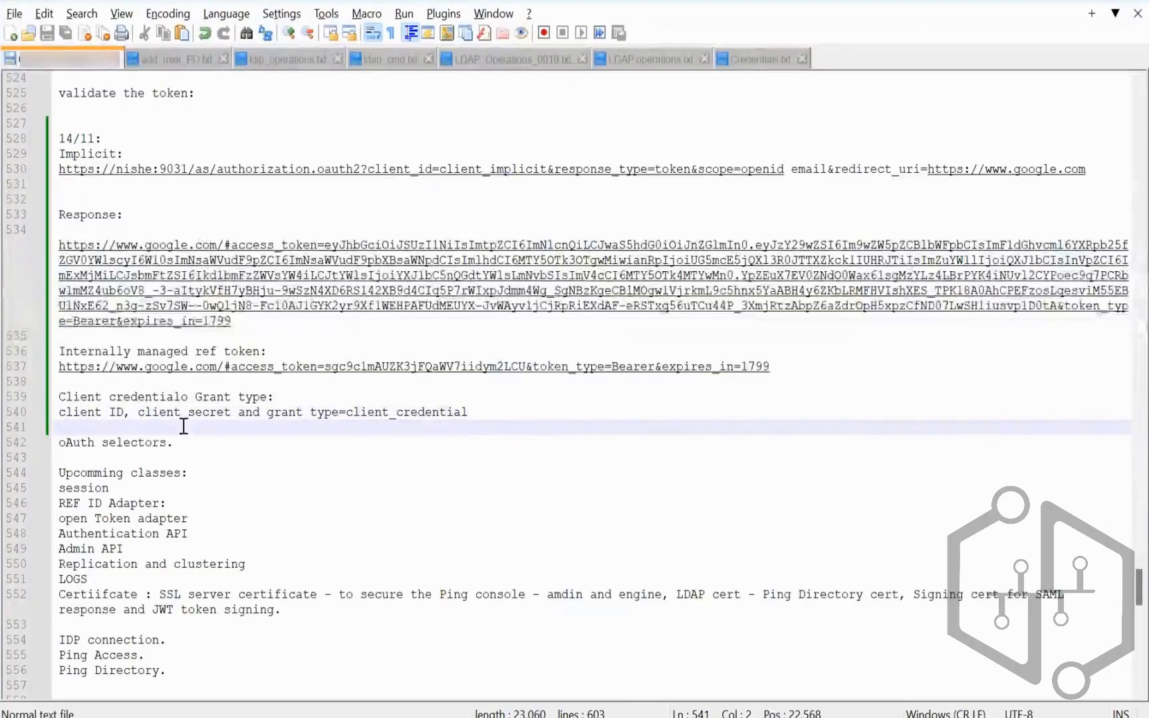
{"action": "key", "text": "Return"}
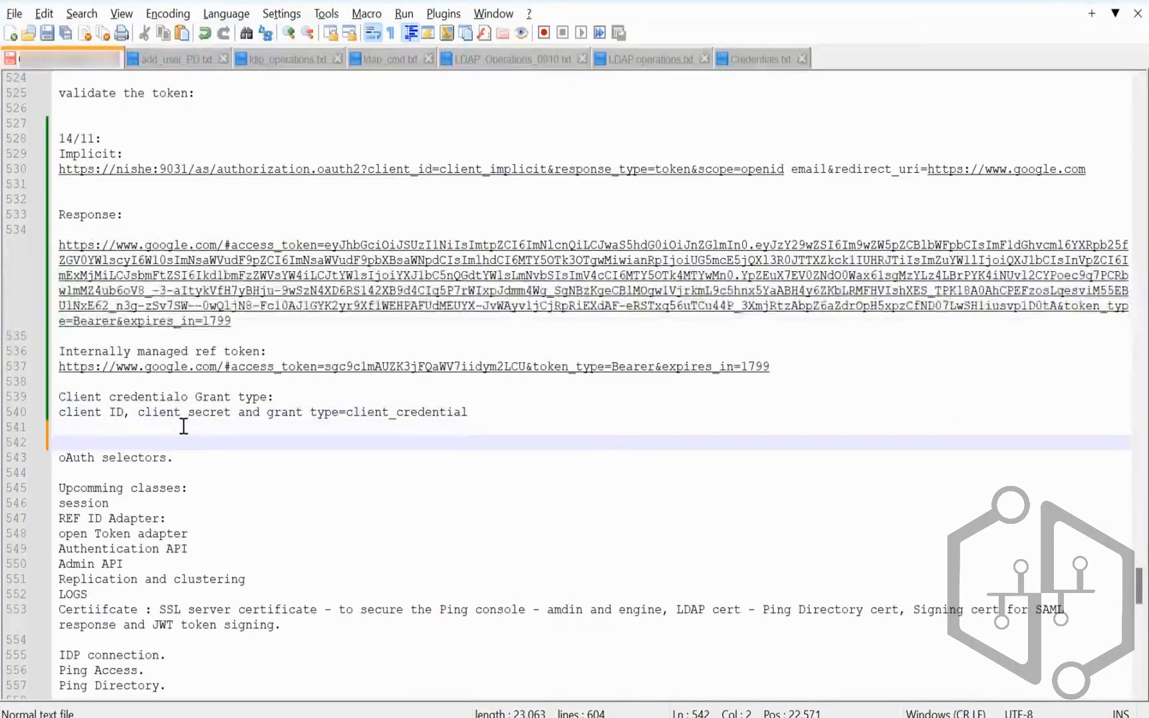
{"action": "type", "text": "ROPC:"}
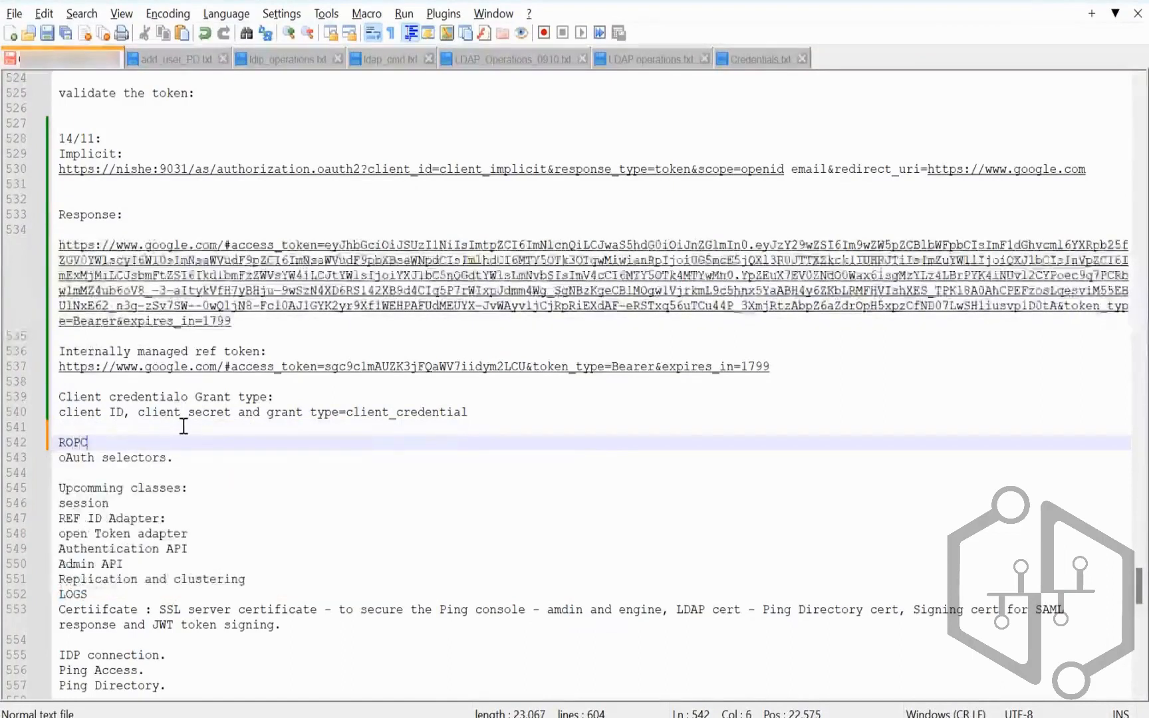
{"action": "key", "text": "Return"}
{"action": "key", "text": "Return"}
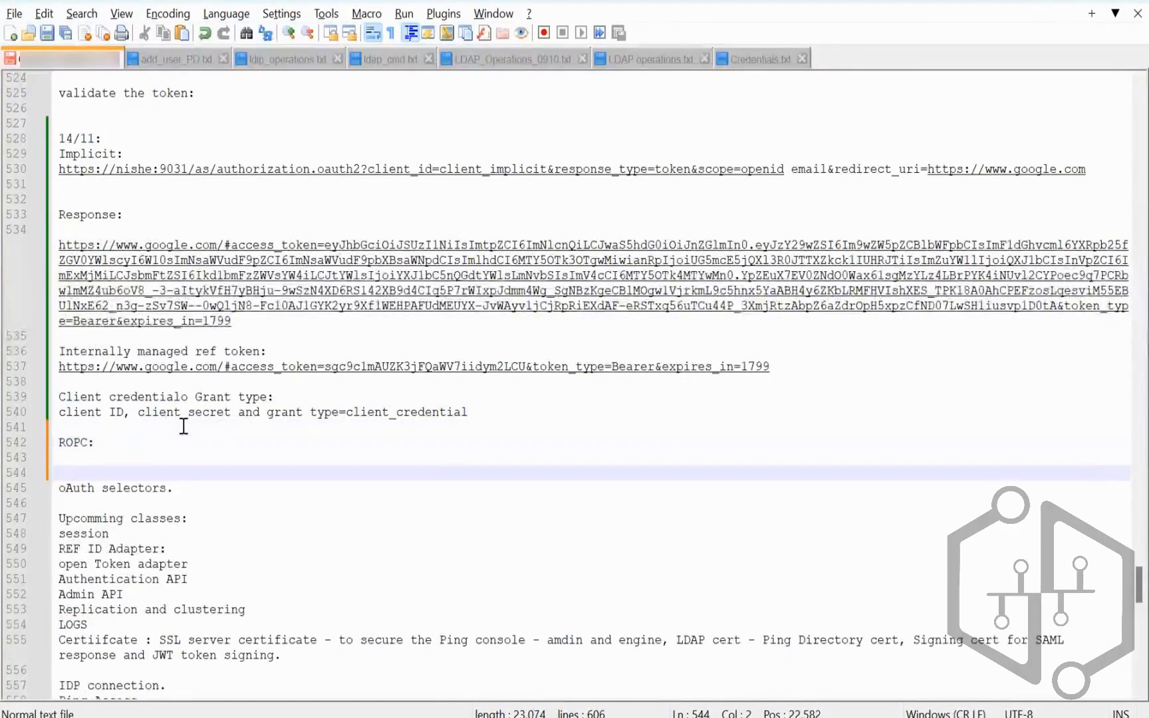
{"action": "key", "text": "Up"}
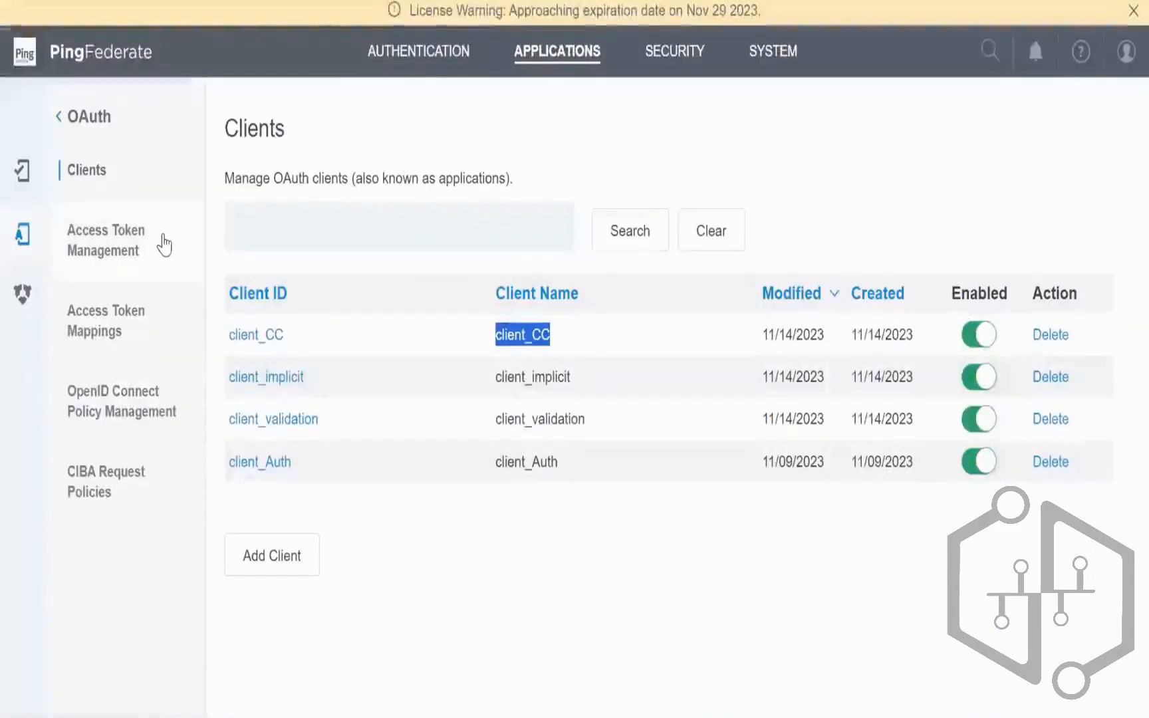
Step: Review Access Token Management and Mappings, then start a new client from the OAuth Clients list
{"action": "left_click", "coordinate": [120, 249]}
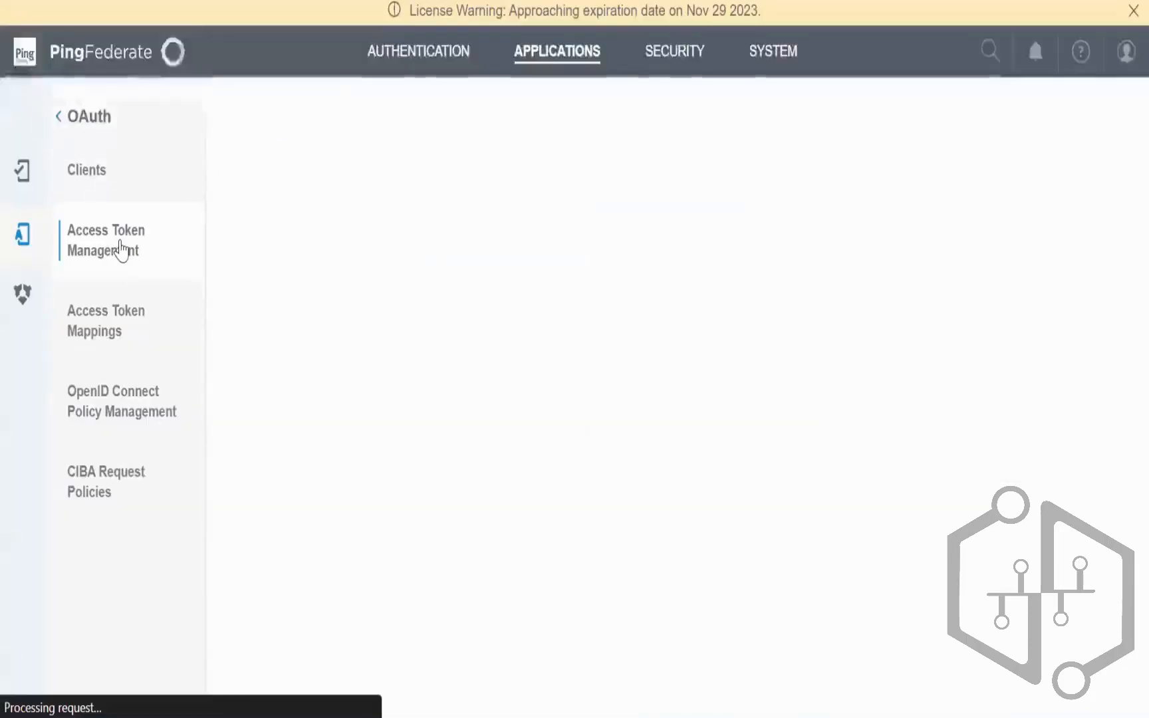
{"action": "left_click", "coordinate": [113, 327]}
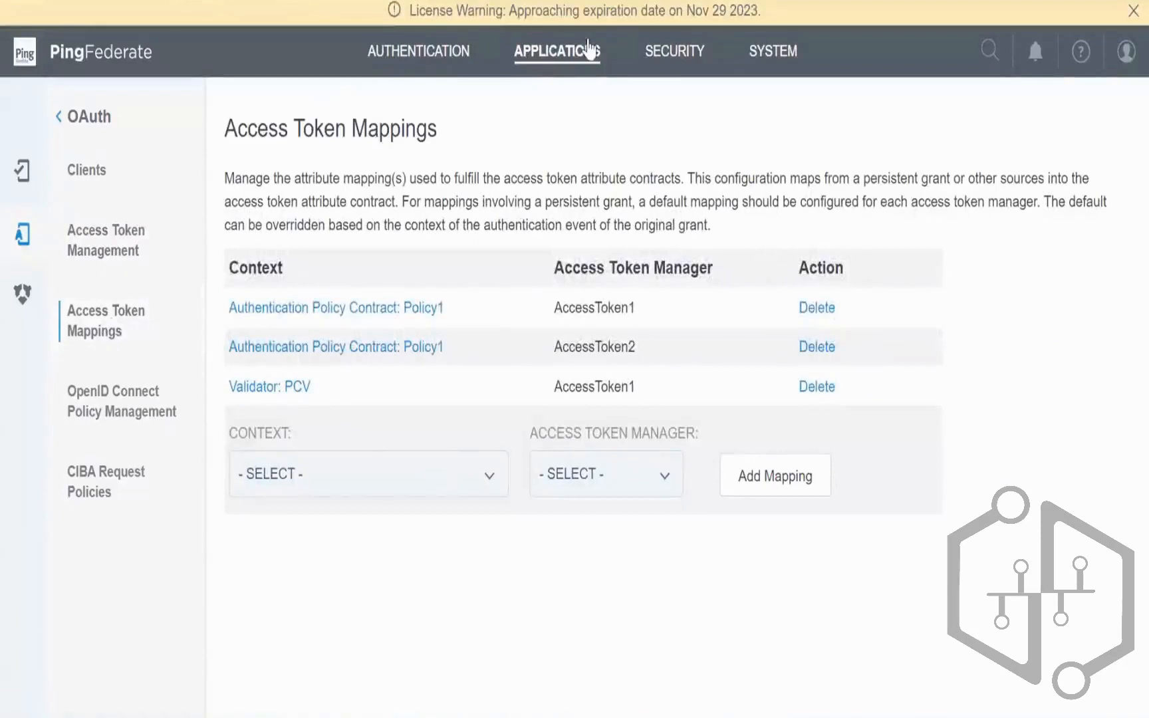
{"action": "left_click", "coordinate": [571, 66]}
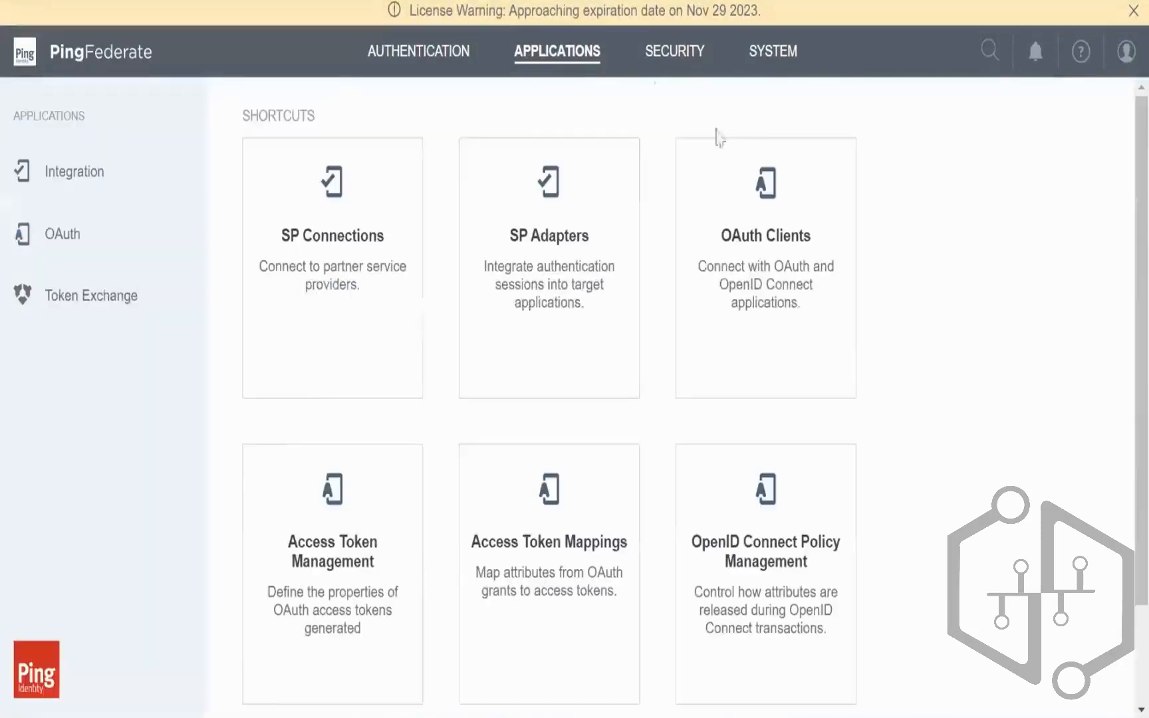
{"action": "left_click", "coordinate": [762, 248]}
{"action": "left_click", "coordinate": [283, 553]}
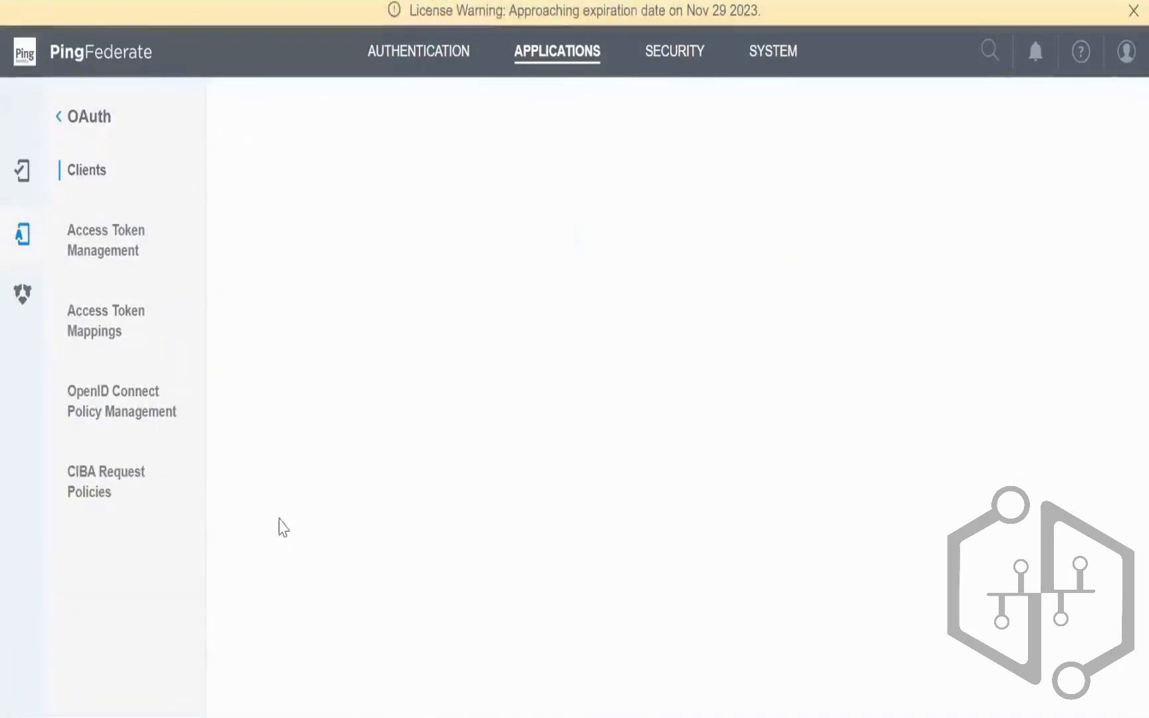
{"action": "left_click", "coordinate": [541, 235]}
Step: Enter client_ROPC as both the client ID and the client name
{"action": "type", "text": "client"}
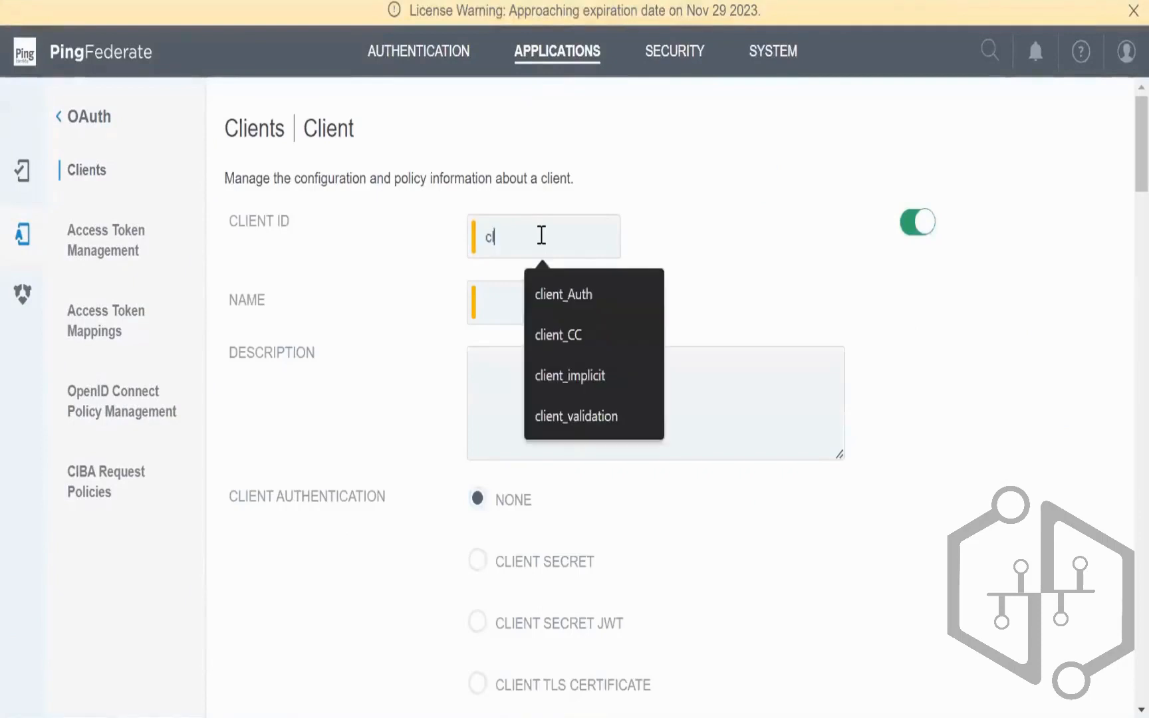
{"action": "type", "text": "_ROPC"}
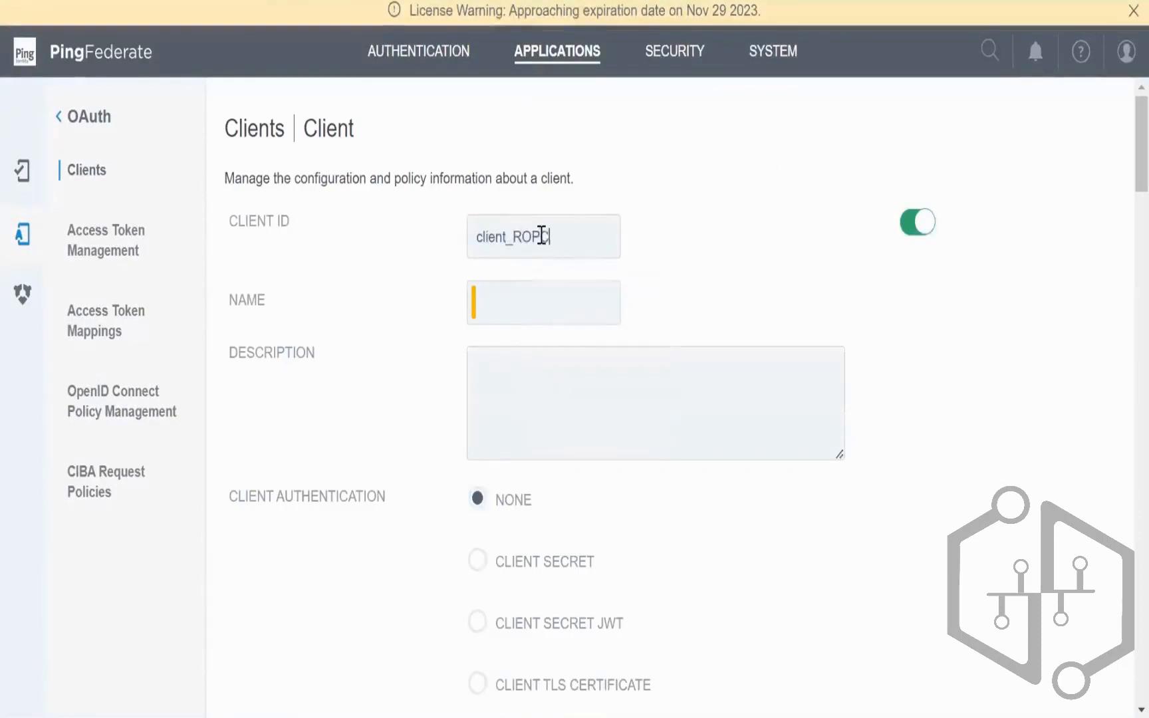
{"action": "key", "text": "ctrl+a"}
{"action": "key", "text": "ctrl+c"}
{"action": "left_click", "coordinate": [580, 300]}
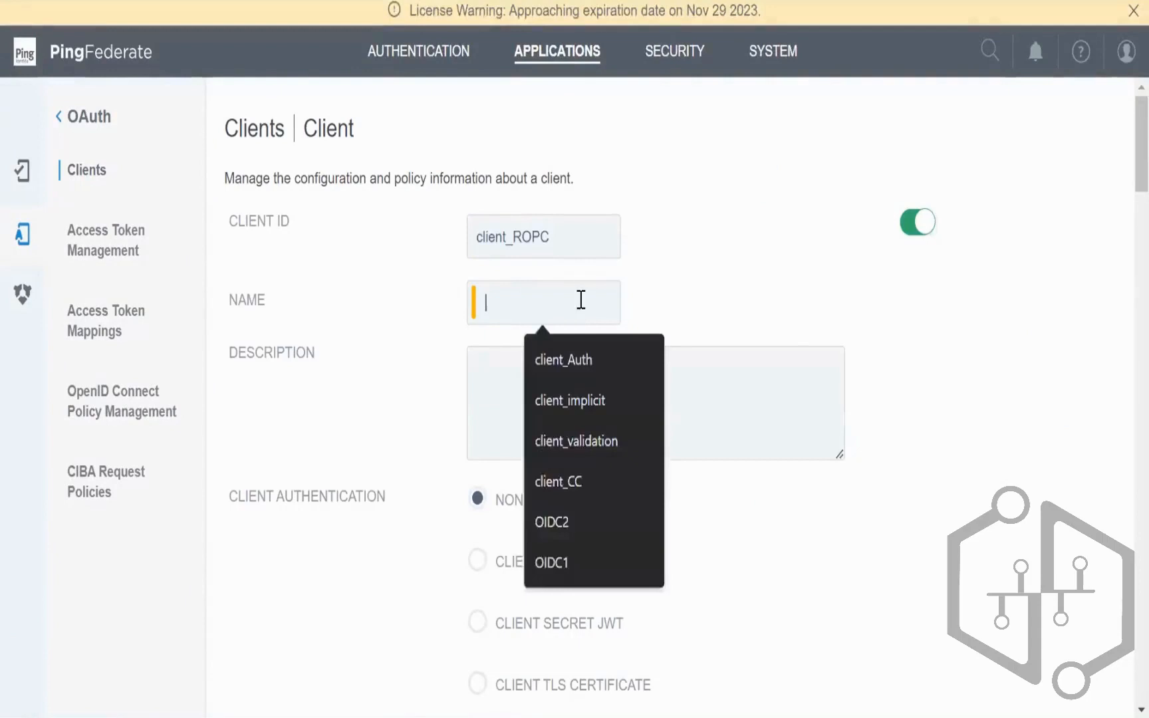
{"action": "key", "text": "ctrl+v"}
{"action": "scroll", "coordinate": [646, 476], "scroll_direction": "down", "scroll_amount": 5}
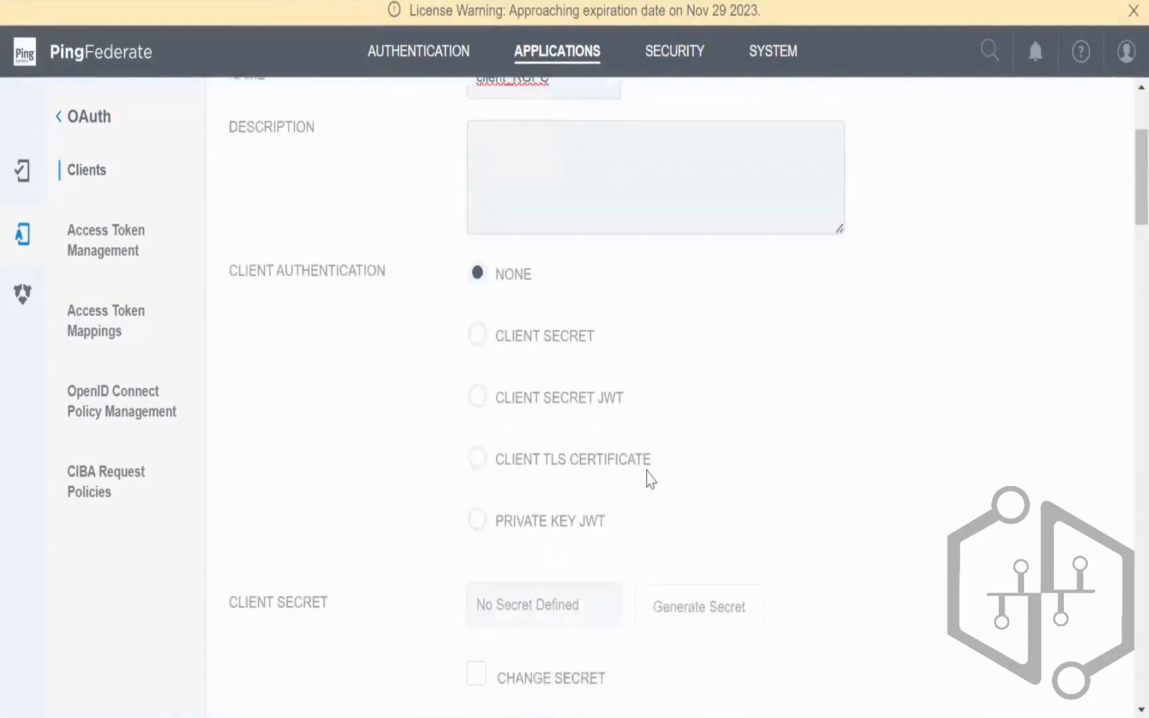
{"action": "scroll", "coordinate": [649, 481], "scroll_direction": "down", "scroll_amount": 3}
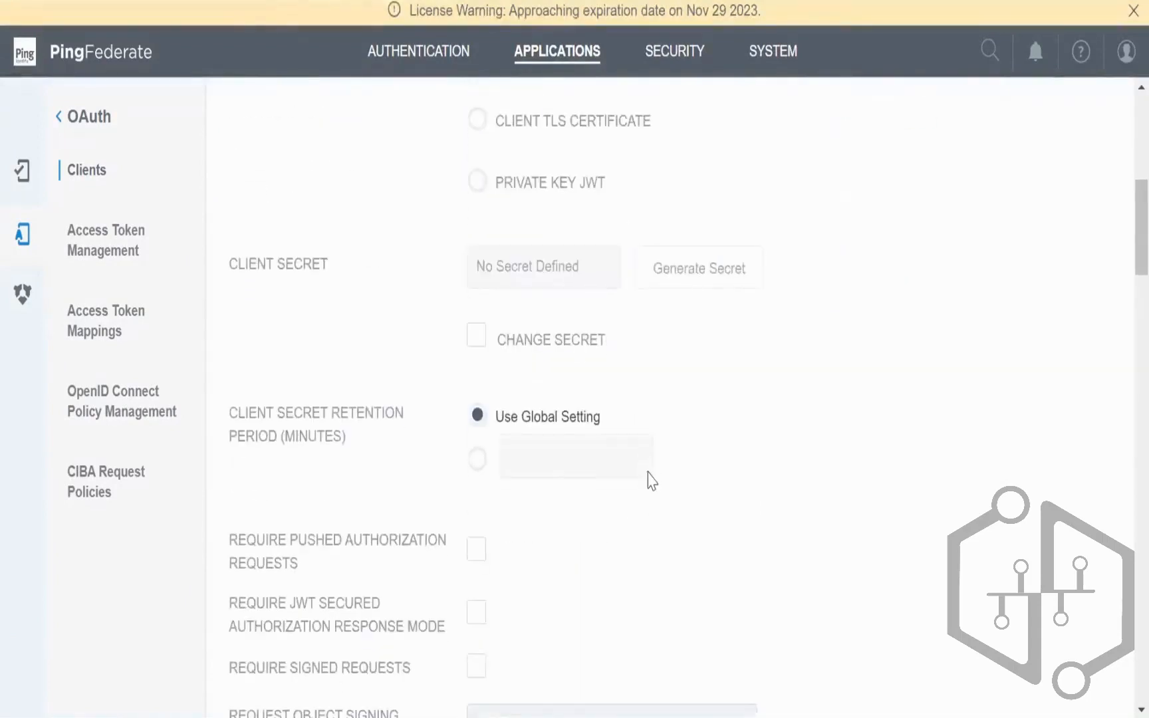
{"action": "scroll", "coordinate": [521, 369], "scroll_direction": "up", "scroll_amount": 3}
Step: Choose client secret authentication and enter a new client secret
{"action": "left_click", "coordinate": [479, 222]}
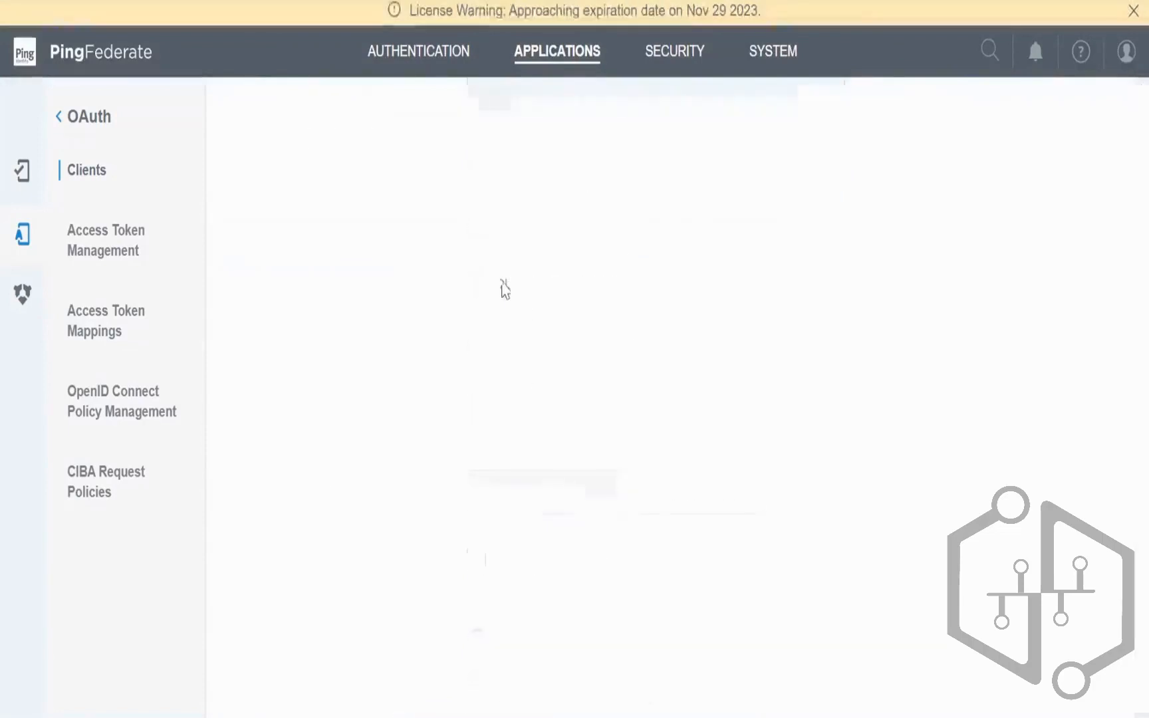
{"action": "left_click", "coordinate": [475, 561]}
{"action": "left_click", "coordinate": [554, 496]}
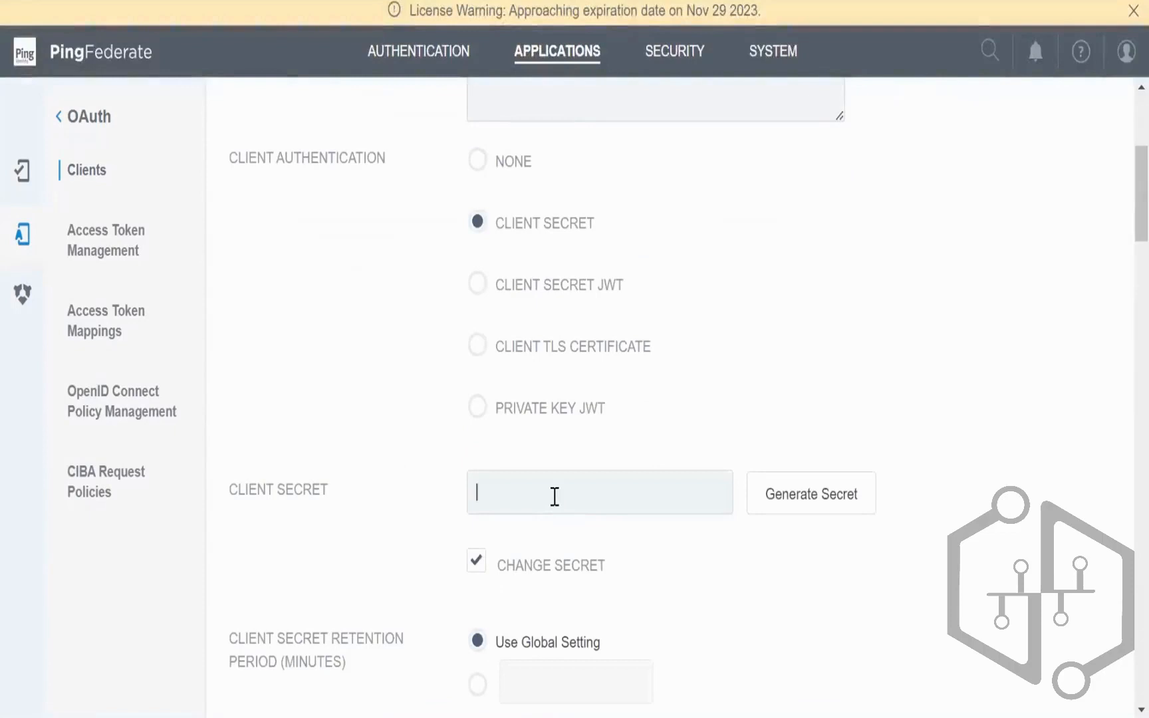
{"action": "type", "text": "Test"}
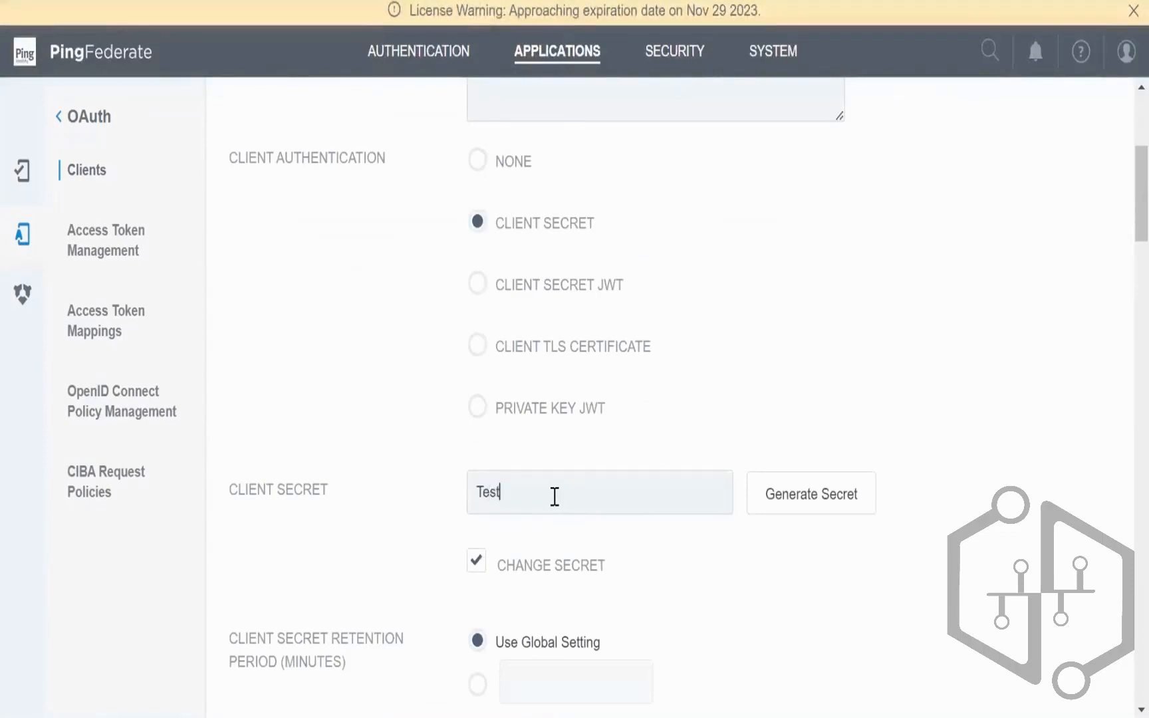
{"action": "type", "text": "123"}
{"action": "scroll", "coordinate": [721, 470], "scroll_direction": "down", "scroll_amount": 3}
{"action": "scroll", "coordinate": [721, 469], "scroll_direction": "down", "scroll_amount": 3}
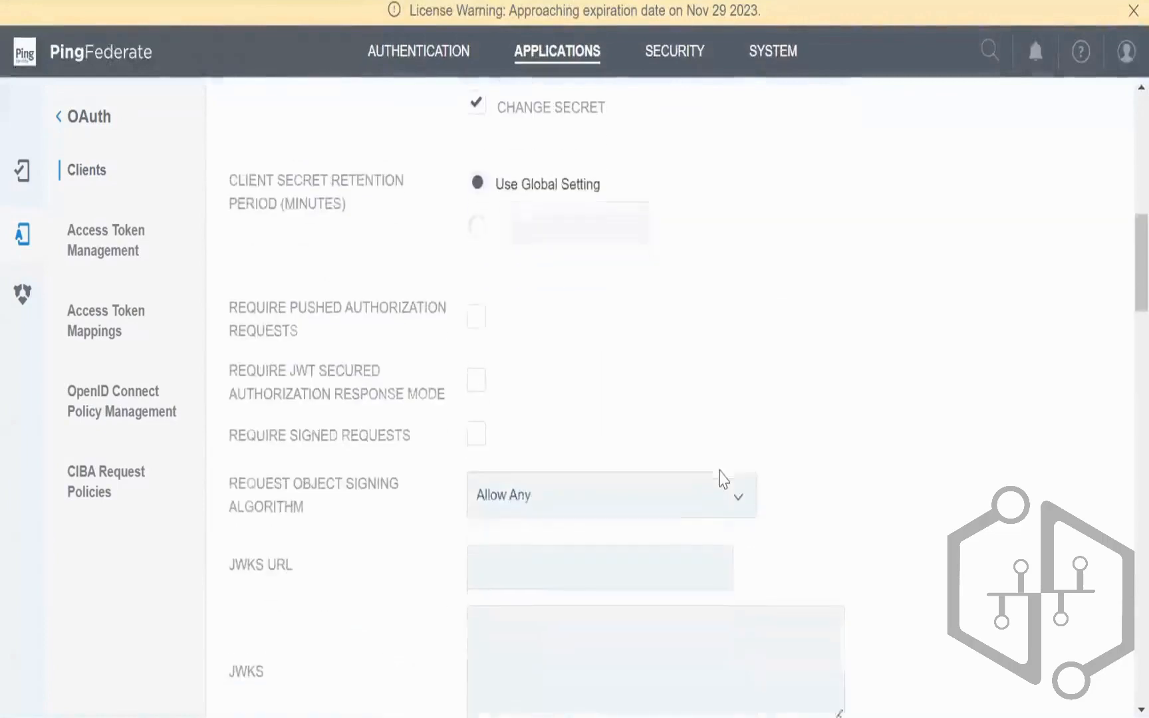
{"action": "scroll", "coordinate": [721, 470], "scroll_direction": "down", "scroll_amount": 6}
{"action": "scroll", "coordinate": [719, 473], "scroll_direction": "down", "scroll_amount": 5}
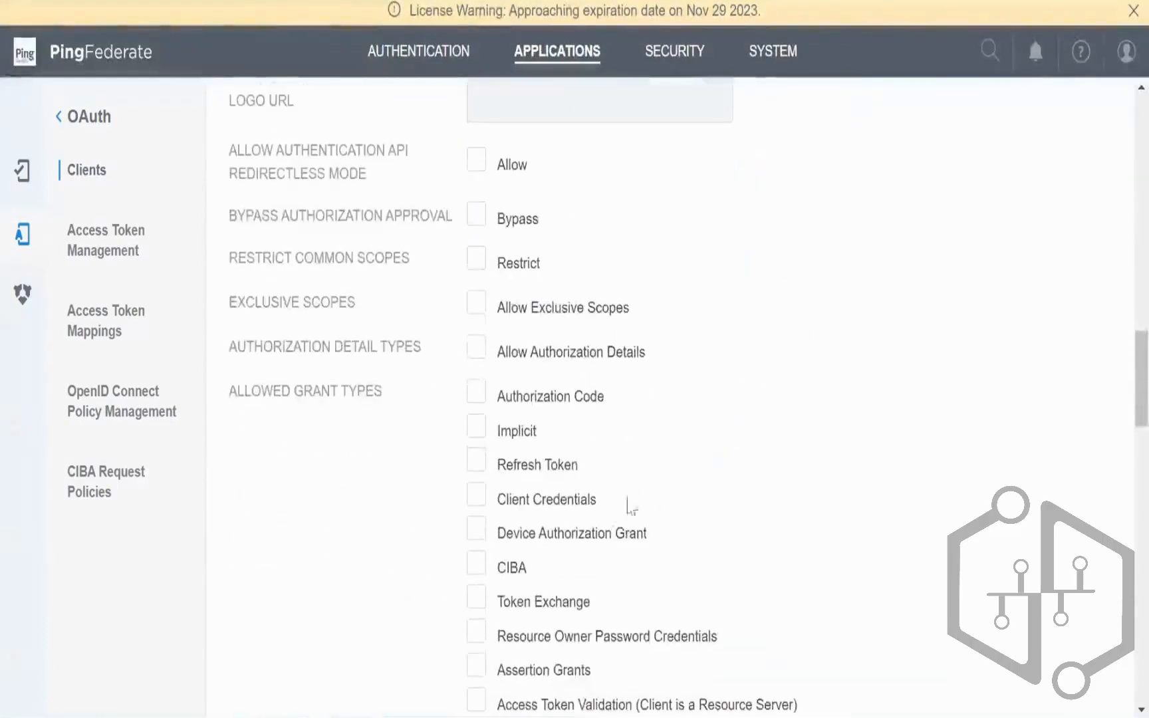
{"action": "left_click", "coordinate": [476, 631]}
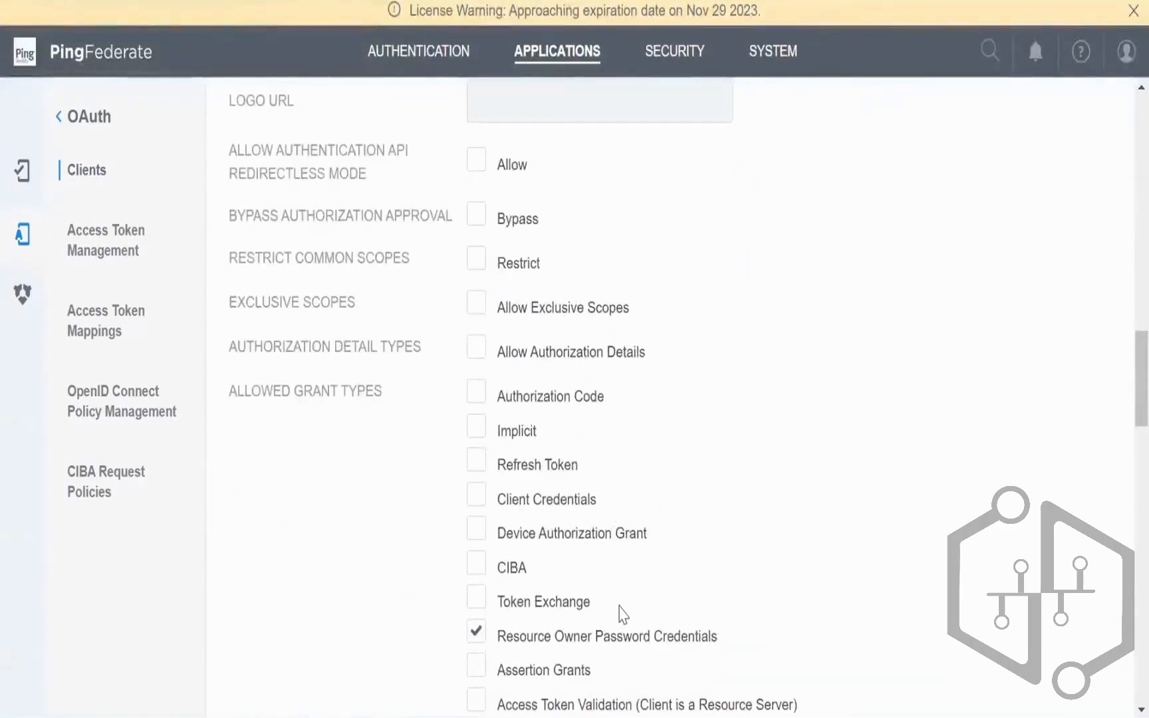
{"action": "scroll", "coordinate": [709, 507], "scroll_direction": "up", "scroll_amount": 2}
{"action": "left_click", "coordinate": [568, 255]}
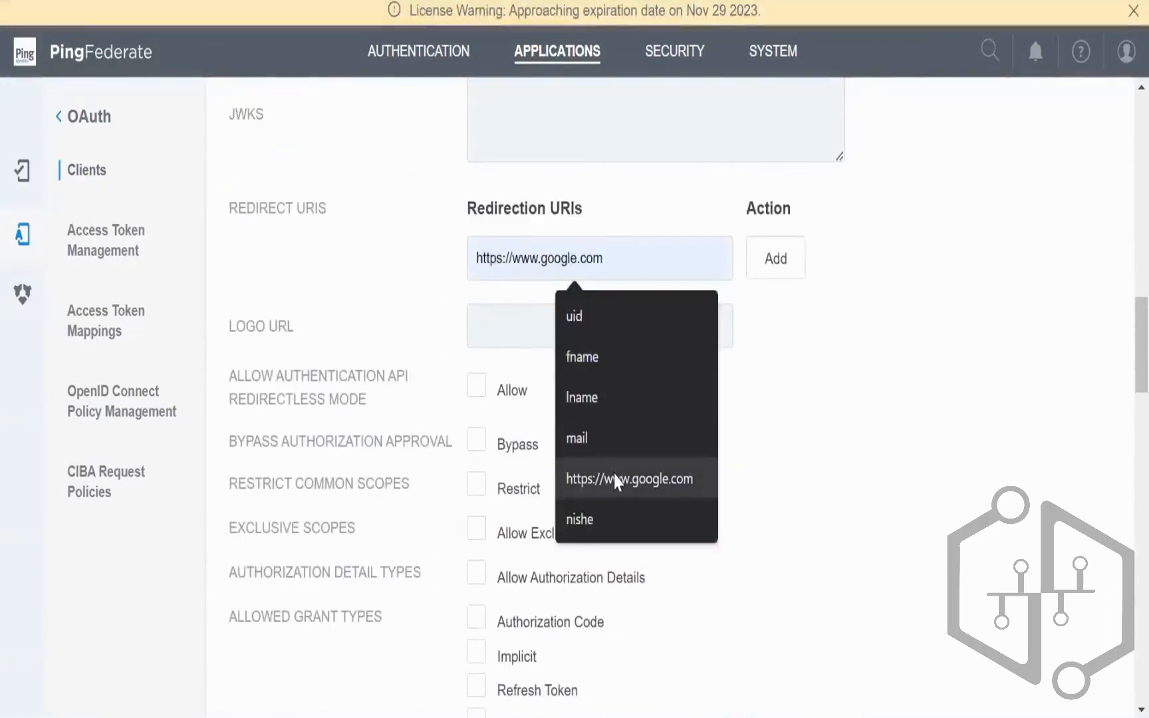
{"action": "left_click", "coordinate": [617, 481]}
{"action": "left_click_drag", "start_coordinate": [621, 256], "coordinate": [463, 243]}
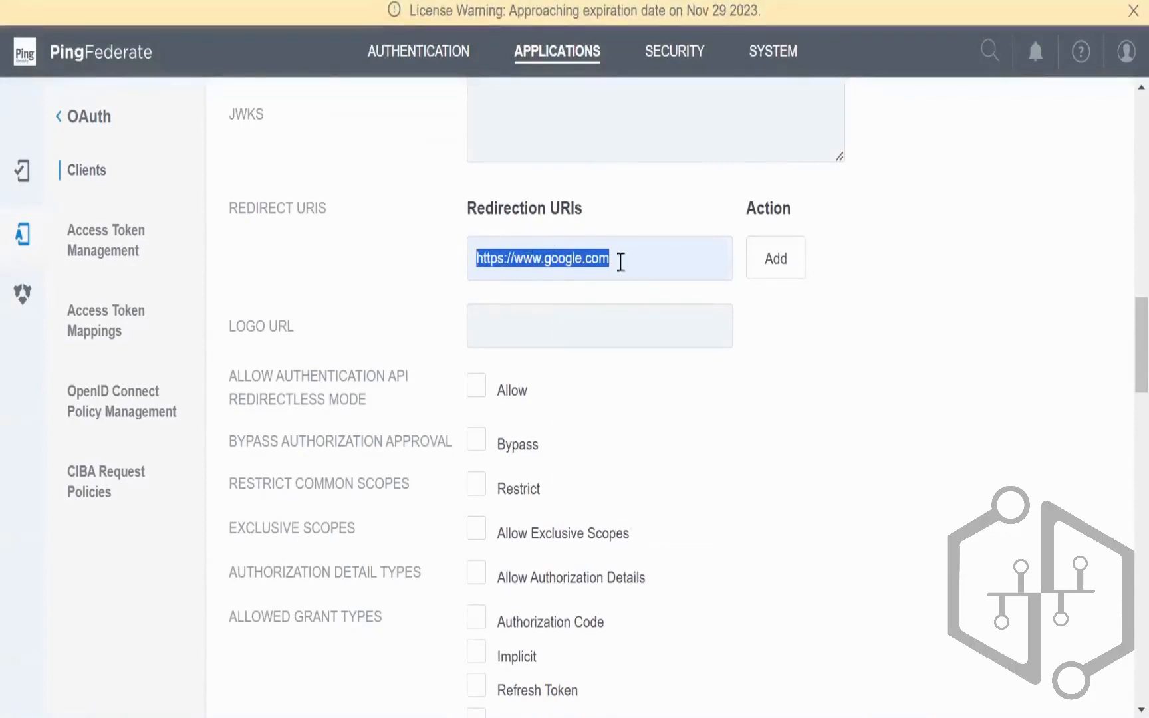
{"action": "left_click", "coordinate": [632, 263]}
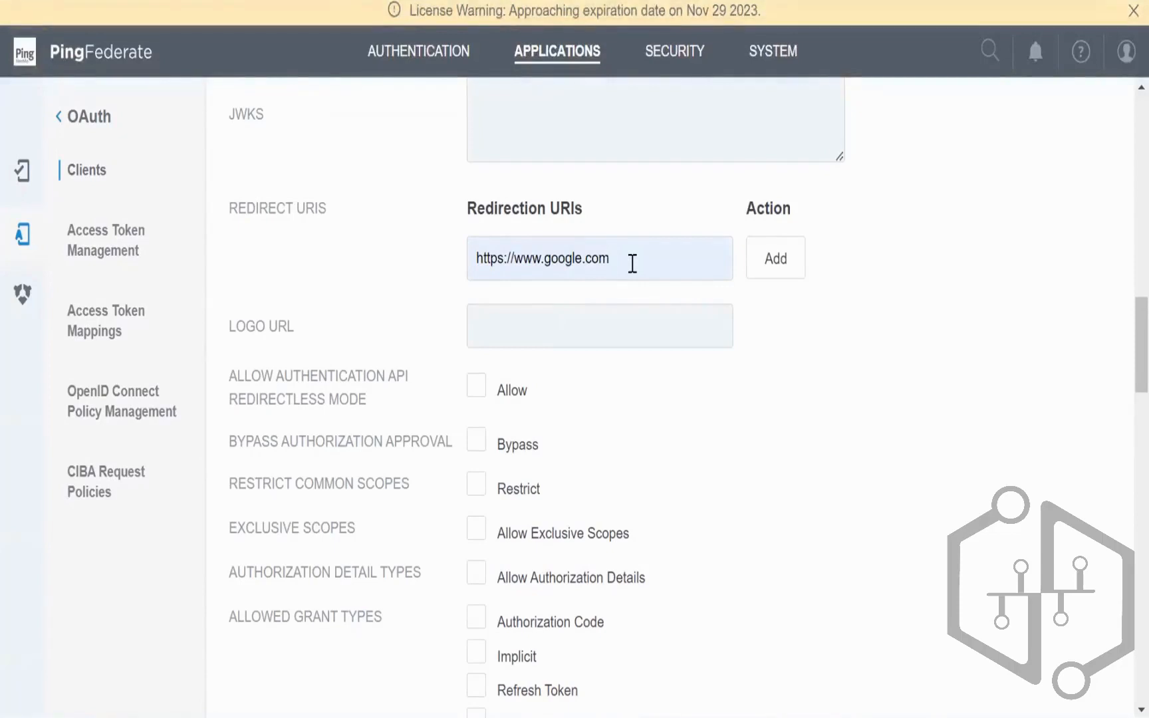
{"action": "left_click_drag", "start_coordinate": [632, 264], "coordinate": [431, 279]}
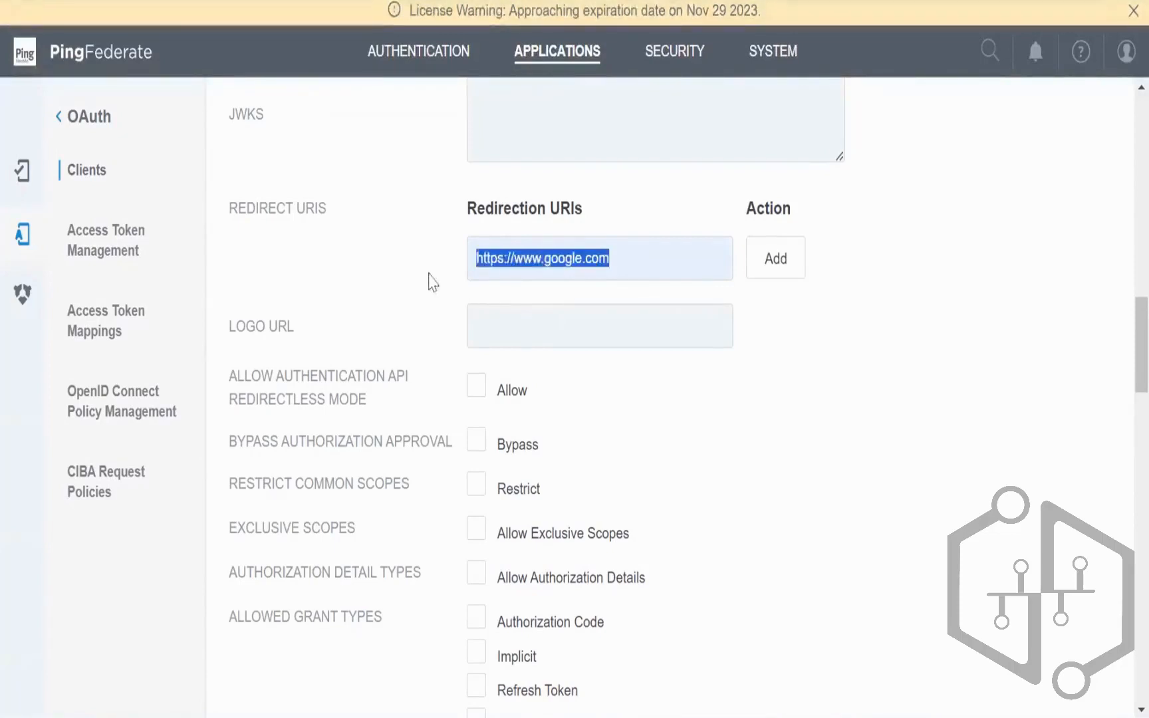
{"action": "left_click", "coordinate": [622, 257]}
{"action": "left_click_drag", "start_coordinate": [622, 256], "coordinate": [471, 236]}
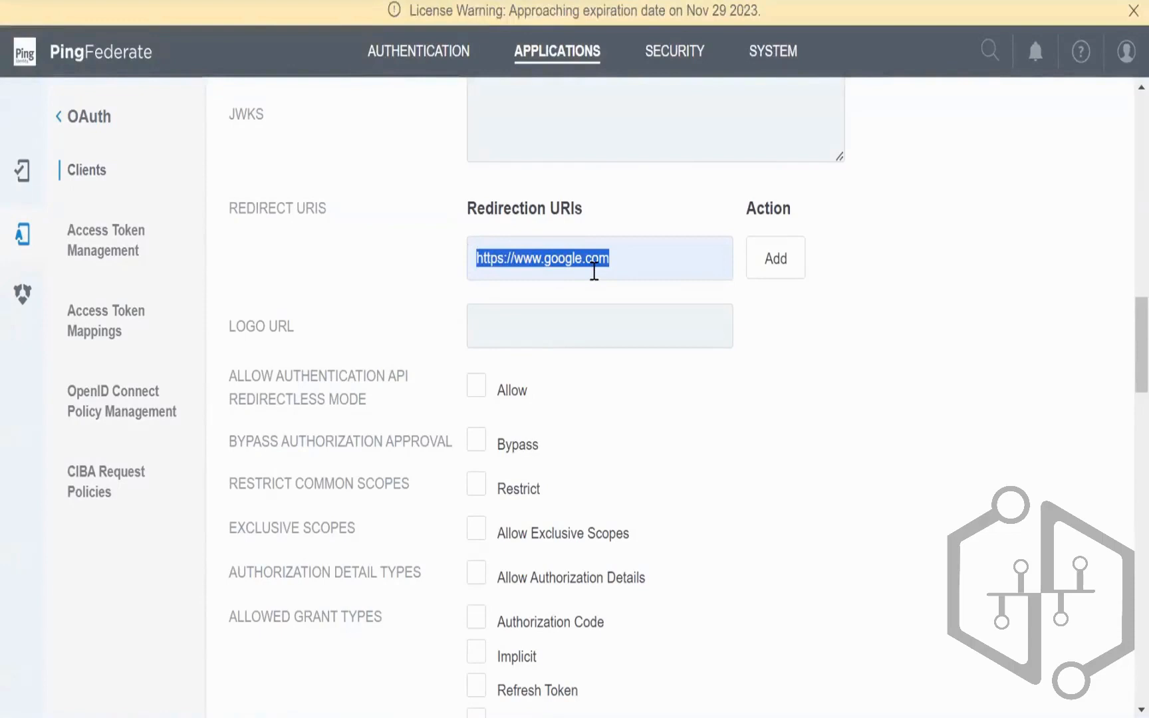
{"action": "left_click", "coordinate": [626, 256]}
{"action": "left_click_drag", "start_coordinate": [625, 257], "coordinate": [477, 248]}
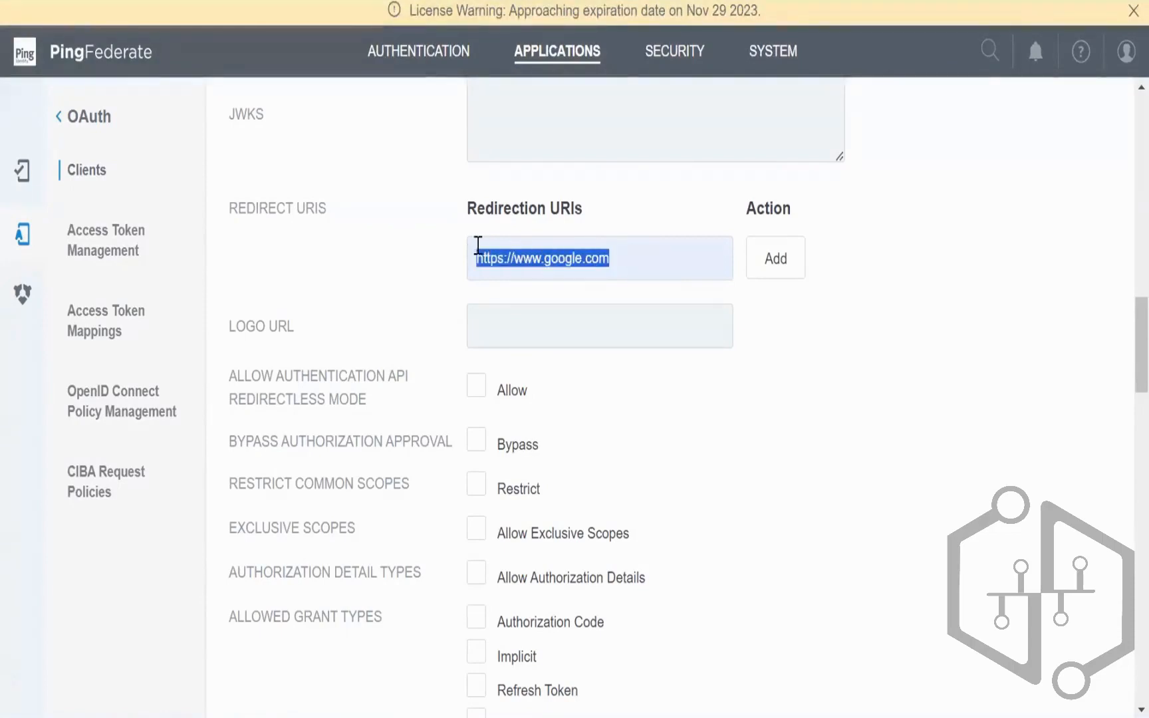
{"action": "scroll", "coordinate": [824, 414], "scroll_direction": "down", "scroll_amount": 3}
{"action": "scroll", "coordinate": [824, 413], "scroll_direction": "down", "scroll_amount": 5}
{"action": "scroll", "coordinate": [817, 406], "scroll_direction": "up", "scroll_amount": 7}
{"action": "left_click", "coordinate": [639, 145]}
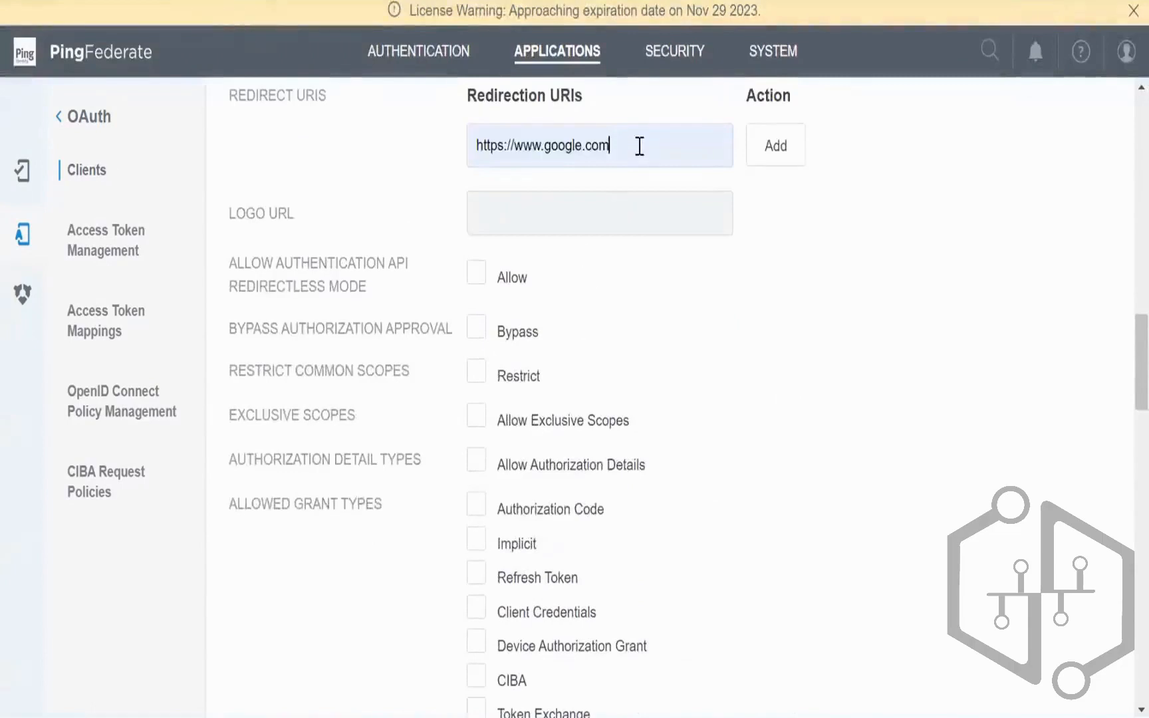
{"action": "left_click_drag", "start_coordinate": [633, 145], "coordinate": [472, 149]}
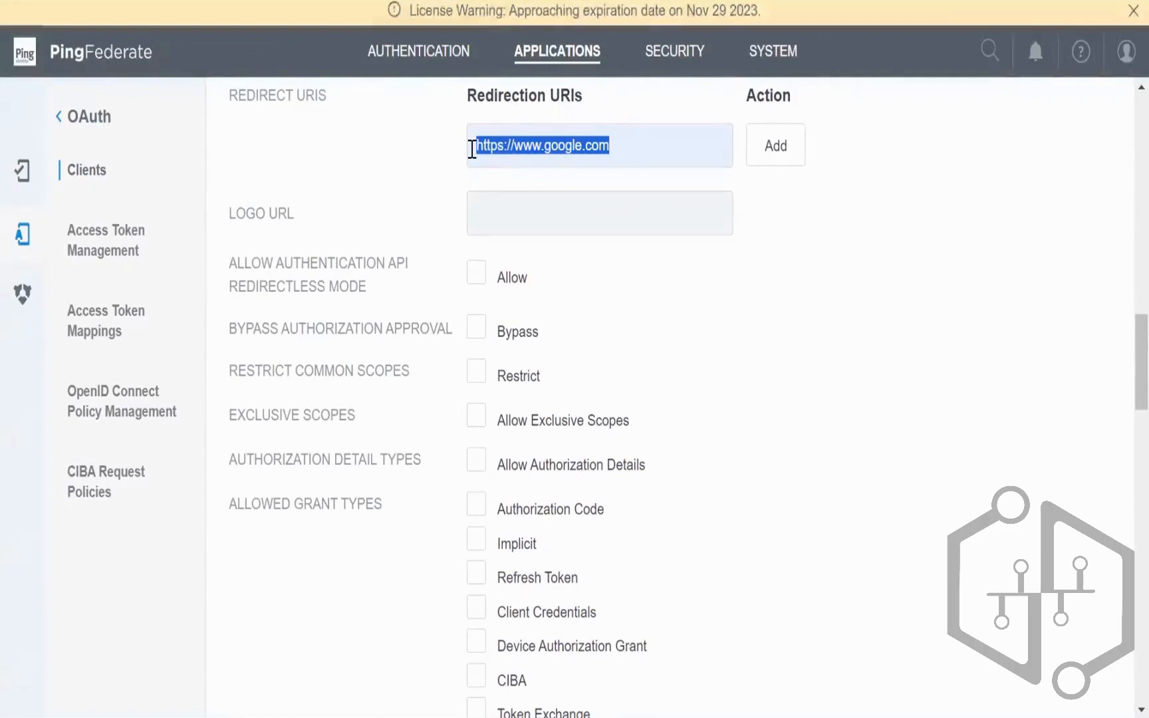
{"action": "left_click", "coordinate": [626, 142]}
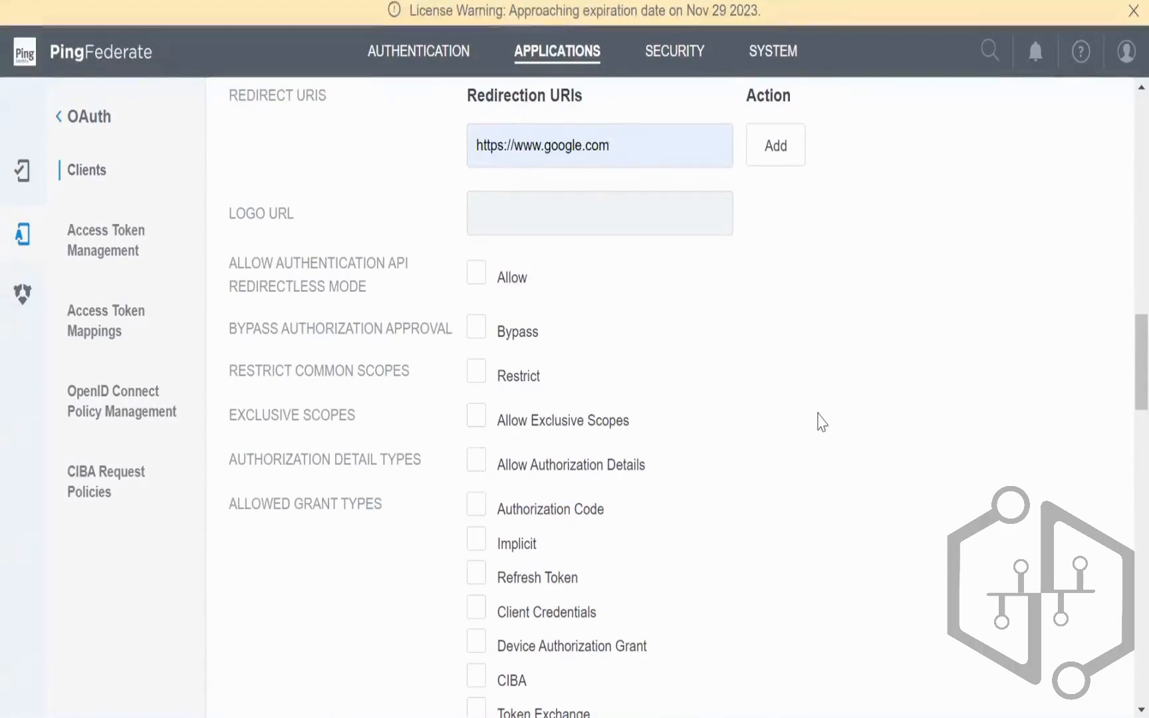
{"action": "scroll", "coordinate": [821, 422], "scroll_direction": "down", "scroll_amount": 7}
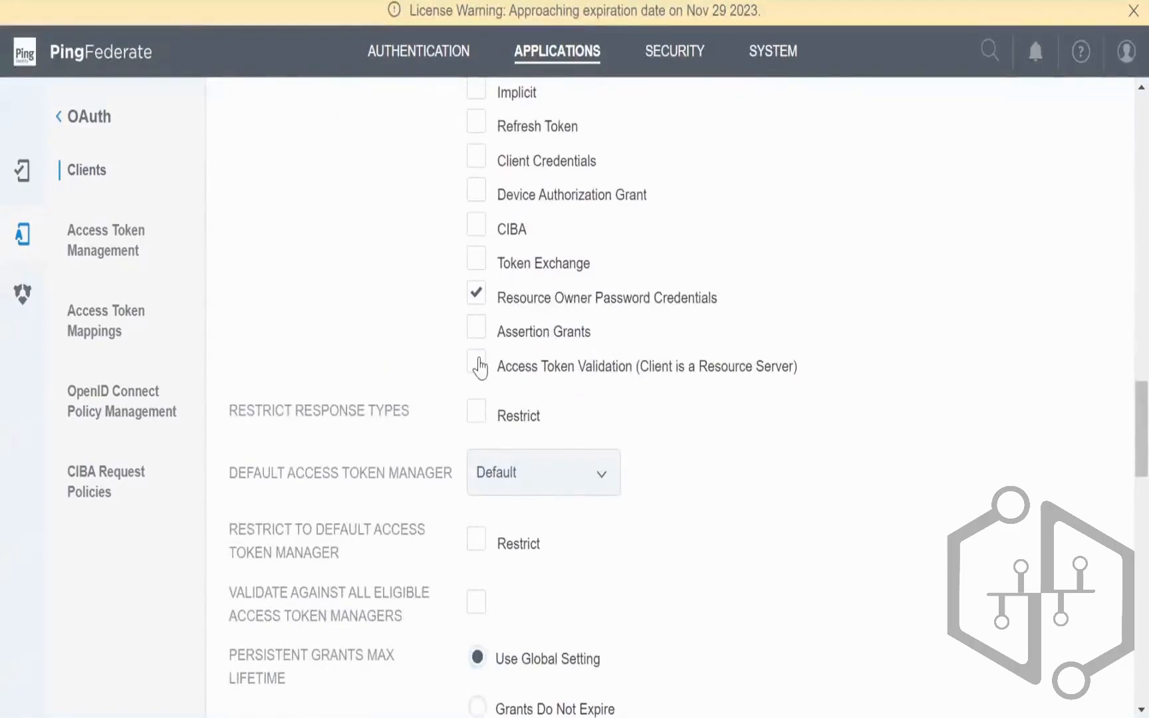
Step: Enable Access Token Validation with AccessToken2, Default signing algorithm, and the OIDC2 policy
{"action": "left_click", "coordinate": [477, 365]}
{"action": "left_click", "coordinate": [577, 482]}
{"action": "left_click", "coordinate": [525, 545]}
{"action": "scroll", "coordinate": [736, 517], "scroll_direction": "down", "scroll_amount": 3}
{"action": "scroll", "coordinate": [738, 518], "scroll_direction": "down", "scroll_amount": 3}
{"action": "scroll", "coordinate": [738, 518], "scroll_direction": "up", "scroll_amount": 3}
{"action": "scroll", "coordinate": [736, 518], "scroll_direction": "down", "scroll_amount": 6}
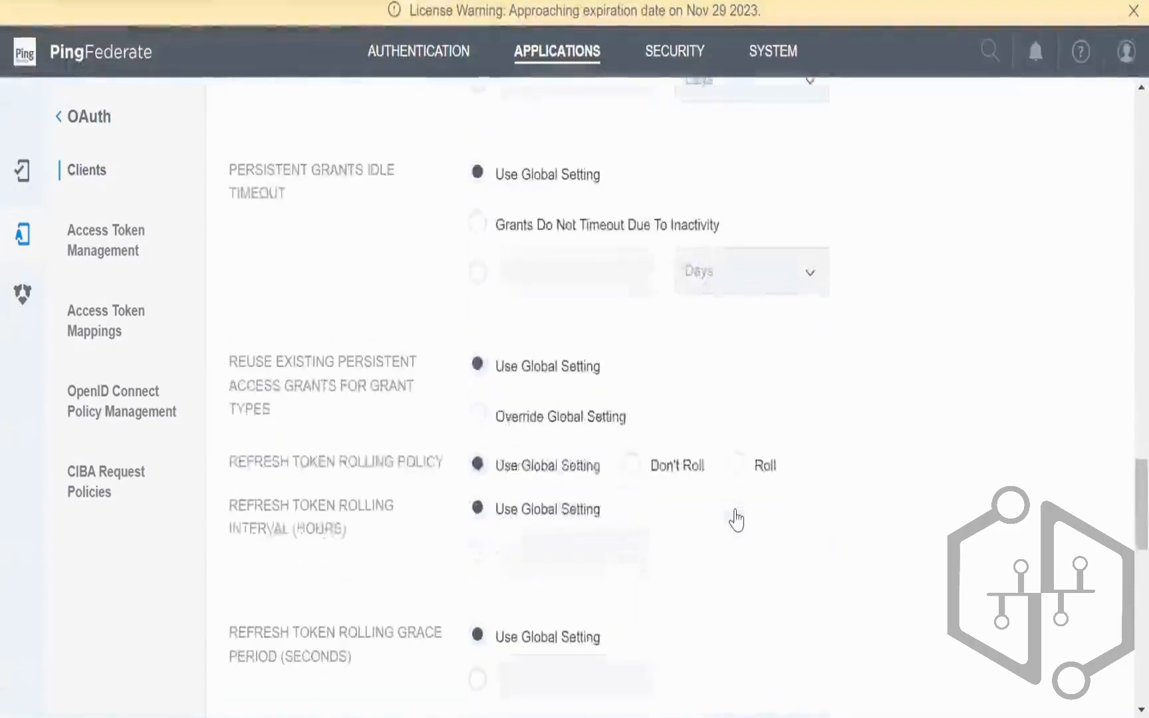
{"action": "scroll", "coordinate": [737, 519], "scroll_direction": "down", "scroll_amount": 6}
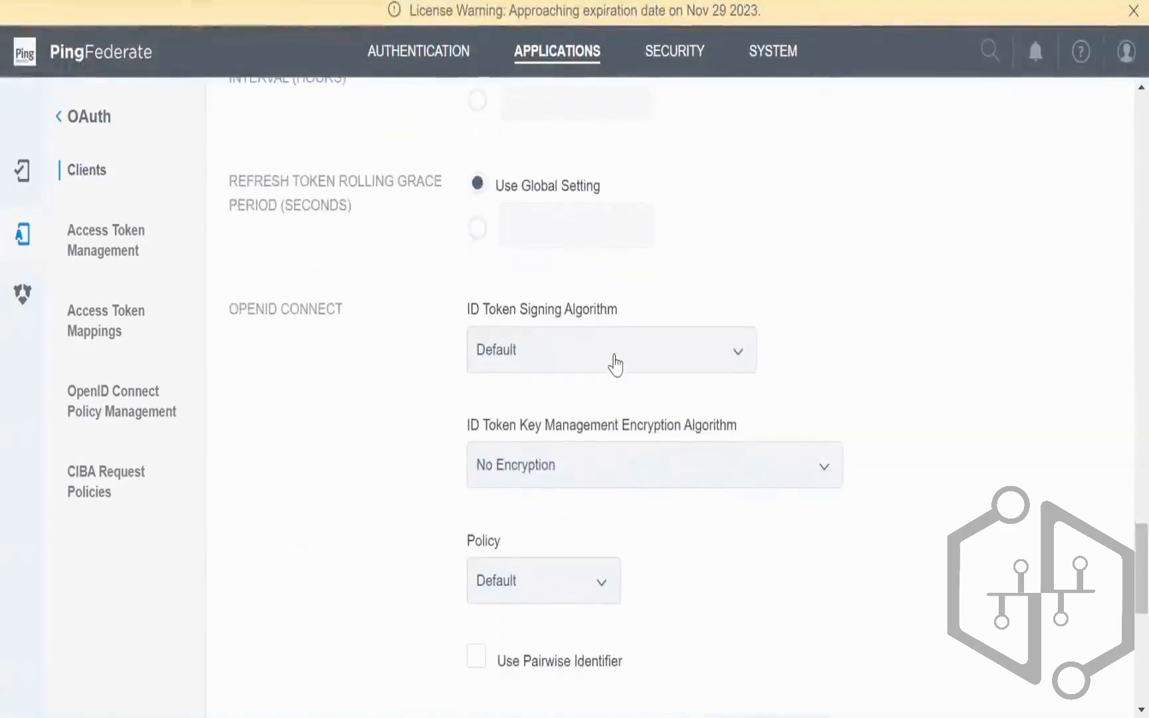
{"action": "left_click", "coordinate": [614, 360]}
{"action": "left_click", "coordinate": [890, 384]}
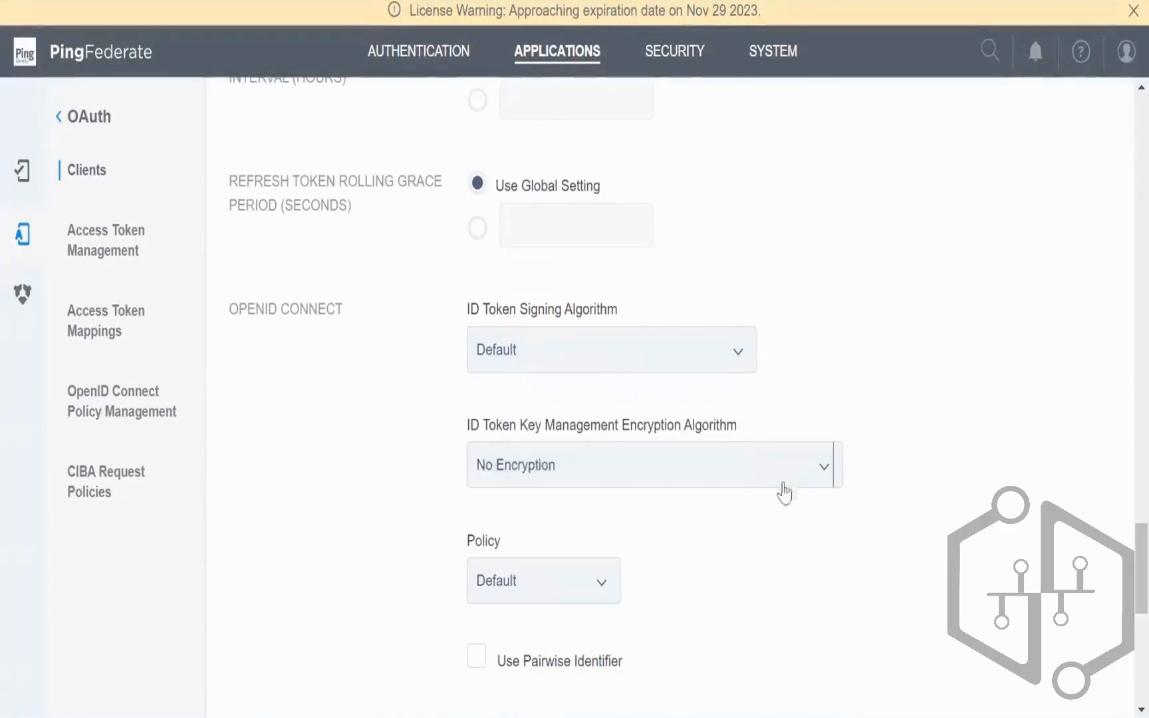
{"action": "left_click", "coordinate": [549, 586]}
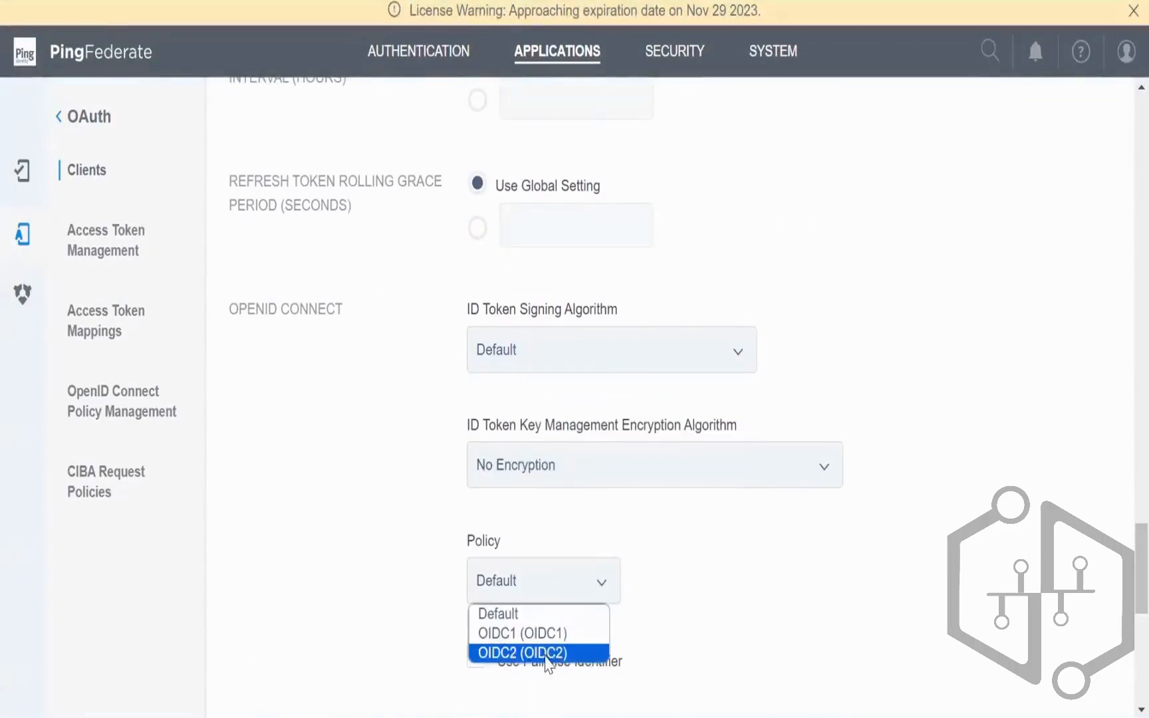
{"action": "left_click", "coordinate": [545, 654]}
Step: Change the default access token manager to AccessToken1 and the policy to OIDC1
{"action": "scroll", "coordinate": [792, 568], "scroll_direction": "down", "scroll_amount": 3}
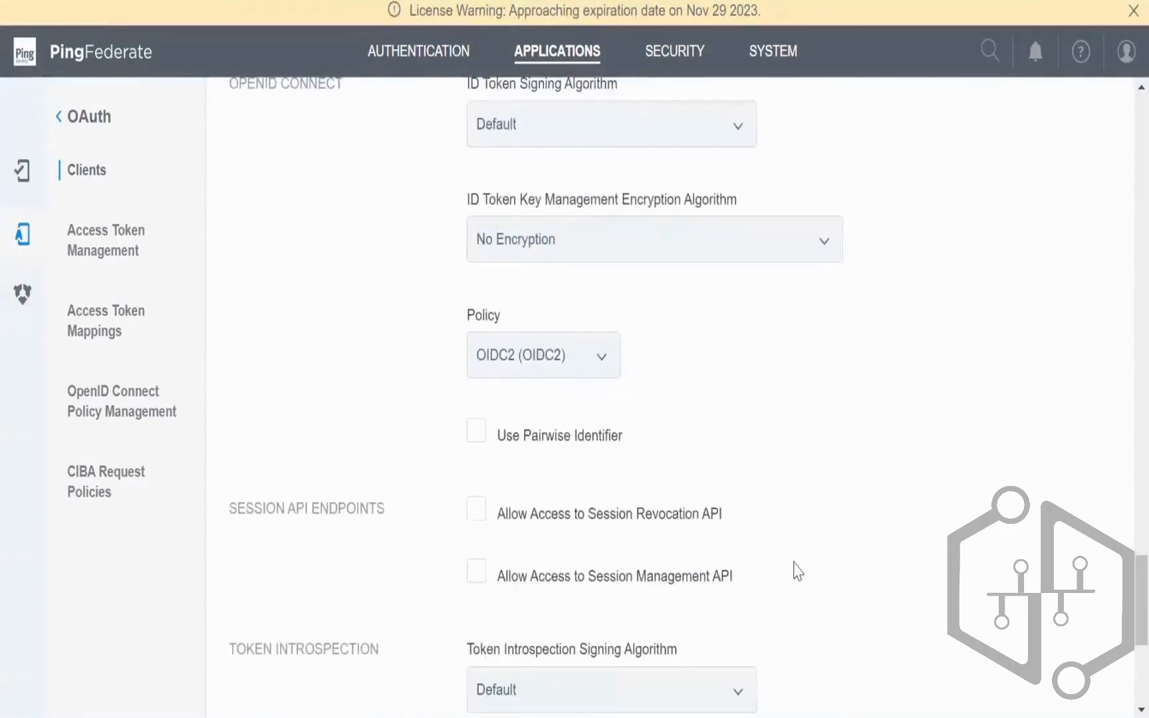
{"action": "scroll", "coordinate": [688, 518], "scroll_direction": "up", "scroll_amount": 8}
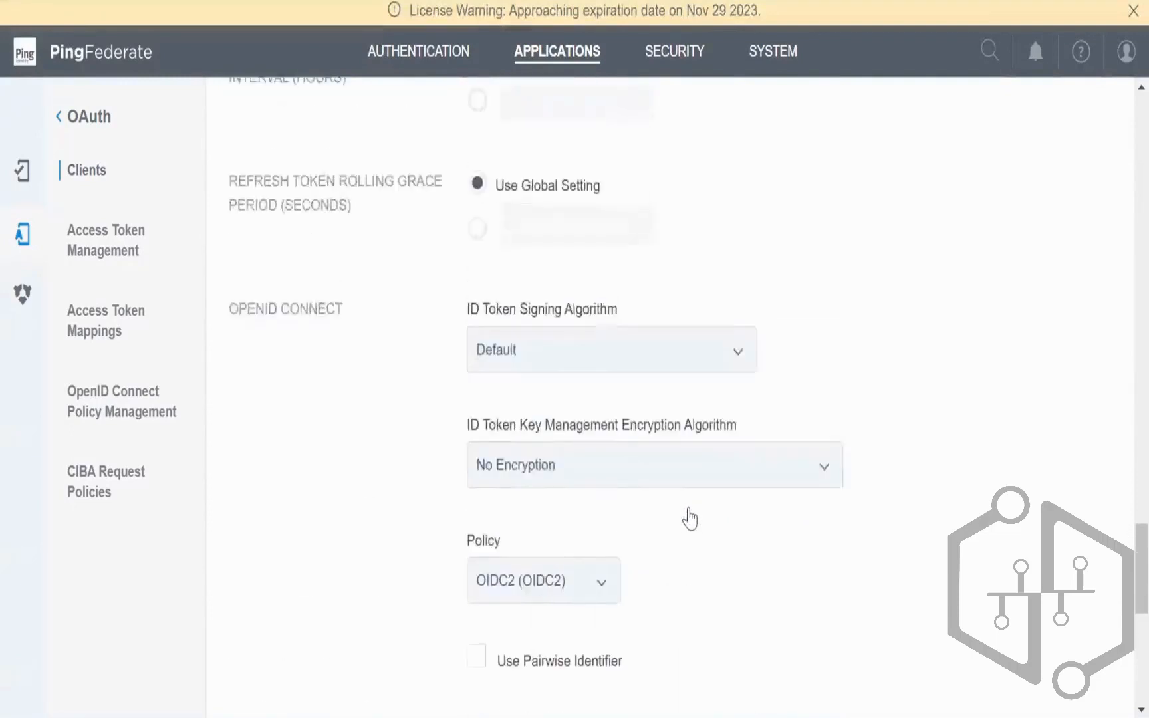
{"action": "scroll", "coordinate": [559, 399], "scroll_direction": "up", "scroll_amount": 8}
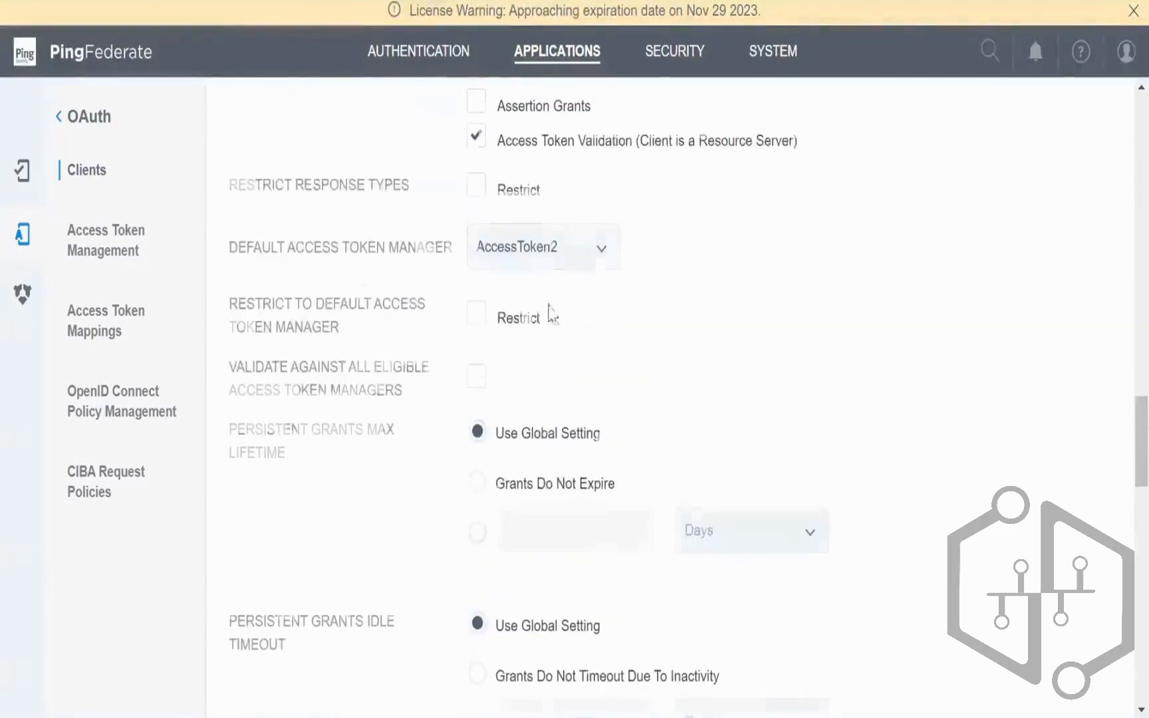
{"action": "left_click", "coordinate": [545, 258]}
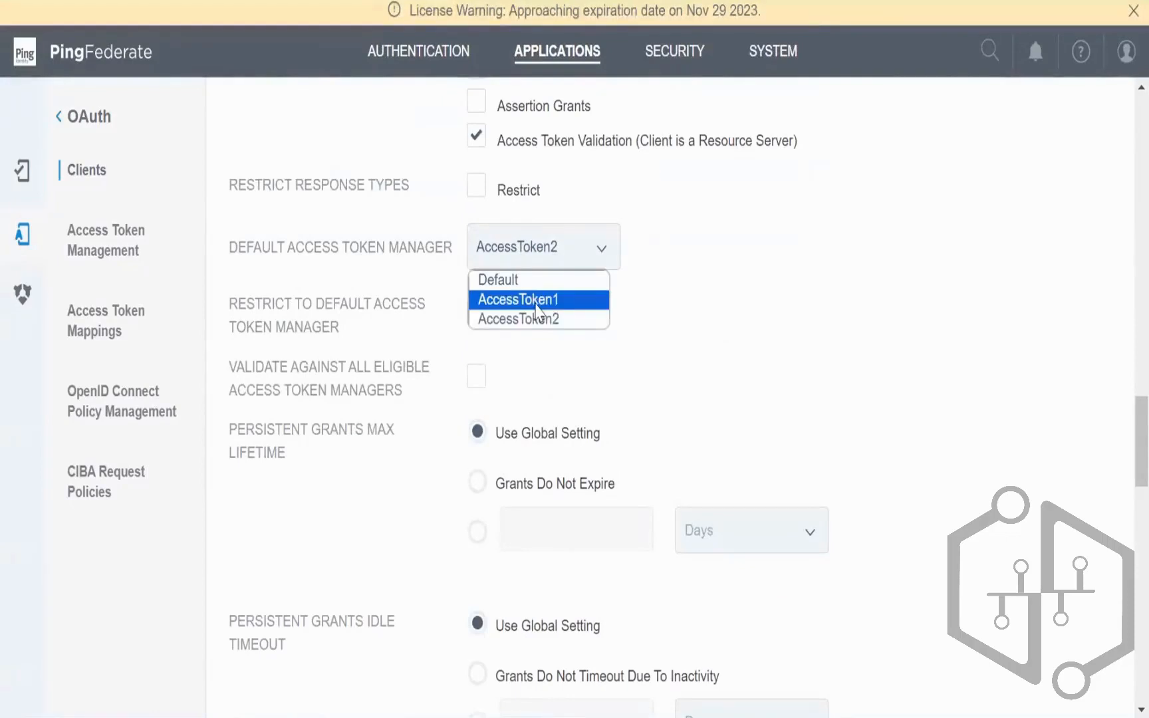
{"action": "left_click", "coordinate": [538, 300]}
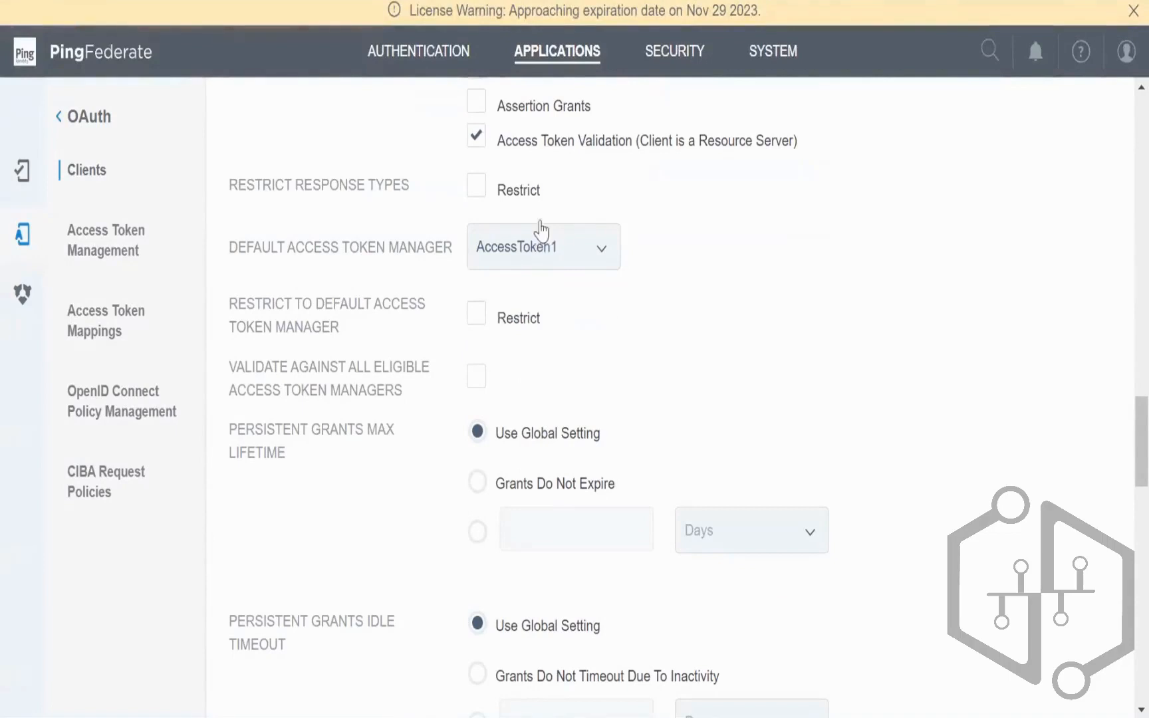
{"action": "left_click", "coordinate": [517, 261]}
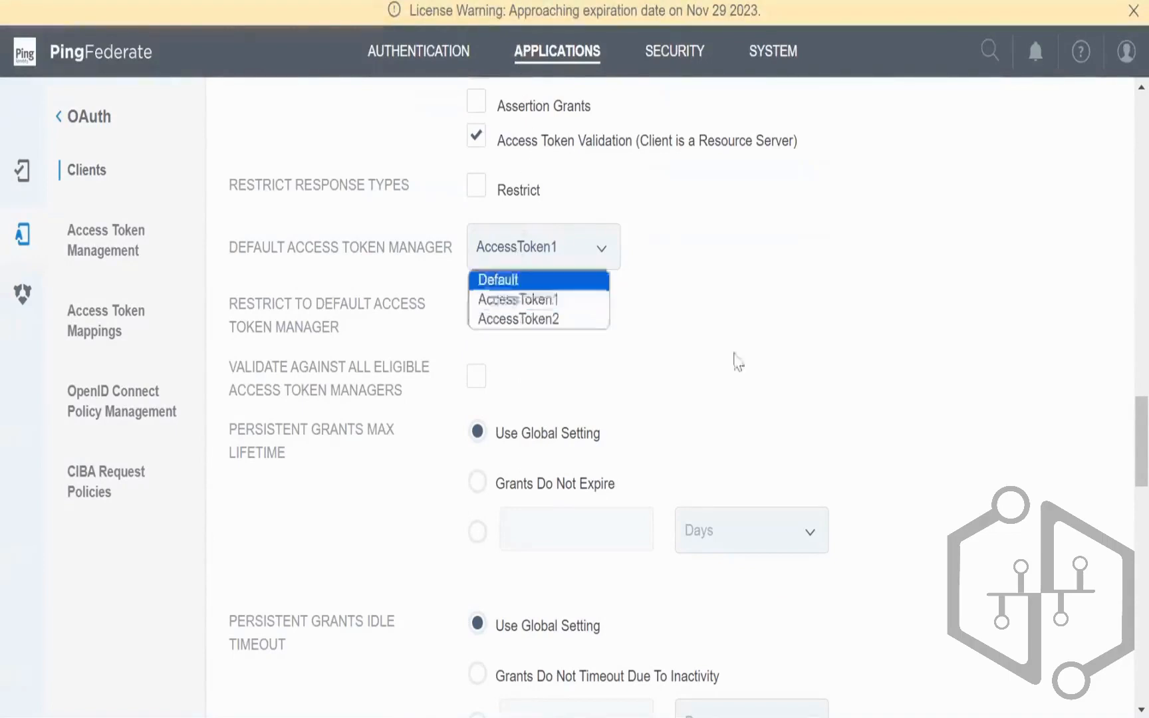
{"action": "left_click", "coordinate": [739, 362]}
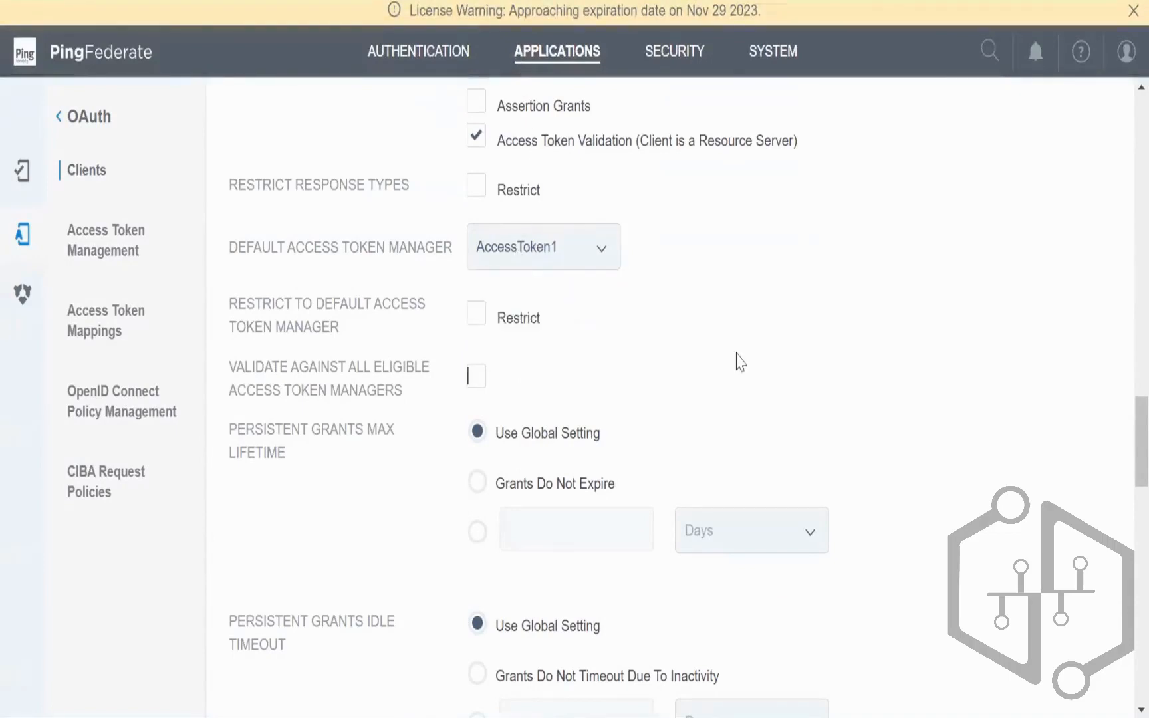
{"action": "scroll", "coordinate": [740, 362], "scroll_direction": "down", "scroll_amount": 10}
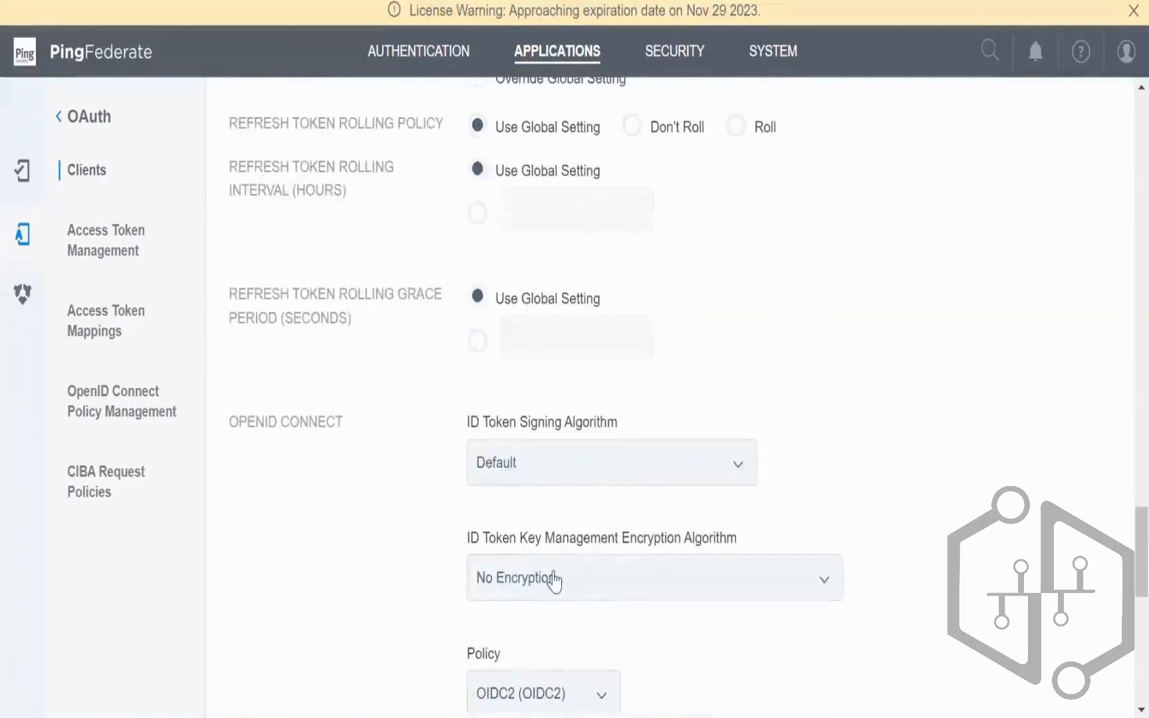
{"action": "left_click", "coordinate": [542, 694]}
{"action": "left_click", "coordinate": [552, 634]}
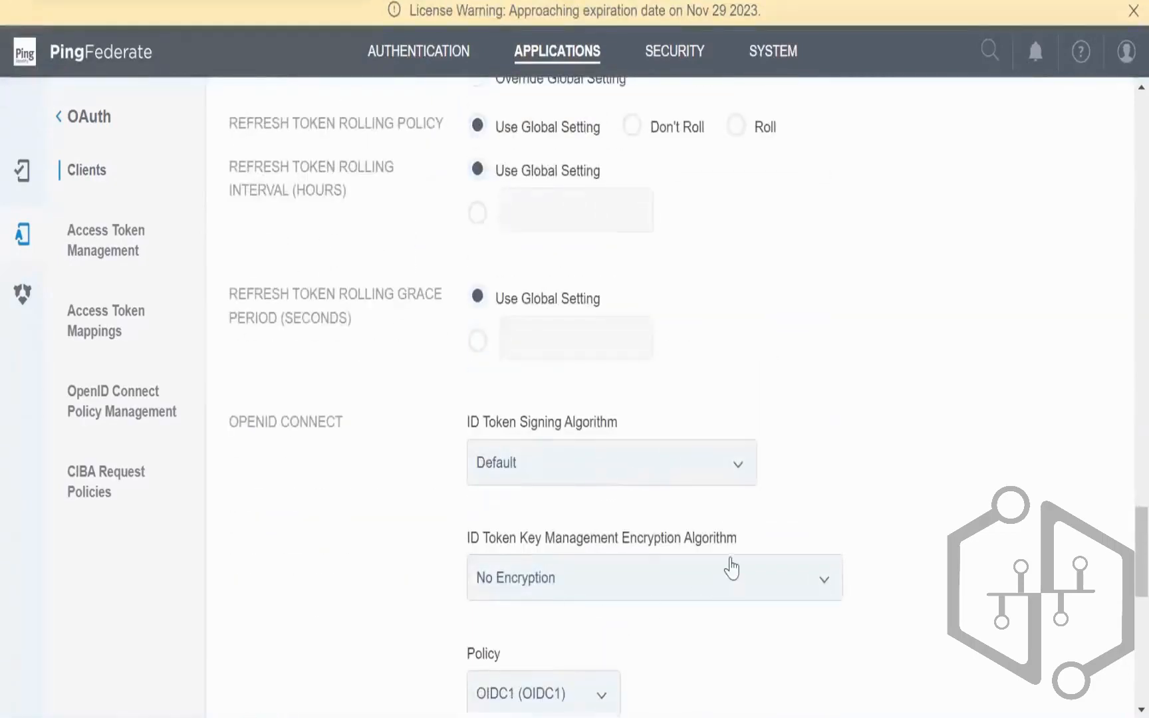
Step: Save the client and view the AccessToken1 mapping on Access Token Mappings
{"action": "scroll", "coordinate": [731, 568], "scroll_direction": "down", "scroll_amount": 10}
{"action": "left_click", "coordinate": [1074, 677]}
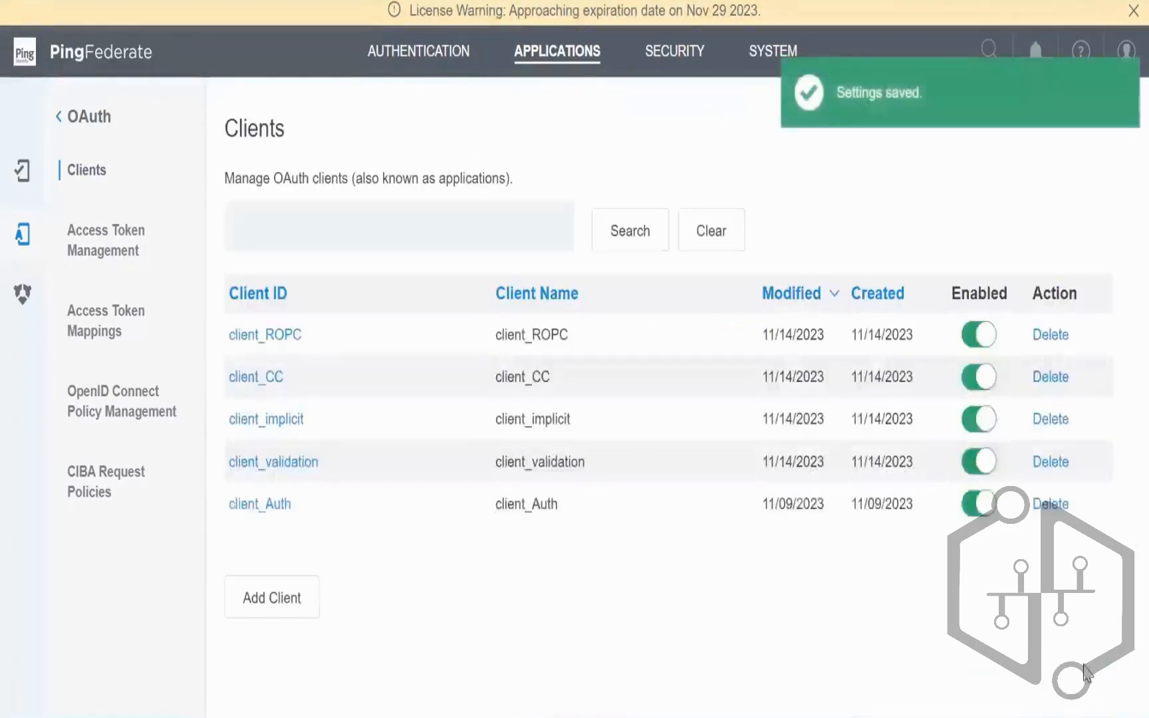
{"action": "left_click", "coordinate": [75, 319]}
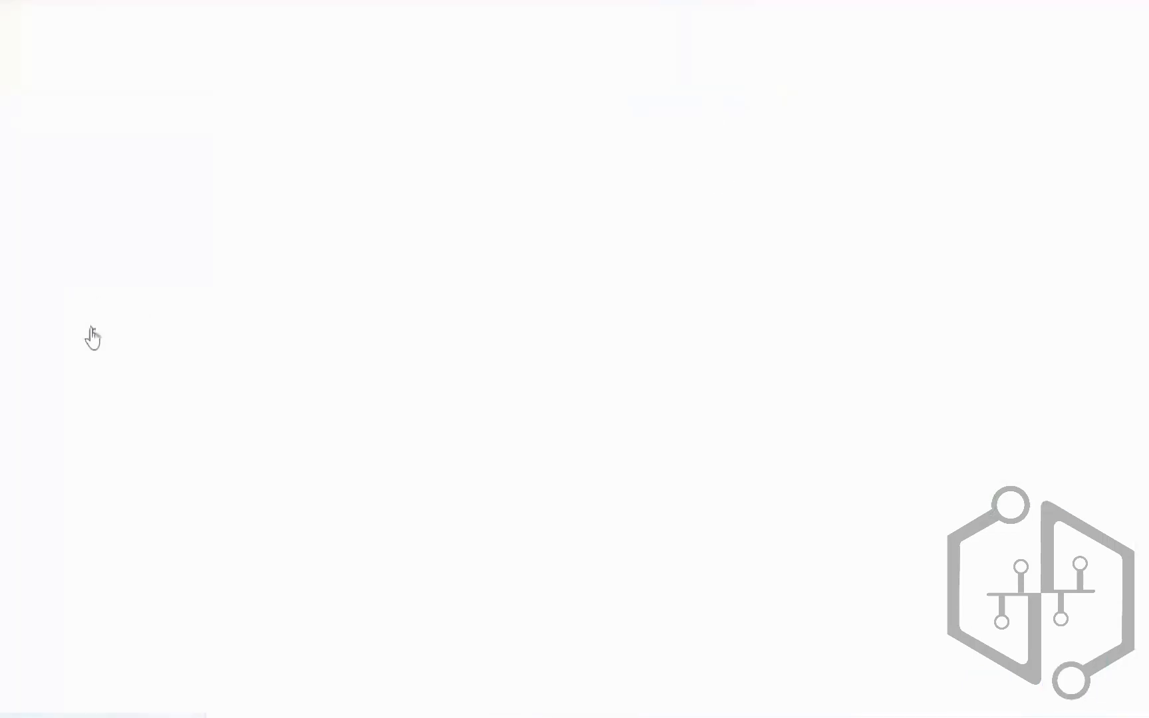
{"action": "double_click", "coordinate": [577, 386]}
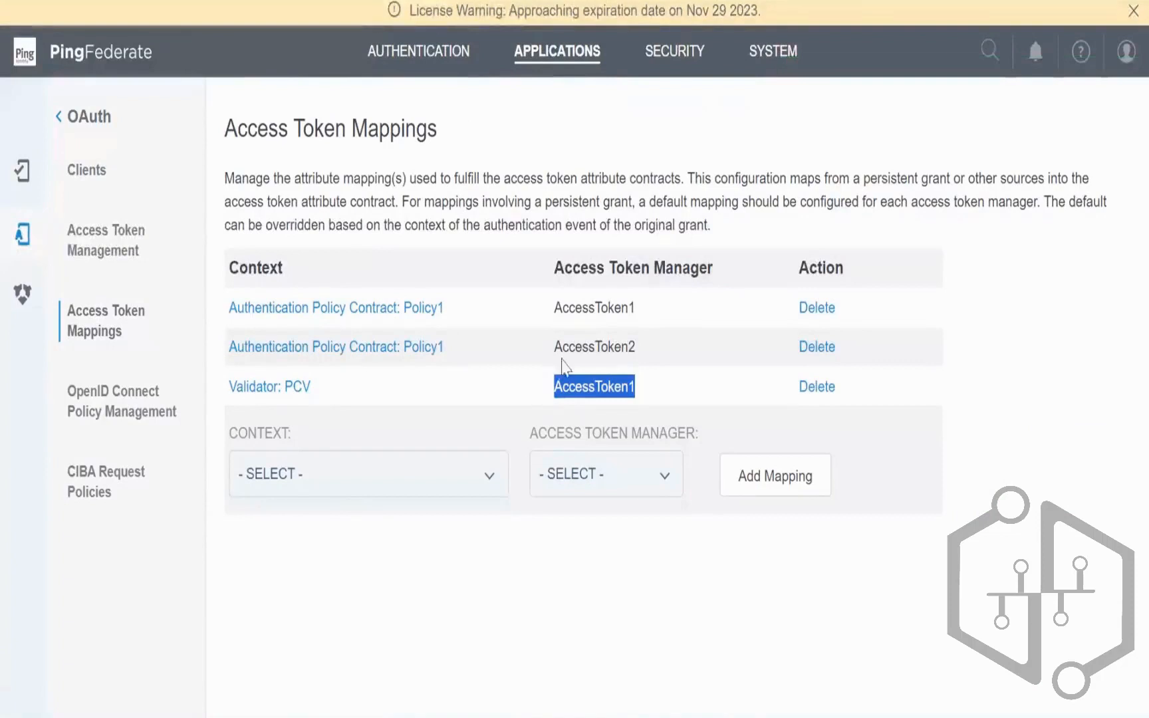
Step: Find client_ROPC in the OAuth Clients list, then switch to Postman
{"action": "left_click", "coordinate": [650, 374]}
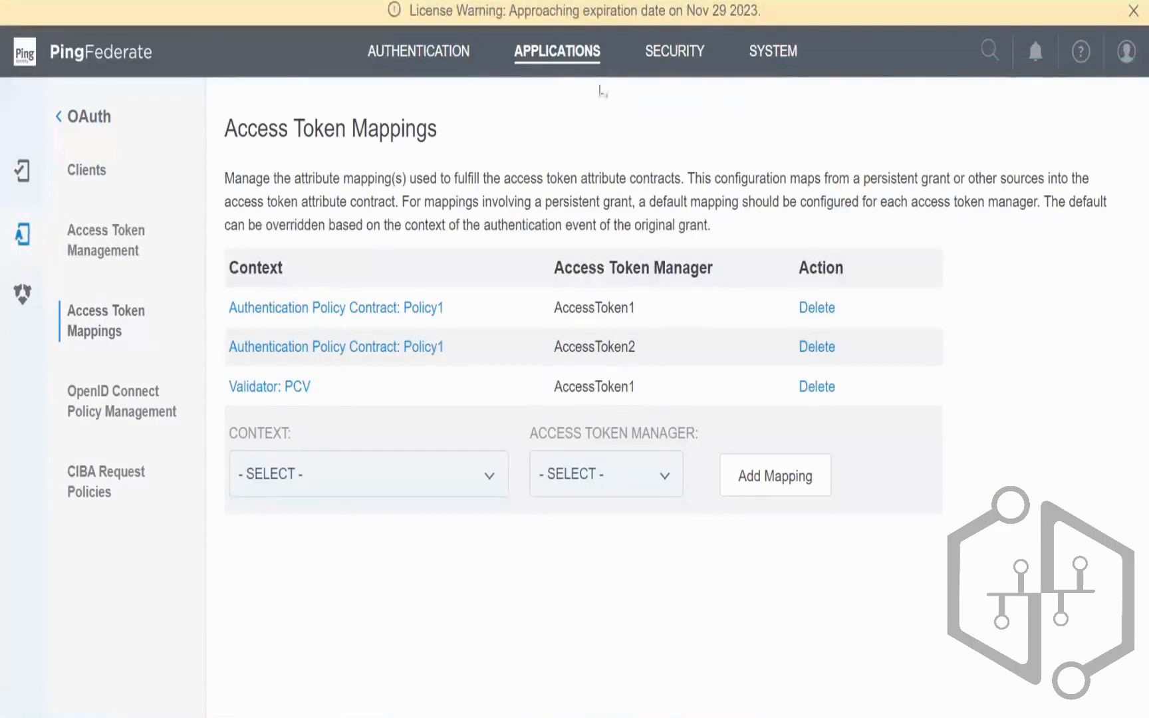
{"action": "left_click", "coordinate": [572, 61]}
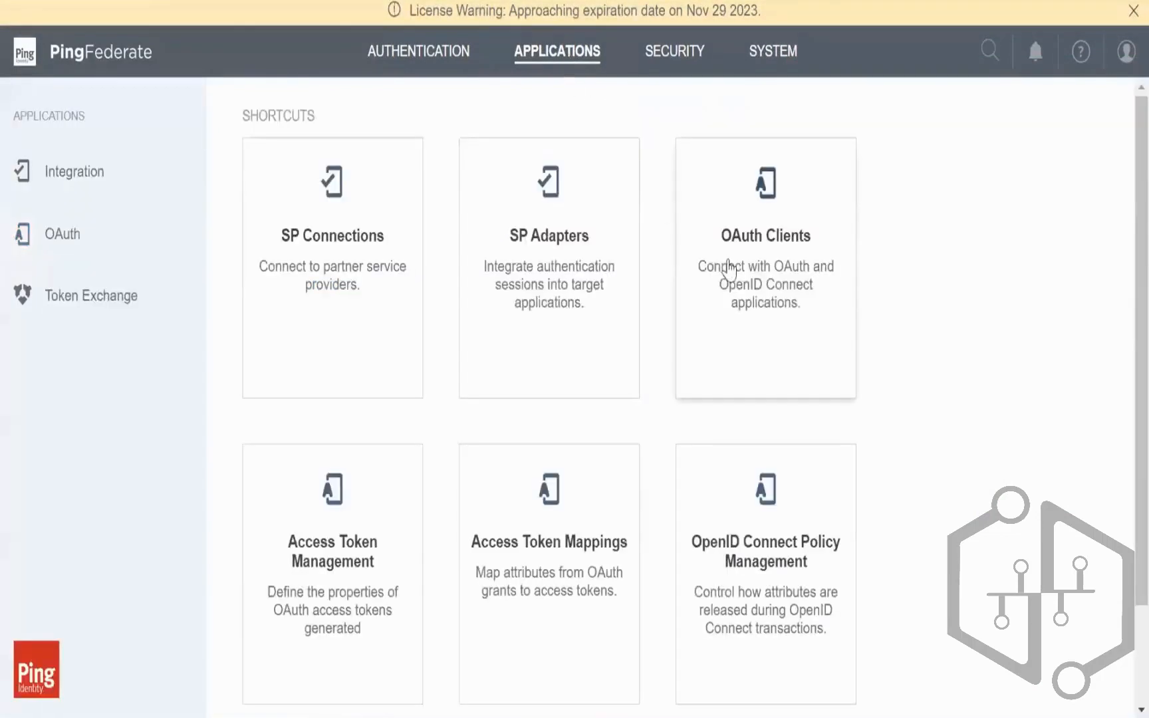
{"action": "left_click", "coordinate": [782, 338]}
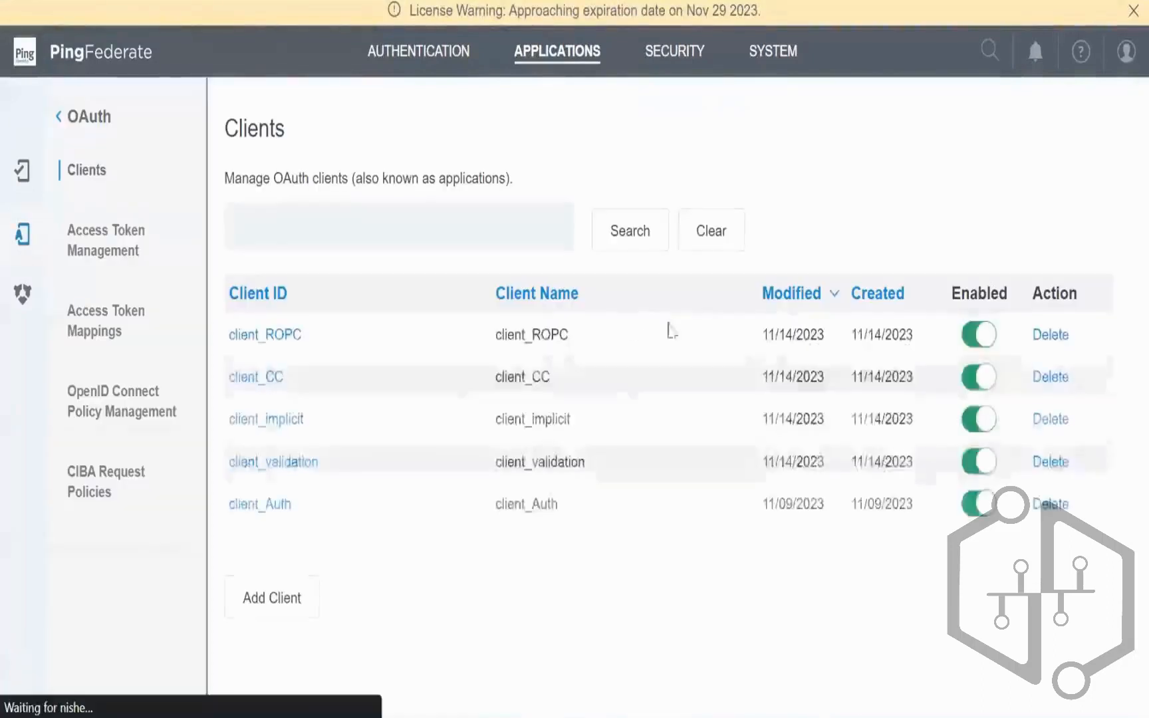
{"action": "double_click", "coordinate": [533, 334]}
{"action": "key", "text": "alt+Tab"}
Step: Duplicate the 'Validate the token CC' and 'Token URL CC' requests
{"action": "left_click", "coordinate": [322, 248]}
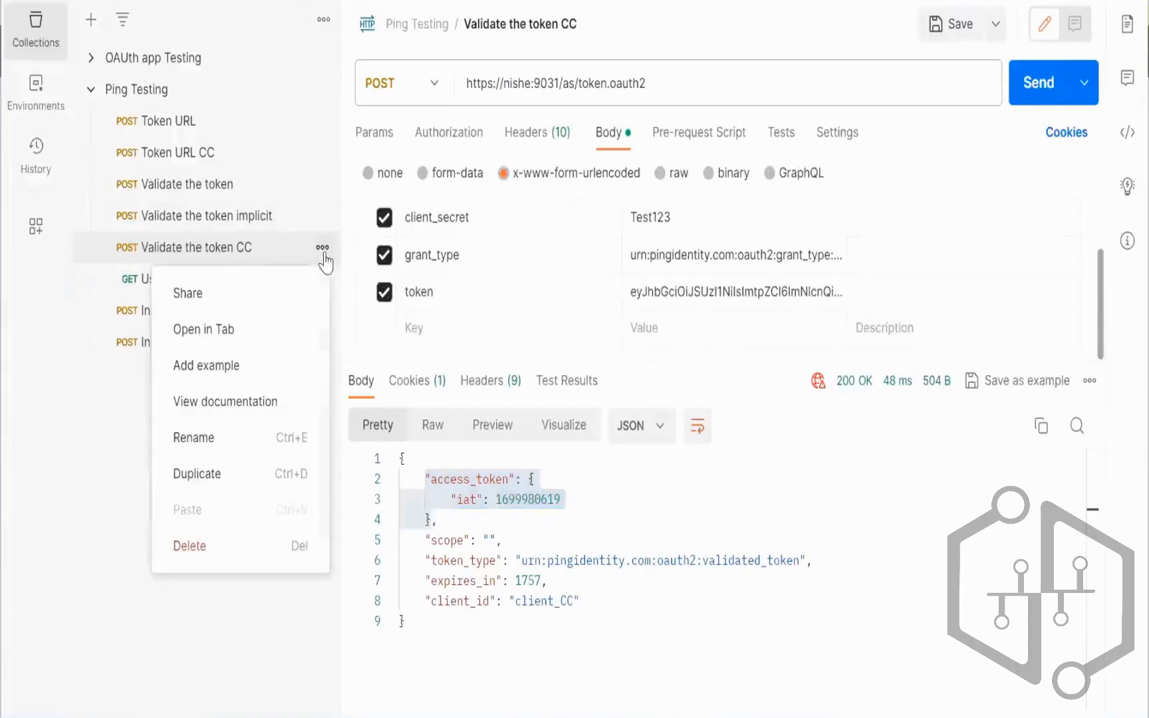
{"action": "left_click", "coordinate": [232, 474]}
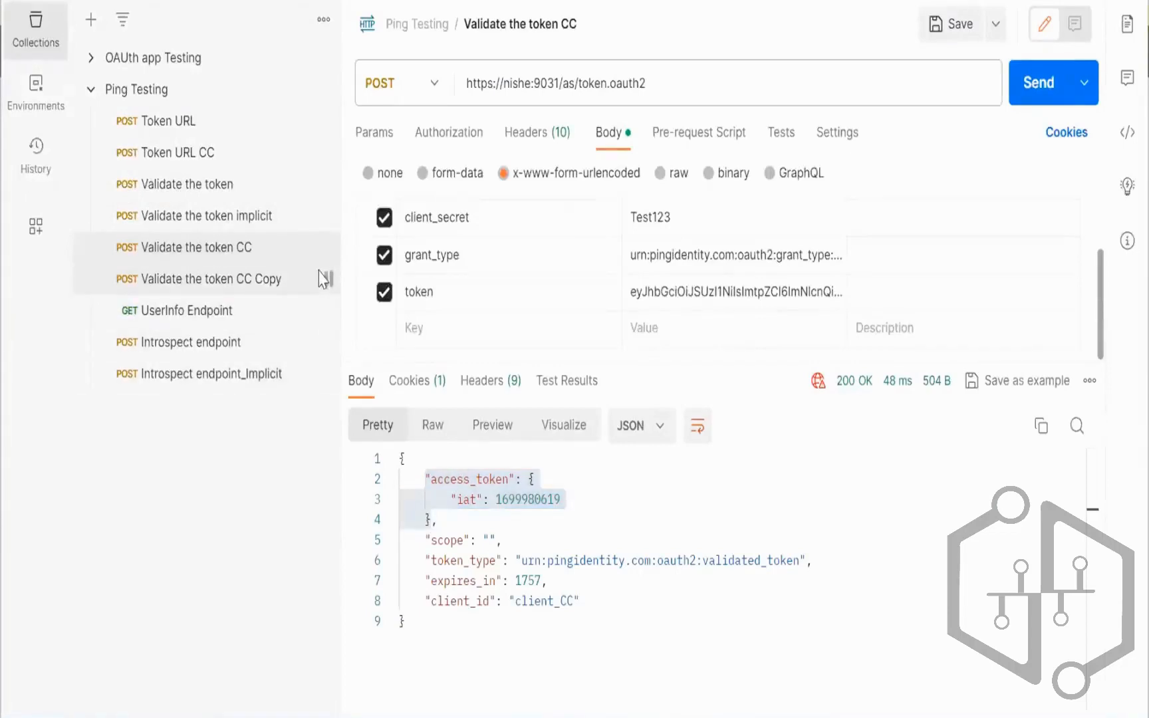
{"action": "left_click", "coordinate": [274, 279]}
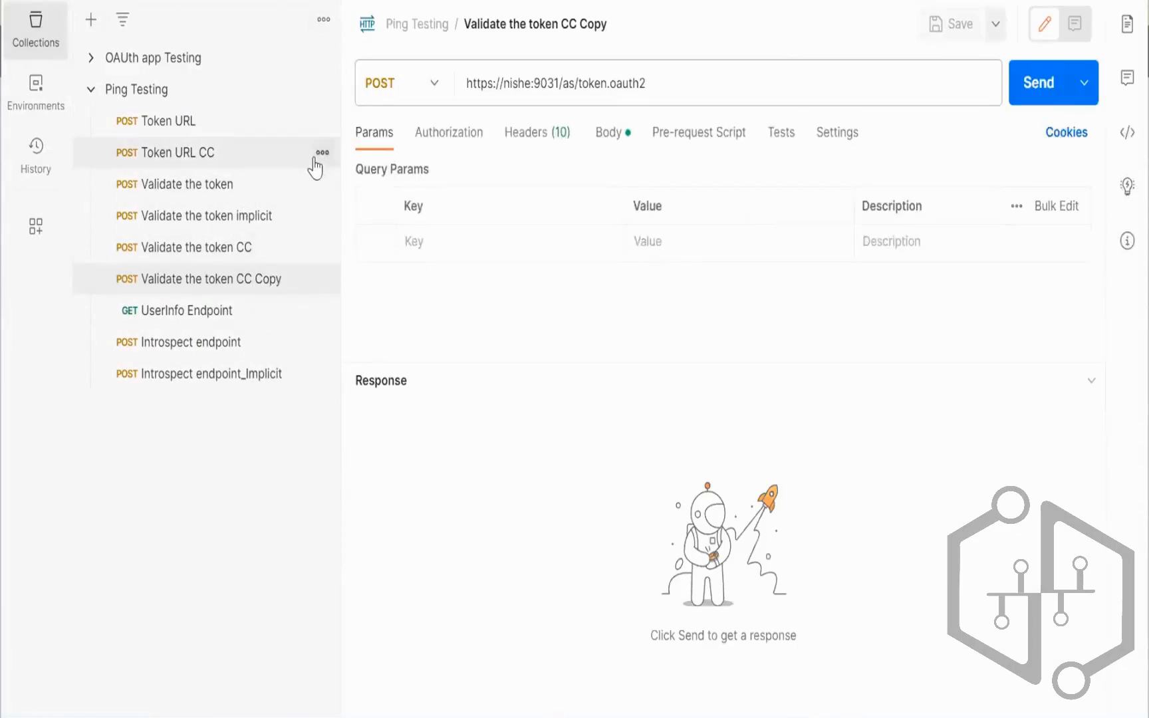
{"action": "left_click", "coordinate": [321, 155]}
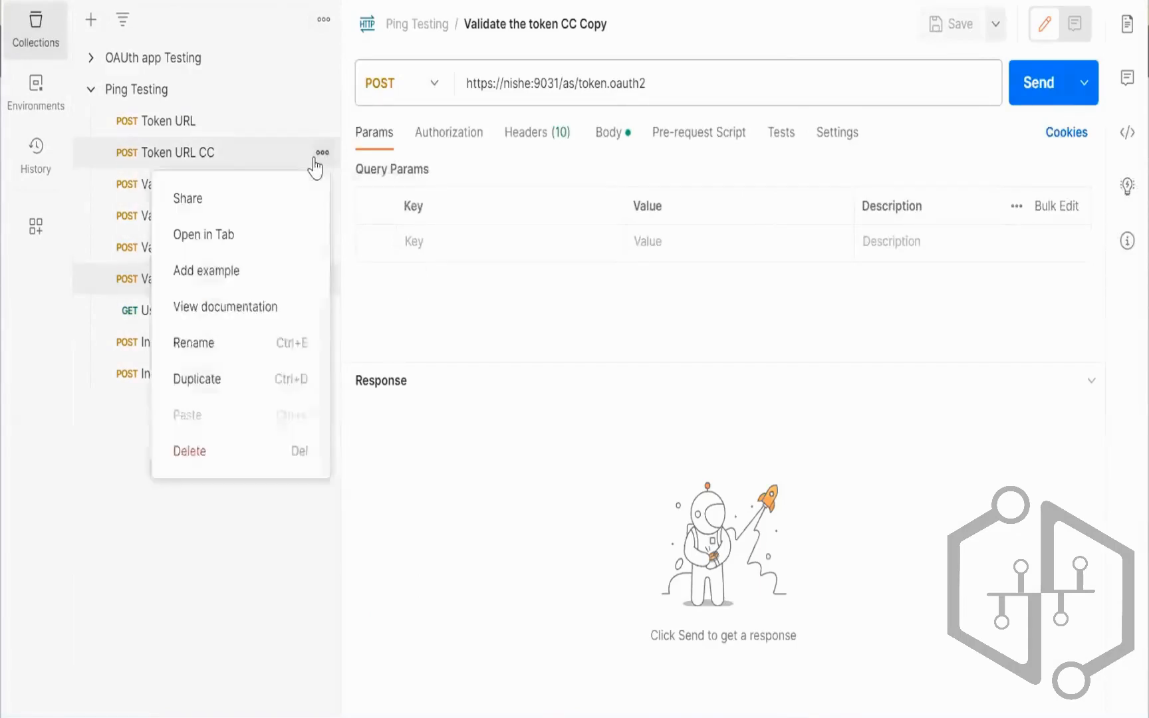
{"action": "left_click", "coordinate": [198, 379]}
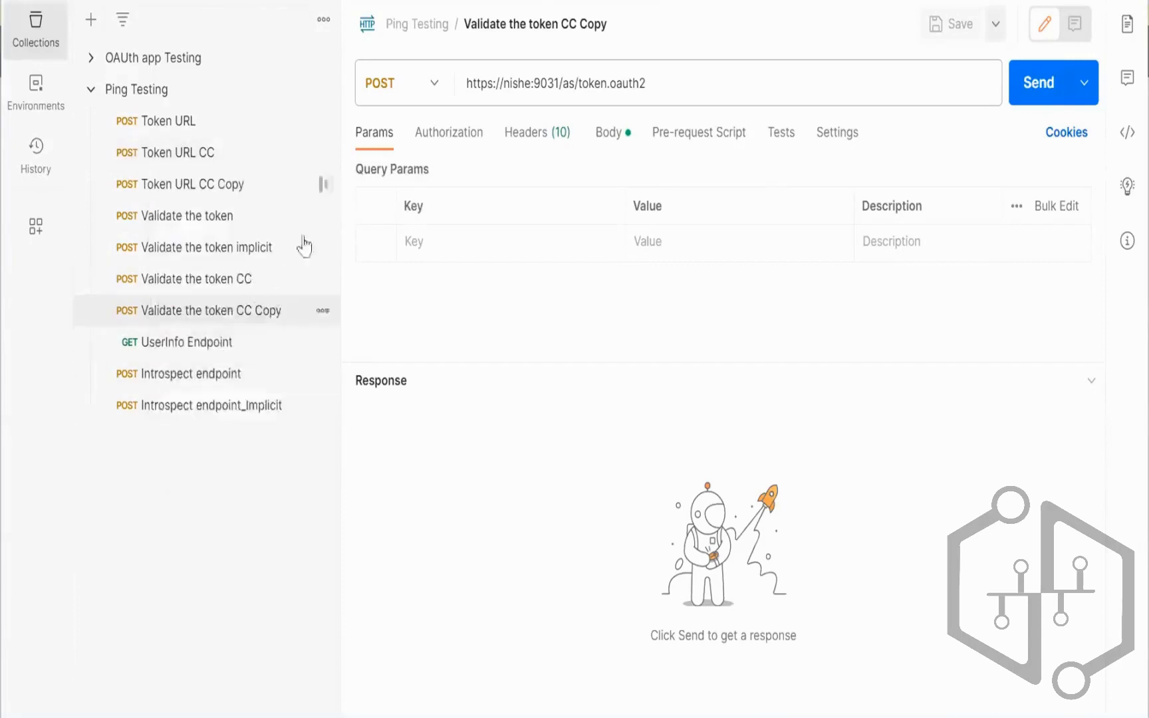
Step: Rename the Token URL CC copy to 'Token URL ROPC' and disable its scope parameter
{"action": "left_click", "coordinate": [325, 184]}
{"action": "left_click", "coordinate": [230, 372]}
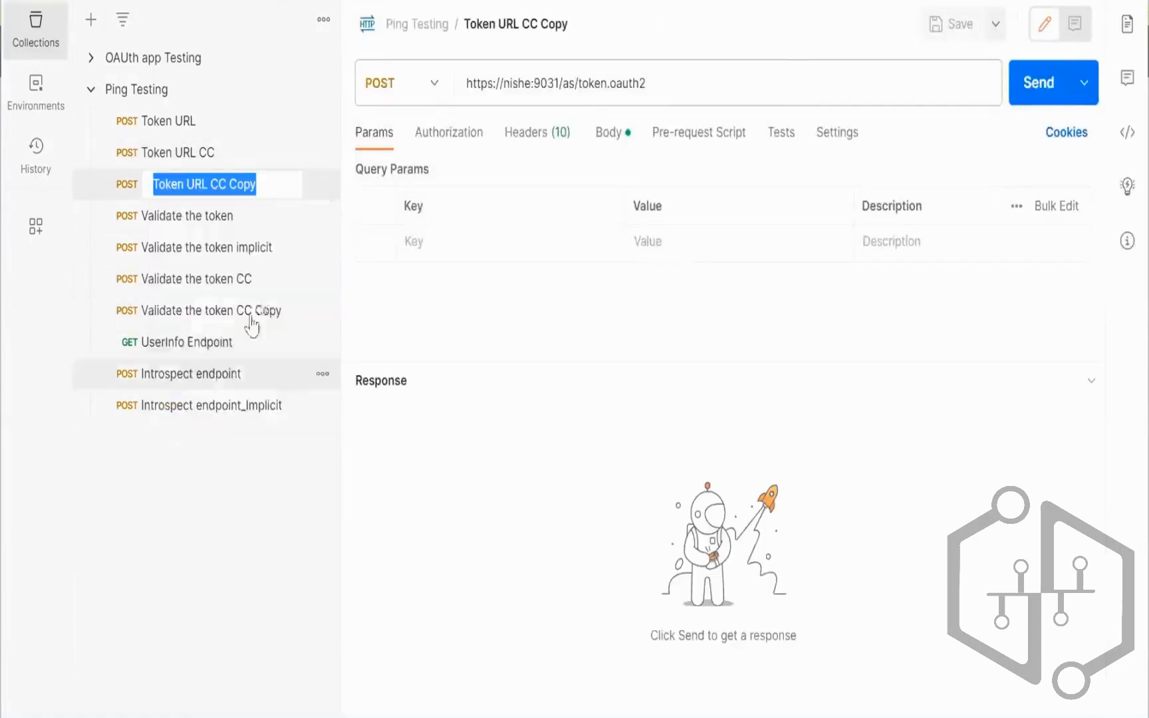
{"action": "left_click", "coordinate": [273, 184]}
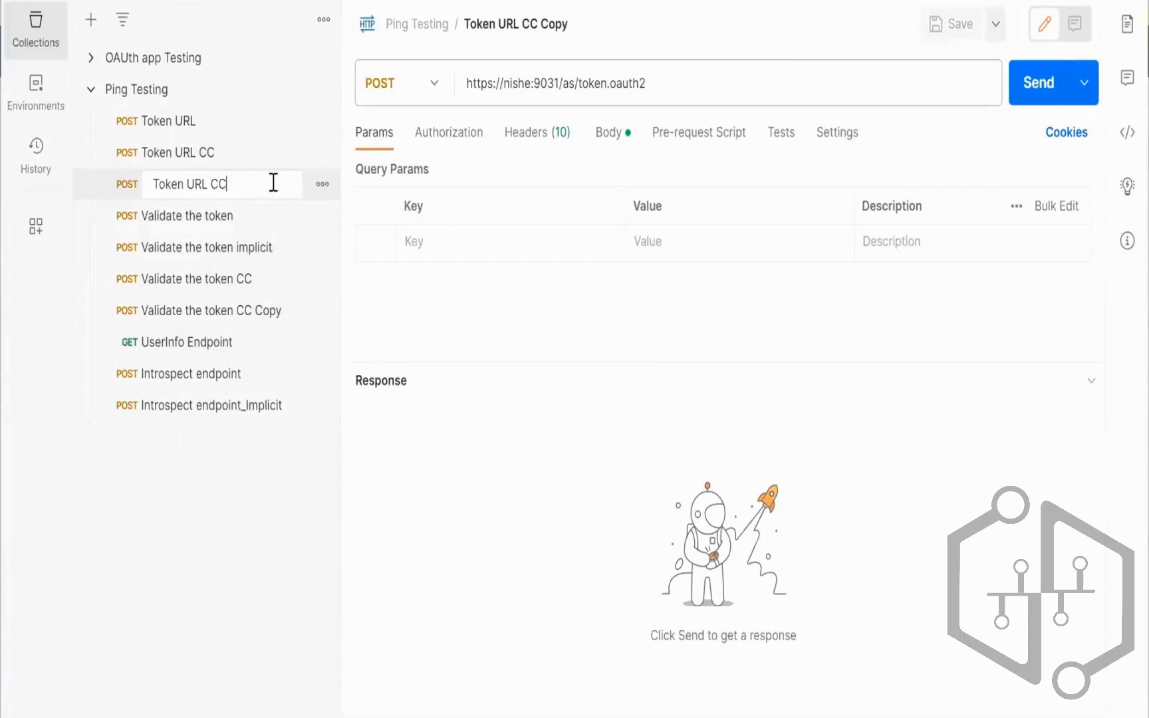
{"action": "type", "text": "ROPC"}
{"action": "key", "text": "Return"}
{"action": "left_click", "coordinate": [384, 438]}
Step: Set client_id to client_ROPC and grant_type to password
{"action": "left_click", "coordinate": [709, 248]}
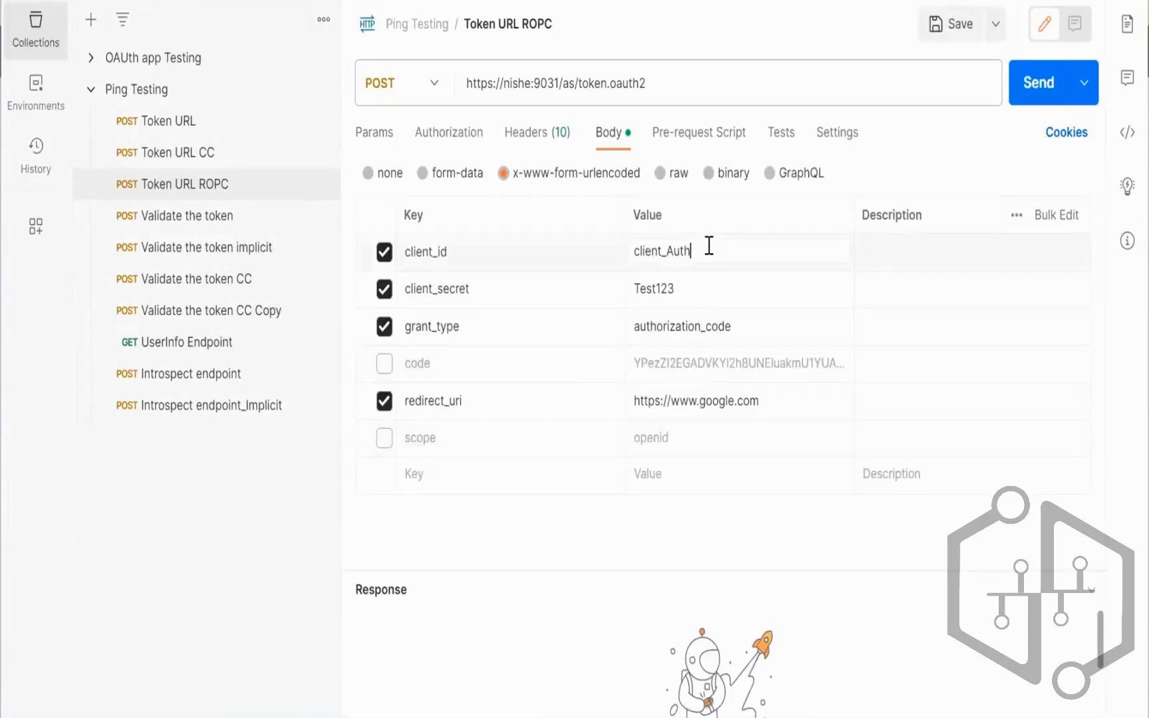
{"action": "key", "text": "BackSpace"}
{"action": "key", "text": "BackSpace"}
{"action": "key", "text": "BackSpace"}
{"action": "key", "text": "BackSpace"}
{"action": "key", "text": "BackSpace"}
{"action": "key", "text": "BackSpace"}
{"action": "key", "text": "BackSpace"}
{"action": "key", "text": "BackSpace"}
{"action": "key", "text": "BackSpace"}
{"action": "key", "text": "BackSpace"}
{"action": "type", "text": "client_ROPC"}
{"action": "left_click", "coordinate": [743, 332]}
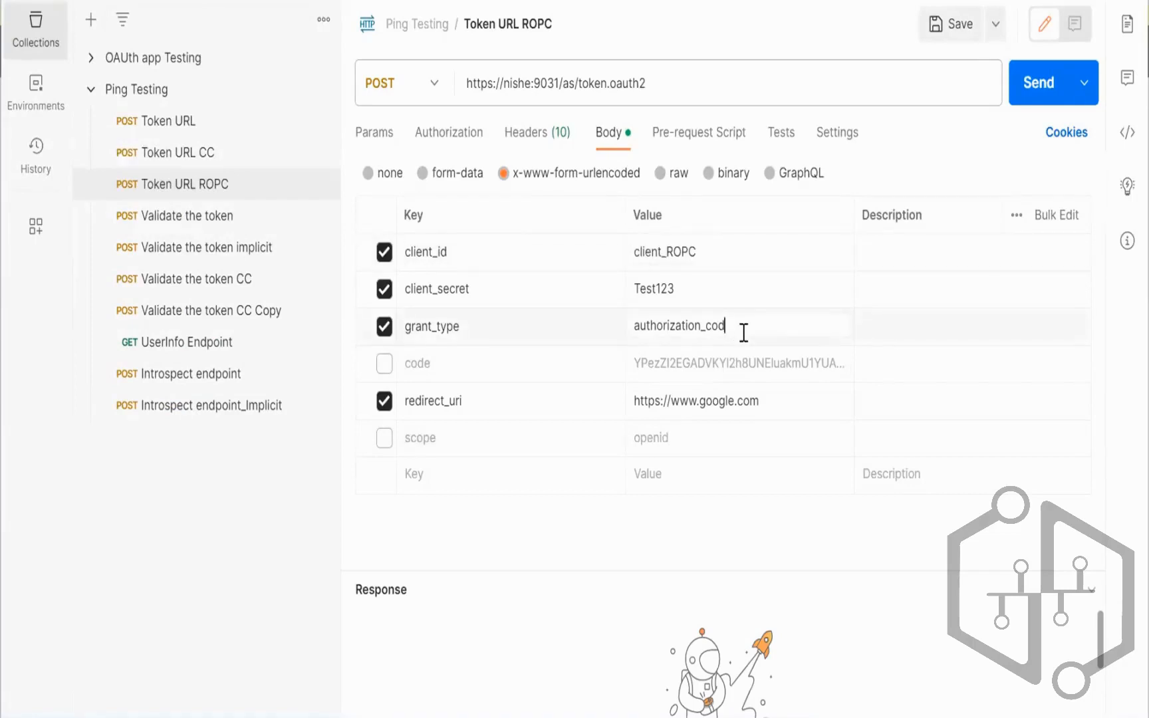
{"action": "key", "text": "BackSpace"}
{"action": "key", "text": "BackSpace"}
{"action": "key", "text": "BackSpace"}
{"action": "key", "text": "BackSpace"}
{"action": "key", "text": "BackSpace"}
{"action": "key", "text": "BackSpace"}
{"action": "key", "text": "BackSpace"}
{"action": "key", "text": "BackSpace"}
{"action": "key", "text": "BackSpace"}
{"action": "key", "text": "BackSpace"}
{"action": "key", "text": "BackSpace"}
{"action": "key", "text": "BackSpace"}
{"action": "key", "text": "BackSpace"}
{"action": "key", "text": "BackSpace"}
{"action": "key", "text": "BackSpace"}
{"action": "key", "text": "BackSpace"}
{"action": "key", "text": "BackSpace"}
{"action": "double_click", "coordinate": [668, 327]}
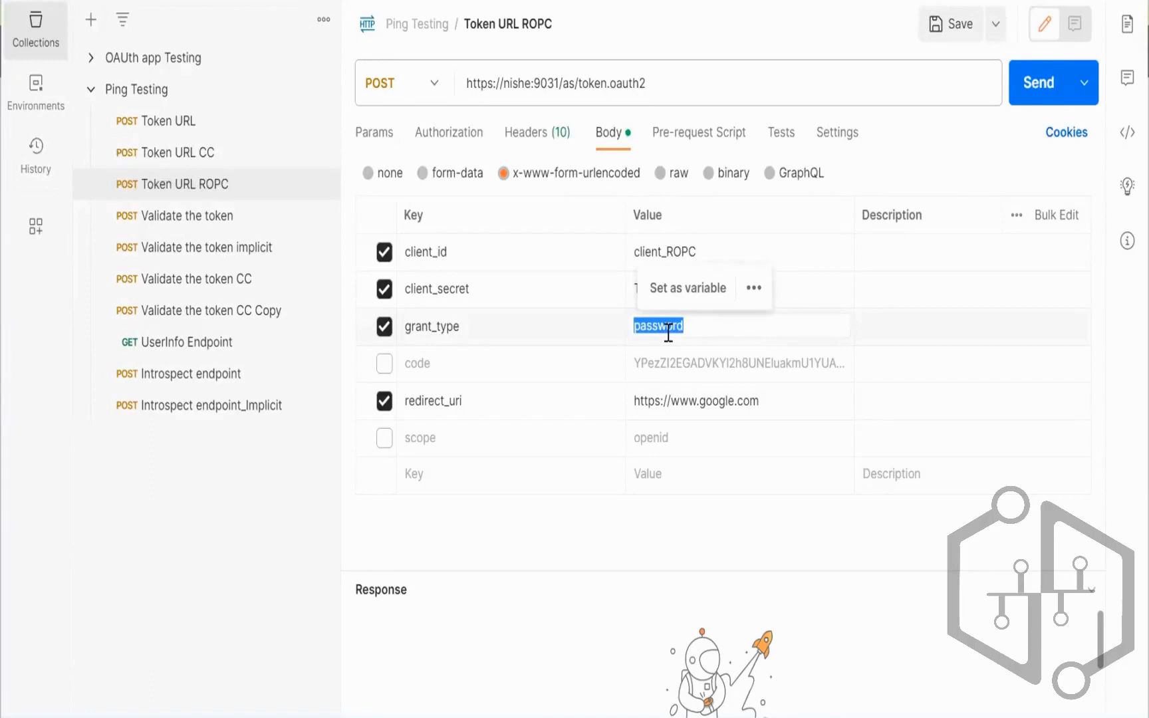
{"action": "left_click", "coordinate": [729, 327]}
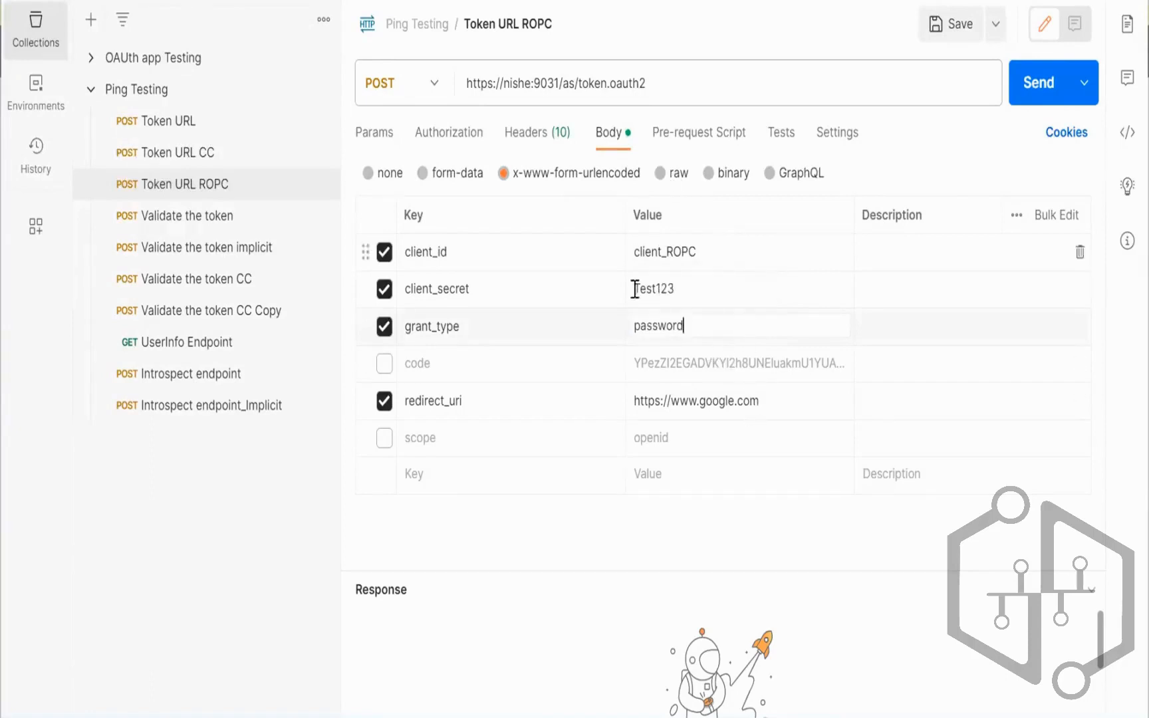
Step: Enable the code row, rename its key to username, and clear its old value
{"action": "left_click", "coordinate": [384, 363]}
{"action": "left_click", "coordinate": [453, 362]}
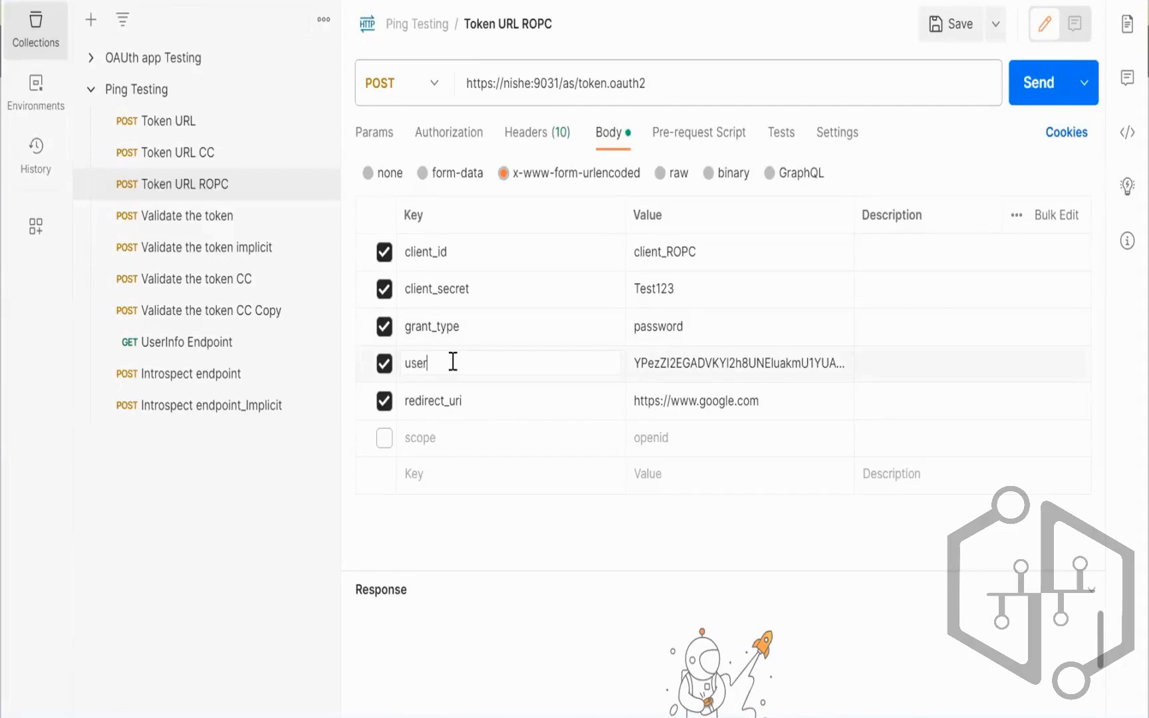
{"action": "type", "text": "e"}
{"action": "key", "text": "Tab"}
{"action": "key", "text": "ctrl+a"}
{"action": "key", "text": "BackSpace"}
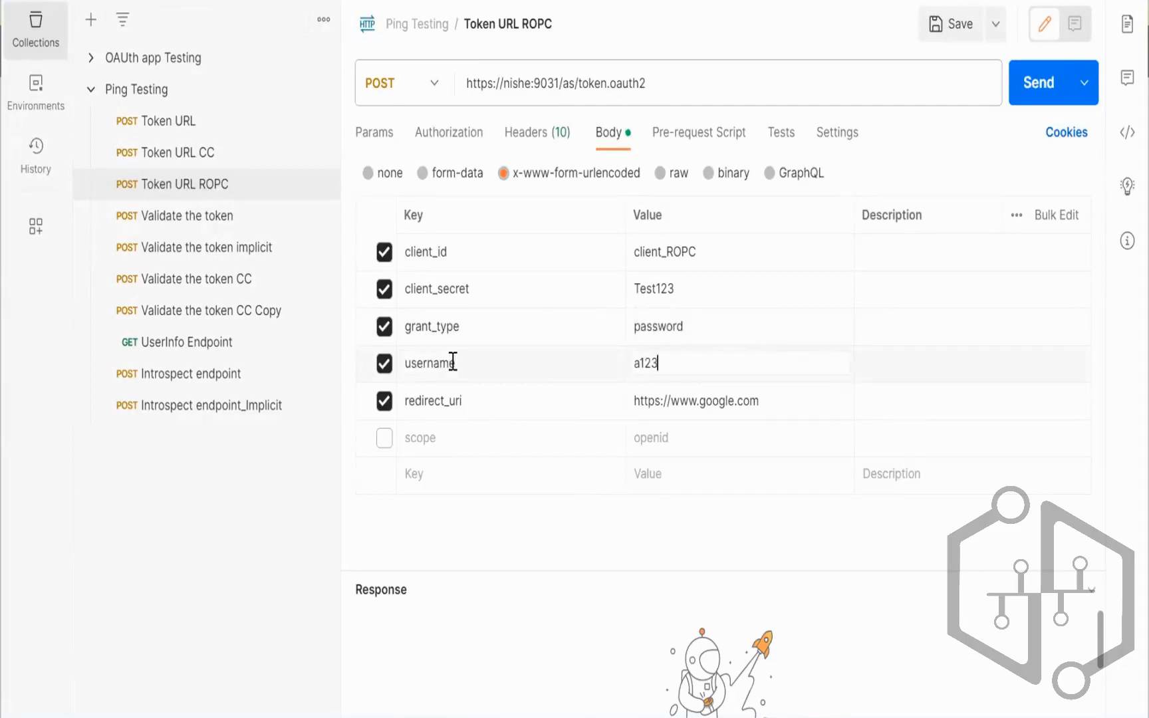
Step: Turn the scope row into an enabled password parameter holding the user's password, then send
{"action": "left_click", "coordinate": [441, 438]}
{"action": "left_click", "coordinate": [384, 438]}
{"action": "key", "text": "BackSpace"}
{"action": "key", "text": "BackSpace"}
{"action": "key", "text": "BackSpace"}
{"action": "key", "text": "BackSpace"}
{"action": "key", "text": "BackSpace"}
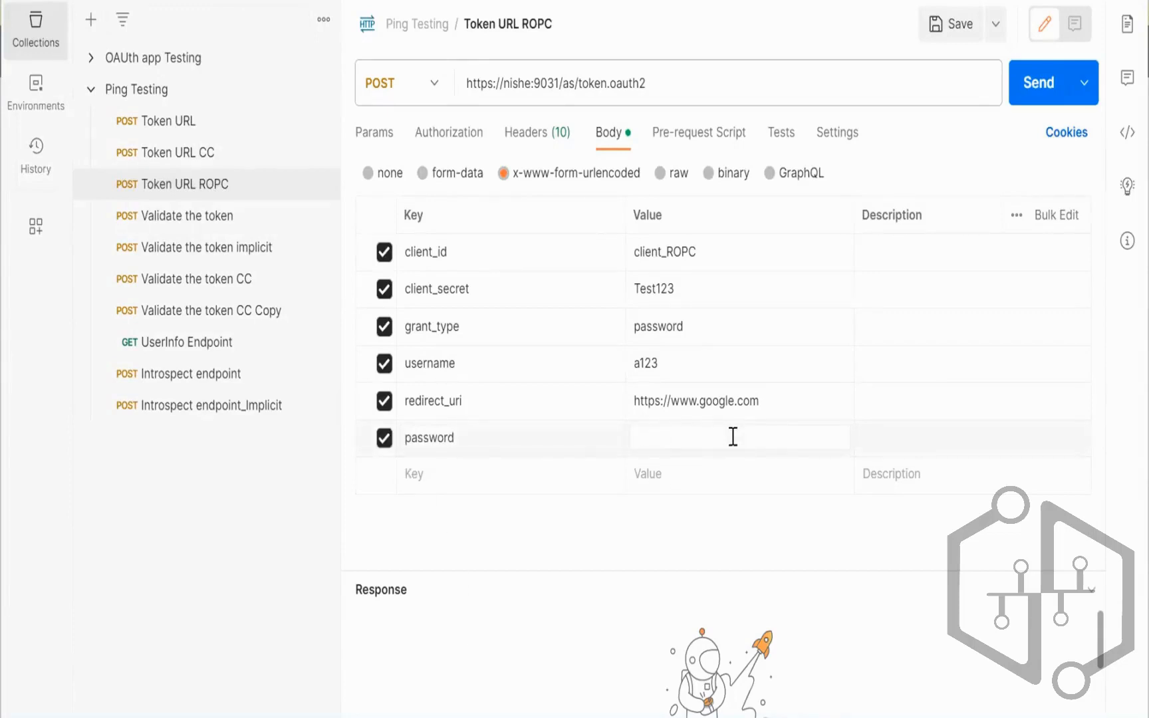
{"action": "type", "text": "Ping123"}
{"action": "left_click", "coordinate": [696, 326]}
{"action": "double_click", "coordinate": [696, 327]}
{"action": "left_click", "coordinate": [1033, 86]}
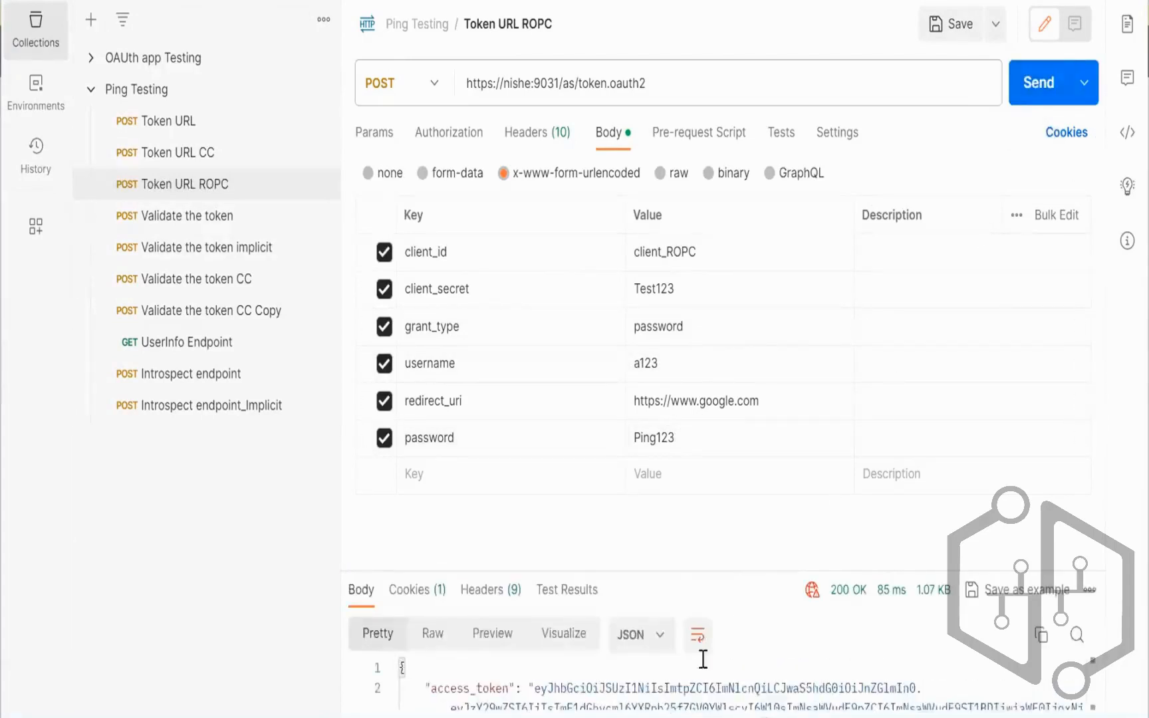
Step: Enlarge the response pane and select the returned access_token value
{"action": "left_click_drag", "start_coordinate": [721, 570], "coordinate": [833, 346]}
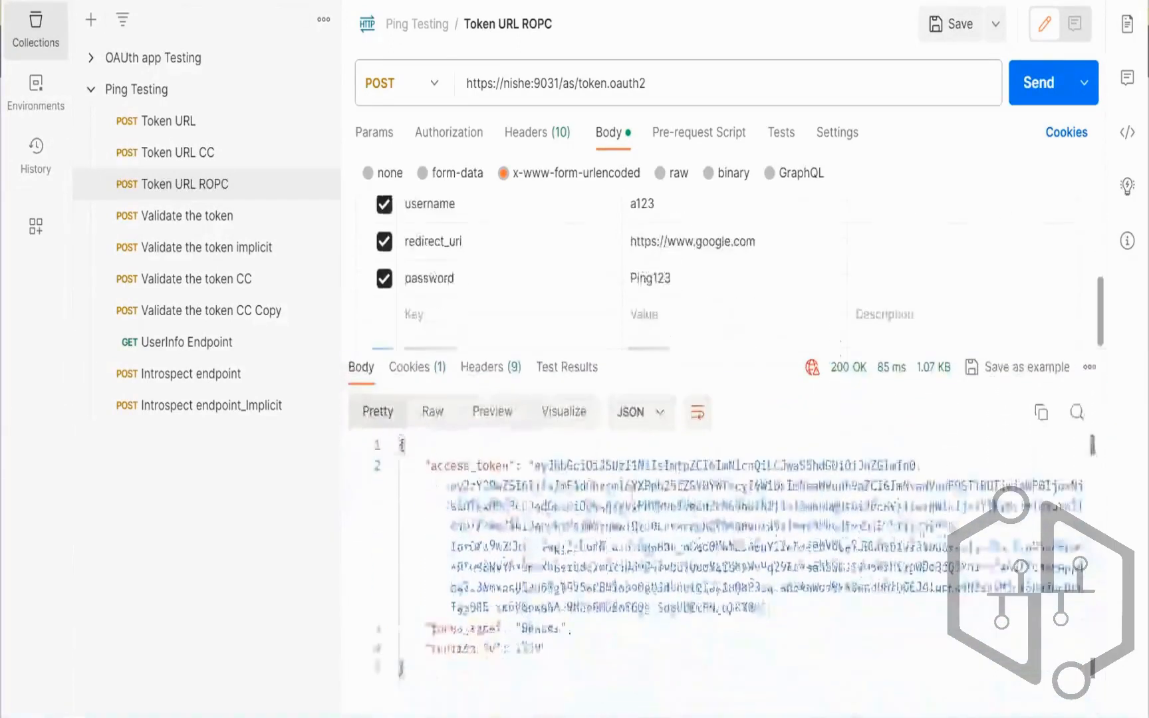
{"action": "left_click_drag", "start_coordinate": [540, 465], "coordinate": [761, 608]}
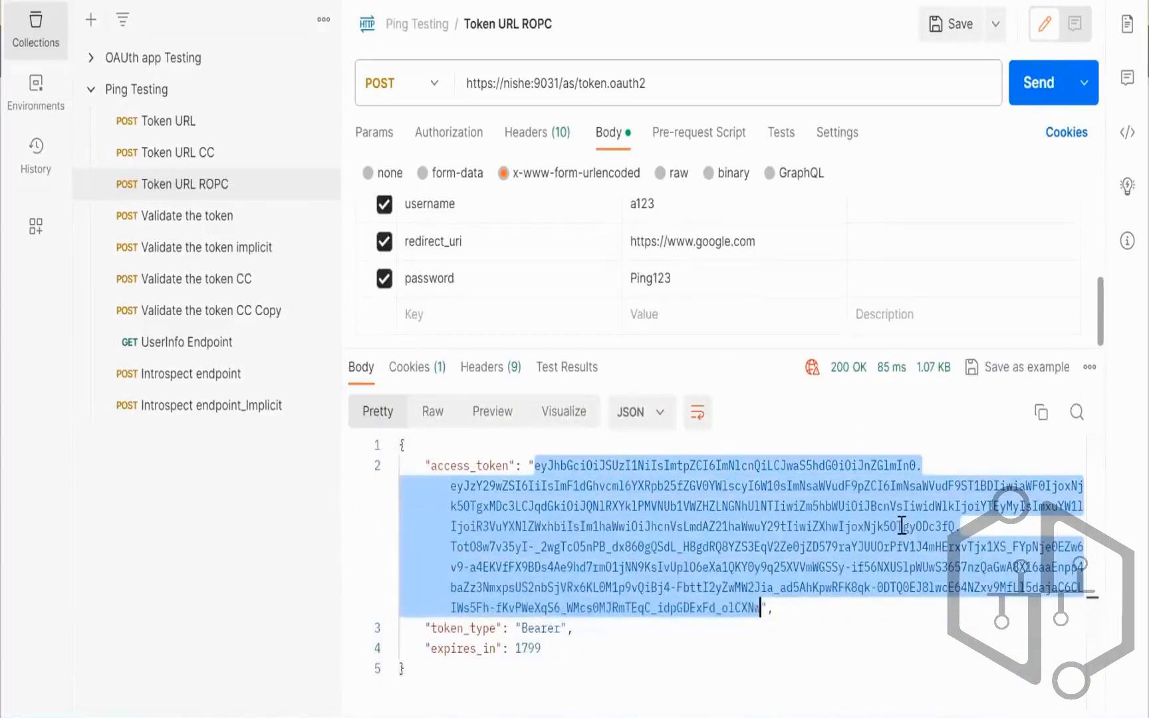
{"action": "scroll", "coordinate": [786, 250], "scroll_direction": "up", "scroll_amount": 3}
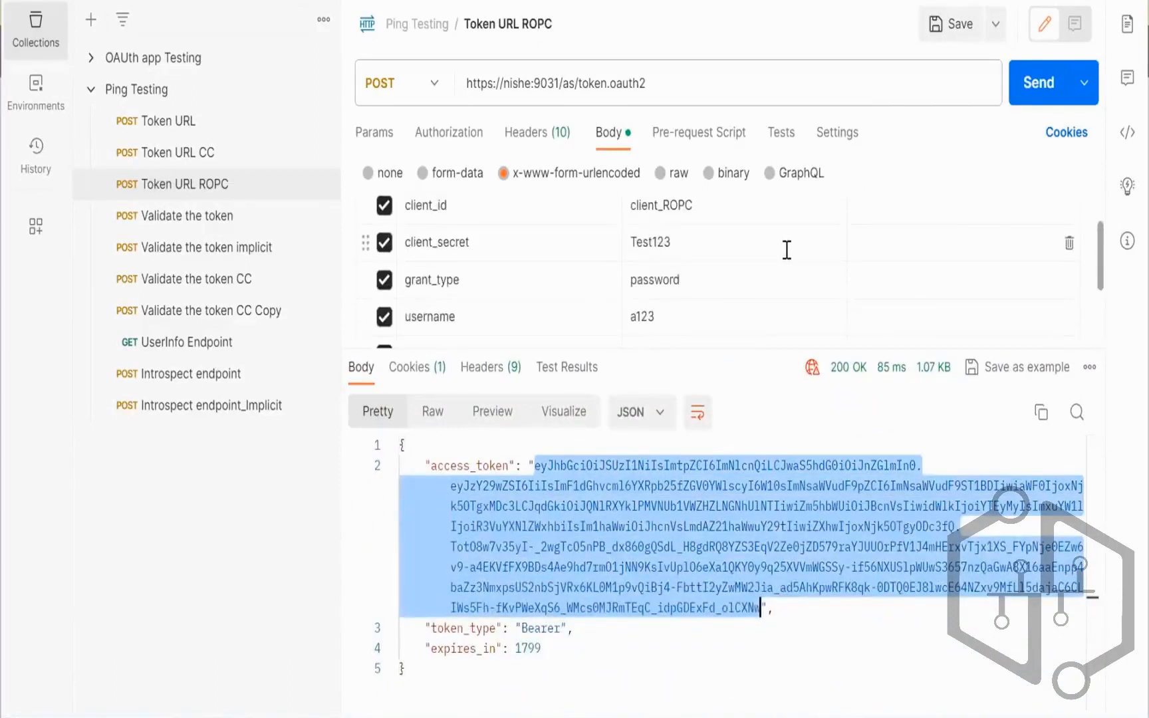
Step: Rename 'Validate the token CC Copy' to 'Validate the token ROPC'
{"action": "left_click", "coordinate": [323, 310]}
{"action": "left_click", "coordinate": [230, 509]}
{"action": "left_click", "coordinate": [296, 314]}
{"action": "key", "text": "BackSpace"}
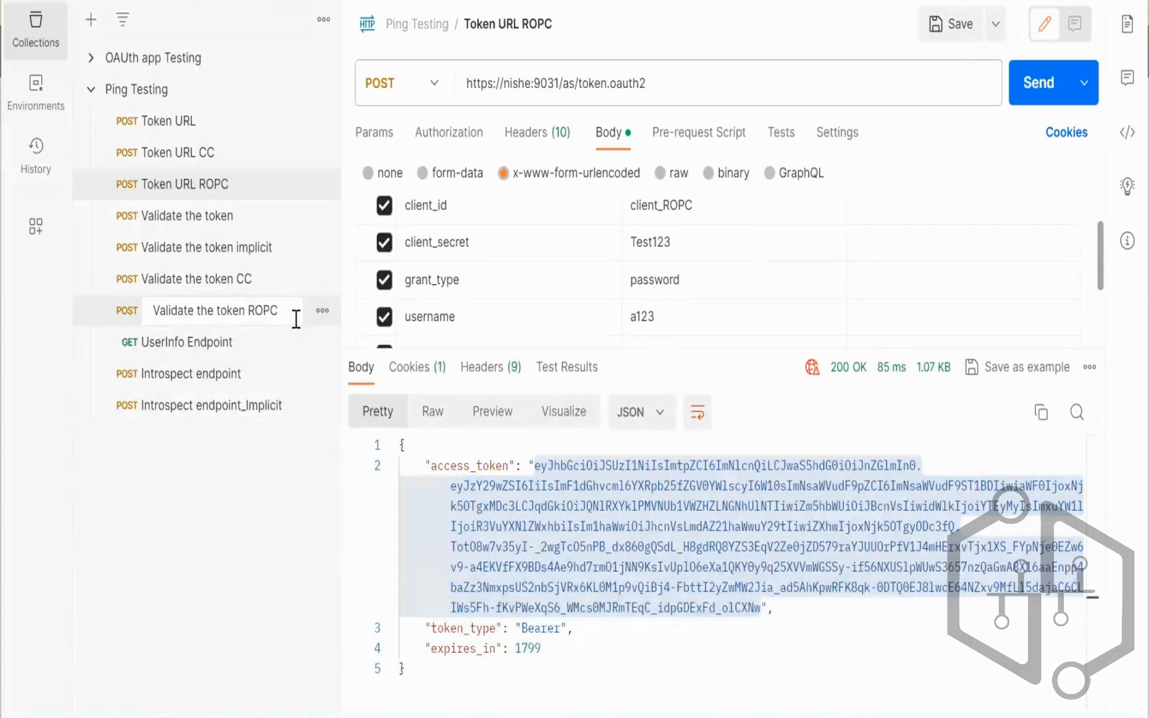
Step: Send Validate the token ROPC with the new pasted ROPC token and client_id client_ROPC
{"action": "left_click", "coordinate": [261, 347]}
{"action": "left_click", "coordinate": [254, 315]}
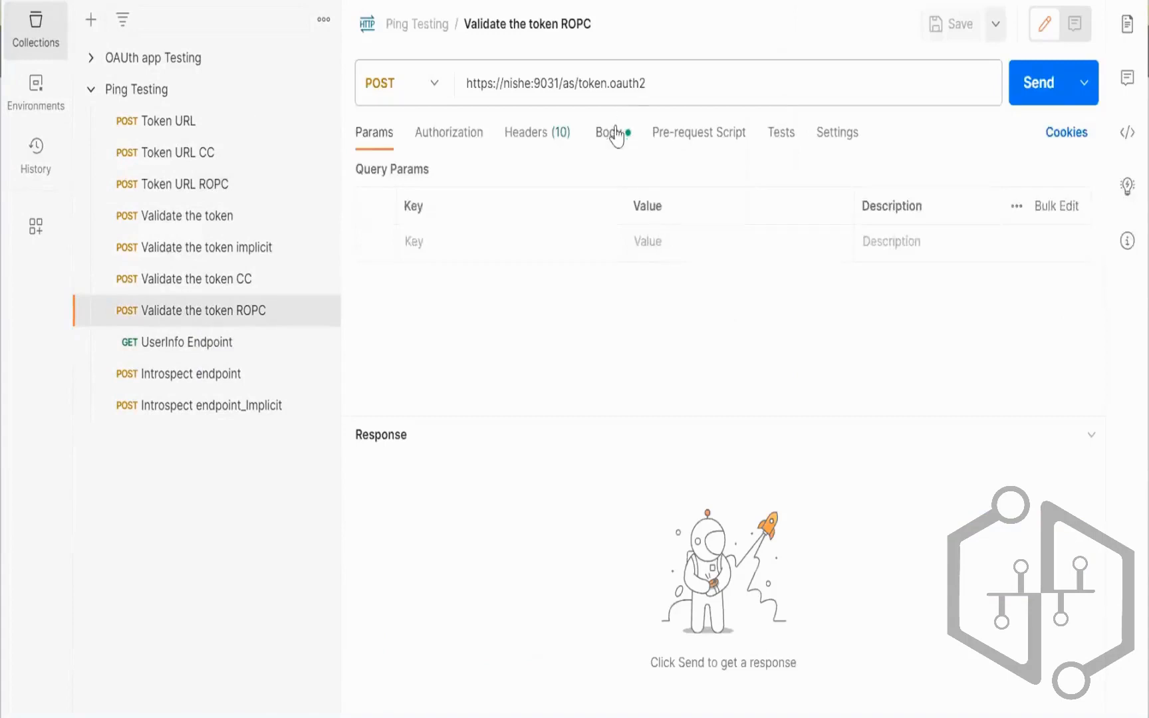
{"action": "left_click", "coordinate": [617, 136]}
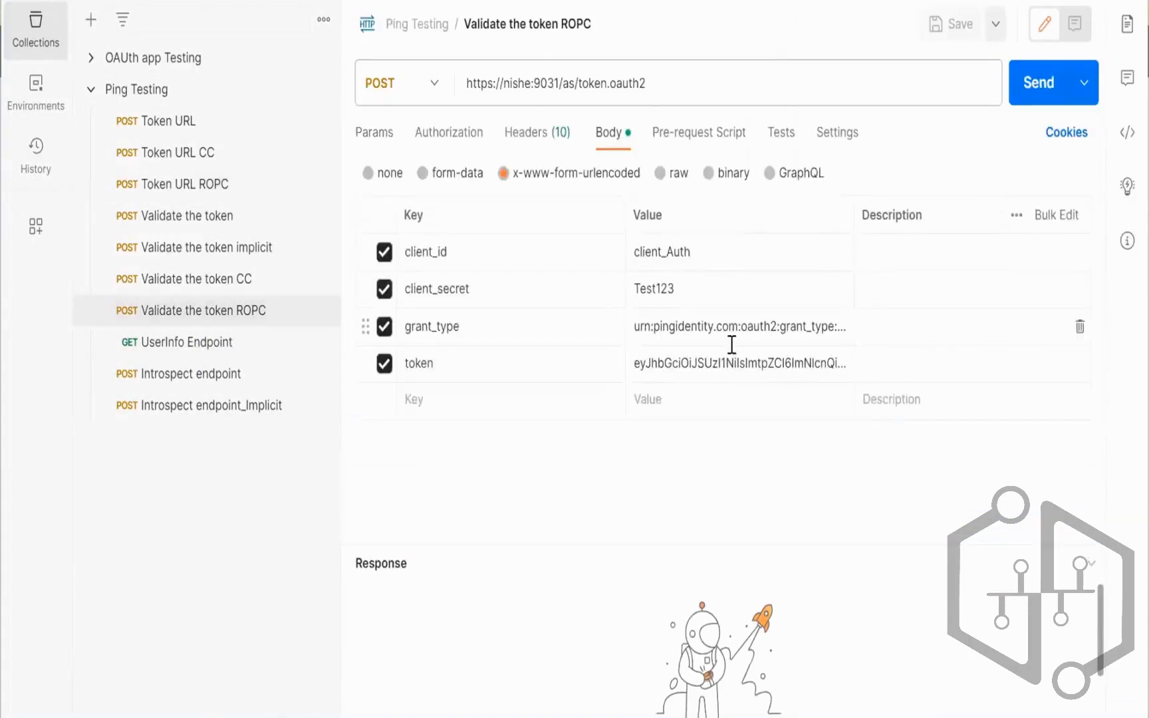
{"action": "left_click", "coordinate": [696, 357]}
{"action": "key", "text": "ctrl+a"}
{"action": "key", "text": "BackSpace"}
{"action": "key", "text": "ctrl+v"}
{"action": "left_click", "coordinate": [699, 251]}
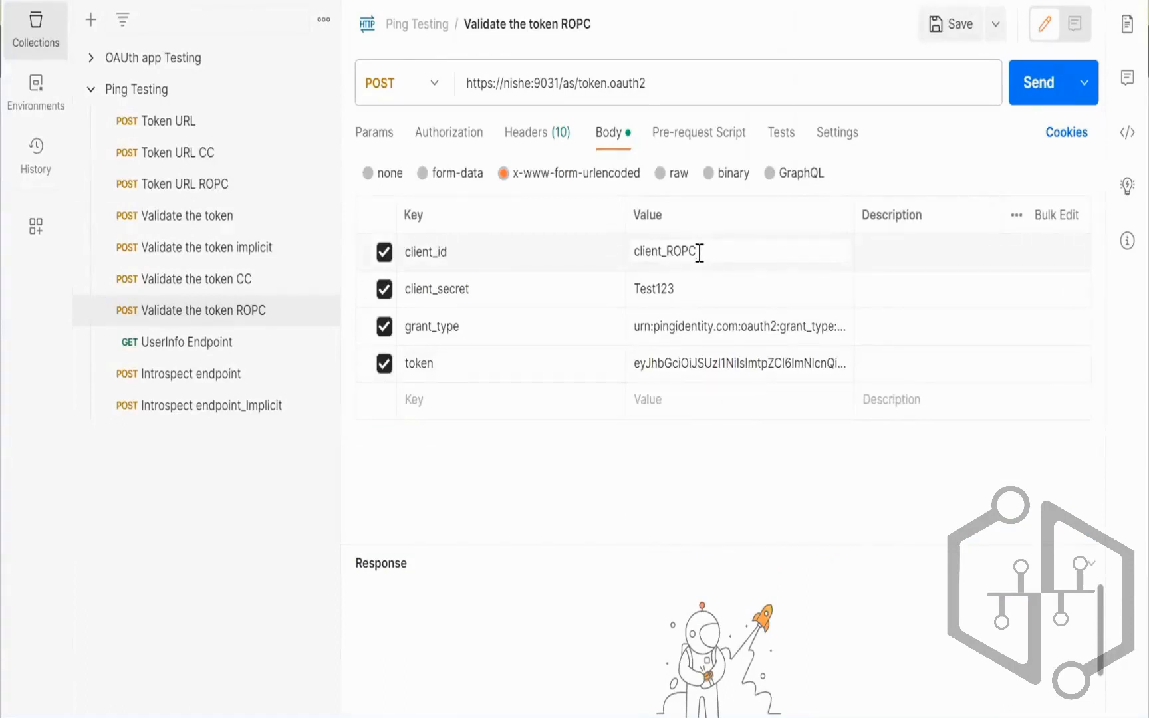
{"action": "left_click", "coordinate": [1017, 85]}
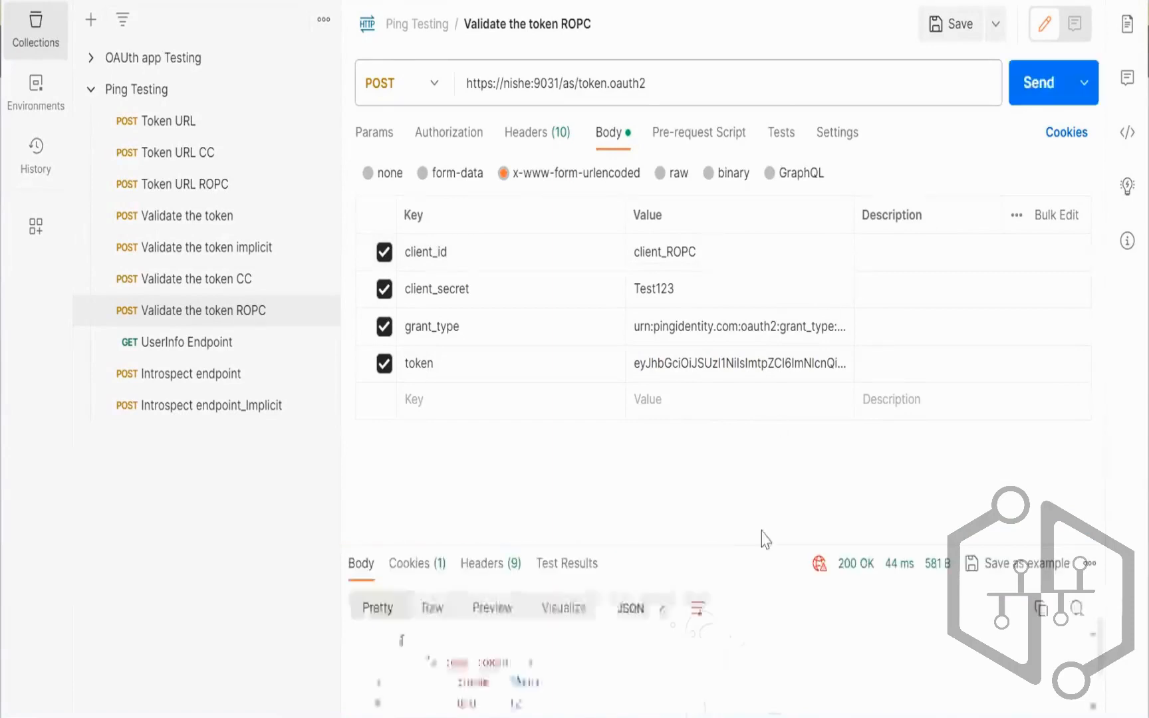
Step: Enlarge and review the 200 OK validated_token response
{"action": "left_click_drag", "start_coordinate": [761, 540], "coordinate": [798, 365]}
{"action": "left_click_drag", "start_coordinate": [801, 364], "coordinate": [805, 348]}
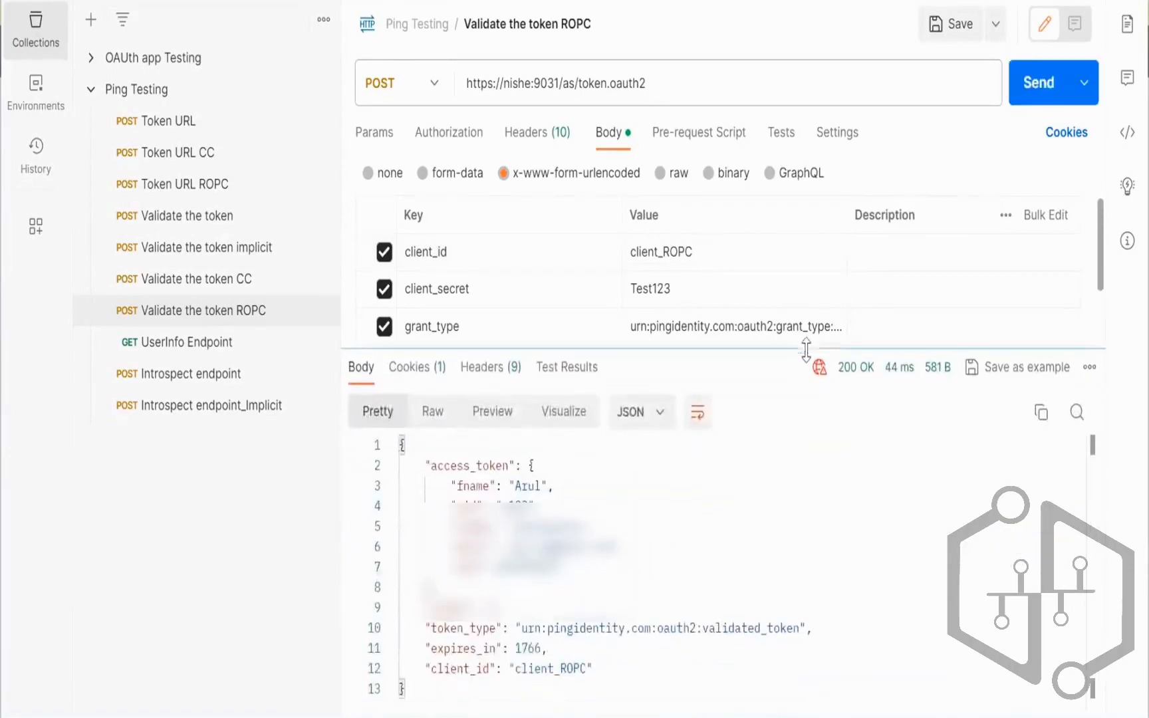
{"action": "left_click_drag", "start_coordinate": [418, 696], "coordinate": [405, 442]}
{"action": "left_click", "coordinate": [587, 602]}
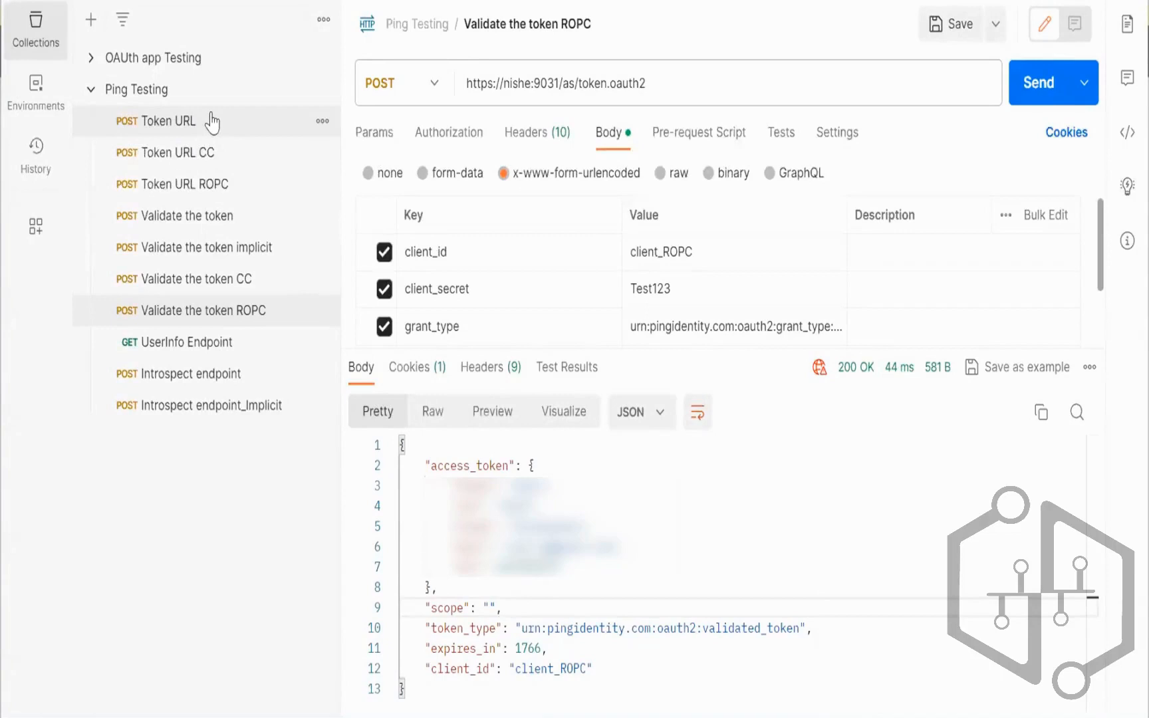
{"action": "left_click", "coordinate": [270, 309]}
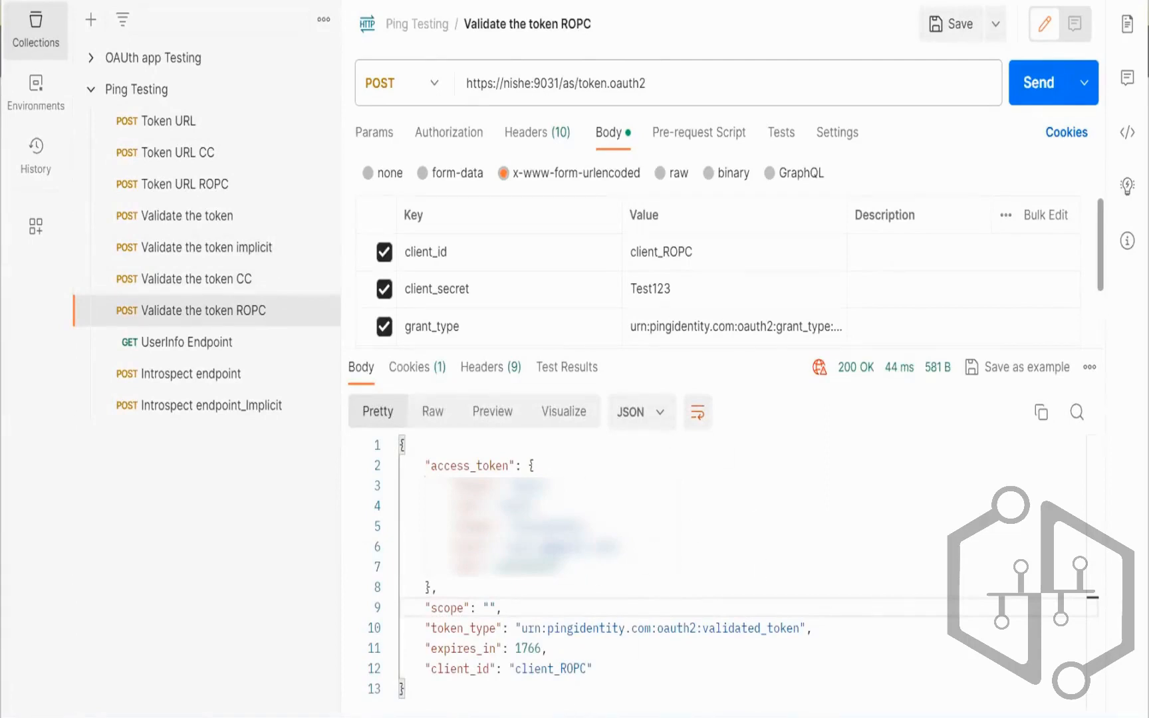
{"action": "left_click", "coordinate": [541, 716]}
Step: Allow the Refresh Token grant type on the client_ROPC client
{"action": "left_click", "coordinate": [285, 335]}
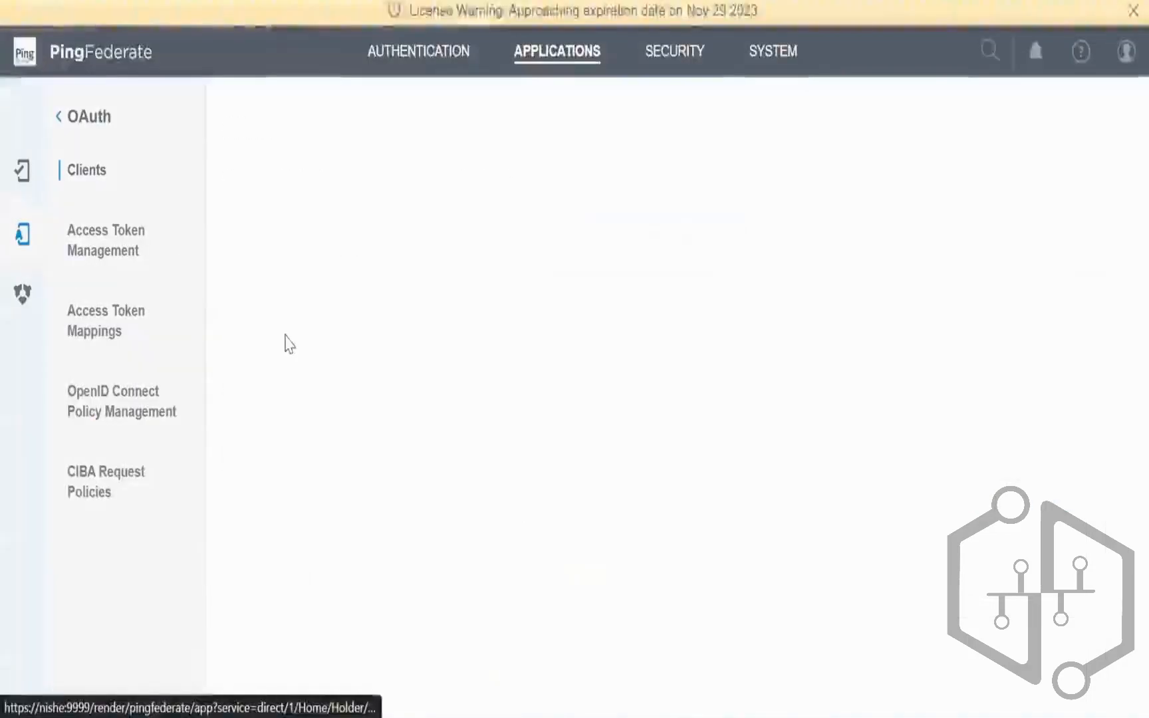
{"action": "scroll", "coordinate": [791, 495], "scroll_direction": "down", "scroll_amount": 15}
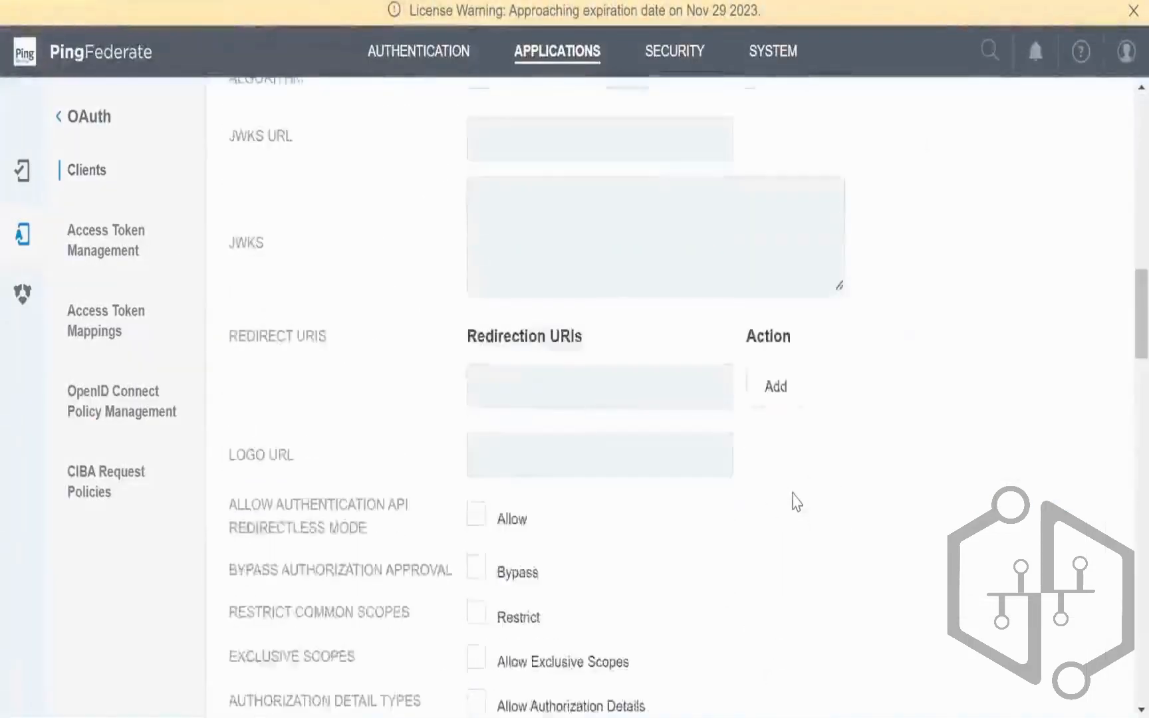
{"action": "scroll", "coordinate": [796, 502], "scroll_direction": "down", "scroll_amount": 5}
{"action": "left_click", "coordinate": [476, 476]}
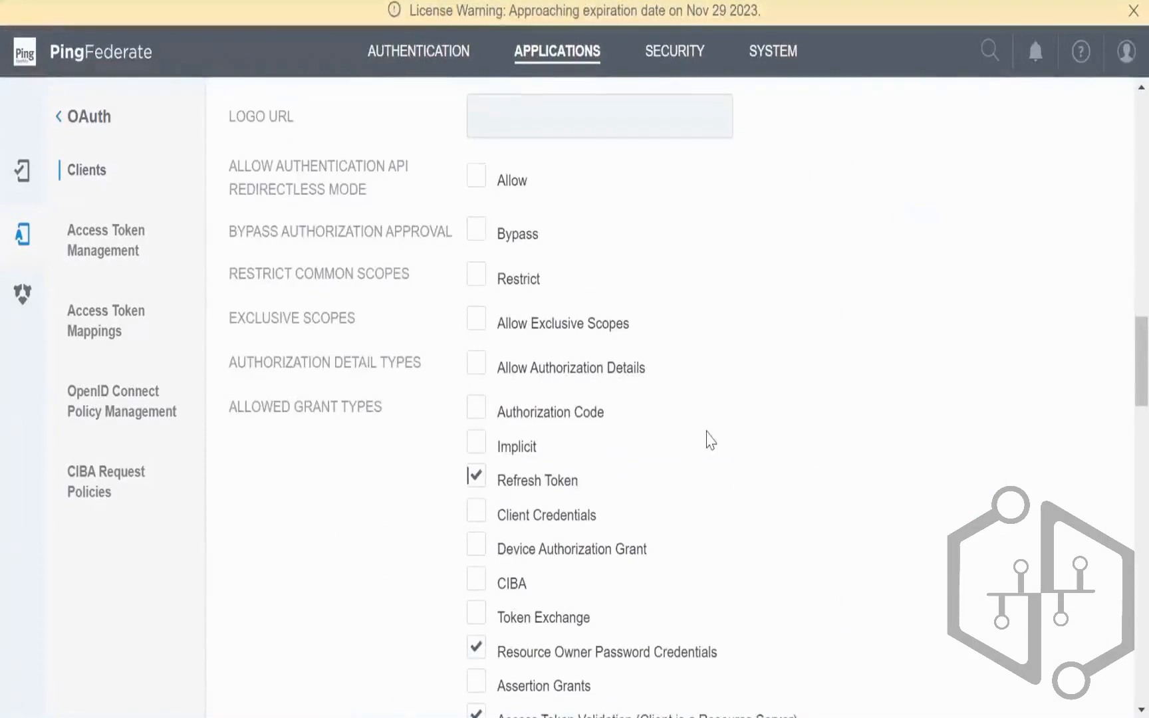
{"action": "scroll", "coordinate": [710, 440], "scroll_direction": "down", "scroll_amount": 2}
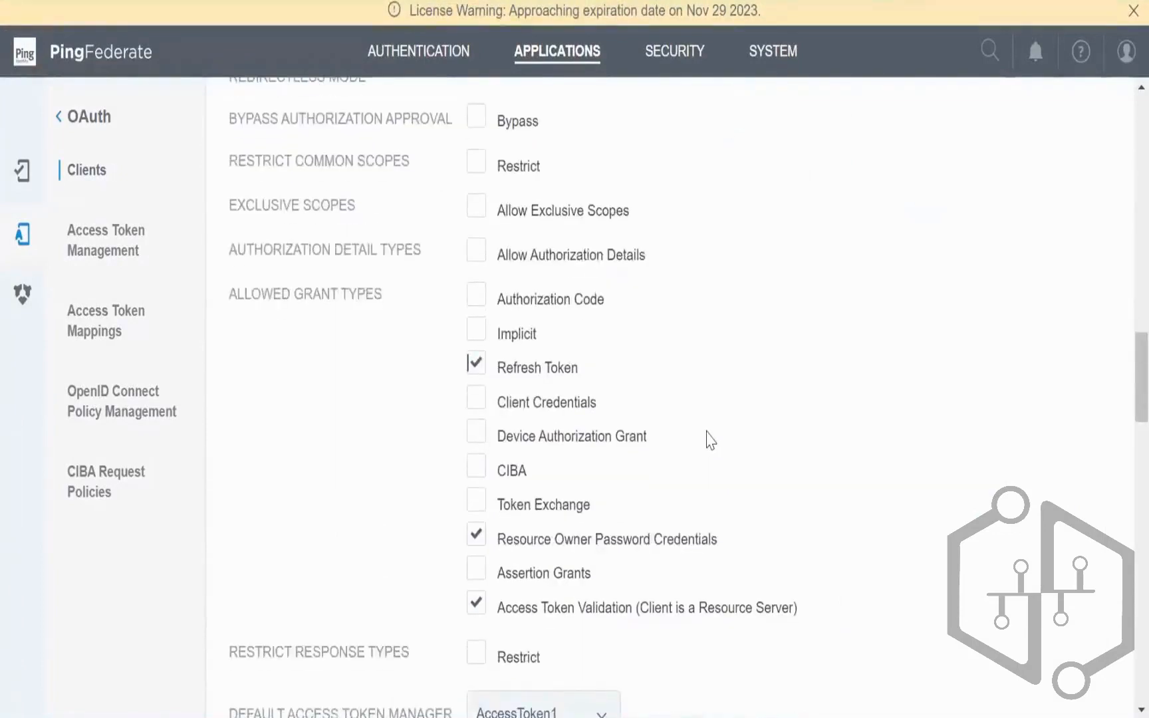
{"action": "scroll", "coordinate": [709, 440], "scroll_direction": "up", "scroll_amount": 8}
{"action": "left_click", "coordinate": [665, 371]}
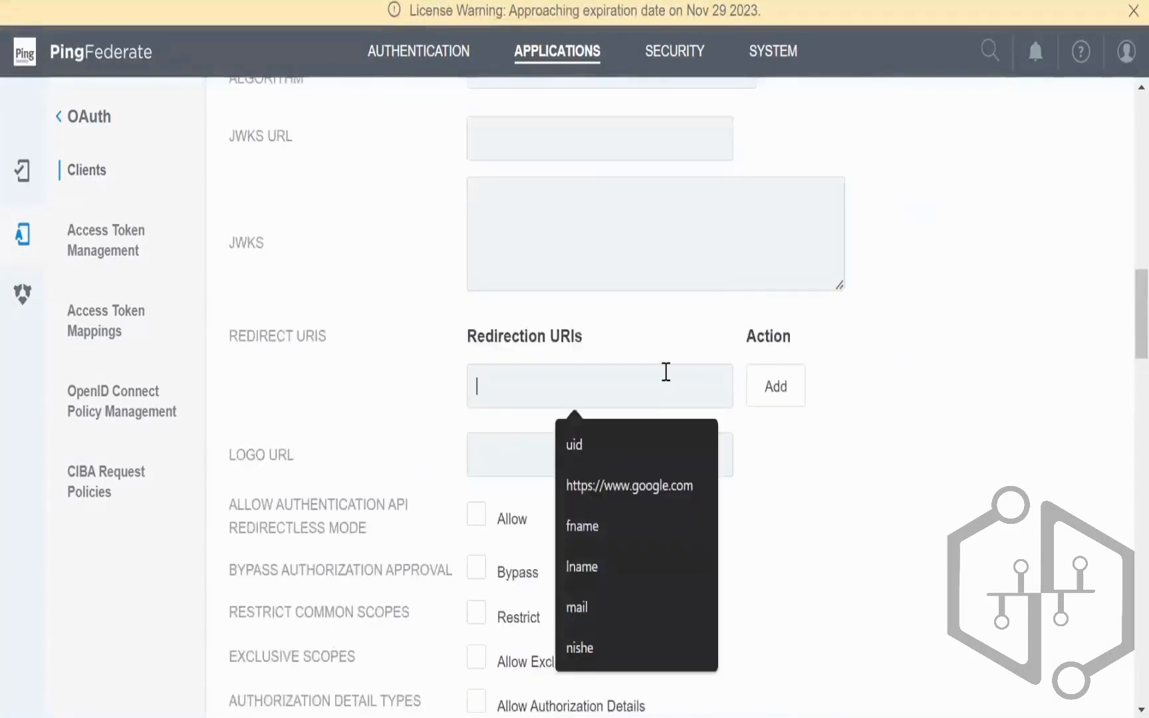
{"action": "scroll", "coordinate": [707, 389], "scroll_direction": "up", "scroll_amount": 17}
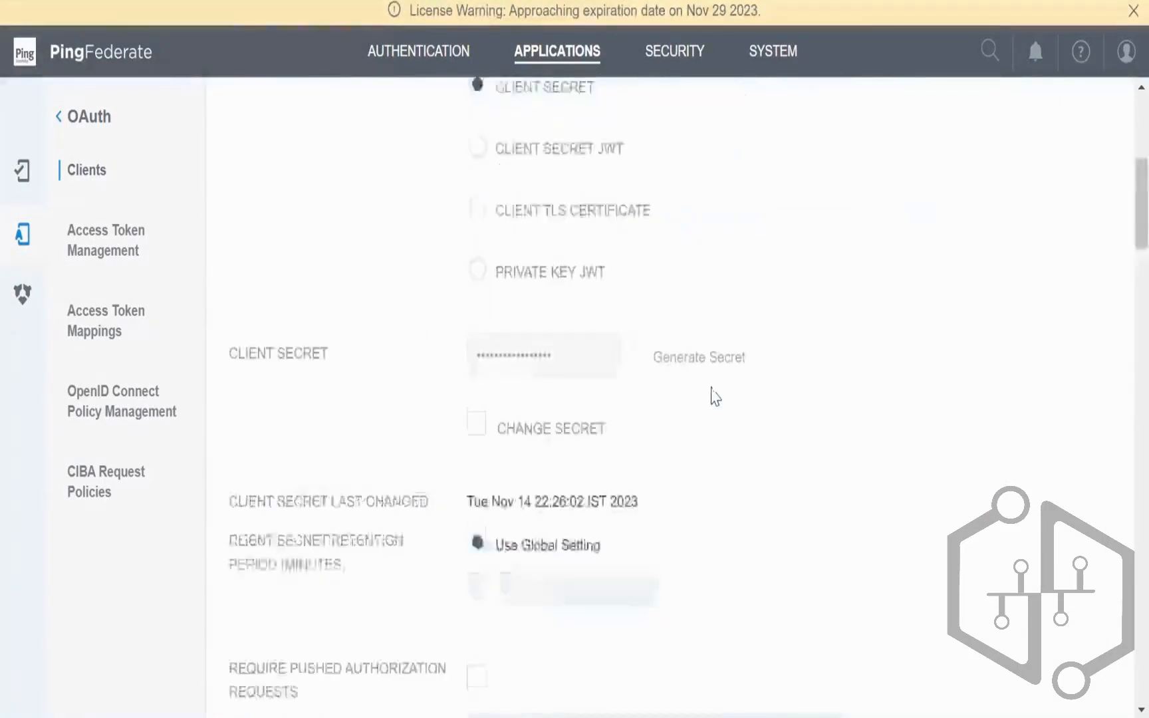
{"action": "scroll", "coordinate": [712, 394], "scroll_direction": "up", "scroll_amount": 4}
{"action": "scroll", "coordinate": [713, 393], "scroll_direction": "down", "scroll_amount": 15}
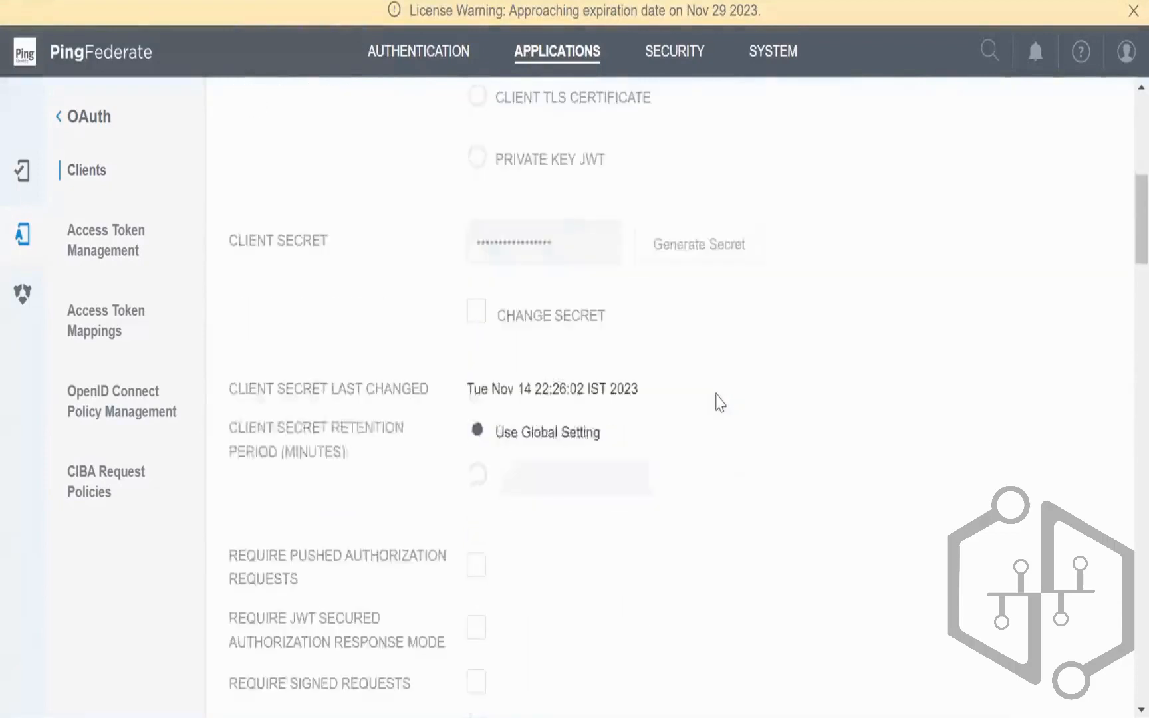
{"action": "scroll", "coordinate": [722, 404], "scroll_direction": "down", "scroll_amount": 5}
{"action": "left_click", "coordinate": [644, 385]}
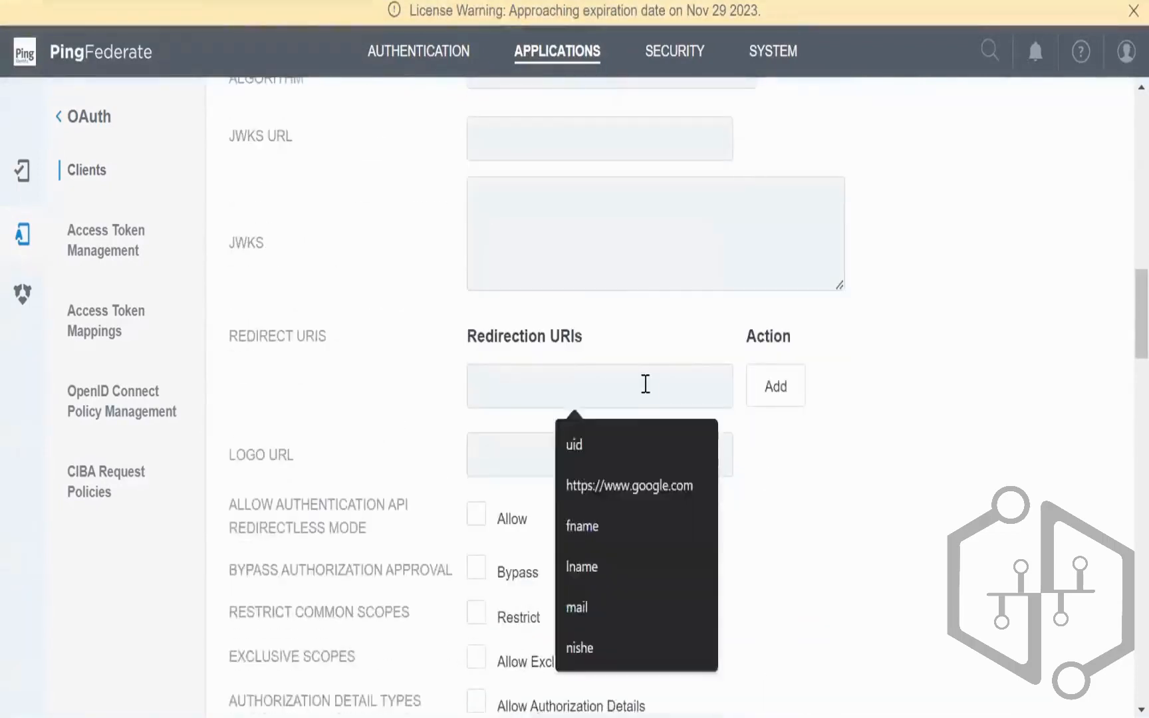
{"action": "left_click", "coordinate": [664, 485]}
{"action": "left_click", "coordinate": [773, 384]}
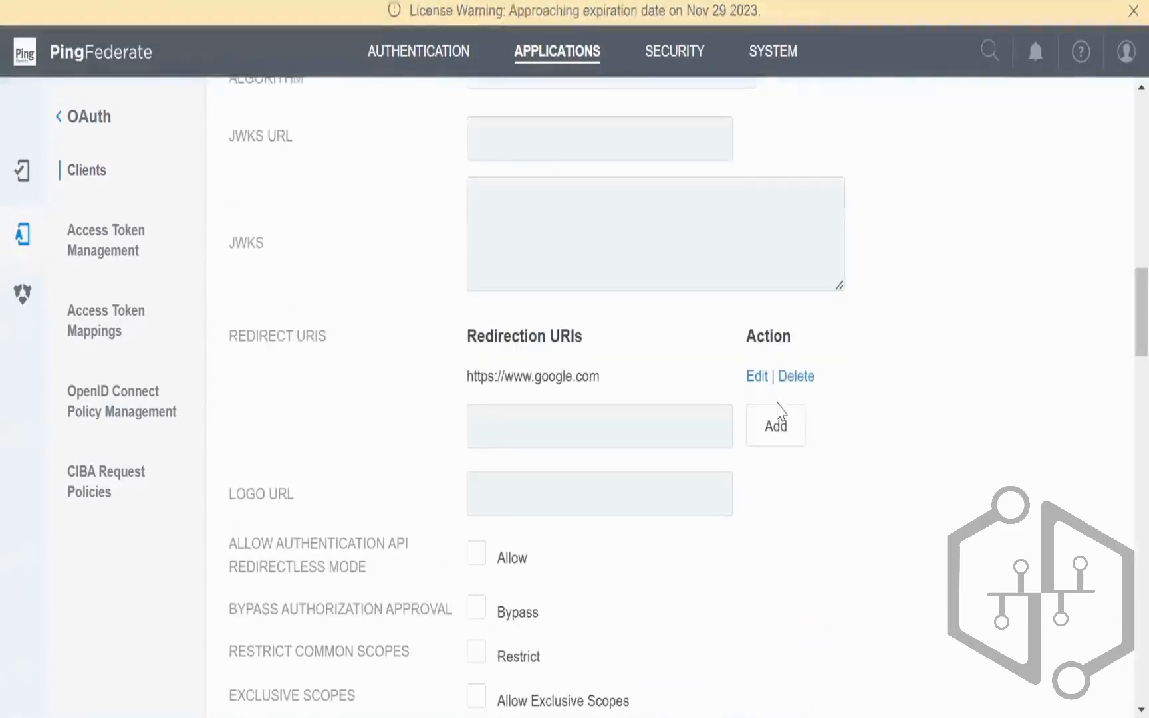
Step: Save the client_ROPC settings
{"action": "scroll", "coordinate": [838, 408], "scroll_direction": "down", "scroll_amount": 3}
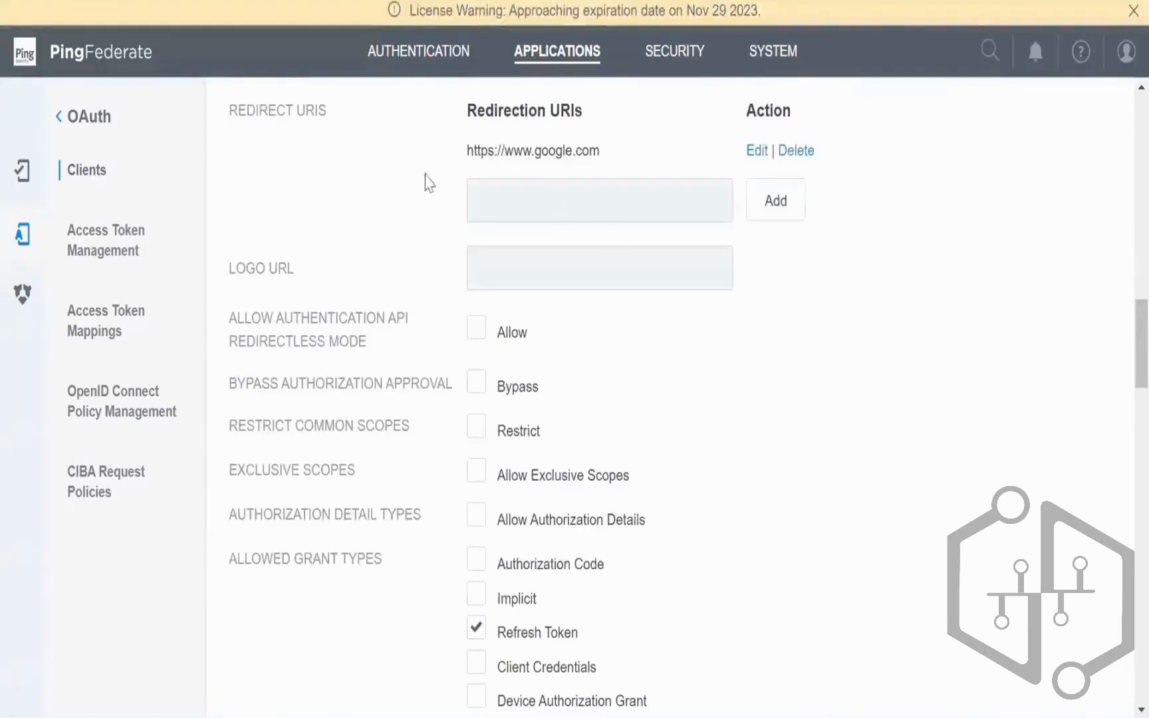
{"action": "scroll", "coordinate": [963, 350], "scroll_direction": "down", "scroll_amount": 4}
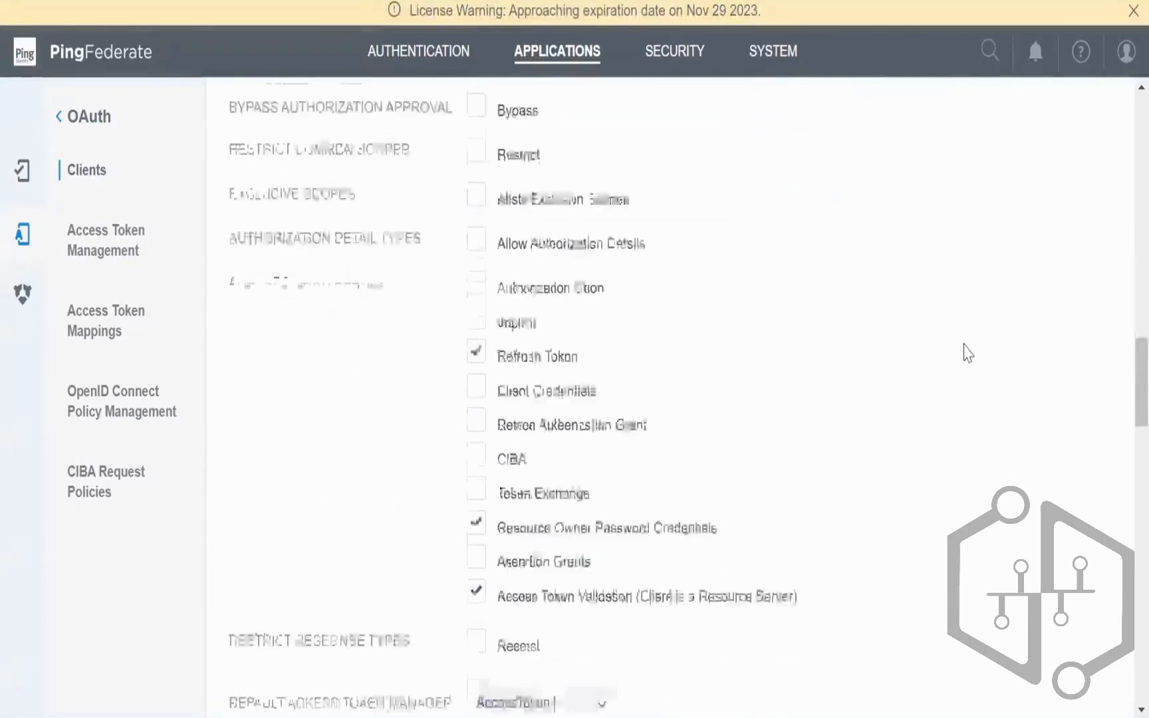
{"action": "scroll", "coordinate": [967, 352], "scroll_direction": "down", "scroll_amount": 15}
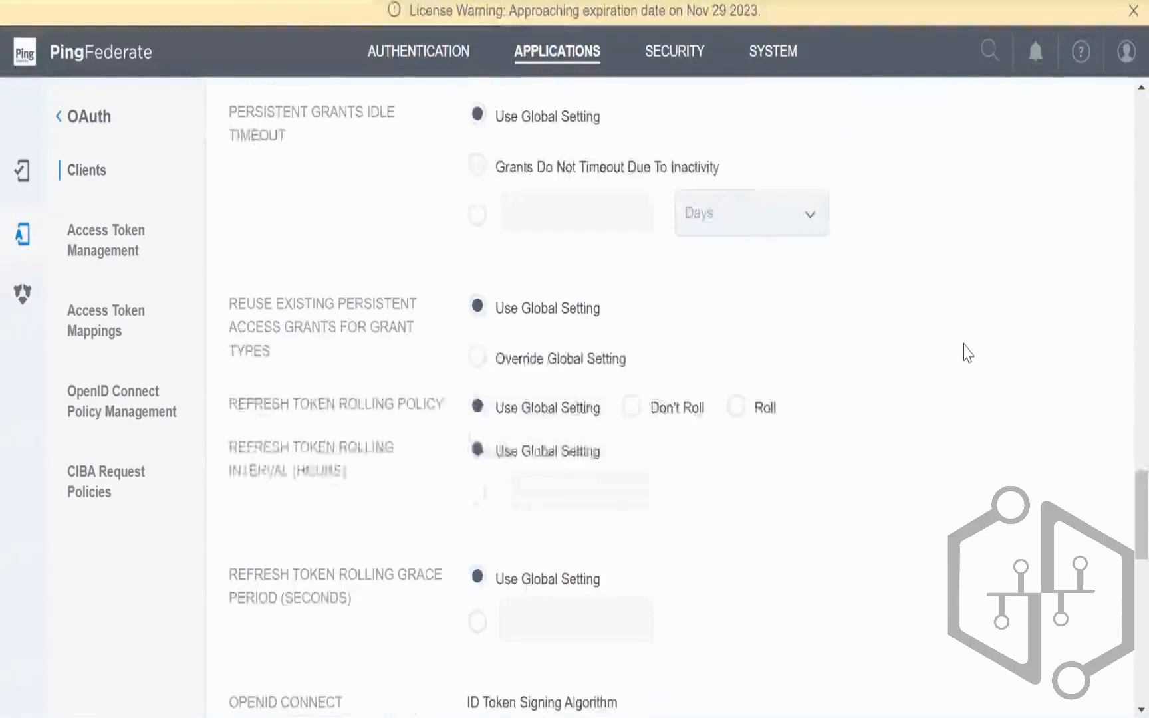
{"action": "scroll", "coordinate": [965, 351], "scroll_direction": "down", "scroll_amount": 10}
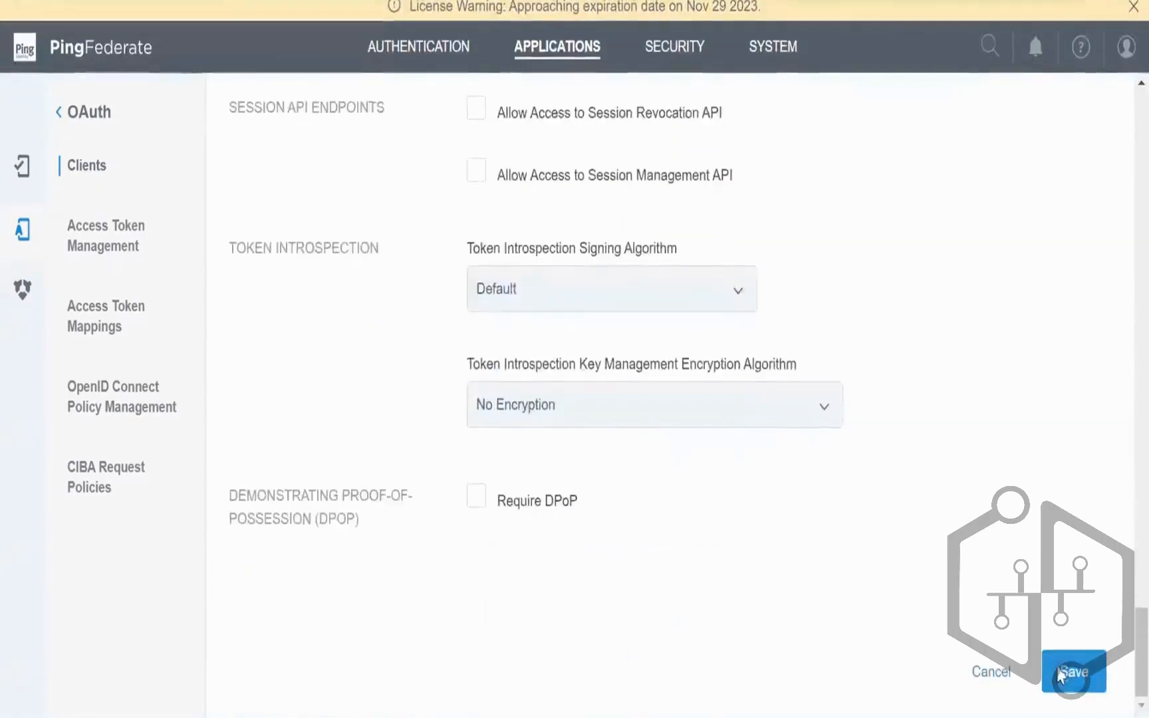
{"action": "left_click", "coordinate": [1060, 675]}
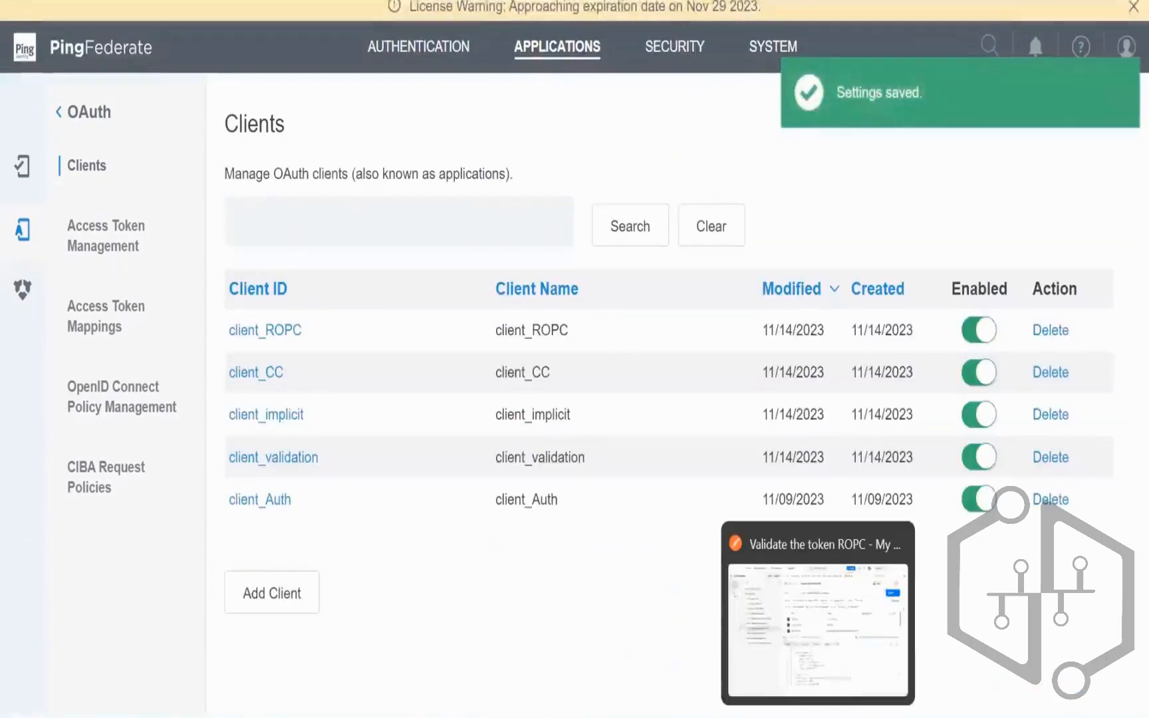
{"action": "left_click", "coordinate": [815, 716]}
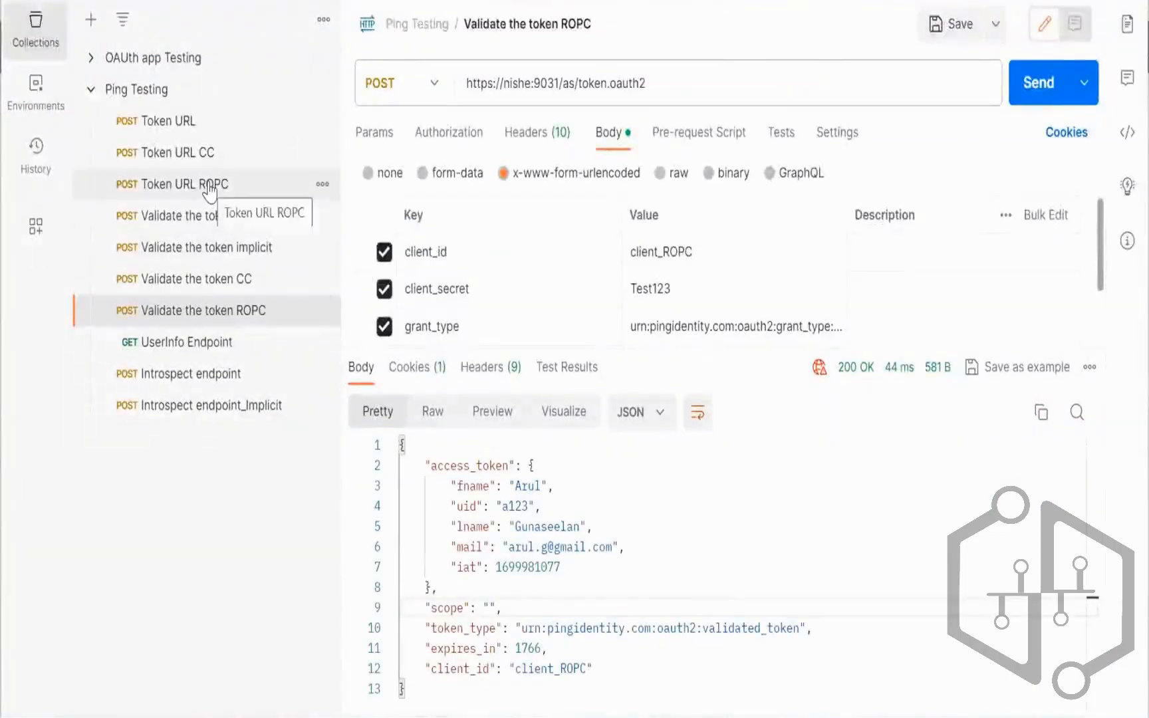
Step: Resend Token URL ROPC and select the returned refresh_token value
{"action": "left_click", "coordinate": [185, 184]}
{"action": "left_click_drag", "start_coordinate": [577, 349], "coordinate": [564, 527]}
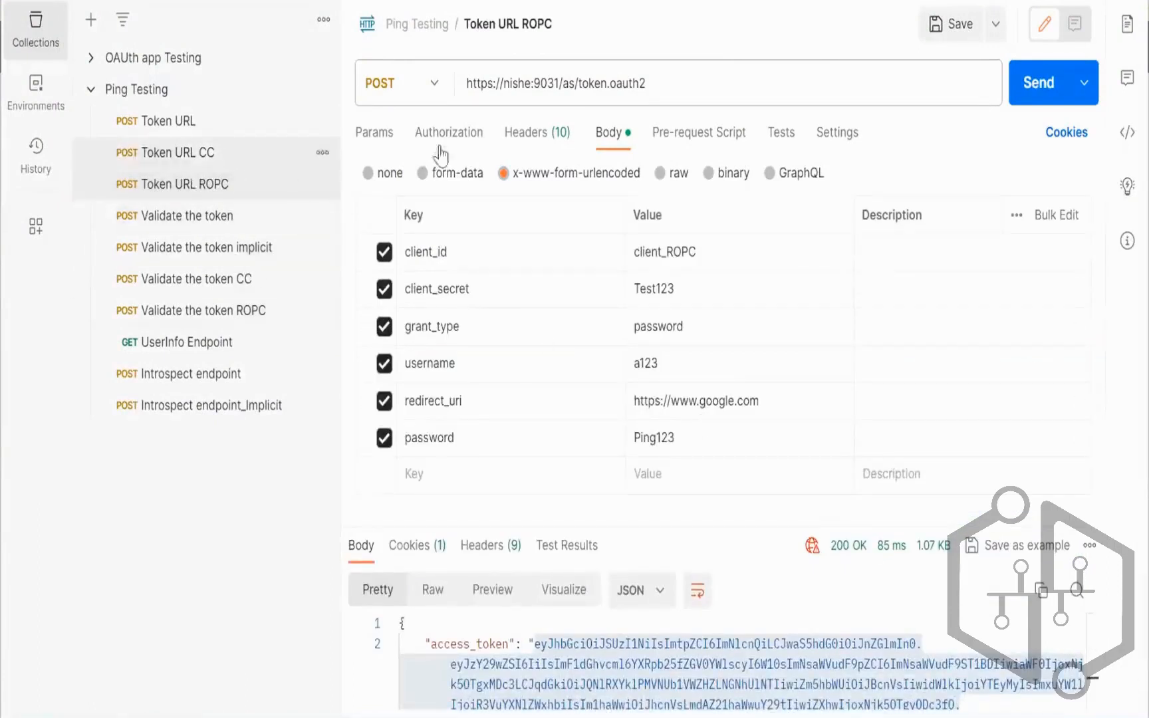
{"action": "left_click_drag", "start_coordinate": [730, 529], "coordinate": [775, 396]}
{"action": "left_click", "coordinate": [1037, 83]}
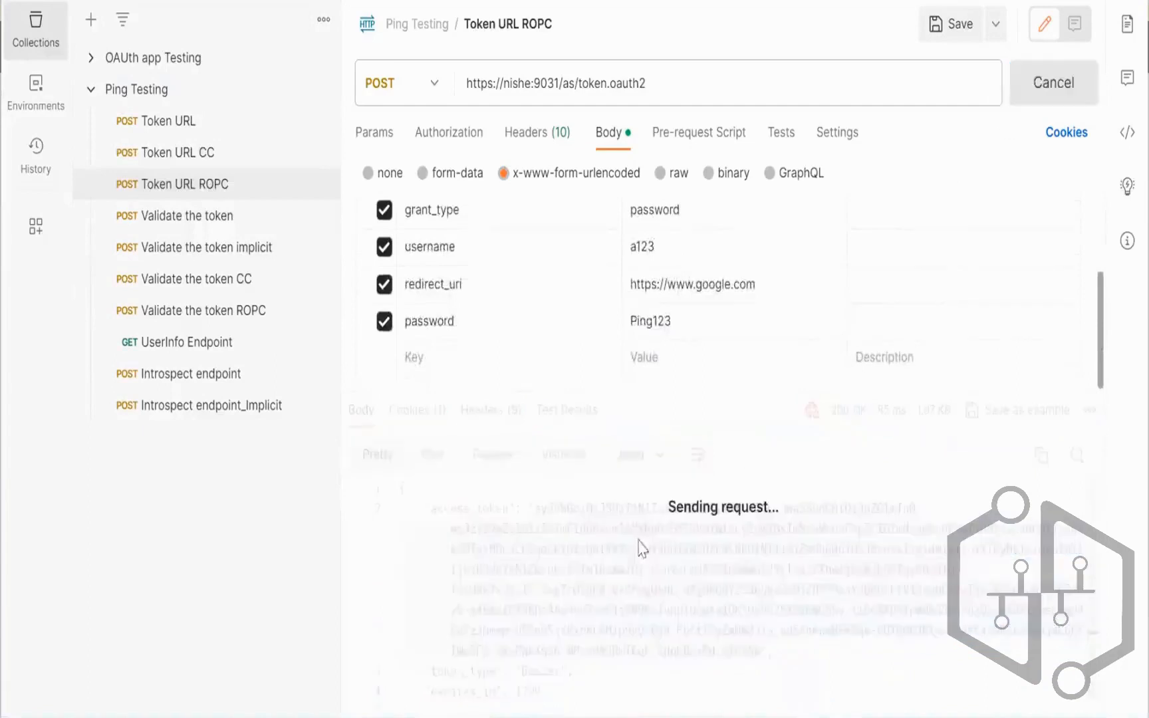
{"action": "scroll", "coordinate": [588, 624], "scroll_direction": "down", "scroll_amount": 1}
{"action": "double_click", "coordinate": [578, 639]}
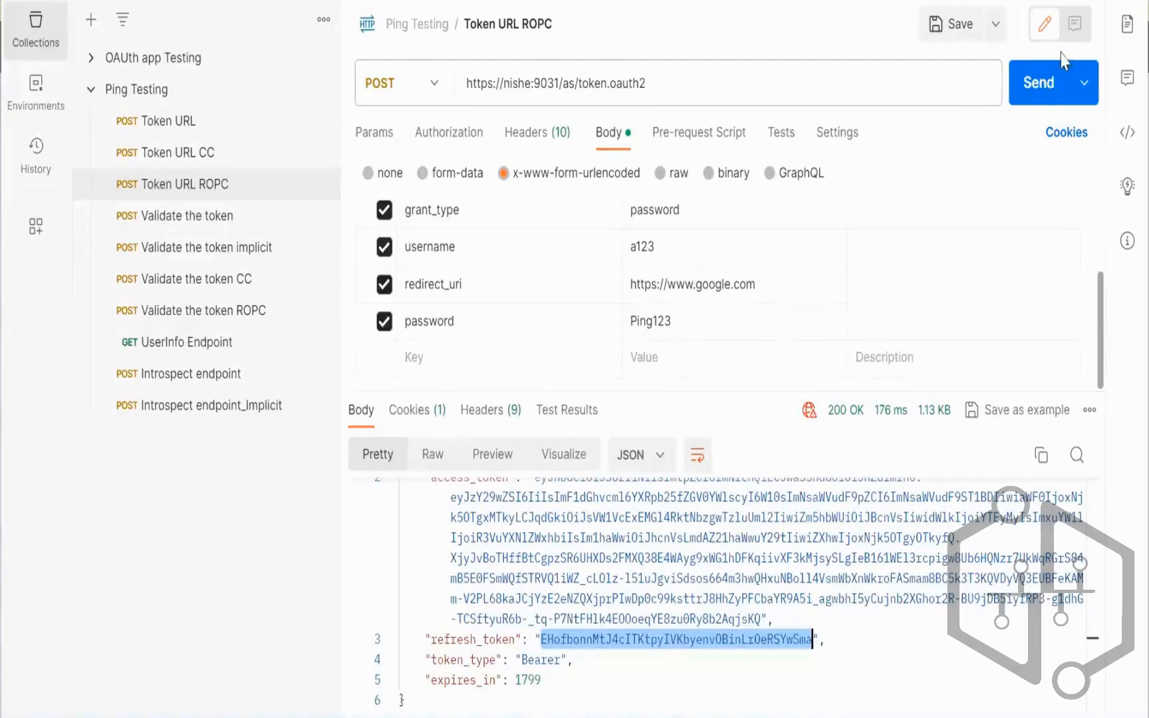
Step: Duplicate Token URL ROPC and rename the copy to Token URL ROPC RefreshToken
{"action": "left_click", "coordinate": [323, 186]}
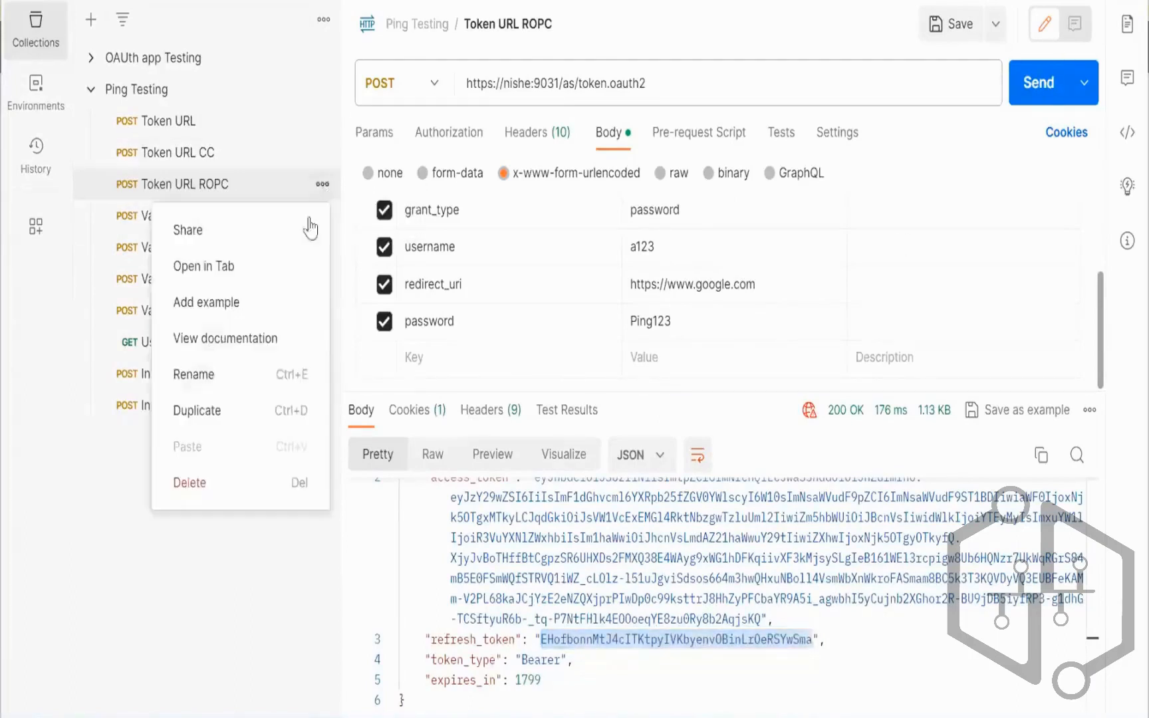
{"action": "left_click", "coordinate": [198, 408]}
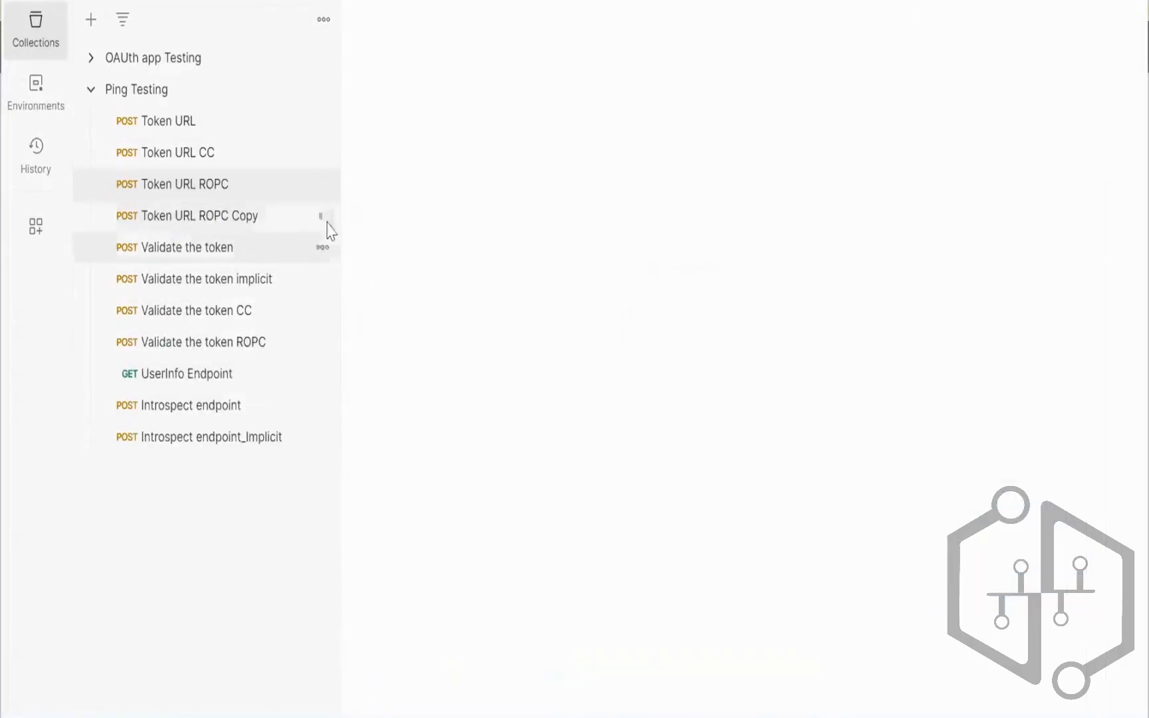
{"action": "left_click", "coordinate": [324, 215]}
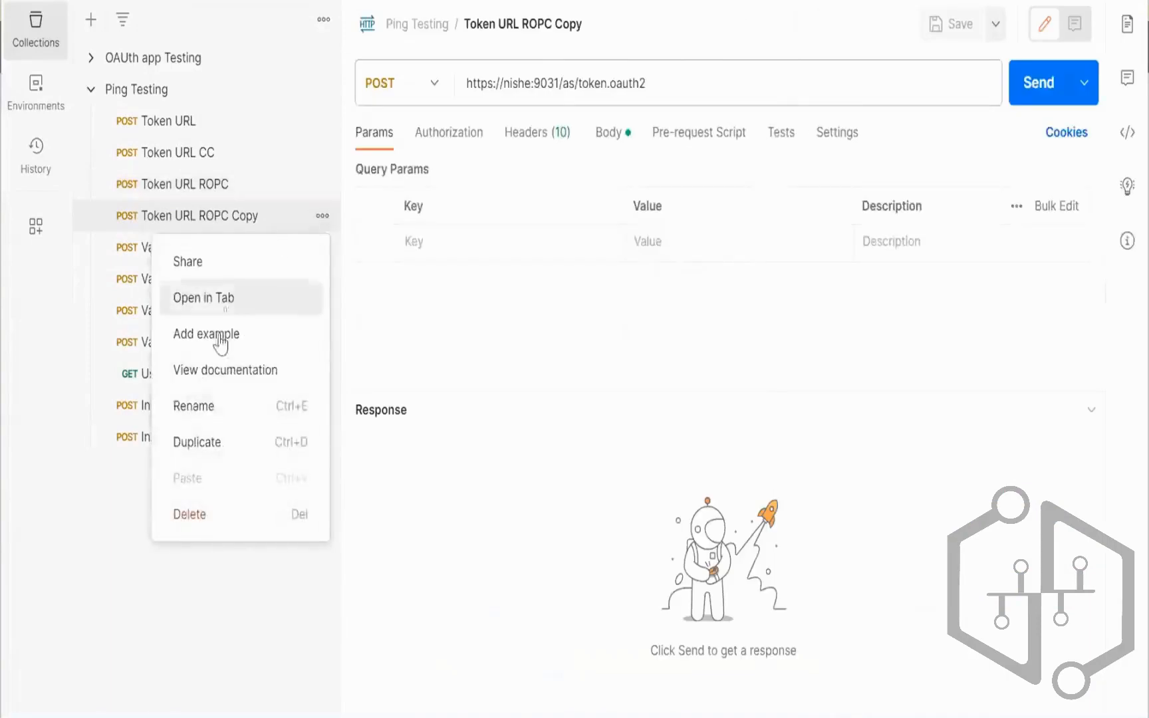
{"action": "left_click", "coordinate": [162, 405]}
{"action": "left_click", "coordinate": [281, 216]}
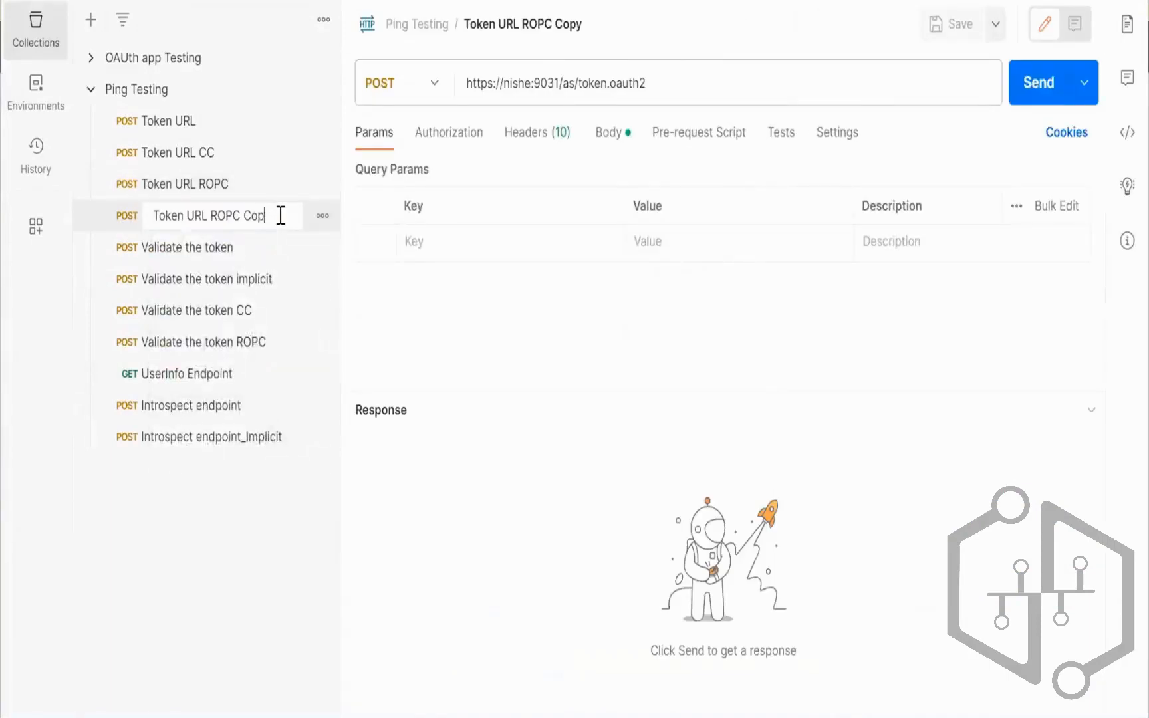
{"action": "type", "text": "RefreshTOken"}
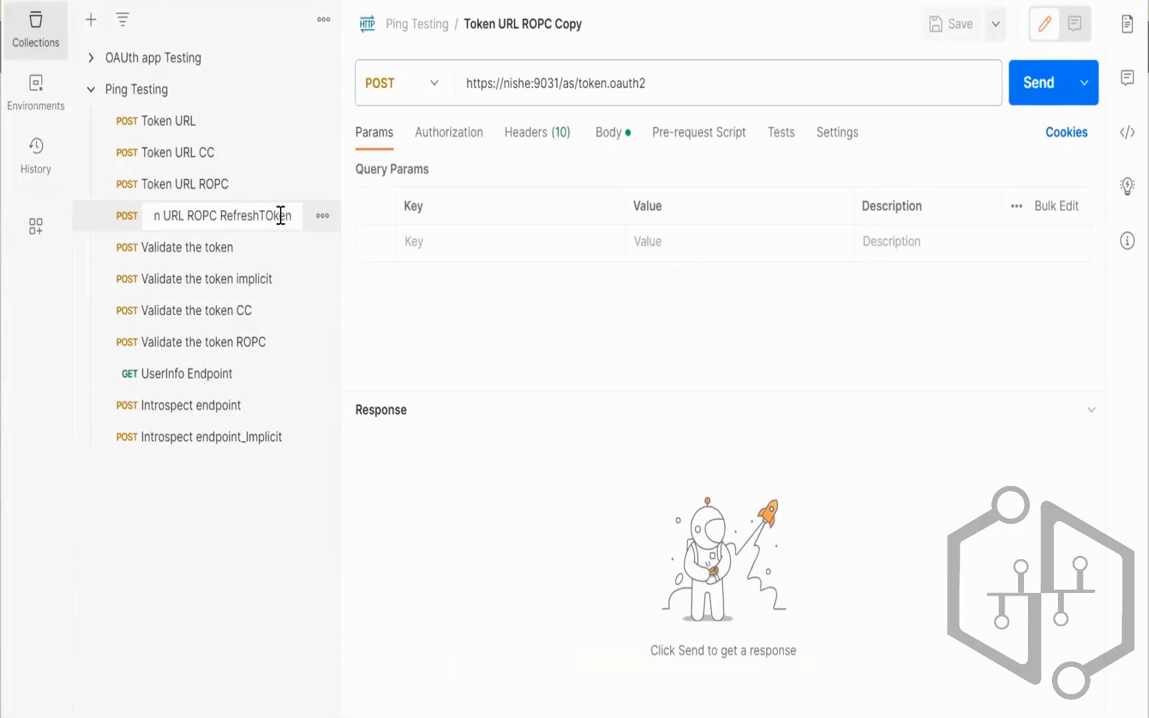
{"action": "left_click", "coordinate": [281, 215]}
{"action": "key", "text": "BackSpace"}
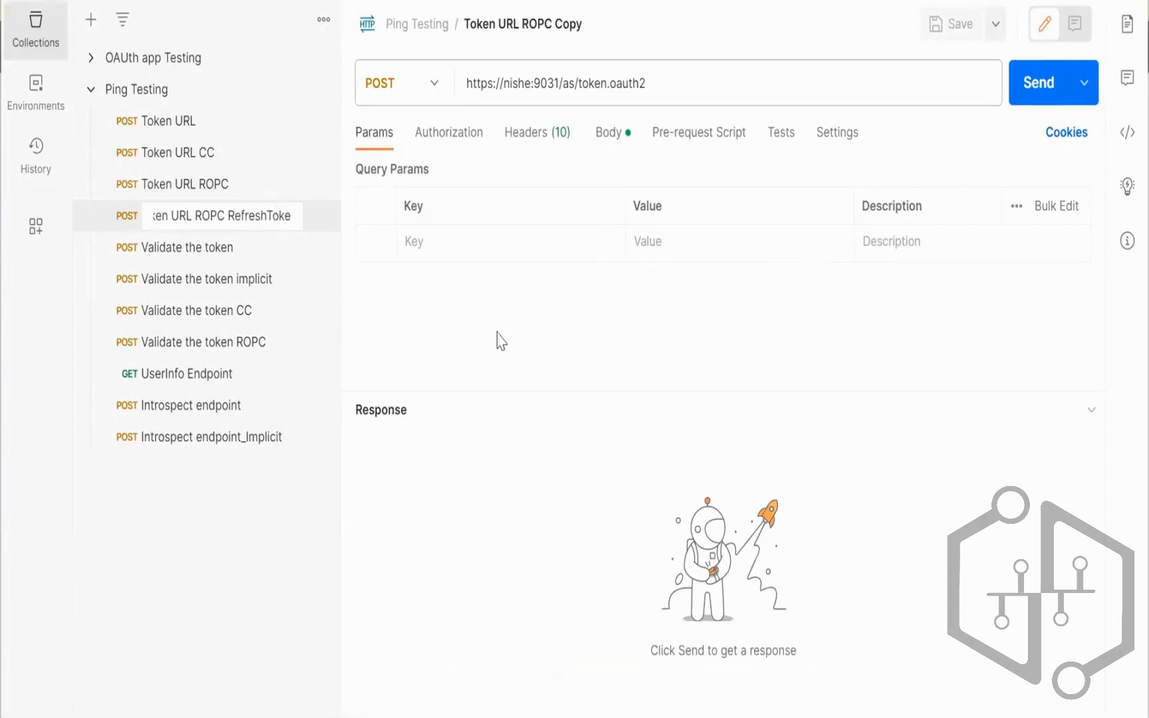
{"action": "key", "text": "Return"}
Step: Exclude the scope parameter, clear the grant_type value for refresh_token, and set client_id to client_ROPC
{"action": "left_click", "coordinate": [609, 131]}
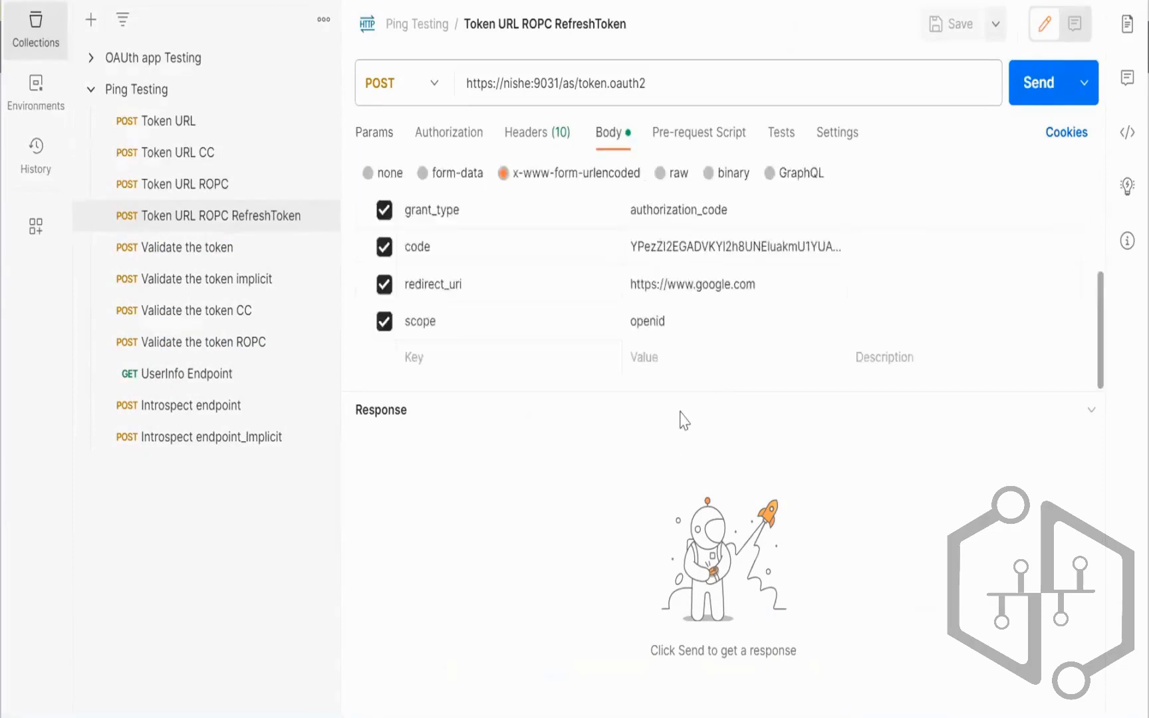
{"action": "left_click_drag", "start_coordinate": [682, 392], "coordinate": [641, 587]}
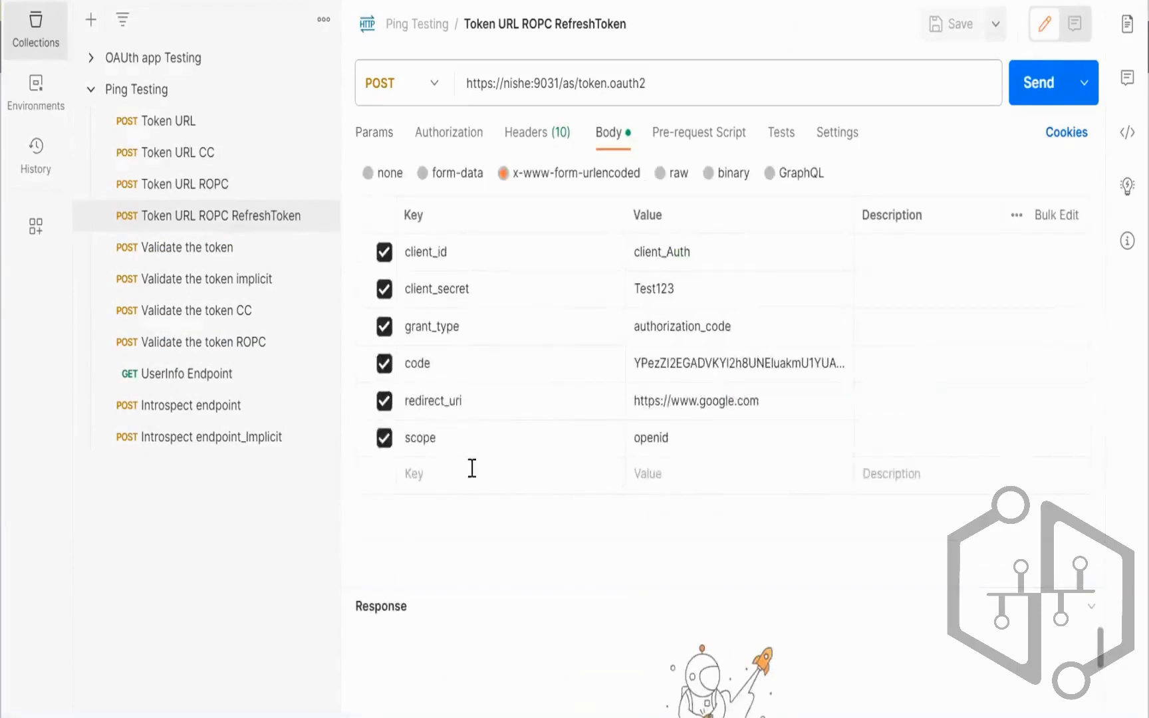
{"action": "left_click", "coordinate": [384, 437]}
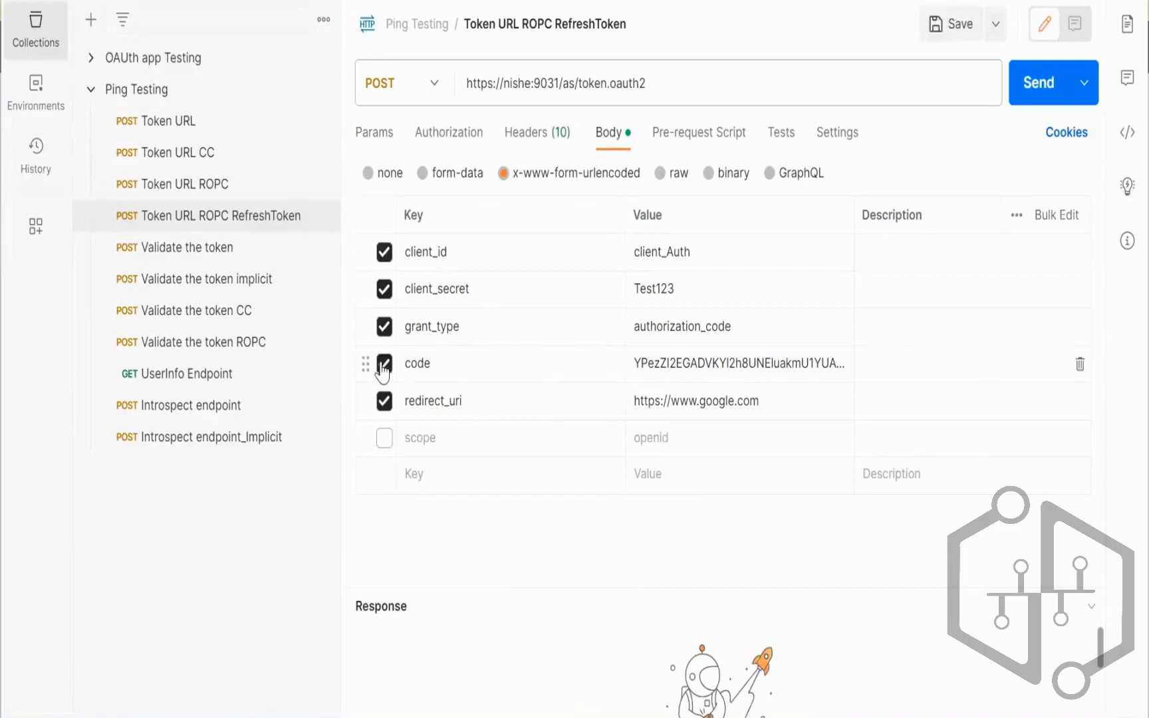
{"action": "left_click", "coordinate": [384, 364]}
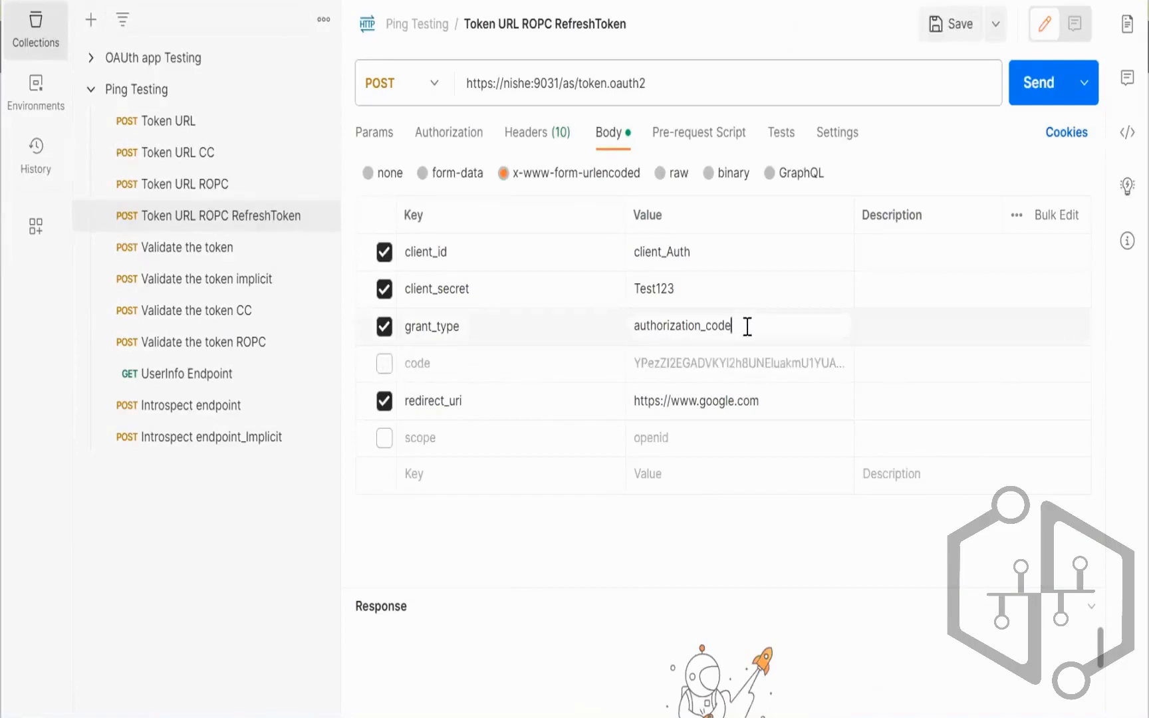
{"action": "key", "text": "ctrl+a"}
{"action": "key", "text": "BackSpace"}
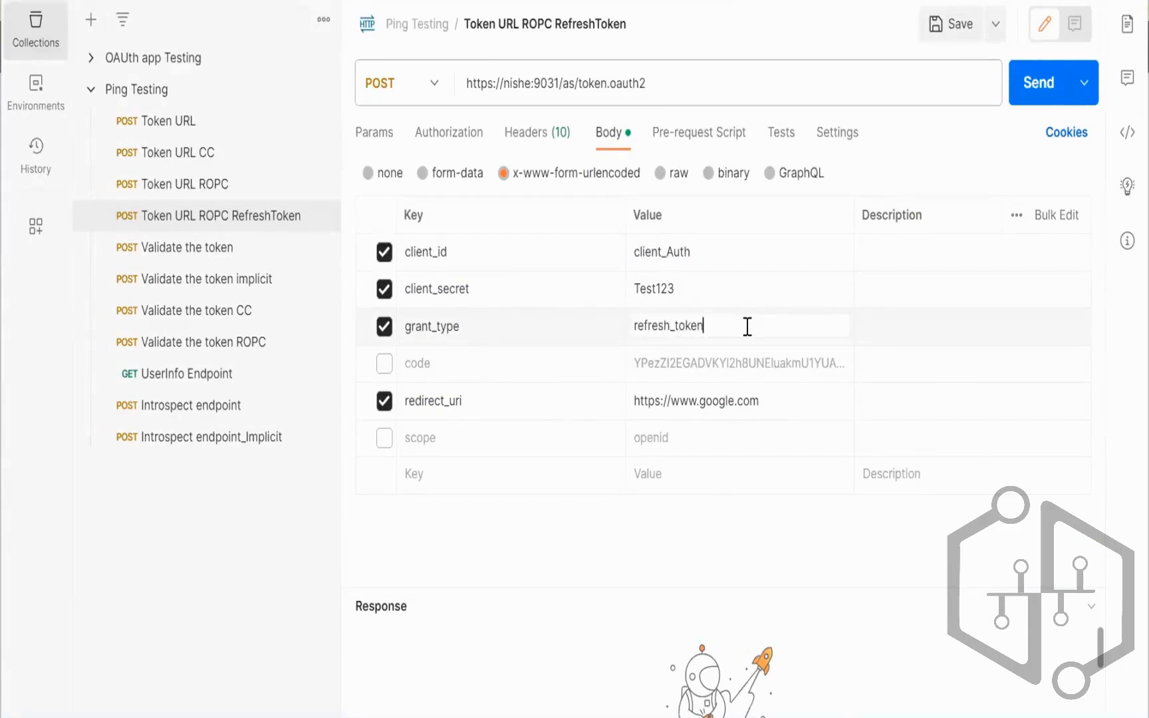
{"action": "left_click", "coordinate": [723, 246]}
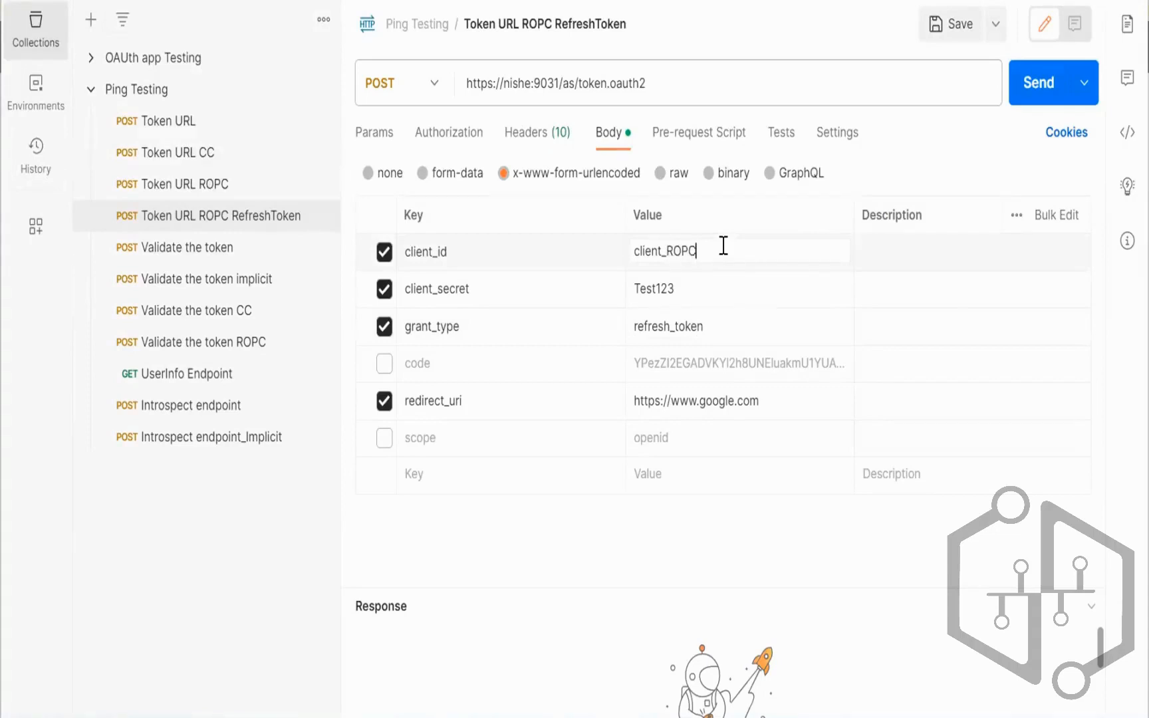
Step: Rename the code parameter to refresh_token with the pasted token, and exclude redirect_uri
{"action": "left_click", "coordinate": [384, 363]}
{"action": "left_click", "coordinate": [451, 367]}
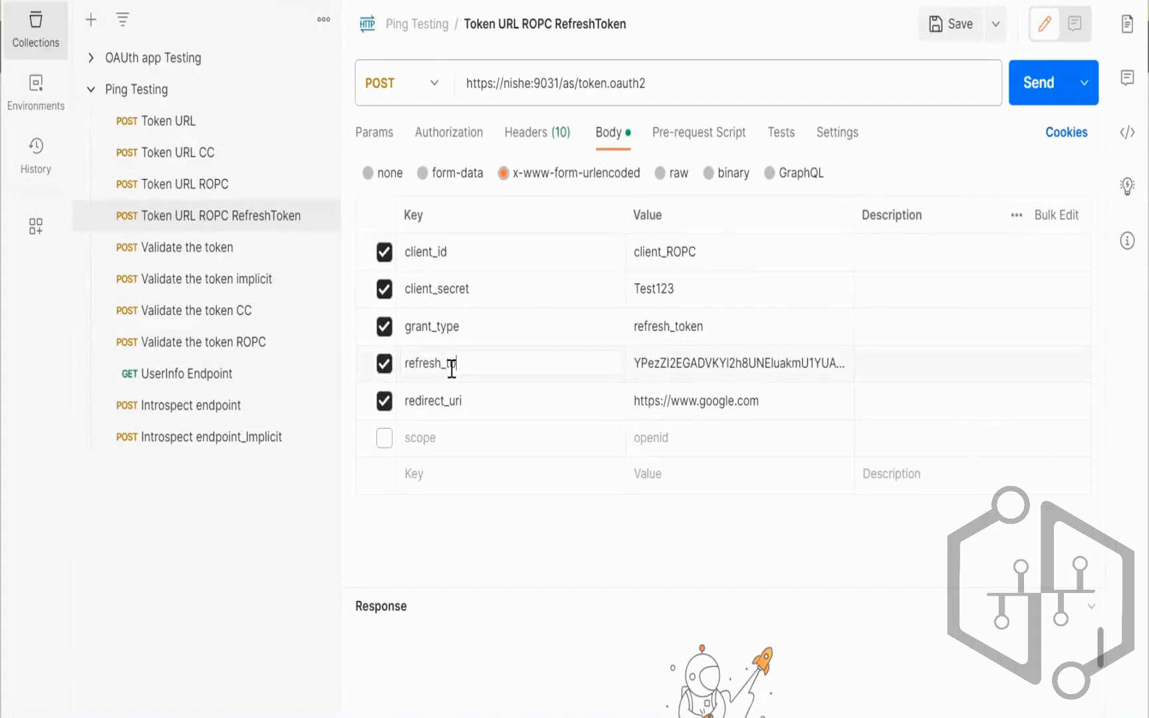
{"action": "key", "text": "Tab"}
{"action": "key", "text": "ctrl+a"}
{"action": "key", "text": "BackSpace"}
{"action": "key", "text": "ctrl+v"}
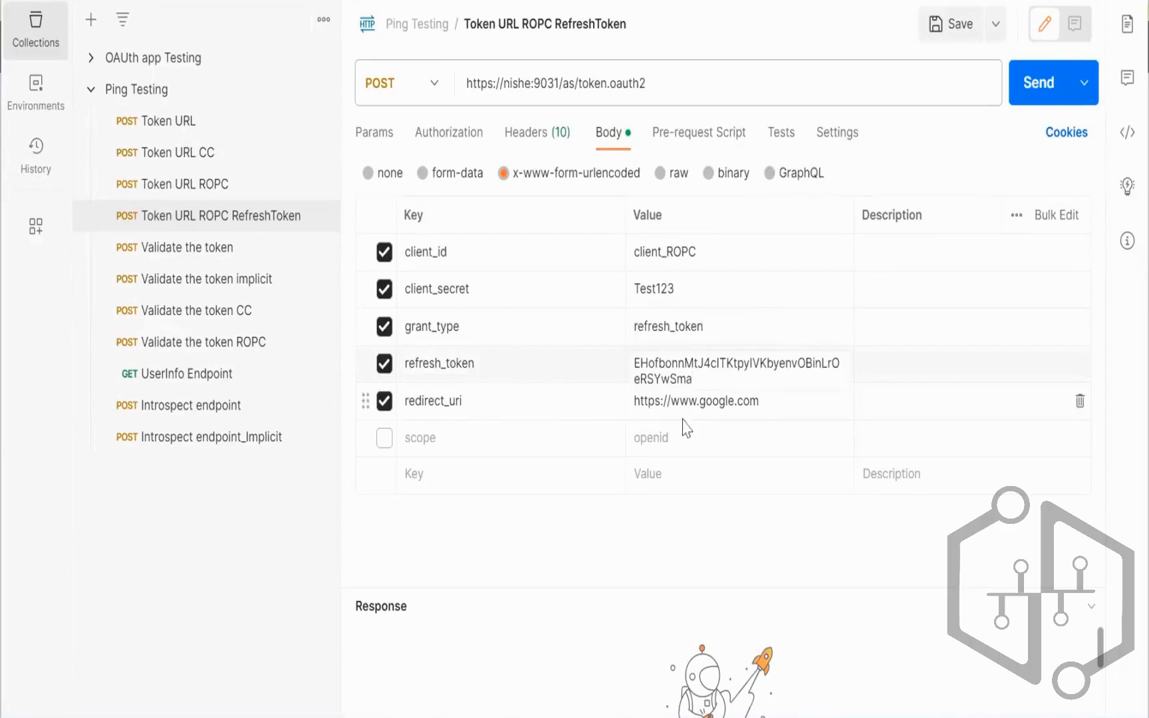
{"action": "left_click", "coordinate": [384, 400]}
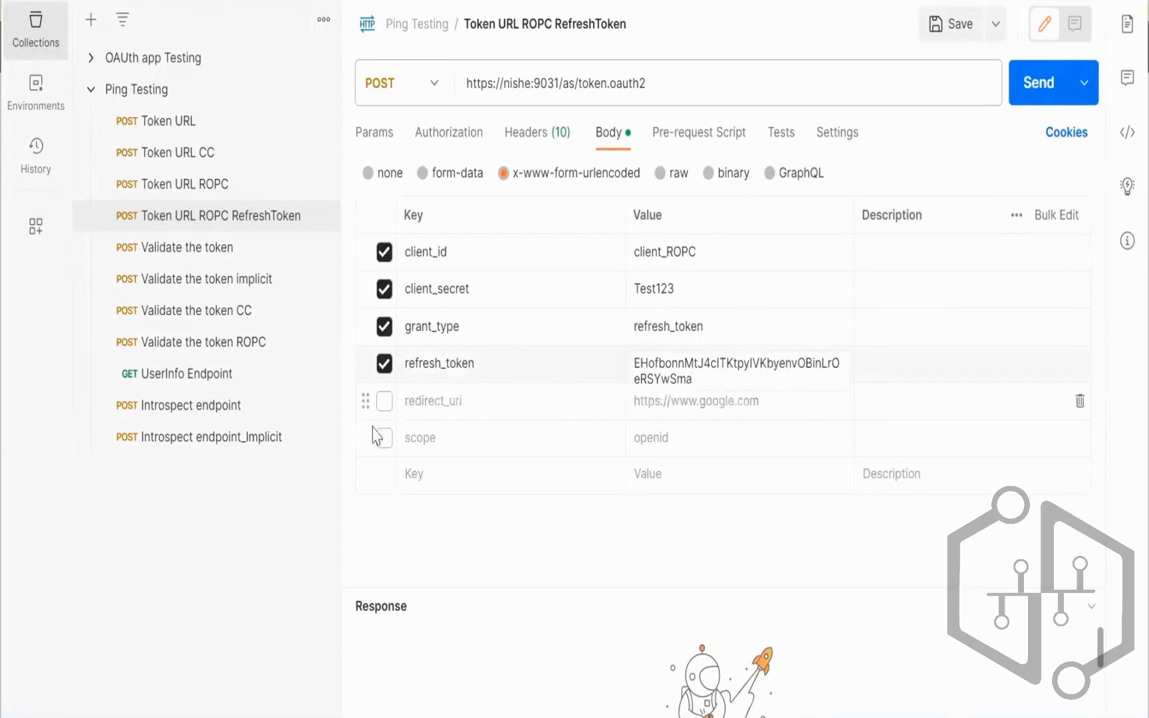
Step: Send Token URL ROPC RefreshToken and select the new Bearer access_token expiring in 1799 seconds
{"action": "left_click", "coordinate": [1027, 88]}
{"action": "left_click_drag", "start_coordinate": [742, 587], "coordinate": [743, 319]}
{"action": "left_click_drag", "start_coordinate": [533, 437], "coordinate": [1084, 562]}
{"action": "left_click", "coordinate": [1030, 93]}
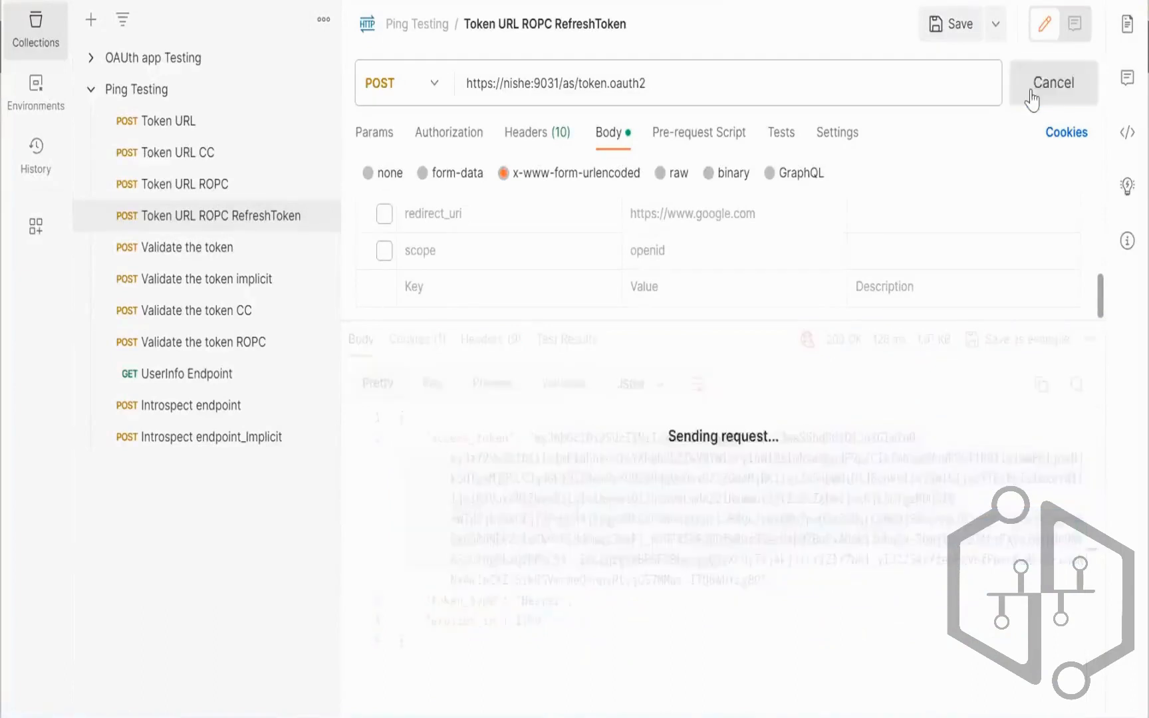
{"action": "left_click", "coordinate": [1030, 93]}
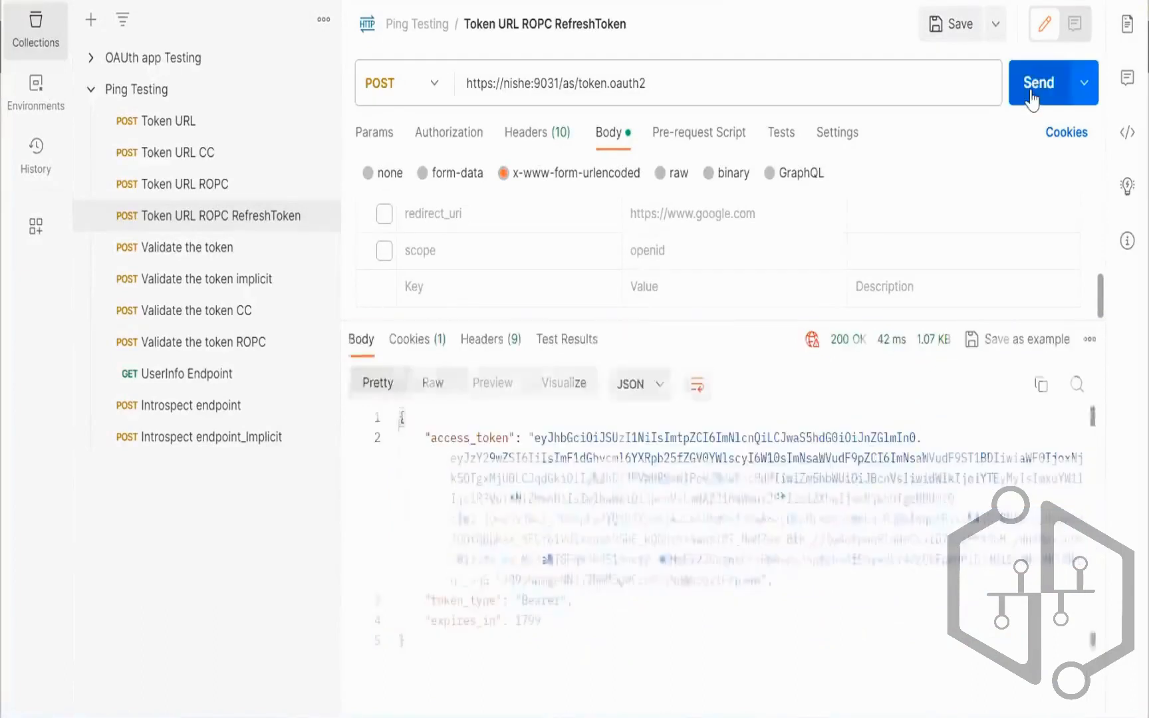
{"action": "left_click", "coordinate": [1032, 96]}
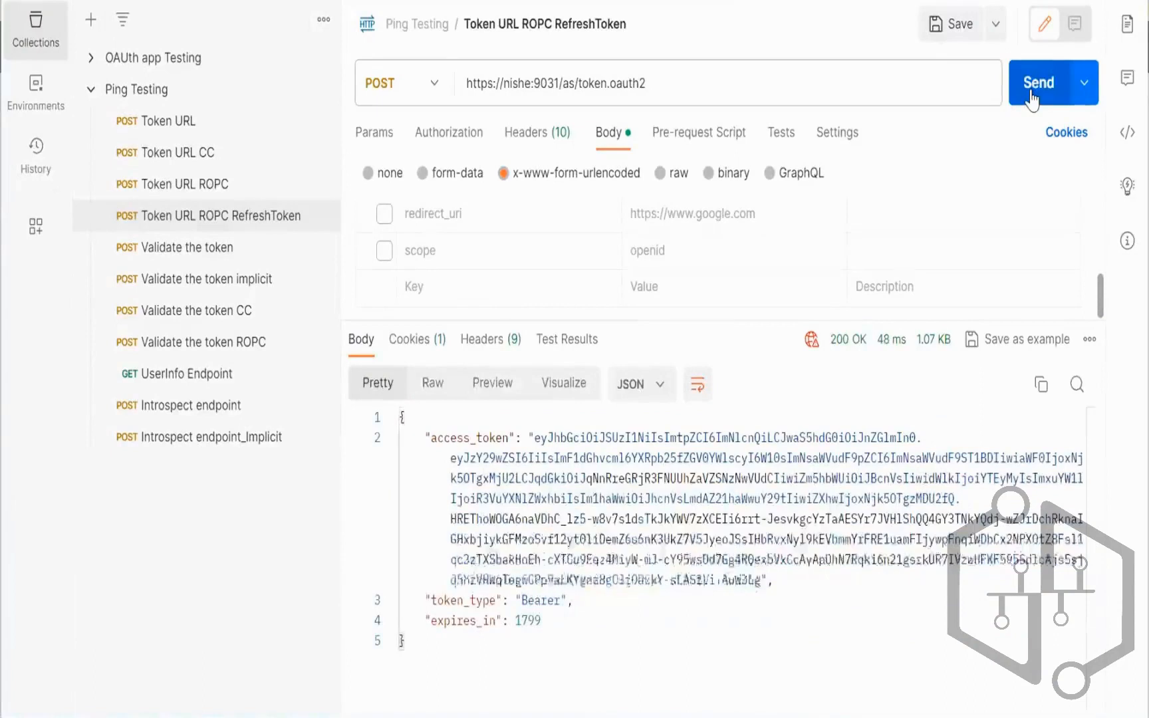
{"action": "left_click_drag", "start_coordinate": [537, 439], "coordinate": [760, 581]}
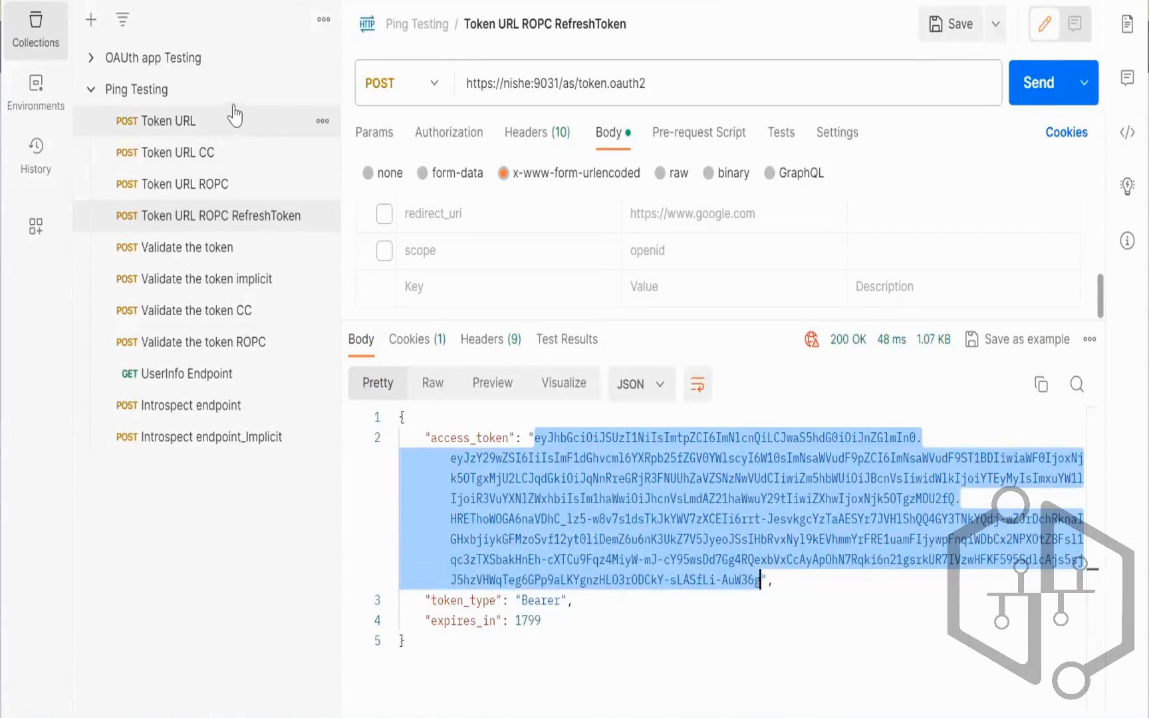
{"action": "left_click", "coordinate": [661, 497]}
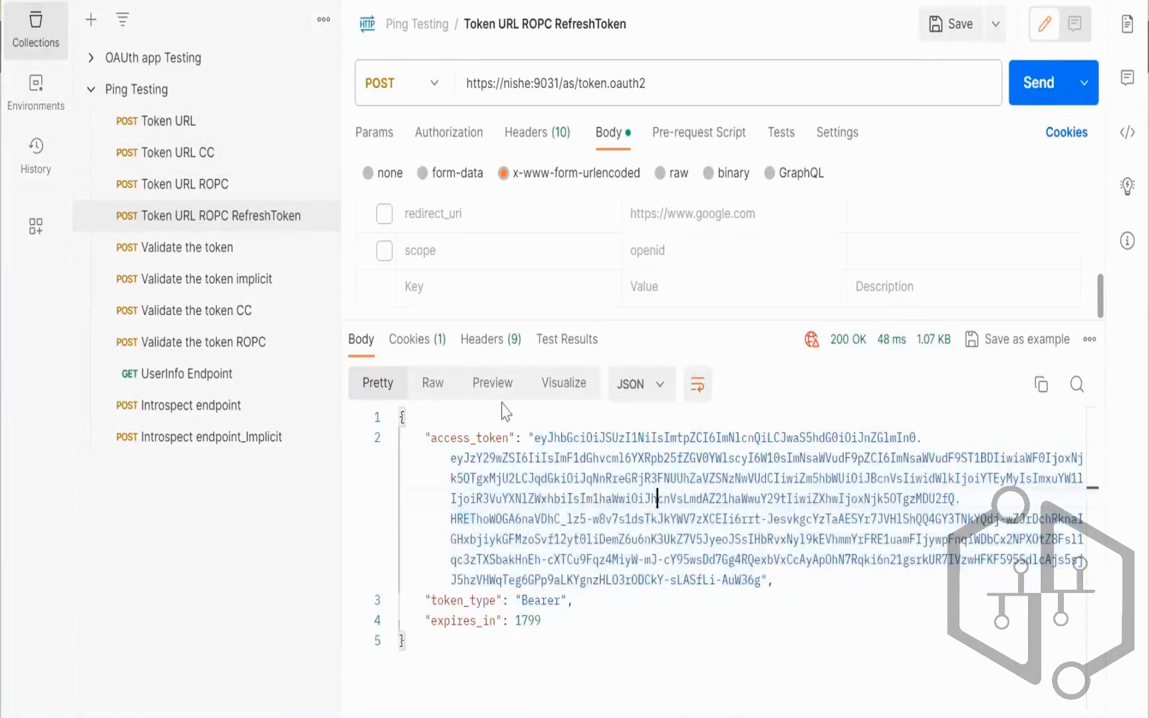
{"action": "left_click_drag", "start_coordinate": [536, 438], "coordinate": [761, 583]}
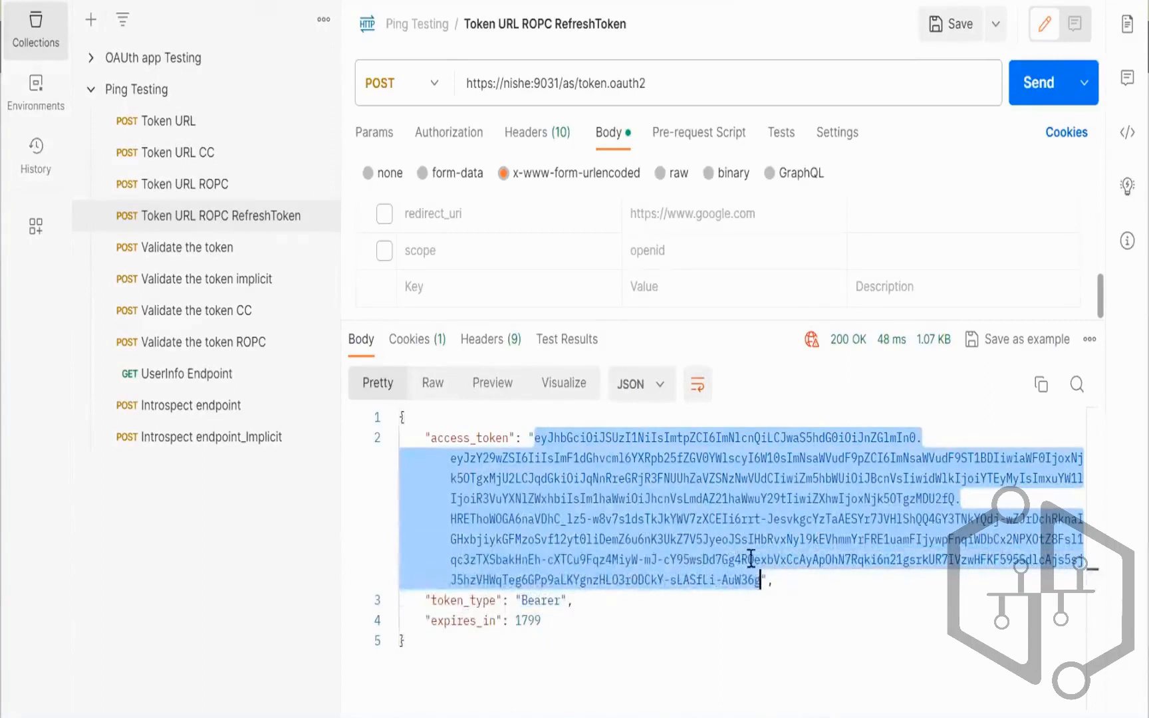
{"action": "left_click_drag", "start_coordinate": [701, 321], "coordinate": [697, 477]}
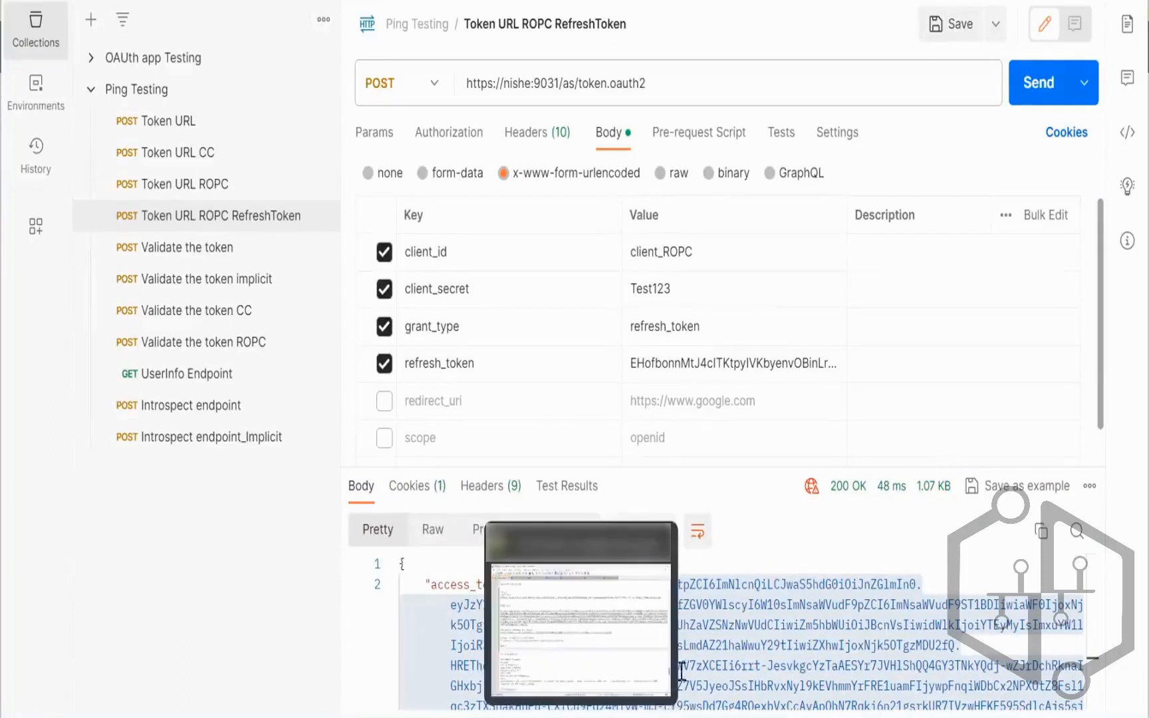
{"action": "left_click", "coordinate": [757, 581]}
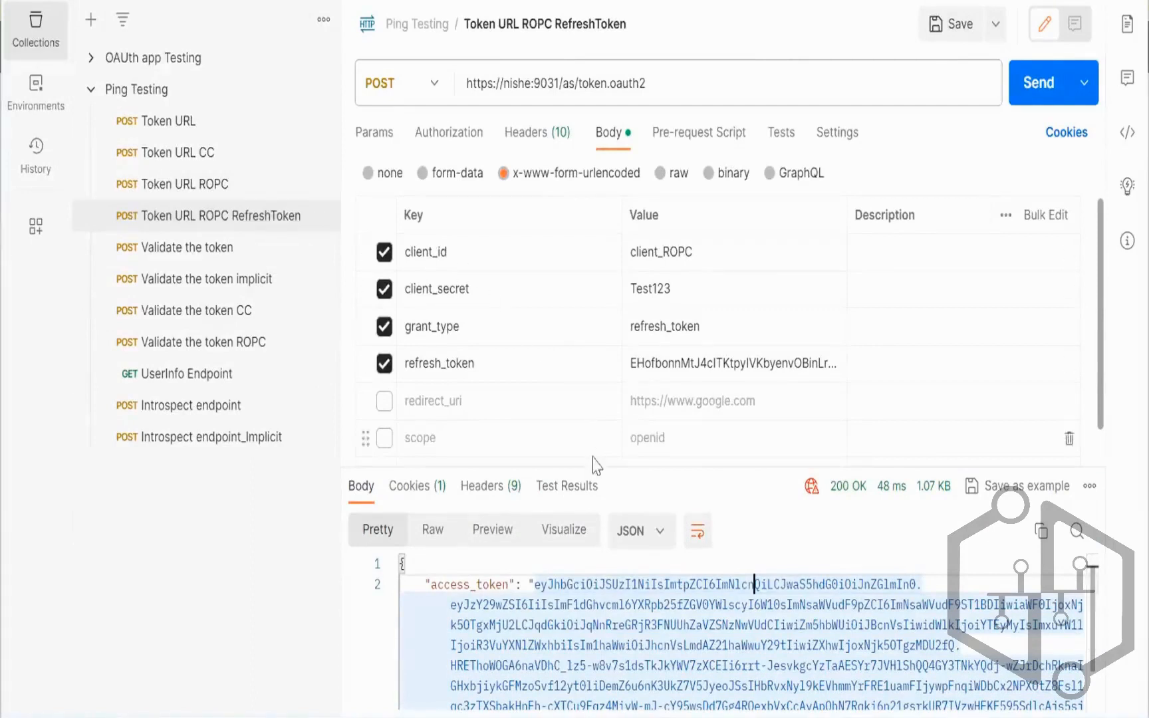
{"action": "left_click_drag", "start_coordinate": [599, 467], "coordinate": [602, 465]}
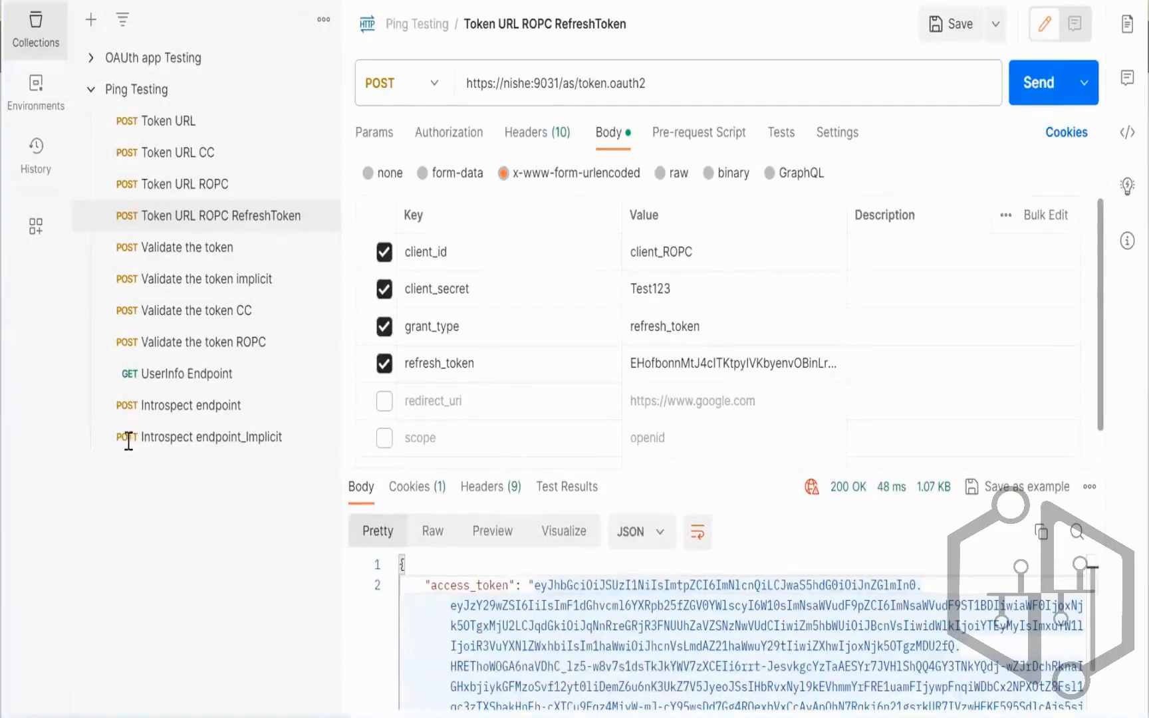
Step: Add an 'Auth code with PKCE:' heading below the ROPC notes
{"action": "key", "text": "alt+Tab"}
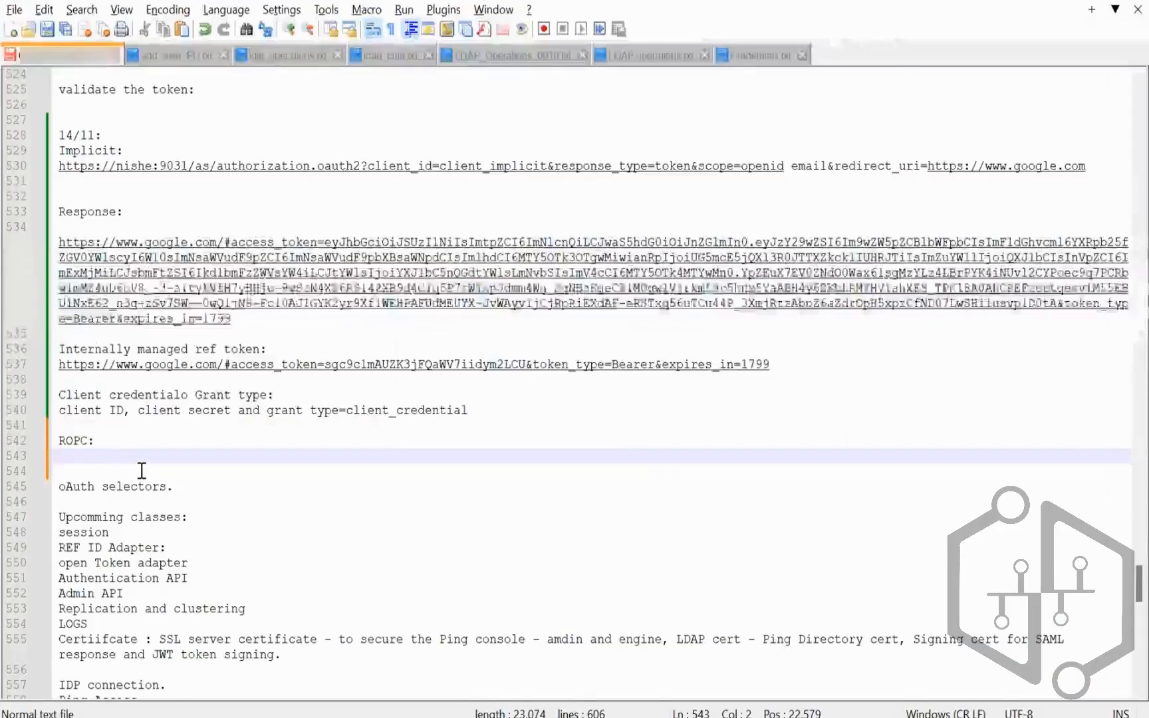
{"action": "scroll", "coordinate": [142, 470], "scroll_direction": "up", "scroll_amount": 3}
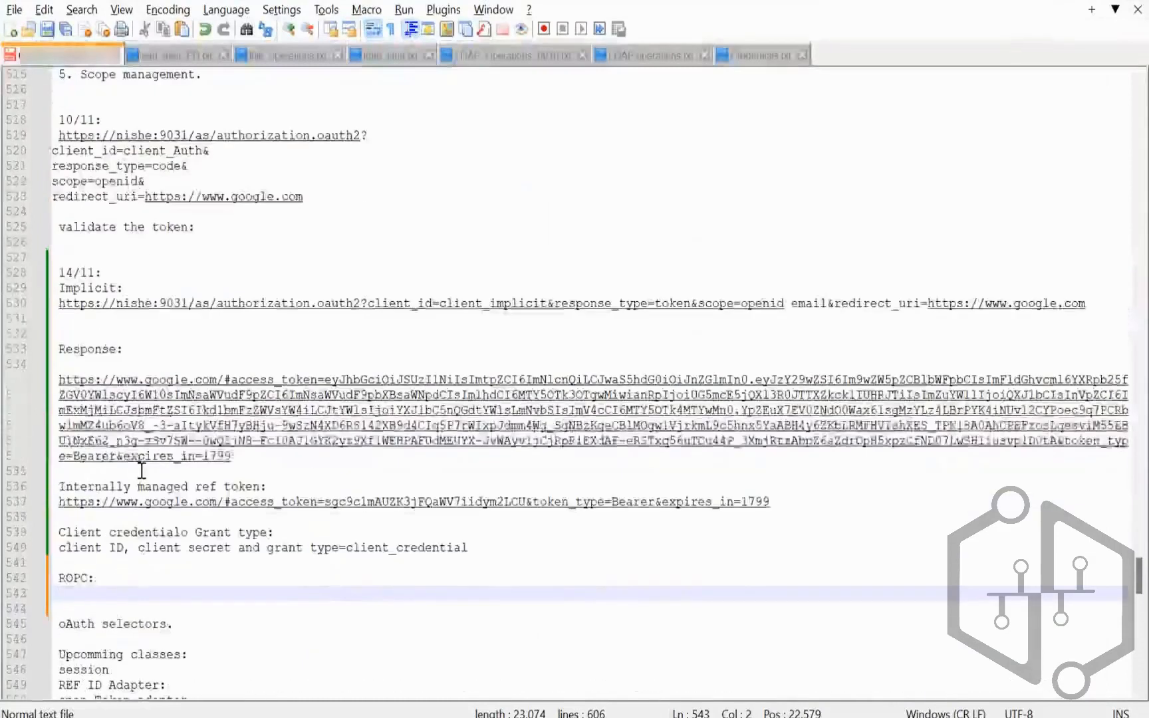
{"action": "scroll", "coordinate": [142, 470], "scroll_direction": "down", "scroll_amount": 1}
{"action": "key", "text": "Return"}
{"action": "type", "text": "uth"}
{"action": "key", "text": "BackSpace"}
{"action": "key", "text": "BackSpace"}
{"action": "key", "text": "BackSpace"}
{"action": "type", "text": "Uth"}
{"action": "key", "text": "BackSpace"}
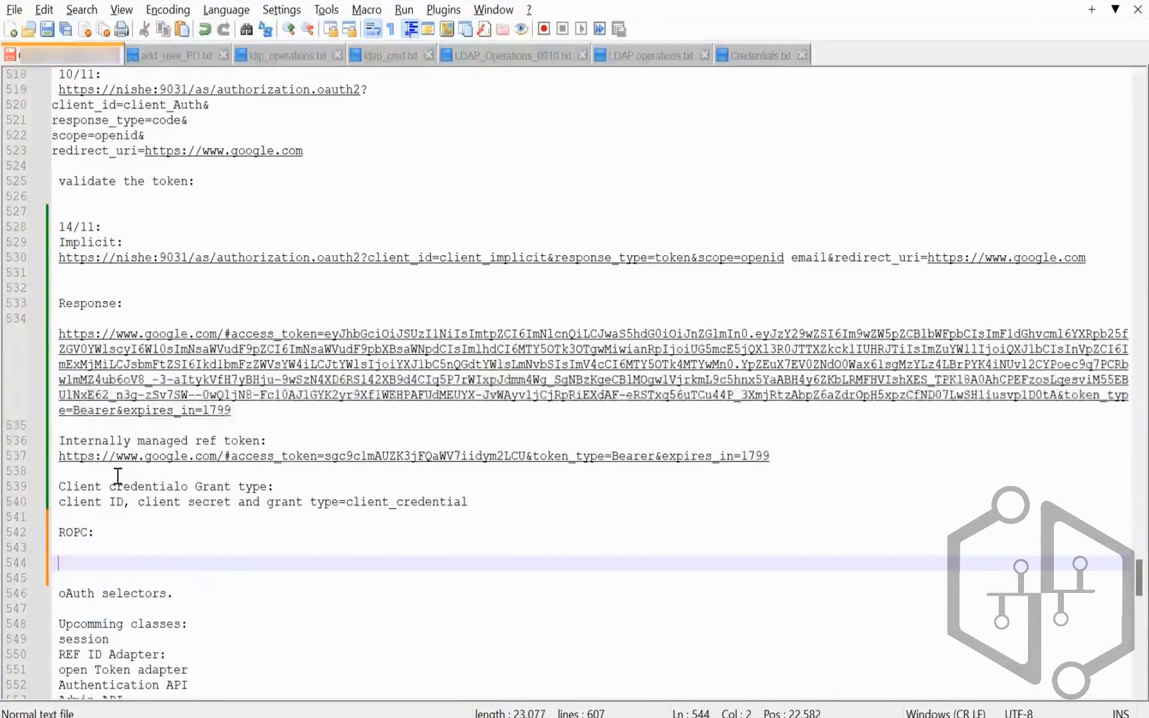
{"action": "type", "text": "Auth code "}
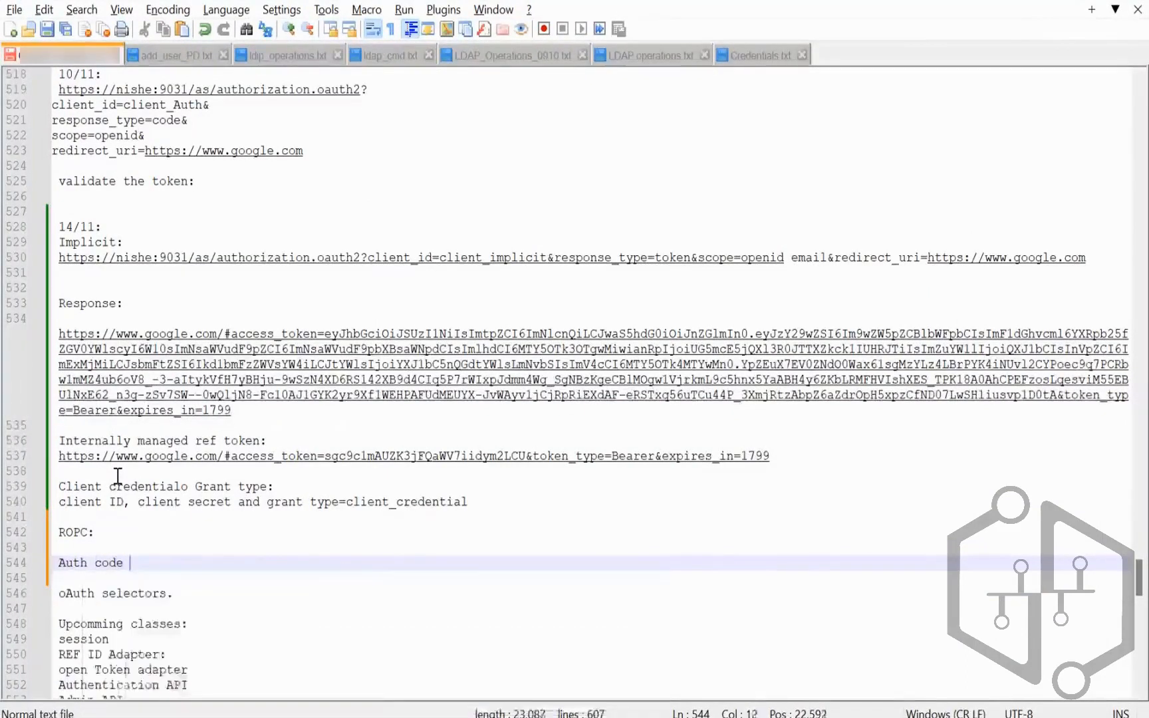
{"action": "type", "text": "with PKCE"}
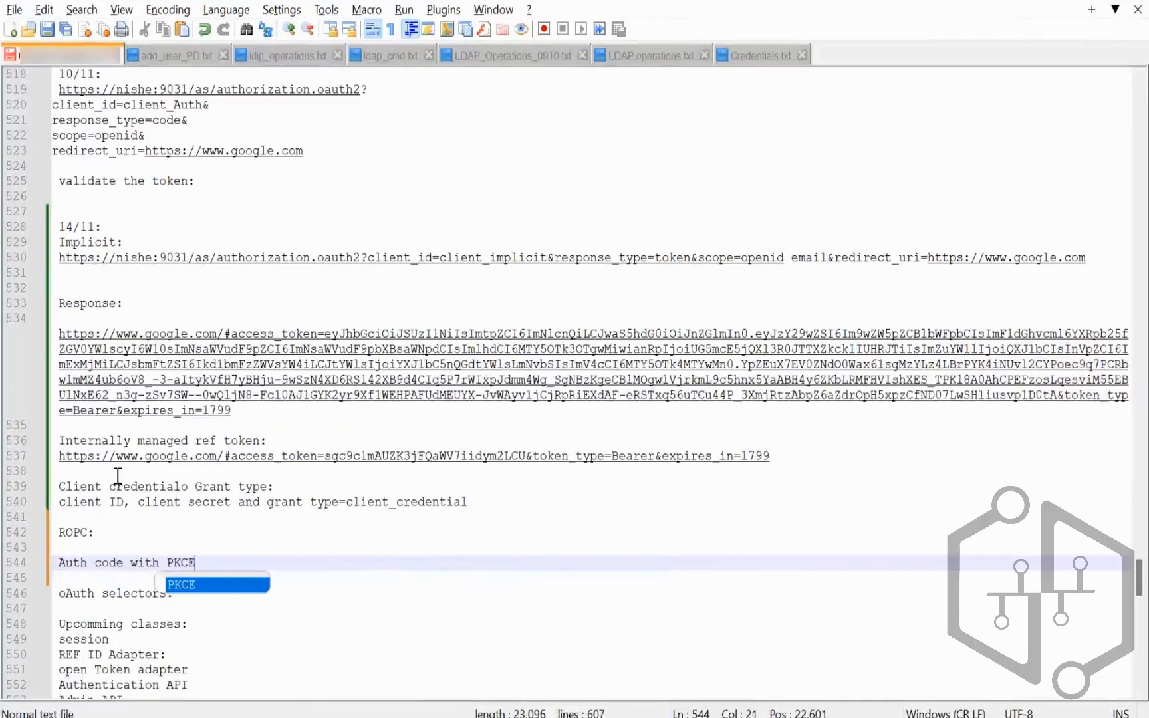
{"action": "type", "text": ":"}
{"action": "key", "text": "Return"}
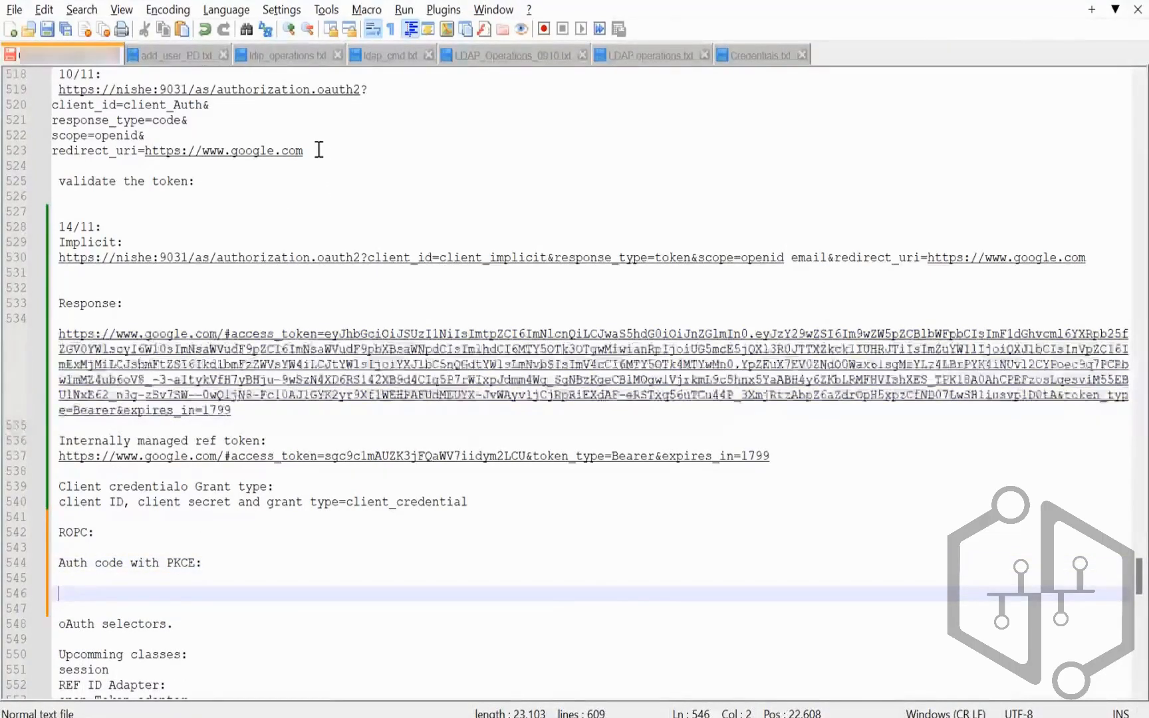
Step: Paste the client_Auth authorization URL block under the heading and join it into one line
{"action": "left_click_drag", "start_coordinate": [311, 150], "coordinate": [58, 91]}
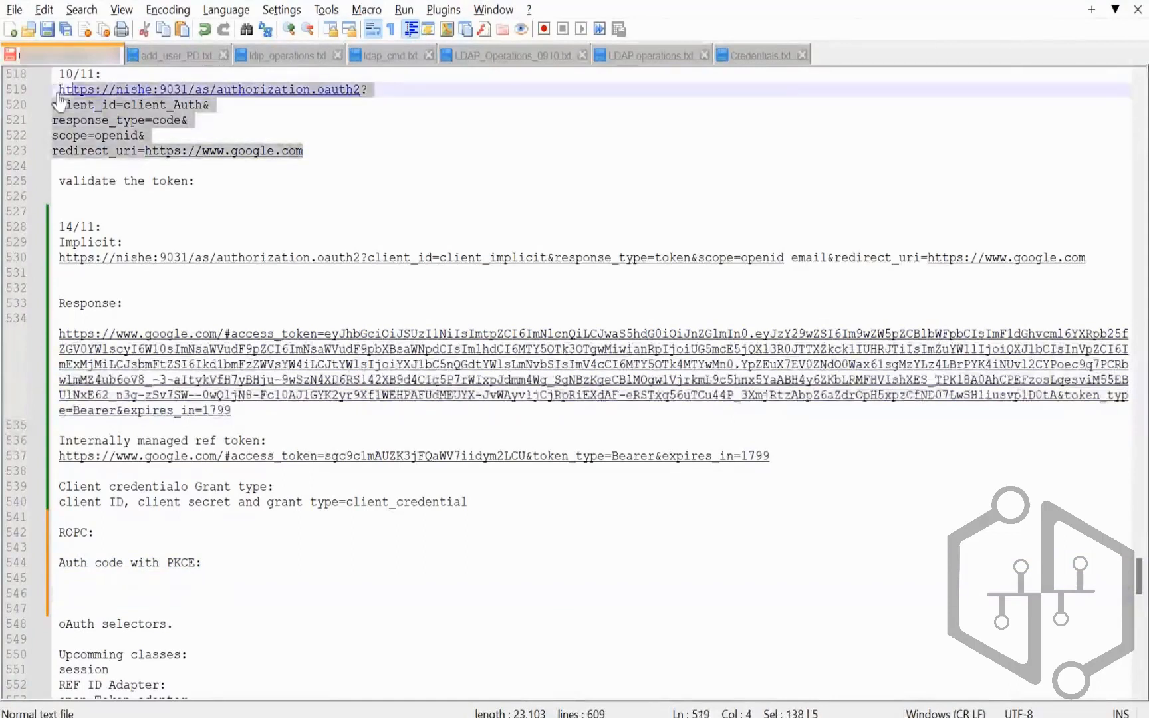
{"action": "left_click", "coordinate": [83, 577]}
{"action": "type", "text": "https://nishe:9031/as/authorization.oauth2? client_id=client_Auth& response_type=code& scope=openid& redirect_uri=https://www.google.com"}
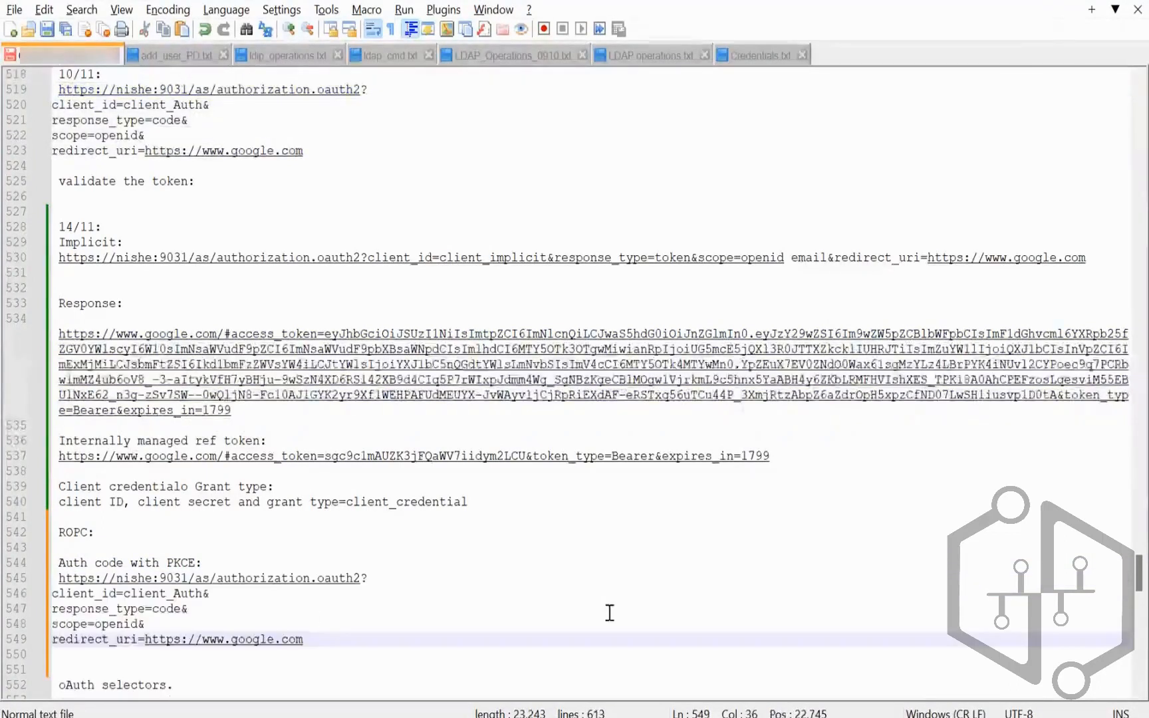
{"action": "left_click", "coordinate": [458, 580]}
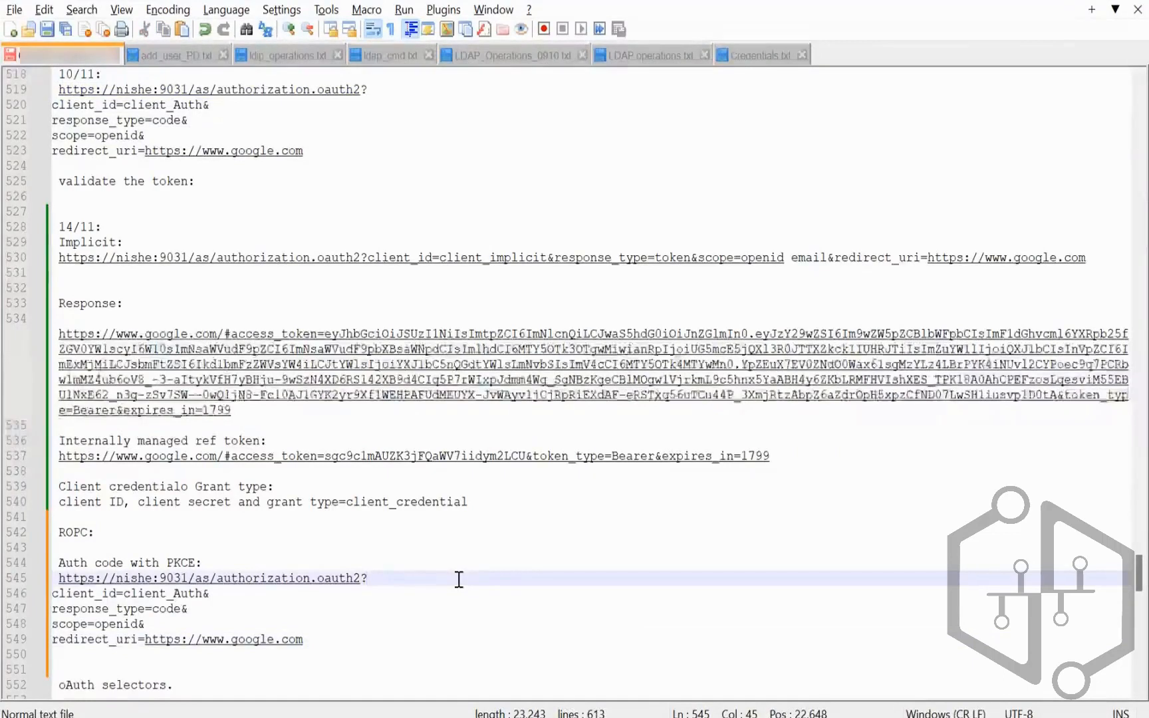
{"action": "key", "text": "Delete"}
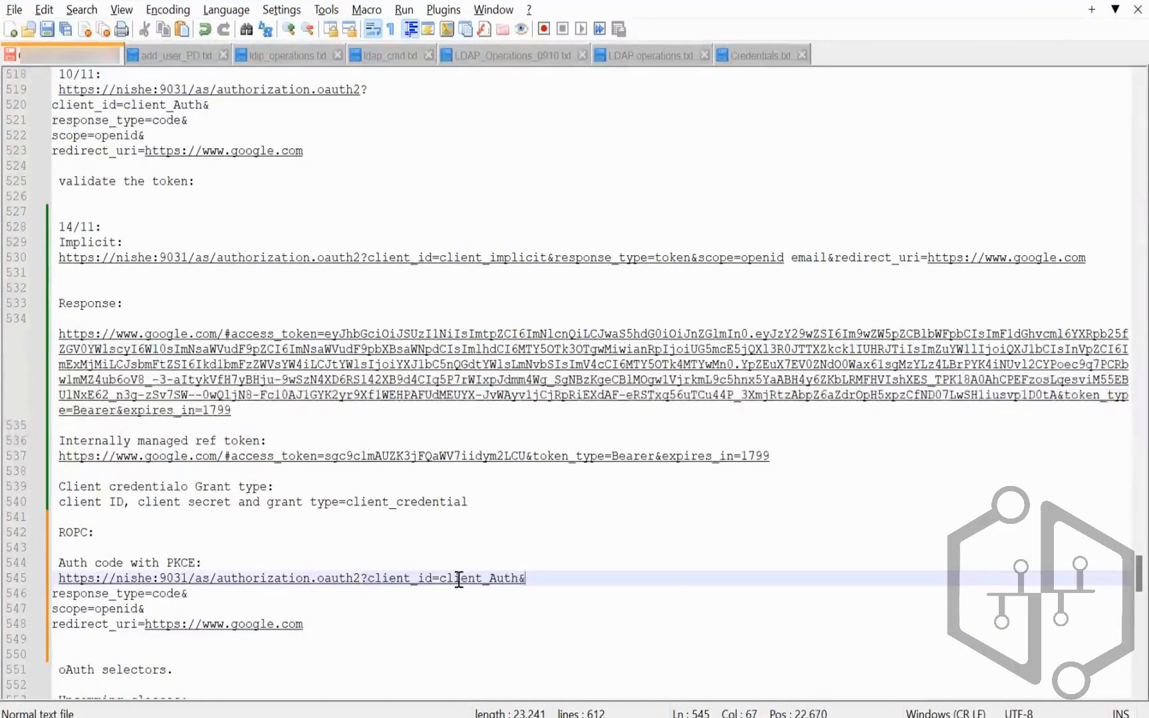
{"action": "key", "text": "Delete"}
{"action": "key", "text": "End"}
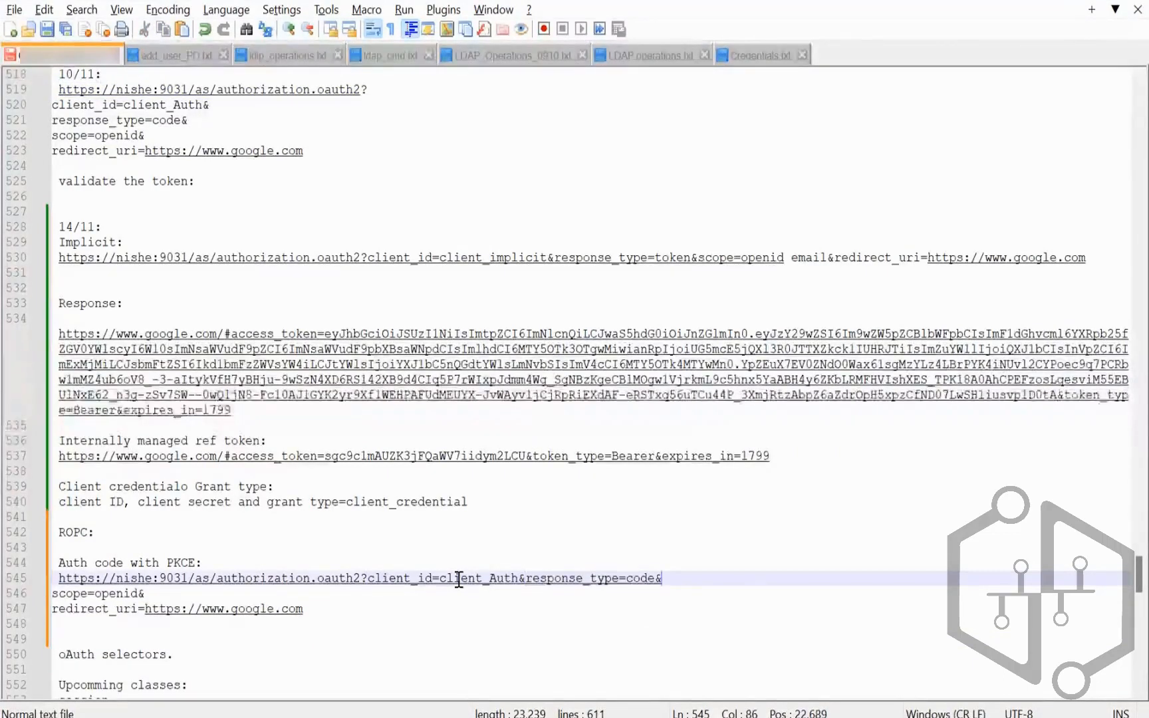
{"action": "key", "text": "Delete"}
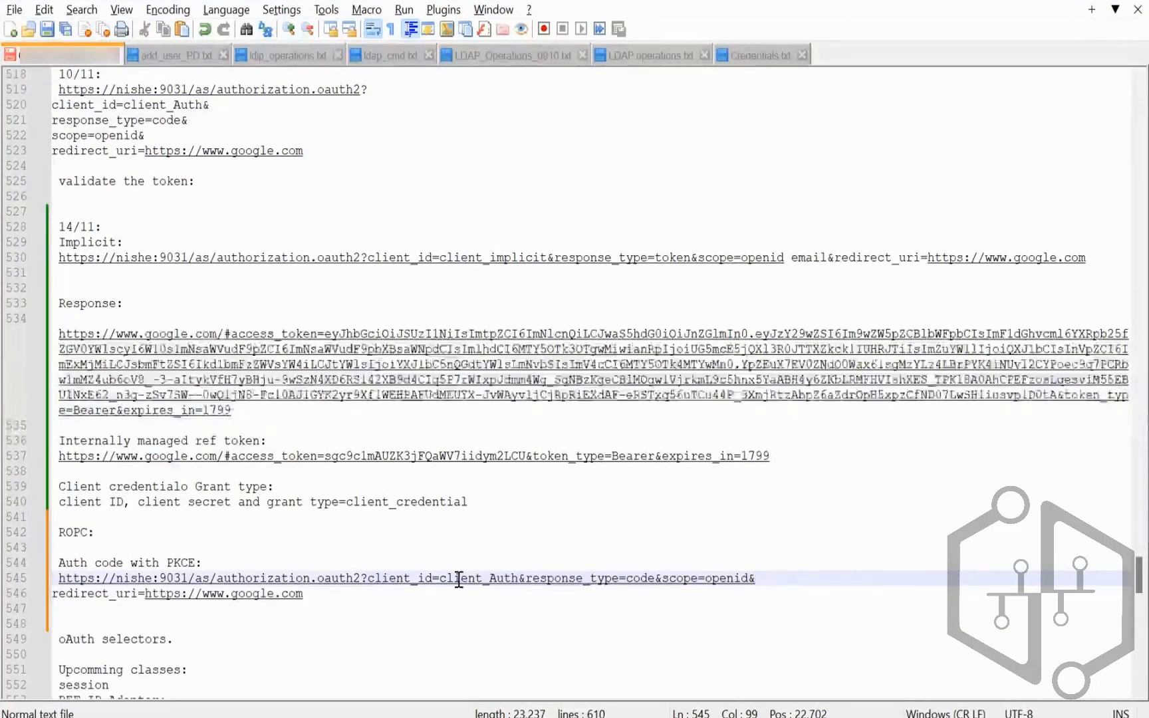
{"action": "key", "text": "Delete"}
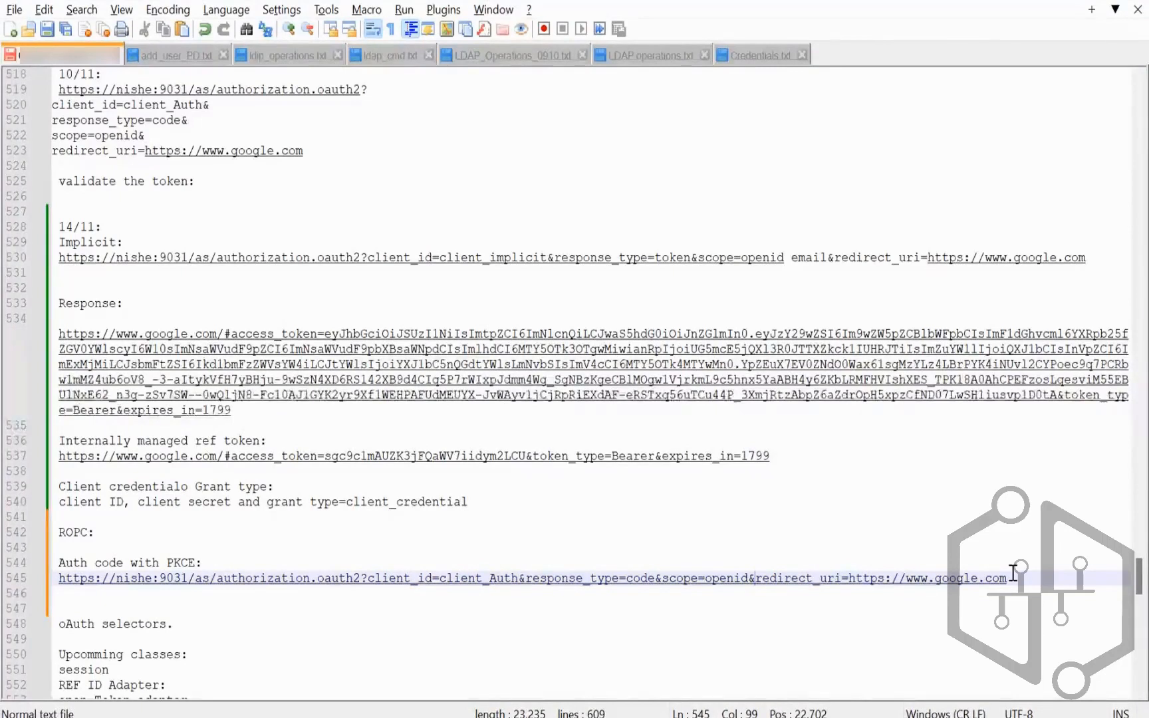
{"action": "left_click", "coordinate": [1013, 573]}
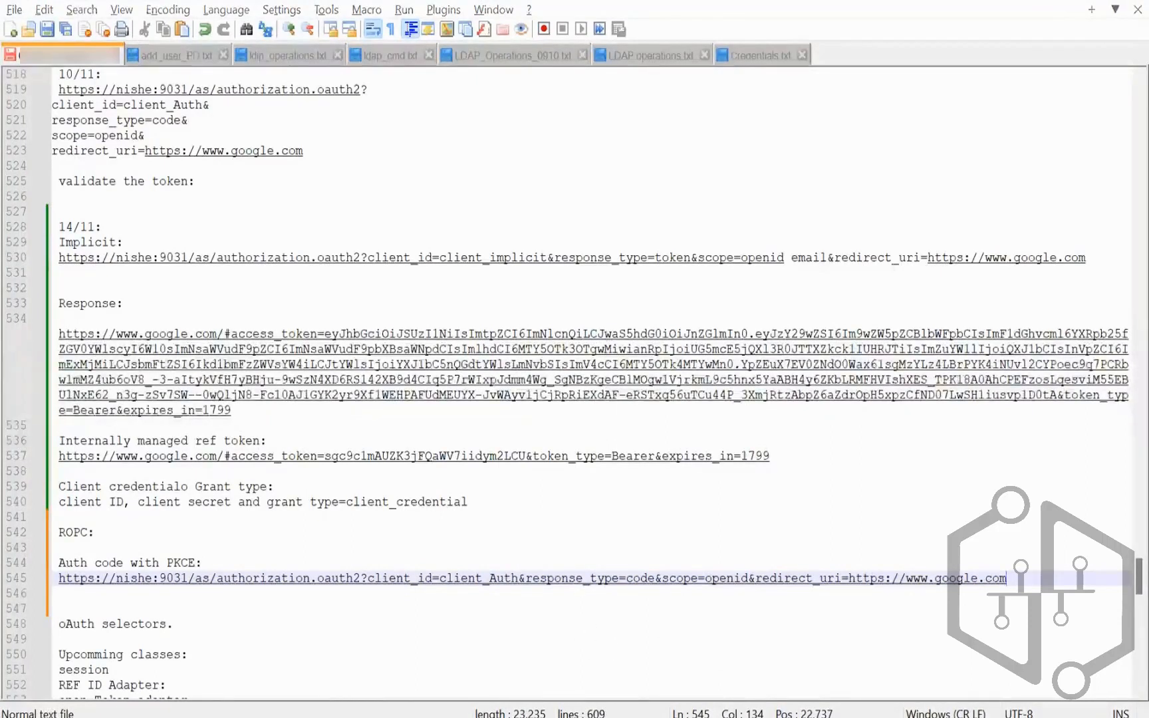
{"action": "key", "text": "alt+Tab"}
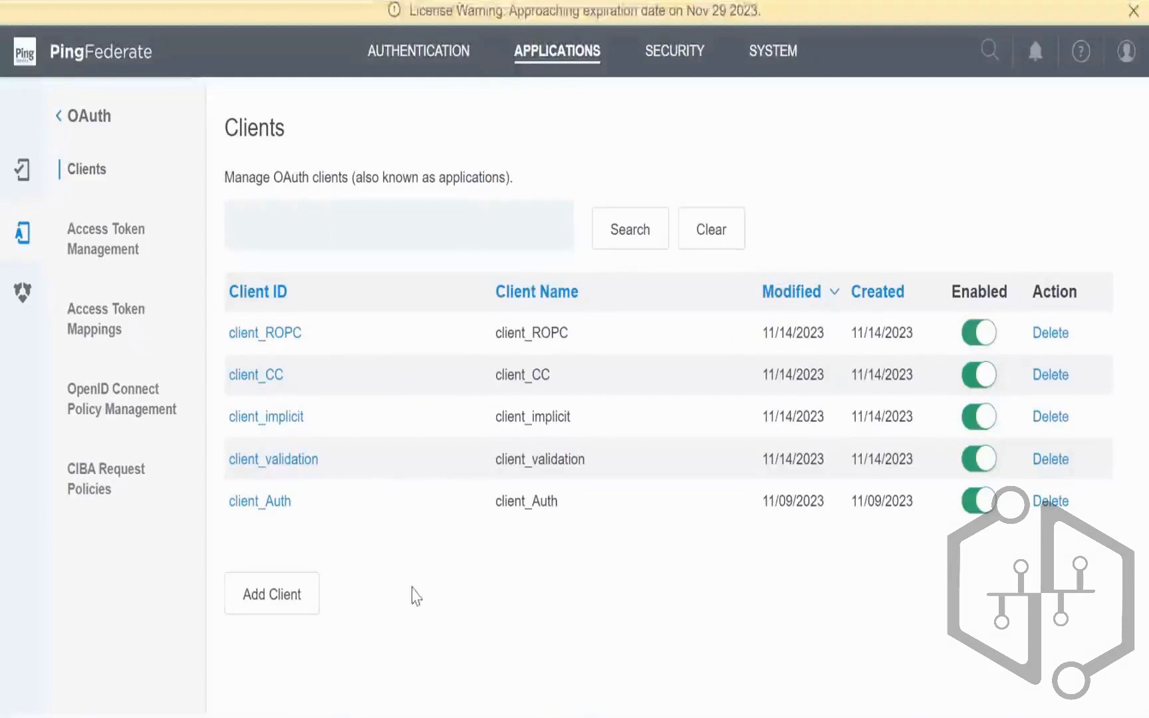
Step: Tick Require Proof Key for Code Exchange (PKCE) on client_Auth and save it
{"action": "left_click", "coordinate": [552, 48]}
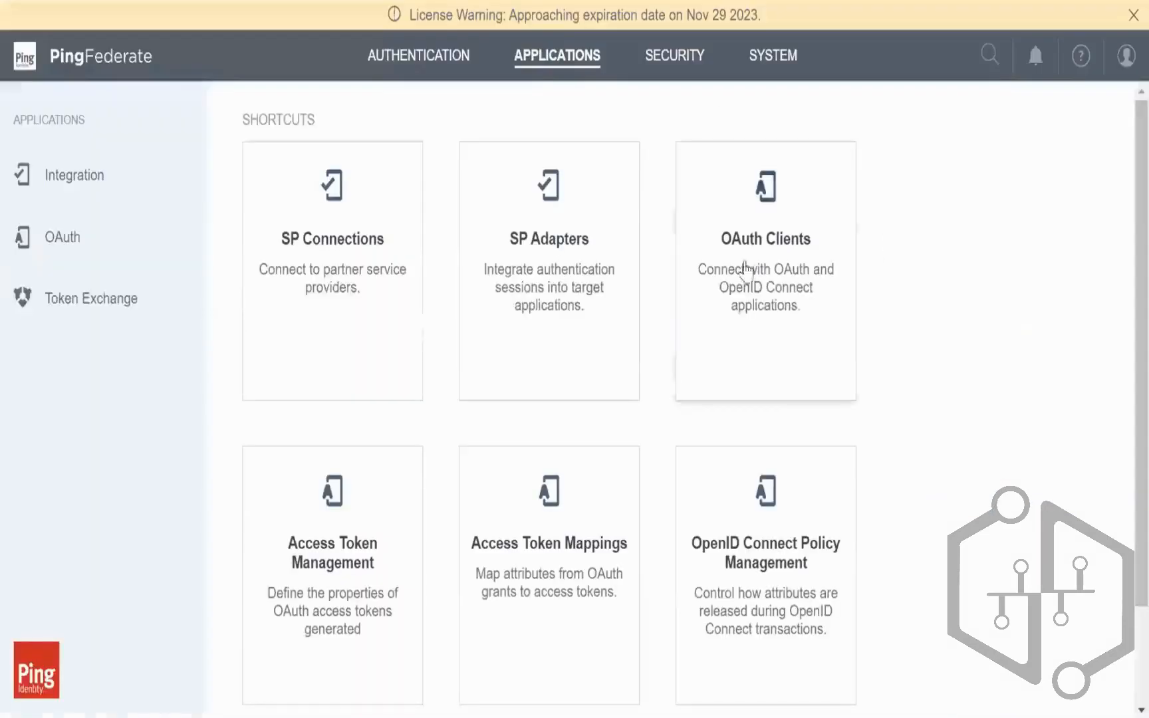
{"action": "left_click", "coordinate": [741, 266]}
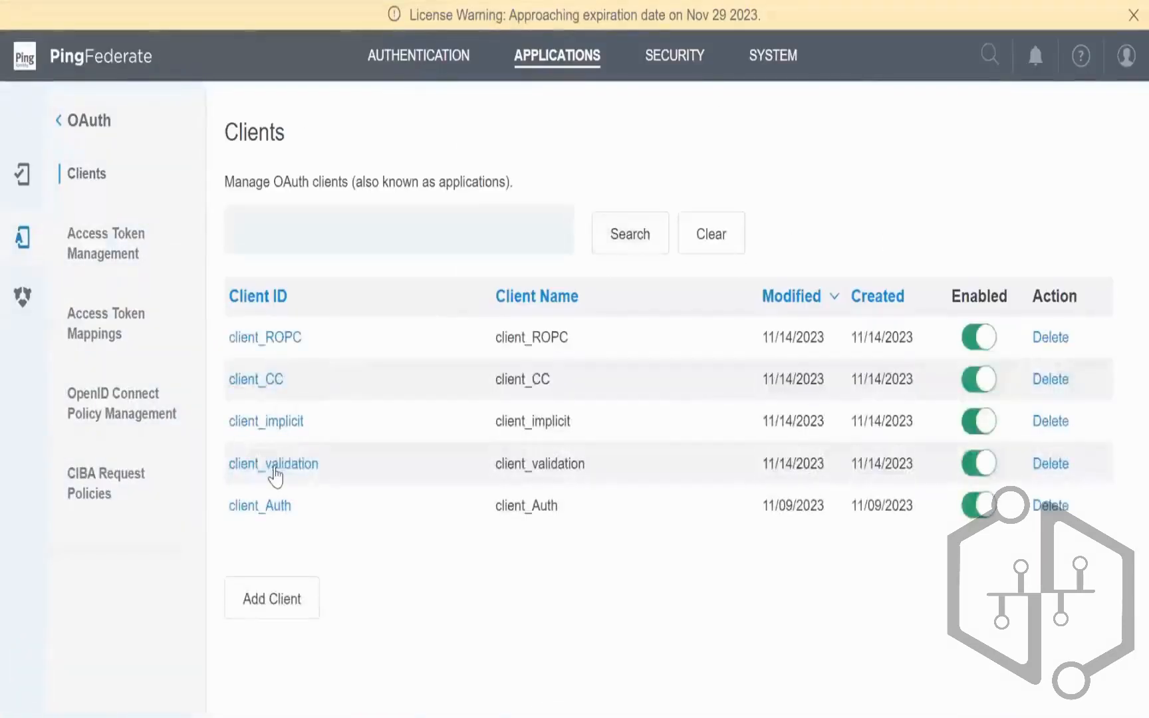
{"action": "left_click", "coordinate": [277, 508]}
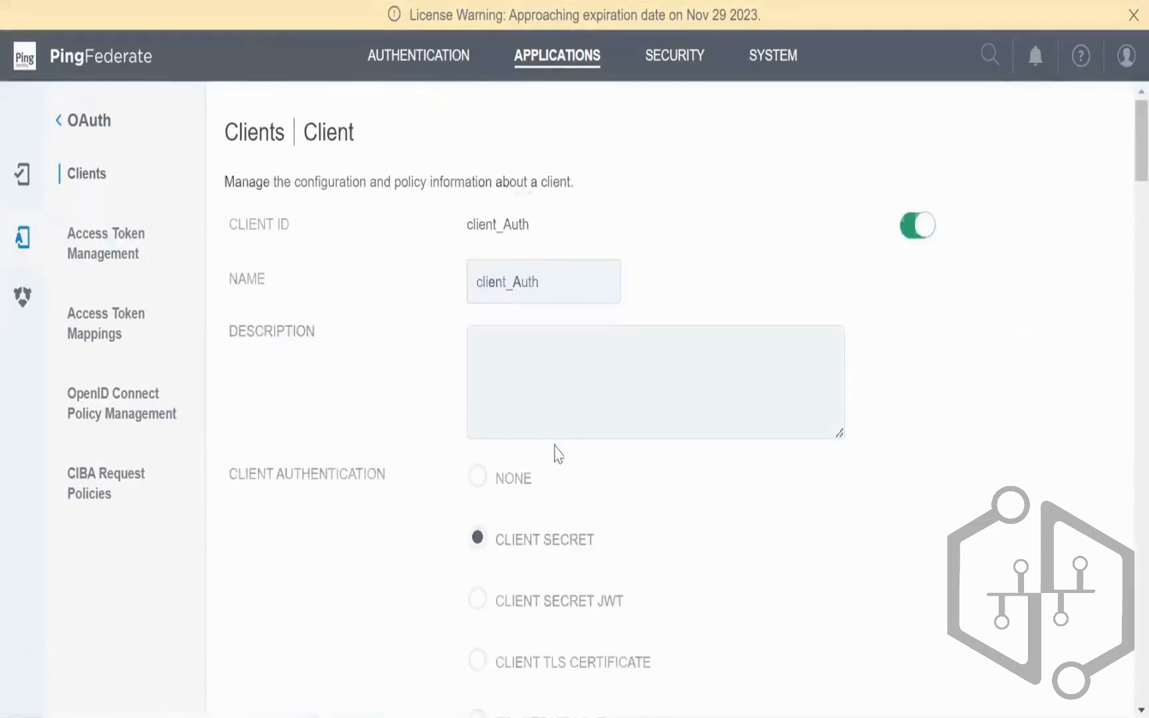
{"action": "scroll", "coordinate": [555, 439], "scroll_direction": "down", "scroll_amount": 5}
{"action": "scroll", "coordinate": [555, 429], "scroll_direction": "down", "scroll_amount": 20}
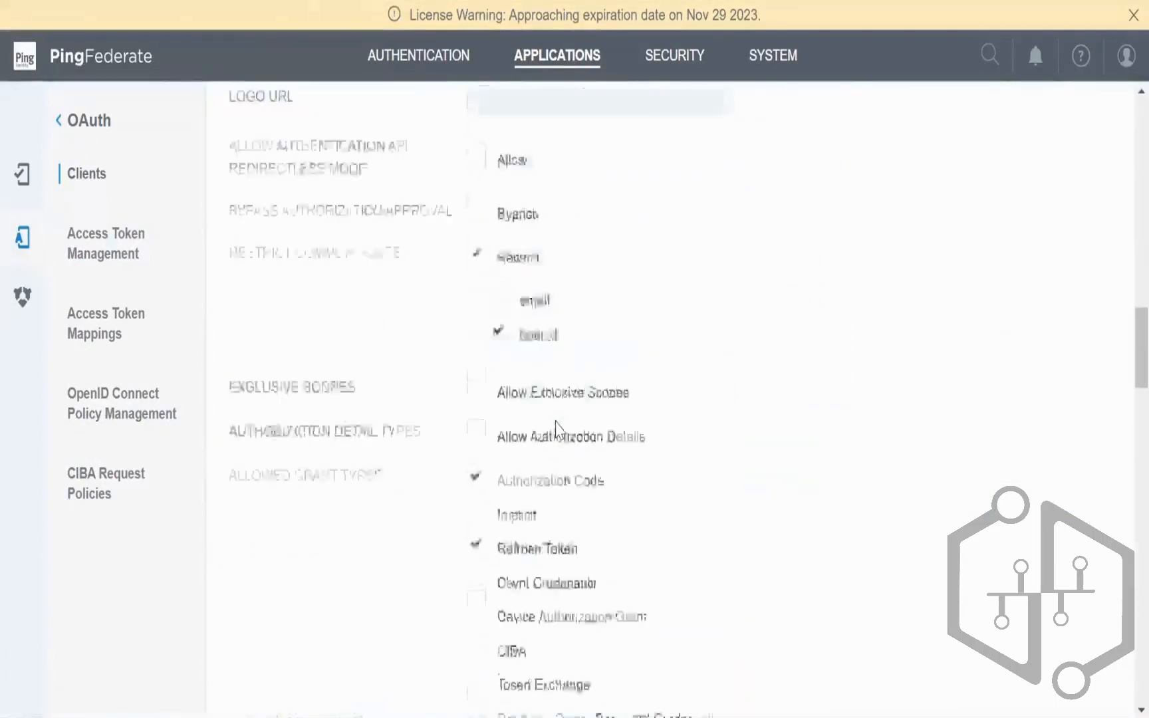
{"action": "scroll", "coordinate": [555, 429], "scroll_direction": "down", "scroll_amount": 5}
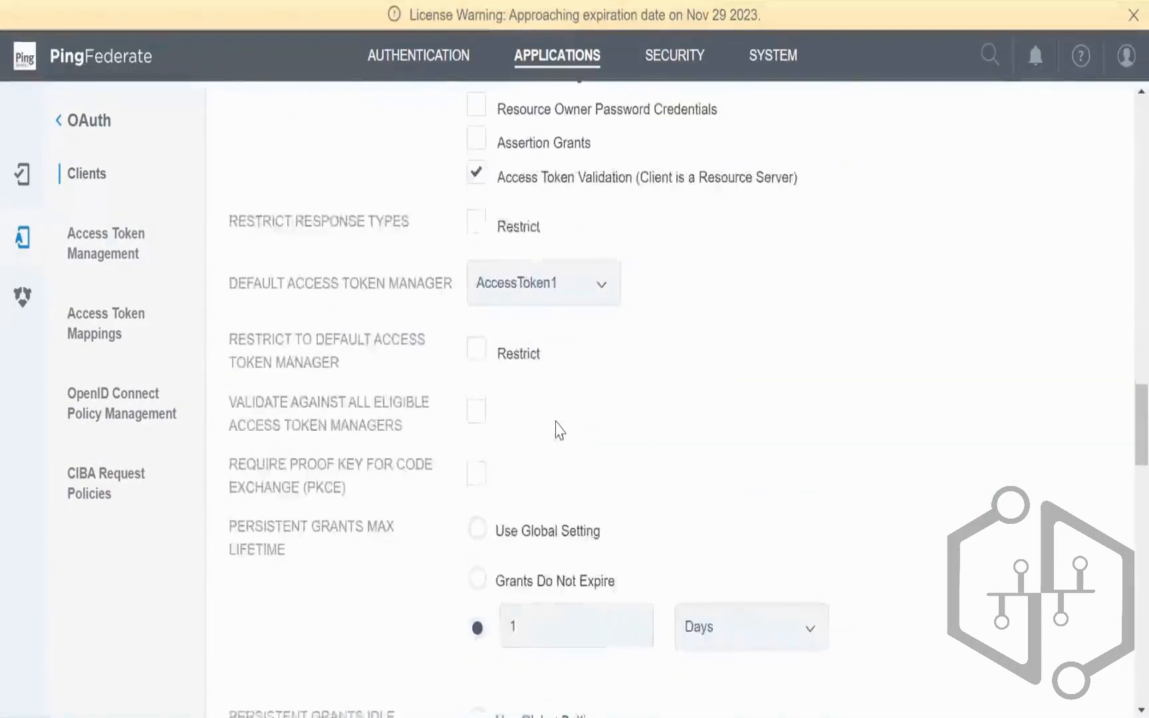
{"action": "left_click", "coordinate": [476, 482]}
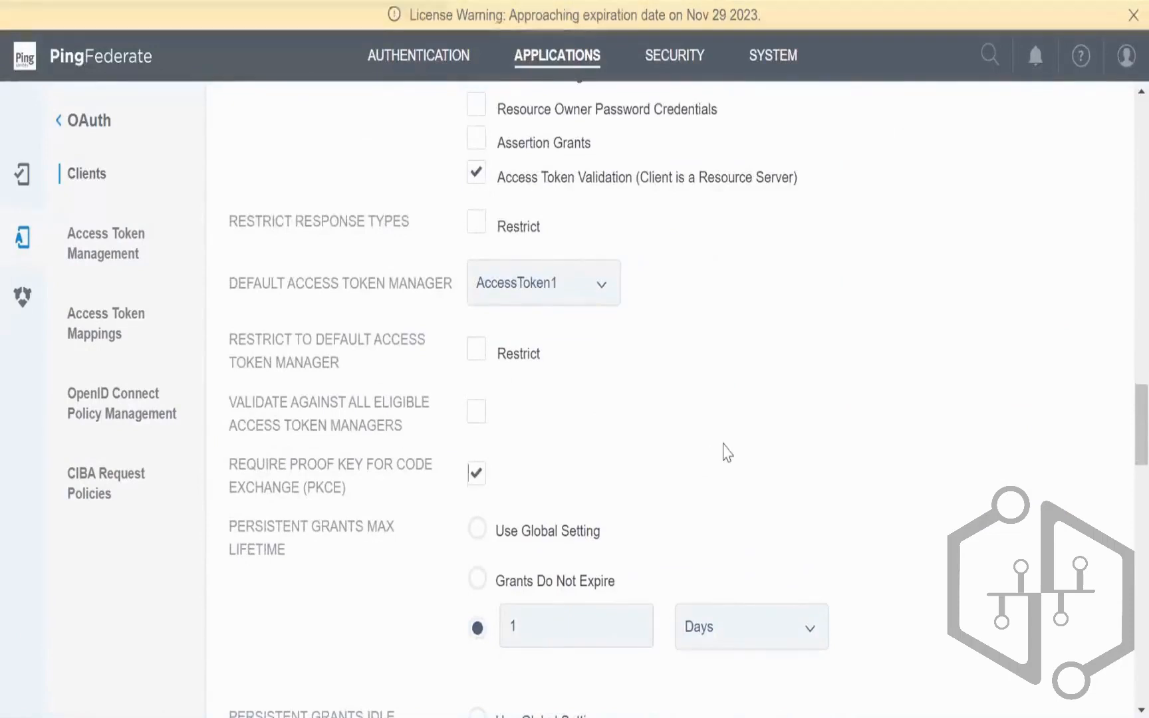
{"action": "scroll", "coordinate": [726, 453], "scroll_direction": "down", "scroll_amount": 15}
{"action": "left_click", "coordinate": [1052, 676]}
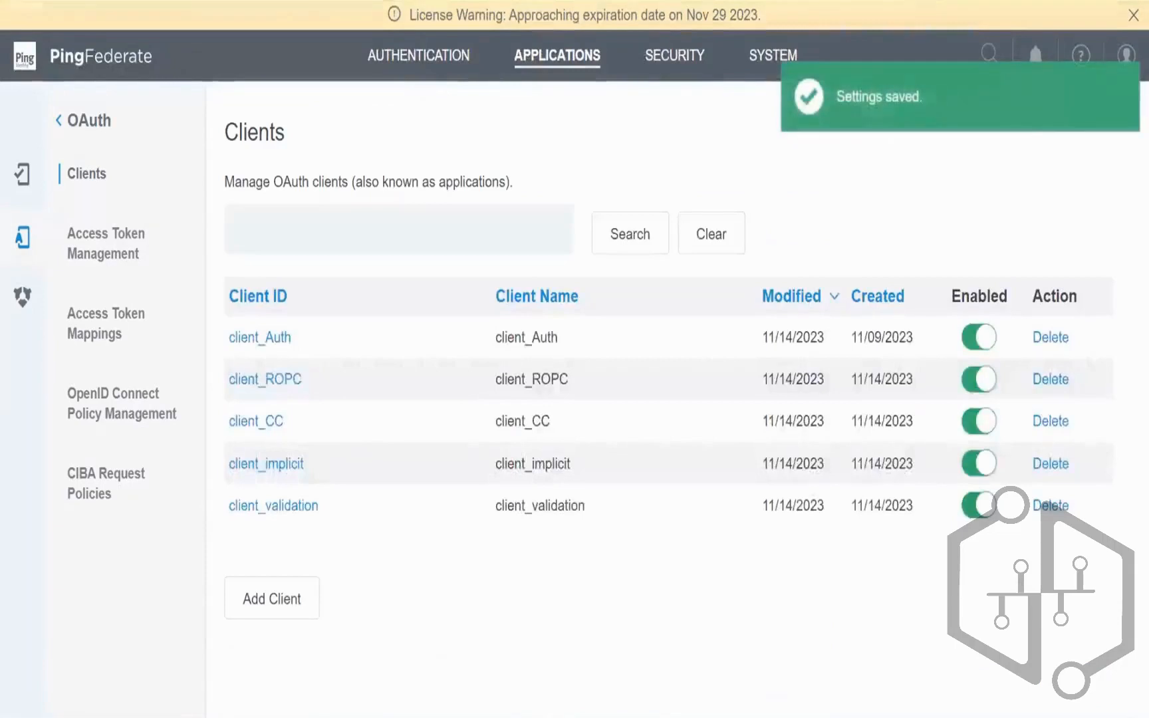
{"action": "key", "text": "alt+Tab"}
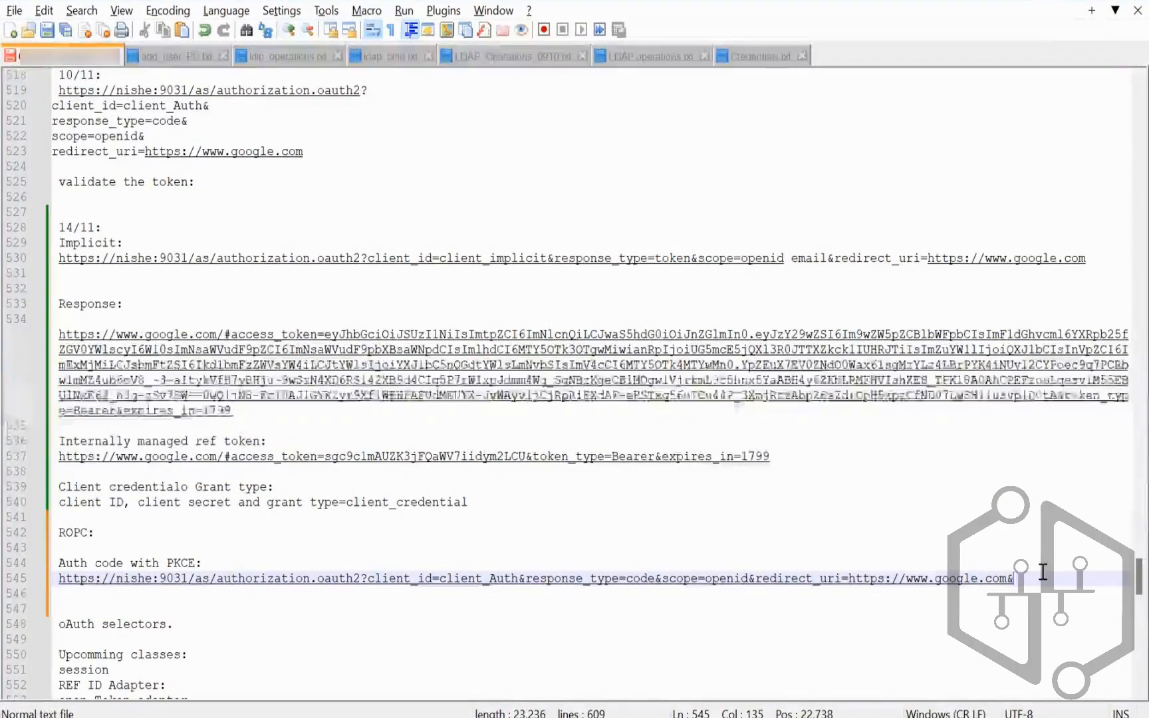
Step: Append '&code_challenge=' to the PKCE authorization URL in the notes
{"action": "type", "text": "&code"}
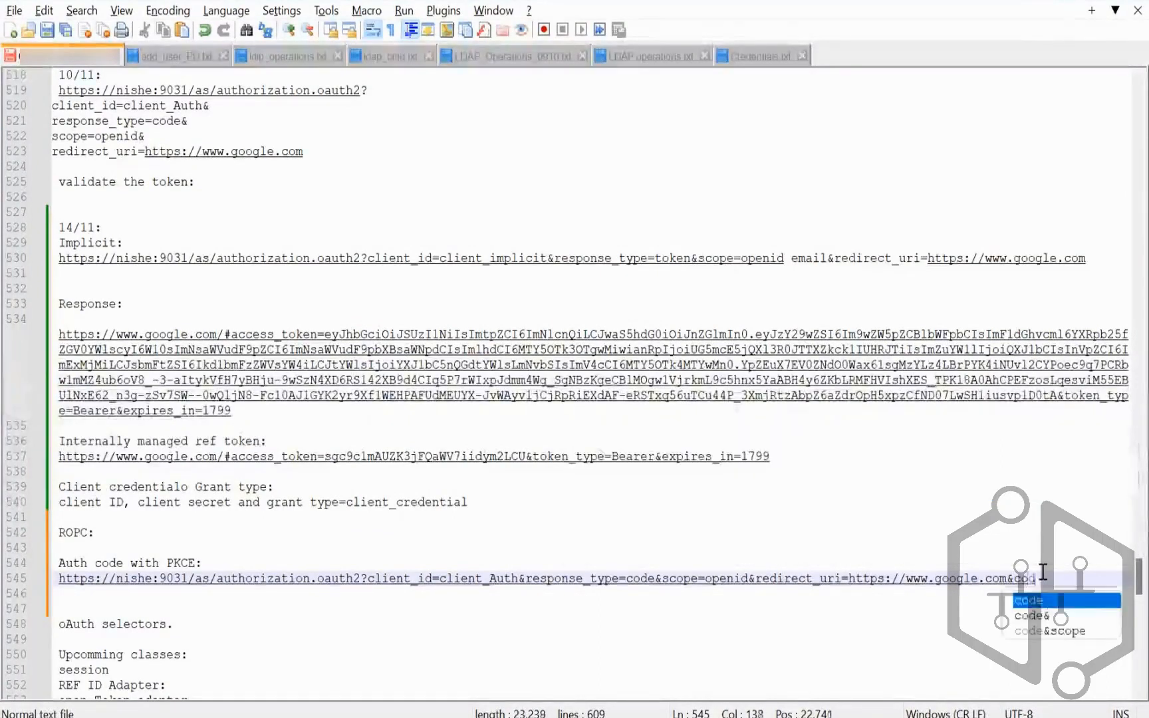
{"action": "type", "text": "_c"}
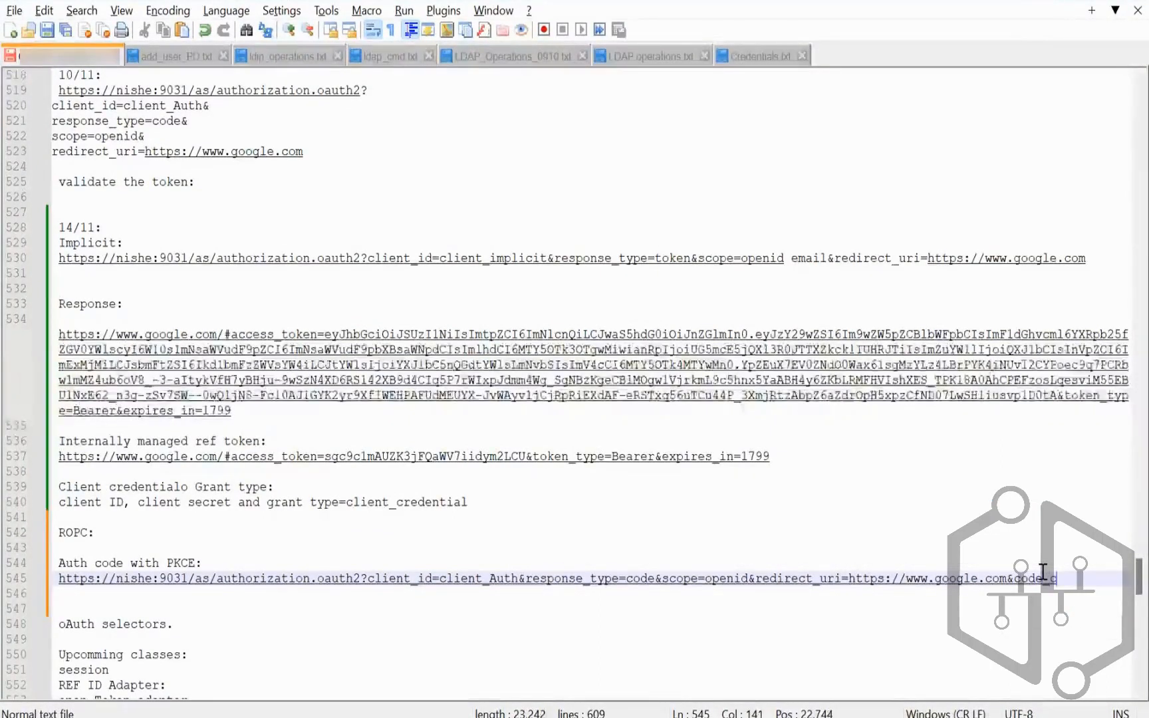
{"action": "type", "text": "hallenge"}
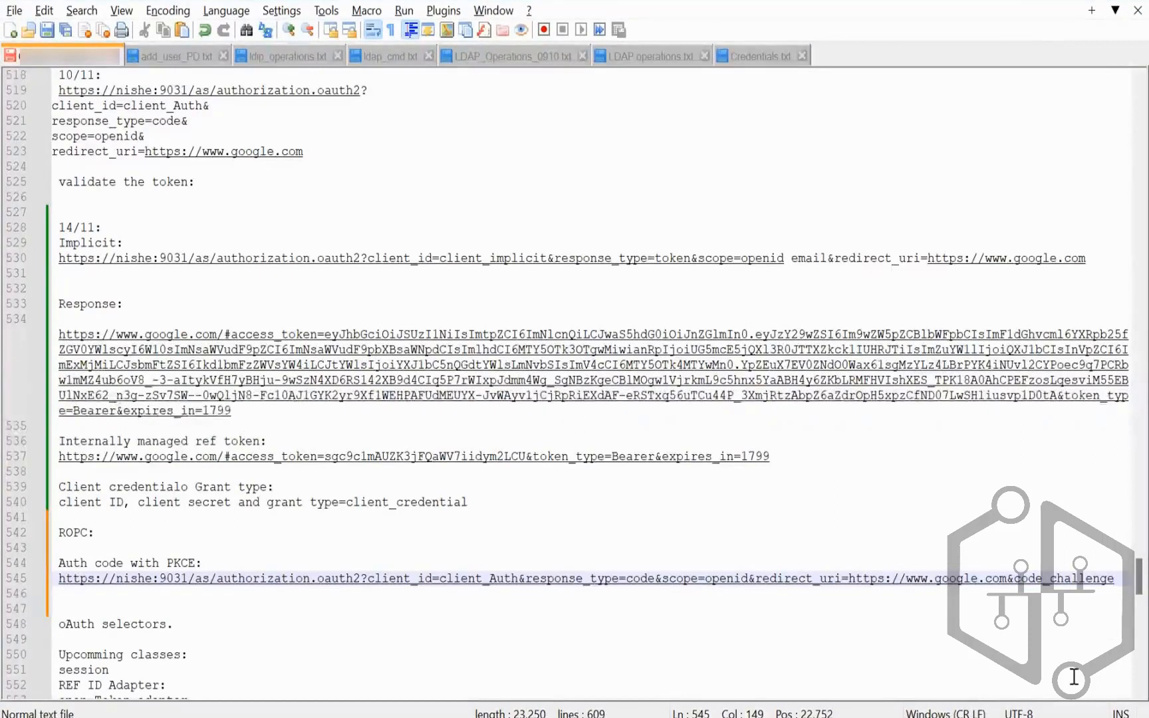
{"action": "type", "text": "="}
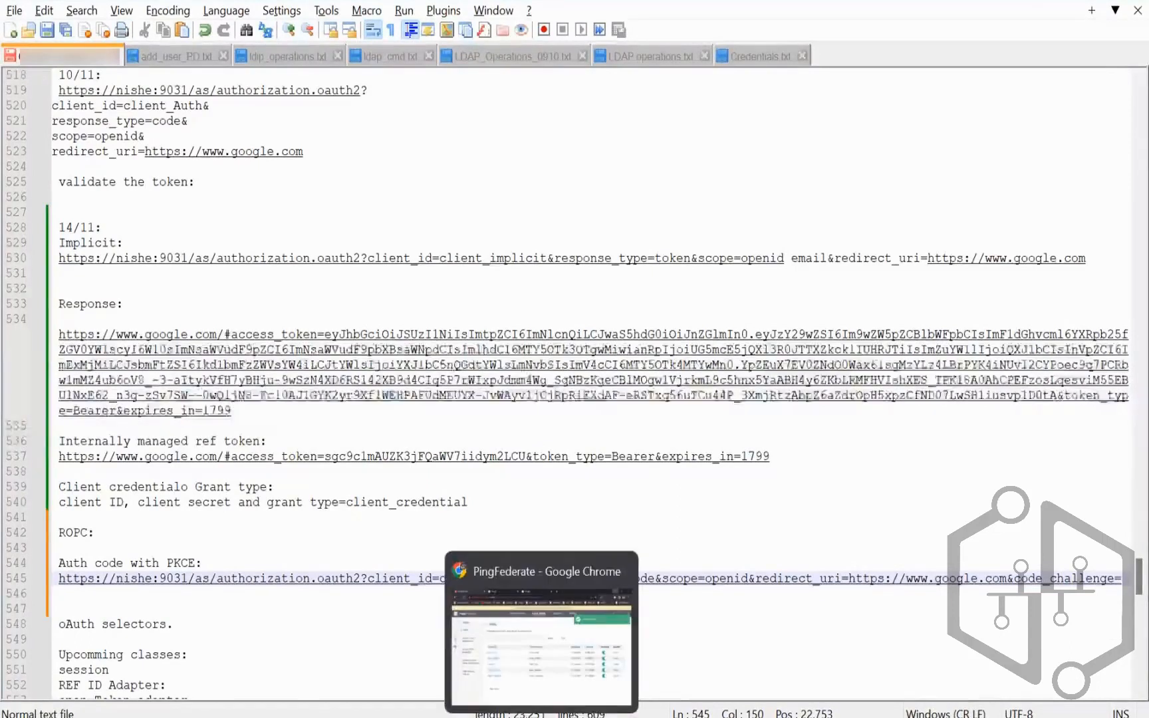
{"action": "key", "text": "alt+Tab"}
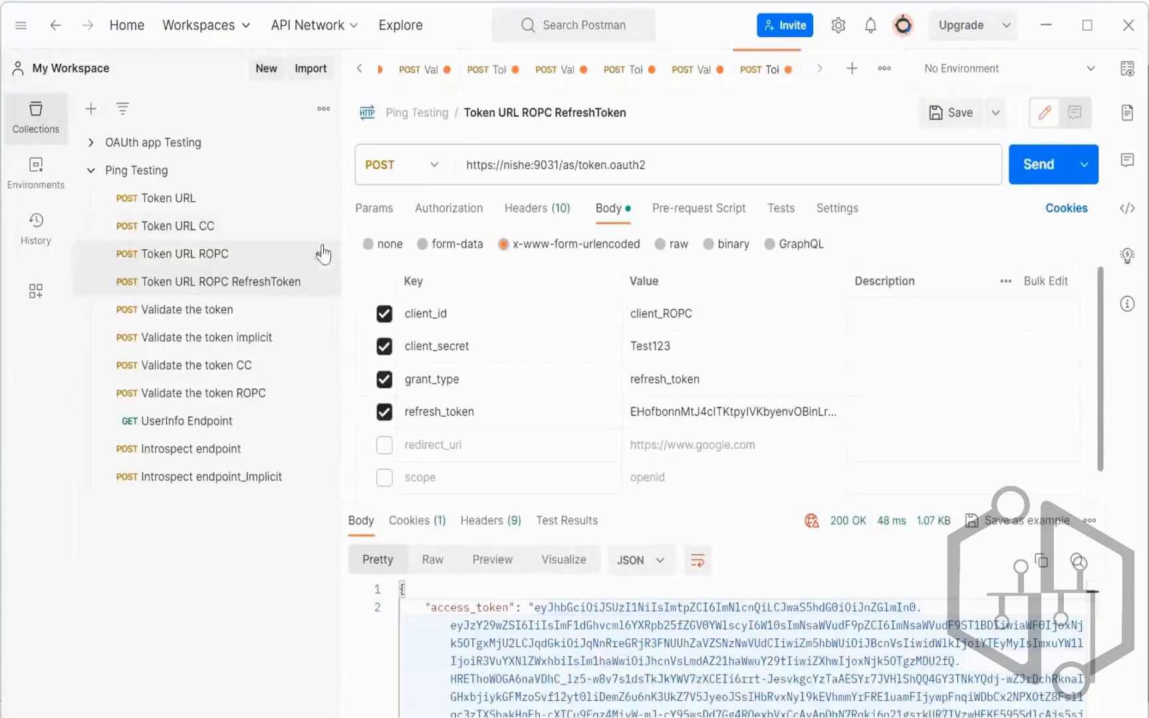
Step: Duplicate the Token URL request and rename the copy AuthCodeWithPKCE
{"action": "left_click", "coordinate": [322, 198]}
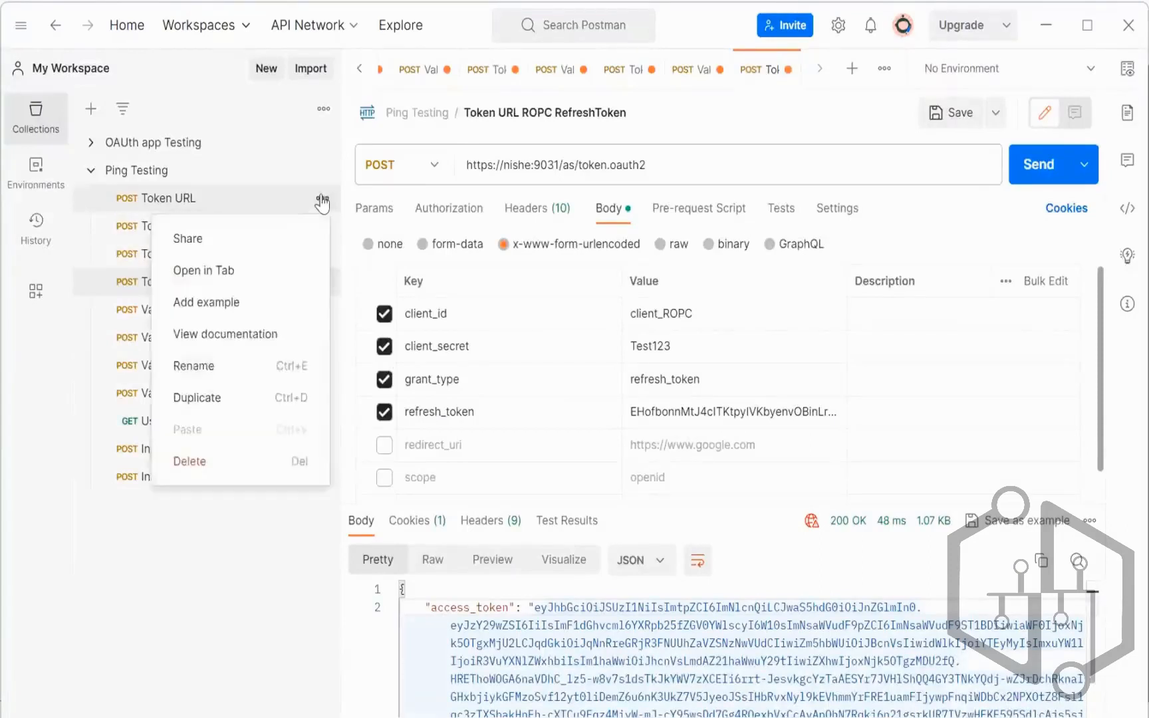
{"action": "left_click", "coordinate": [225, 398]}
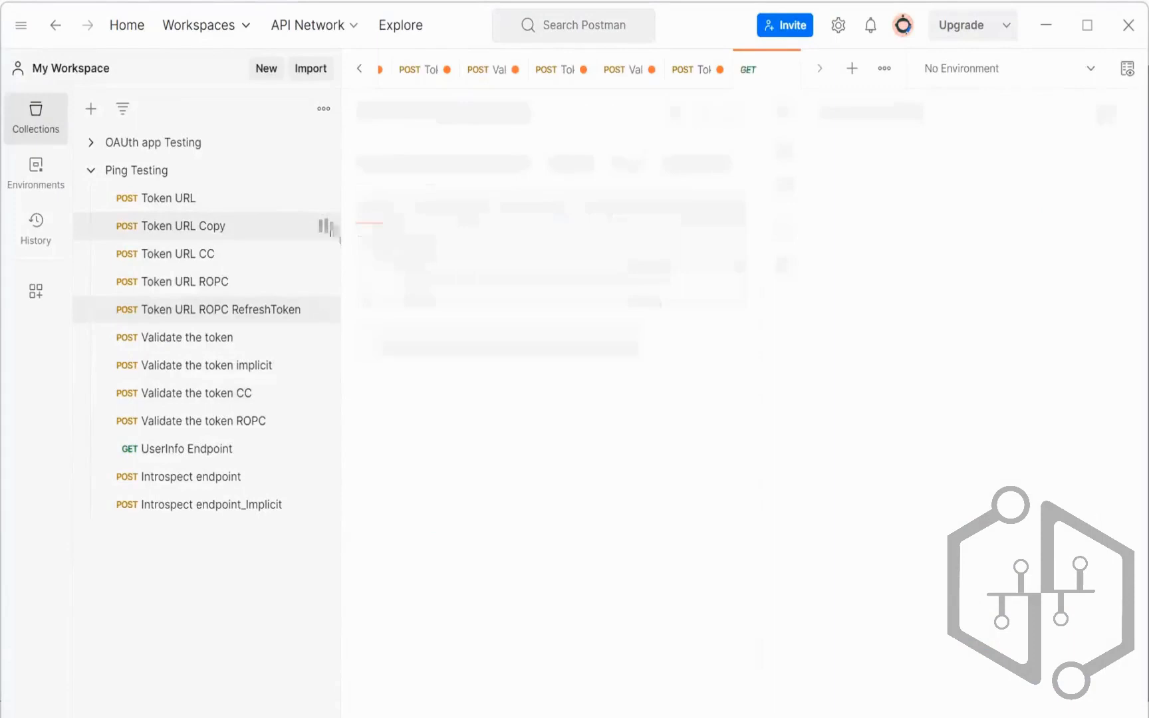
{"action": "left_click", "coordinate": [322, 226]}
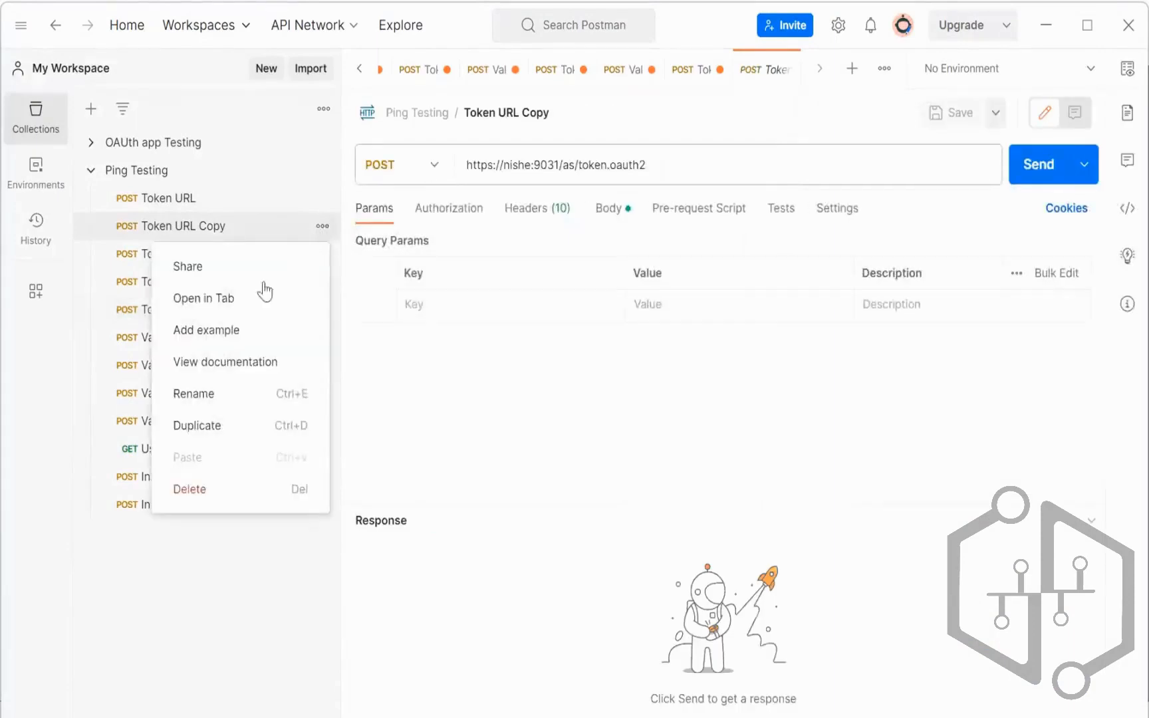
{"action": "left_click", "coordinate": [219, 395]}
{"action": "type", "text": "AUth"}
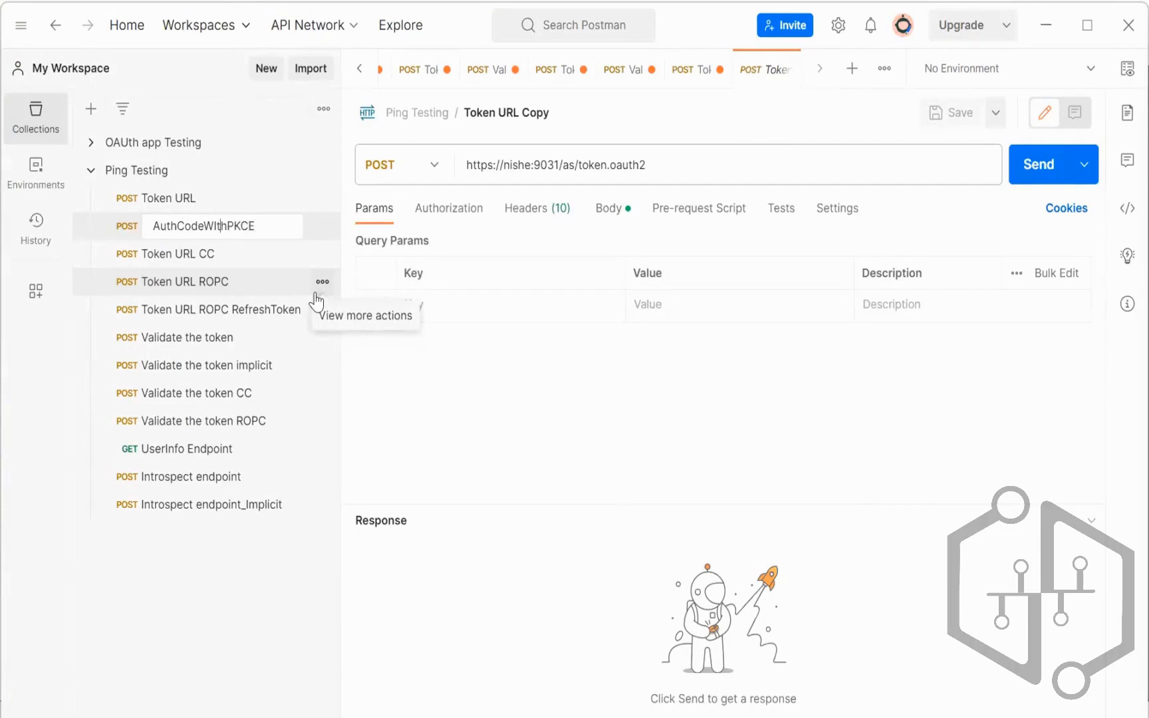
{"action": "type", "text": "i"}
{"action": "key", "text": "BackSpace"}
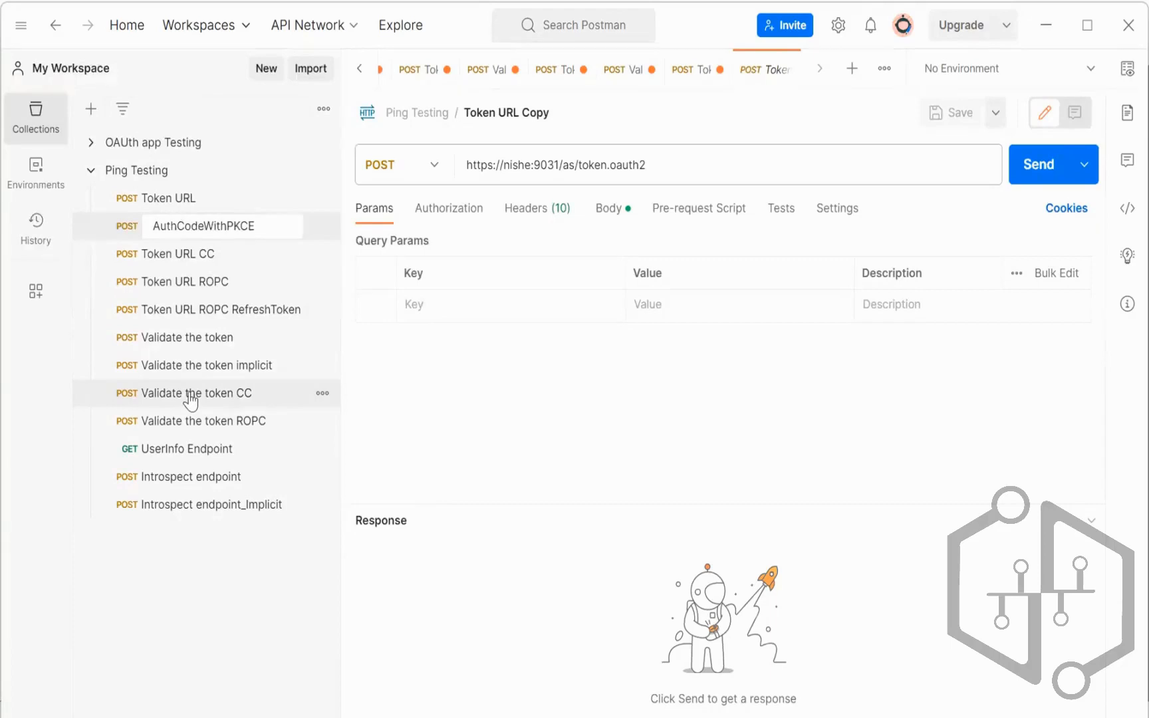
{"action": "key", "text": "Return"}
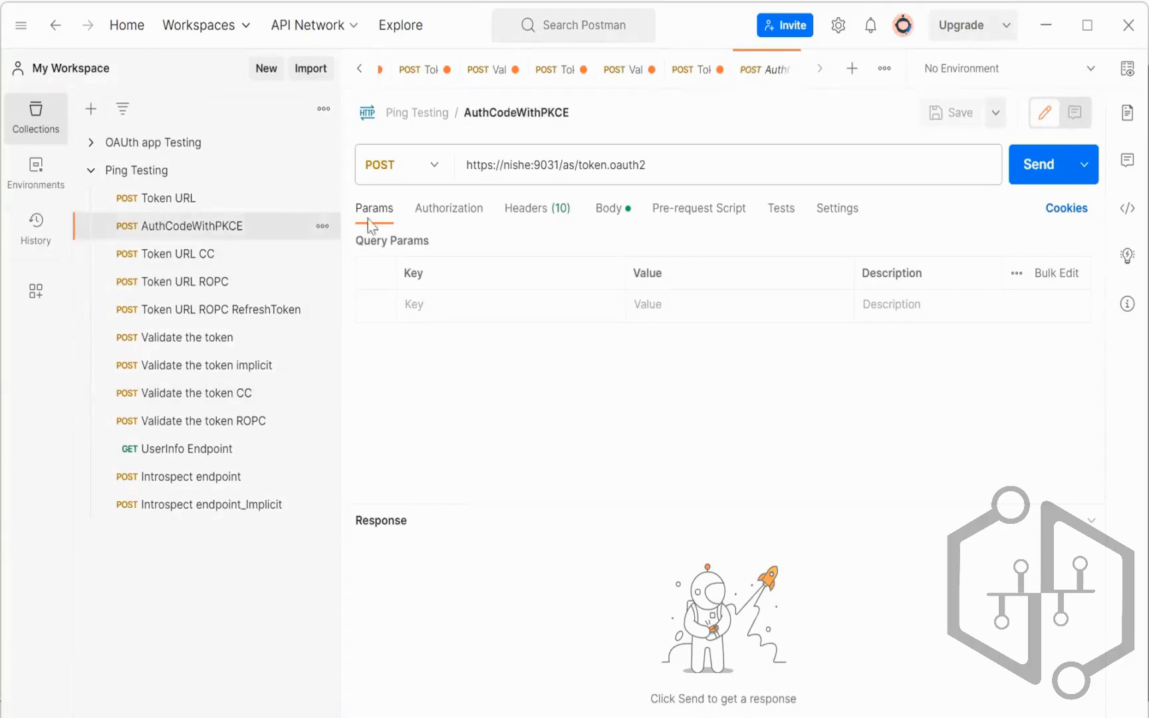
Step: Add a code_verifier key to the AuthCodeWithPKCE request body
{"action": "left_click", "coordinate": [606, 208]}
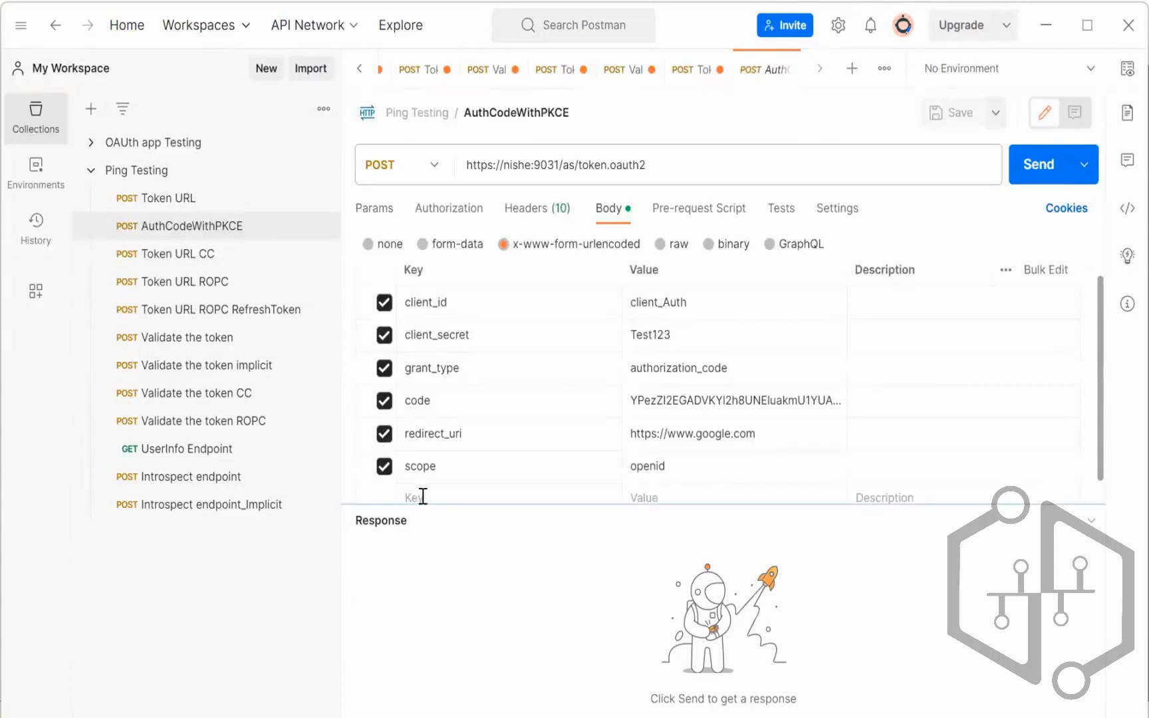
{"action": "double_click", "coordinate": [444, 503]}
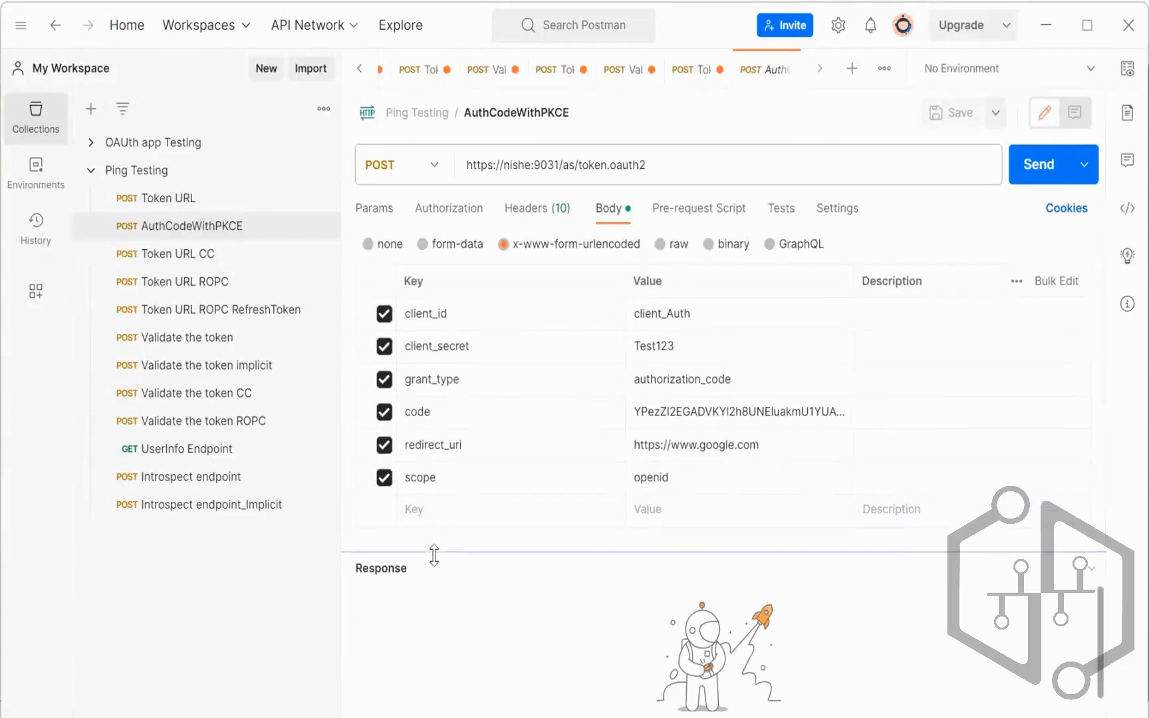
{"action": "left_click", "coordinate": [434, 510]}
{"action": "type", "text": "code"}
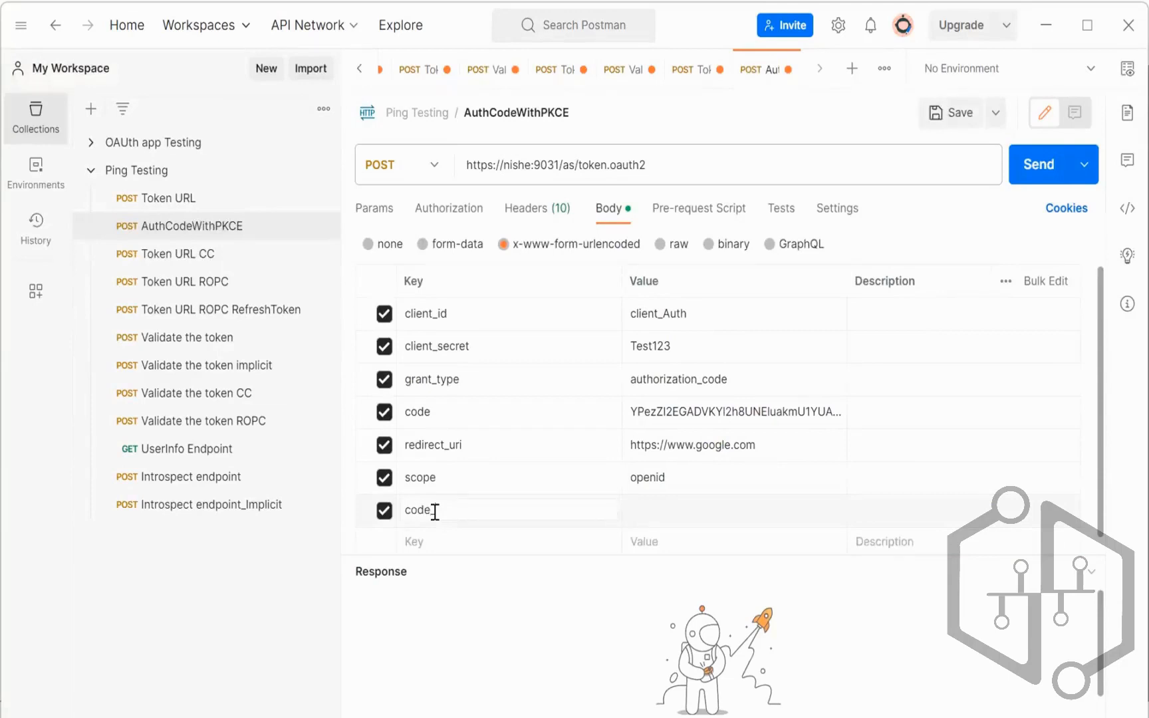
{"action": "type", "text": "_verifier"}
{"action": "key", "text": "Tab"}
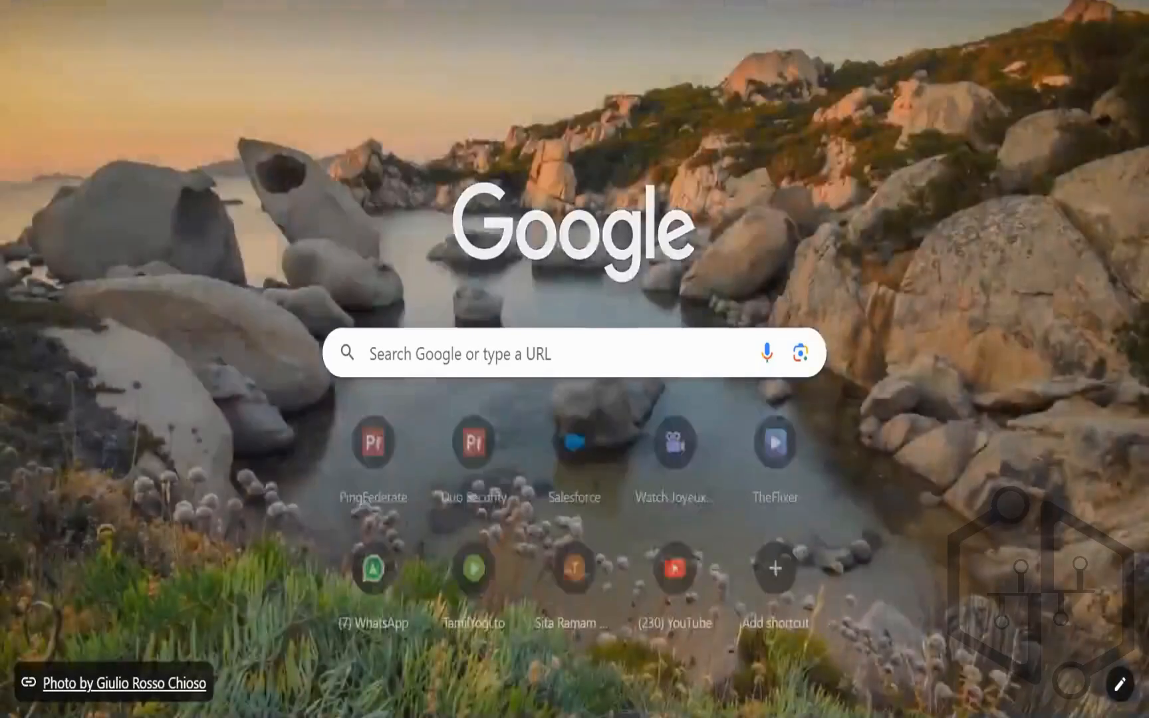
Step: Search Google for a PKCE code generator and open Ping Identity's PKCE Code Generator
{"action": "type", "text": "pro"}
{"action": "key", "text": "BackSpace"}
{"action": "key", "text": "BackSpace"}
{"action": "type", "text": "kce code"}
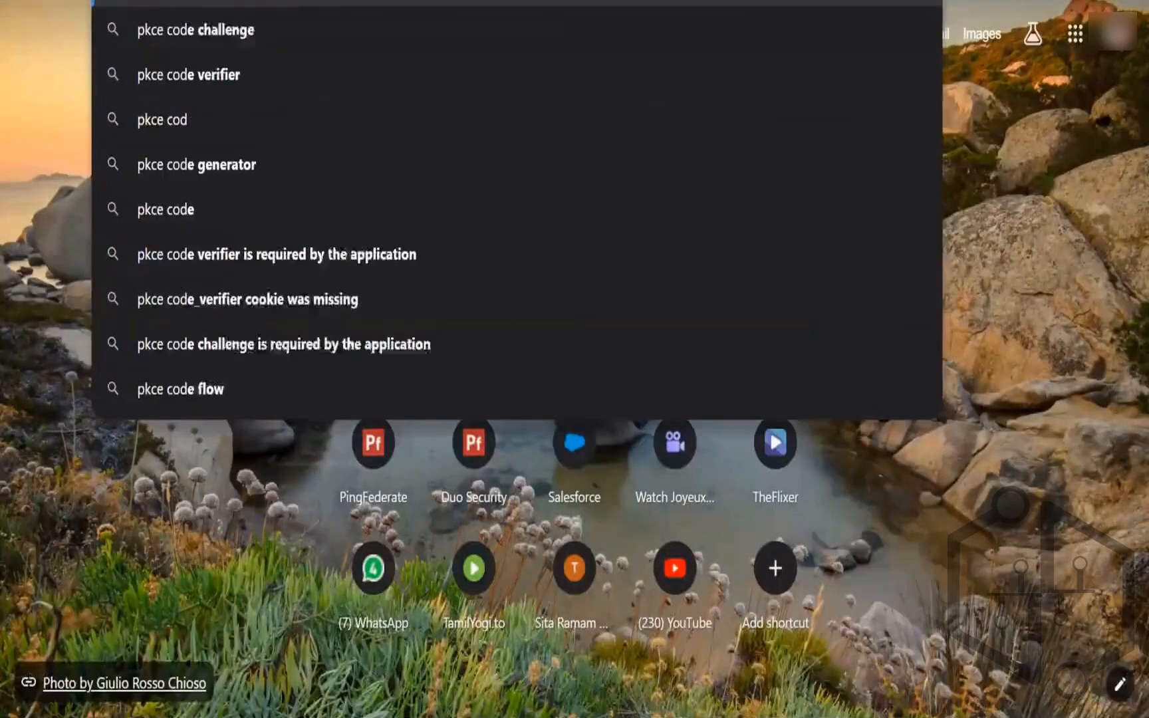
{"action": "key", "text": "Return"}
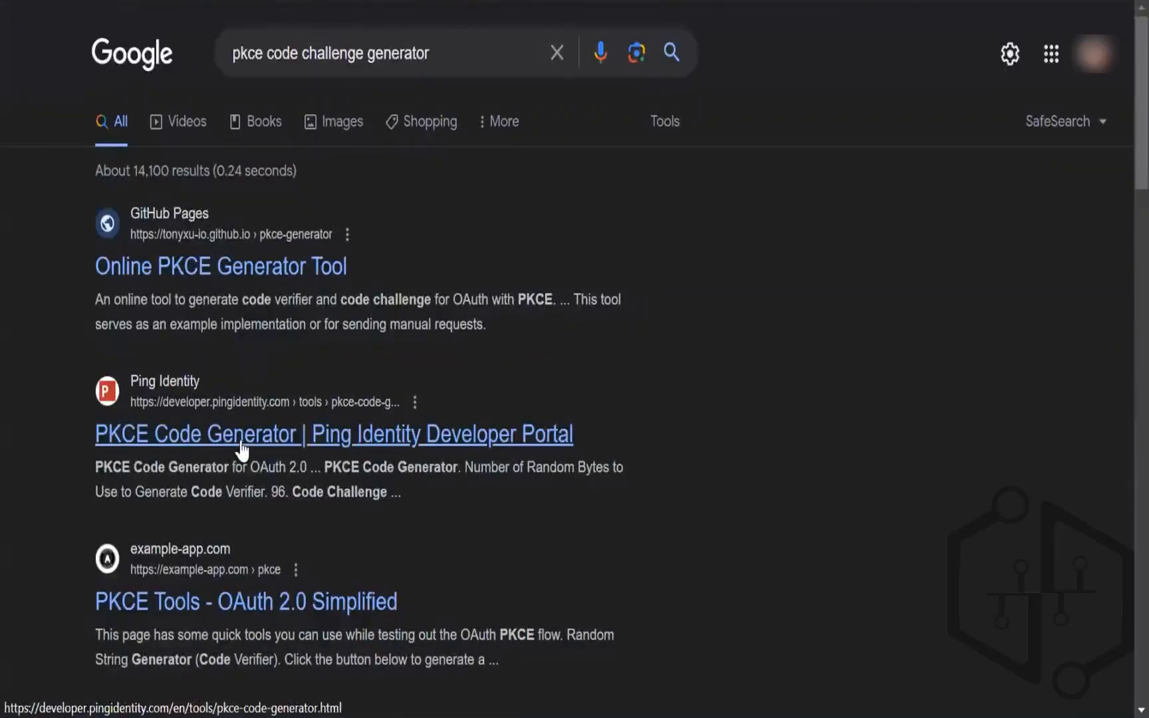
{"action": "left_click", "coordinate": [241, 449]}
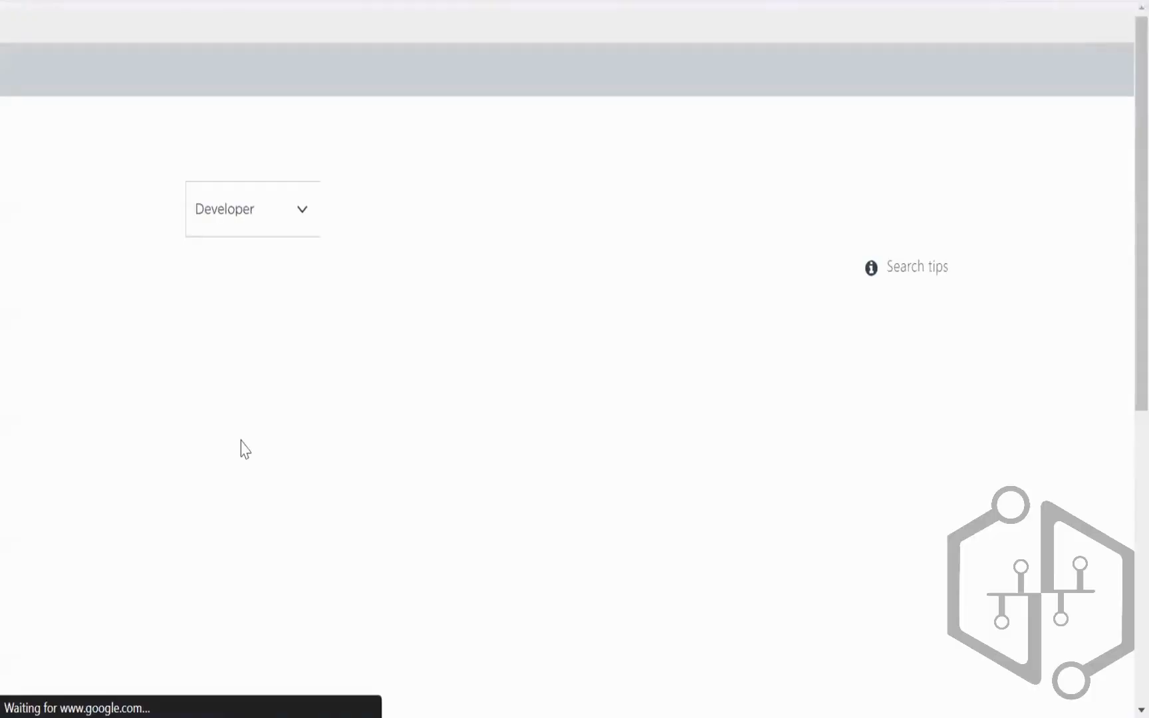
Step: Generate a new Plain-method code verifier and challenge, then select the Code-Verifier
{"action": "scroll", "coordinate": [240, 443], "scroll_direction": "down", "scroll_amount": 8}
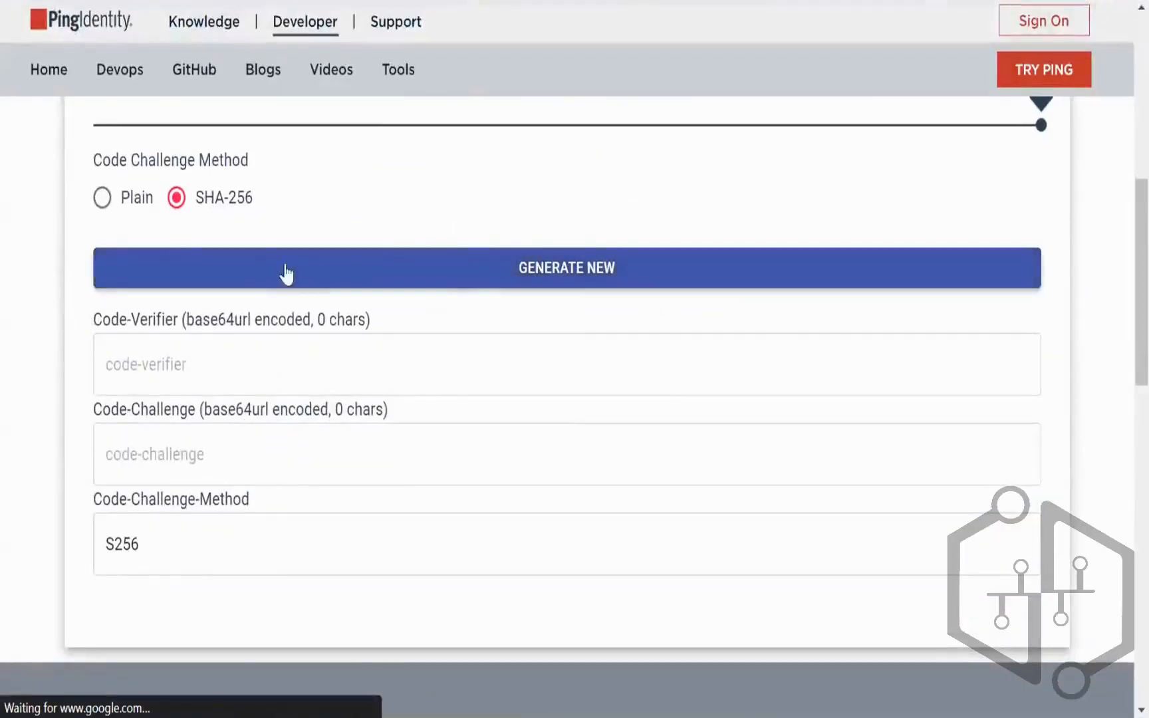
{"action": "left_click", "coordinate": [100, 196]}
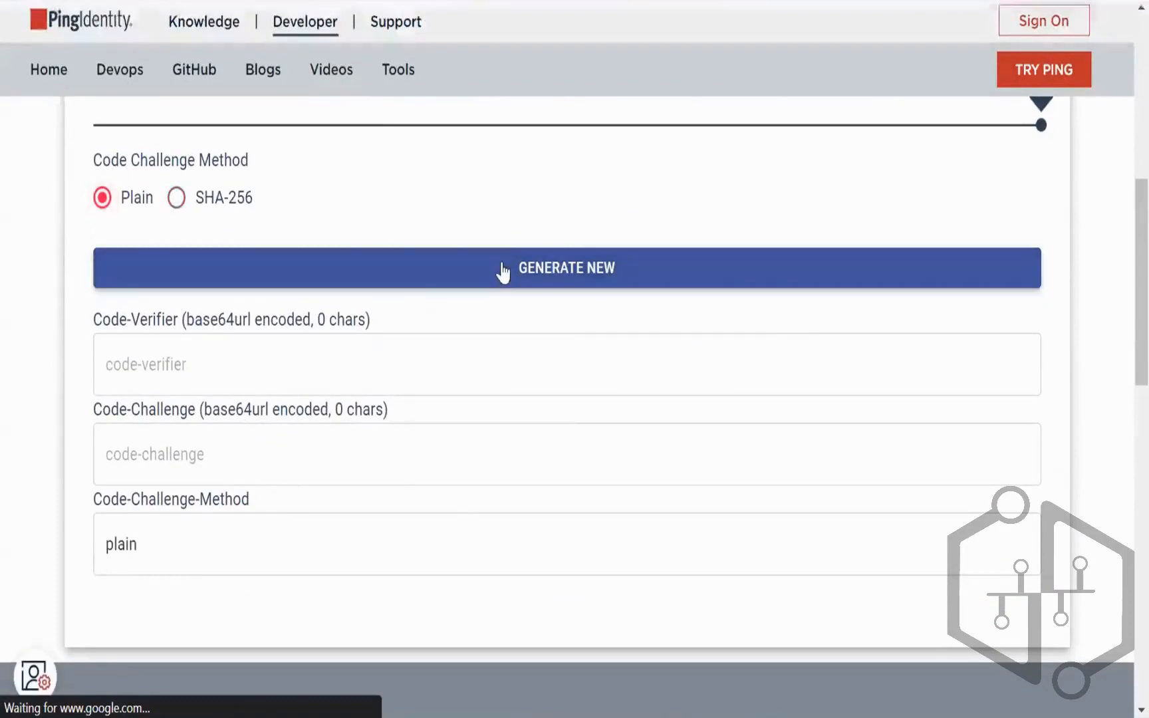
{"action": "left_click", "coordinate": [534, 272]}
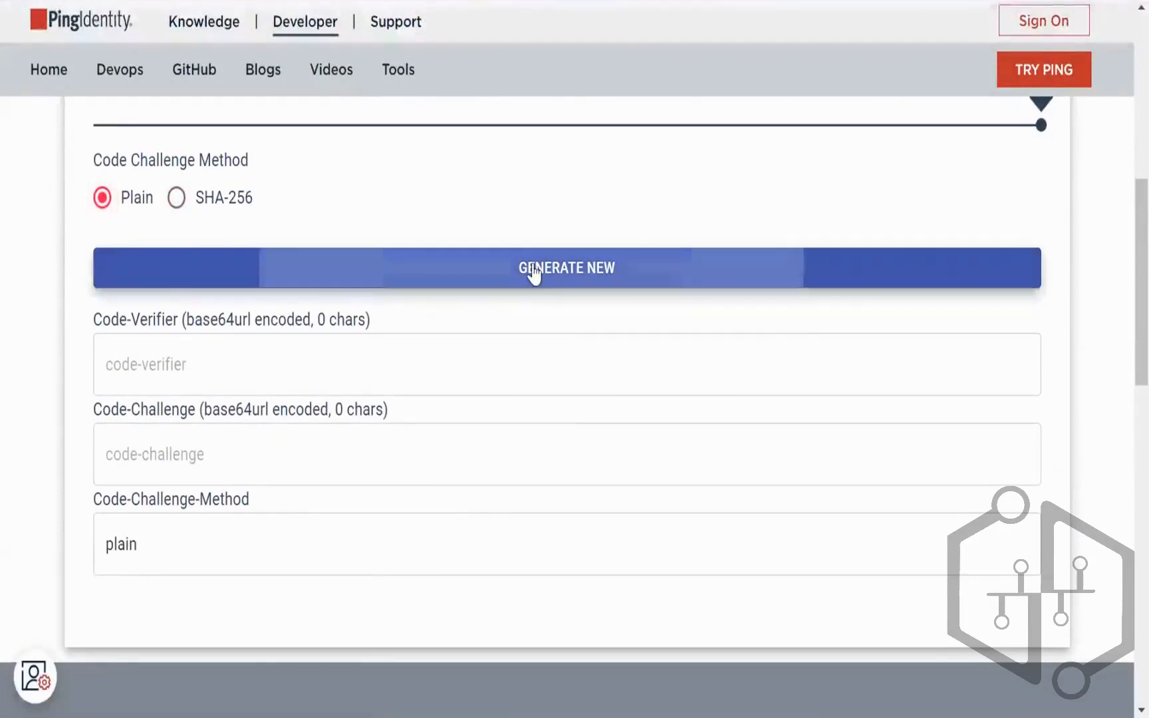
{"action": "left_click", "coordinate": [386, 368]}
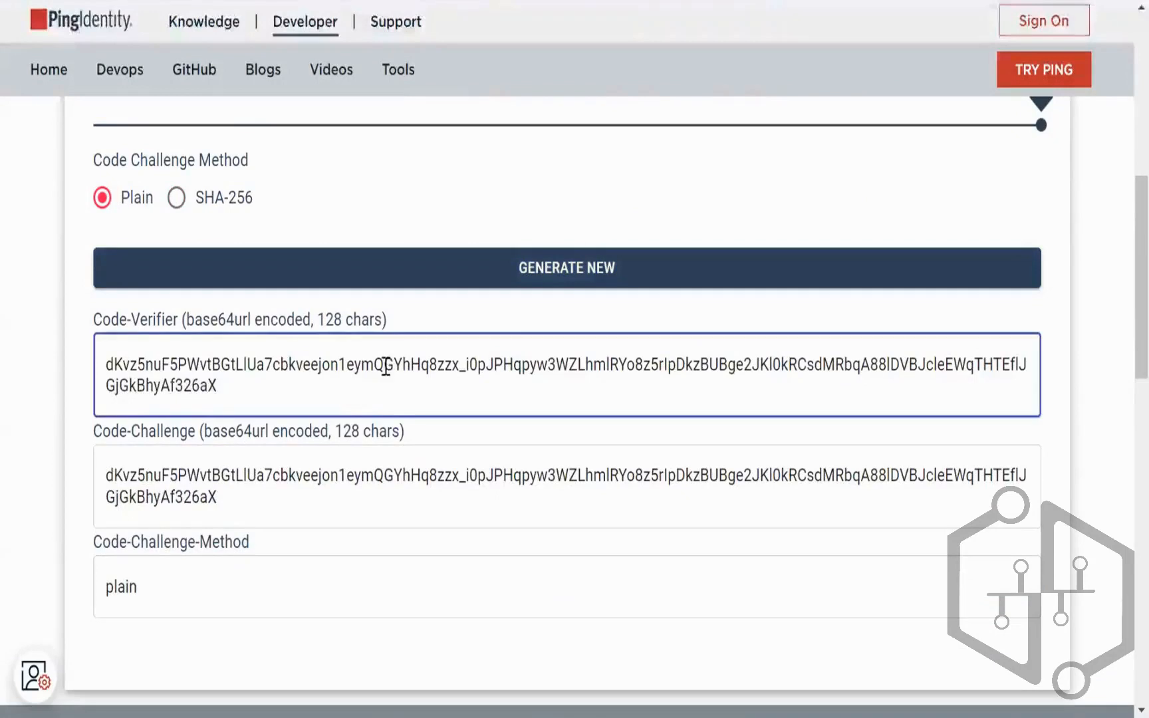
{"action": "key", "text": "ctrl+a"}
Step: Paste the generated PKCE code verifier into Postman's code_verifier value
{"action": "key", "text": "alt+Tab"}
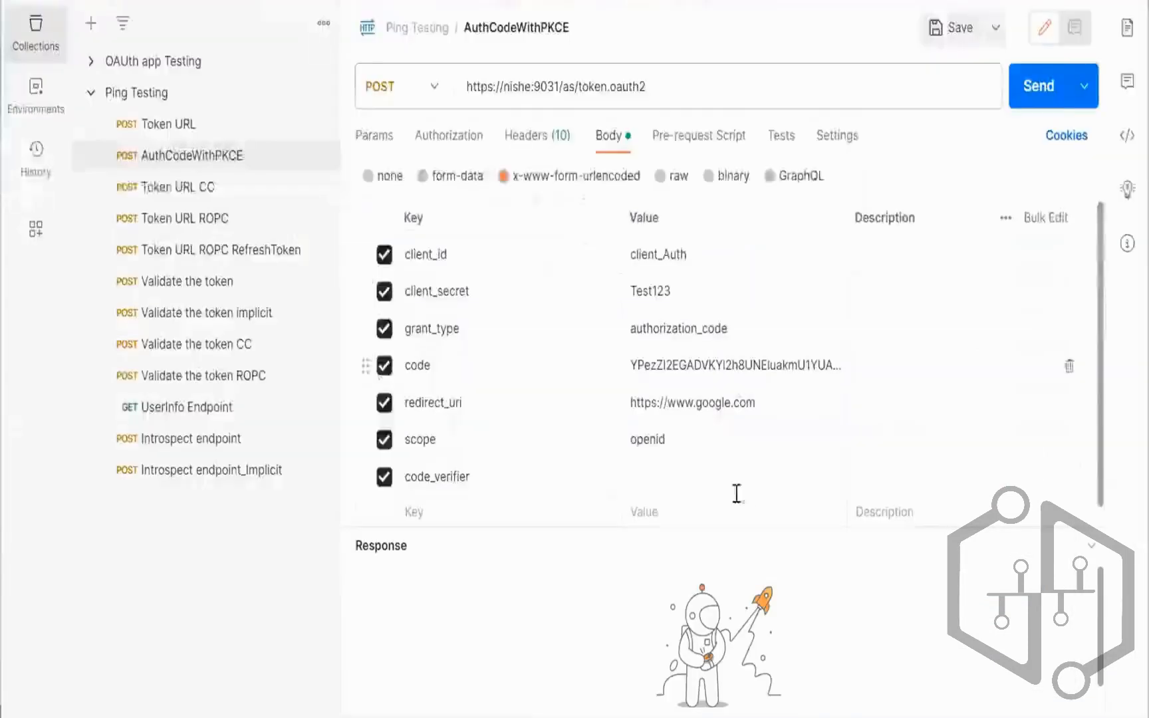
{"action": "left_click", "coordinate": [725, 470]}
{"action": "type", "text": "dKvz5nuF5PTvtBGtLlUa7cbkveejon1eymQGYhHq8zZx_i0pJPHqpyw3WZLhmlRYo8z5rlpDkzBUBge2JKl0kRCsdMRbqA88lDVBJcleFWqTHTFfLIGiGkBhvAf326aX"}
Step: Copy the generated Code-Challenge and select the full PKCE authorization URL on line 545
{"action": "key", "text": "alt+Tab"}
{"action": "left_click", "coordinate": [333, 486]}
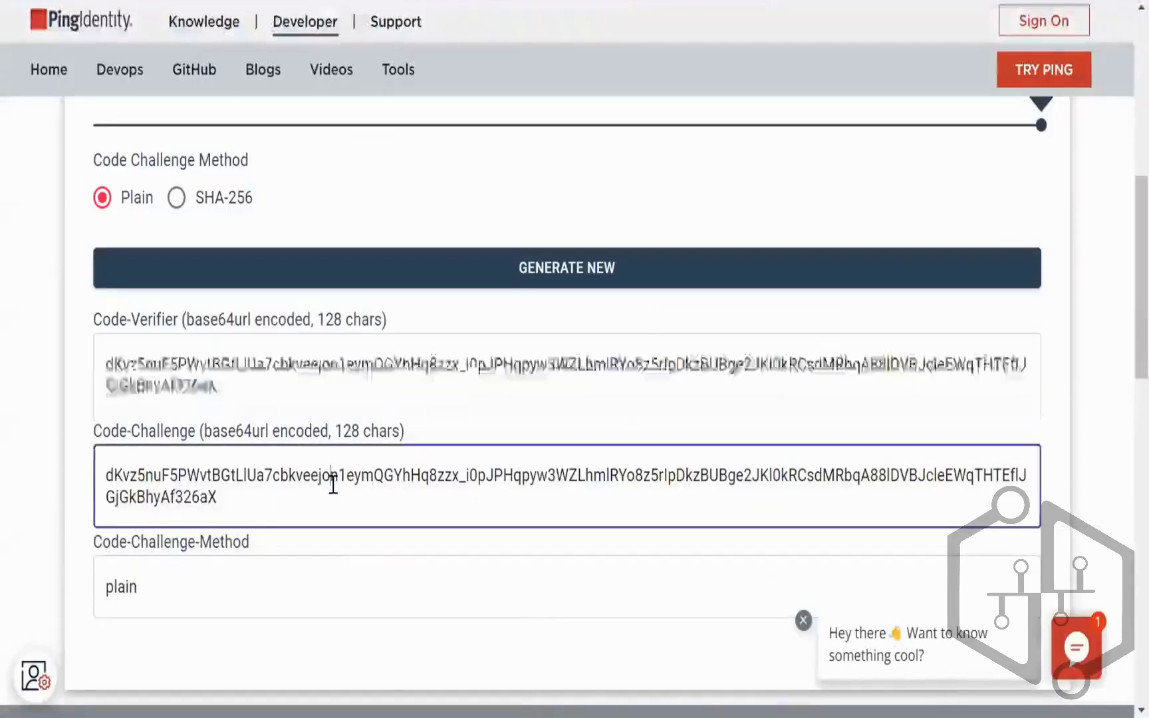
{"action": "key", "text": "ctrl+a"}
{"action": "key", "text": "alt+Tab"}
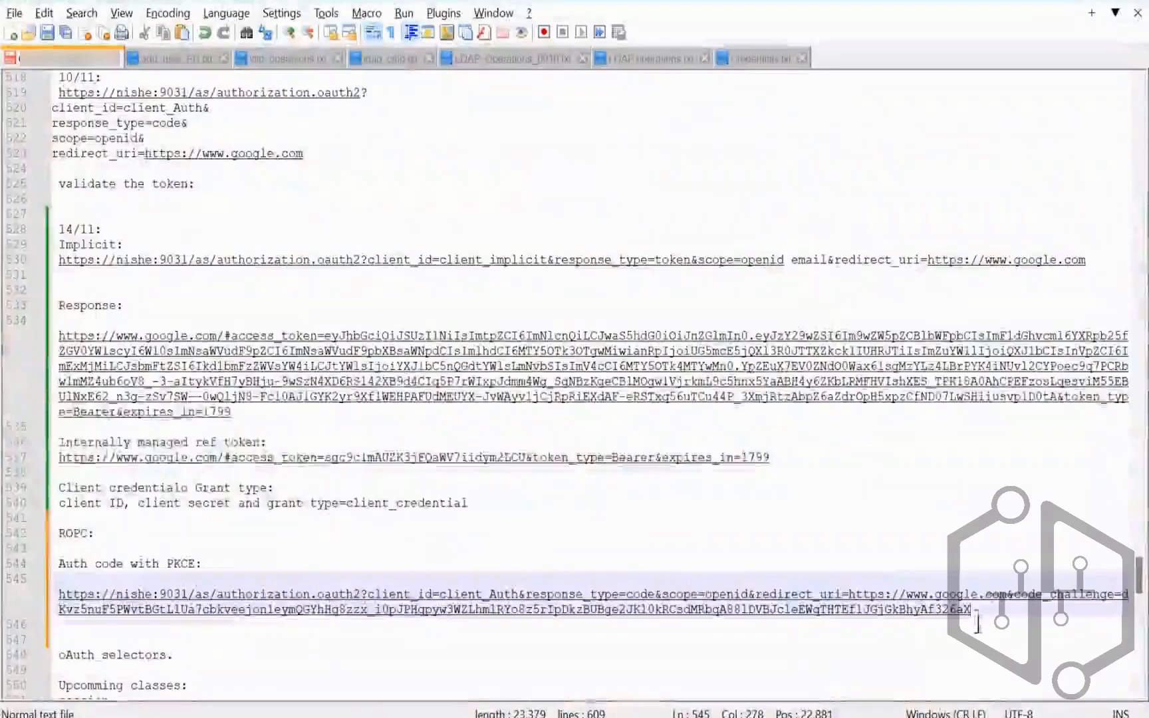
{"action": "left_click_drag", "start_coordinate": [977, 611], "coordinate": [65, 594]}
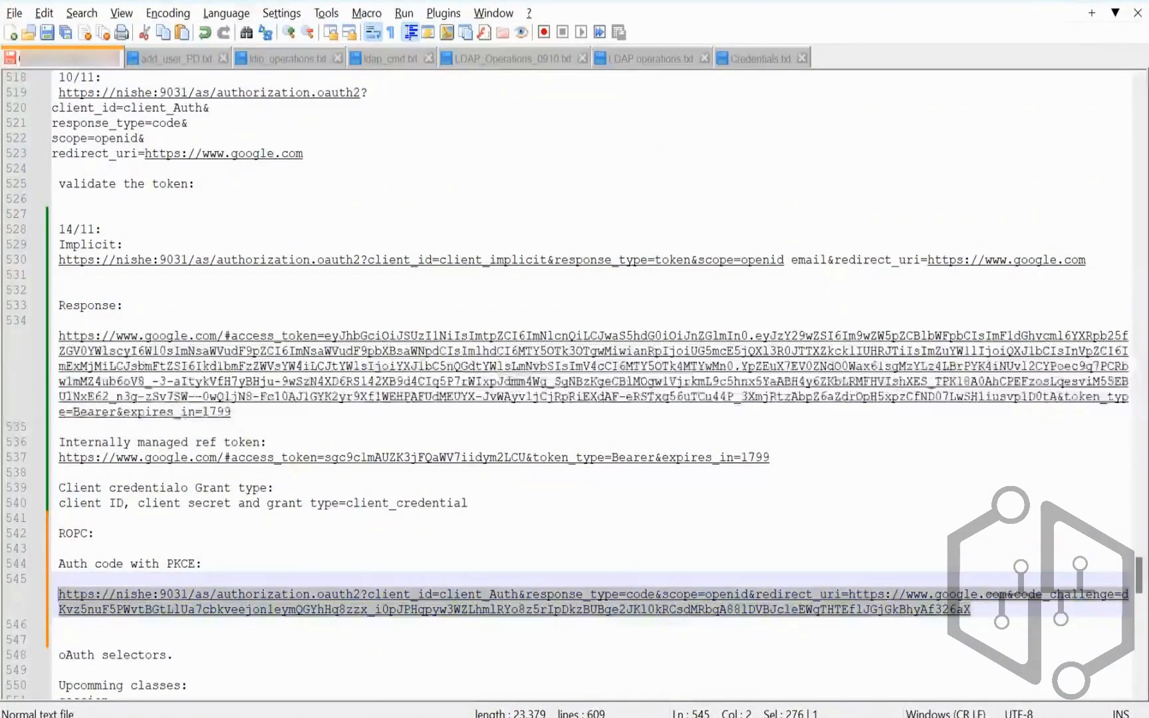
{"action": "key", "text": "alt+Tab"}
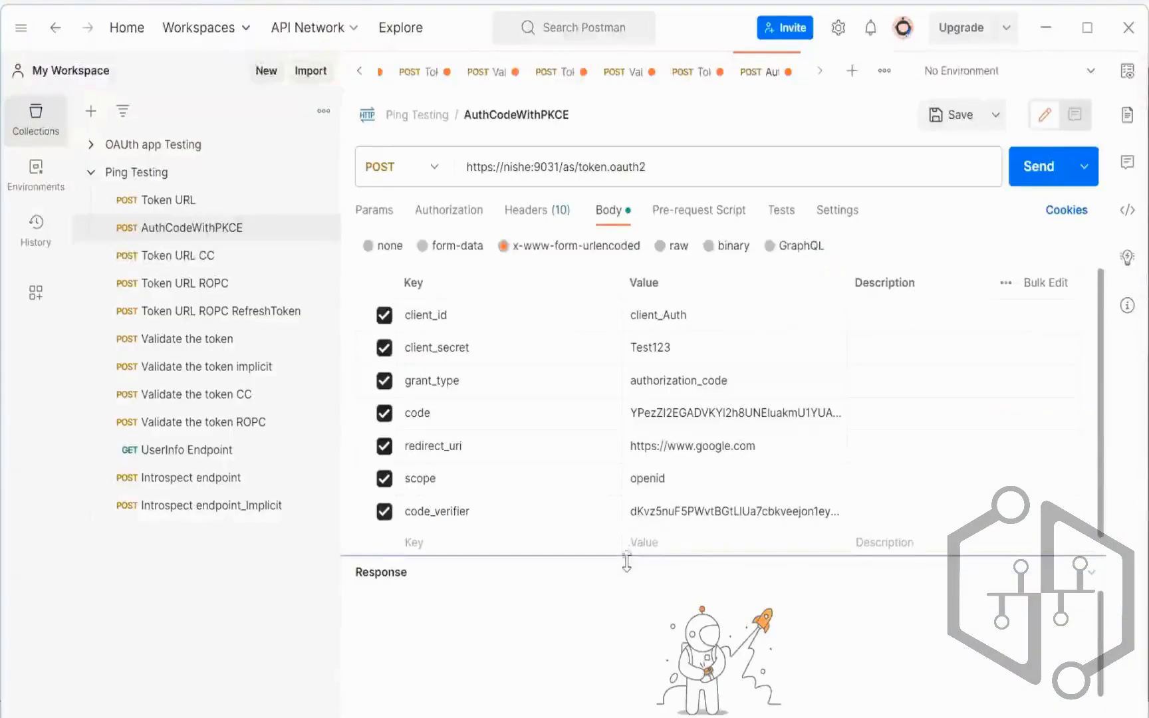
Step: Check Postman's code_verifier value, then reselect the code challenge on the generator page
{"action": "left_click", "coordinate": [705, 527]}
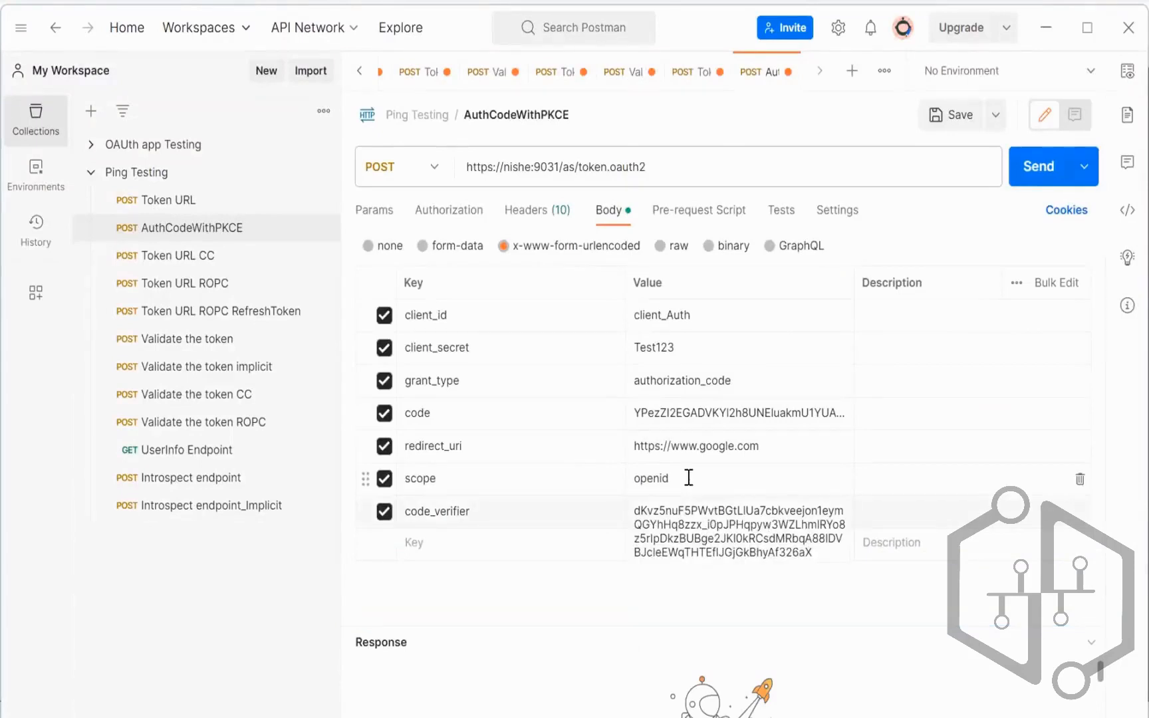
{"action": "key", "text": "alt+Tab"}
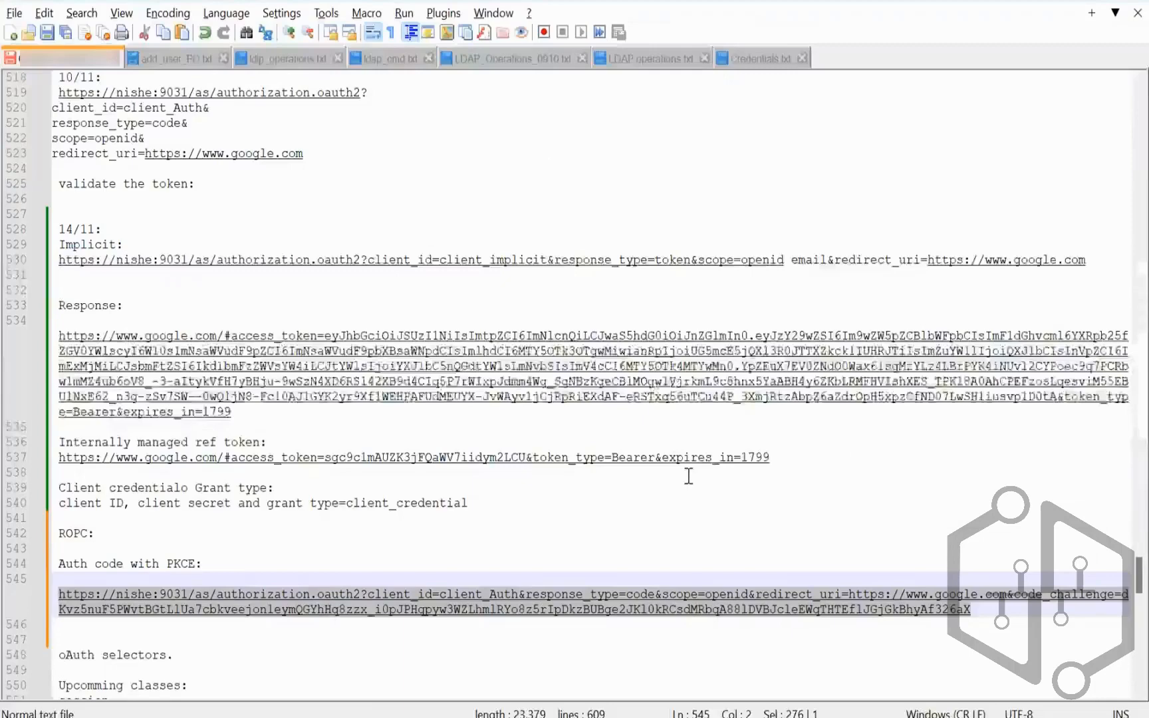
{"action": "key", "text": "alt+Tab"}
{"action": "key", "text": "ctrl+a"}
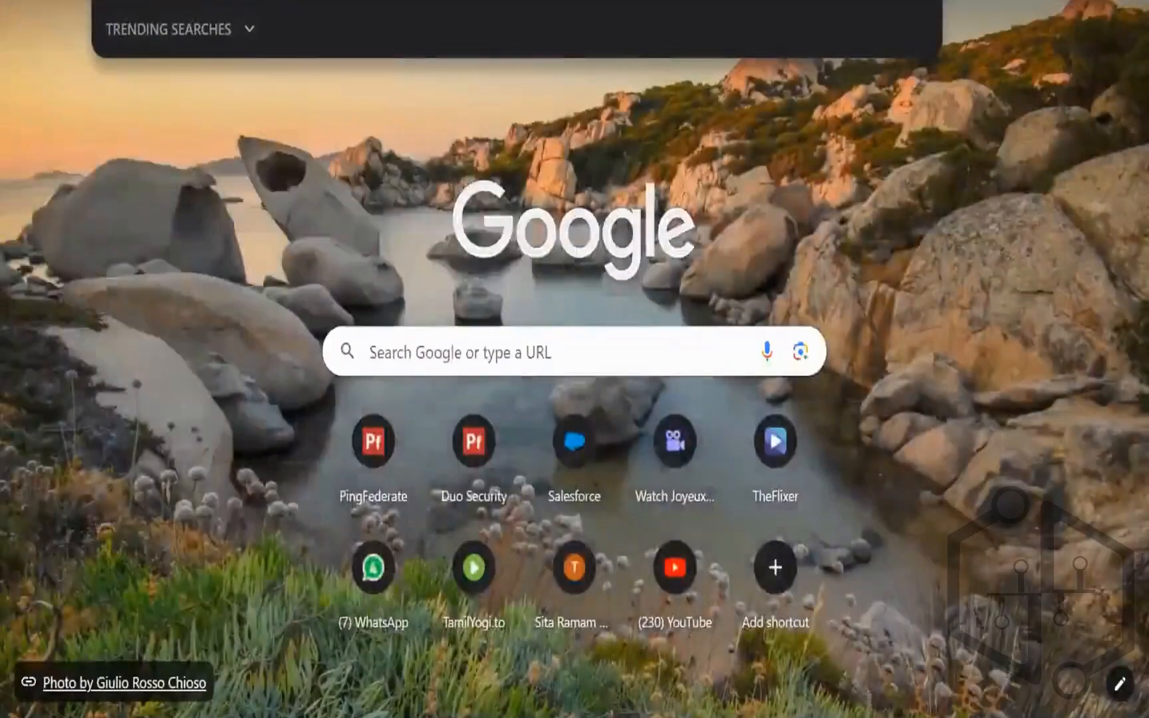
Step: Load the pasted PKCE authorization URL and allow client_Auth the requested OPENID access
{"action": "key", "text": "ctrl+v"}
{"action": "key", "text": "Return"}
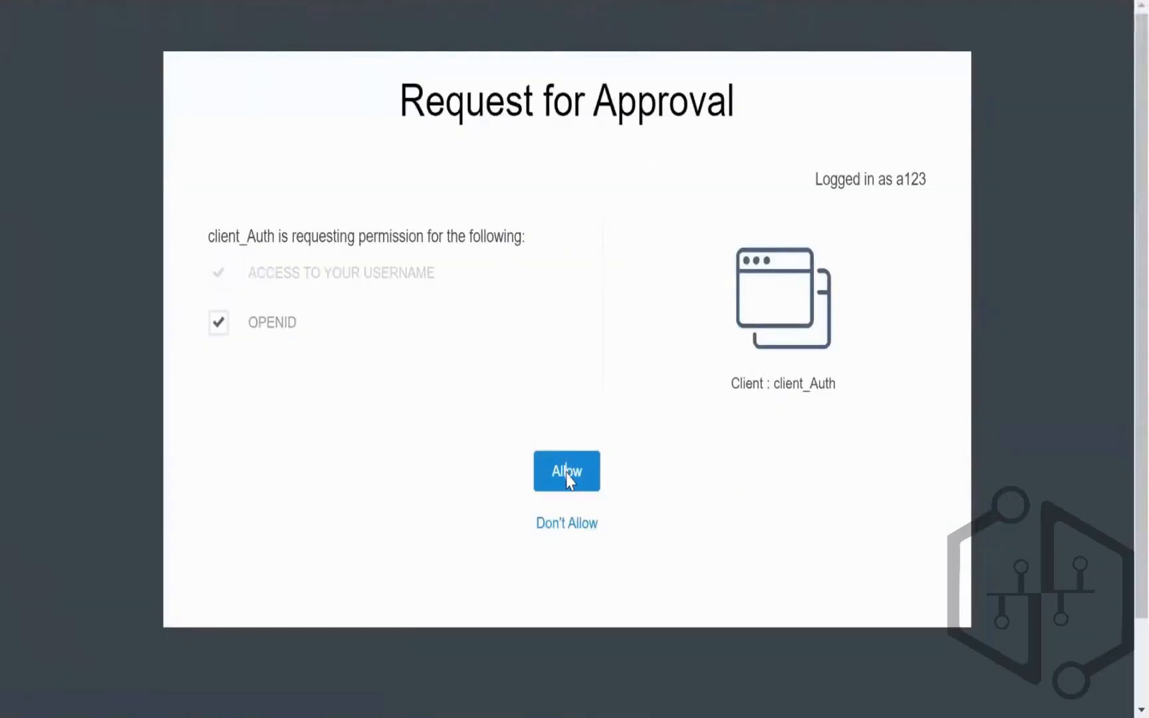
{"action": "left_click", "coordinate": [567, 477]}
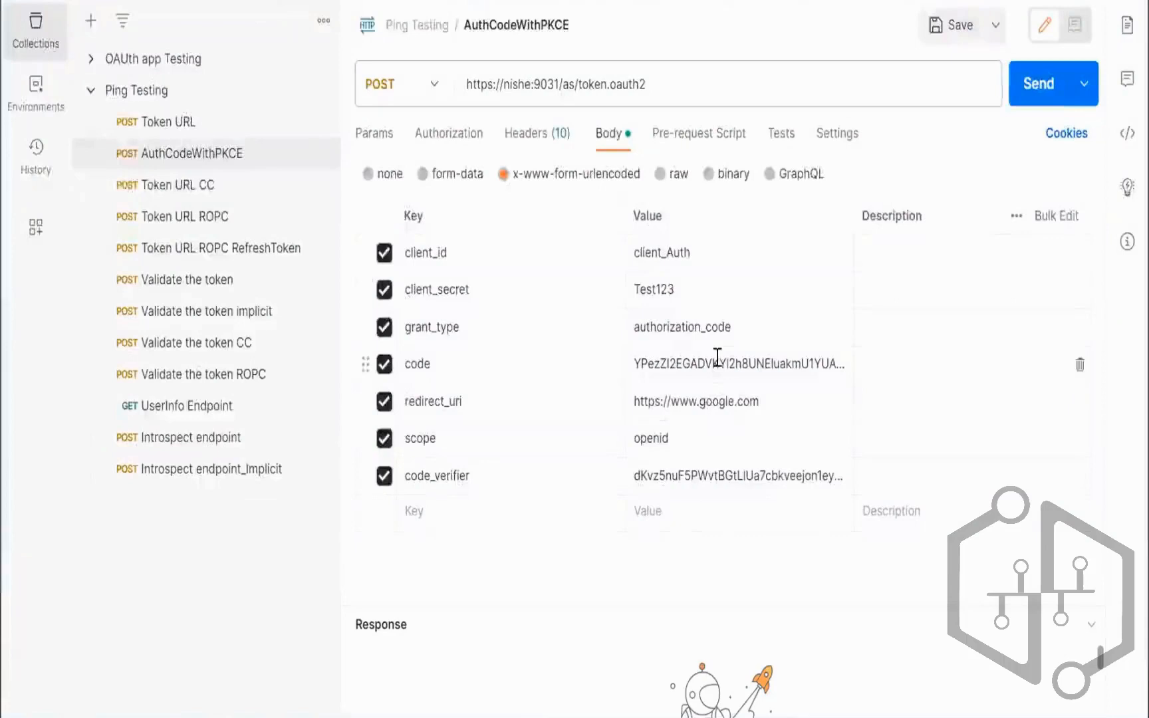
{"action": "left_click", "coordinate": [717, 357]}
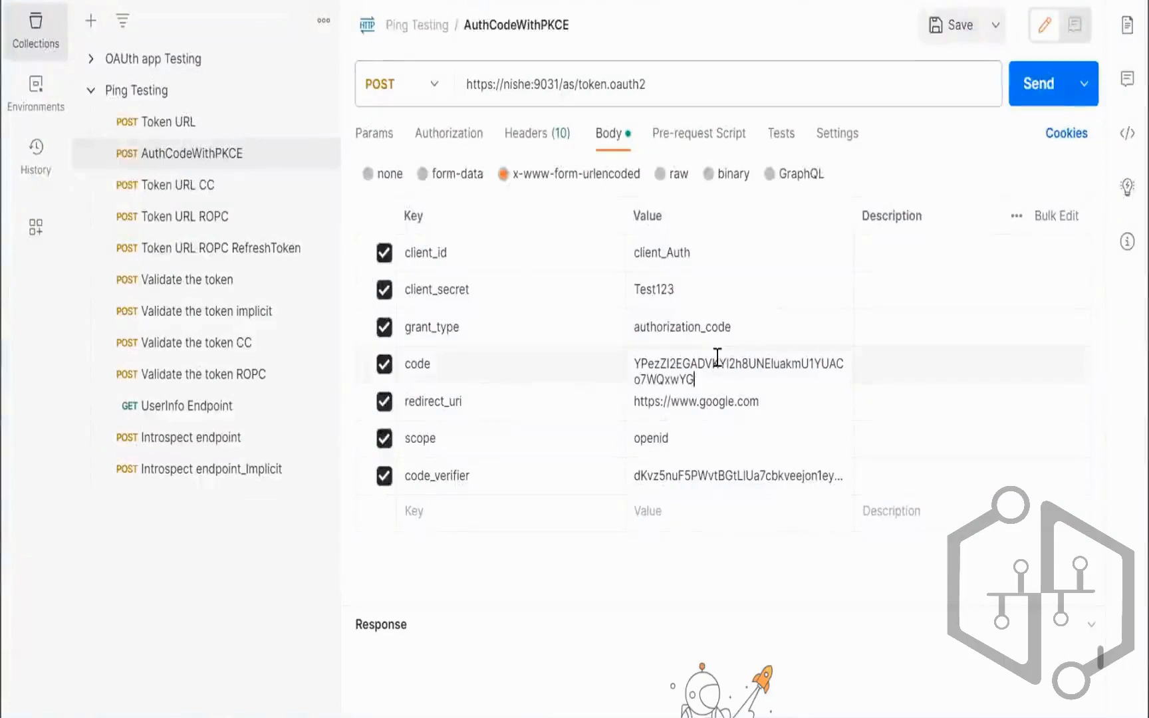
{"action": "double_click", "coordinate": [717, 357]}
{"action": "key", "text": "BackSpace"}
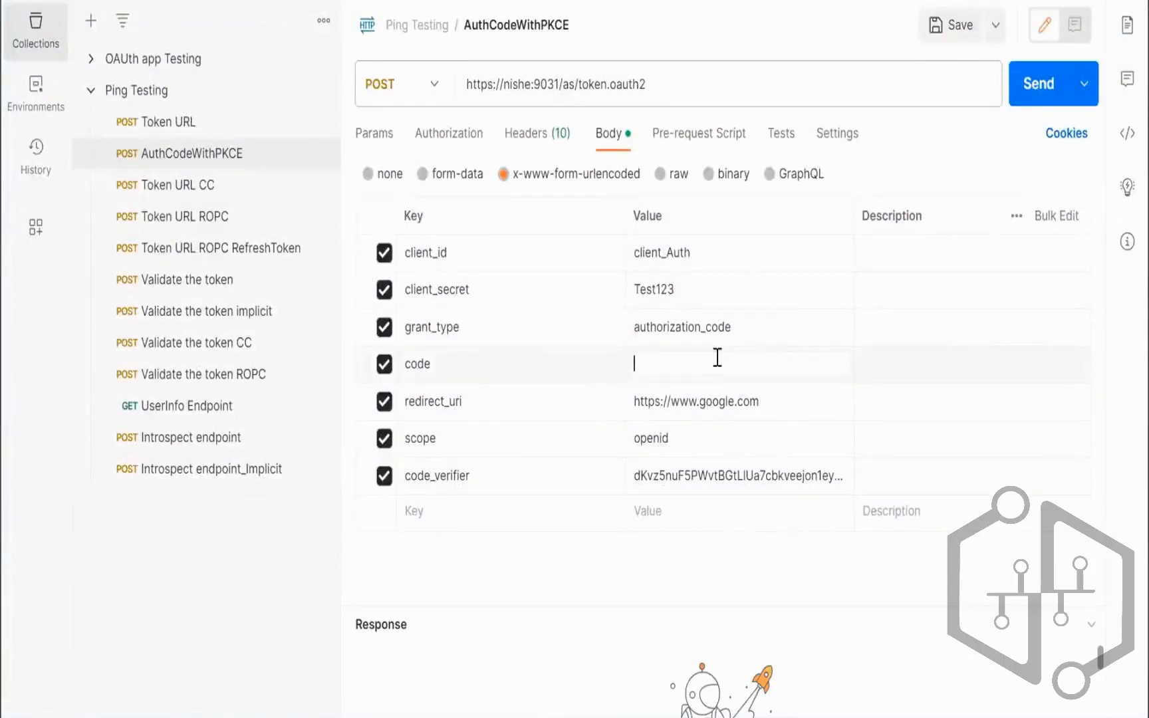
{"action": "key", "text": "ctrl+v"}
{"action": "left_click", "coordinate": [1037, 83]}
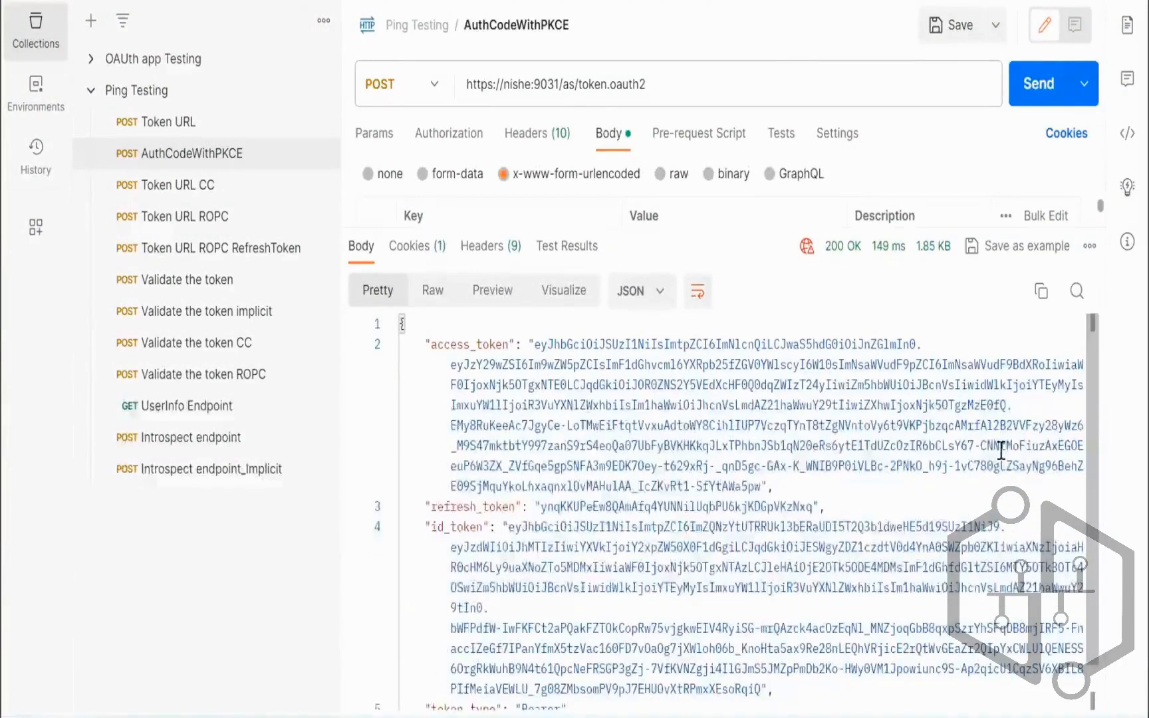
{"action": "scroll", "coordinate": [1098, 437], "scroll_direction": "down", "scroll_amount": 1}
{"action": "scroll", "coordinate": [1098, 437], "scroll_direction": "down", "scroll_amount": 2}
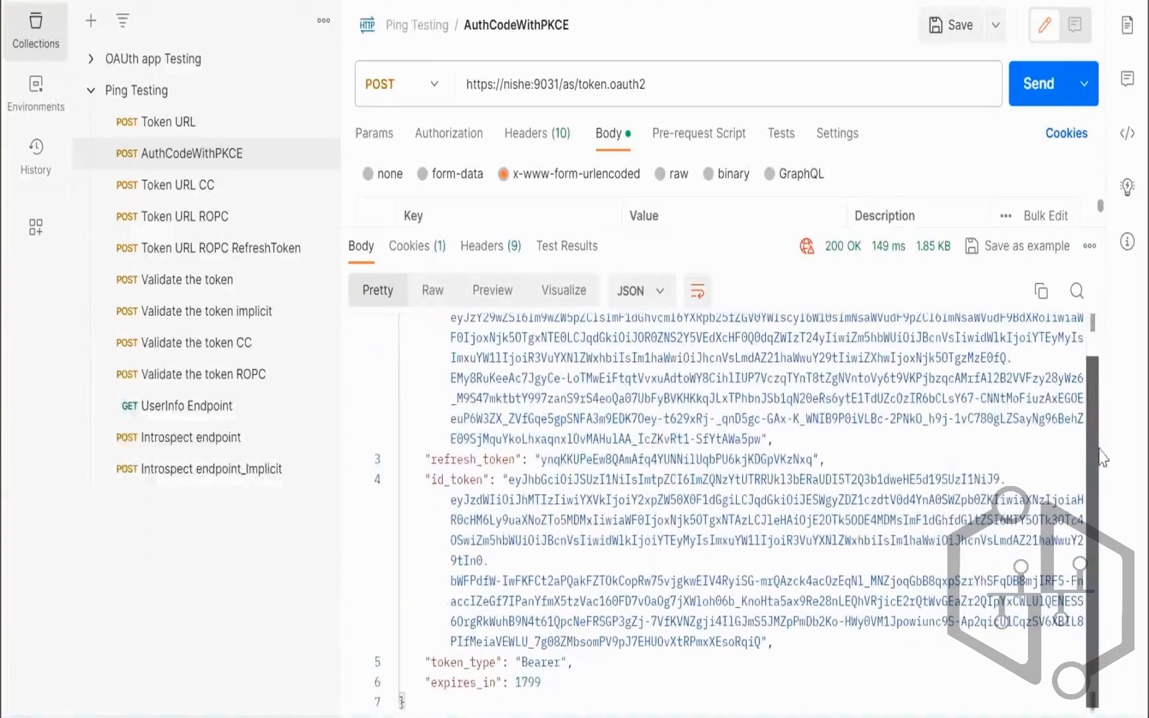
{"action": "scroll", "coordinate": [1104, 432], "scroll_direction": "up", "scroll_amount": 4}
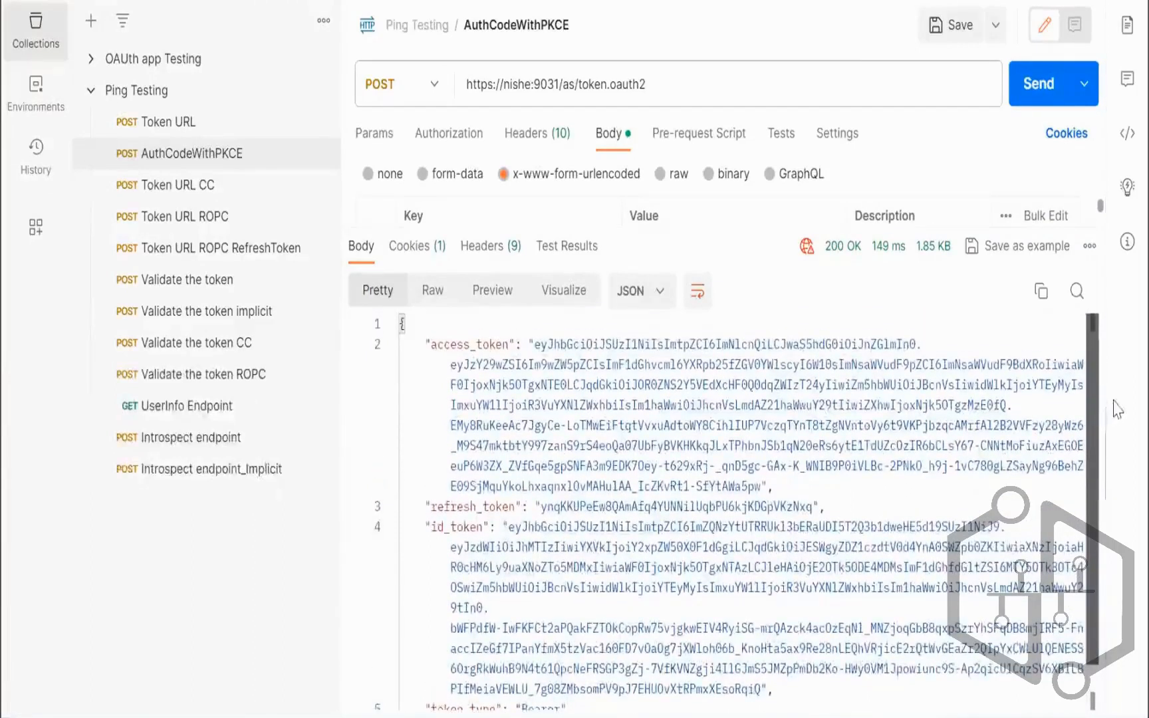
{"action": "left_click_drag", "start_coordinate": [534, 344], "coordinate": [560, 343]}
{"action": "left_click_drag", "start_coordinate": [678, 398], "coordinate": [765, 488]}
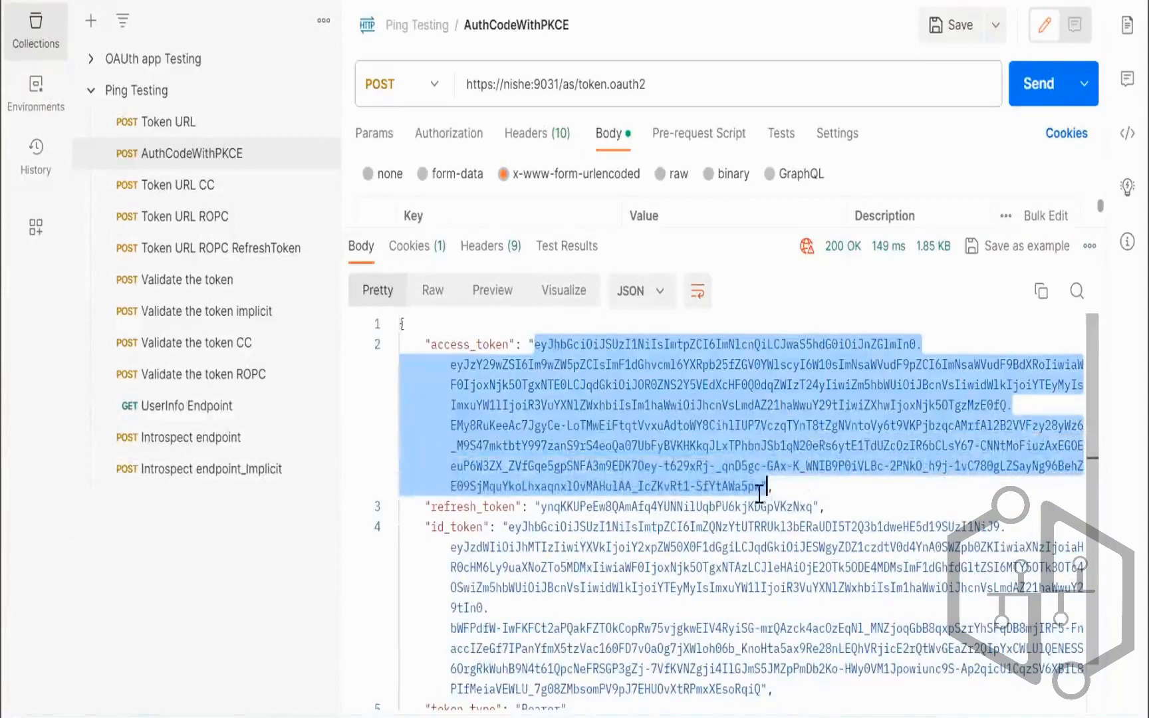
{"action": "left_click_drag", "start_coordinate": [542, 507], "coordinate": [806, 507]}
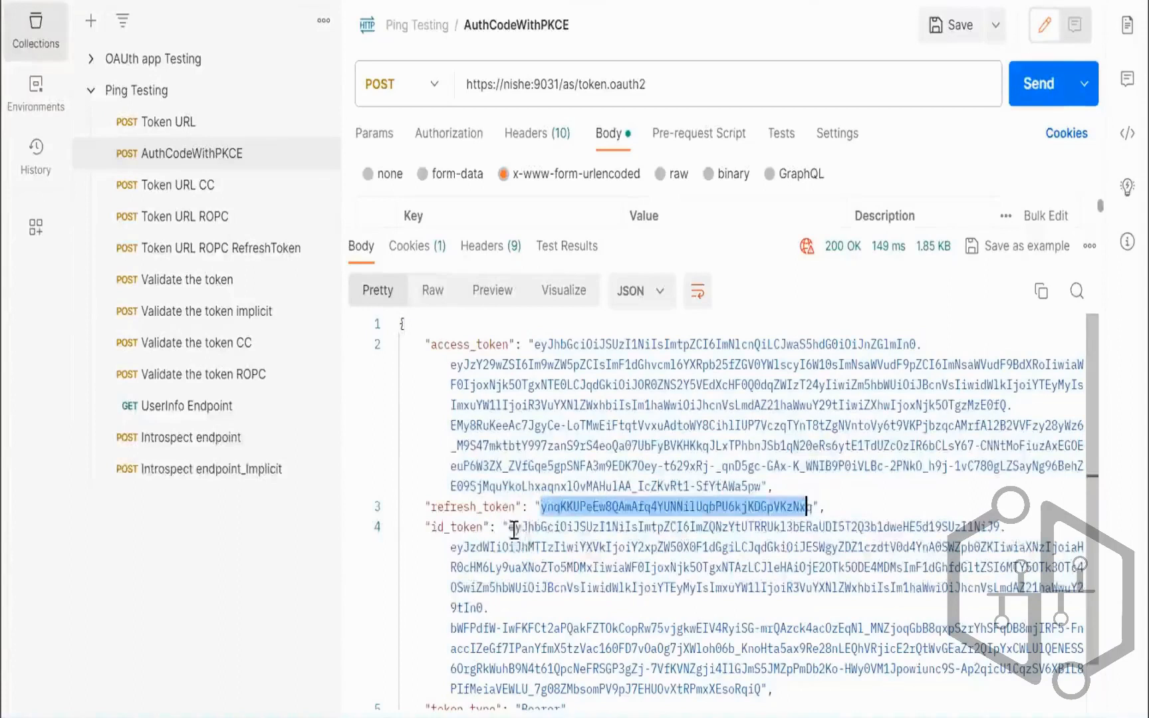
{"action": "left_click_drag", "start_coordinate": [514, 529], "coordinate": [762, 687]}
{"action": "scroll", "coordinate": [763, 684], "scroll_direction": "down", "scroll_amount": 1}
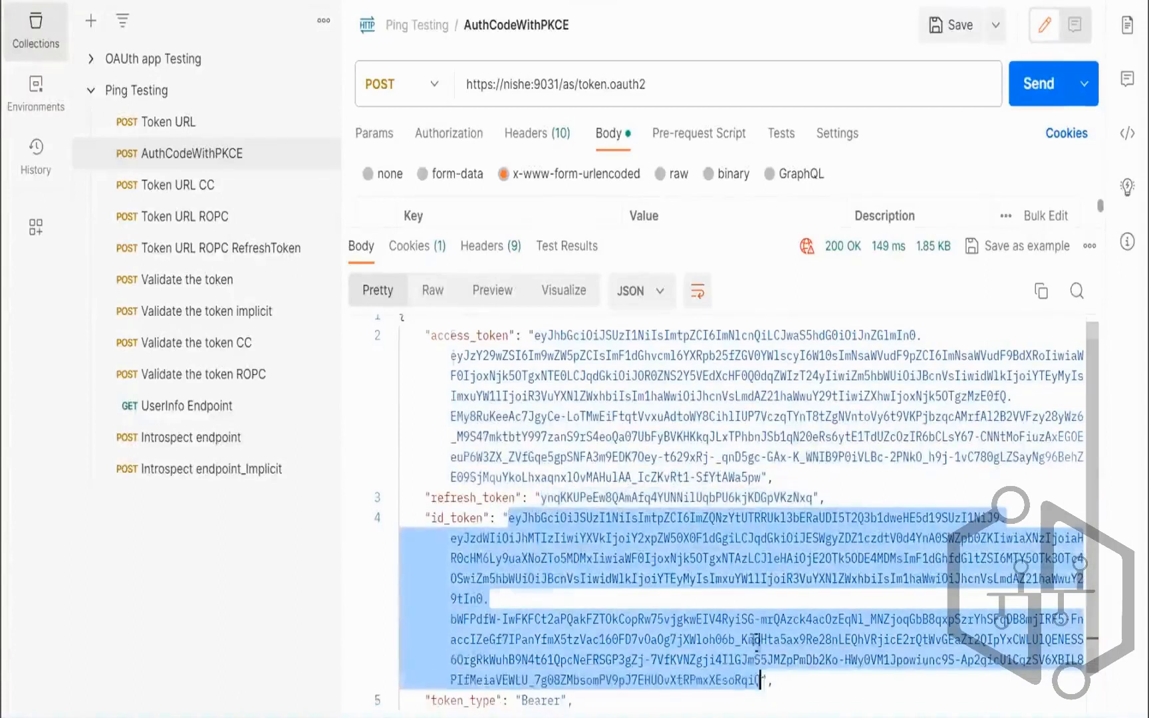
{"action": "scroll", "coordinate": [756, 640], "scroll_direction": "down", "scroll_amount": 2}
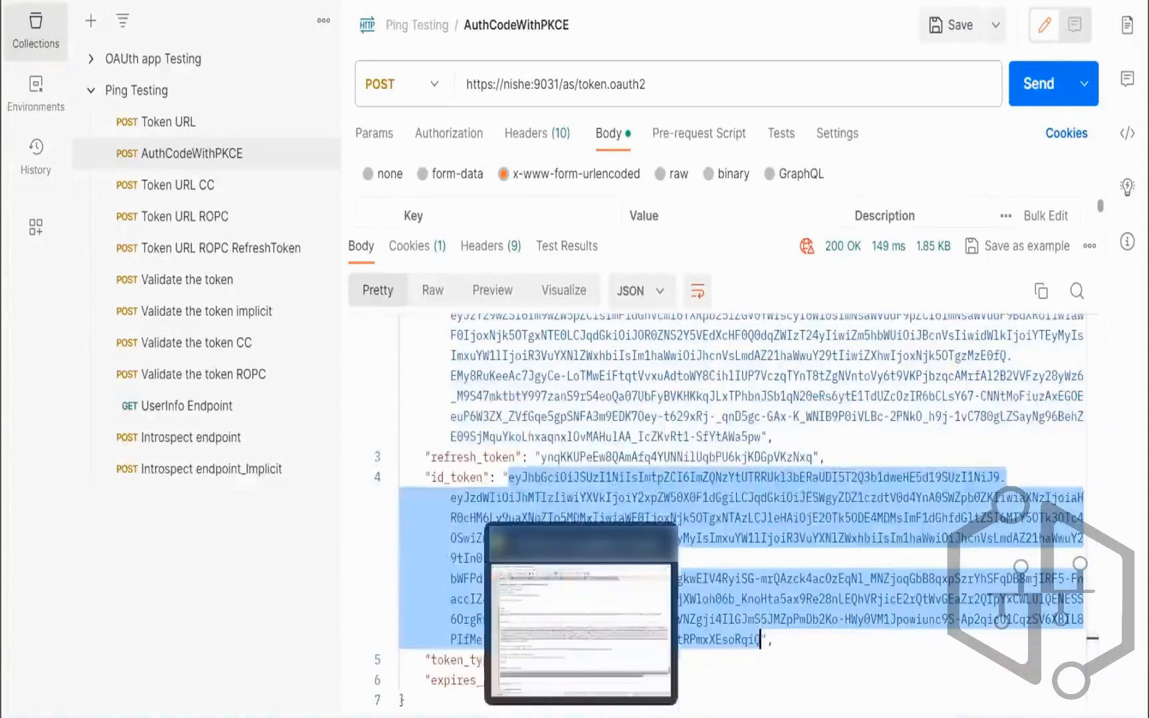
Step: Add 'username/password authentication.' after 'ROPC:' on line 542 of the notes
{"action": "key", "text": "alt+Tab"}
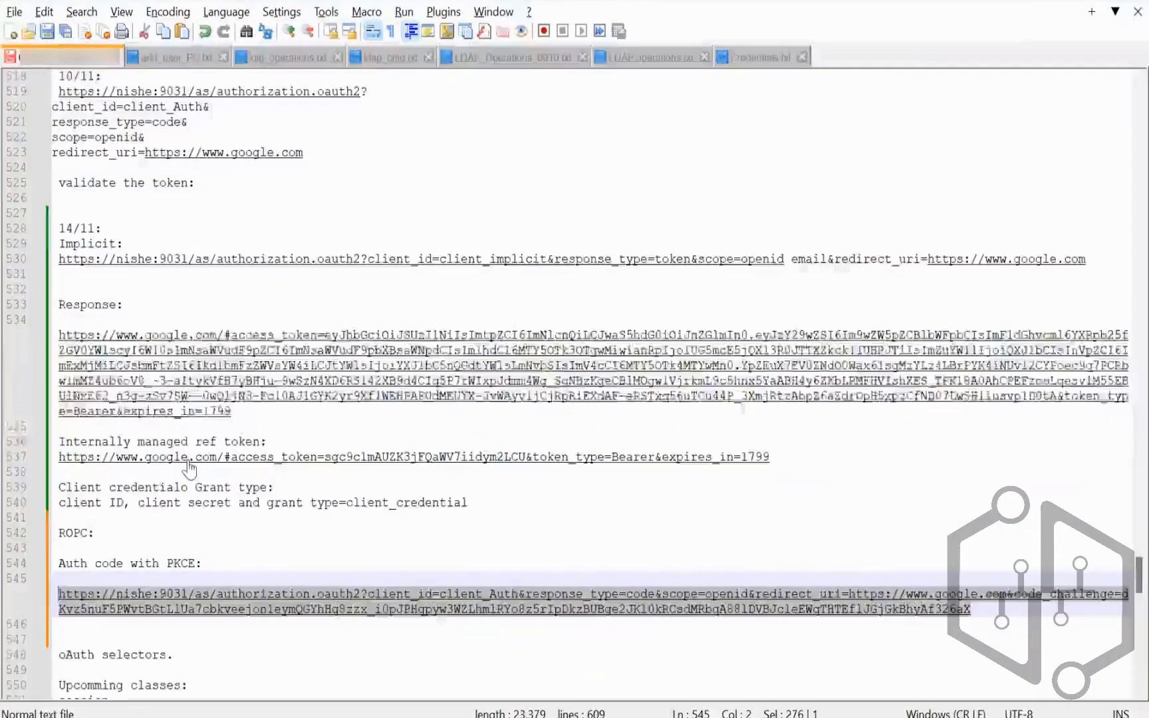
{"action": "scroll", "coordinate": [189, 468], "scroll_direction": "up", "scroll_amount": 1}
{"action": "left_click", "coordinate": [191, 622]}
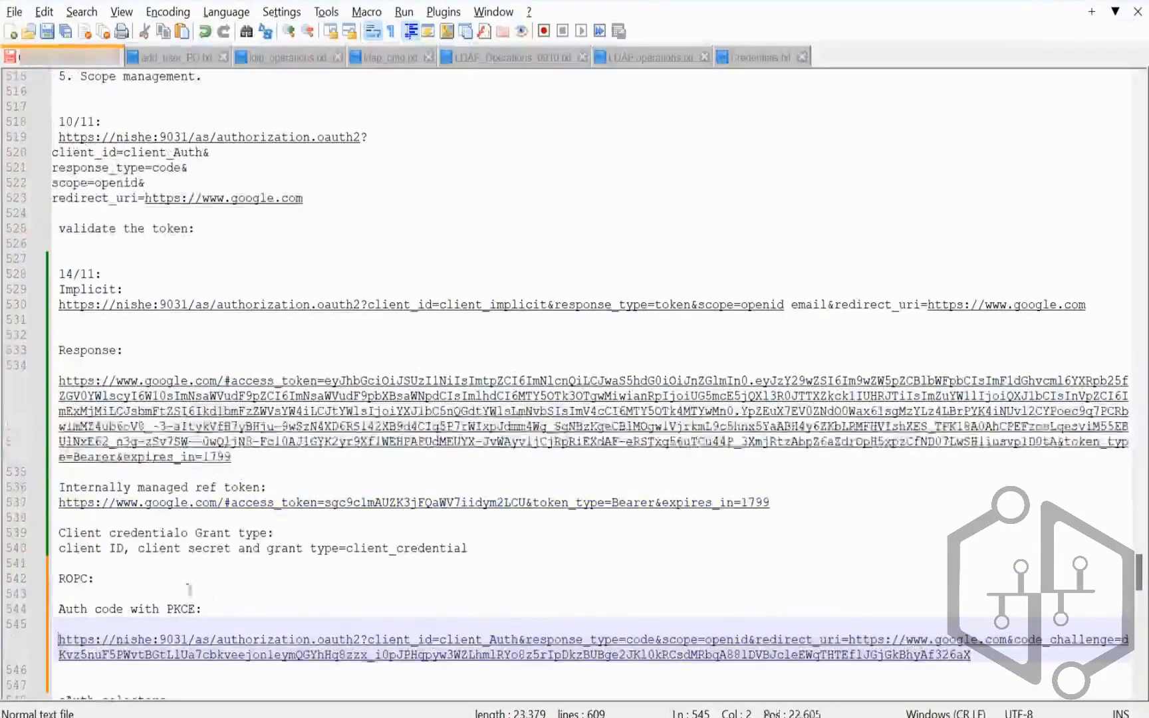
{"action": "left_click", "coordinate": [127, 578]}
{"action": "type", "text": "u"}
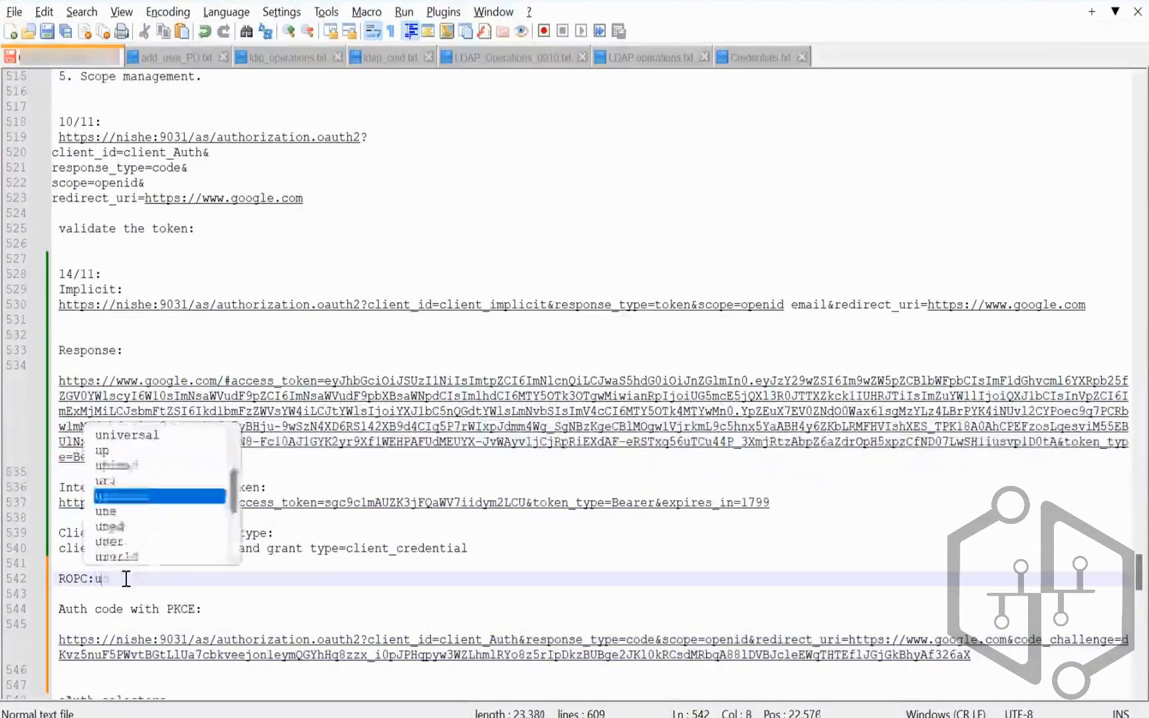
{"action": "type", "text": "sername/password"}
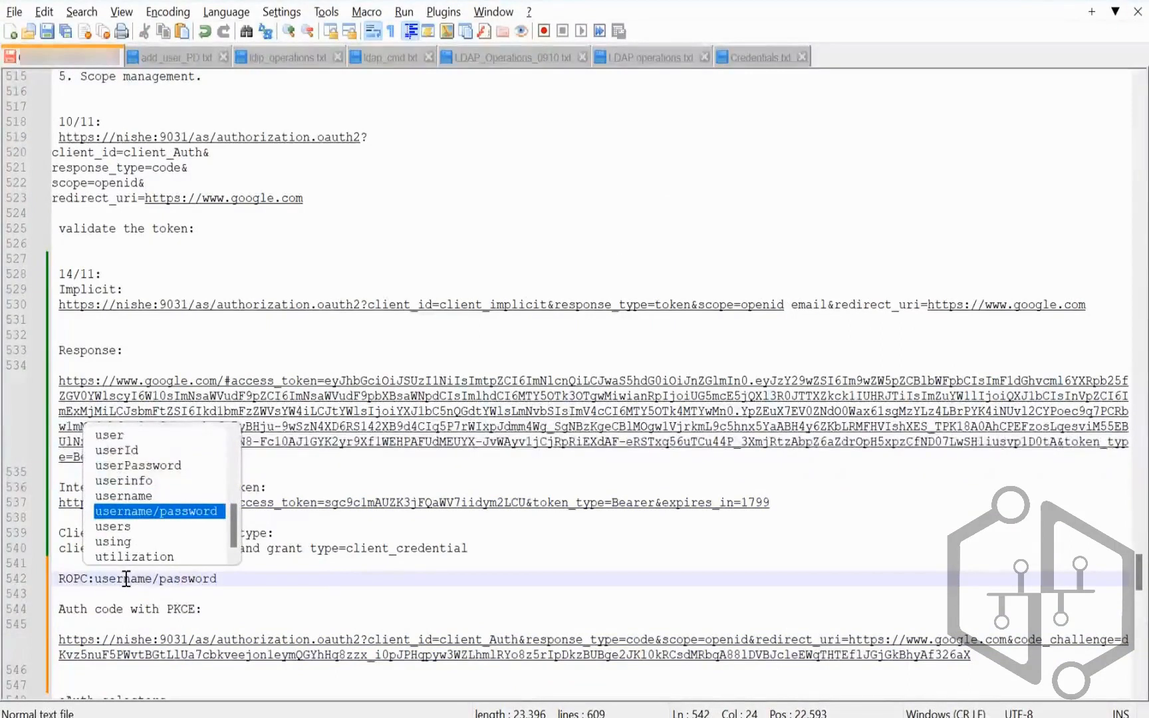
{"action": "type", "text": " authen"}
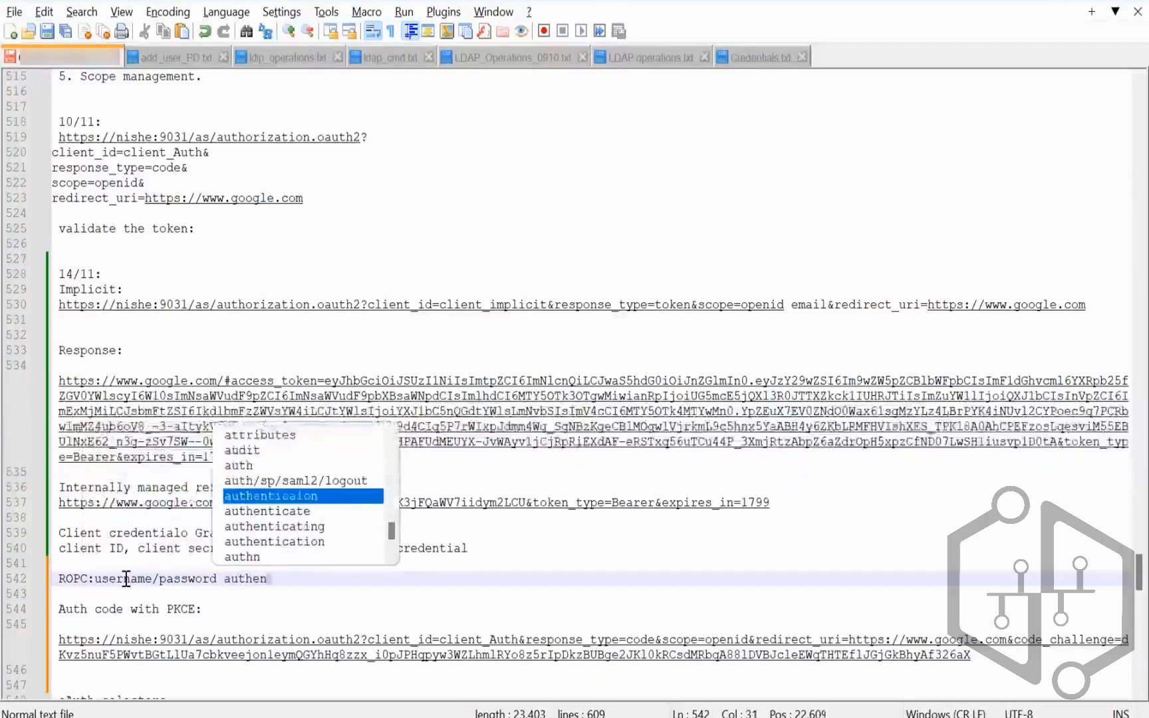
{"action": "type", "text": "ticati"}
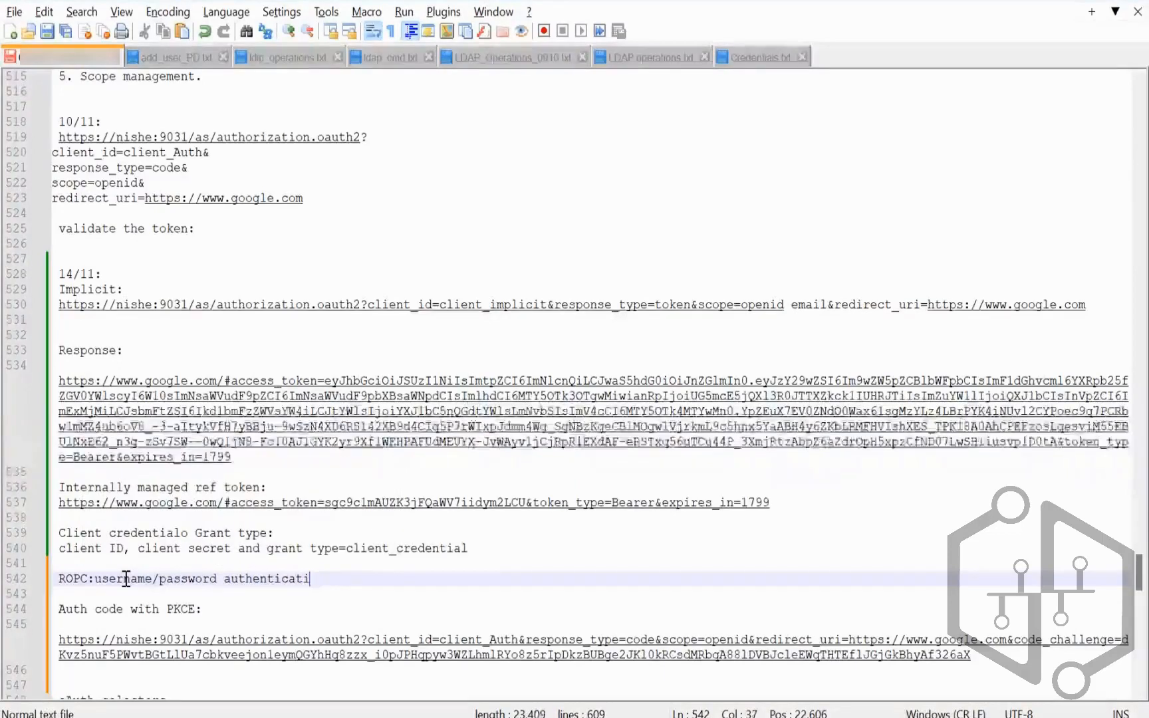
{"action": "type", "text": "on."}
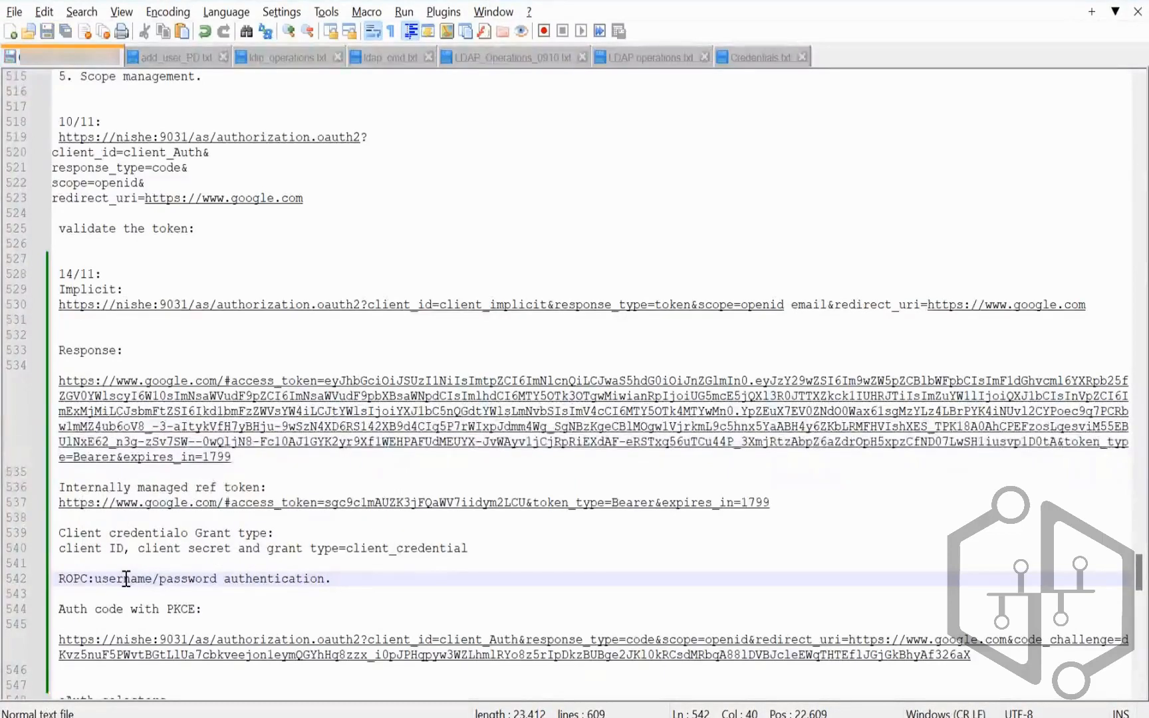
Step: Review the grant type entries on lines 425-430: ROPC, Client credential and Assertion grant
{"action": "scroll", "coordinate": [310, 529], "scroll_direction": "up", "scroll_amount": 5}
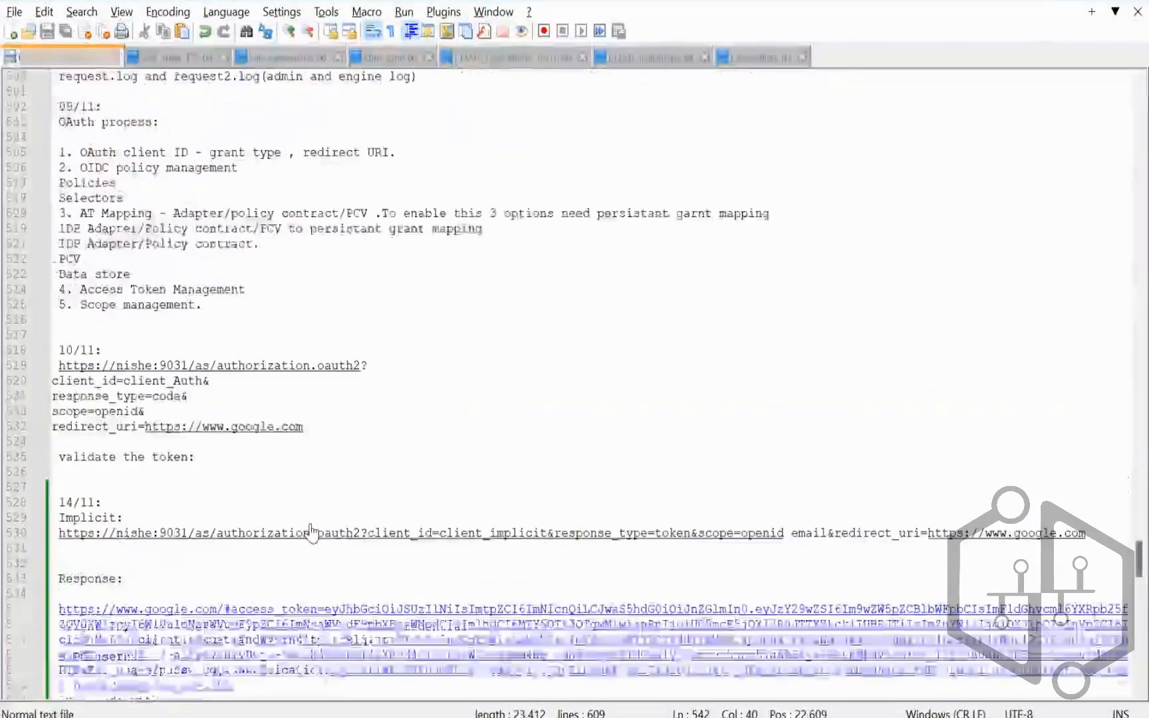
{"action": "scroll", "coordinate": [311, 529], "scroll_direction": "up", "scroll_amount": 5}
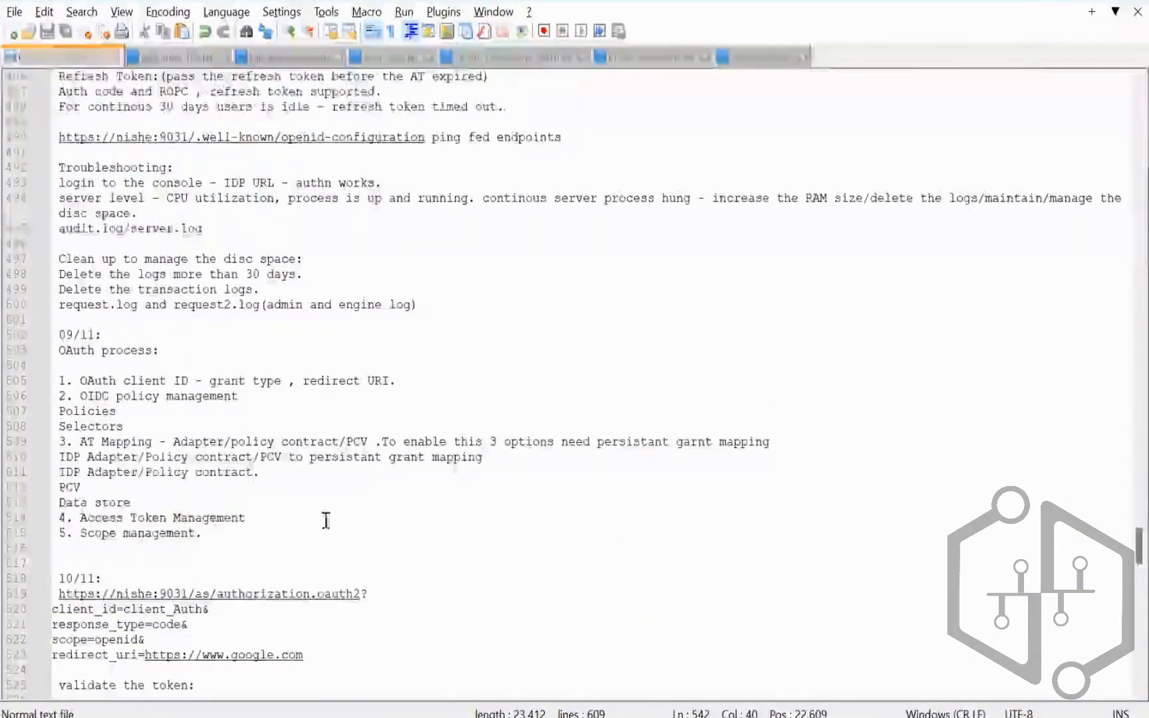
{"action": "scroll", "coordinate": [325, 521], "scroll_direction": "up", "scroll_amount": 8}
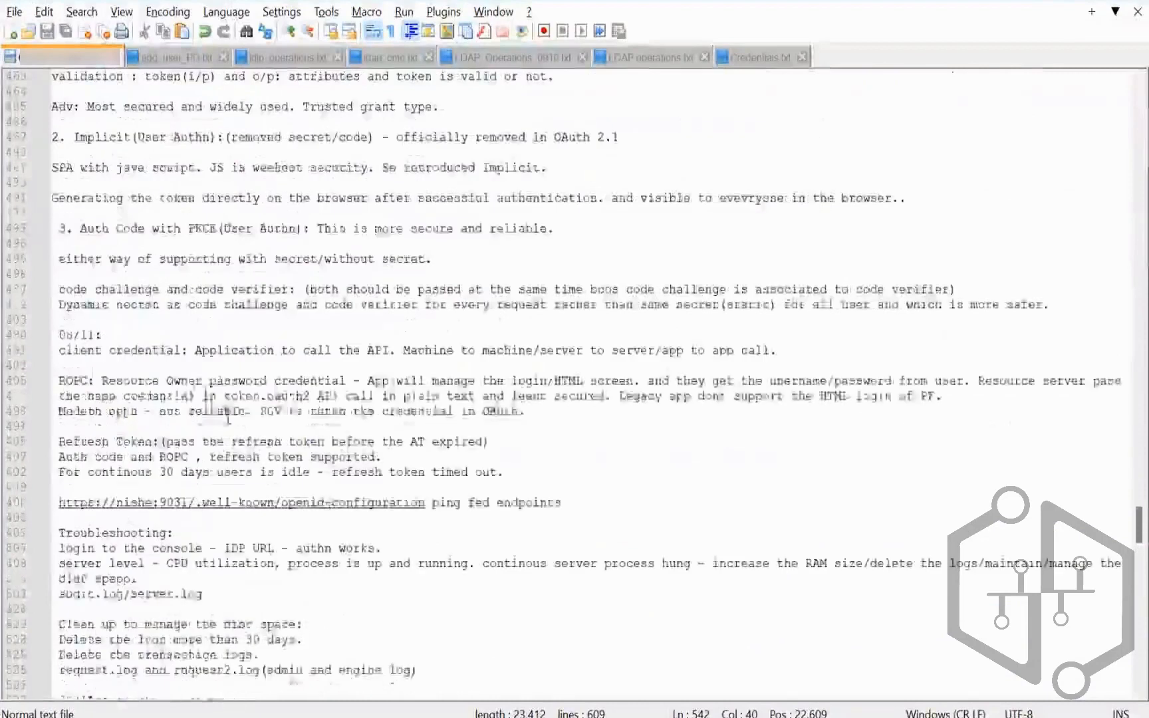
{"action": "scroll", "coordinate": [228, 418], "scroll_direction": "up", "scroll_amount": 13}
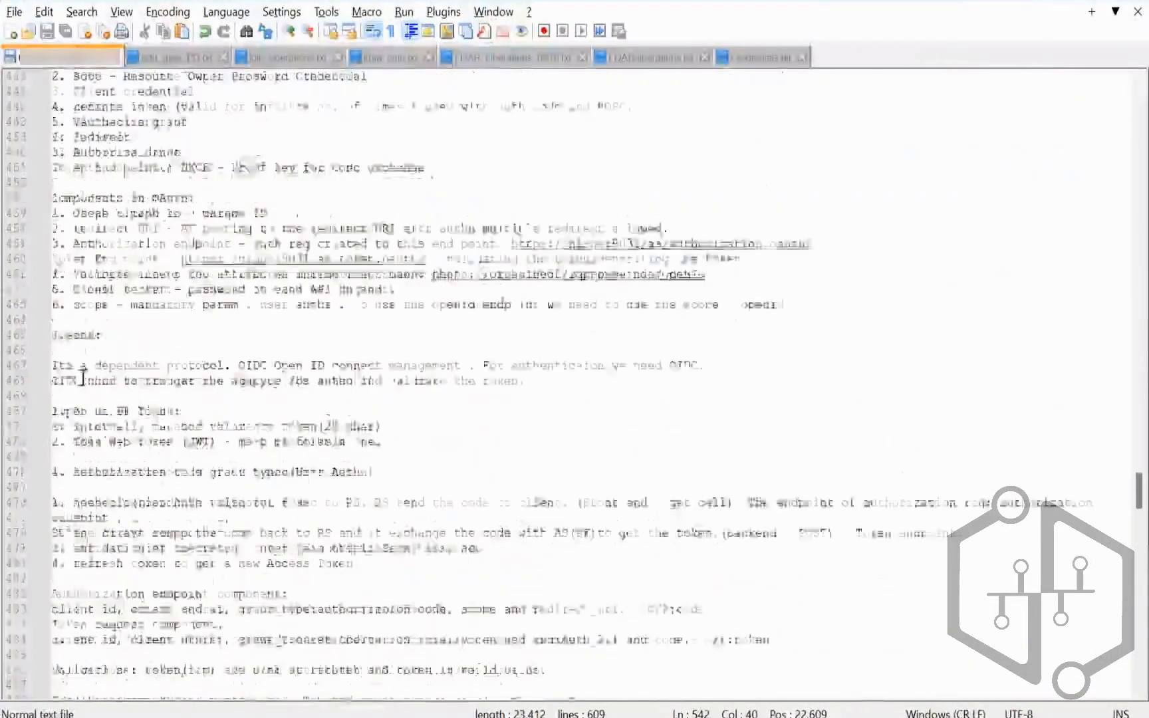
{"action": "scroll", "coordinate": [80, 377], "scroll_direction": "up", "scroll_amount": 5}
{"action": "left_click_drag", "start_coordinate": [183, 380], "coordinate": [73, 380]}
{"action": "left_click", "coordinate": [203, 374]}
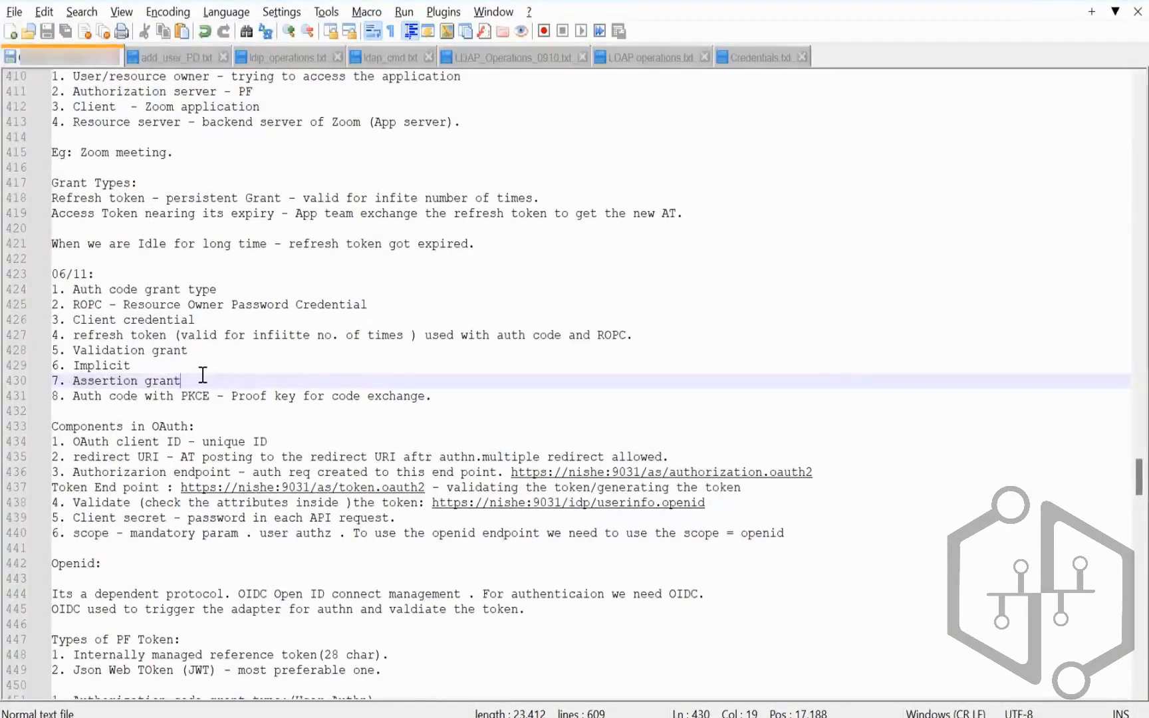
{"action": "left_click_drag", "start_coordinate": [203, 375], "coordinate": [76, 382]}
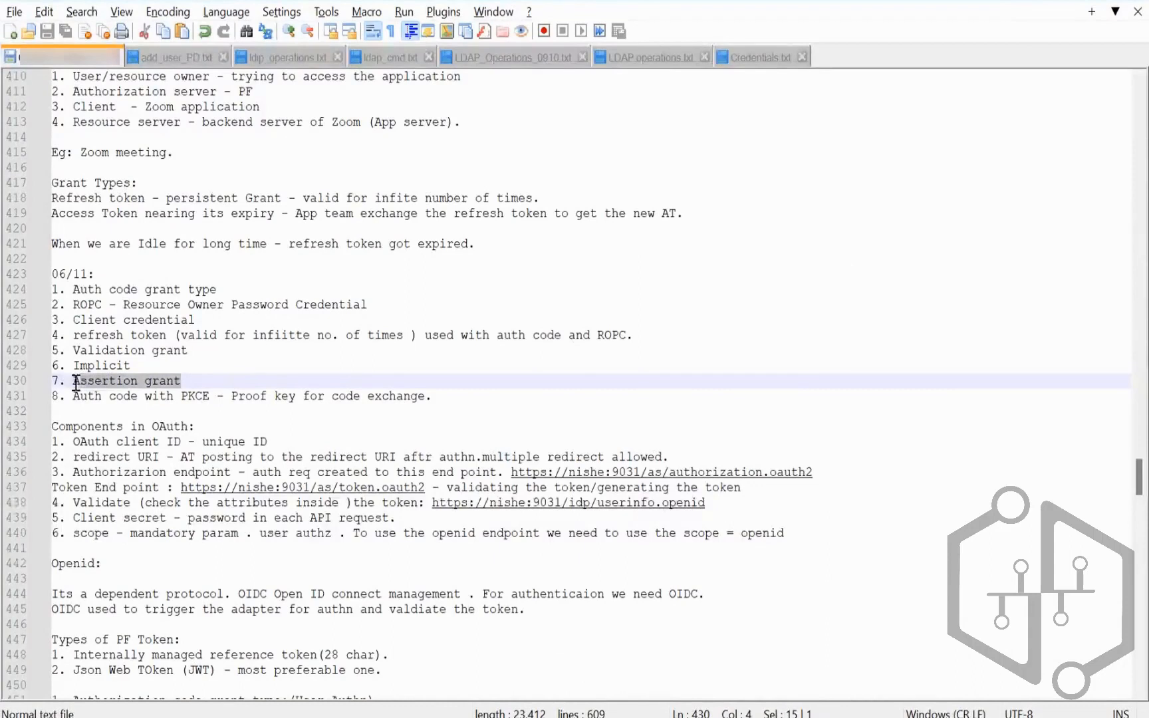
{"action": "left_click", "coordinate": [193, 376]}
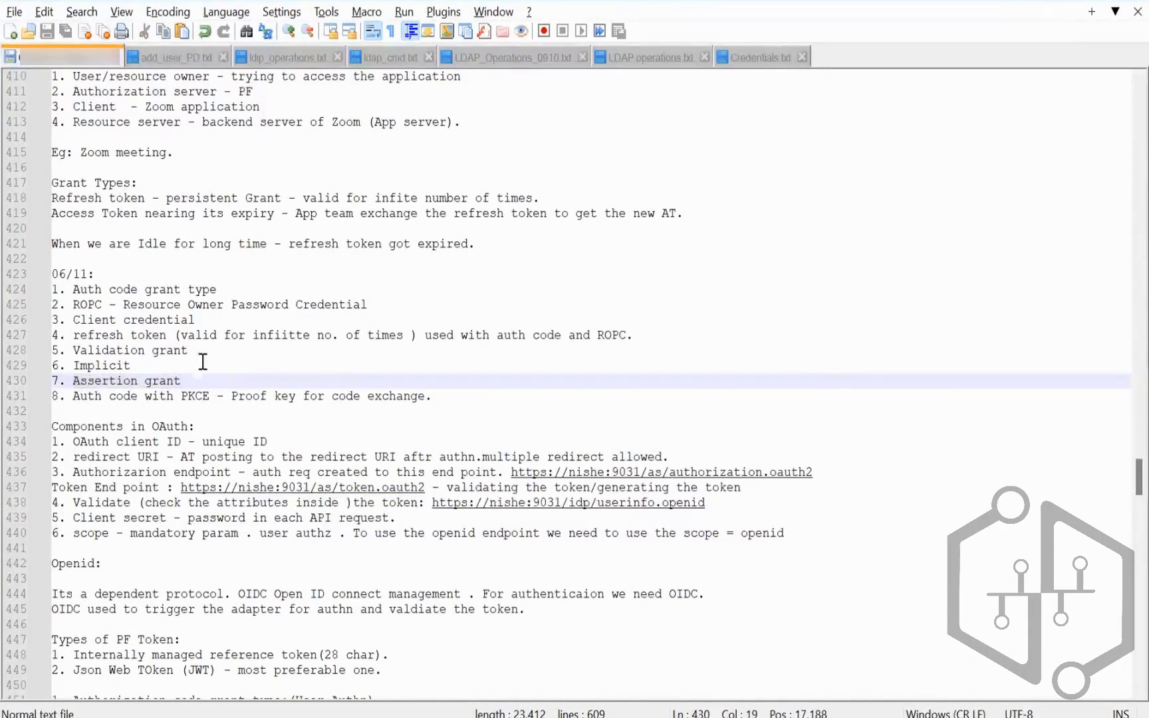
{"action": "left_click", "coordinate": [318, 320]}
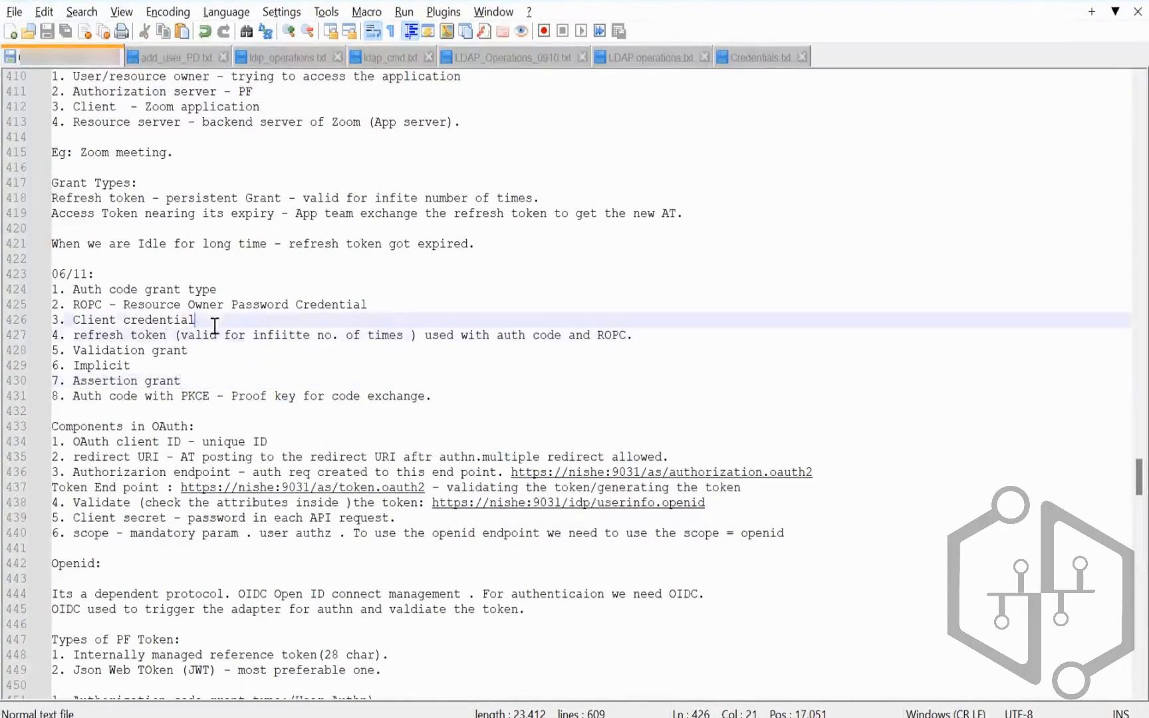
{"action": "left_click", "coordinate": [389, 304]}
Step: Correct 'Certiifcate' to 'Certificate' on line 558
{"action": "scroll", "coordinate": [390, 307], "scroll_direction": "down", "scroll_amount": 1}
{"action": "scroll", "coordinate": [390, 306], "scroll_direction": "down", "scroll_amount": 4}
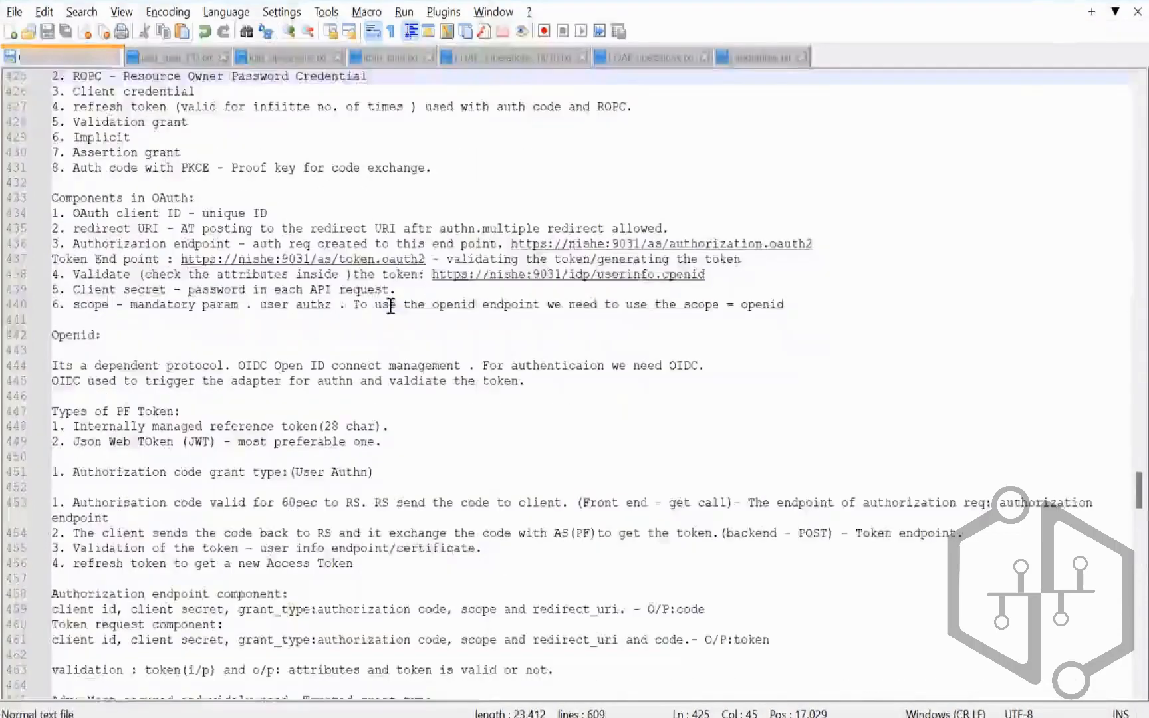
{"action": "scroll", "coordinate": [390, 306], "scroll_direction": "down", "scroll_amount": 8}
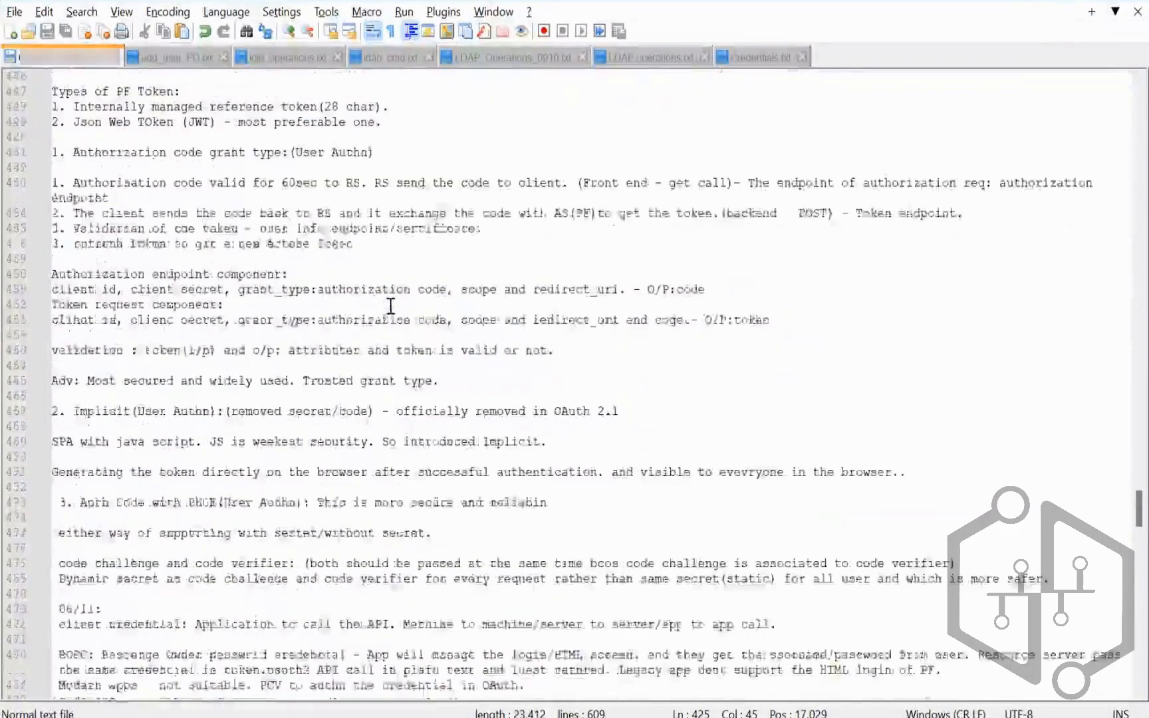
{"action": "scroll", "coordinate": [390, 306], "scroll_direction": "down", "scroll_amount": 12}
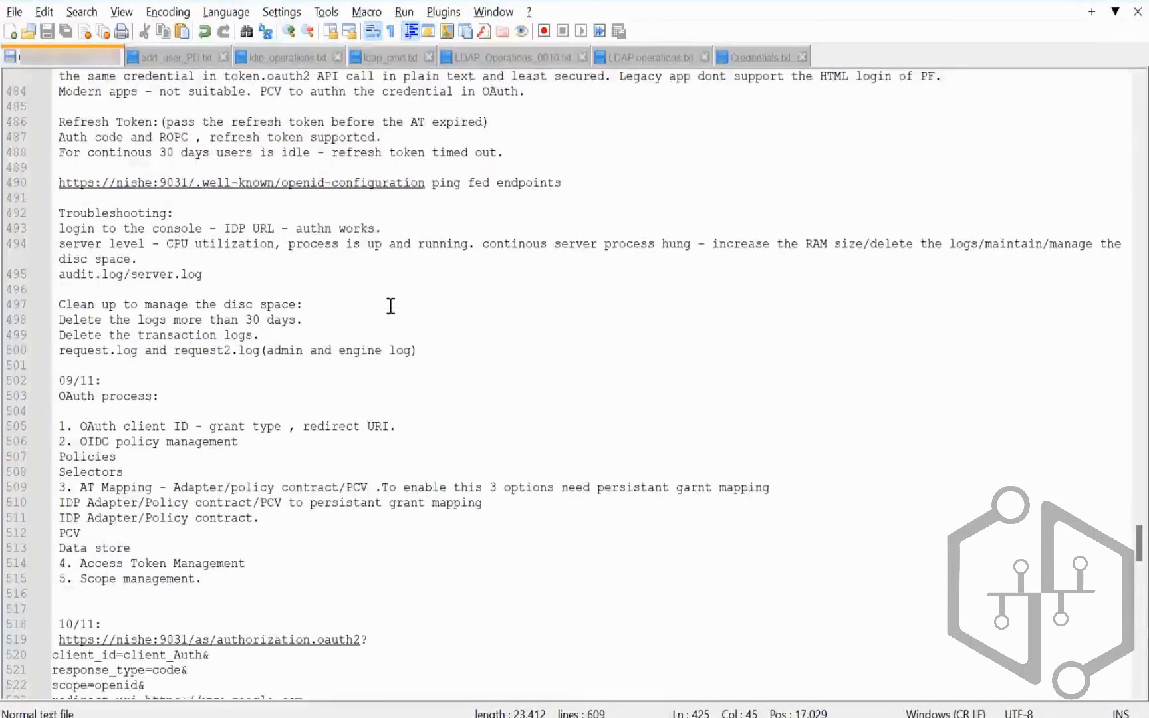
{"action": "scroll", "coordinate": [391, 306], "scroll_direction": "down", "scroll_amount": 4}
{"action": "scroll", "coordinate": [390, 306], "scroll_direction": "down", "scroll_amount": 8}
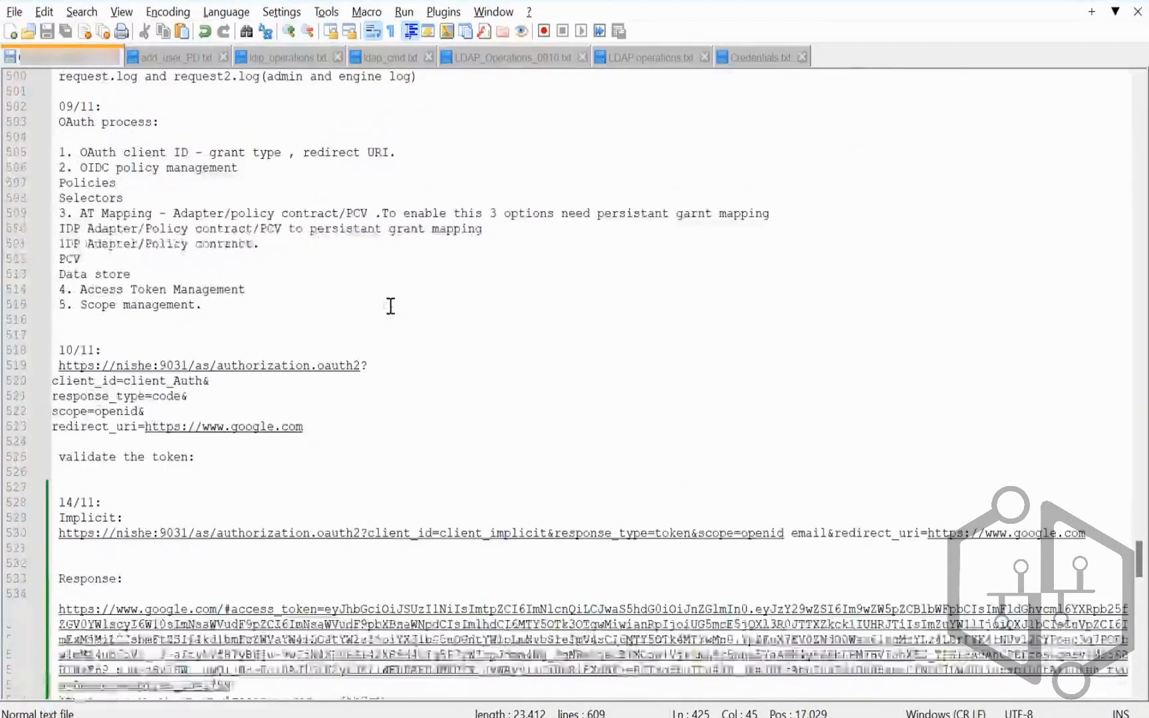
{"action": "scroll", "coordinate": [390, 306], "scroll_direction": "down", "scroll_amount": 6}
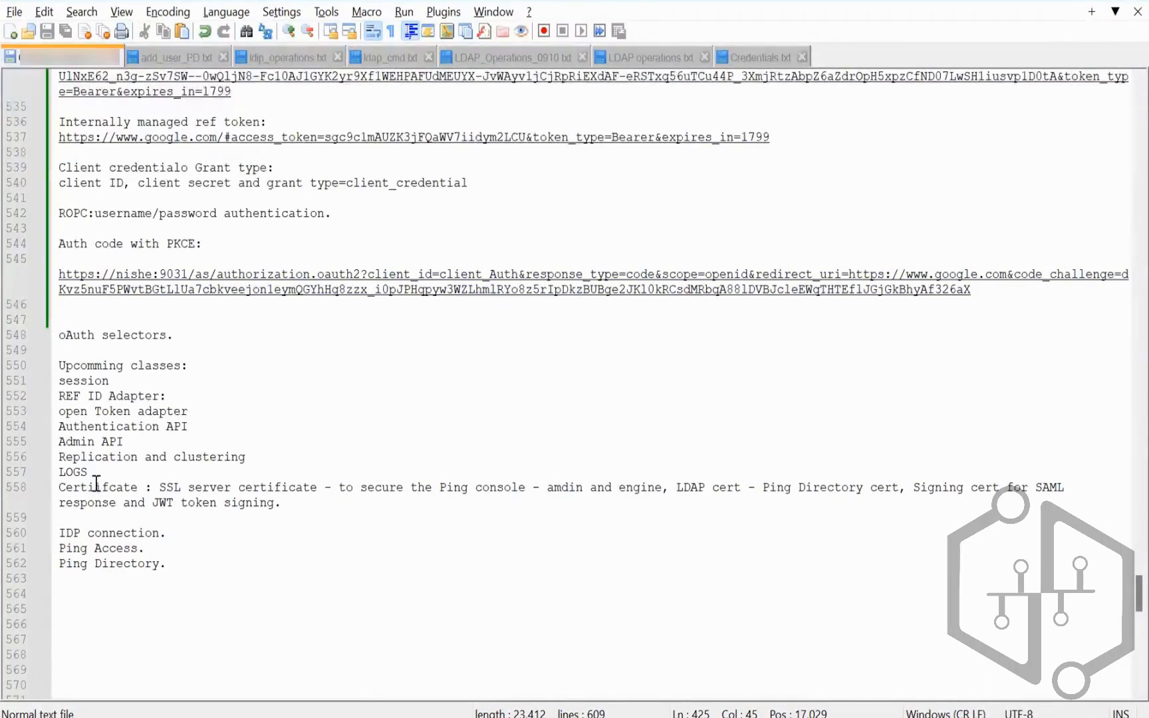
{"action": "left_click", "coordinate": [113, 490]}
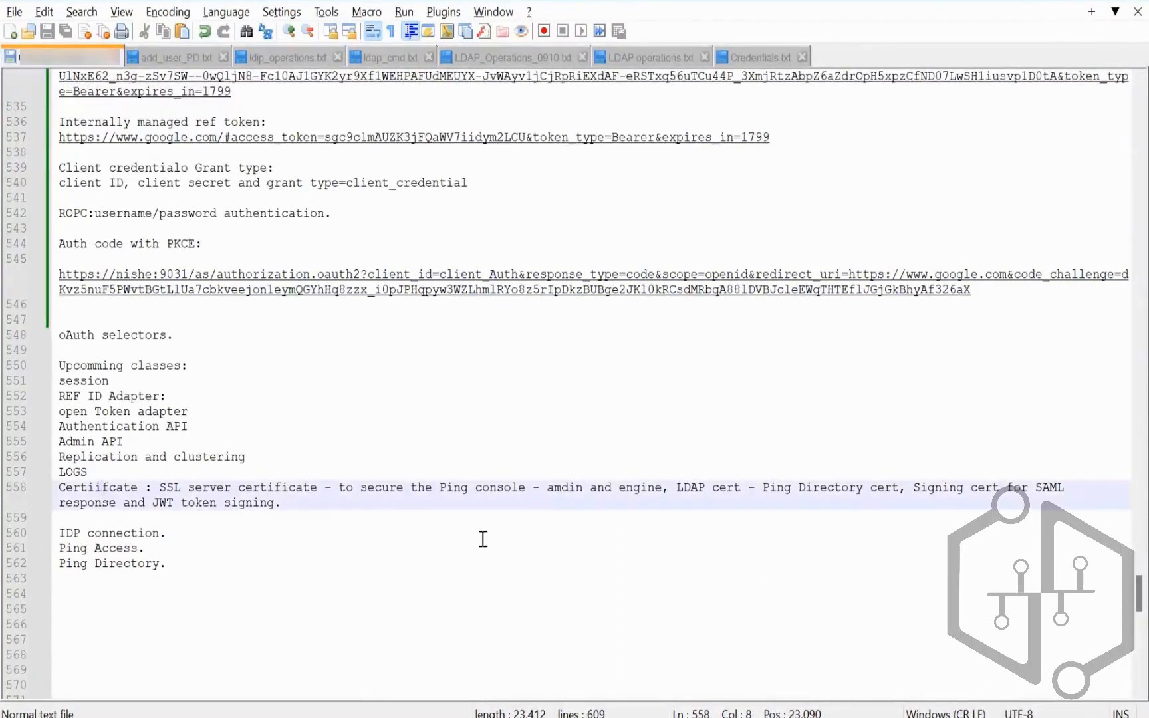
{"action": "key", "text": "BackSpace"}
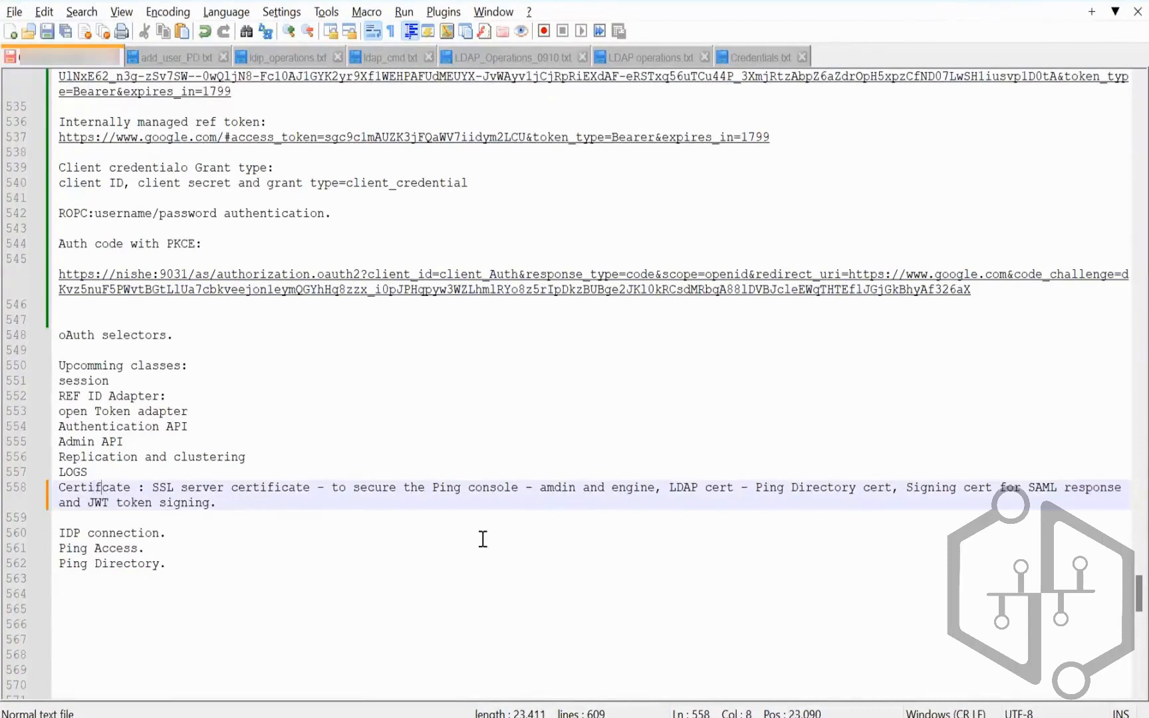
{"action": "type", "text": "i"}
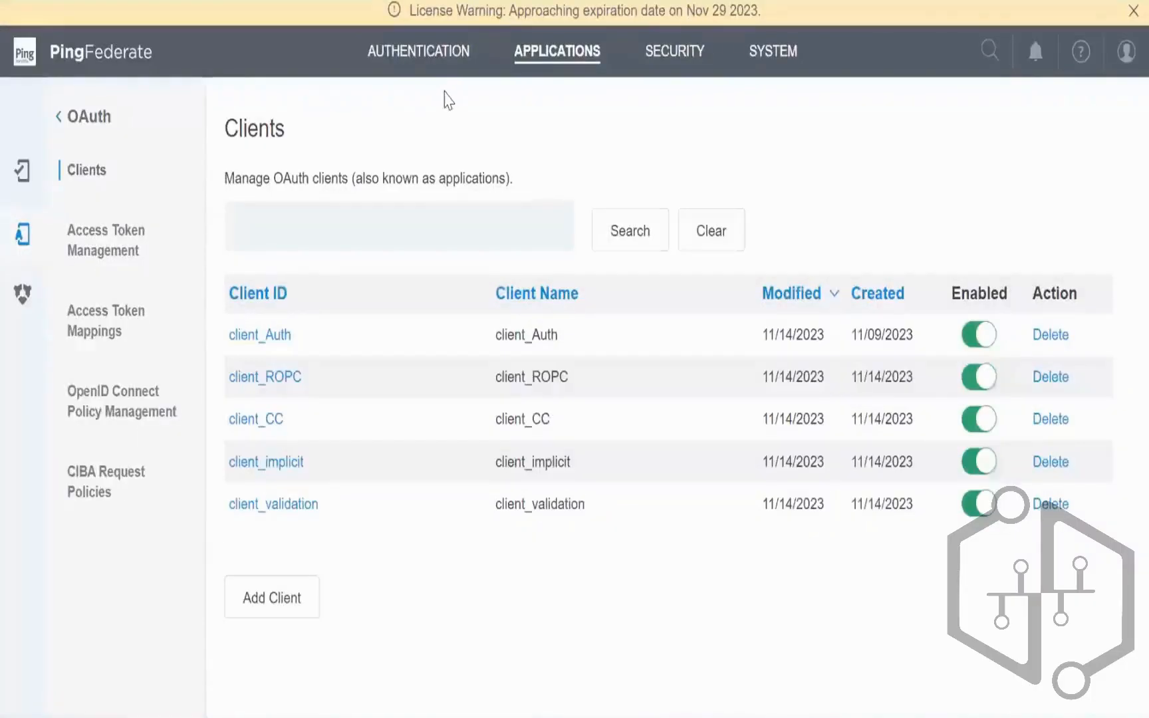
Step: Go to SYSTEM and choose the Authorization Server Settings card
{"action": "left_click", "coordinate": [774, 59]}
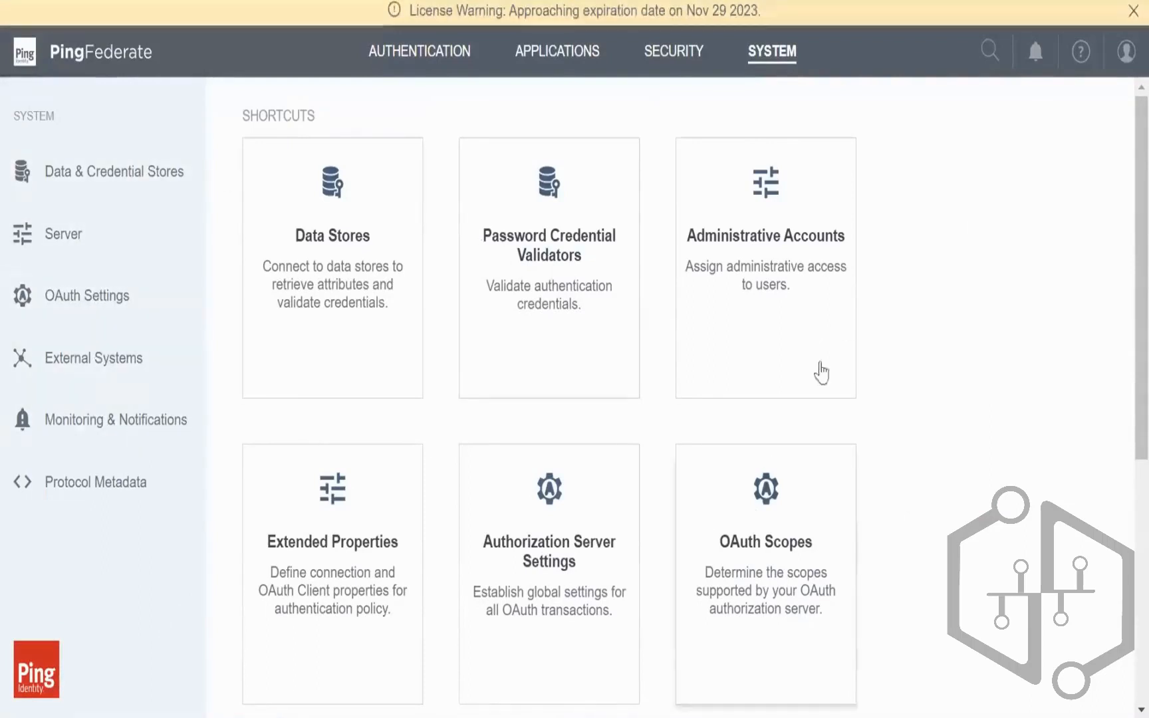
{"action": "left_click", "coordinate": [540, 577]}
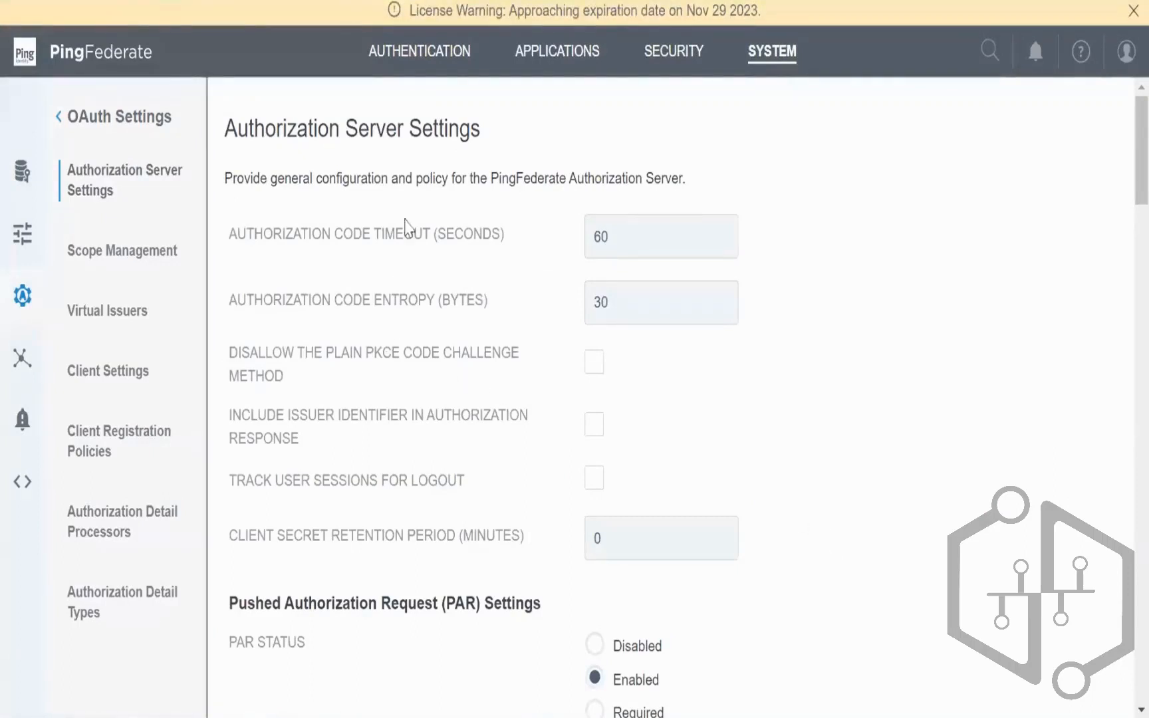
{"action": "left_click_drag", "start_coordinate": [634, 243], "coordinate": [565, 238]}
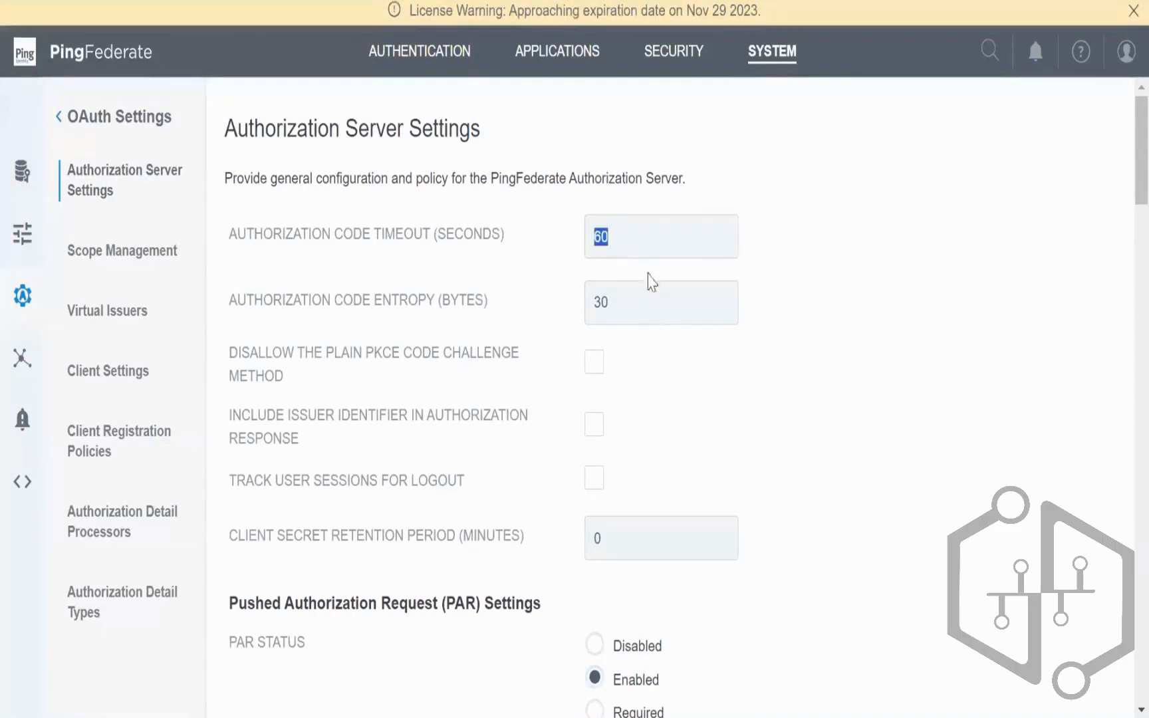
{"action": "left_click", "coordinate": [596, 236]}
{"action": "double_click", "coordinate": [608, 233]}
{"action": "left_click", "coordinate": [638, 239]}
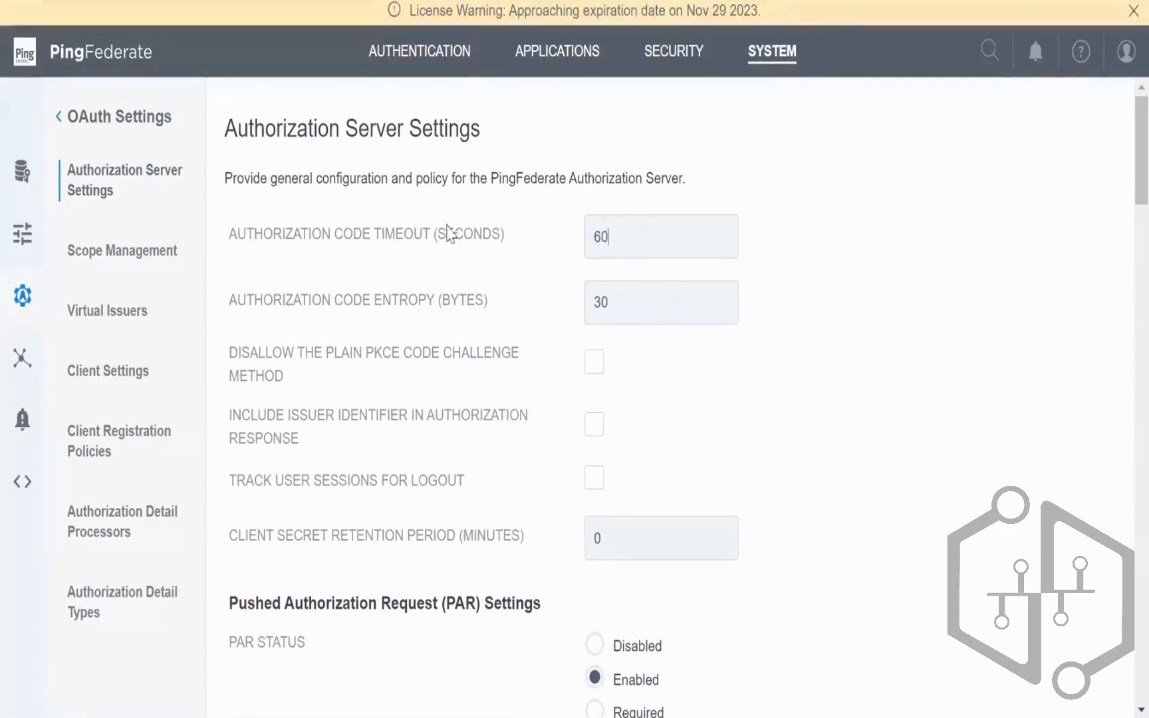
{"action": "left_click_drag", "start_coordinate": [505, 237], "coordinate": [225, 229]}
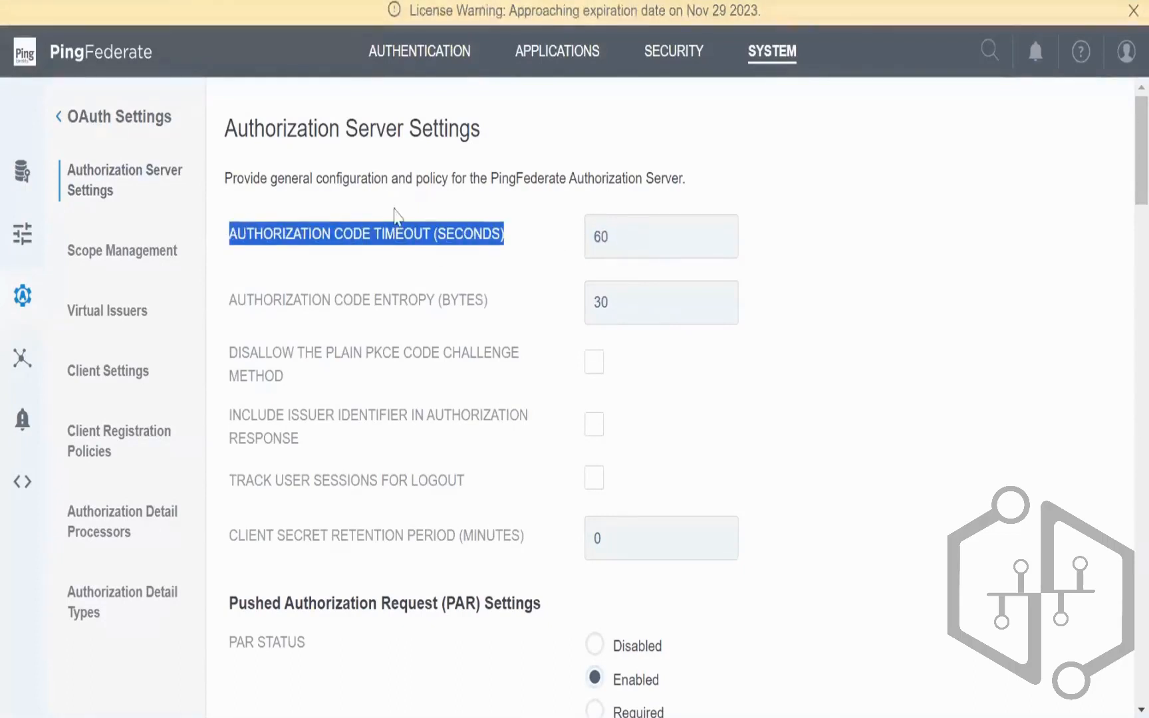
{"action": "double_click", "coordinate": [600, 301]}
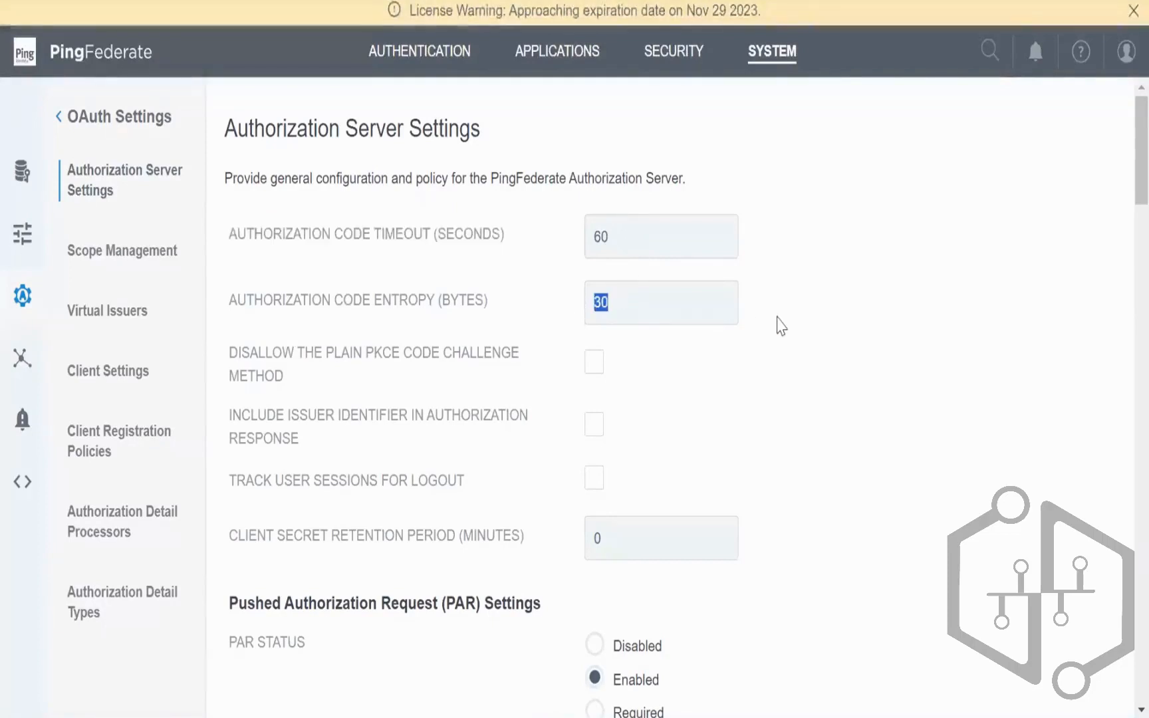
{"action": "scroll", "coordinate": [781, 325], "scroll_direction": "down", "scroll_amount": 2}
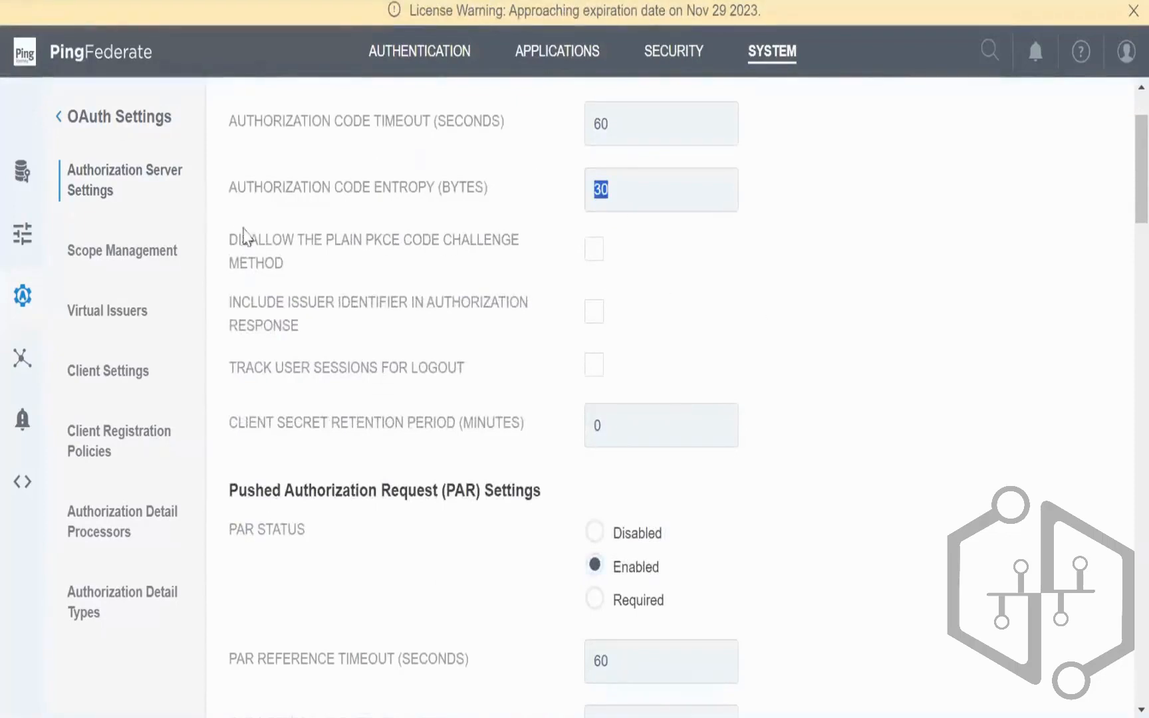
{"action": "left_click_drag", "start_coordinate": [275, 264], "coordinate": [313, 263]}
{"action": "left_click", "coordinate": [314, 264]}
{"action": "left_click", "coordinate": [593, 251]}
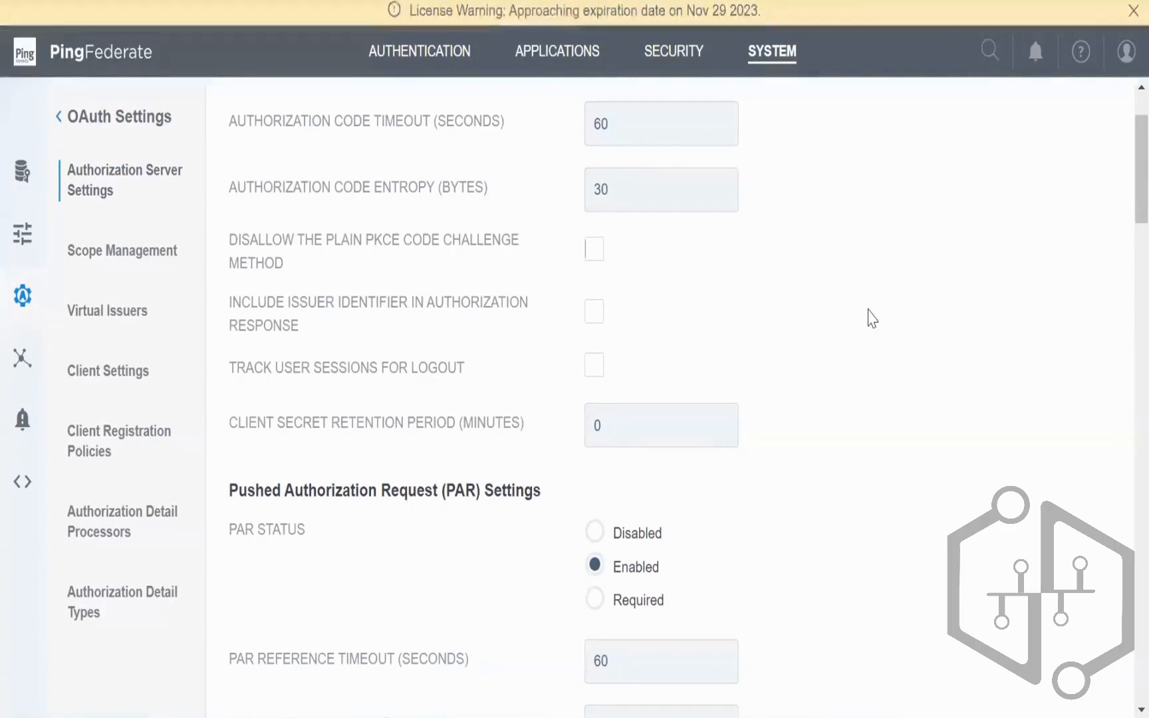
{"action": "scroll", "coordinate": [872, 318], "scroll_direction": "down", "scroll_amount": 2}
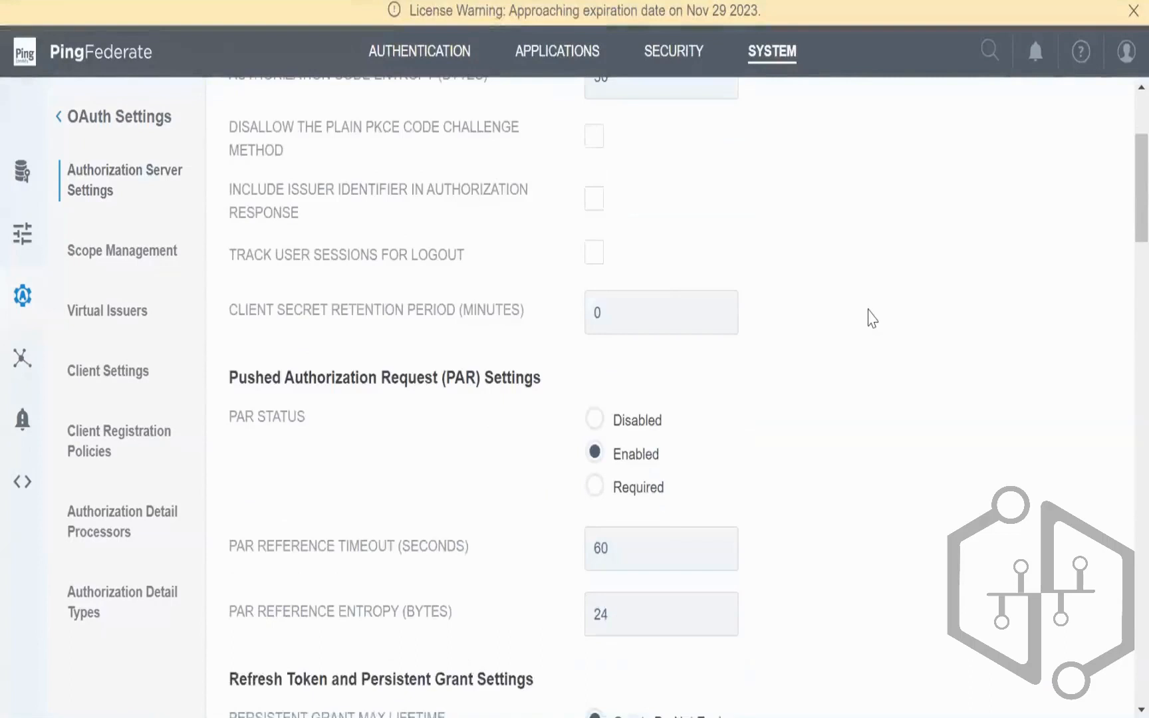
{"action": "scroll", "coordinate": [871, 318], "scroll_direction": "down", "scroll_amount": 4}
{"action": "scroll", "coordinate": [872, 318], "scroll_direction": "down", "scroll_amount": 2}
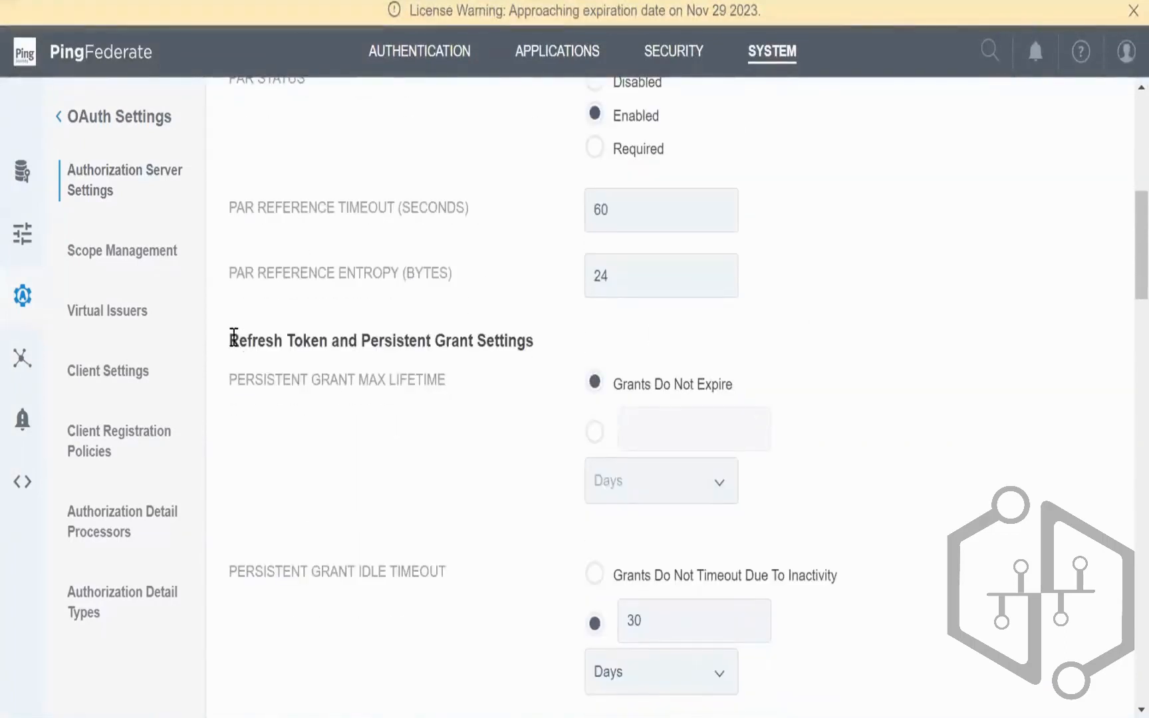
{"action": "left_click_drag", "start_coordinate": [230, 341], "coordinate": [538, 347]}
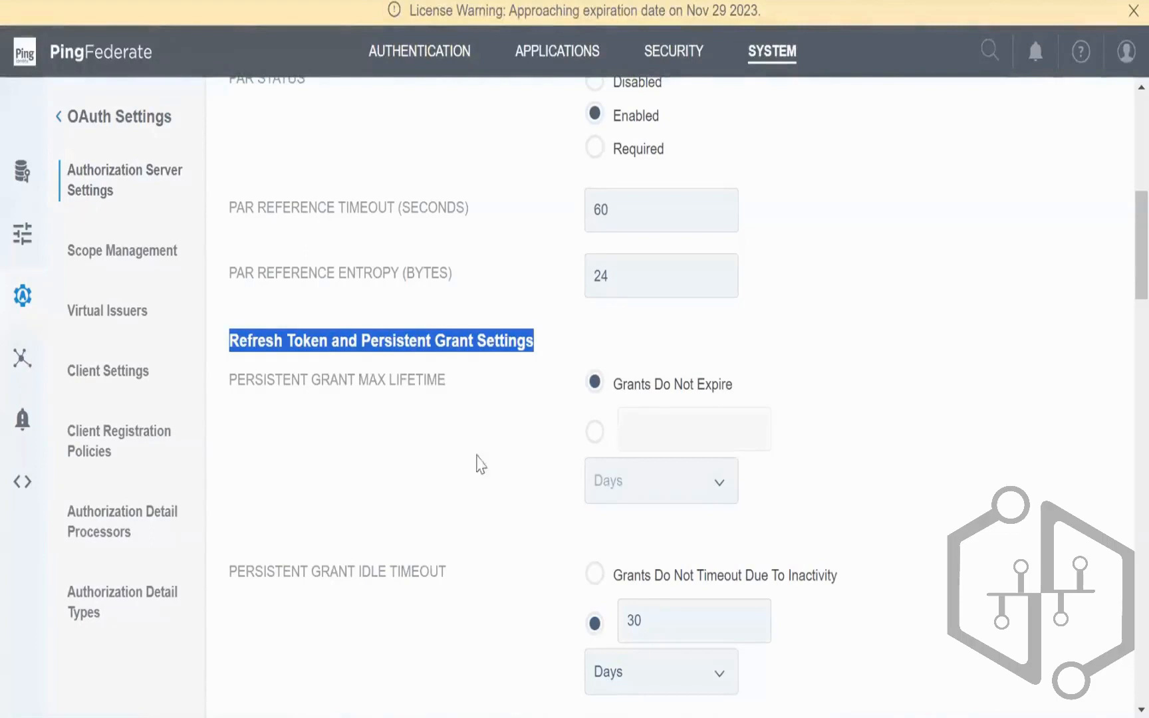
{"action": "scroll", "coordinate": [545, 523], "scroll_direction": "down", "scroll_amount": 2}
{"action": "scroll", "coordinate": [546, 525], "scroll_direction": "down", "scroll_amount": 3}
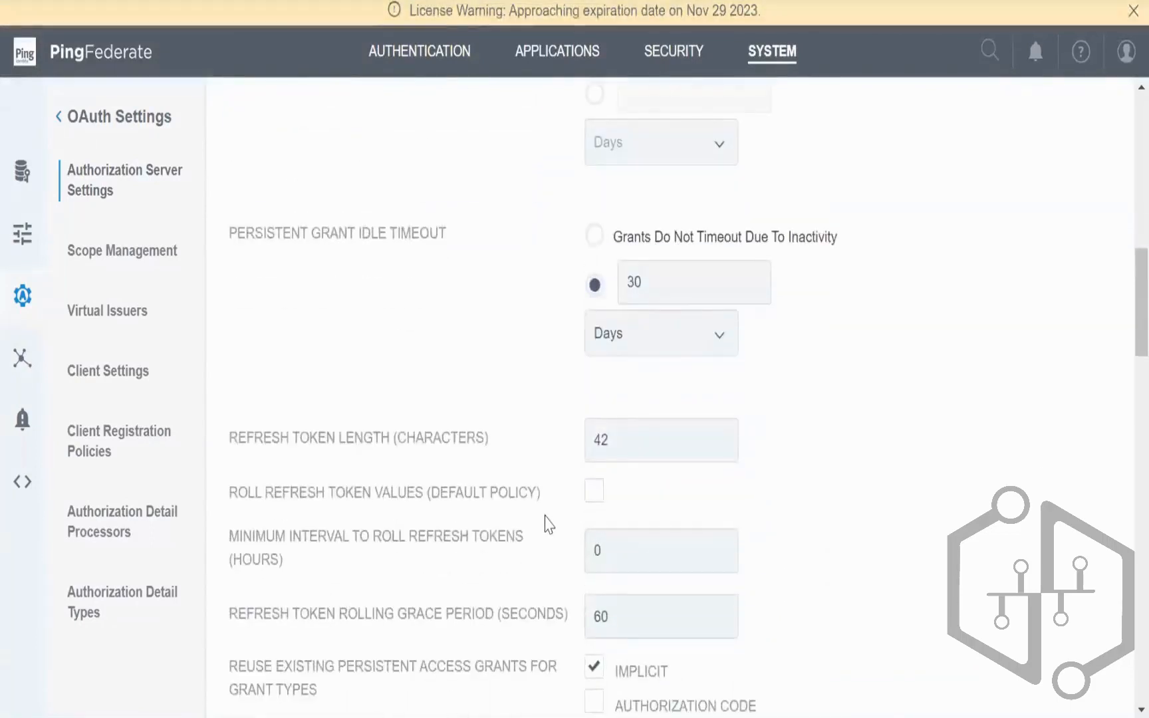
{"action": "scroll", "coordinate": [545, 523], "scroll_direction": "down", "scroll_amount": 2}
{"action": "scroll", "coordinate": [545, 524], "scroll_direction": "down", "scroll_amount": 3}
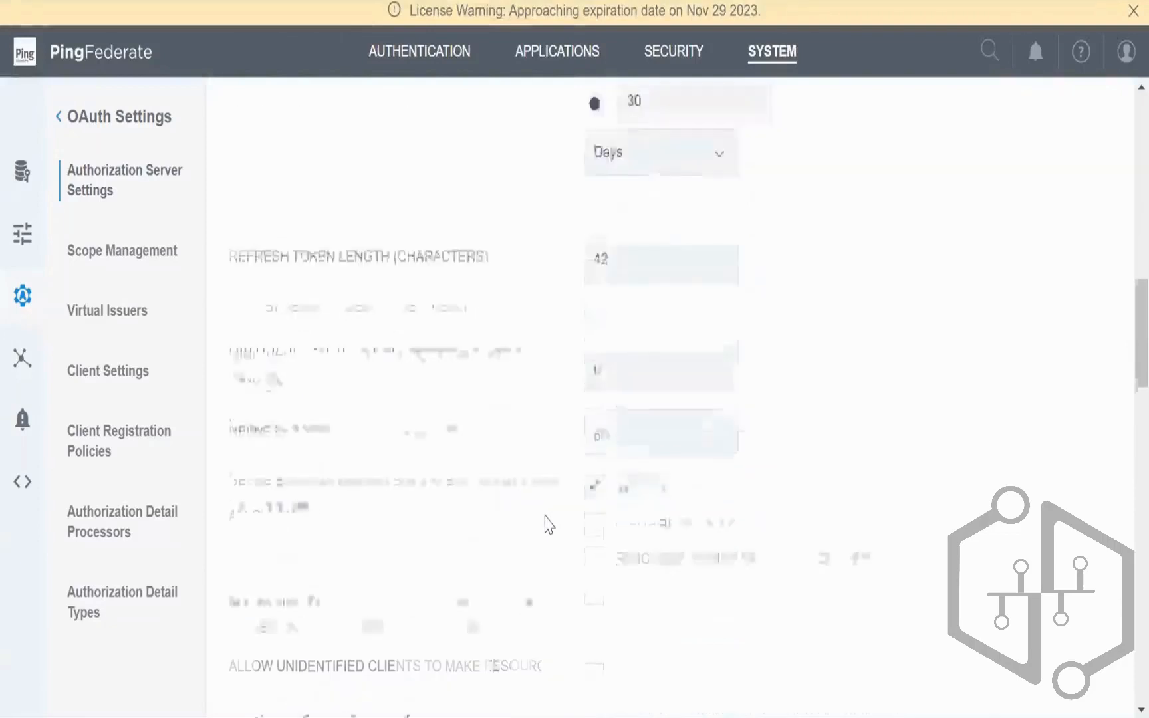
{"action": "scroll", "coordinate": [547, 525], "scroll_direction": "down", "scroll_amount": 6}
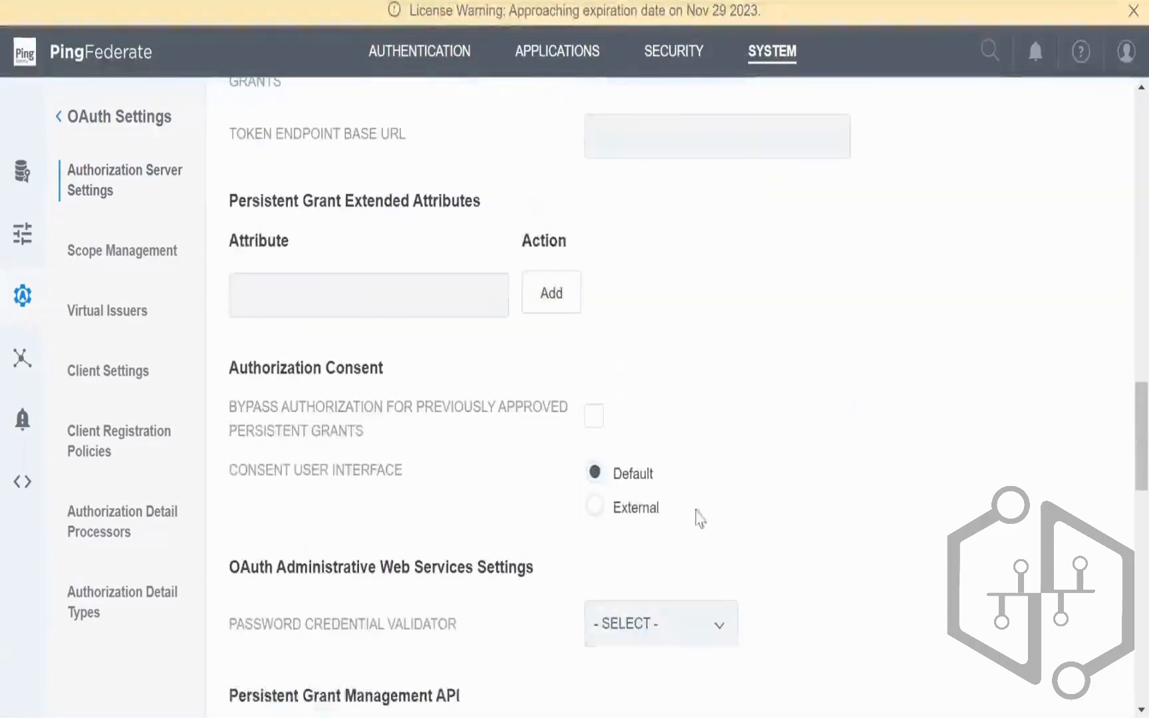
{"action": "scroll", "coordinate": [798, 512], "scroll_direction": "down", "scroll_amount": 3}
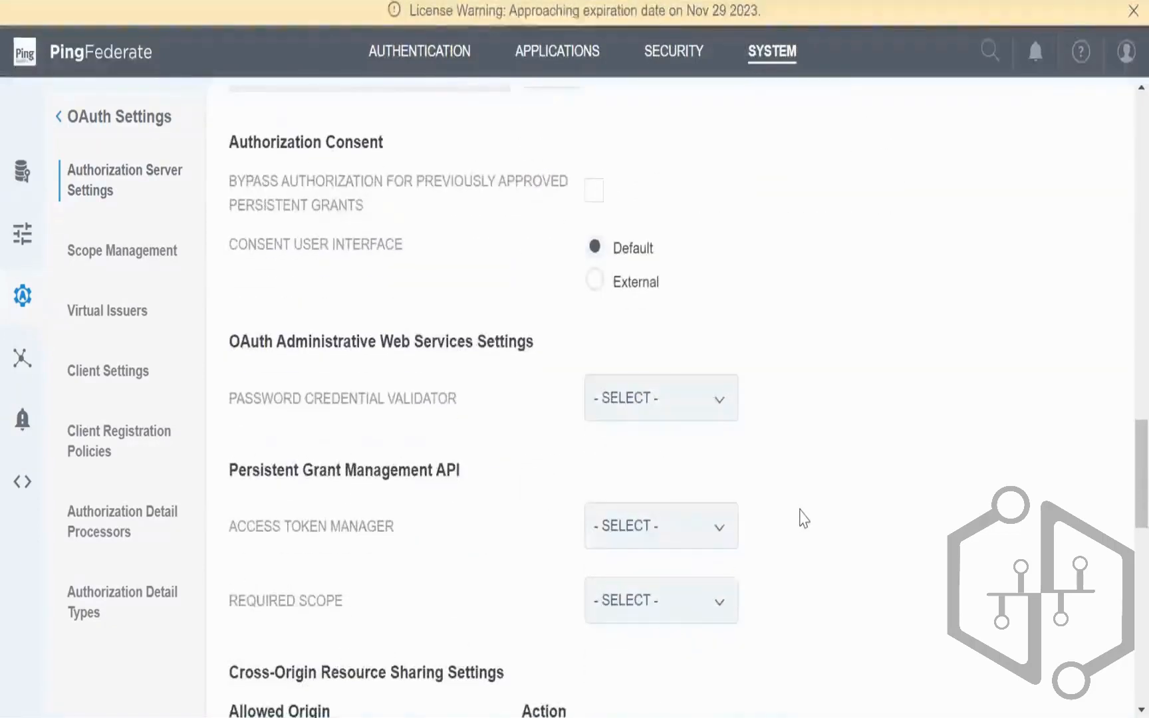
{"action": "scroll", "coordinate": [800, 510], "scroll_direction": "down", "scroll_amount": 2}
{"action": "scroll", "coordinate": [801, 517], "scroll_direction": "down", "scroll_amount": 3}
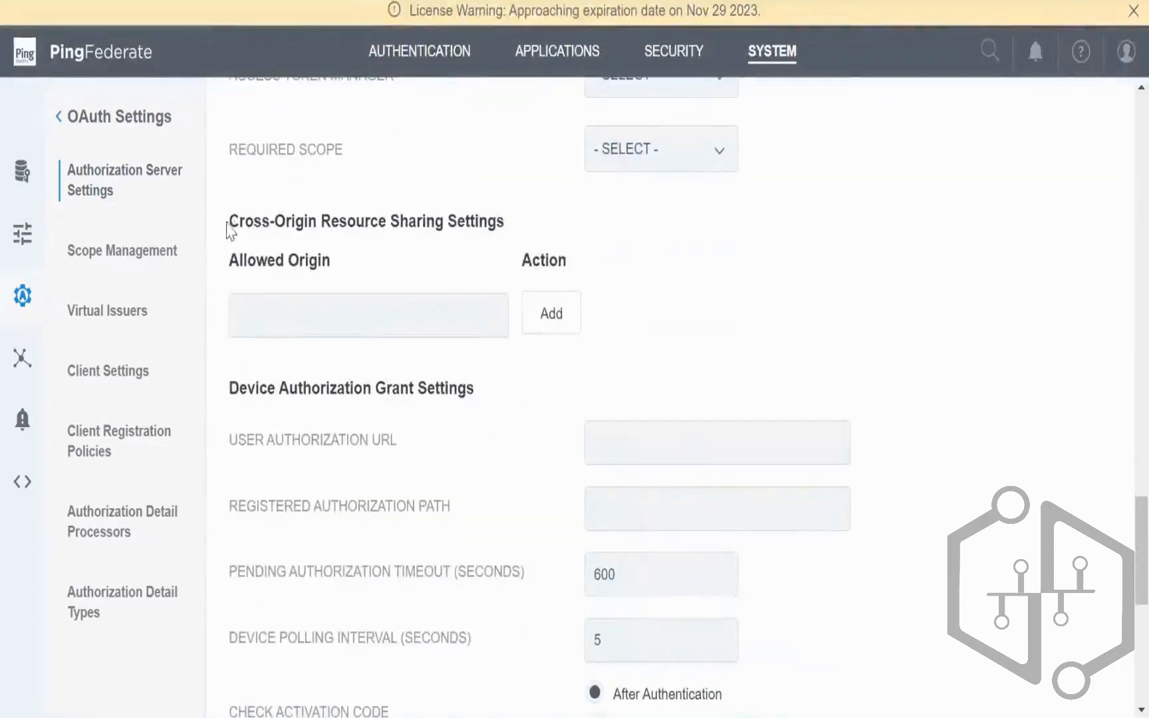
{"action": "triple_click", "coordinate": [371, 227]}
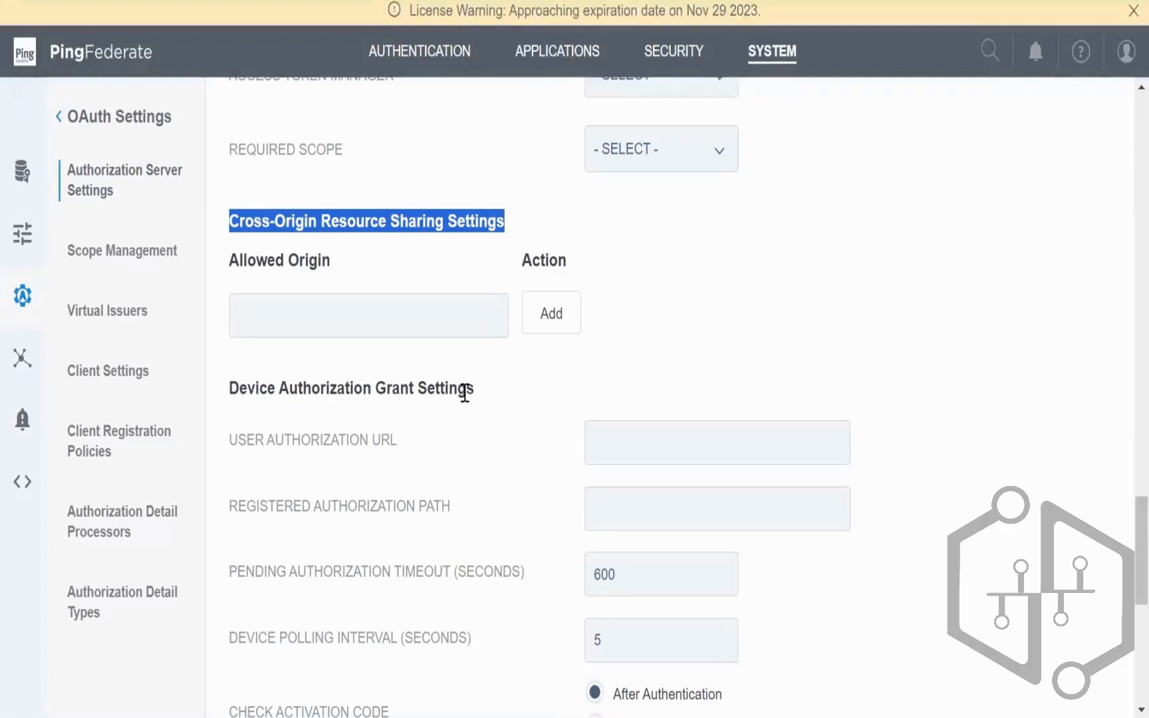
{"action": "left_click", "coordinate": [461, 321]}
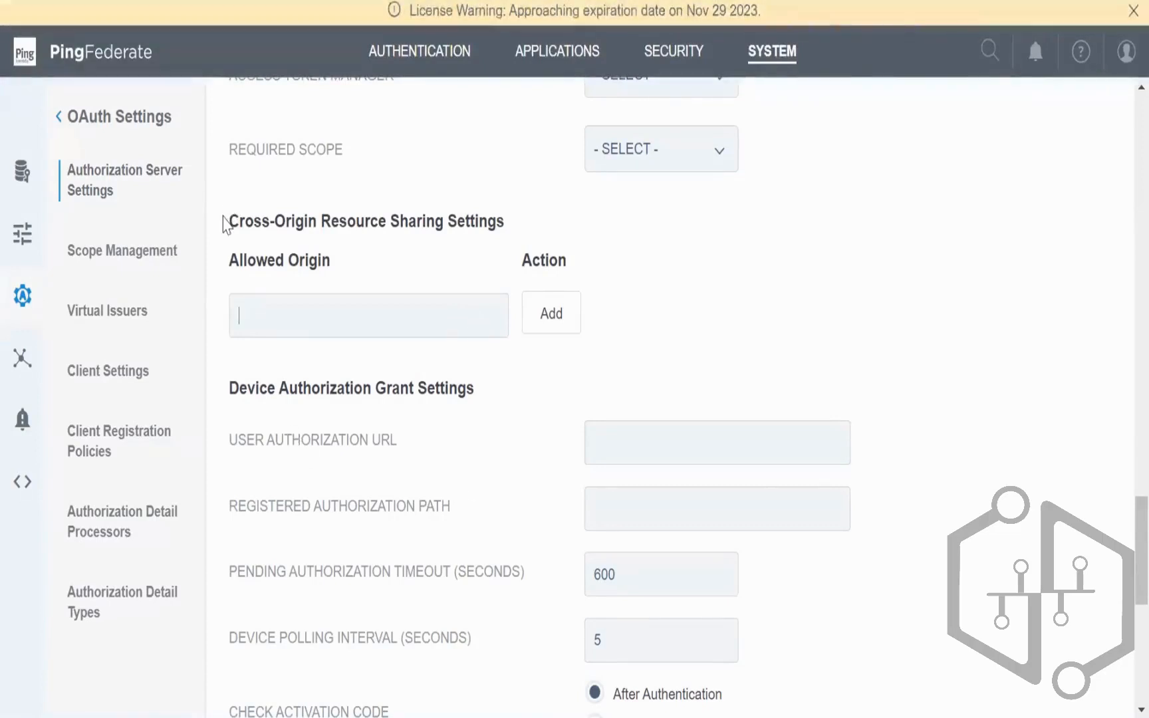
{"action": "left_click_drag", "start_coordinate": [229, 221], "coordinate": [505, 213]}
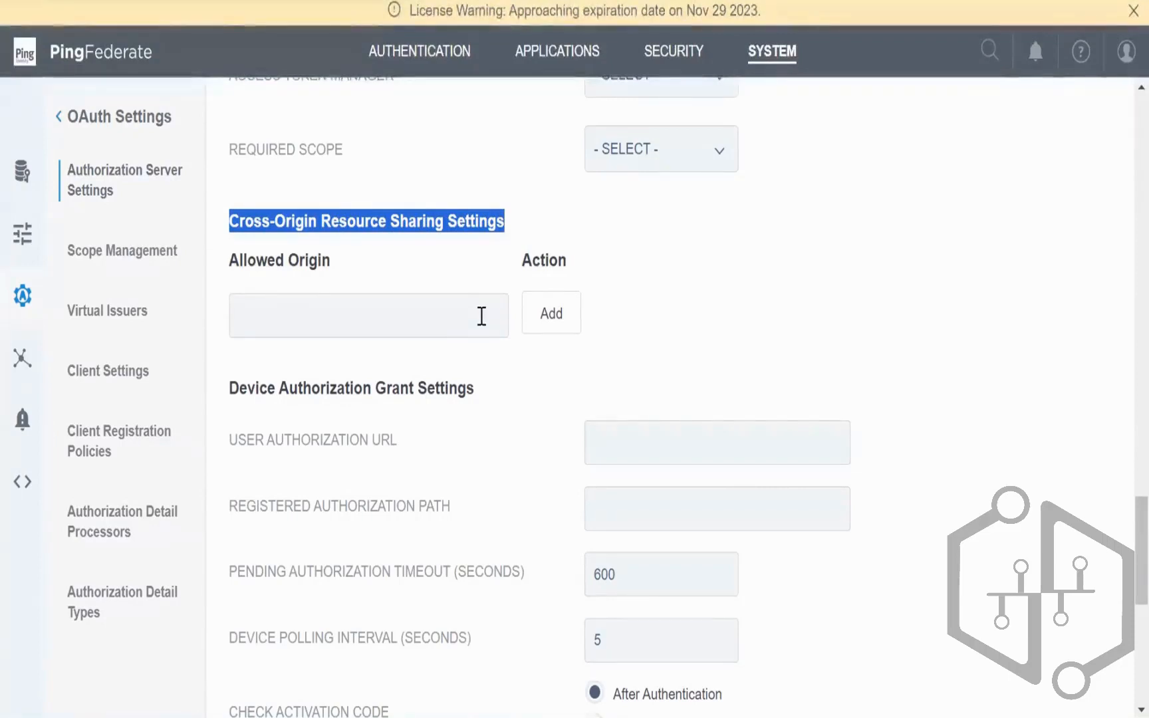
{"action": "left_click_drag", "start_coordinate": [331, 260], "coordinate": [229, 267]}
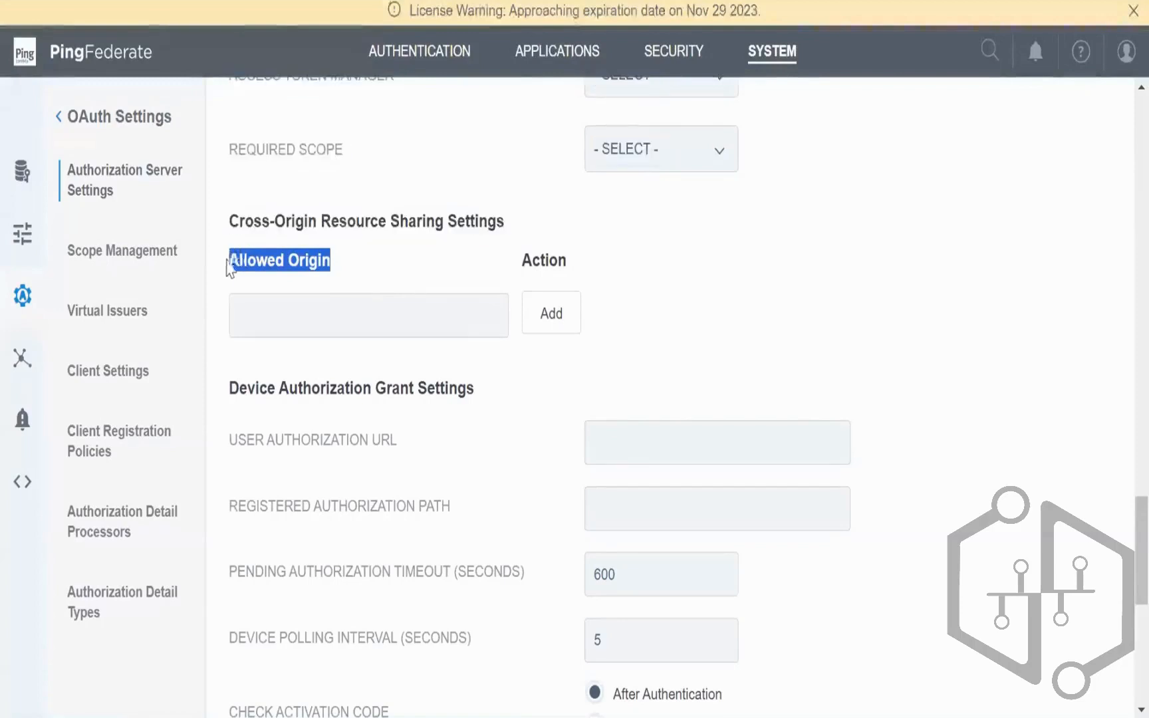
{"action": "left_click", "coordinate": [233, 220]}
{"action": "left_click_drag", "start_coordinate": [233, 220], "coordinate": [508, 228]}
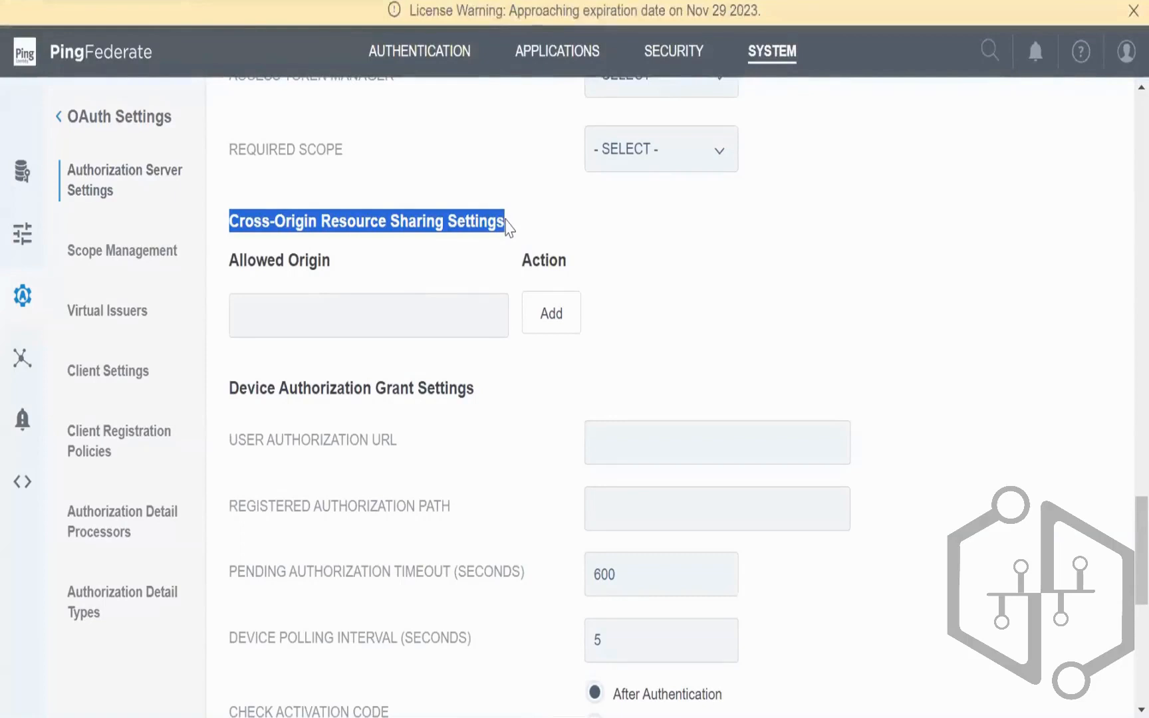
{"action": "left_click", "coordinate": [545, 216]}
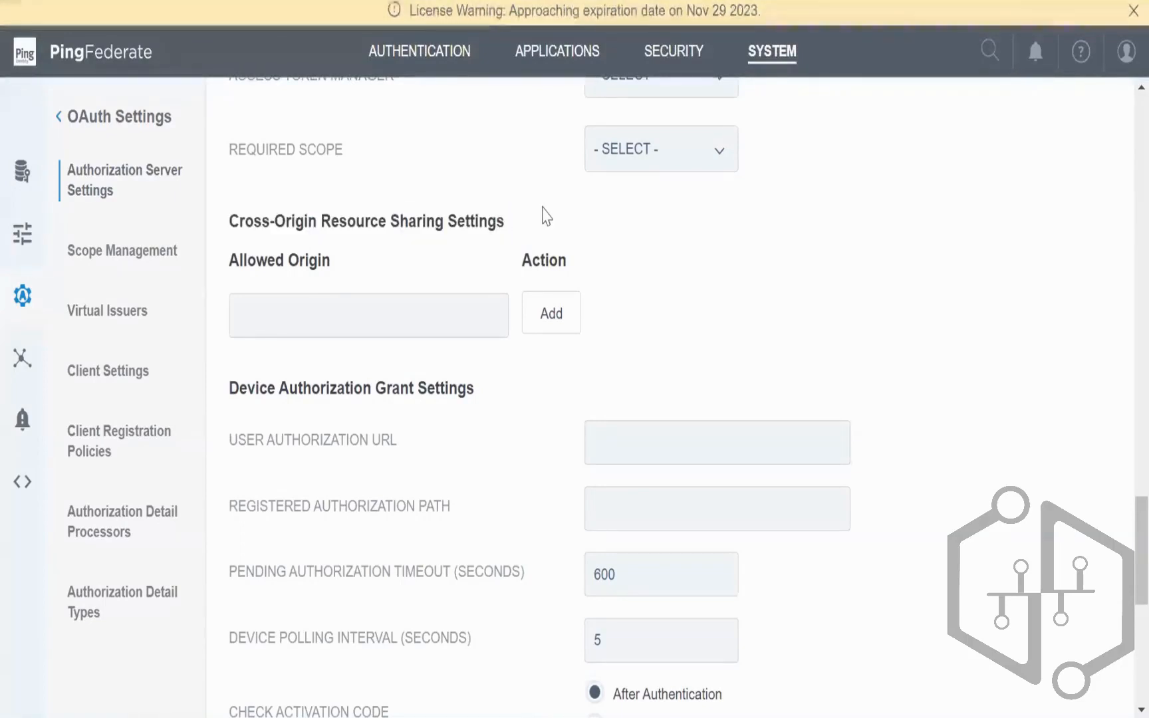
{"action": "left_click_drag", "start_coordinate": [228, 221], "coordinate": [331, 264]}
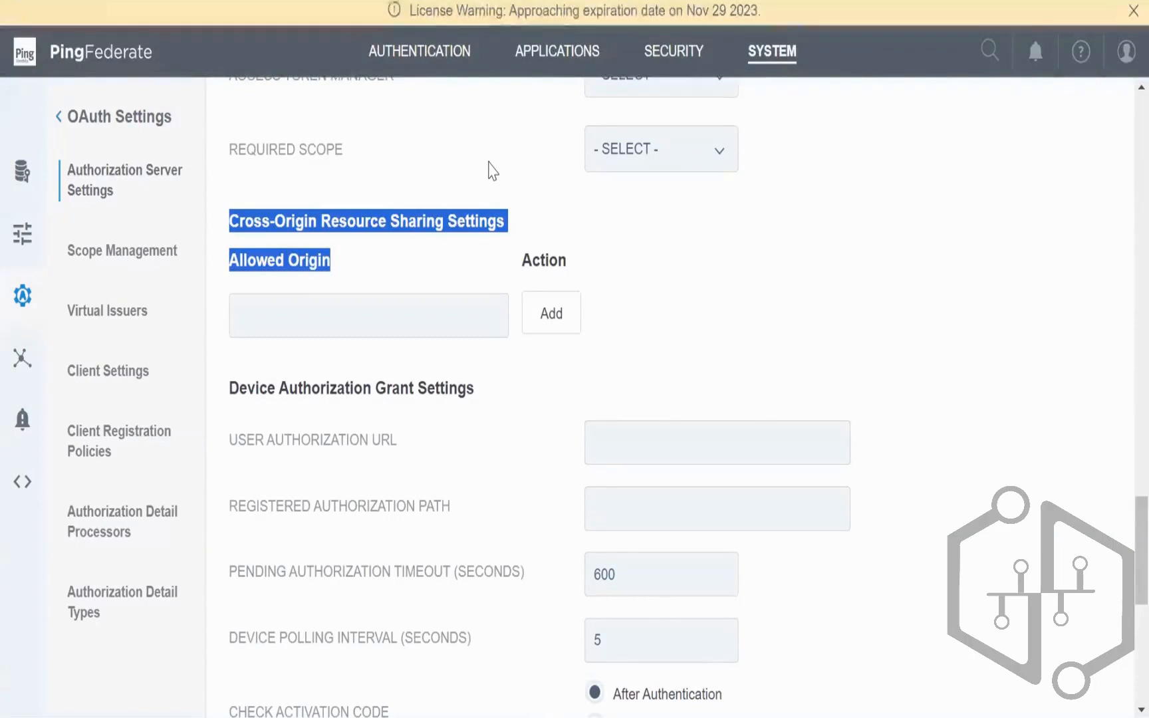
{"action": "left_click", "coordinate": [299, 1]}
{"action": "left_click", "coordinate": [253, 1]}
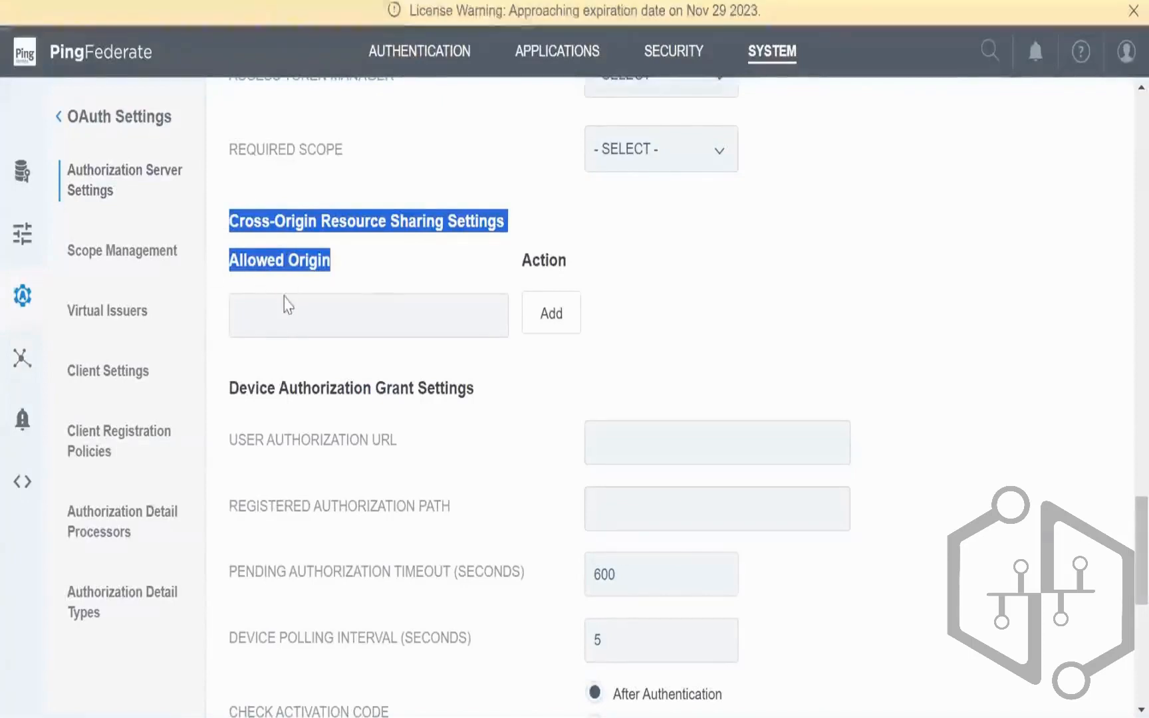
{"action": "left_click", "coordinate": [292, 315]}
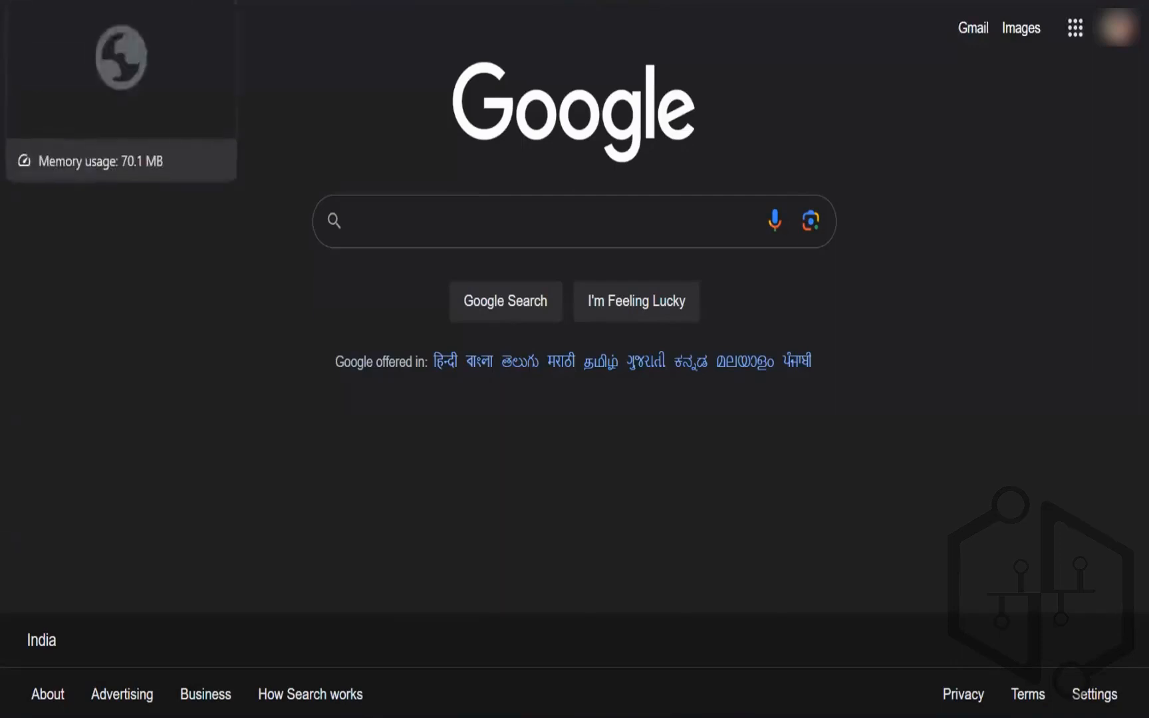
{"action": "left_click", "coordinate": [87, 0]}
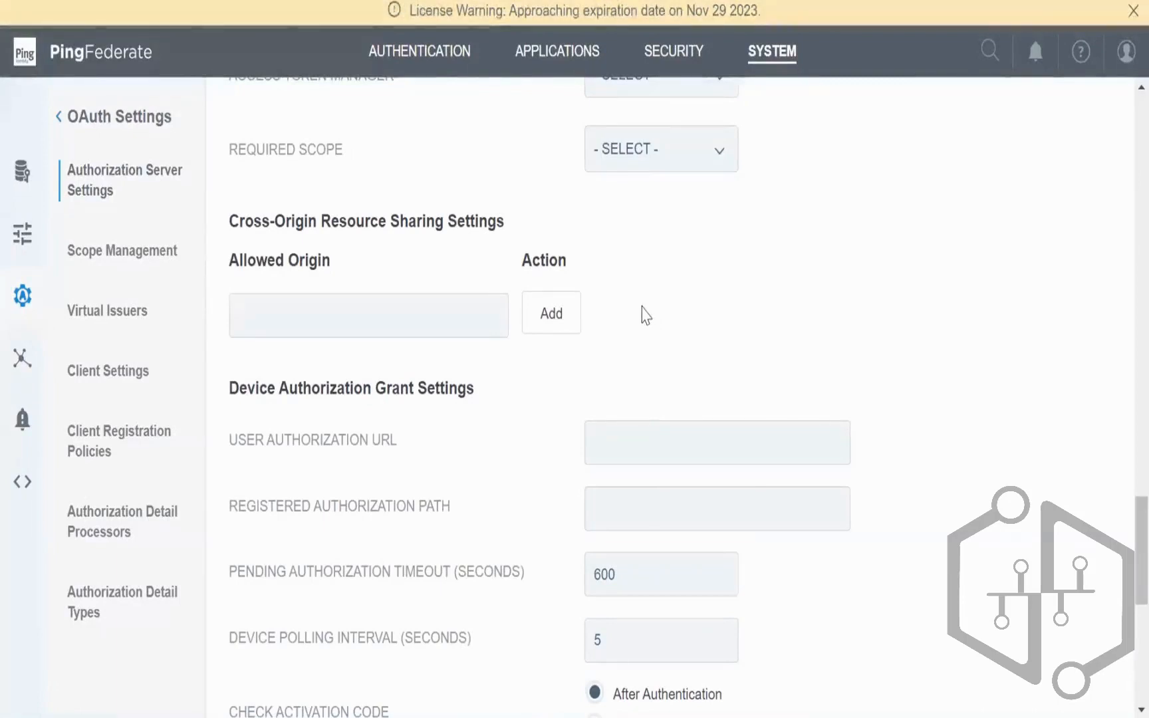
{"action": "left_click_drag", "start_coordinate": [230, 221], "coordinate": [509, 236]}
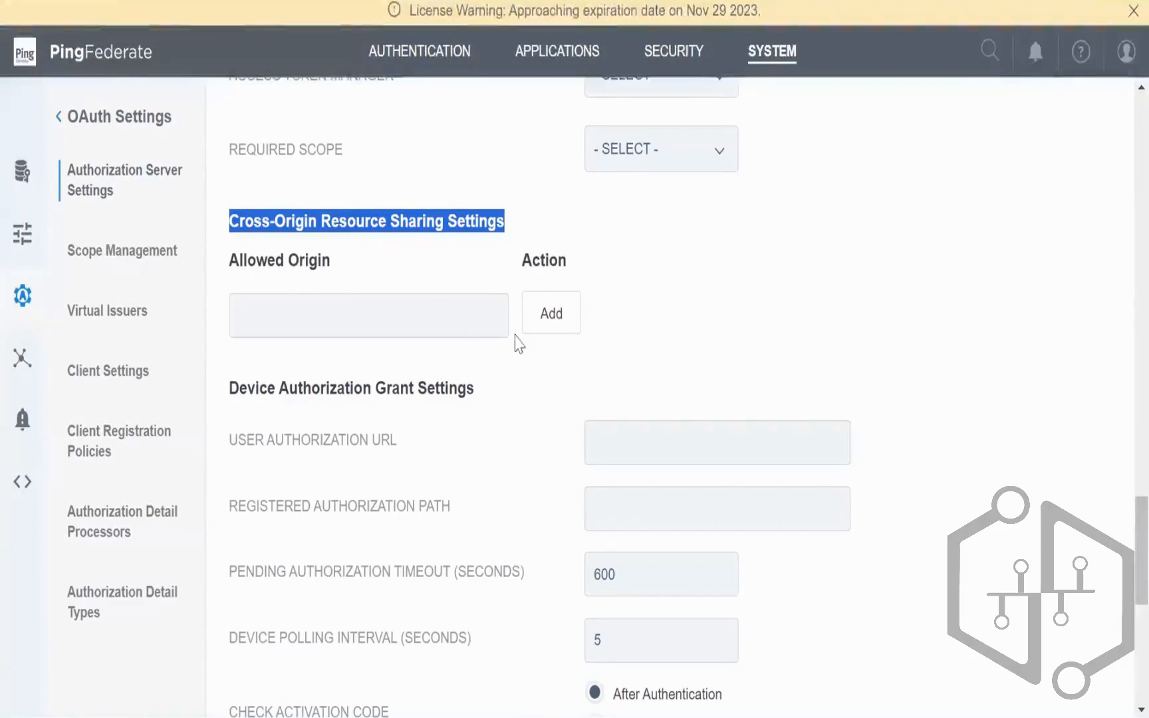
{"action": "left_click", "coordinate": [431, 329]}
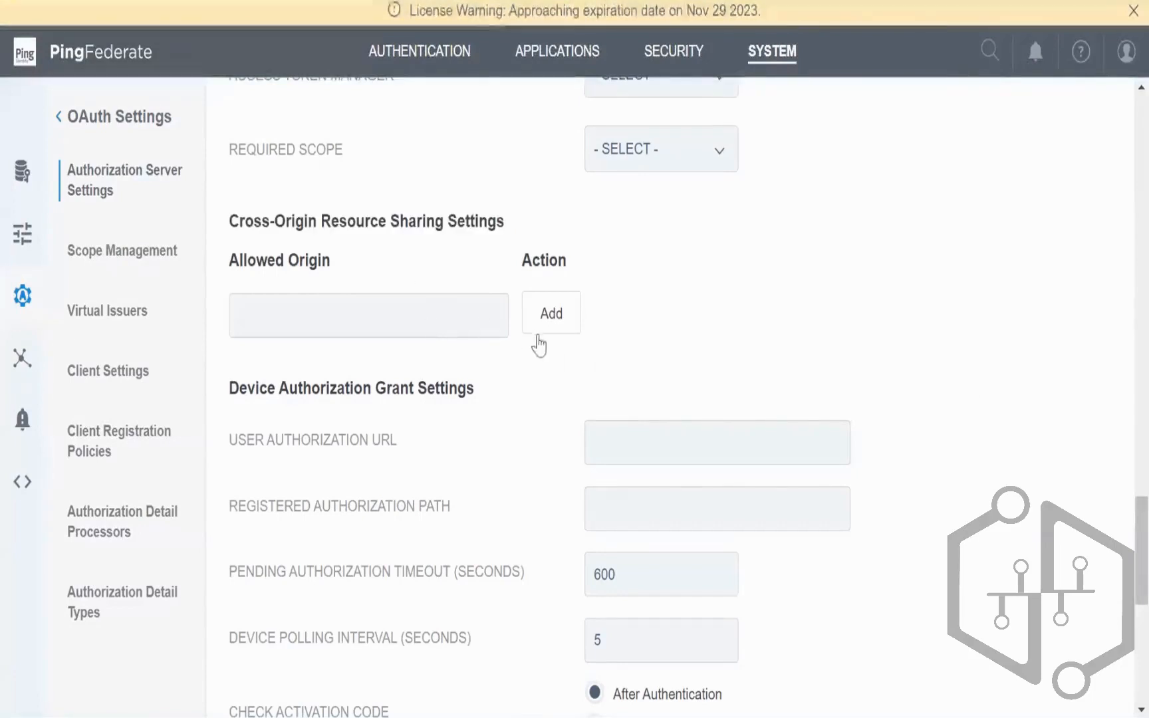
{"action": "scroll", "coordinate": [551, 346], "scroll_direction": "down", "scroll_amount": 2}
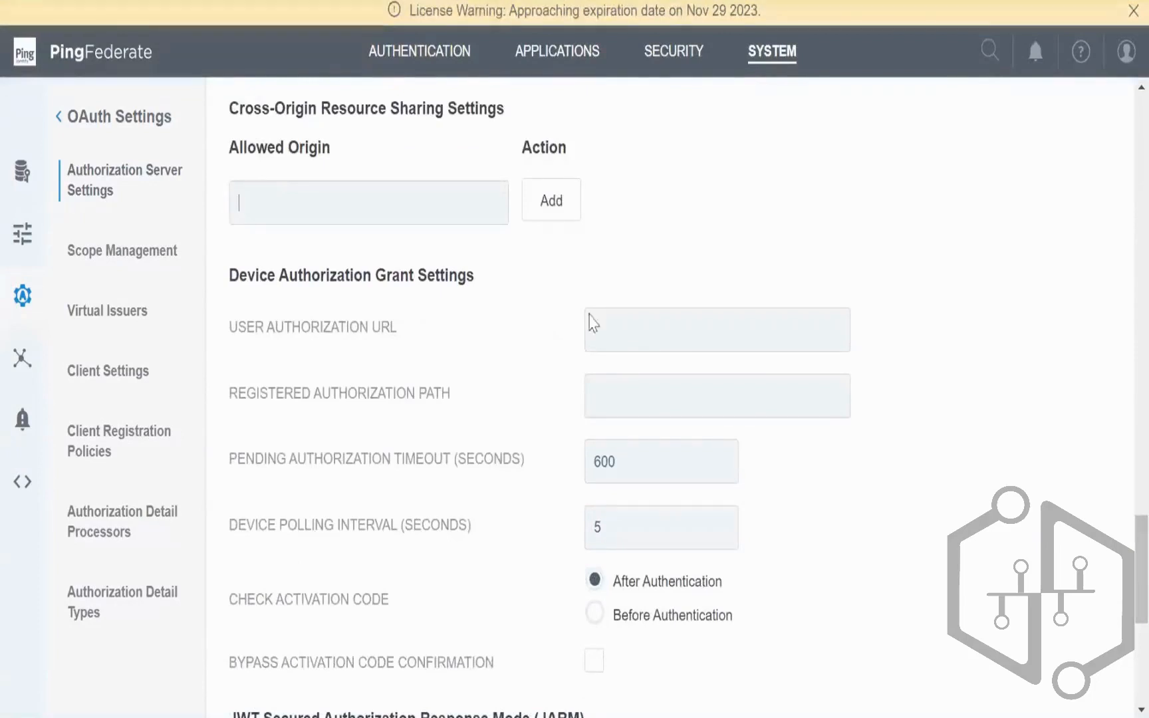
Step: Go to SYSTEM and choose the Administrative Accounts card
{"action": "left_click", "coordinate": [743, 67]}
{"action": "scroll", "coordinate": [853, 206], "scroll_direction": "down", "scroll_amount": 3}
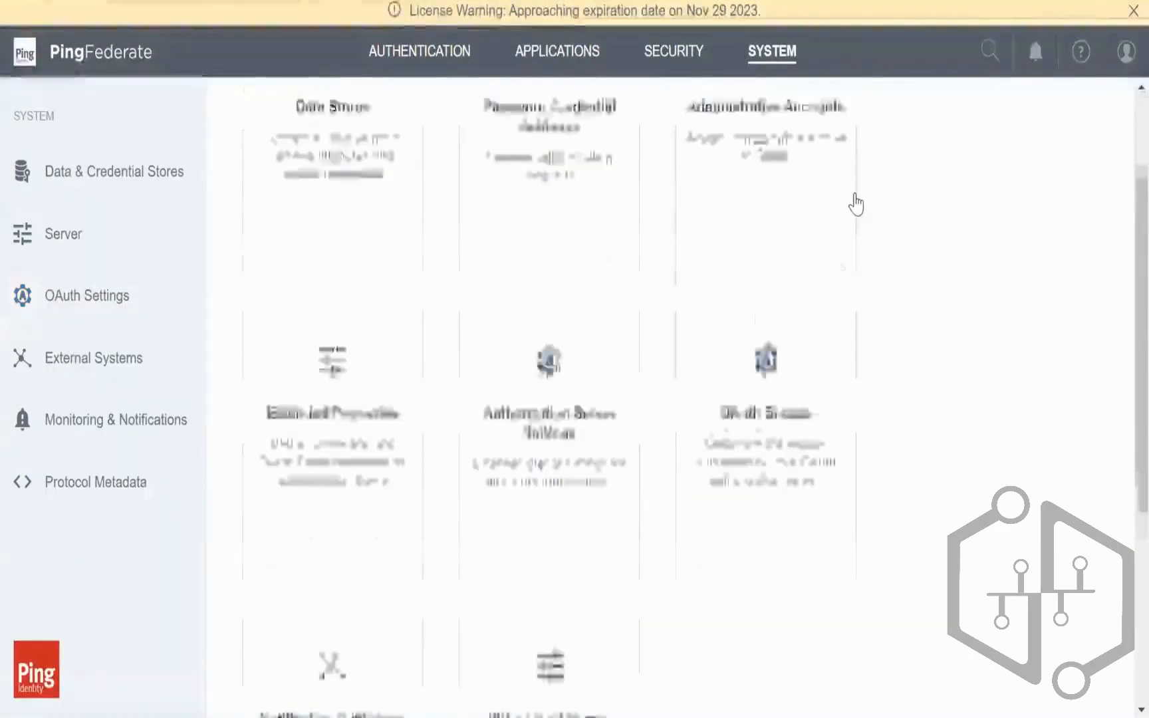
{"action": "scroll", "coordinate": [994, 405], "scroll_direction": "up", "scroll_amount": 2}
{"action": "scroll", "coordinate": [1003, 452], "scroll_direction": "up", "scroll_amount": 2}
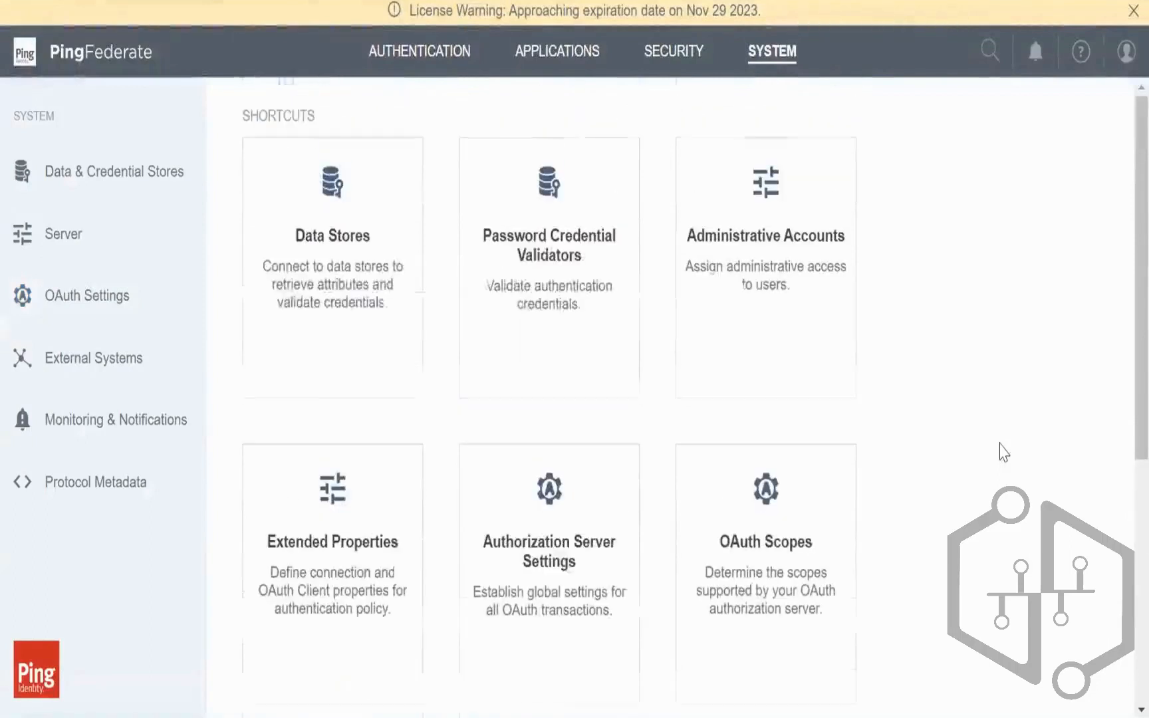
{"action": "left_click", "coordinate": [803, 296]}
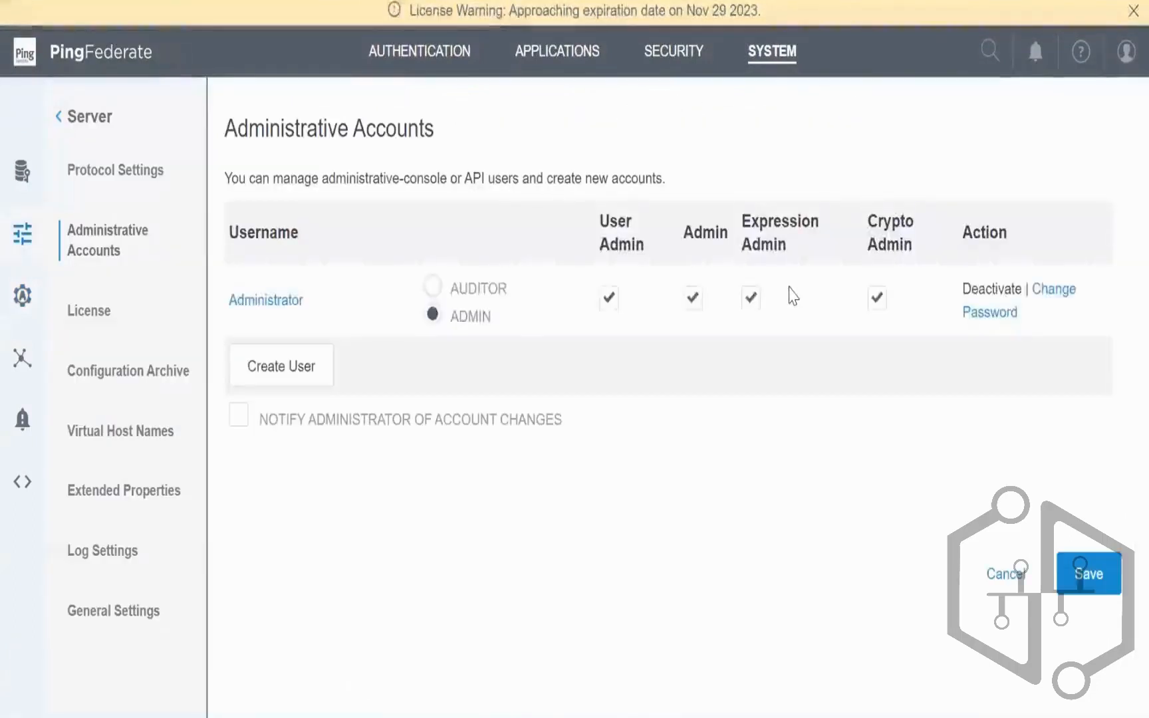
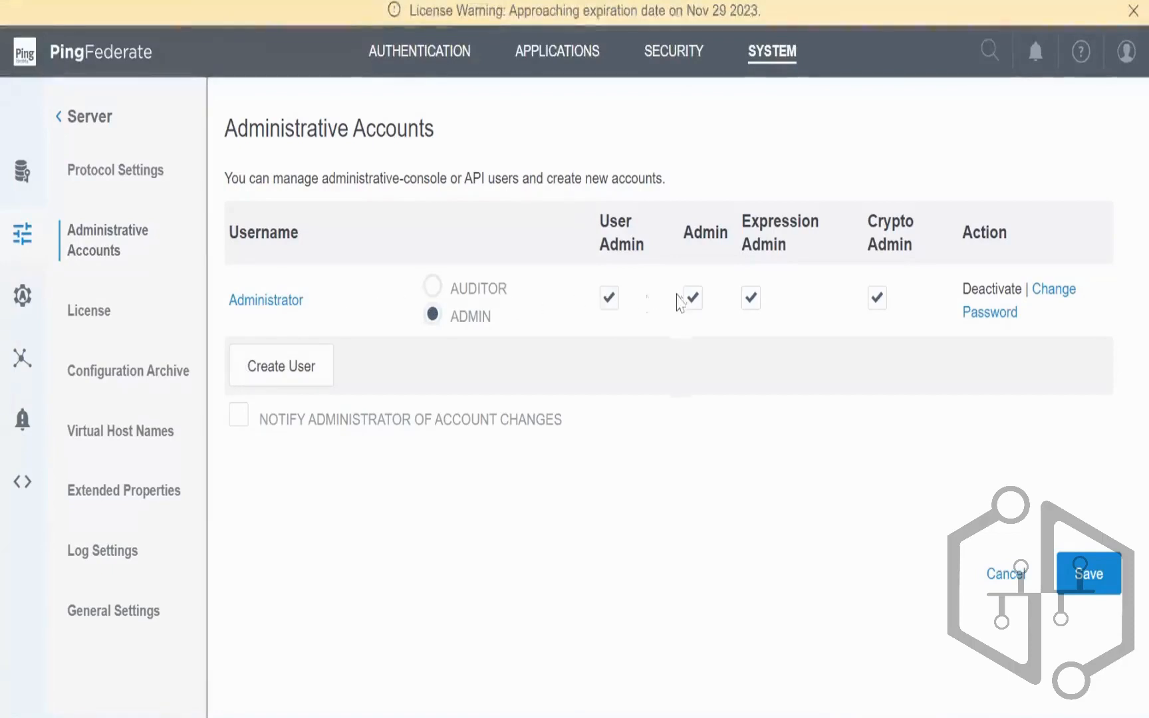
Step: Highlight the User Admin, Admin, Expression Admin and Crypto Admin role headings to compare their permissions
{"action": "left_click_drag", "start_coordinate": [603, 219], "coordinate": [804, 252]}
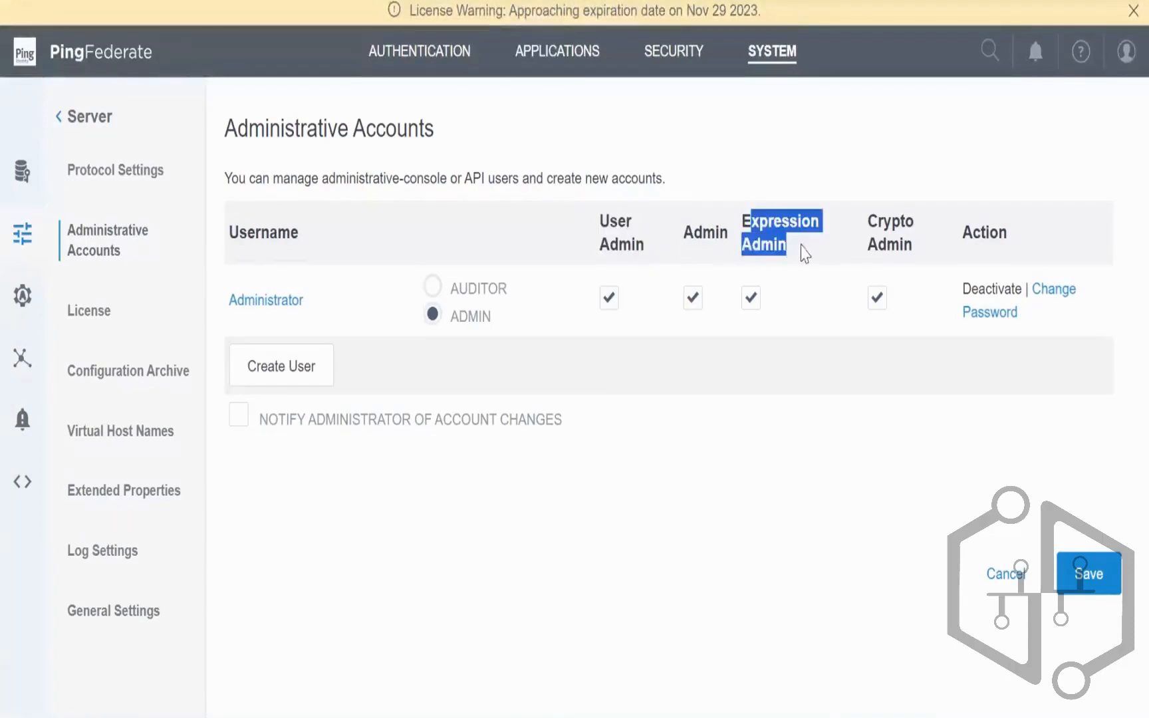
{"action": "double_click", "coordinate": [703, 234]}
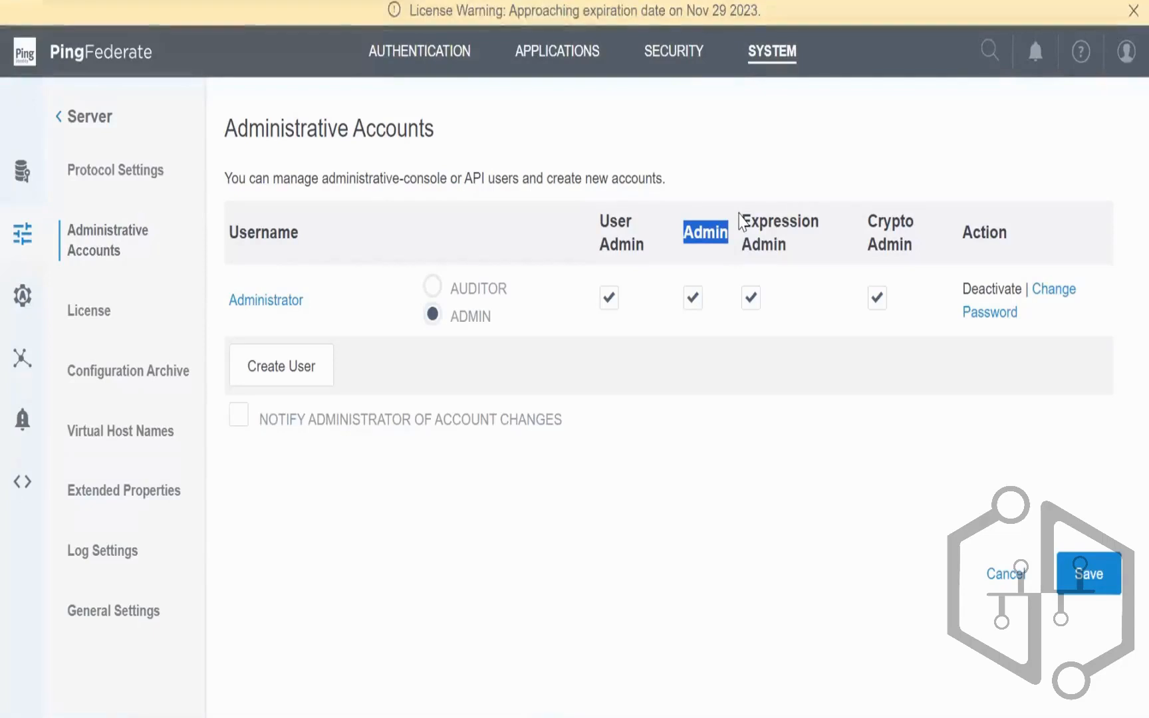
{"action": "left_click_drag", "start_coordinate": [739, 214], "coordinate": [795, 256]}
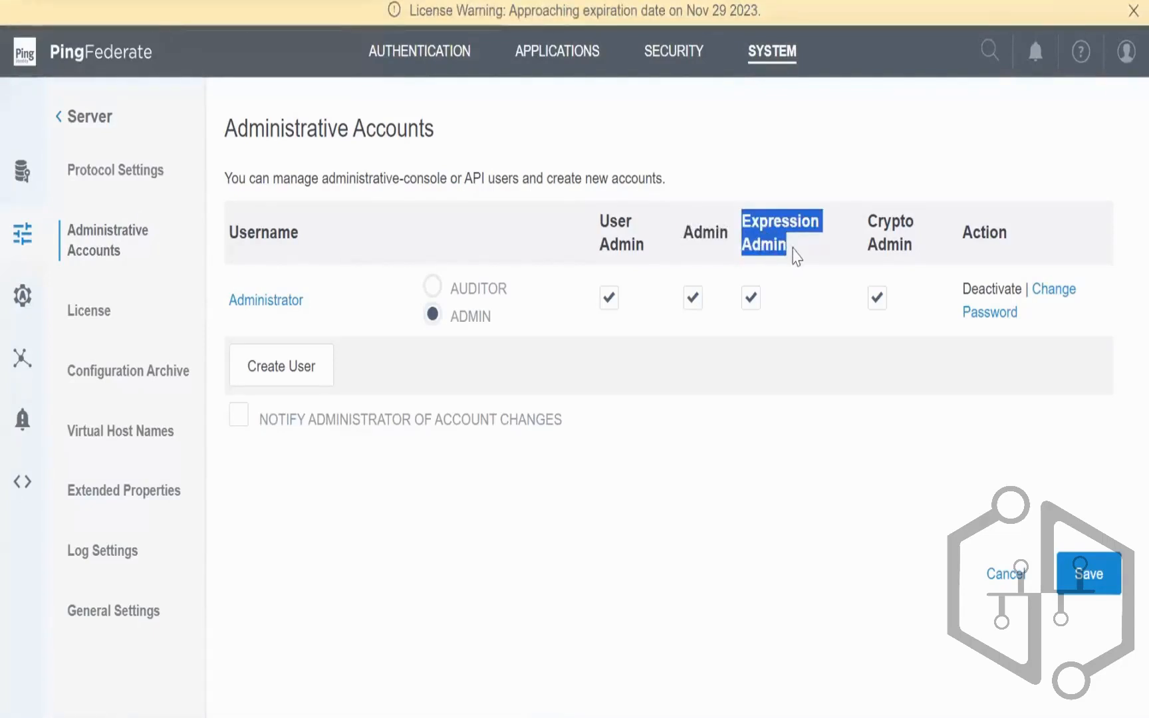
{"action": "left_click", "coordinate": [870, 221]}
{"action": "left_click_drag", "start_coordinate": [871, 221], "coordinate": [913, 240]}
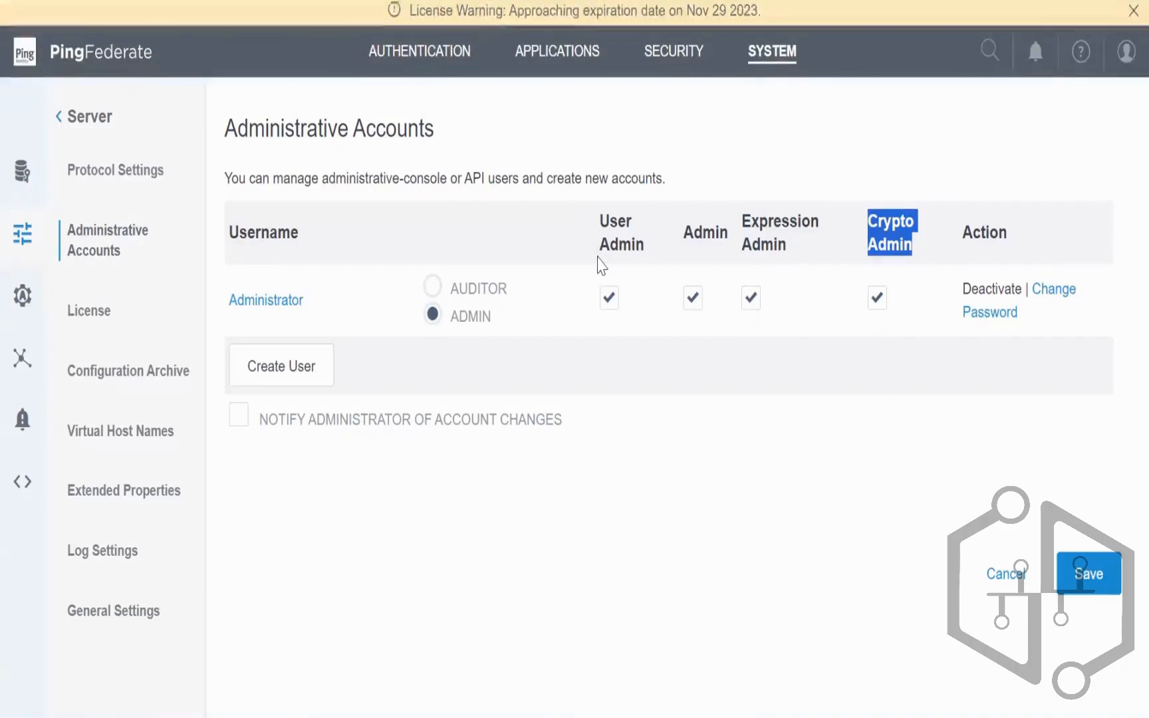
{"action": "left_click_drag", "start_coordinate": [600, 216], "coordinate": [728, 234]}
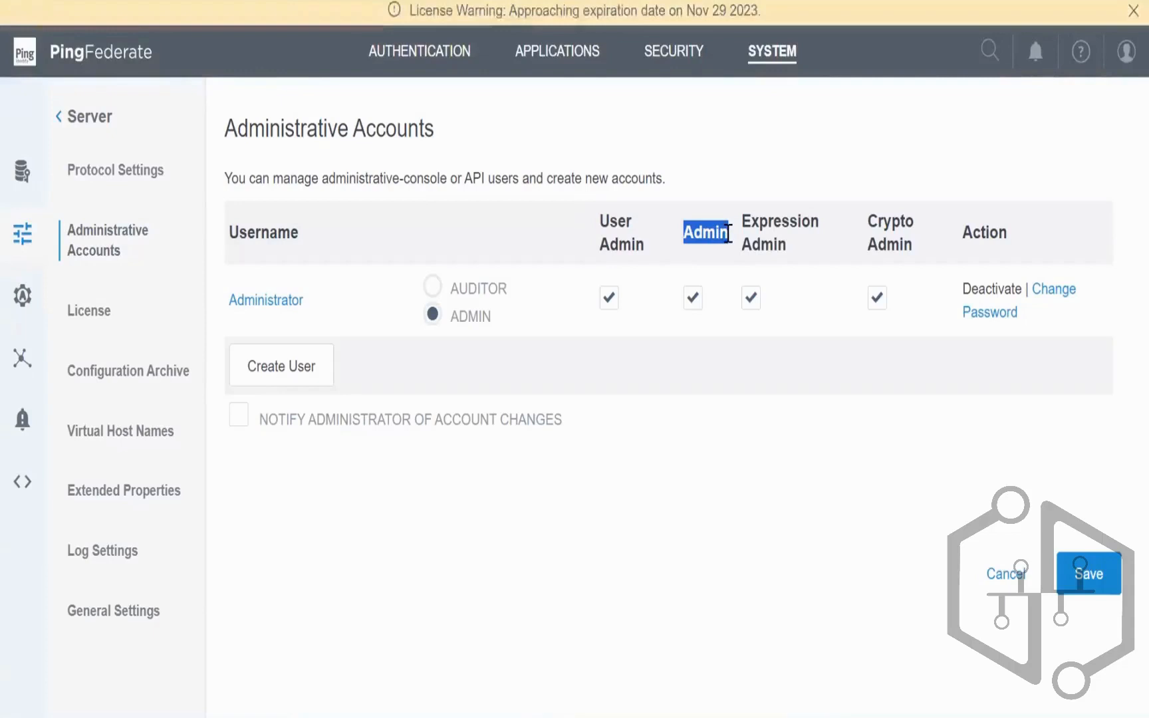
{"action": "left_click", "coordinate": [749, 220]}
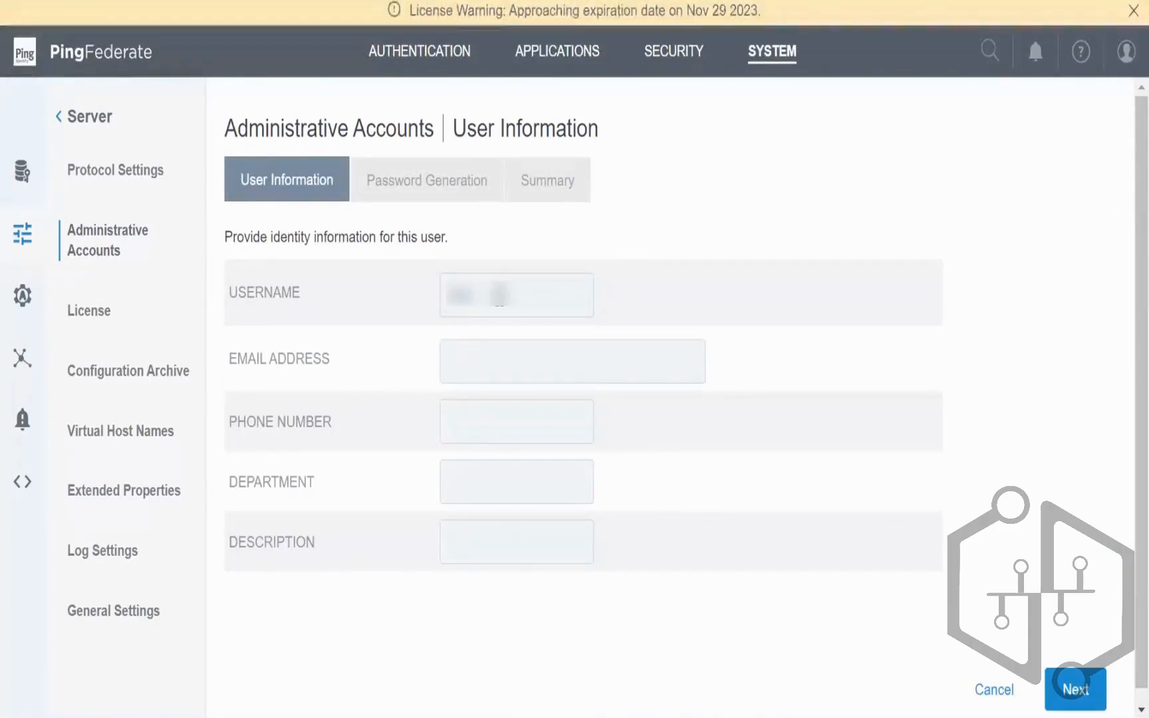
Step: Fill in the new account's user information and reach the one-time password step
{"action": "type", "text": "us"}
{"action": "double_click", "coordinate": [499, 296]}
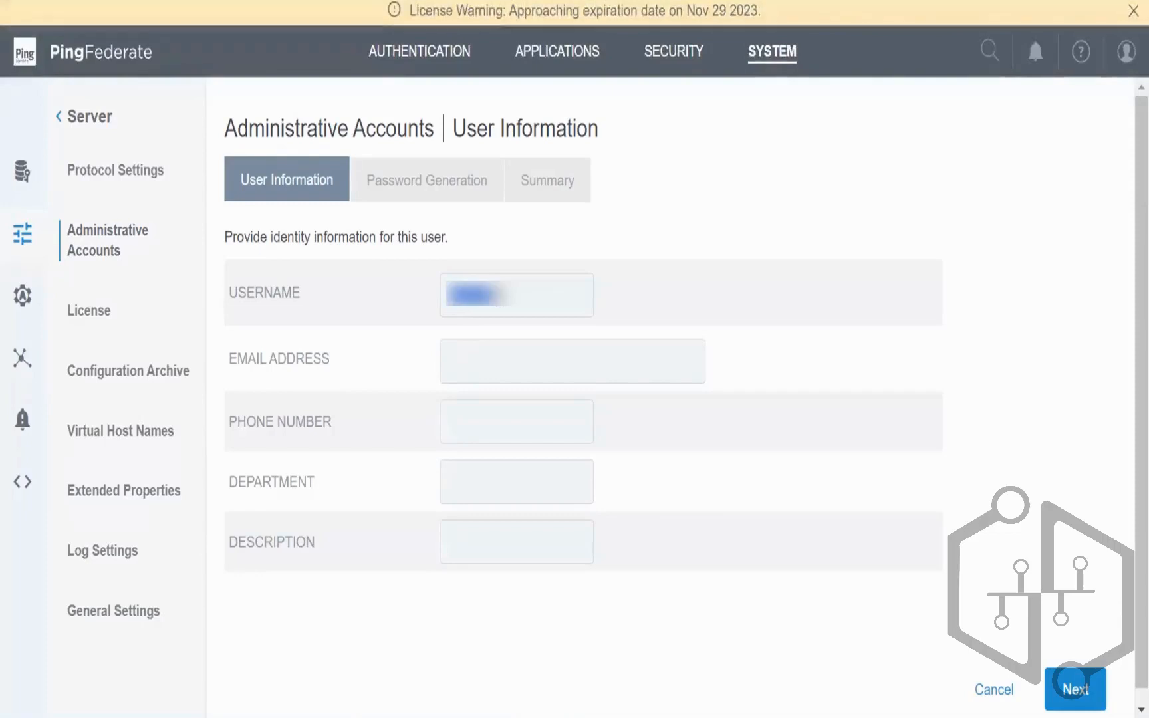
{"action": "left_click", "coordinate": [489, 373]}
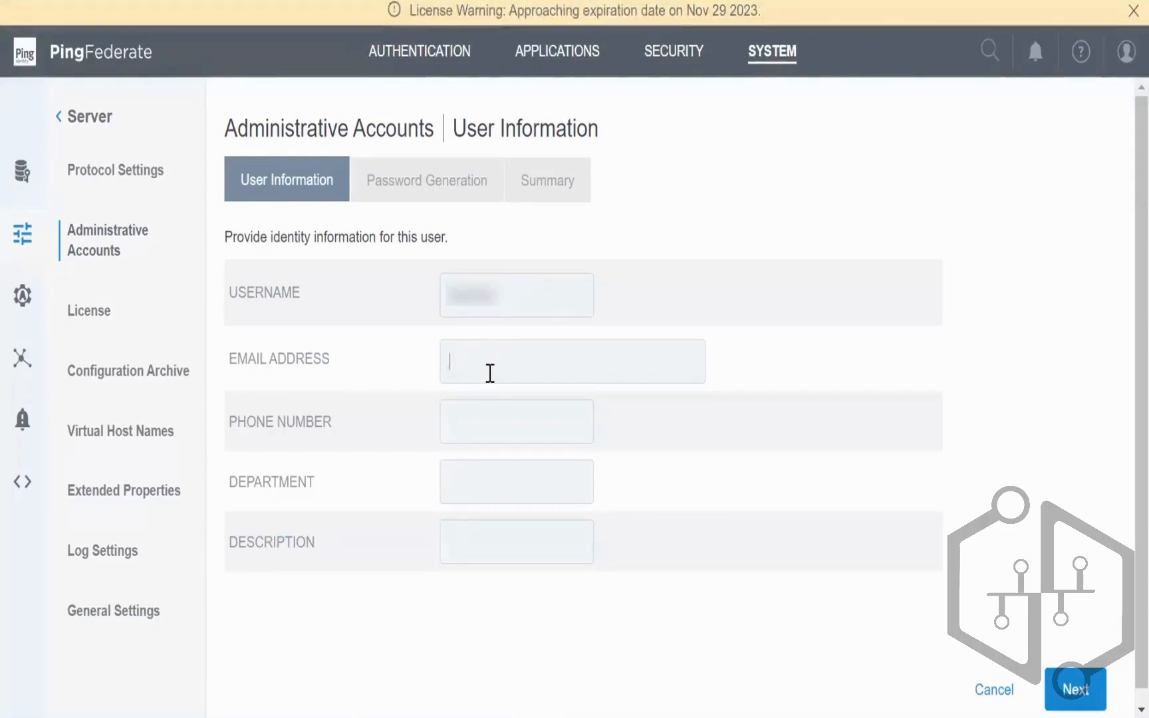
{"action": "left_click", "coordinate": [495, 411]}
{"action": "left_click", "coordinate": [490, 467]}
{"action": "left_click", "coordinate": [1067, 688]}
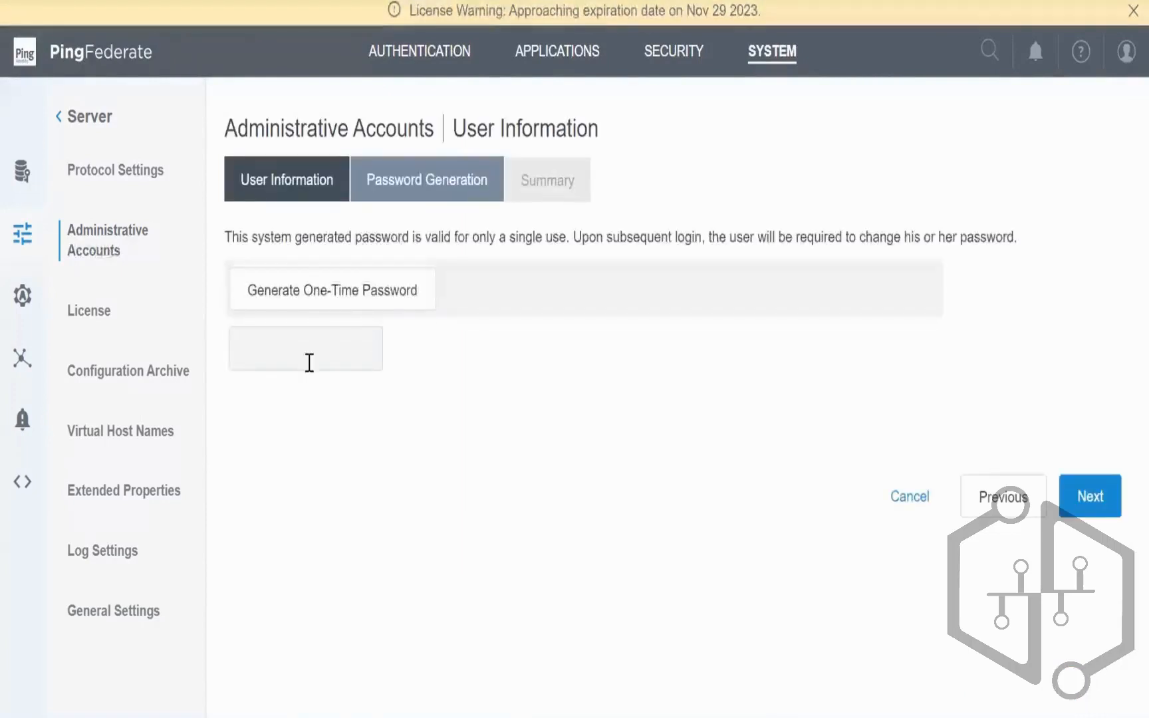
{"action": "left_click", "coordinate": [329, 308]}
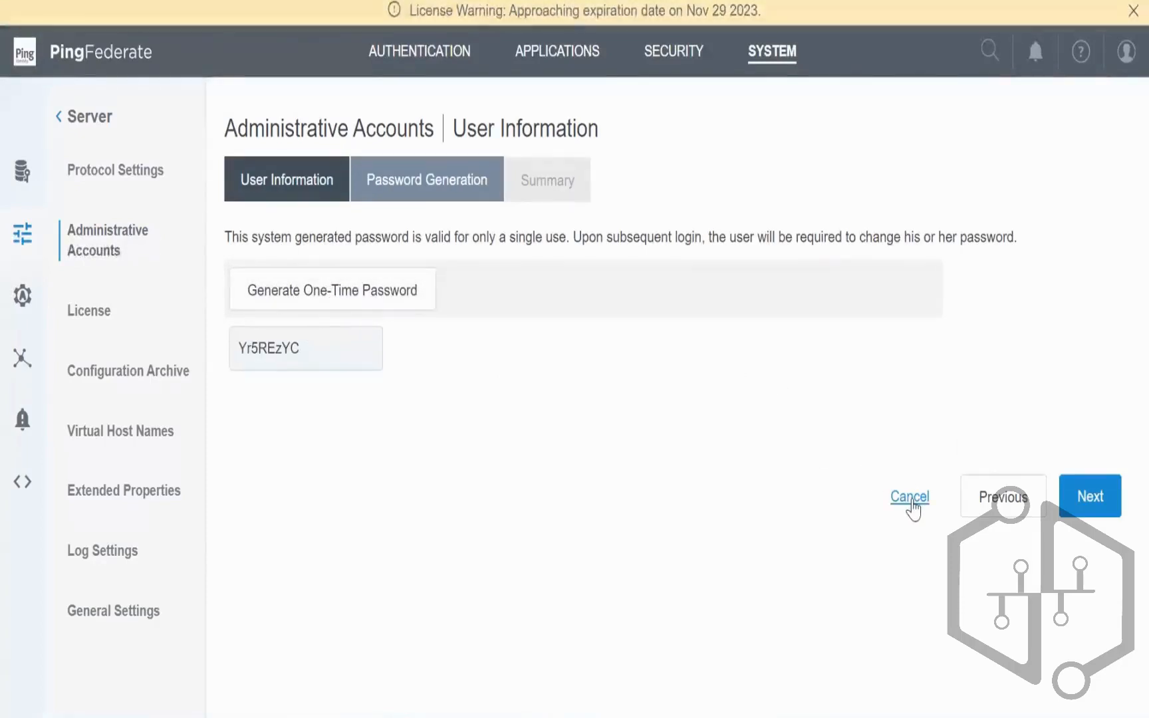
{"action": "left_click", "coordinate": [972, 503]}
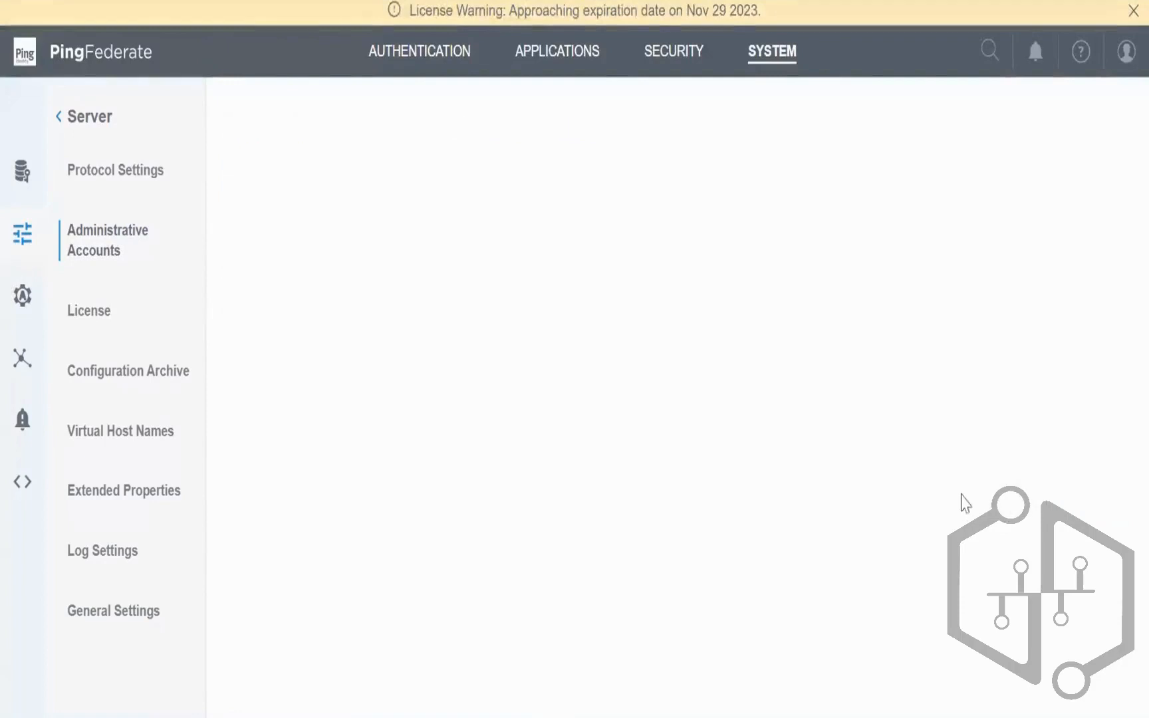
{"action": "left_click", "coordinate": [1065, 689]}
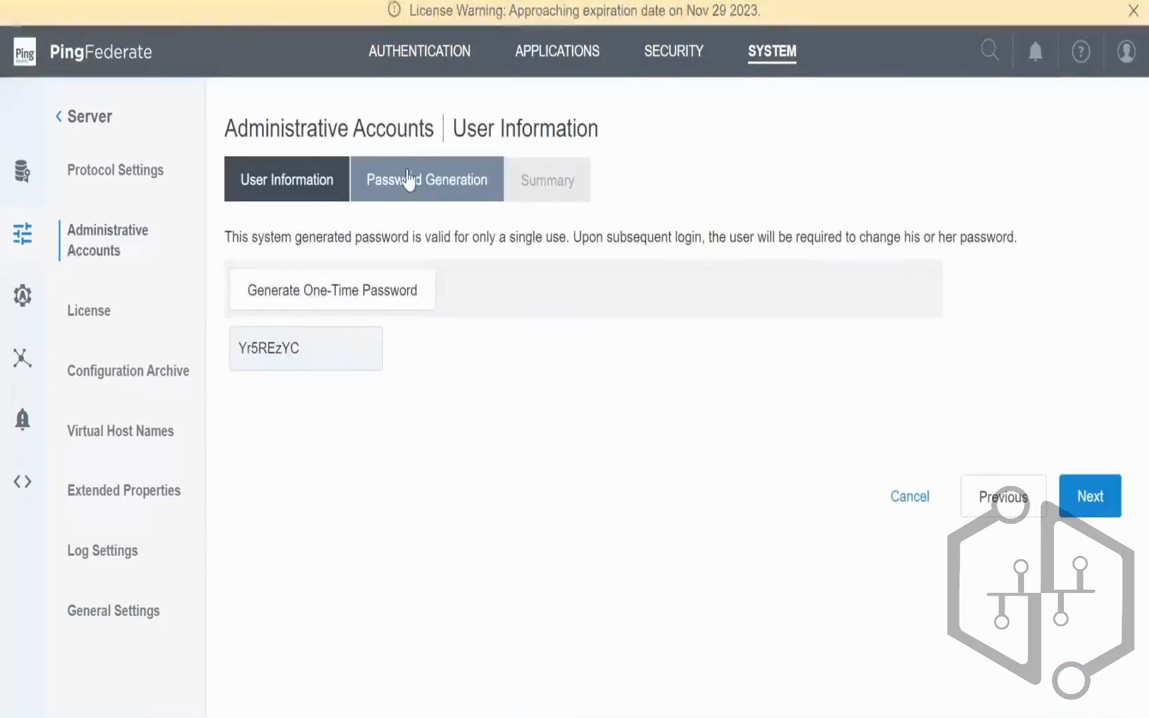
{"action": "left_click", "coordinate": [290, 187]}
{"action": "left_click", "coordinate": [432, 188]}
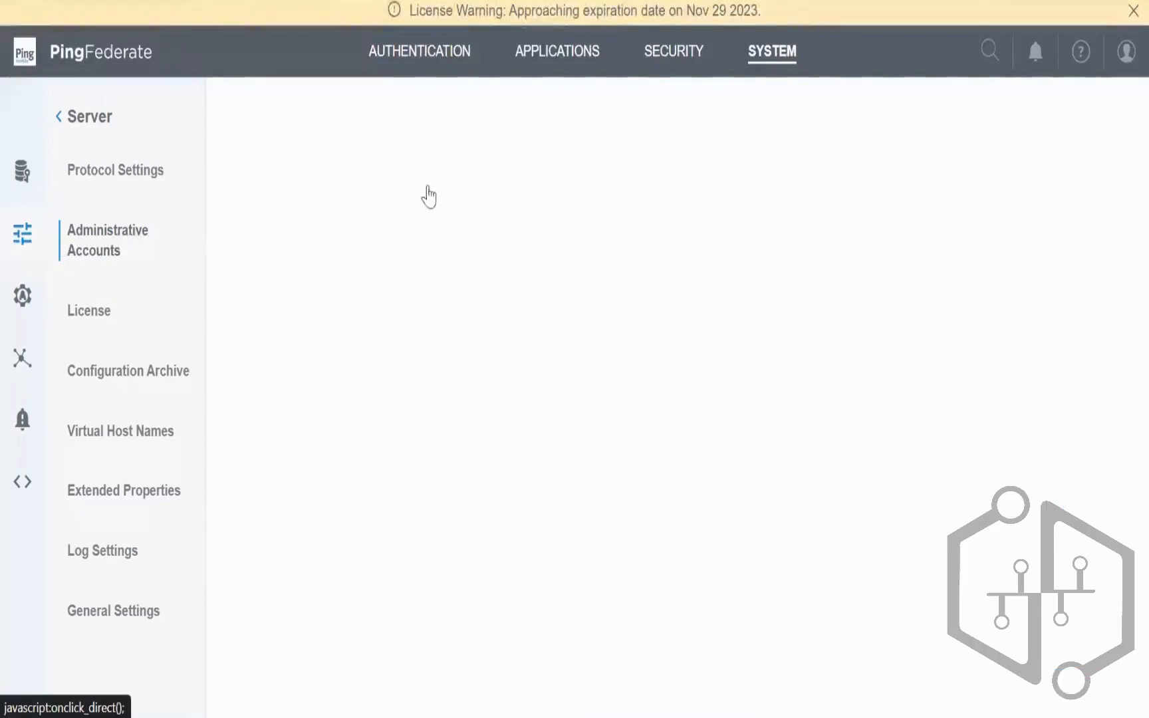
Step: Replace the generated one-time password with a custom password and continue to the summary
{"action": "left_click_drag", "start_coordinate": [321, 349], "coordinate": [48, 326]}
{"action": "key", "text": "BackSpace"}
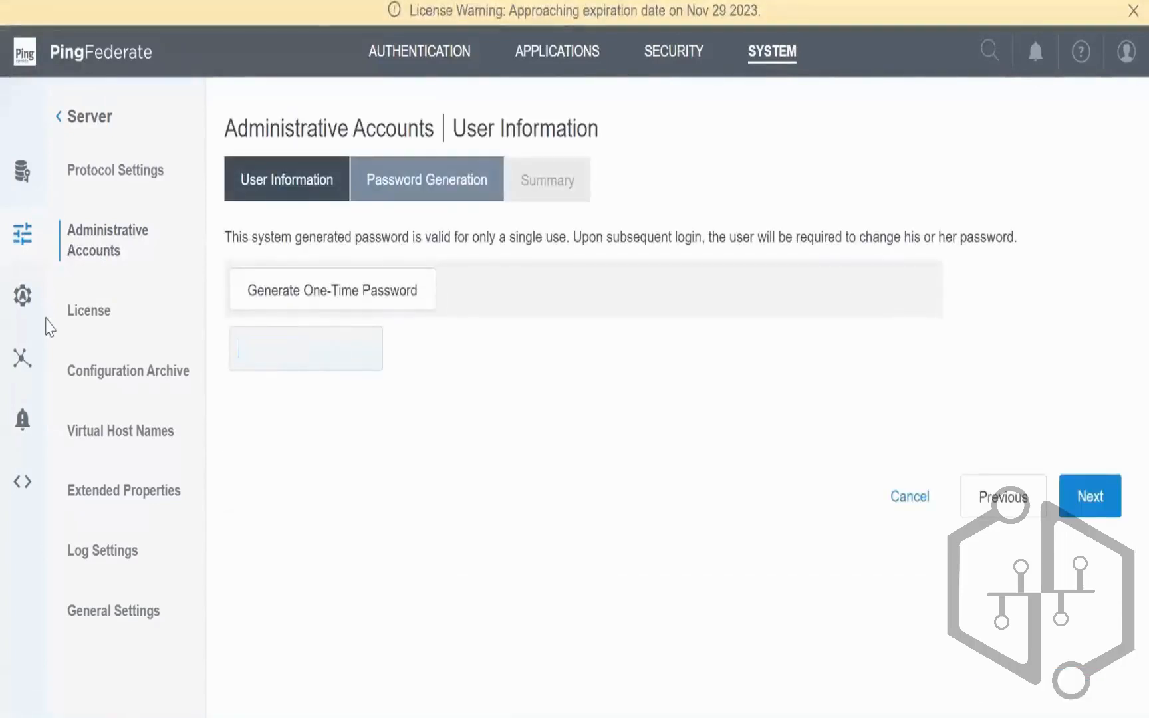
{"action": "type", "text": "Test123"}
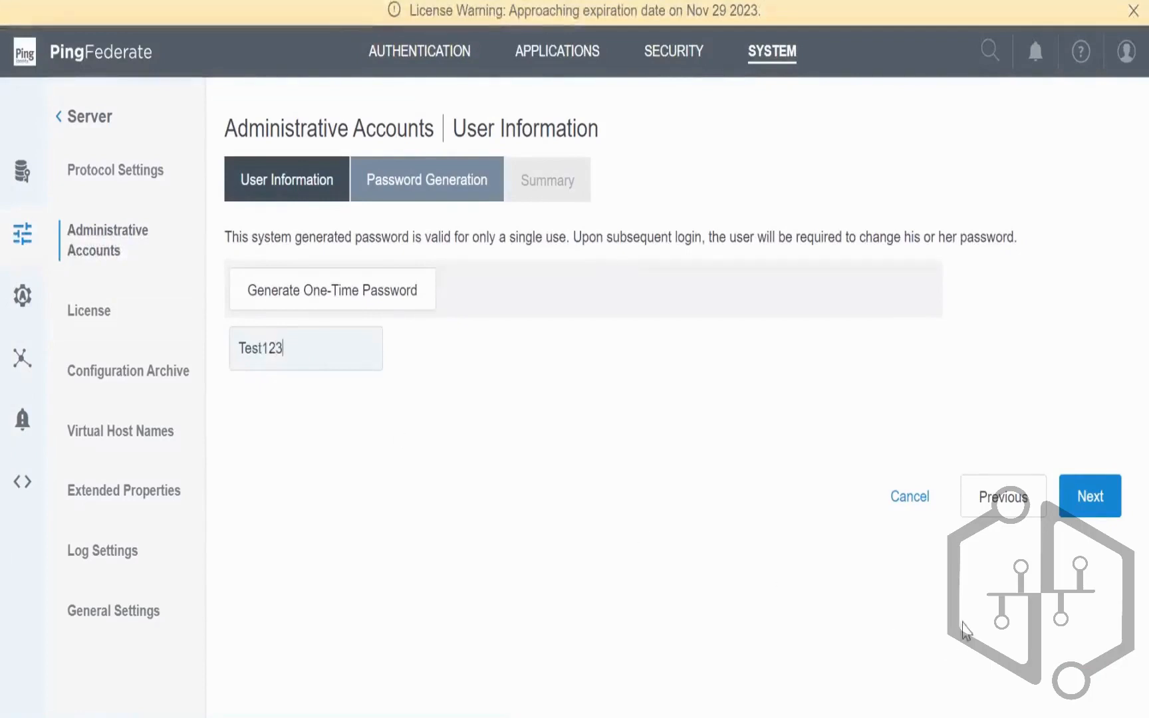
{"action": "left_click", "coordinate": [1089, 509]}
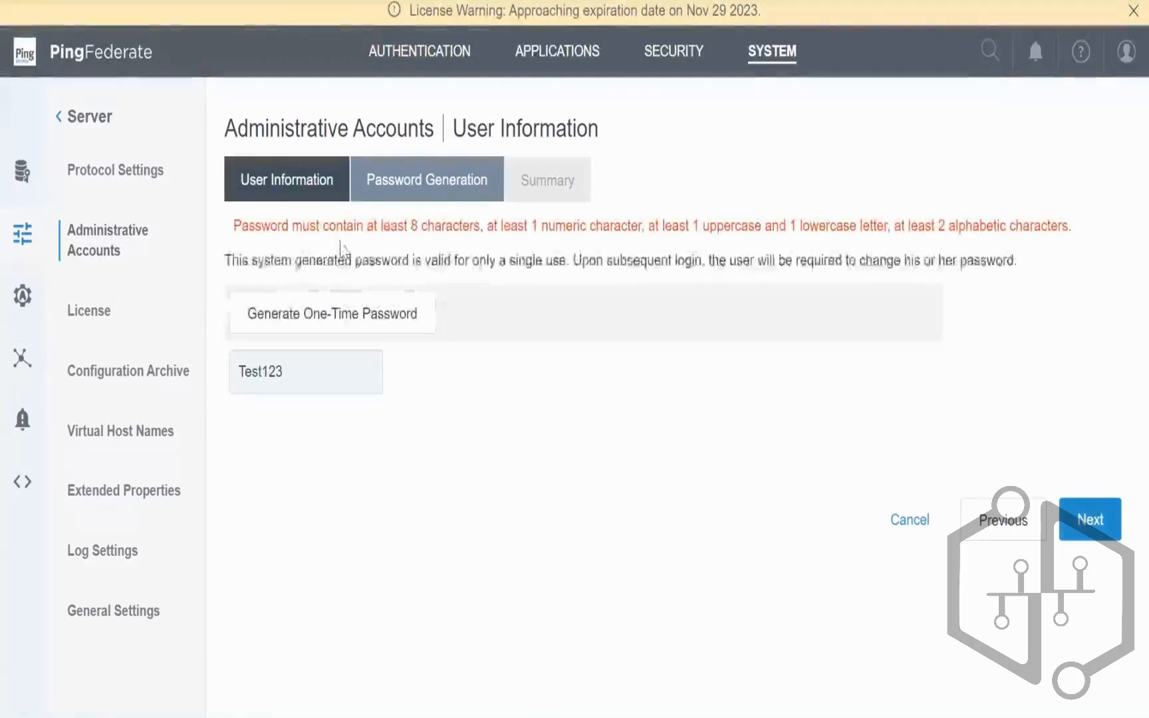
{"action": "left_click", "coordinate": [308, 370]}
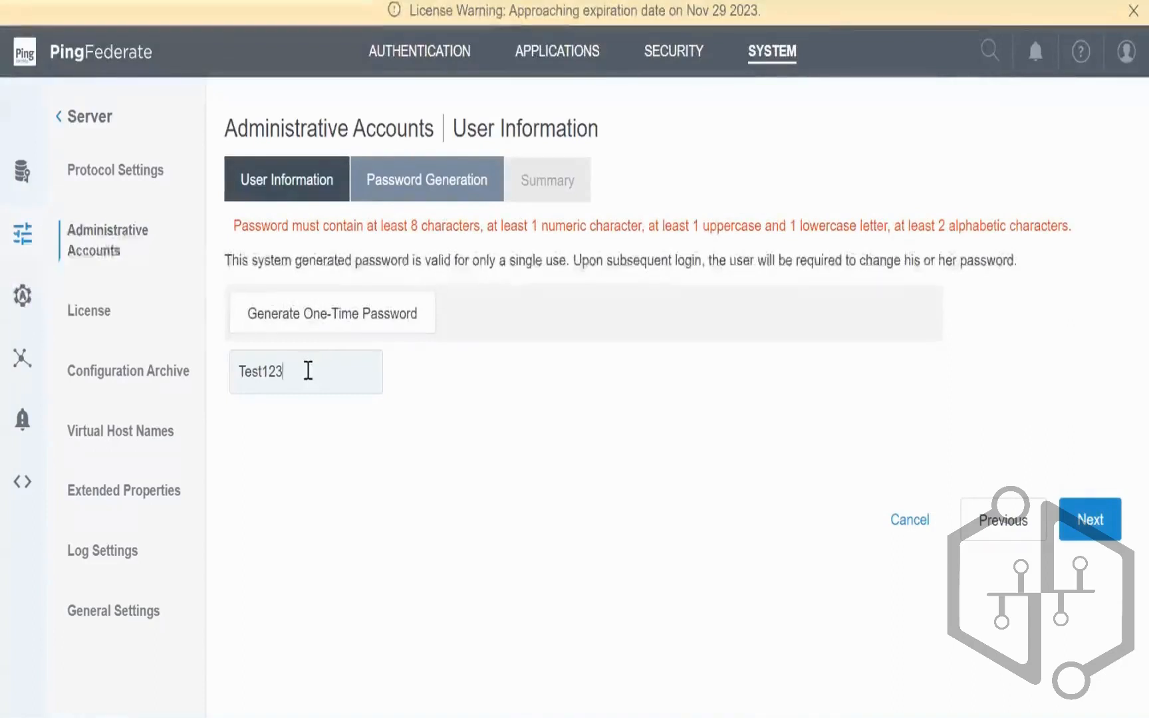
{"action": "key", "text": "BackSpace"}
{"action": "key", "text": "BackSpace"}
{"action": "key", "text": "BackSpace"}
{"action": "type", "text": "@1"}
{"action": "left_click", "coordinate": [1090, 519]}
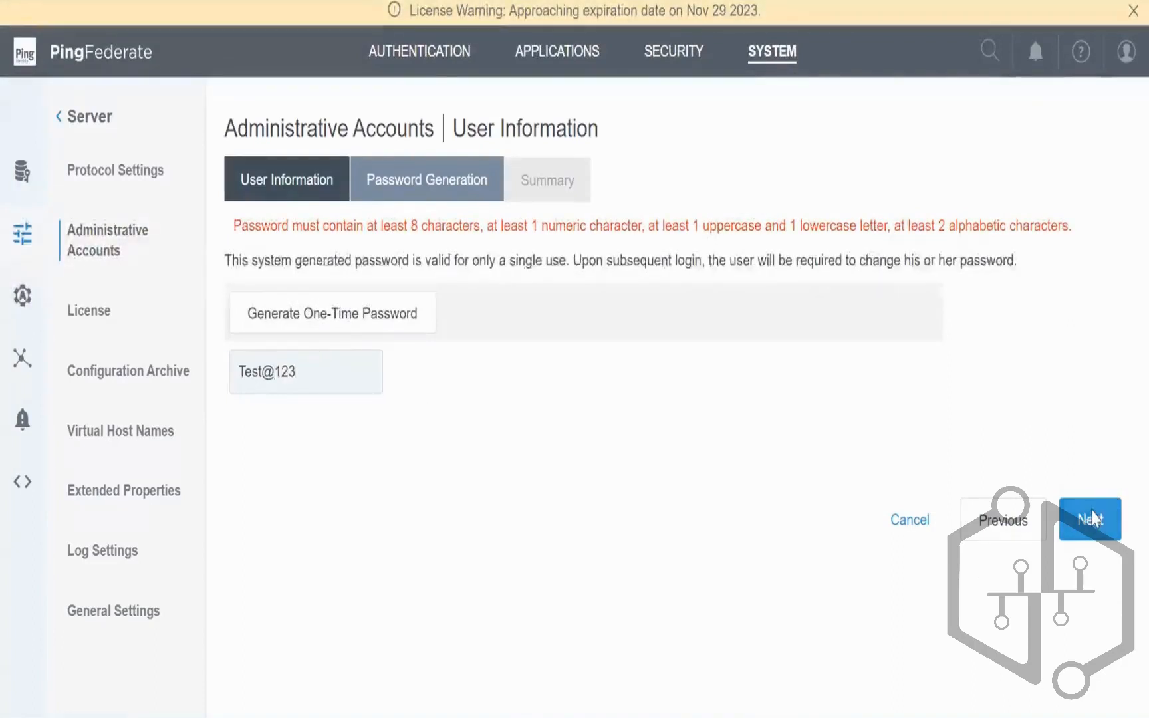
Step: Save the new account with the Auditor role assigned
{"action": "scroll", "coordinate": [891, 608], "scroll_direction": "down", "scroll_amount": 1}
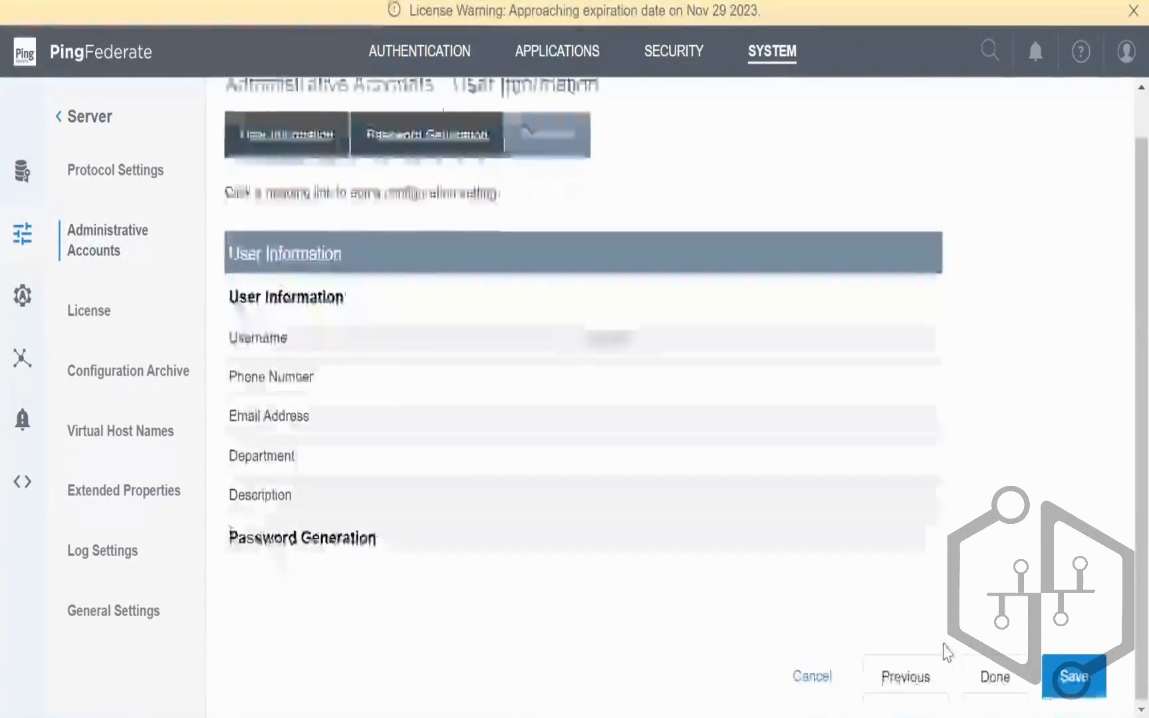
{"action": "left_click", "coordinate": [1071, 676]}
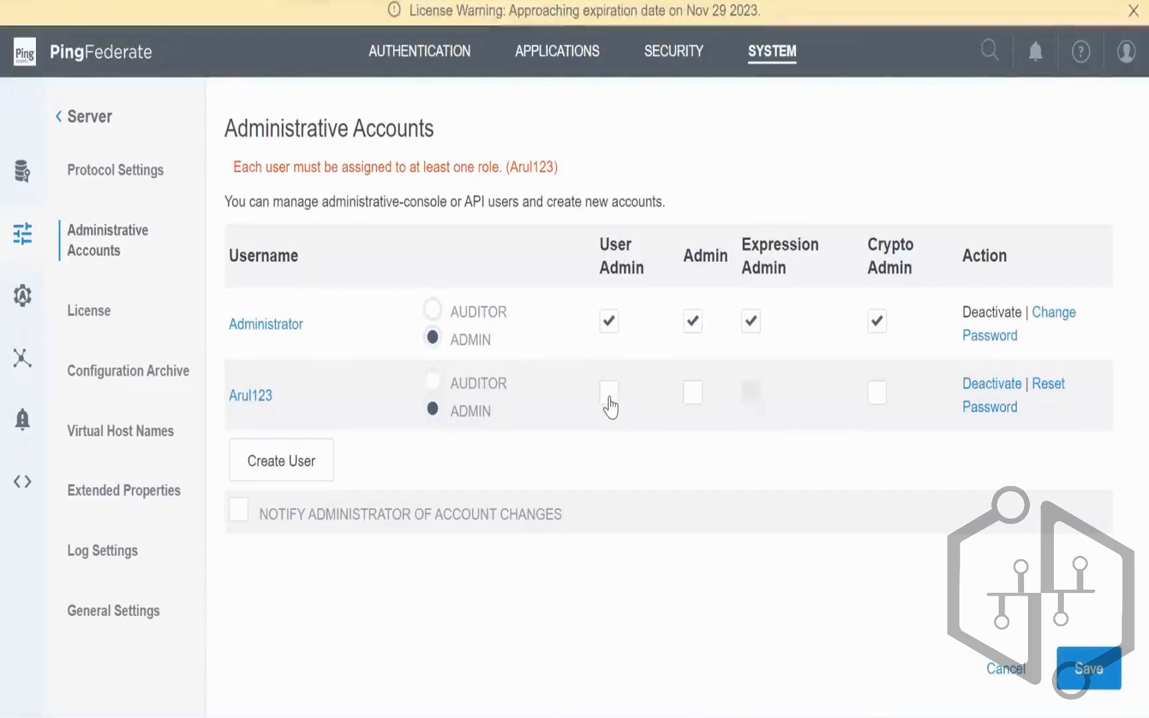
{"action": "left_click", "coordinate": [432, 383]}
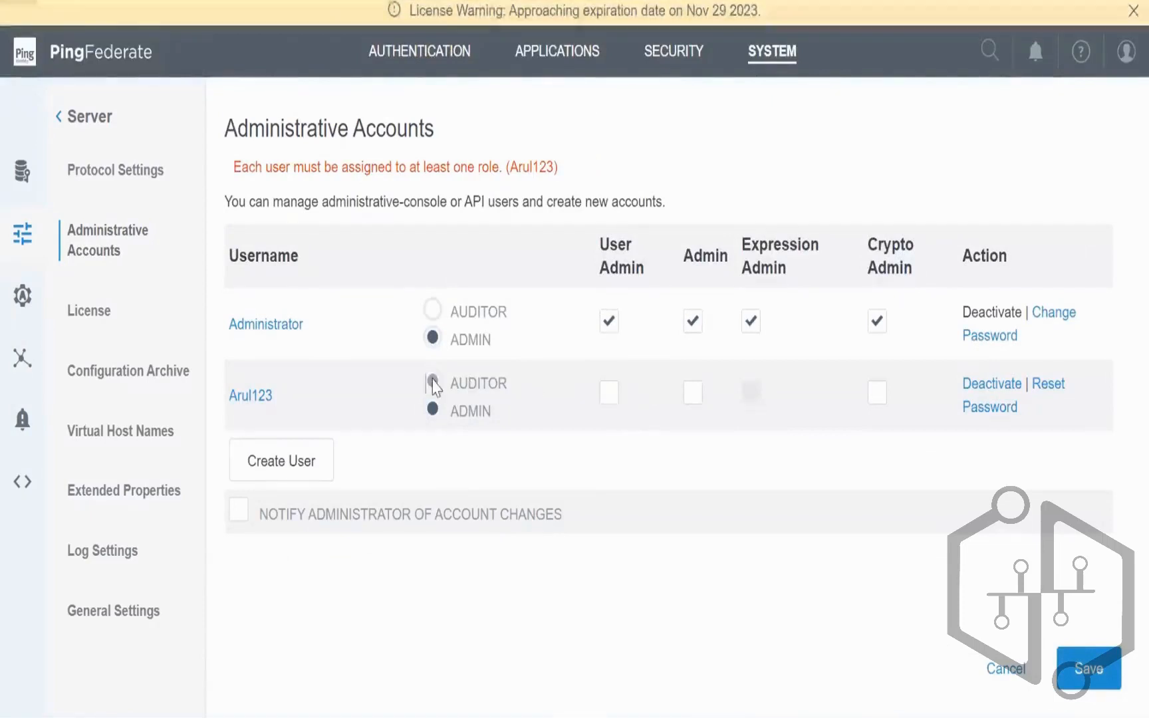
{"action": "left_click", "coordinate": [1074, 648]}
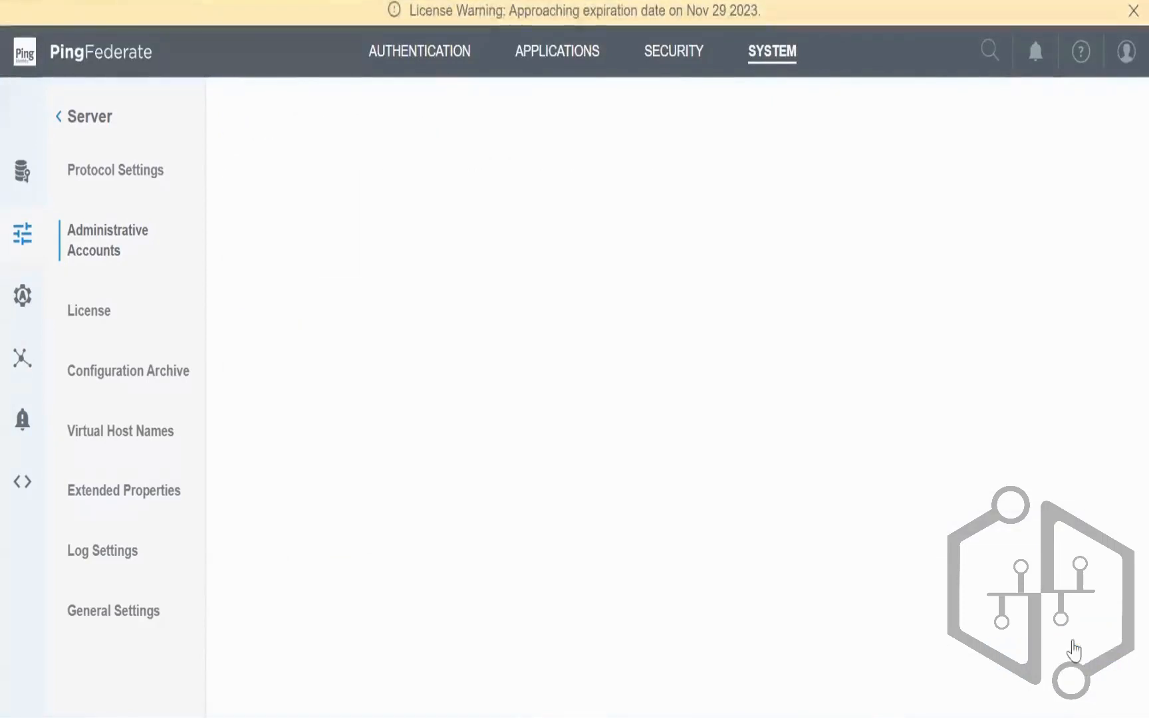
{"action": "left_click", "coordinate": [1125, 52]}
{"action": "left_click", "coordinate": [1051, 90]}
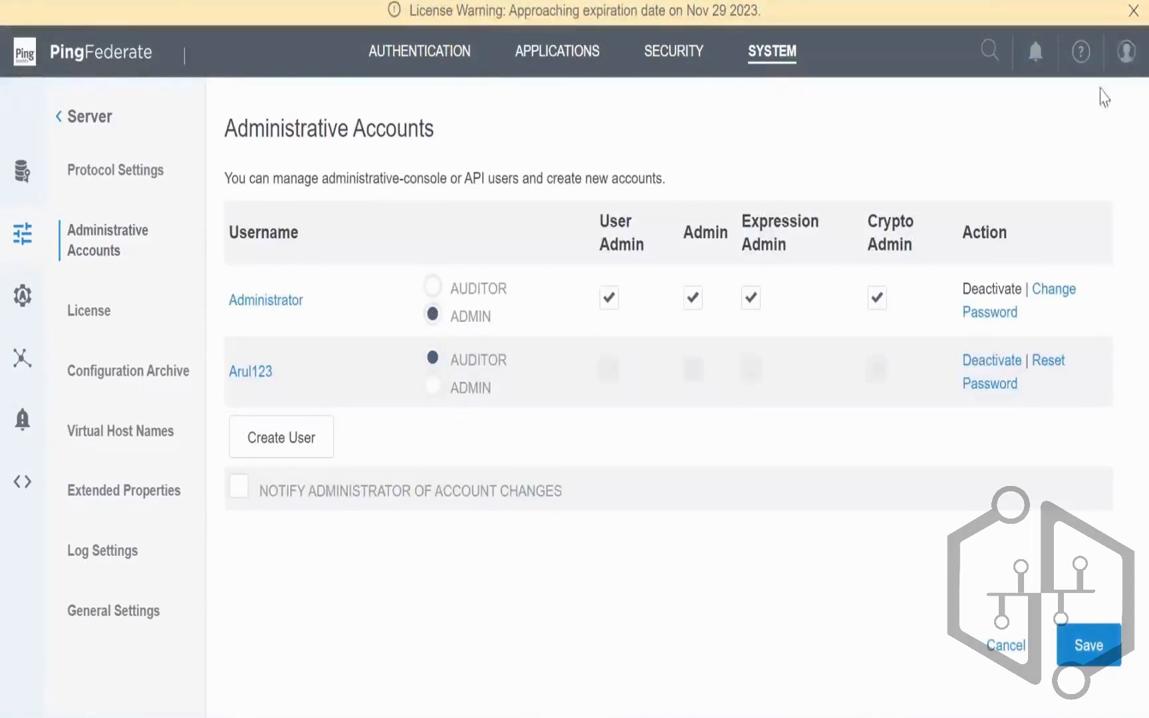
{"action": "left_click", "coordinate": [1124, 57]}
Step: Sign out and sign on as testuser, retrying after a mistyped password
{"action": "left_click", "coordinate": [1072, 122]}
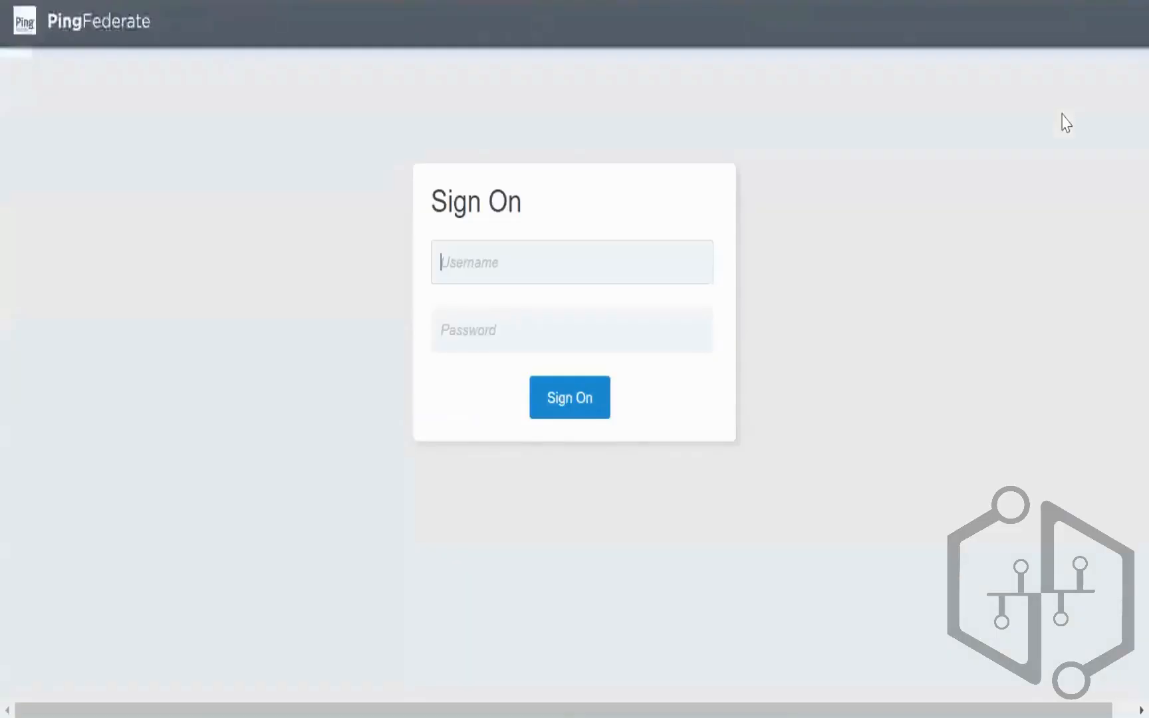
{"action": "left_click", "coordinate": [505, 260]}
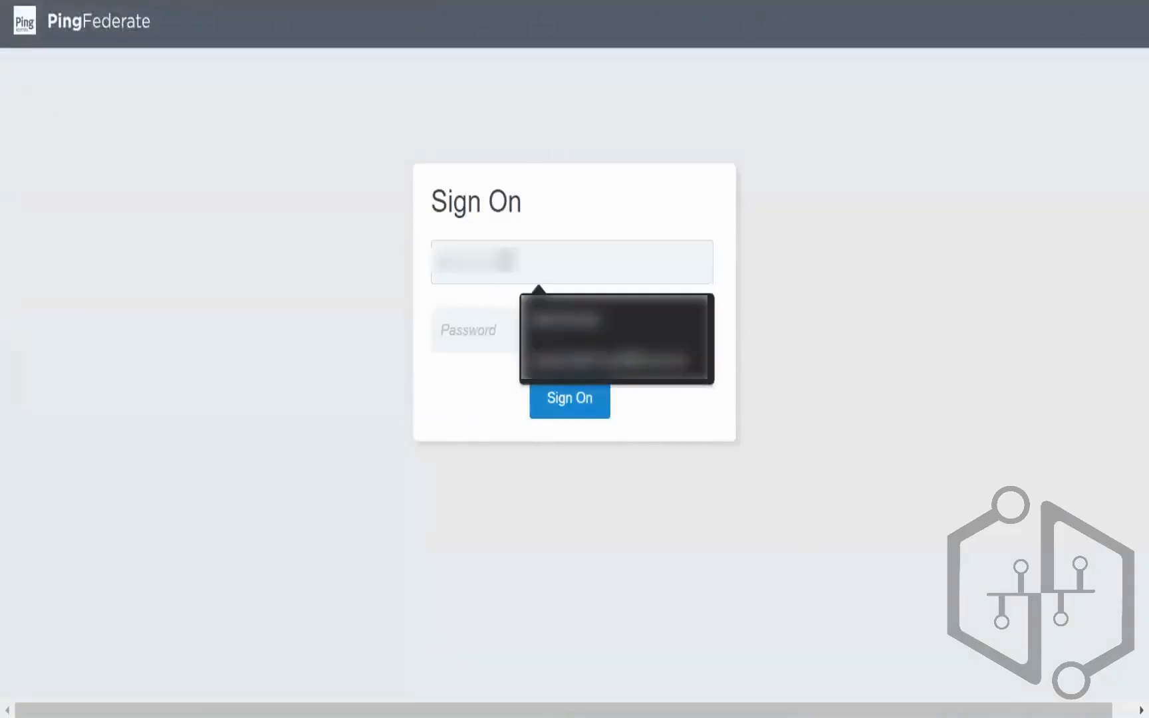
{"action": "type", "text": "testuser"}
{"action": "key", "text": "Tab"}
{"action": "type", "text": "••"}
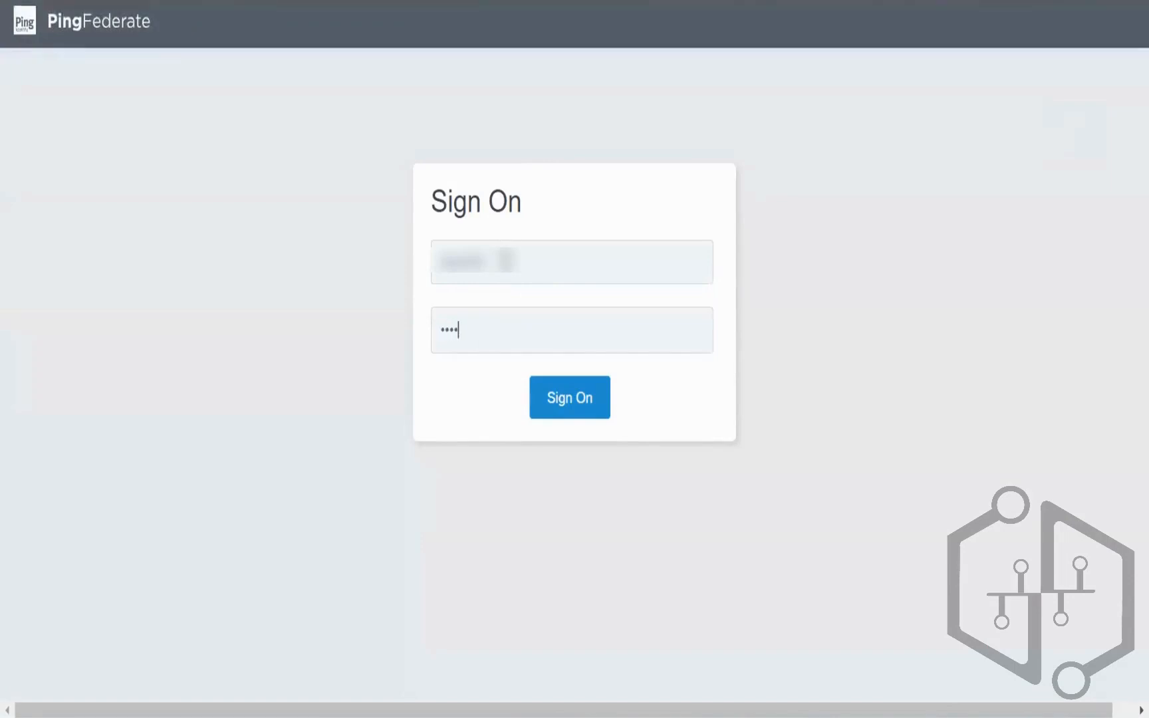
{"action": "key", "text": "Return"}
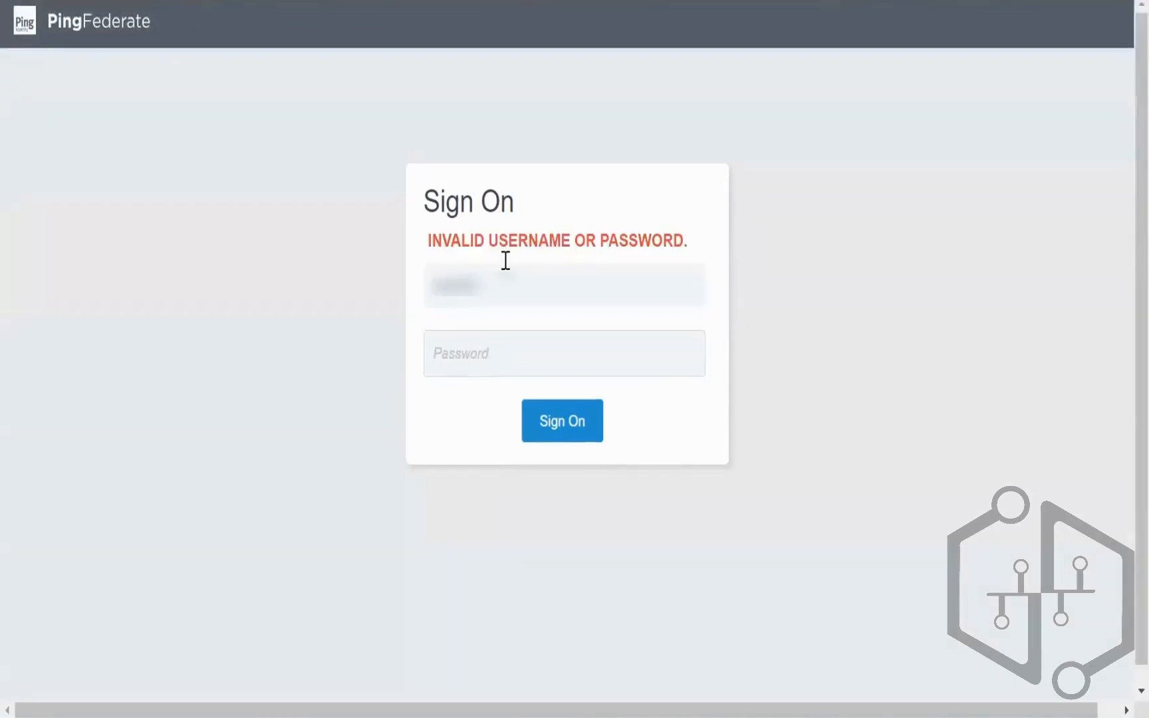
{"action": "type", "text": "•"}
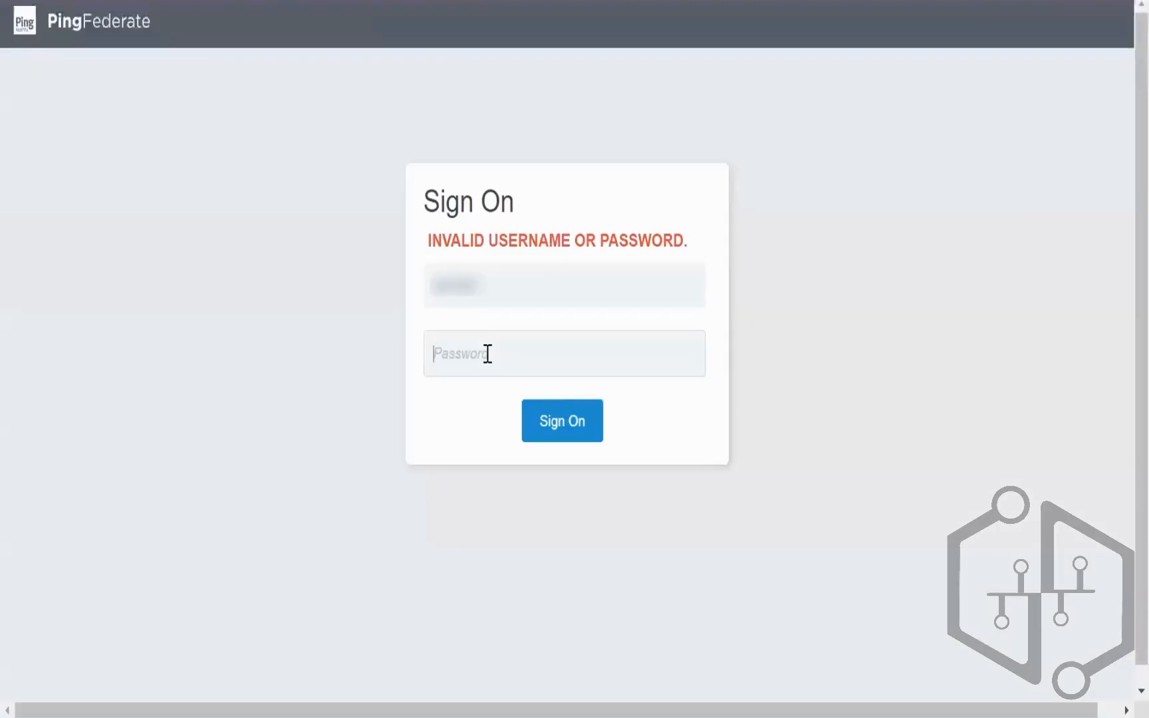
{"action": "type", "text": "•"}
{"action": "key", "text": "BackSpace"}
{"action": "key", "text": "BackSpace"}
{"action": "key", "text": "BackSpace"}
{"action": "type", "text": "••••••••"}
{"action": "key", "text": "Return"}
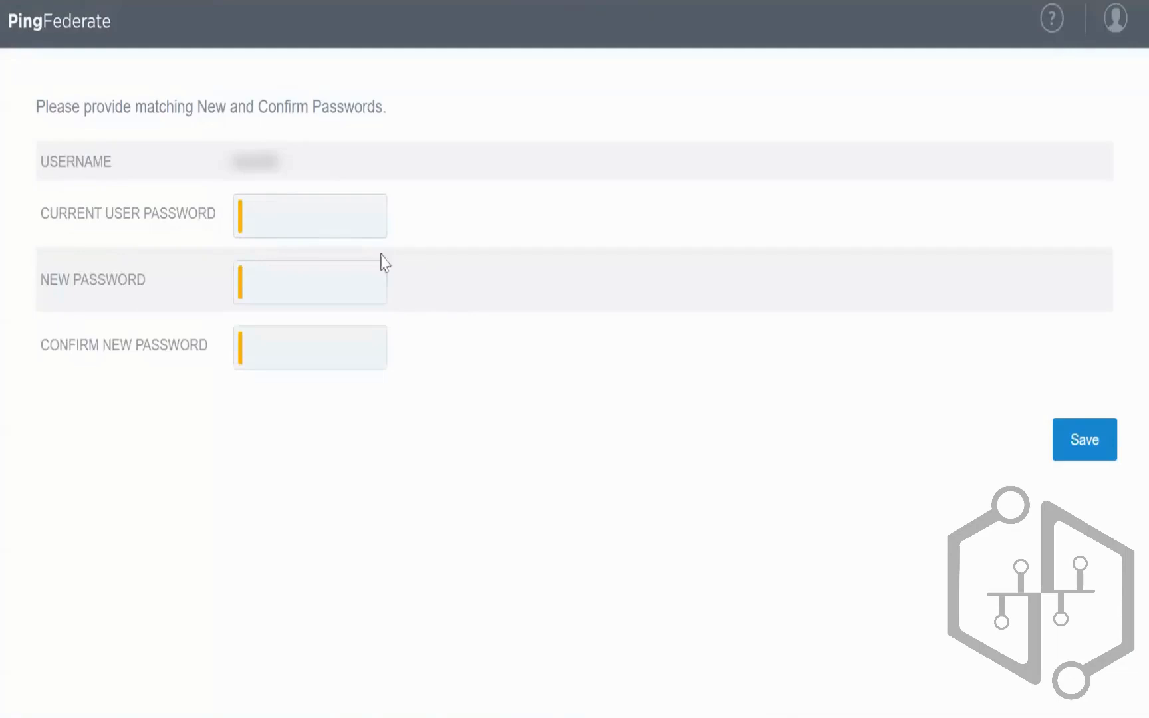
Step: Enter the current and new passwords and save them to reach the console home
{"action": "left_click", "coordinate": [284, 210]}
{"action": "type", "text": "••"}
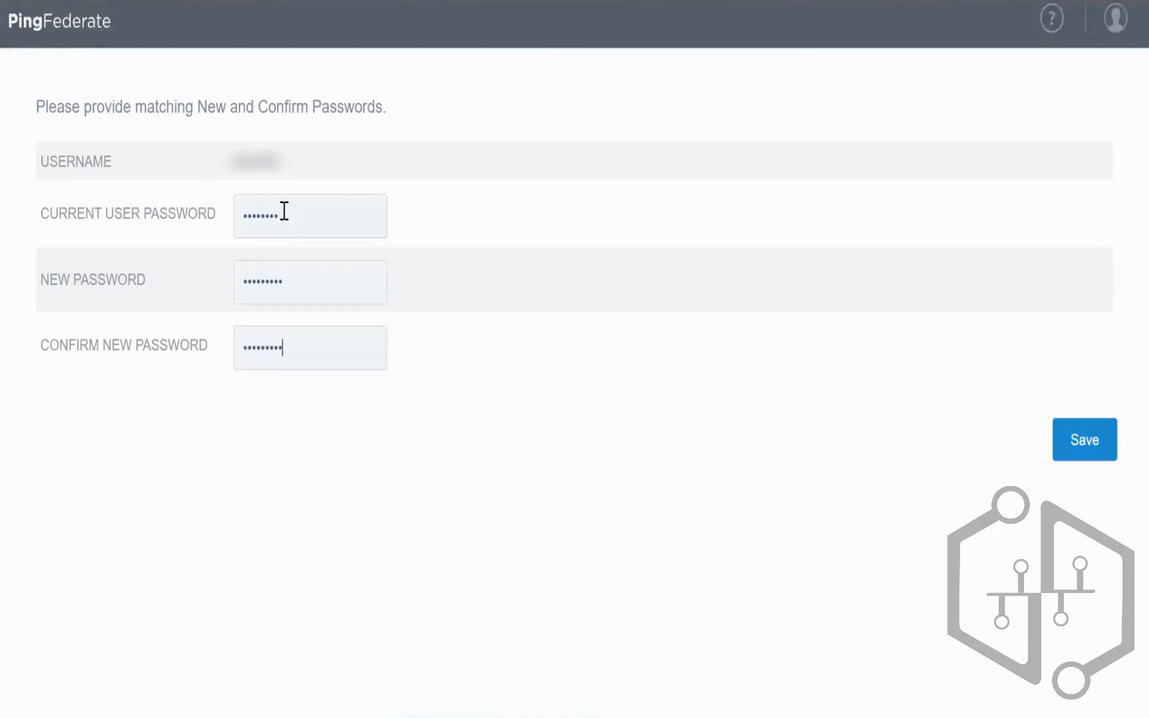
{"action": "left_click", "coordinate": [1071, 453]}
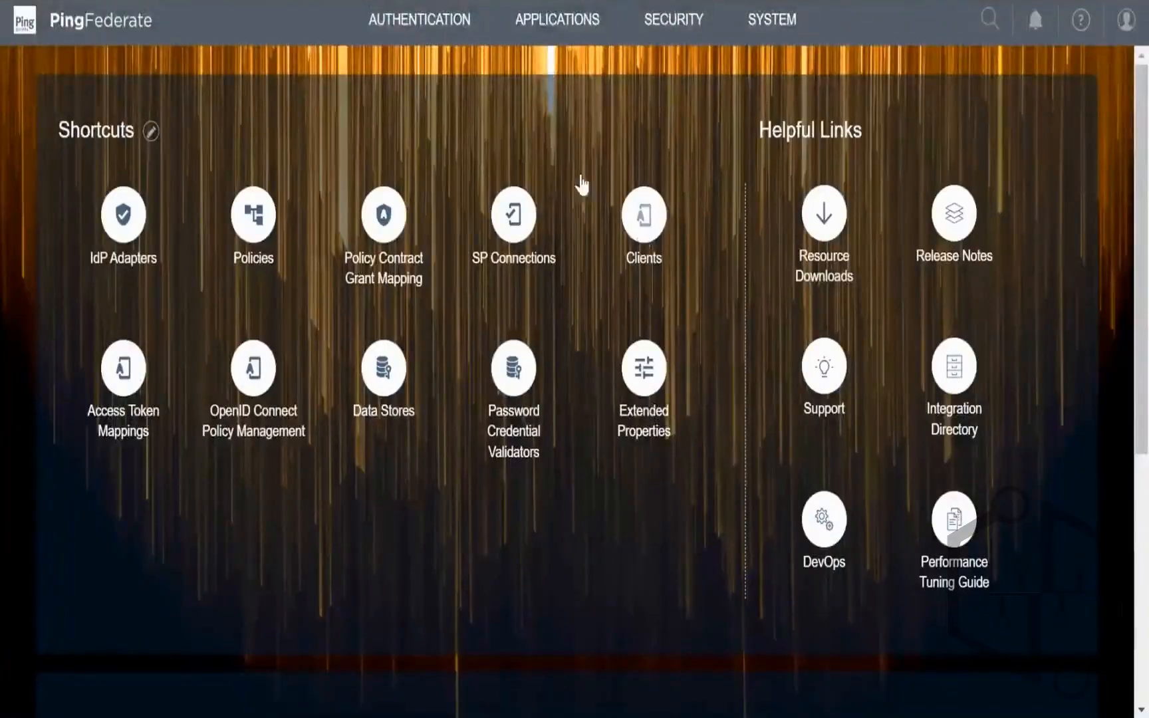
Step: Start a new OAuth client with ID 'tete' and the Client Credentials grant type
{"action": "left_click", "coordinate": [551, 22]}
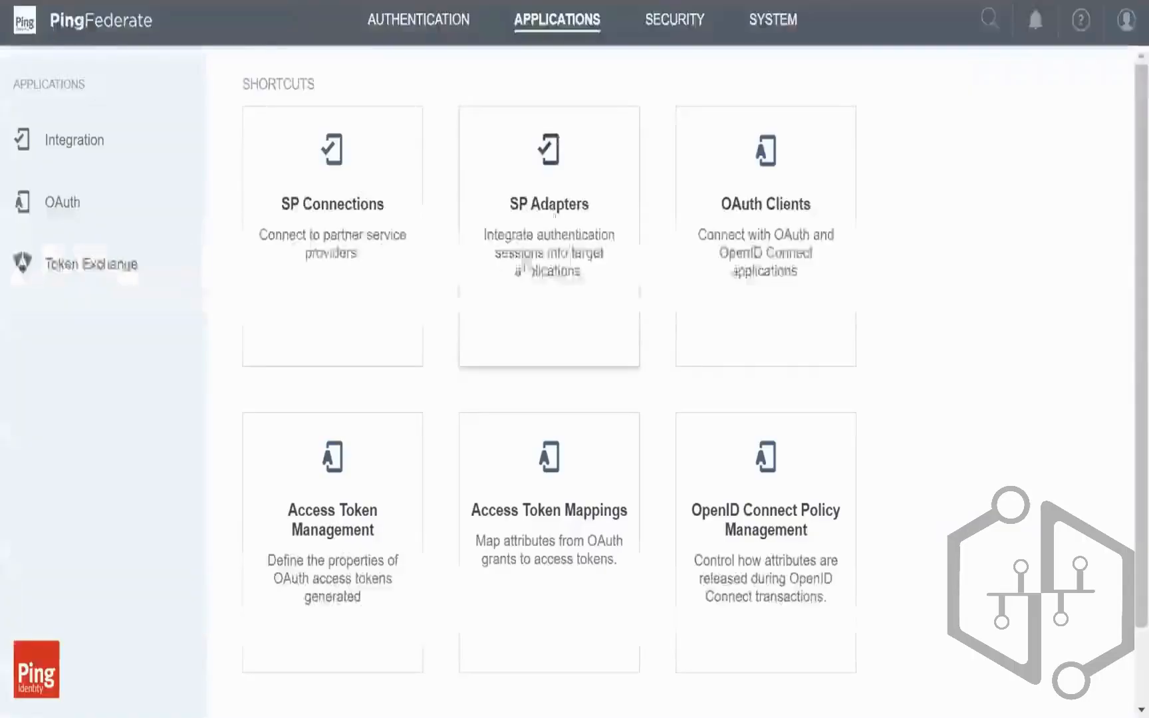
{"action": "left_click", "coordinate": [775, 202]}
{"action": "left_click", "coordinate": [278, 549]}
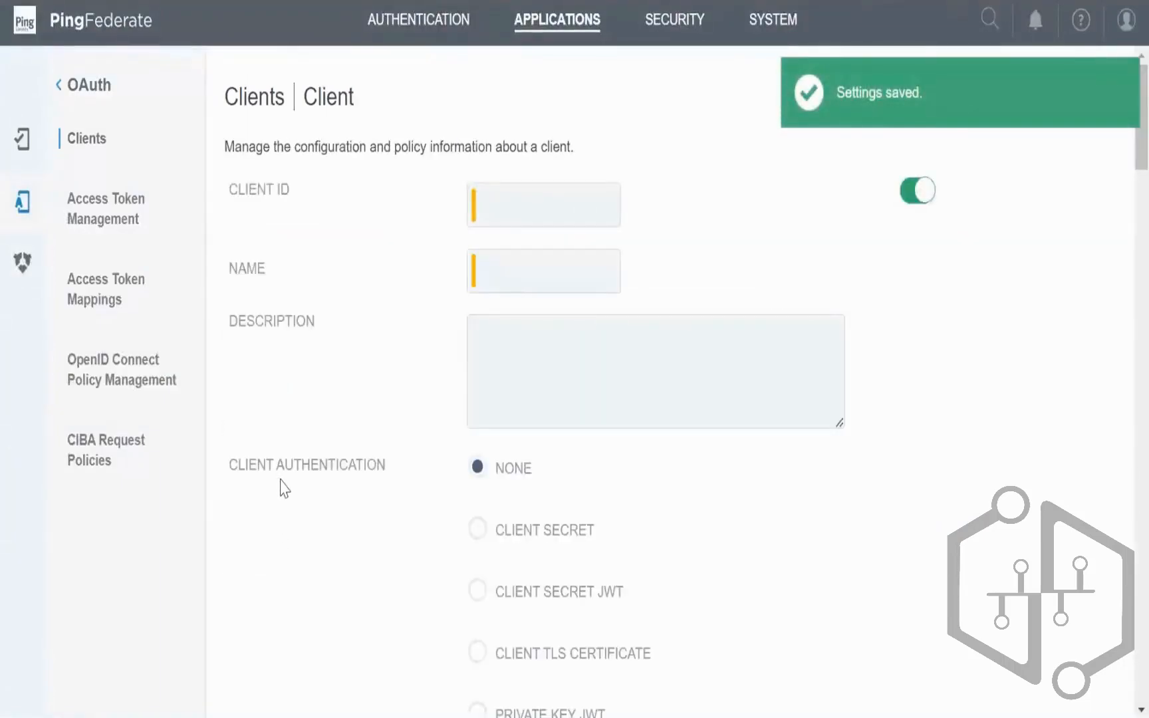
{"action": "scroll", "coordinate": [282, 487], "scroll_direction": "down", "scroll_amount": 4}
{"action": "scroll", "coordinate": [282, 487], "scroll_direction": "up", "scroll_amount": 4}
{"action": "left_click", "coordinate": [521, 199]}
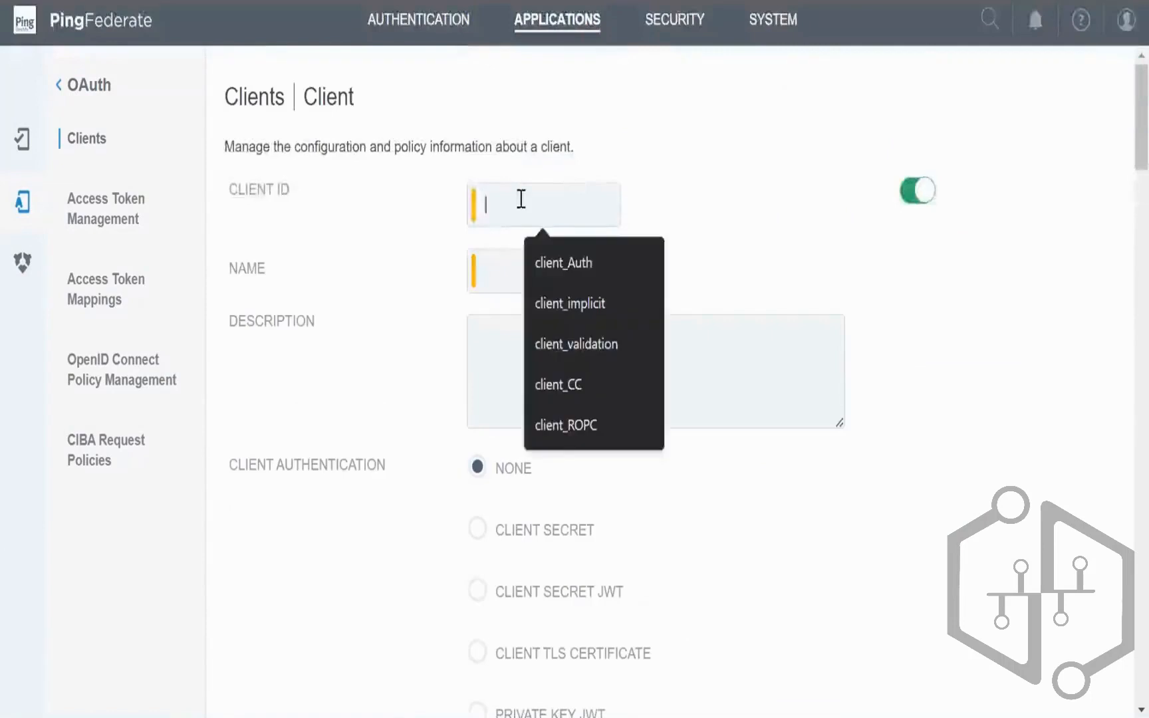
{"action": "type", "text": "tete"}
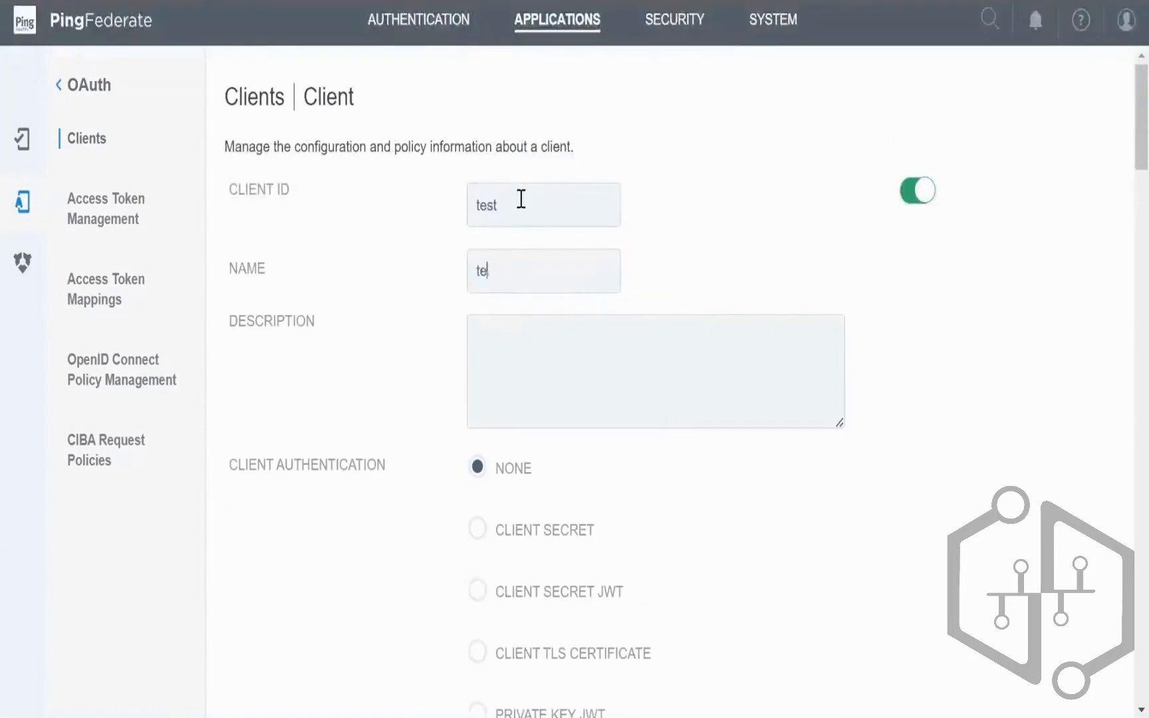
{"action": "scroll", "coordinate": [709, 404], "scroll_direction": "down", "scroll_amount": 20}
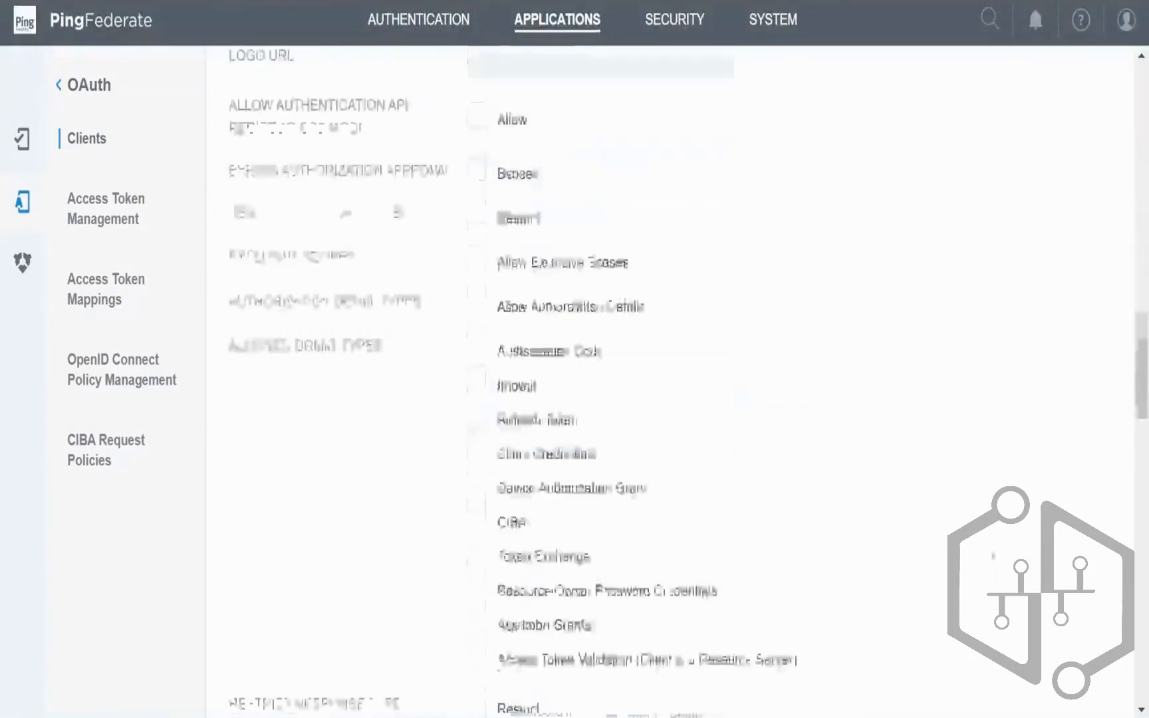
{"action": "scroll", "coordinate": [1090, 665], "scroll_direction": "down", "scroll_amount": 15}
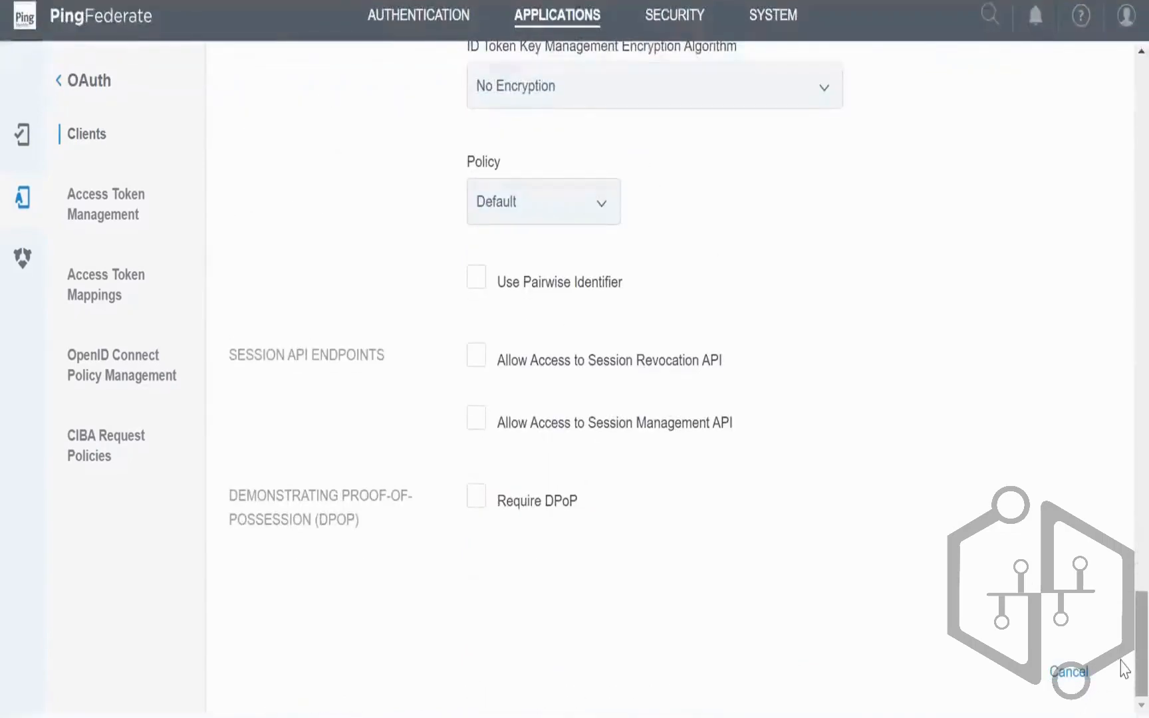
{"action": "scroll", "coordinate": [1123, 638], "scroll_direction": "up", "scroll_amount": 3}
{"action": "scroll", "coordinate": [1124, 634], "scroll_direction": "up", "scroll_amount": 15}
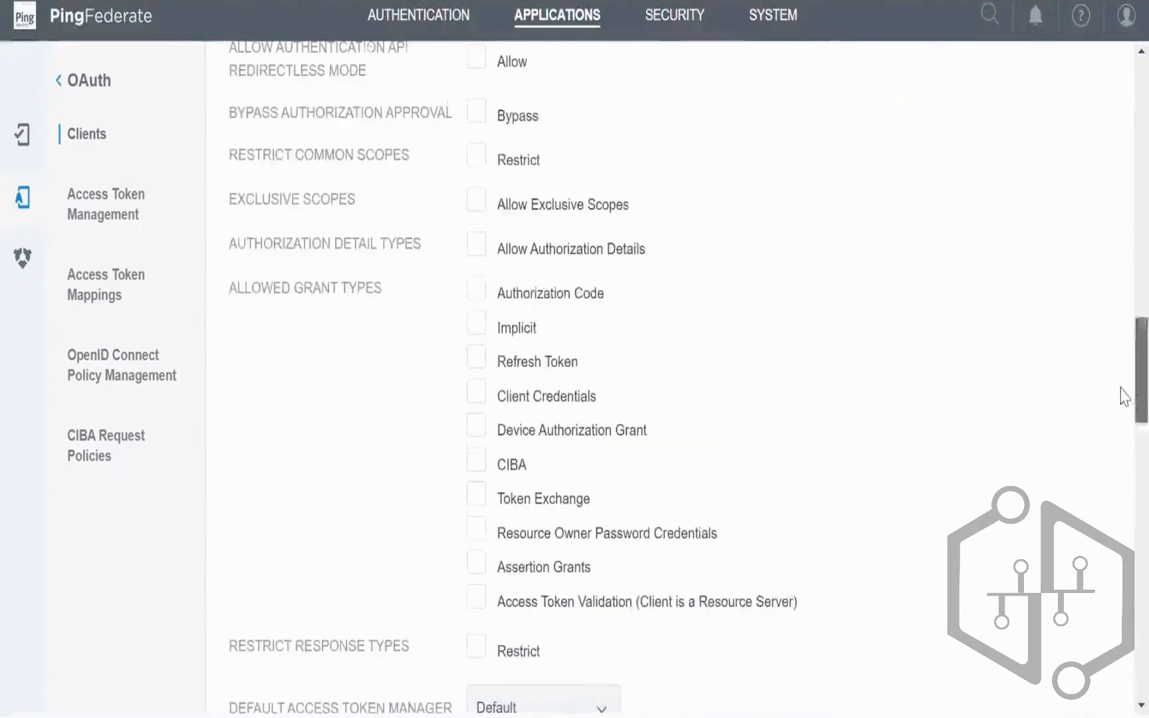
{"action": "left_click", "coordinate": [474, 392]}
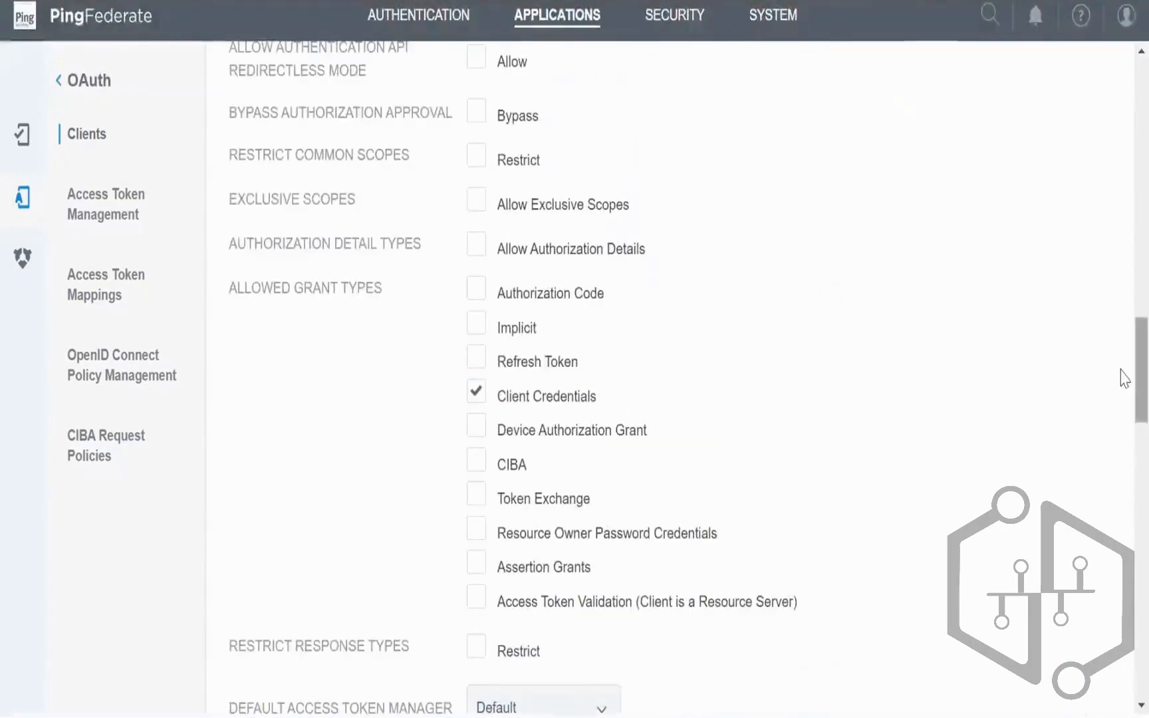
{"action": "scroll", "coordinate": [1122, 359], "scroll_direction": "up", "scroll_amount": 5}
{"action": "scroll", "coordinate": [1121, 684], "scroll_direction": "down", "scroll_amount": 20}
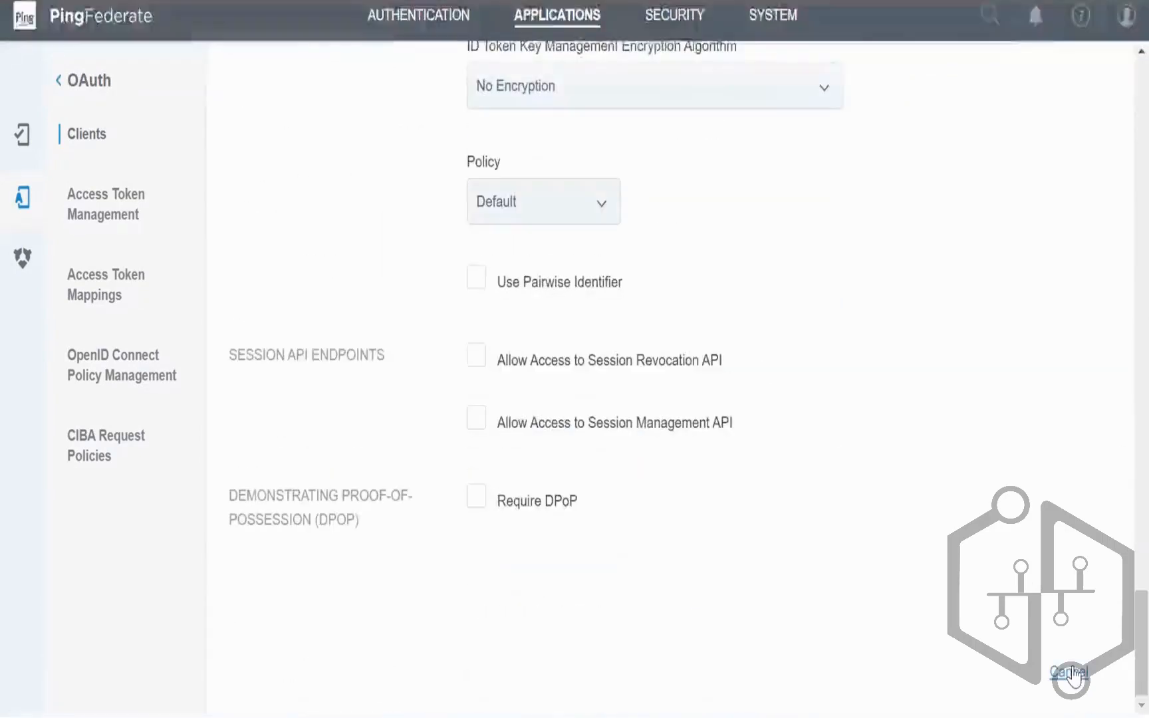
Step: Cancel the new client and review the client_ROPC client's configuration
{"action": "left_click", "coordinate": [1070, 674]}
{"action": "left_click", "coordinate": [253, 336]}
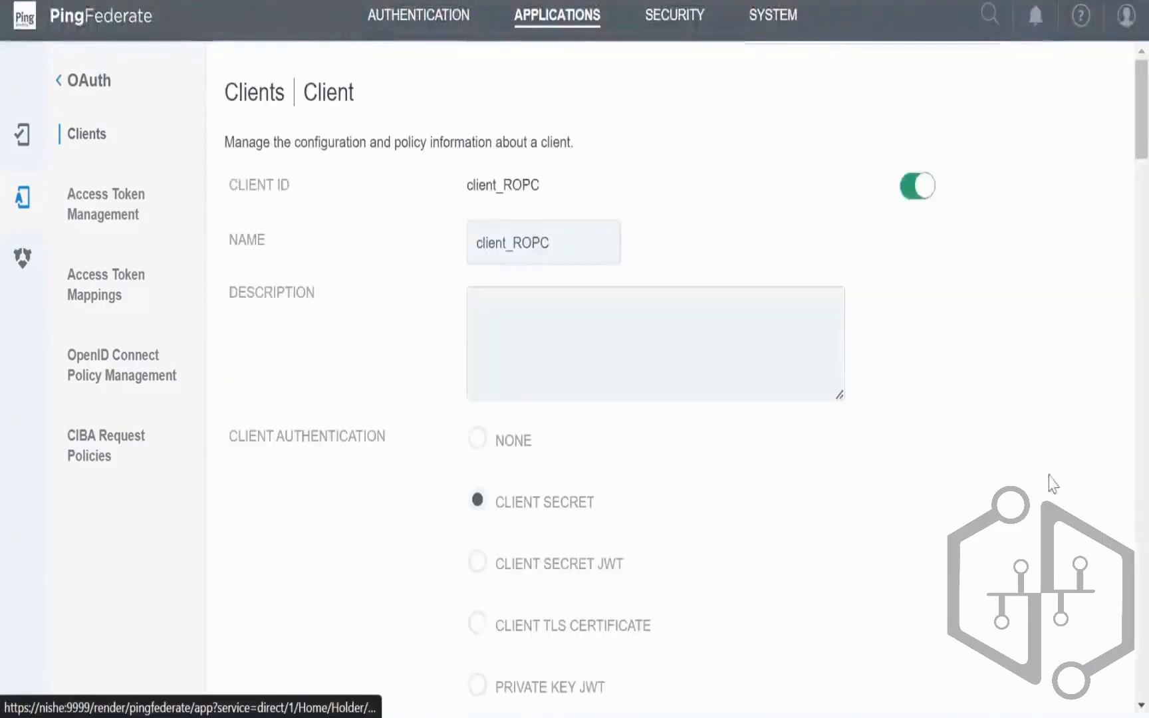
{"action": "scroll", "coordinate": [1124, 167], "scroll_direction": "down", "scroll_amount": 20}
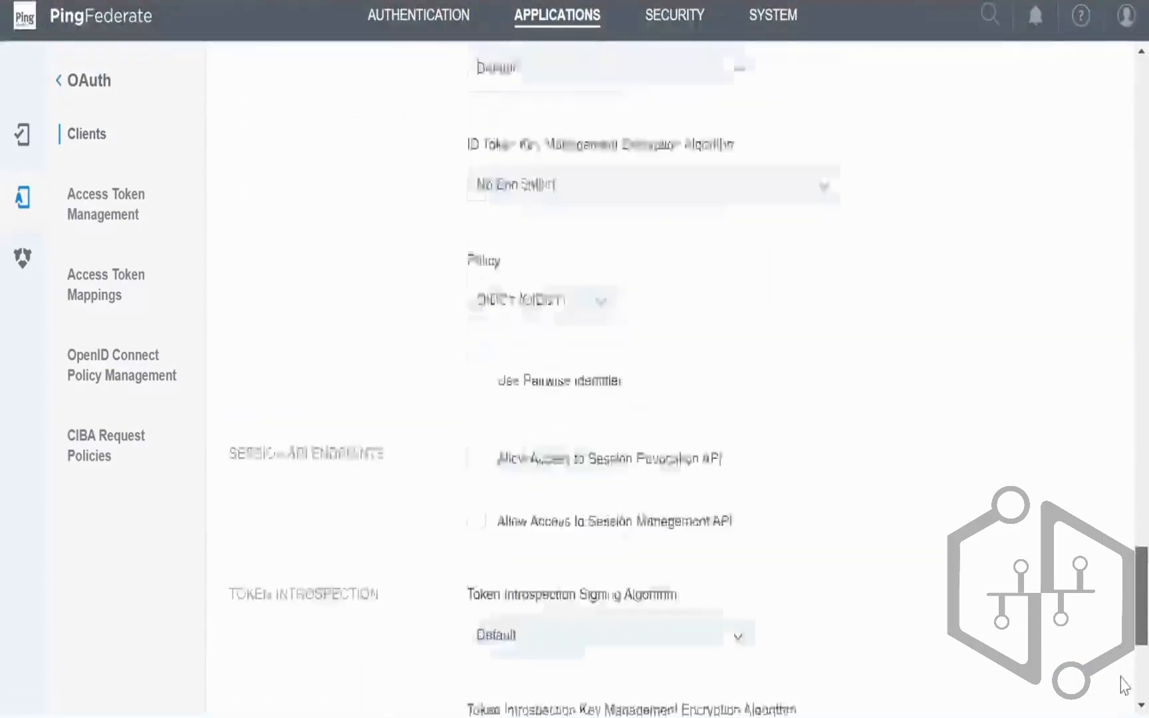
{"action": "scroll", "coordinate": [1122, 511], "scroll_direction": "up", "scroll_amount": 10}
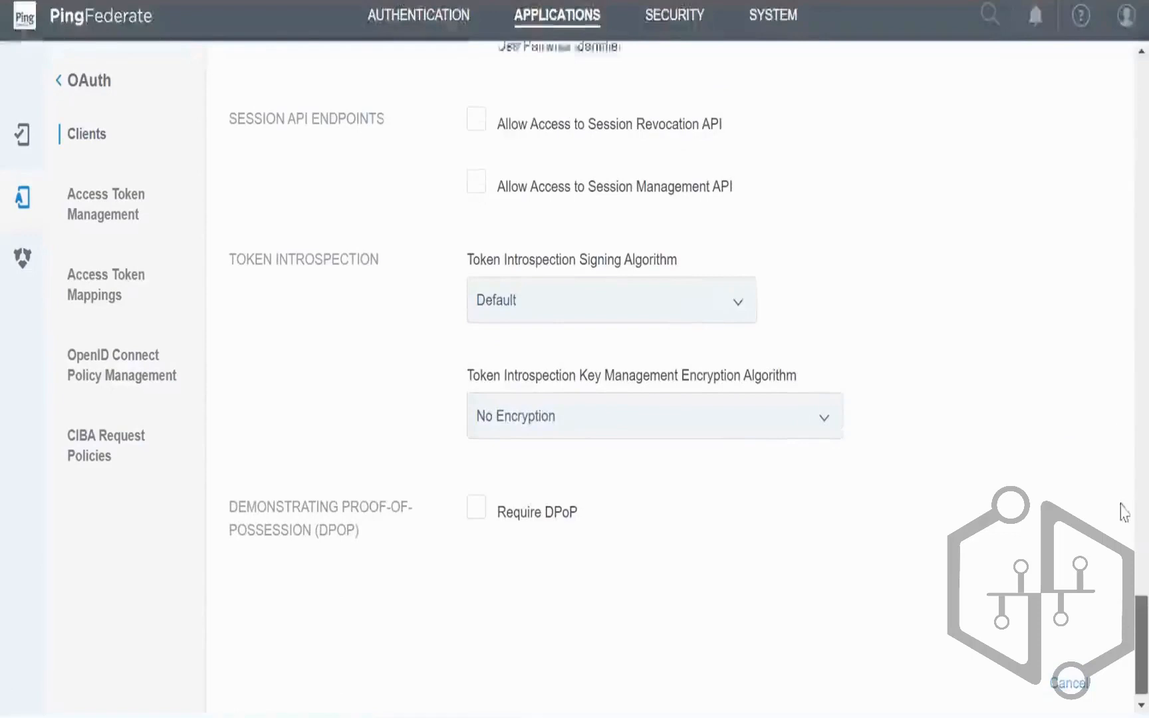
{"action": "scroll", "coordinate": [1123, 170], "scroll_direction": "up", "scroll_amount": 10}
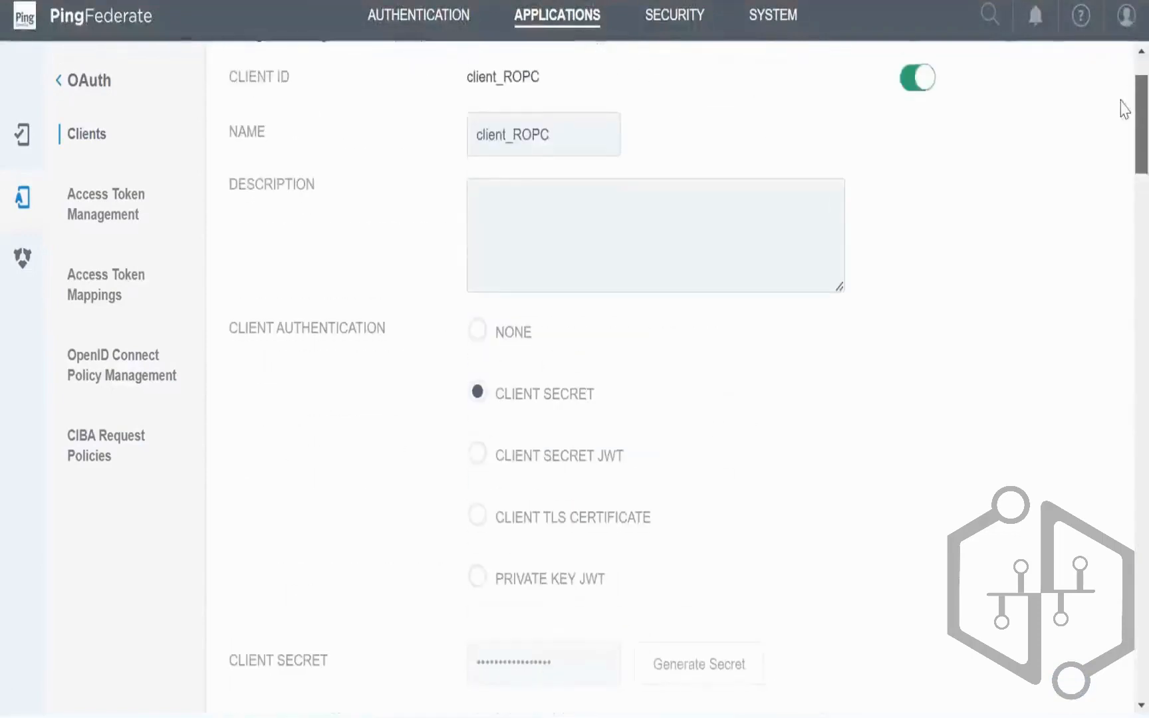
{"action": "scroll", "coordinate": [1124, 132], "scroll_direction": "down", "scroll_amount": 2}
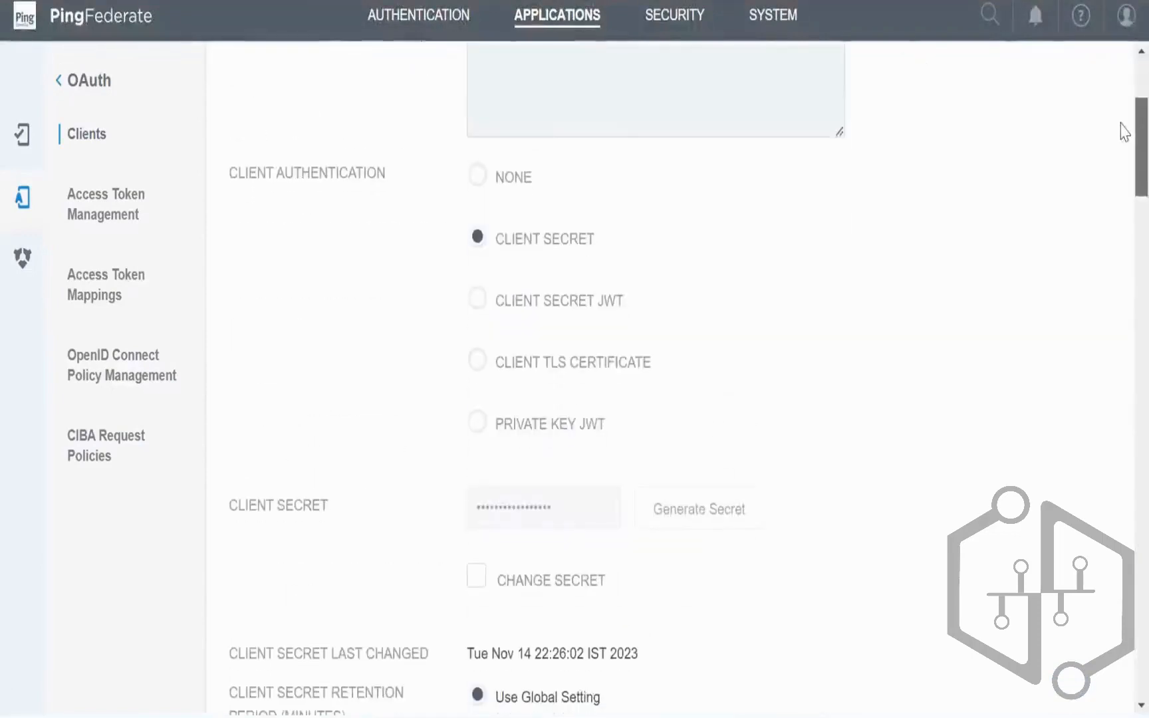
{"action": "left_click", "coordinate": [429, 31]}
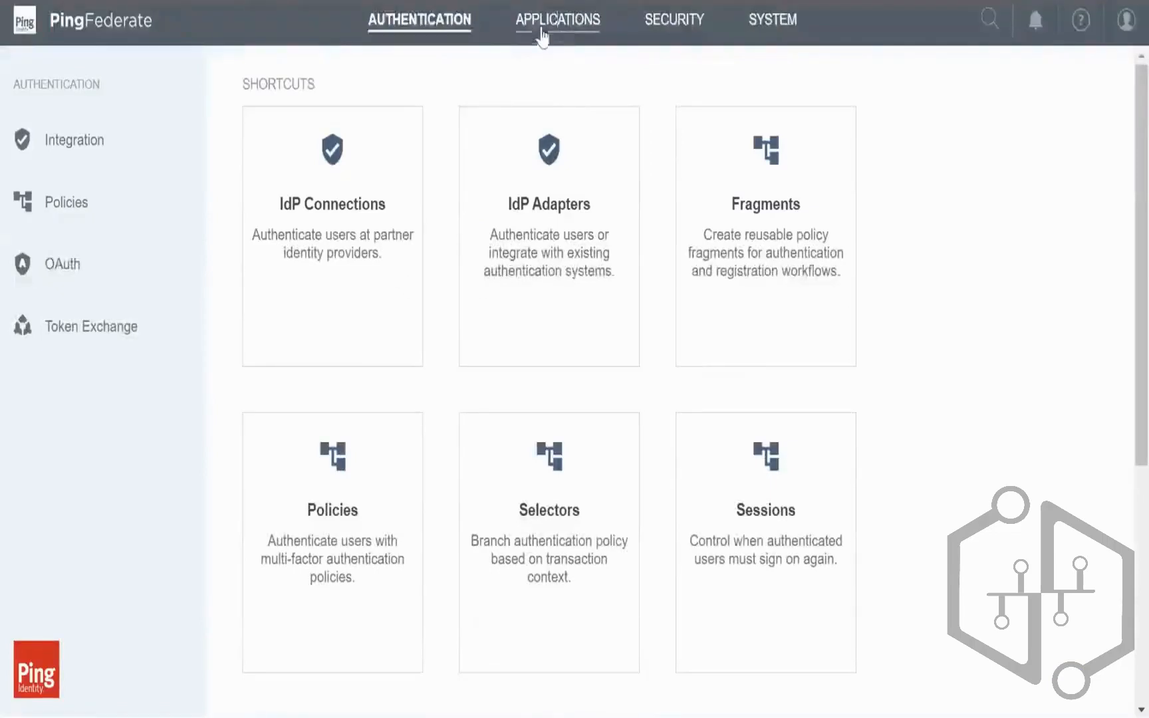
Step: Open SP Connections, view Test_SP1's summary, and check its greyed-out Select Action options
{"action": "left_click", "coordinate": [541, 27]}
{"action": "left_click", "coordinate": [282, 211]}
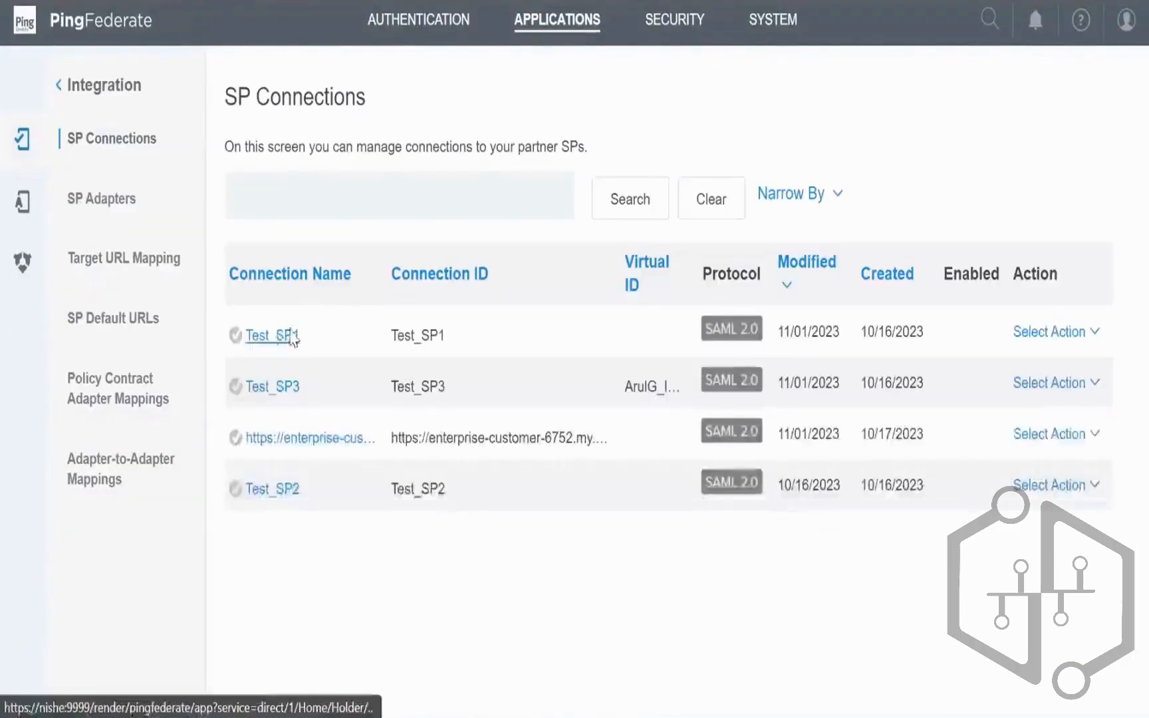
{"action": "left_click", "coordinate": [273, 333]}
{"action": "left_click", "coordinate": [557, 25]}
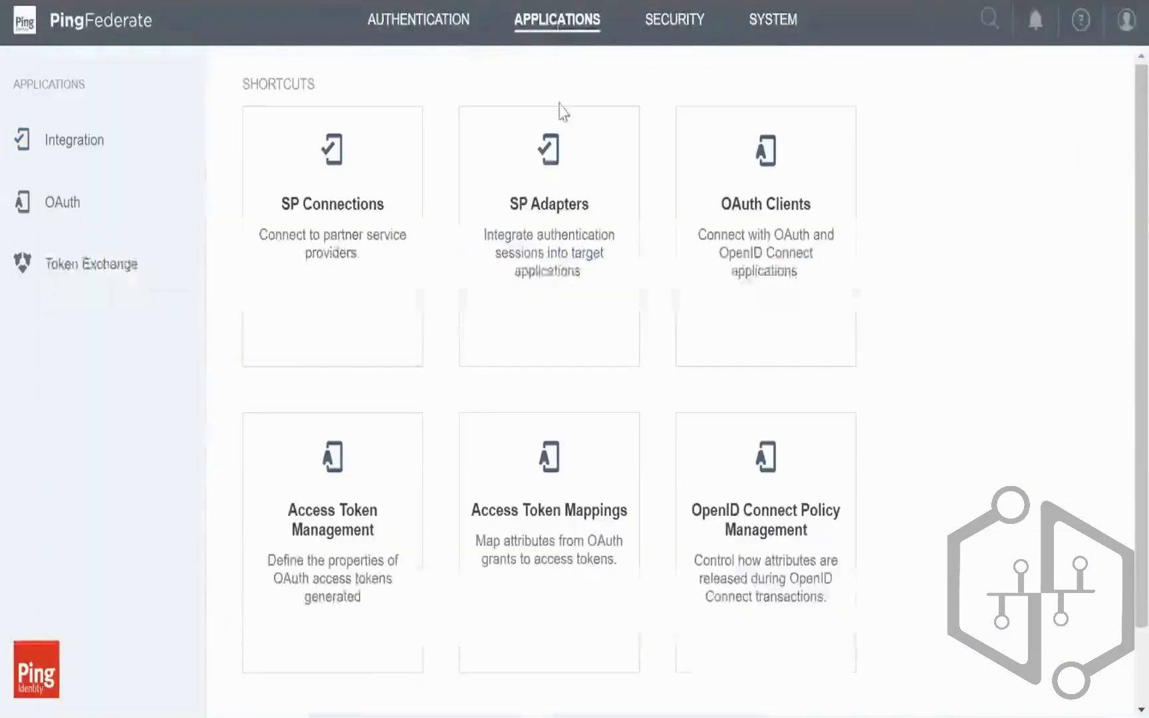
{"action": "left_click", "coordinate": [346, 248]}
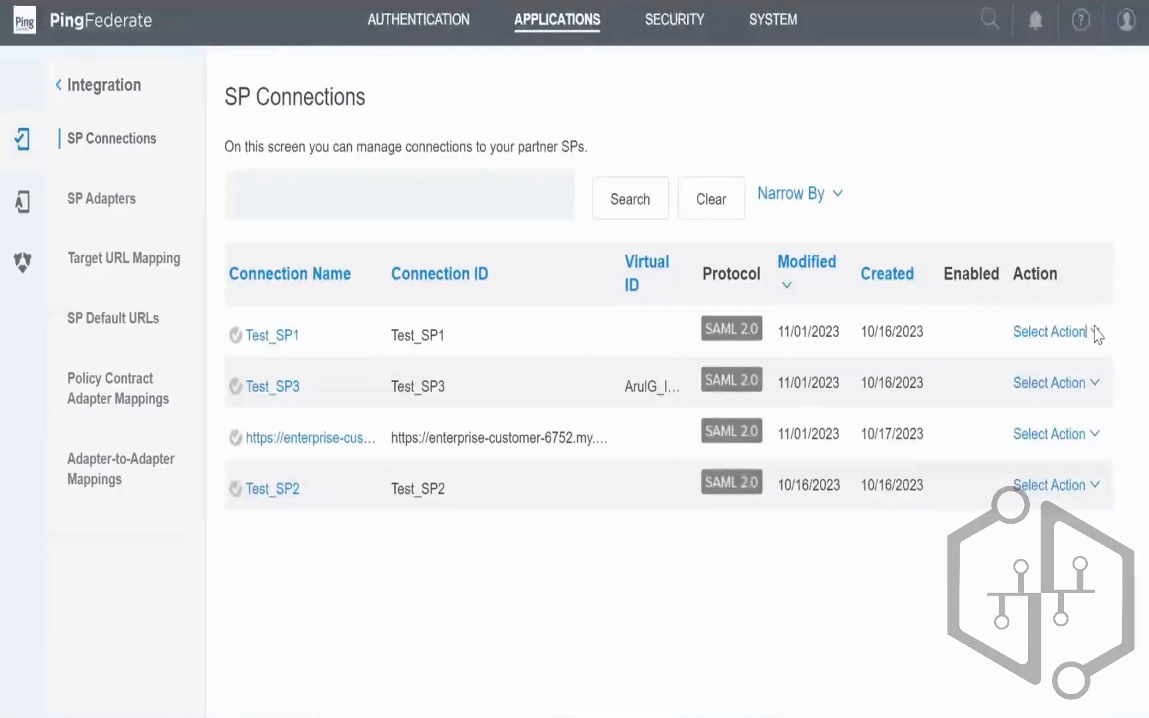
{"action": "left_click", "coordinate": [1095, 333]}
{"action": "left_click", "coordinate": [910, 457]}
{"action": "left_click", "coordinate": [1040, 331]}
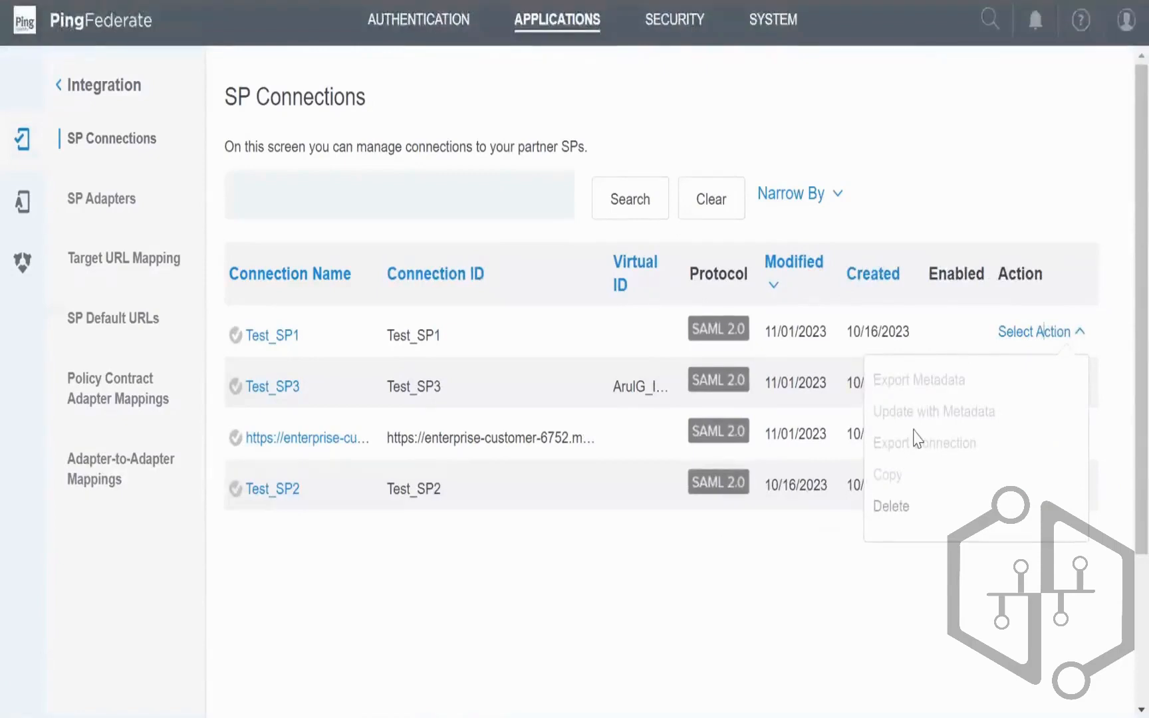
{"action": "left_click", "coordinate": [929, 190]}
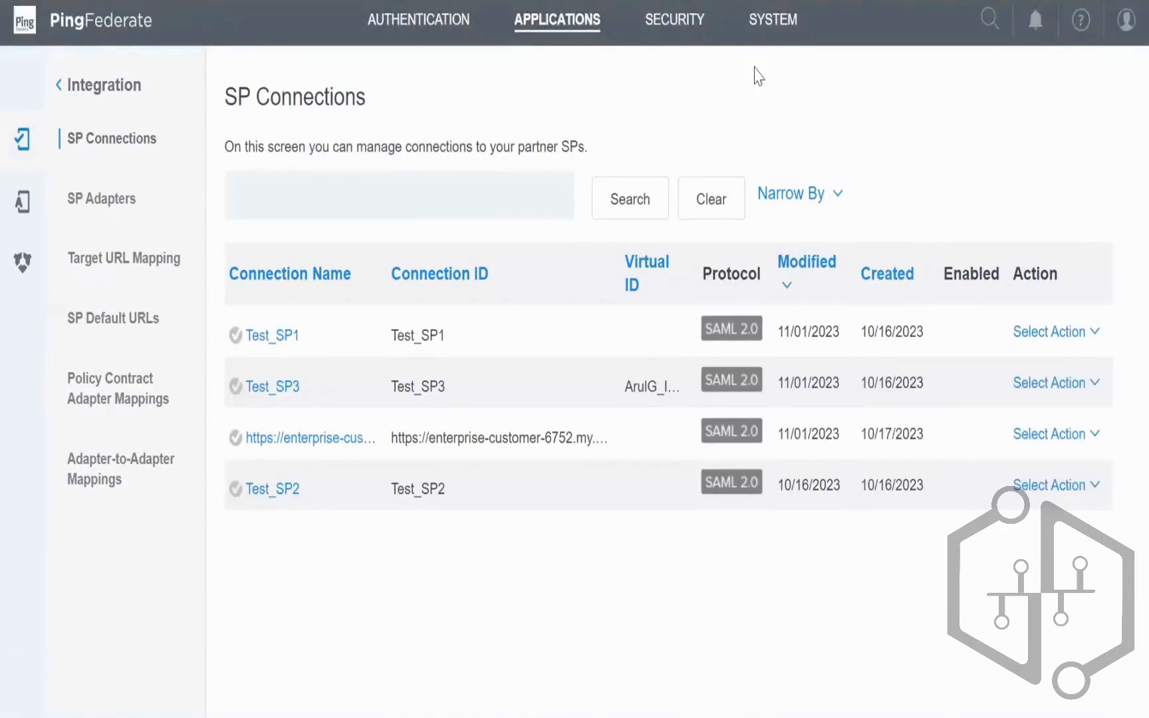
Step: Open Administrative Accounts and highlight the username, AUDITOR ADMIN role and Change Password text
{"action": "left_click", "coordinate": [787, 32]}
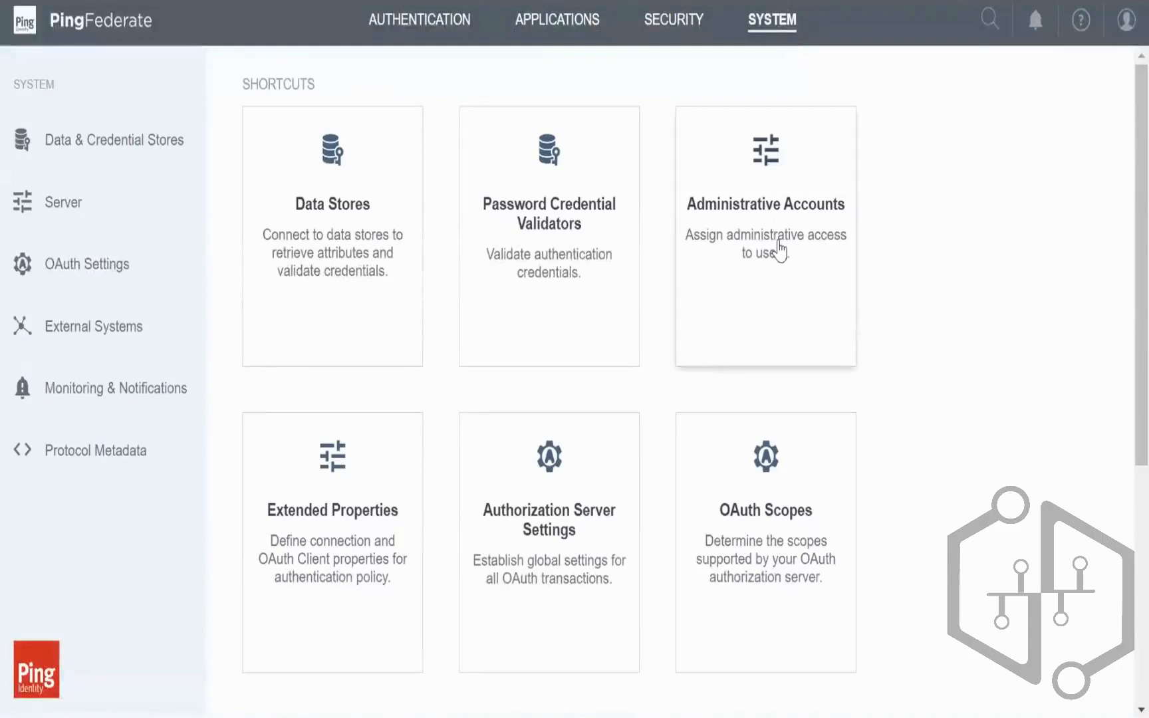
{"action": "left_click", "coordinate": [764, 262]}
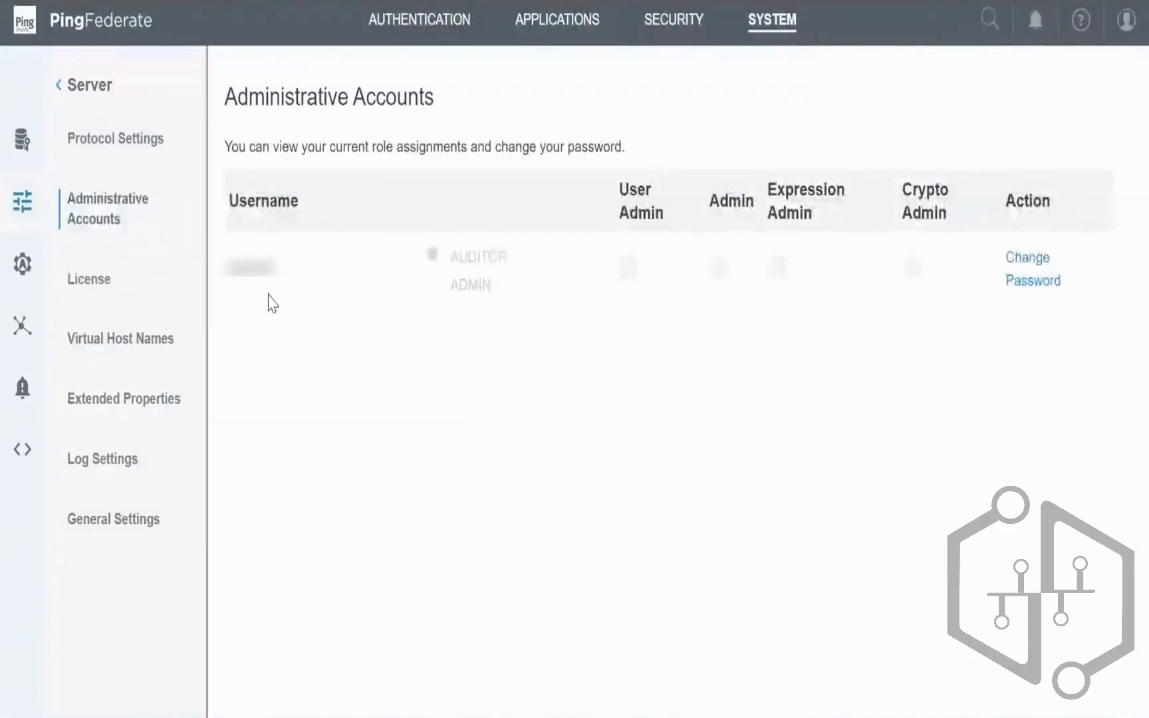
{"action": "double_click", "coordinate": [260, 275]}
{"action": "left_click", "coordinate": [370, 338]}
{"action": "left_click_drag", "start_coordinate": [449, 271], "coordinate": [512, 290]}
{"action": "left_click_drag", "start_coordinate": [1000, 263], "coordinate": [1066, 278]}
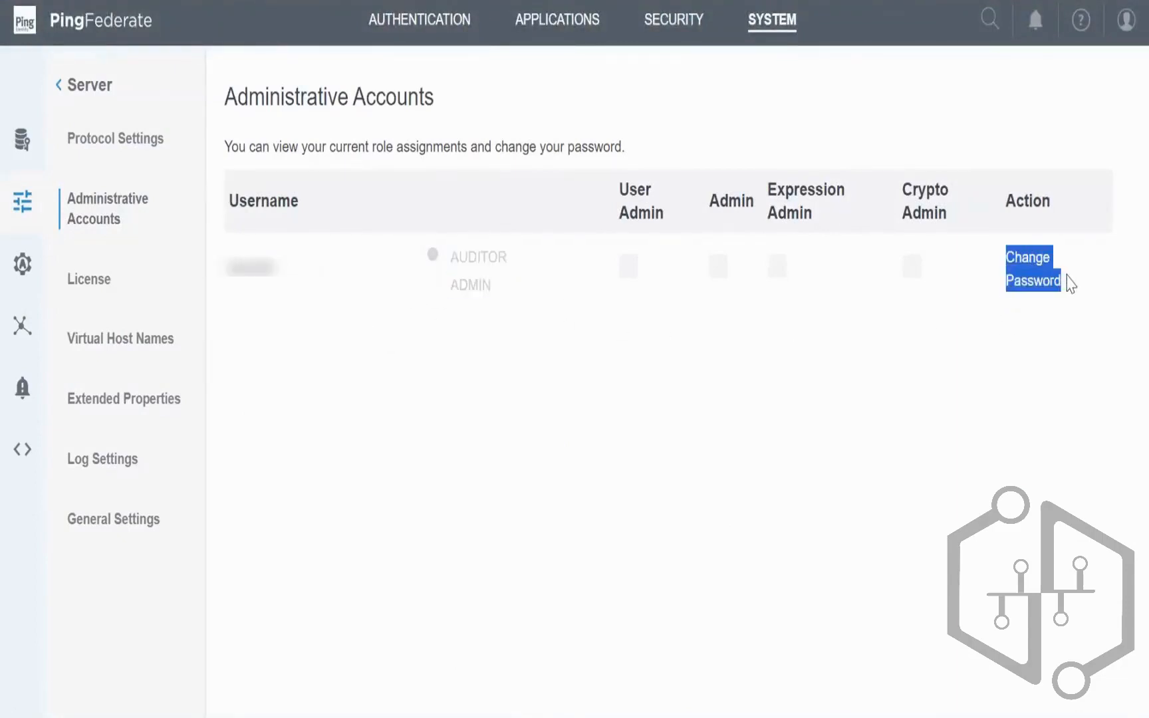
{"action": "left_click", "coordinate": [1104, 277]}
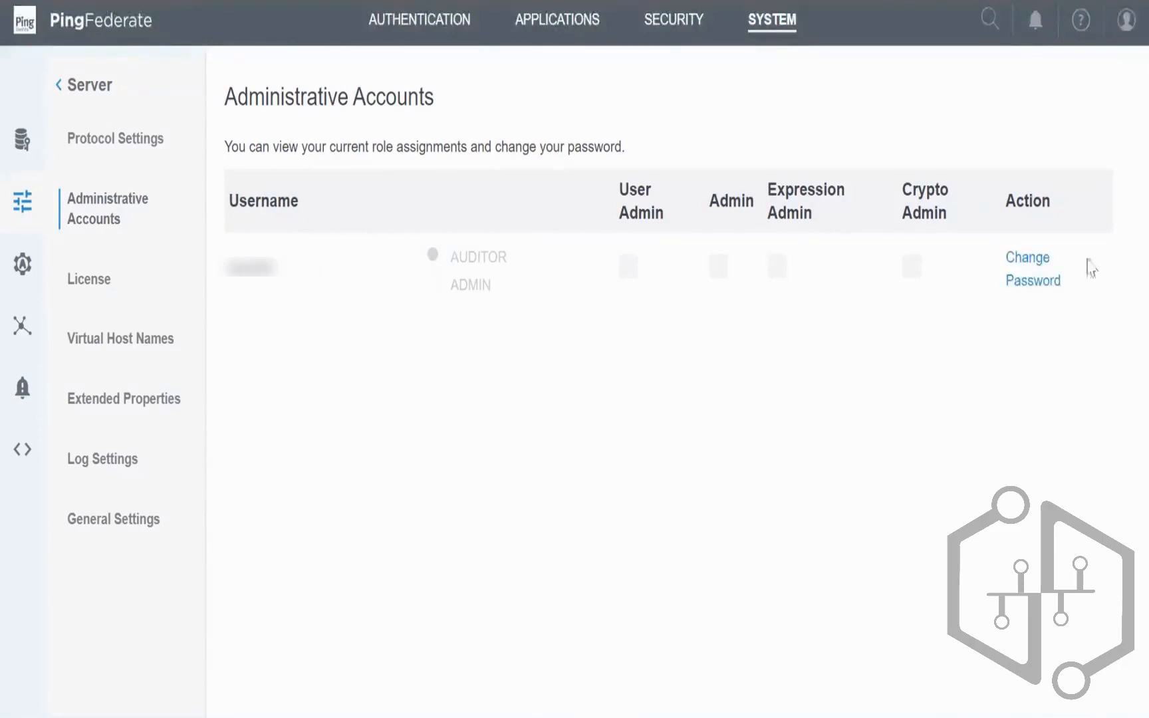
Step: Highlight the page heading, then the AUDITOR ADMIN role, Change Password and username again
{"action": "left_click_drag", "start_coordinate": [349, 103], "coordinate": [679, 152]}
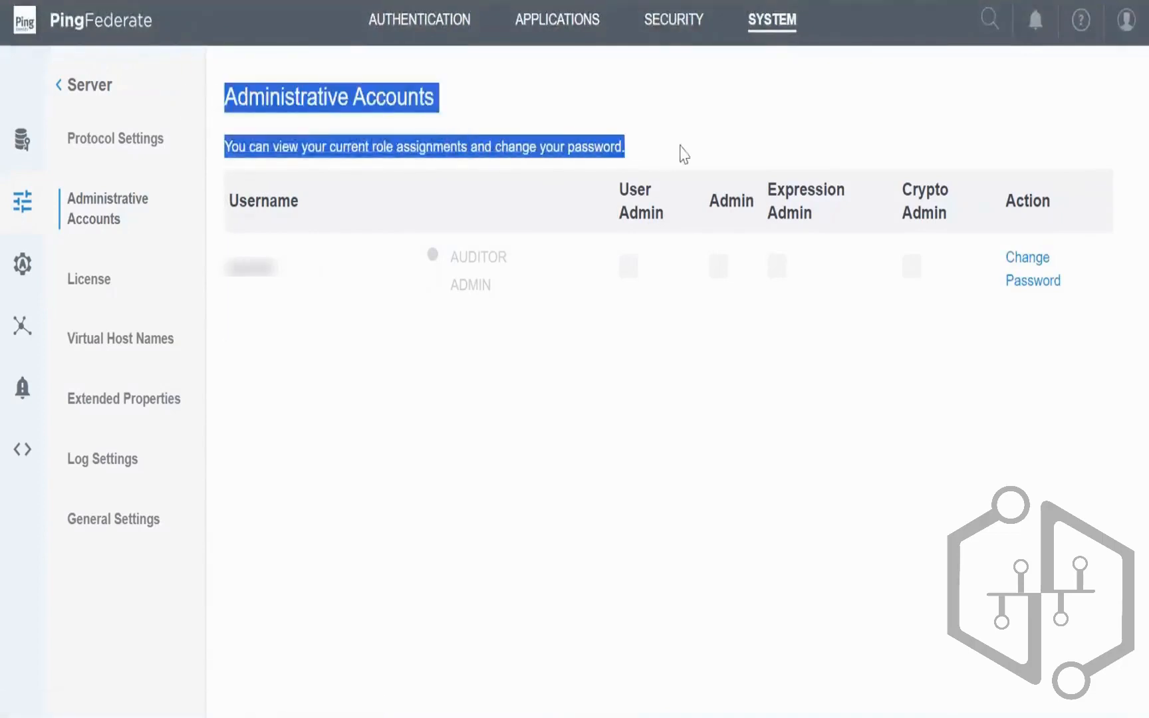
{"action": "left_click", "coordinate": [703, 138]}
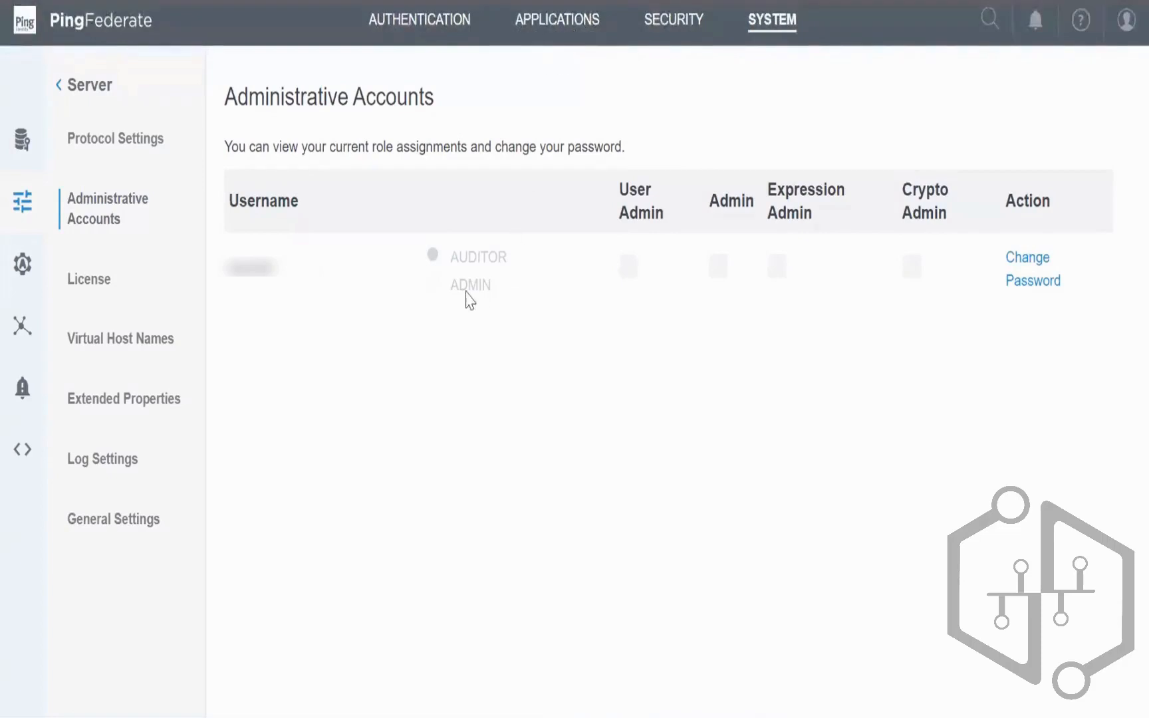
{"action": "left_click_drag", "start_coordinate": [452, 265], "coordinate": [503, 297]}
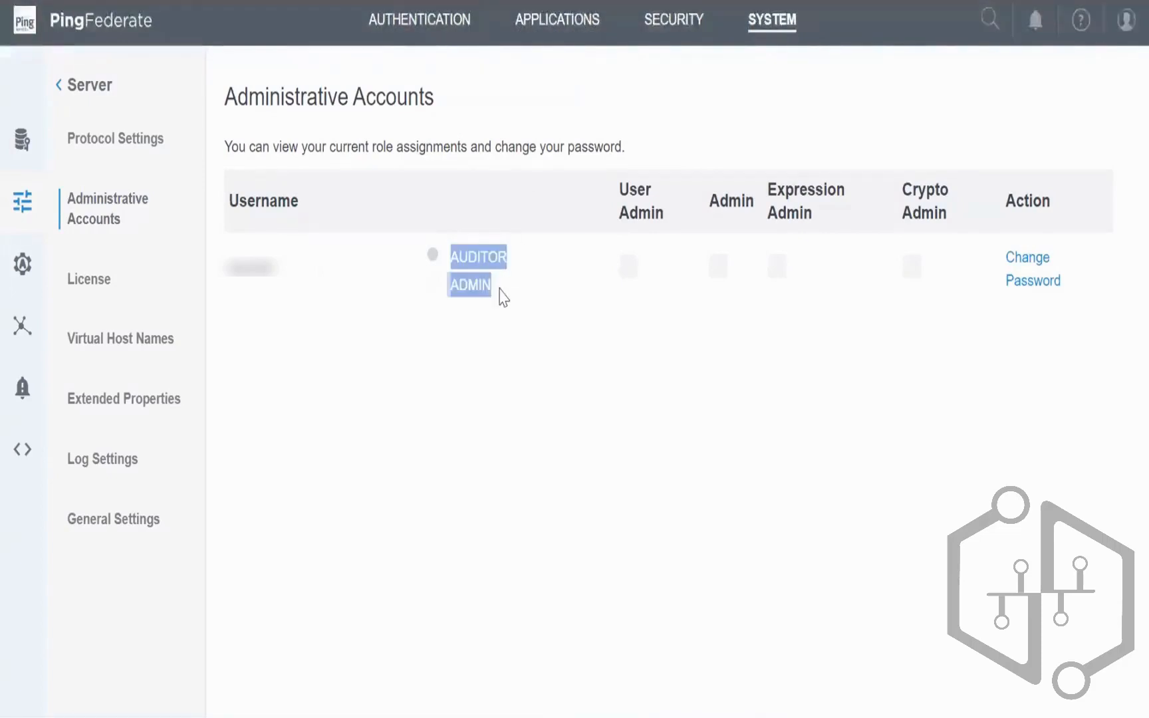
{"action": "left_click", "coordinate": [598, 352]}
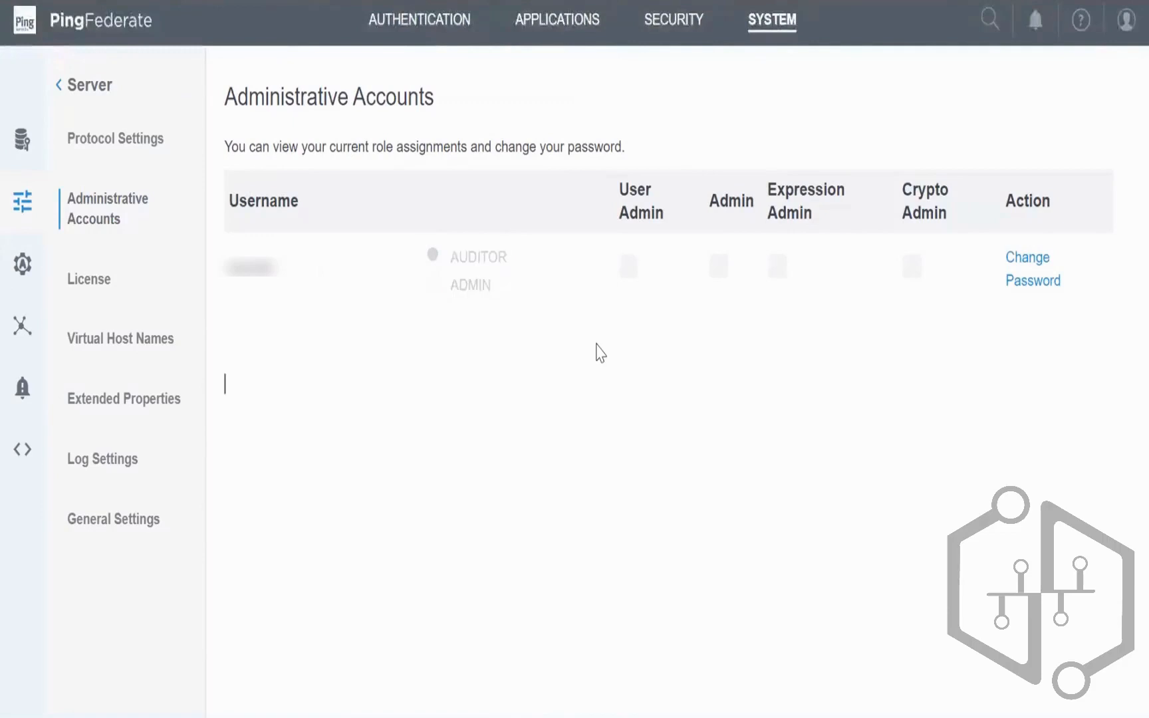
{"action": "left_click_drag", "start_coordinate": [974, 259], "coordinate": [1070, 295]}
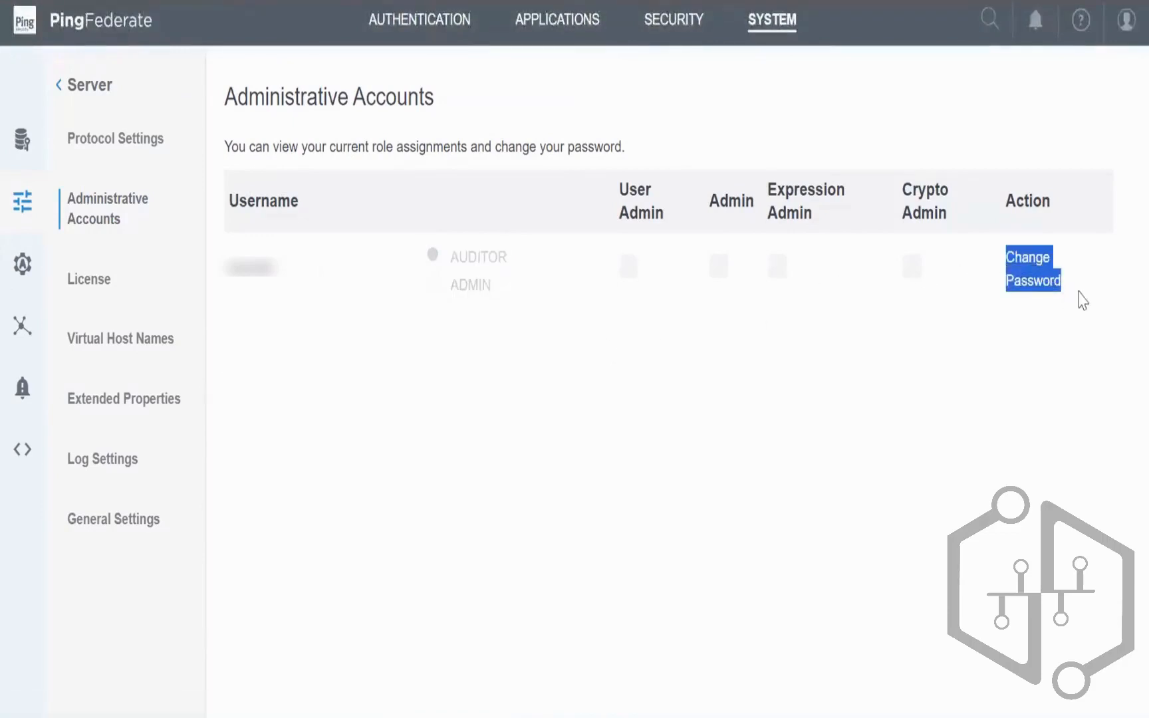
{"action": "double_click", "coordinate": [259, 264]}
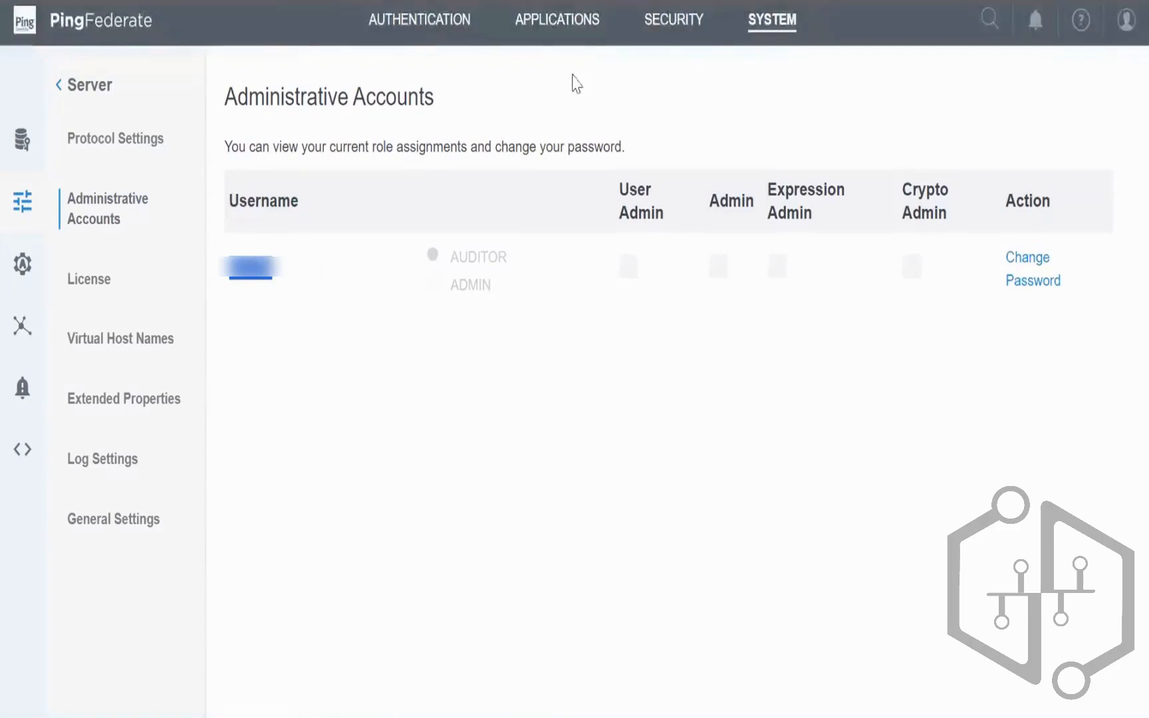
Step: Open Authentication Policies and scroll through the read-only table of four policies
{"action": "left_click", "coordinate": [426, 31]}
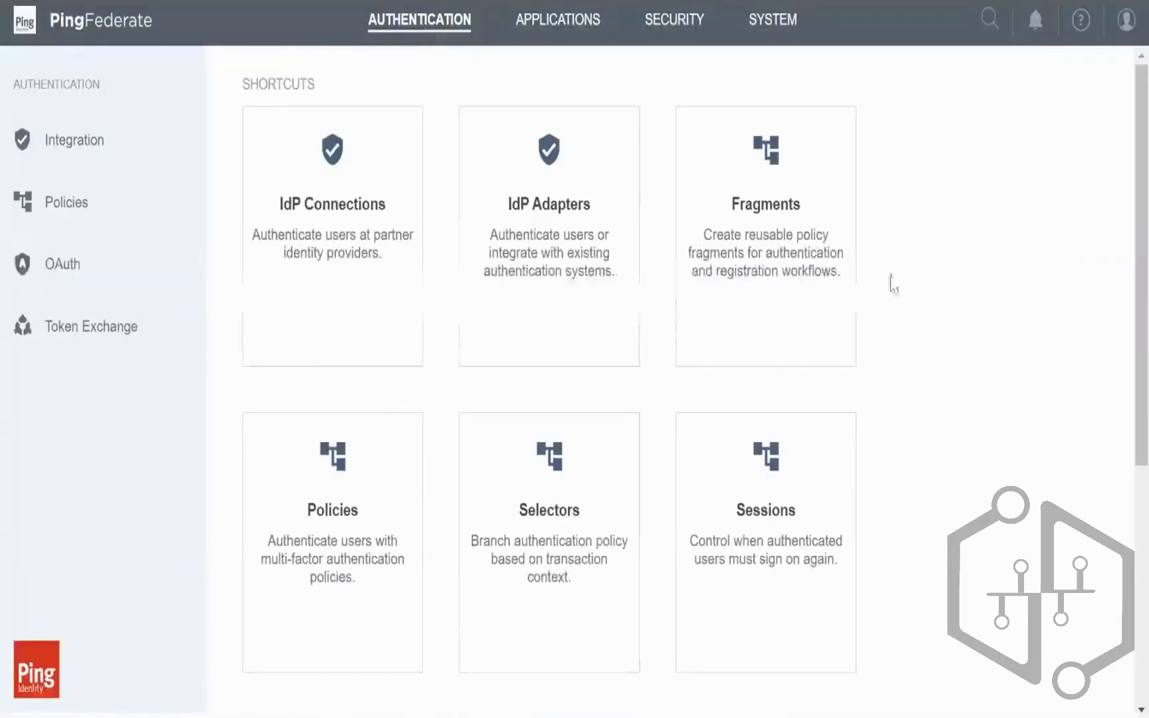
{"action": "scroll", "coordinate": [976, 401], "scroll_direction": "down", "scroll_amount": 3}
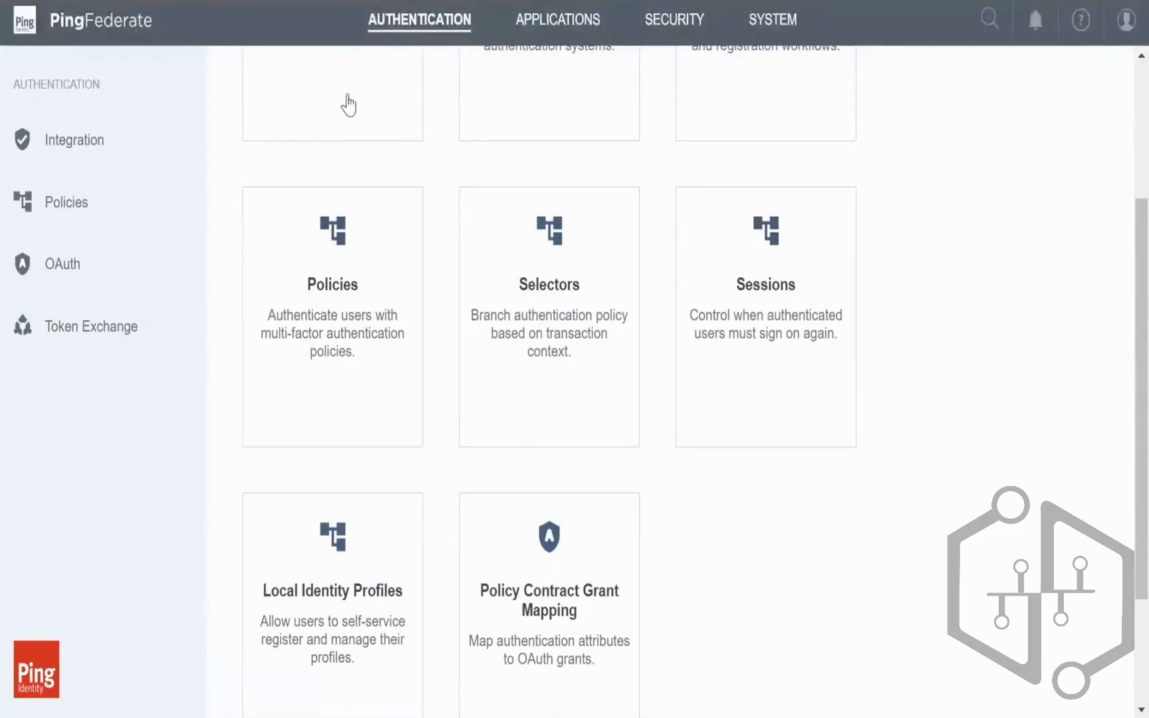
{"action": "left_click", "coordinate": [418, 23]}
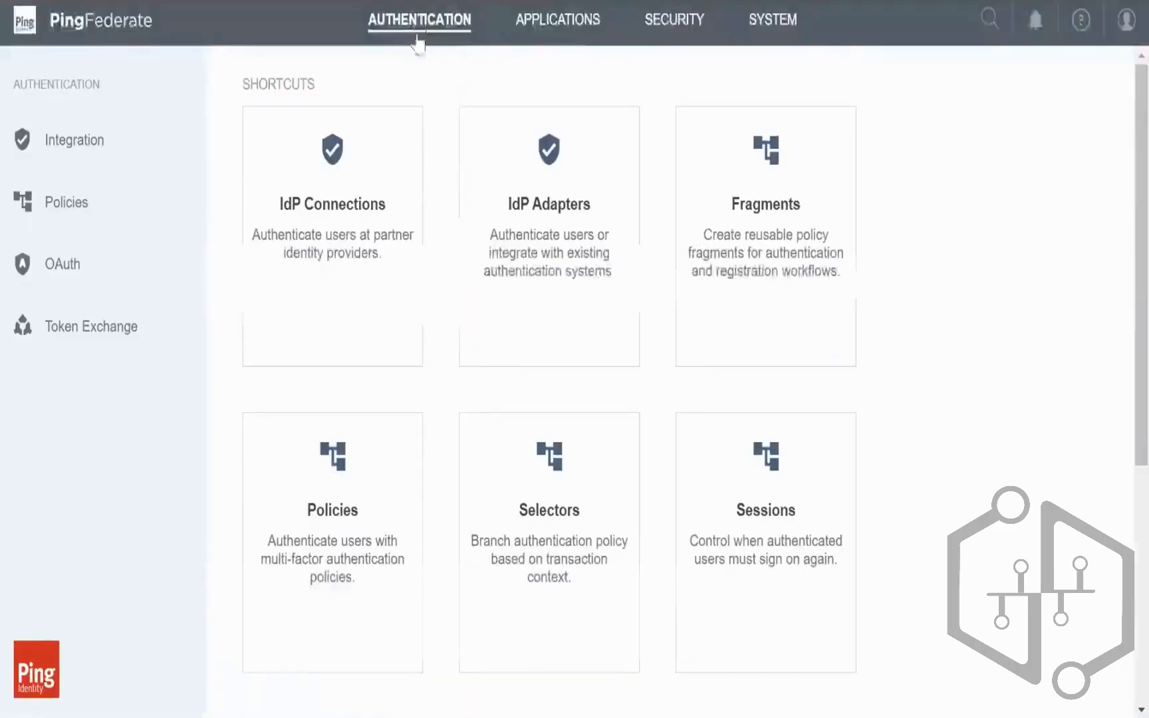
{"action": "left_click", "coordinate": [343, 439]}
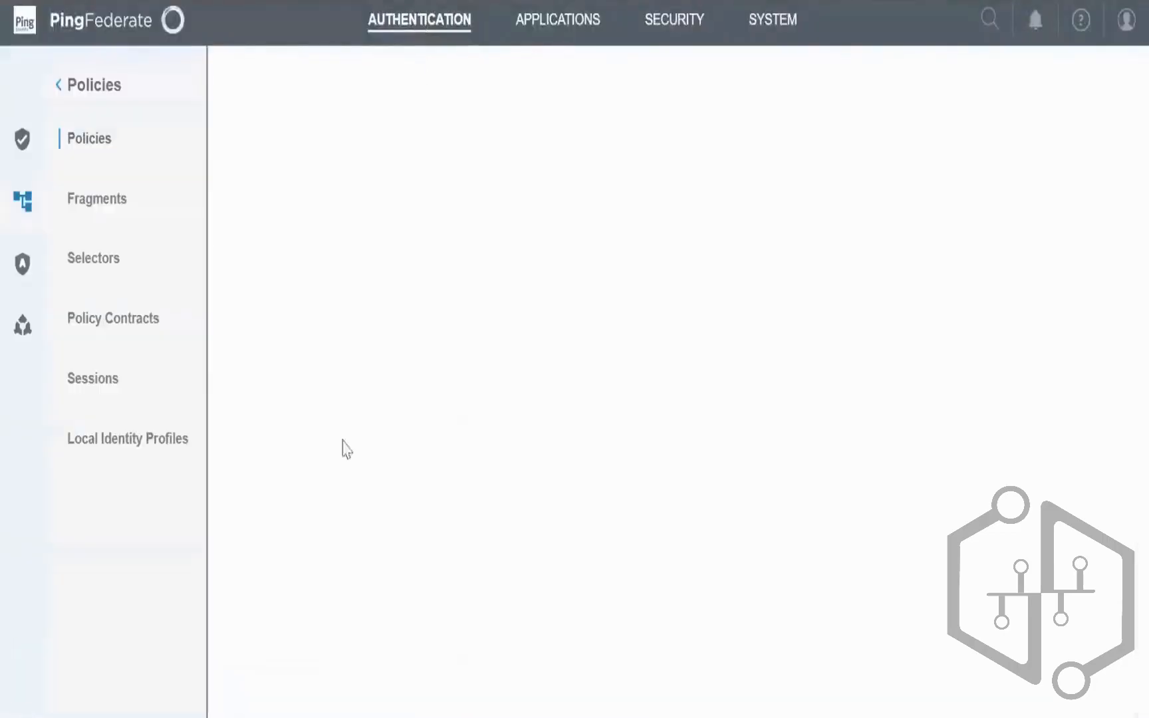
{"action": "scroll", "coordinate": [502, 390], "scroll_direction": "down", "scroll_amount": 3}
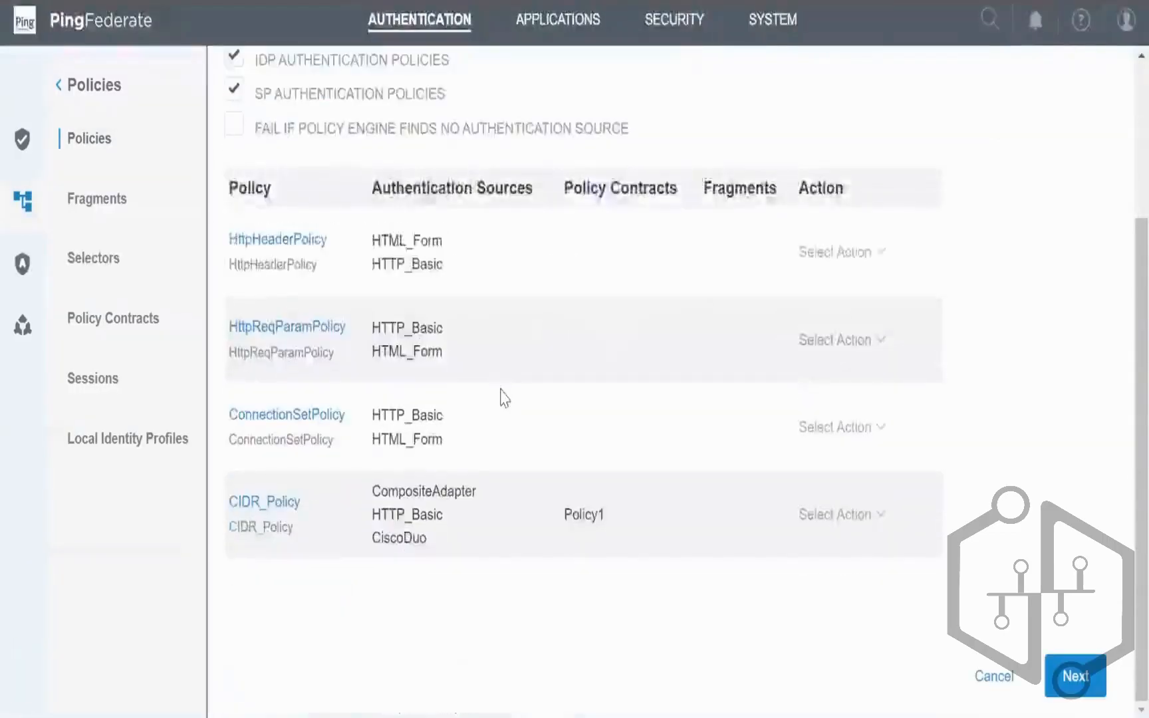
{"action": "scroll", "coordinate": [500, 389], "scroll_direction": "up", "scroll_amount": 2}
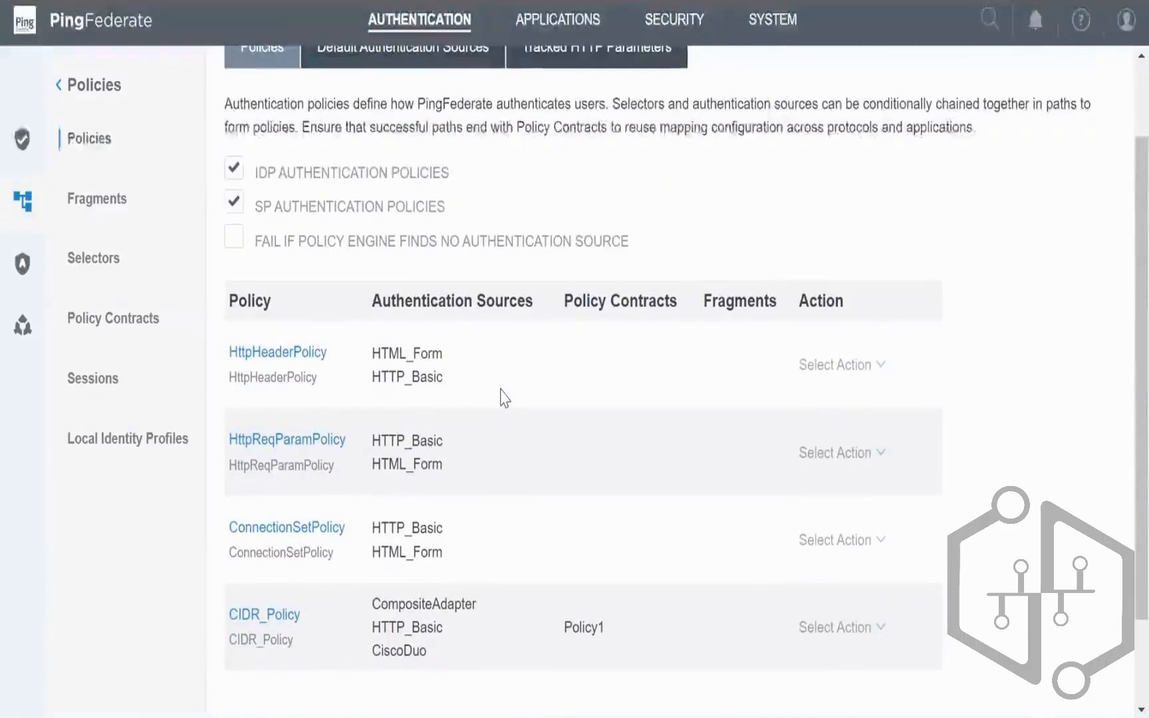
{"action": "scroll", "coordinate": [503, 397], "scroll_direction": "down", "scroll_amount": 2}
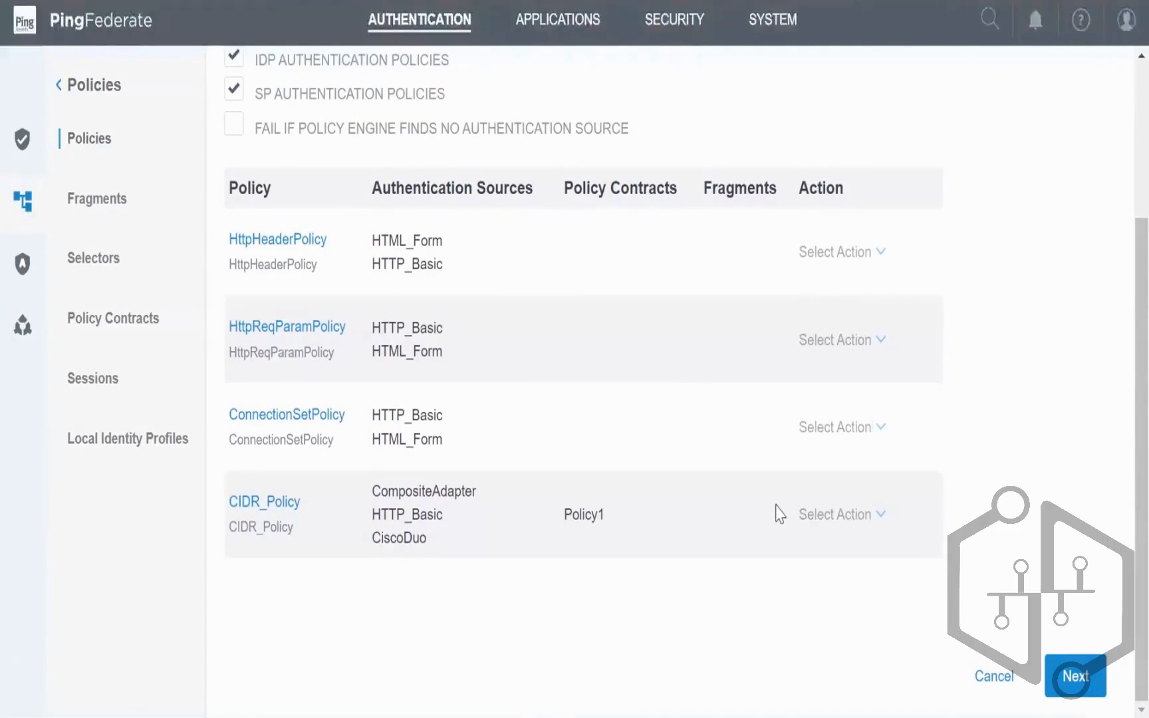
Step: Sign out of the auditor account and sign back on as Administrator with saved credentials
{"action": "left_click", "coordinate": [1125, 18]}
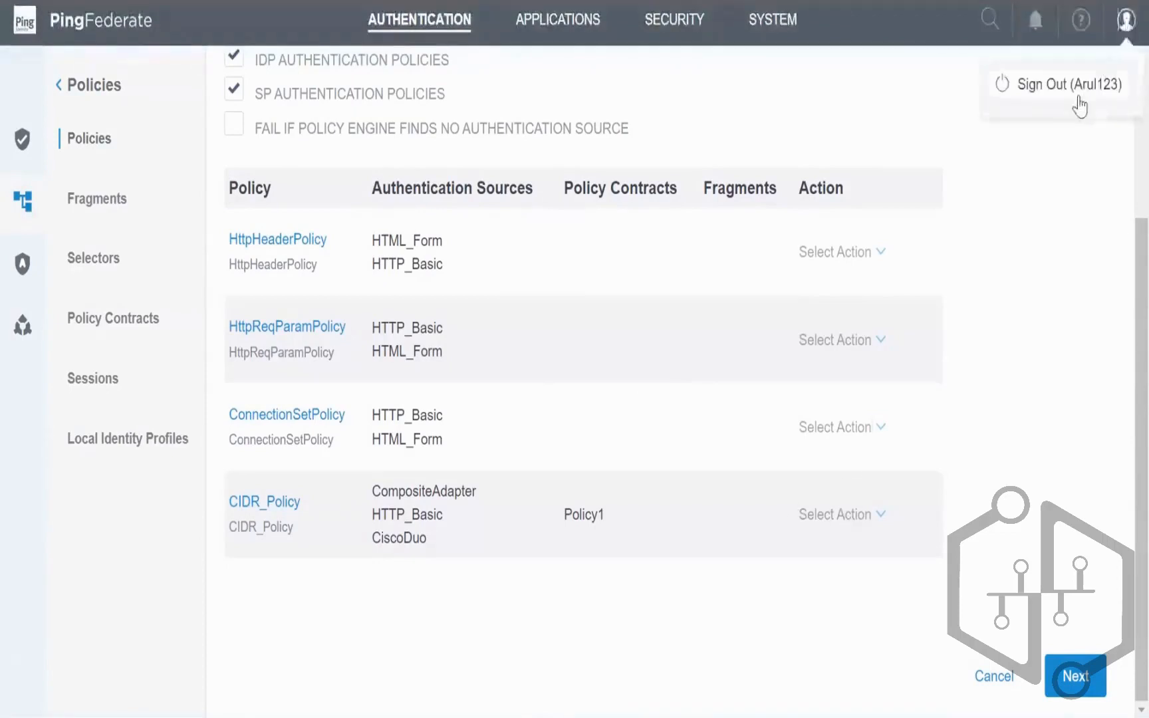
{"action": "left_click", "coordinate": [1047, 100]}
{"action": "left_click", "coordinate": [512, 277]}
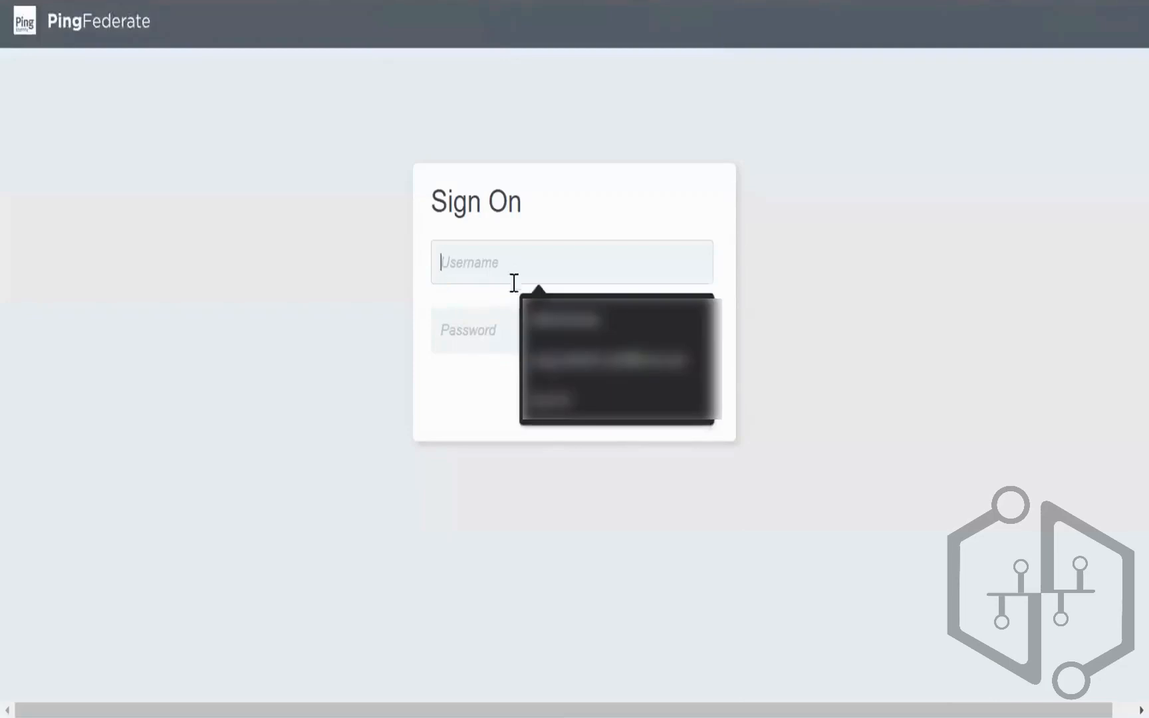
{"action": "left_click", "coordinate": [523, 337]}
{"action": "left_click", "coordinate": [523, 337]}
{"action": "type", "text": "ator"}
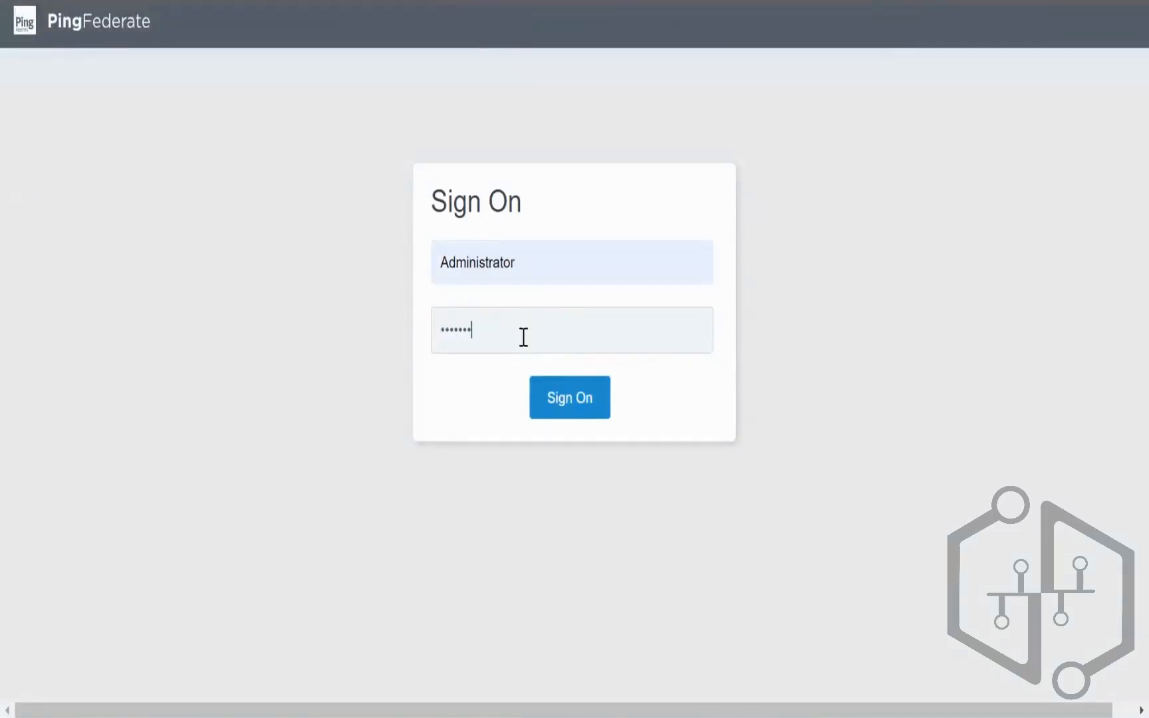
{"action": "key", "text": "Return"}
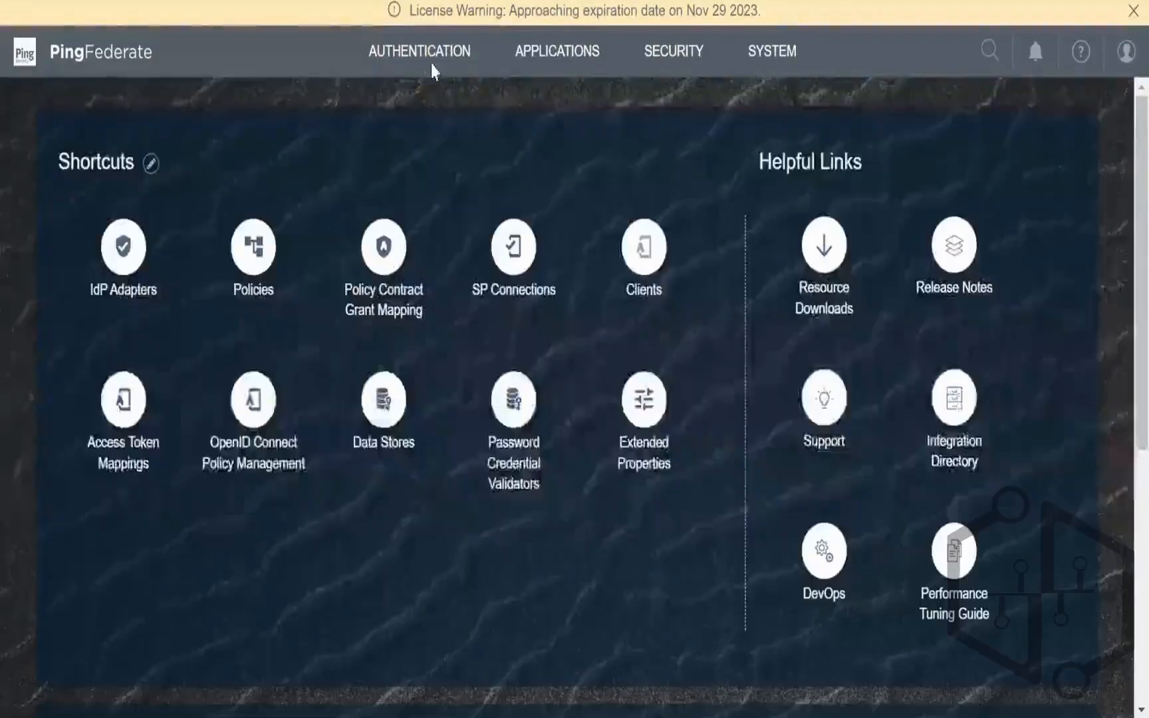
{"action": "left_click", "coordinate": [430, 63]}
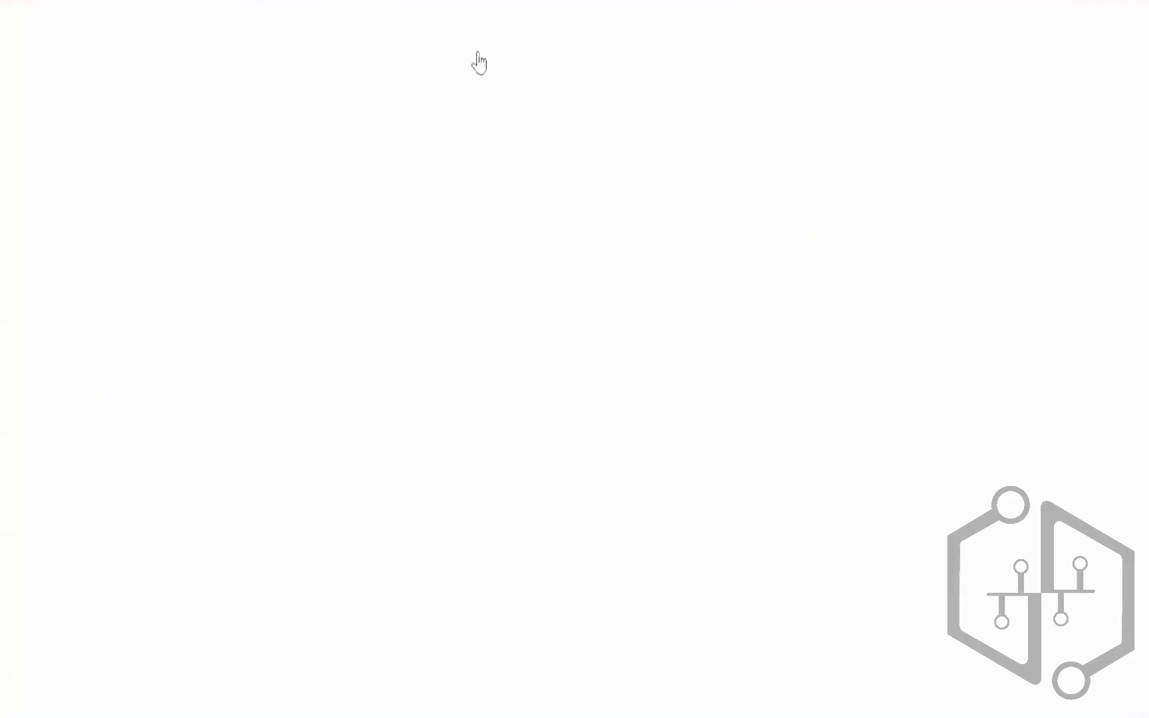
Step: Open the editable Authentication Policies list and view CIDR_Policy's Select Action options
{"action": "left_click", "coordinate": [315, 469]}
{"action": "scroll", "coordinate": [995, 327], "scroll_direction": "down", "scroll_amount": 3}
{"action": "scroll", "coordinate": [995, 327], "scroll_direction": "down", "scroll_amount": 1}
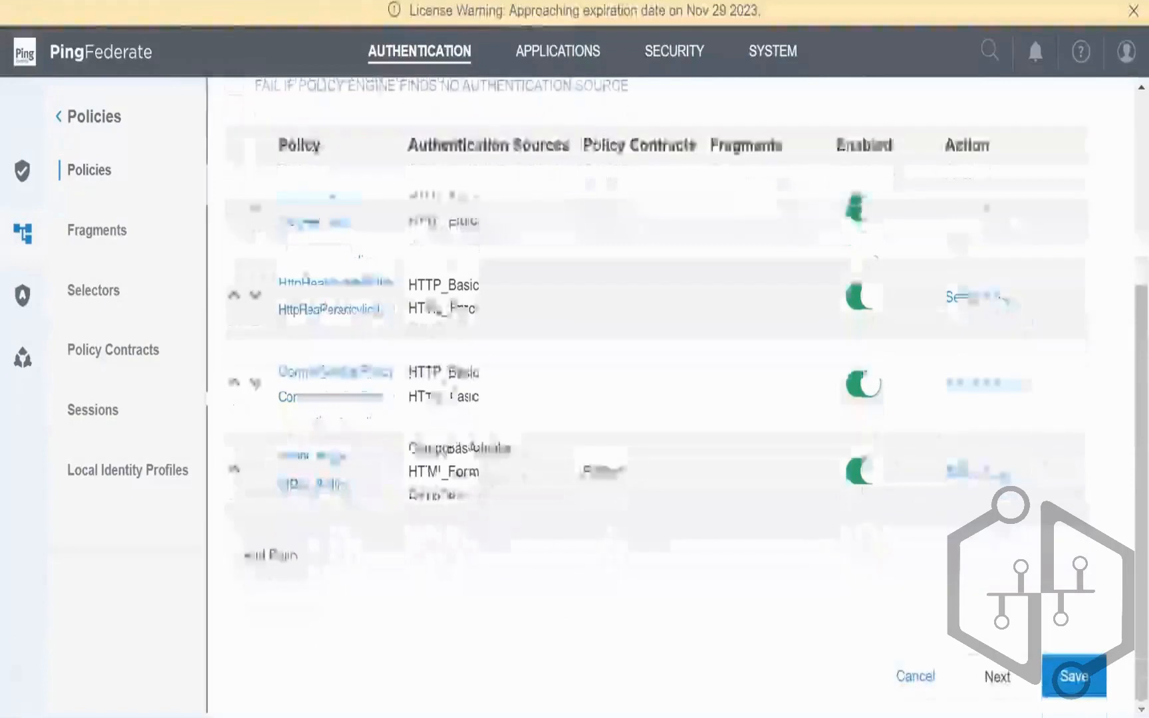
{"action": "left_click", "coordinate": [1020, 470]}
{"action": "left_click", "coordinate": [1120, 367]}
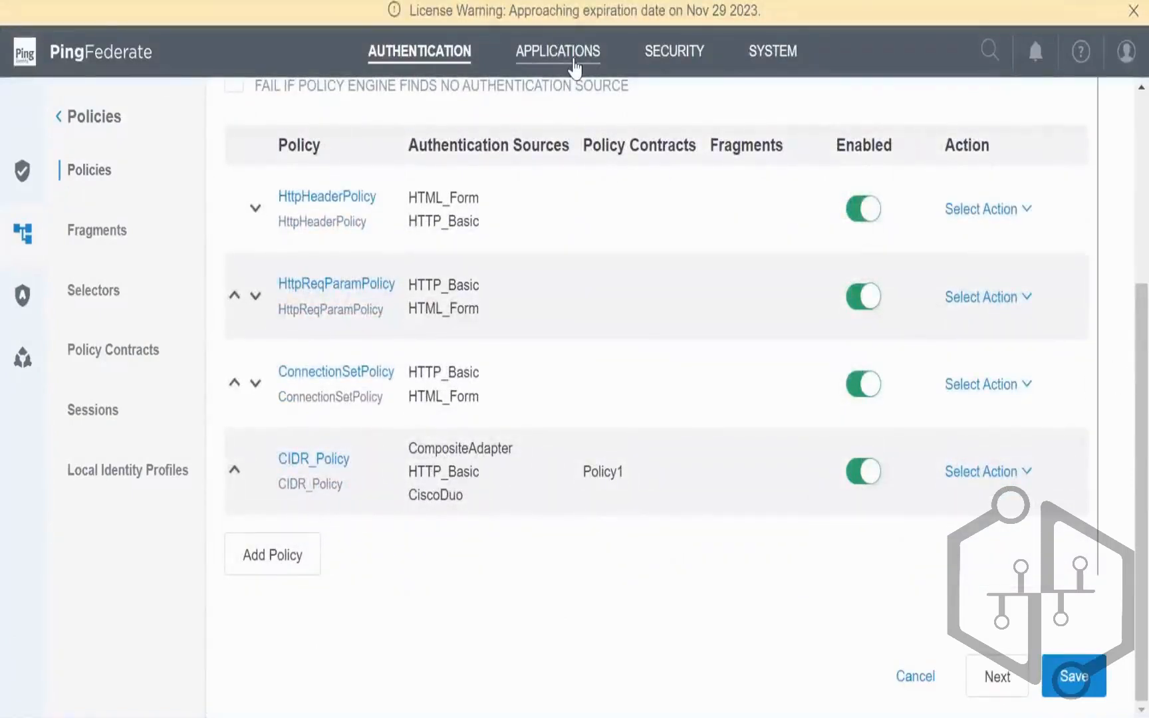
Step: Highlight the license expiration date, then return to the Authentication shortcuts via System
{"action": "left_click_drag", "start_coordinate": [683, 10], "coordinate": [763, 34]}
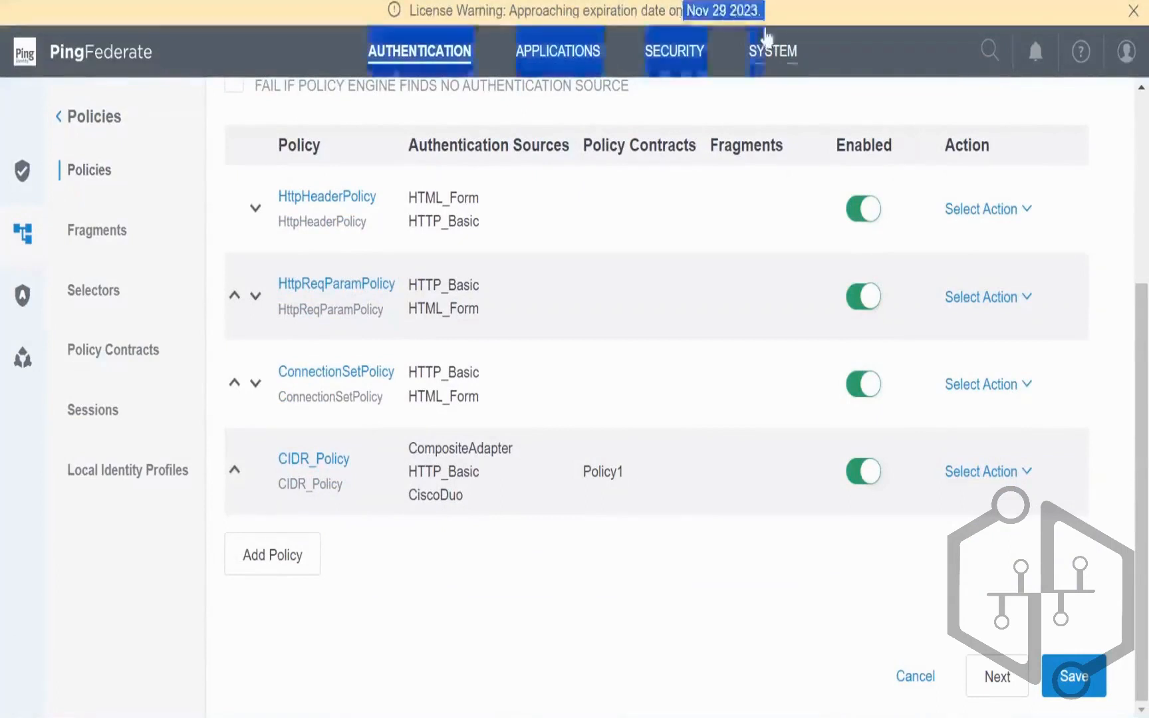
{"action": "left_click", "coordinate": [829, 49]}
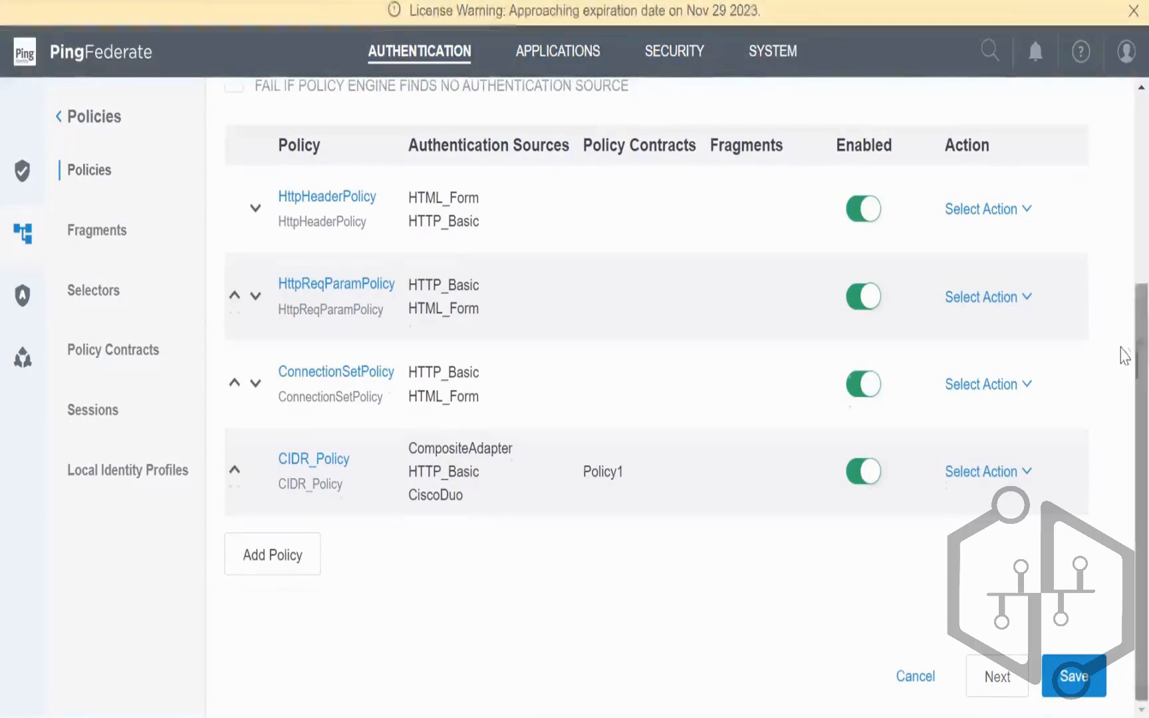
{"action": "scroll", "coordinate": [1120, 346], "scroll_direction": "up", "scroll_amount": 1}
{"action": "scroll", "coordinate": [1123, 331], "scroll_direction": "up", "scroll_amount": 1}
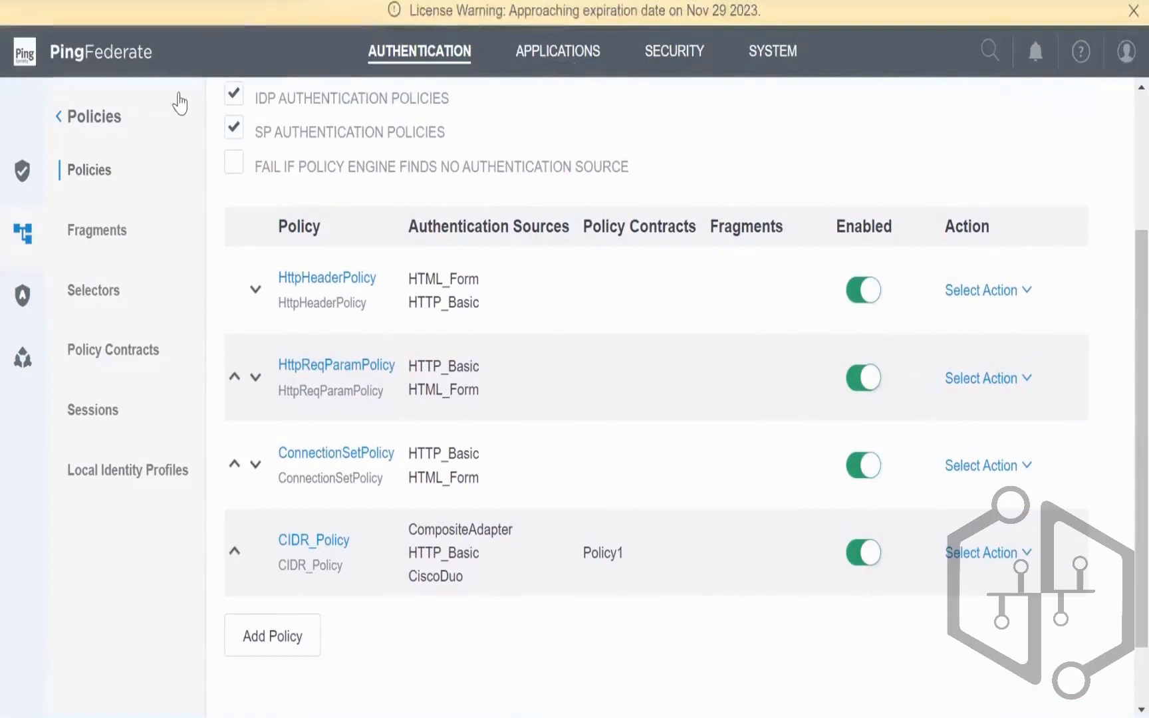
{"action": "left_click", "coordinate": [804, 60]}
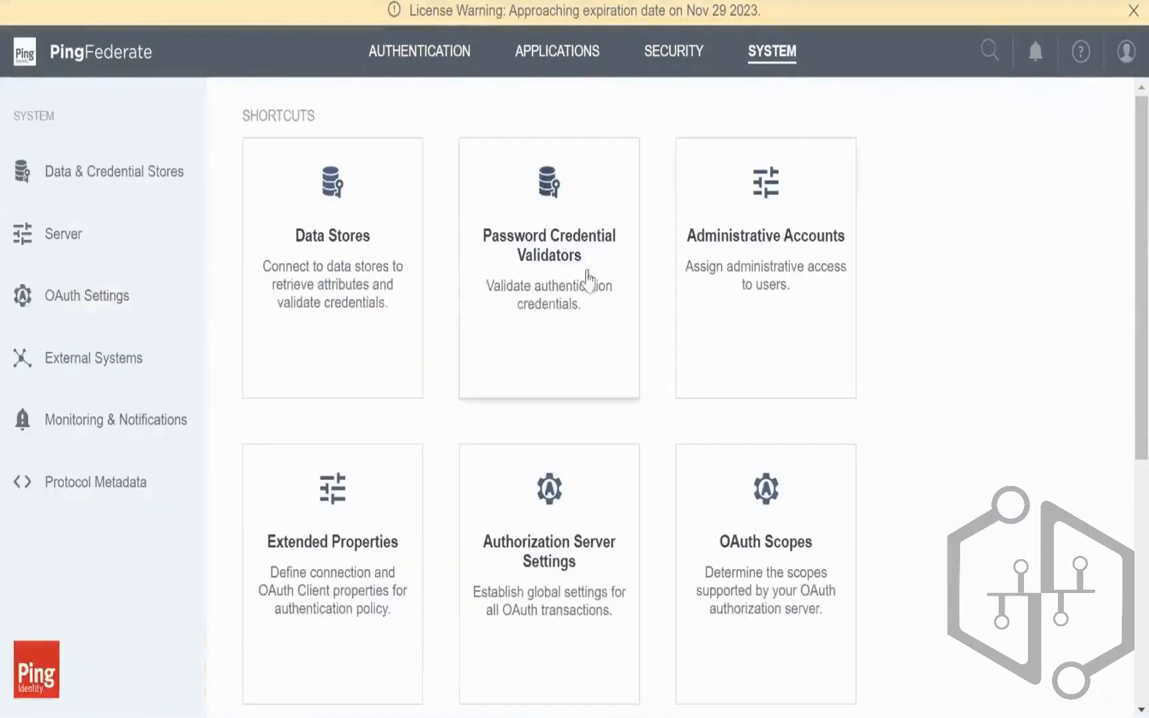
{"action": "left_click", "coordinate": [420, 51]}
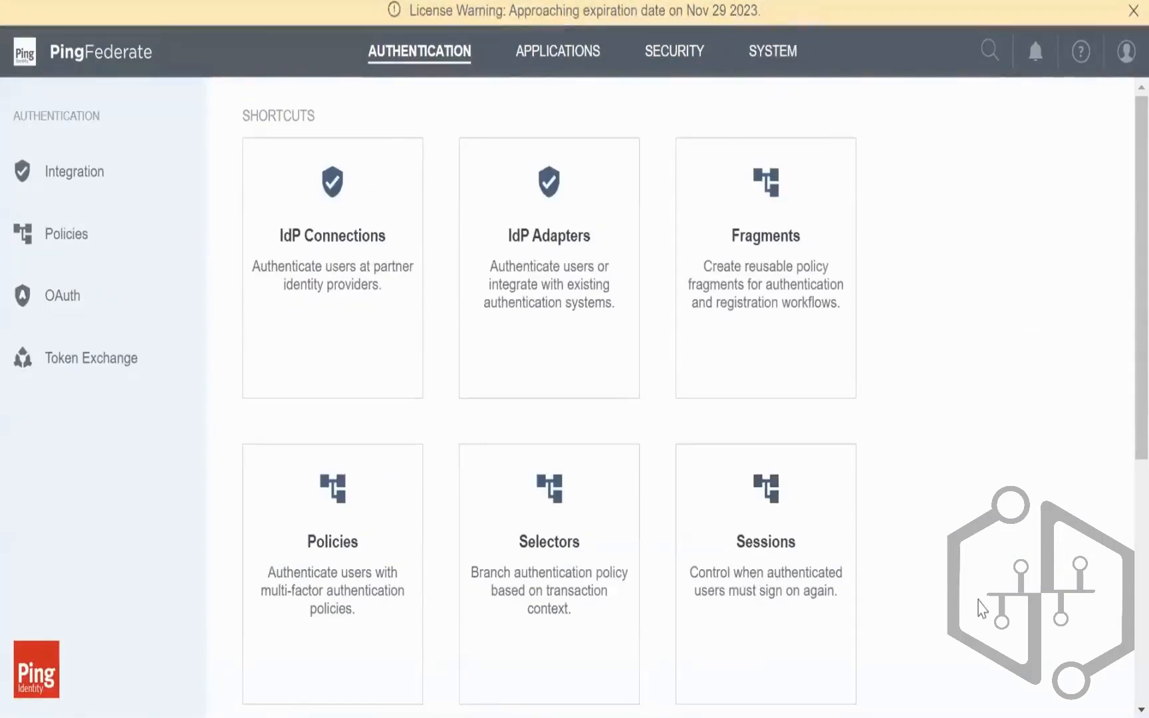
Step: Open Sessions and scroll through Application Sessions, Authentication Sessions and Overrides
{"action": "scroll", "coordinate": [807, 562], "scroll_direction": "down", "scroll_amount": 2}
{"action": "left_click", "coordinate": [822, 487]}
{"action": "scroll", "coordinate": [822, 487], "scroll_direction": "down", "scroll_amount": 6}
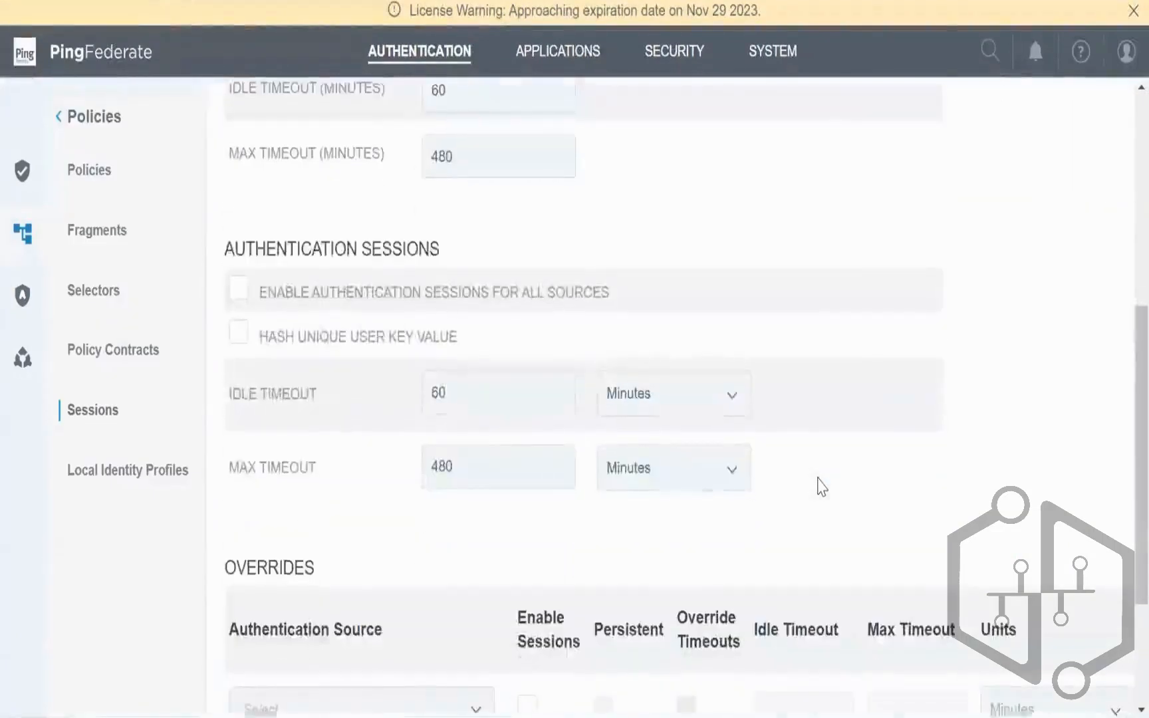
{"action": "scroll", "coordinate": [821, 487], "scroll_direction": "down", "scroll_amount": 3}
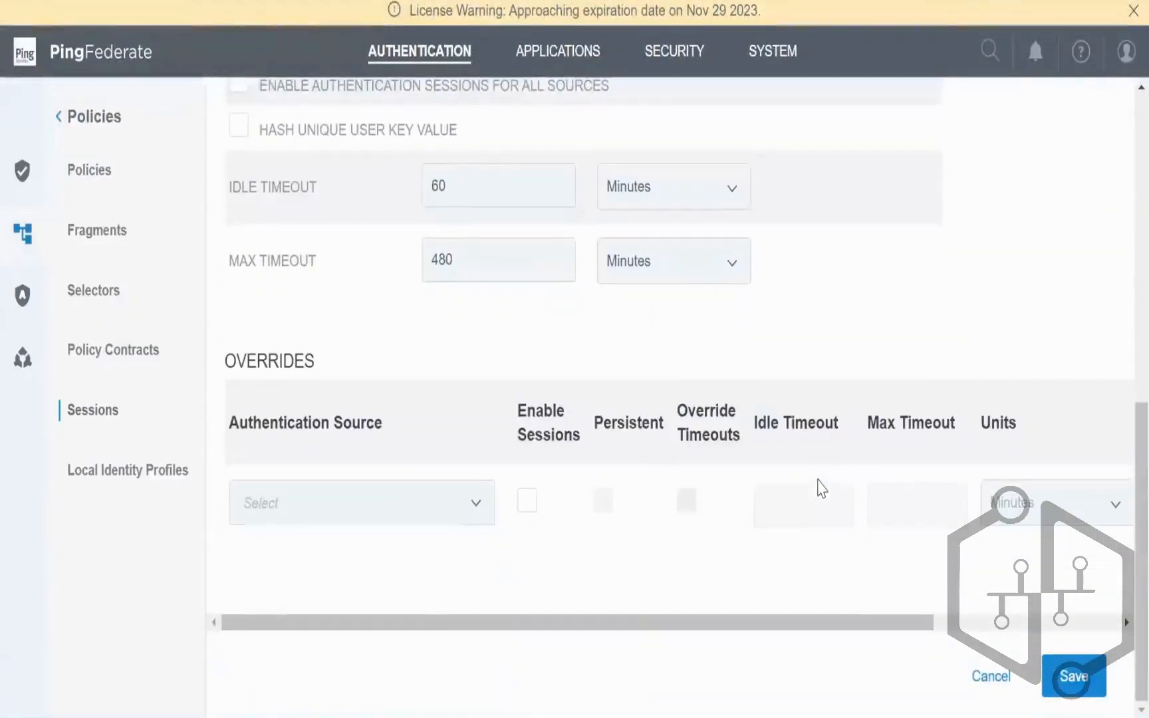
{"action": "scroll", "coordinate": [804, 392], "scroll_direction": "up", "scroll_amount": 6}
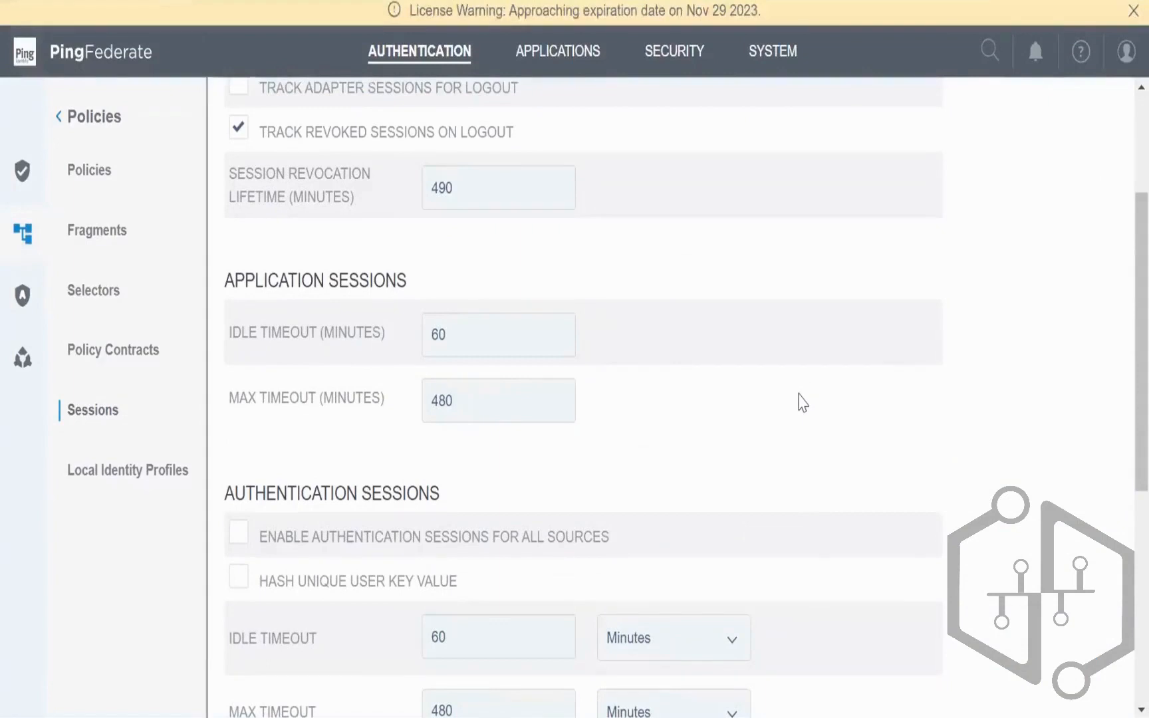
{"action": "scroll", "coordinate": [804, 402], "scroll_direction": "up", "scroll_amount": 3}
{"action": "scroll", "coordinate": [804, 402], "scroll_direction": "down", "scroll_amount": 7}
{"action": "scroll", "coordinate": [802, 402], "scroll_direction": "up", "scroll_amount": 2}
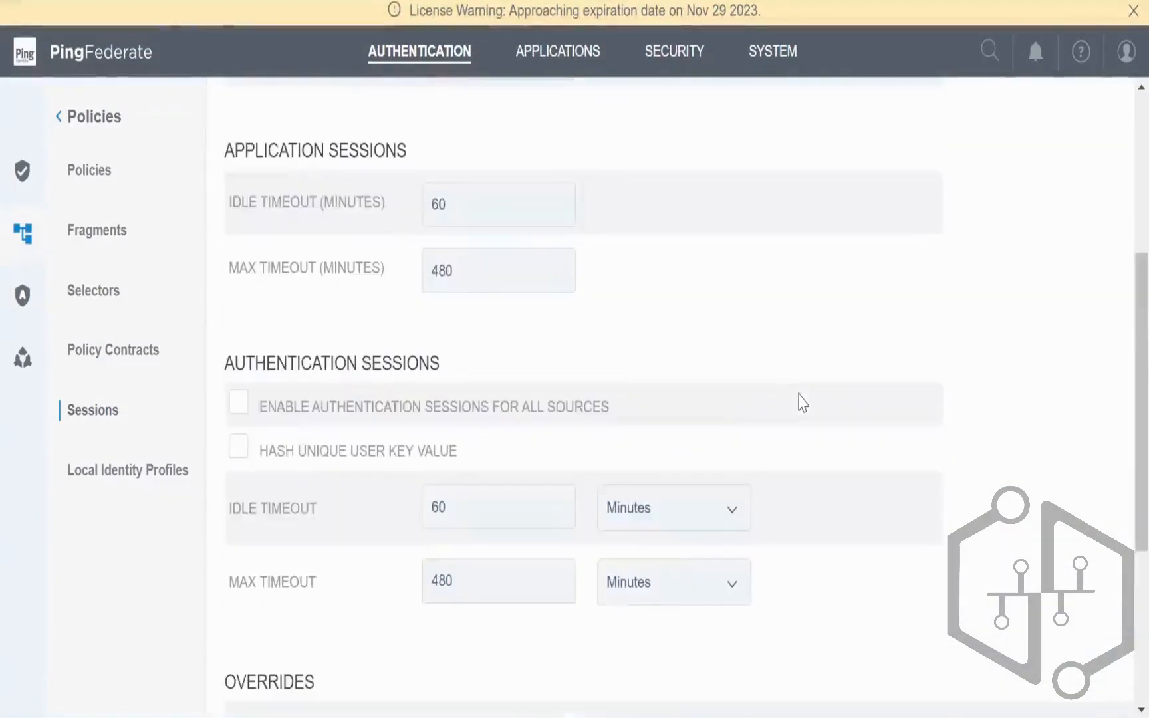
Step: Point out the 480-minute max timeout and revocation labels, then open Policy Fragments
{"action": "left_click", "coordinate": [462, 278]}
{"action": "left_click_drag", "start_coordinate": [461, 278], "coordinate": [421, 278]}
{"action": "scroll", "coordinate": [924, 467], "scroll_direction": "up", "scroll_amount": 4}
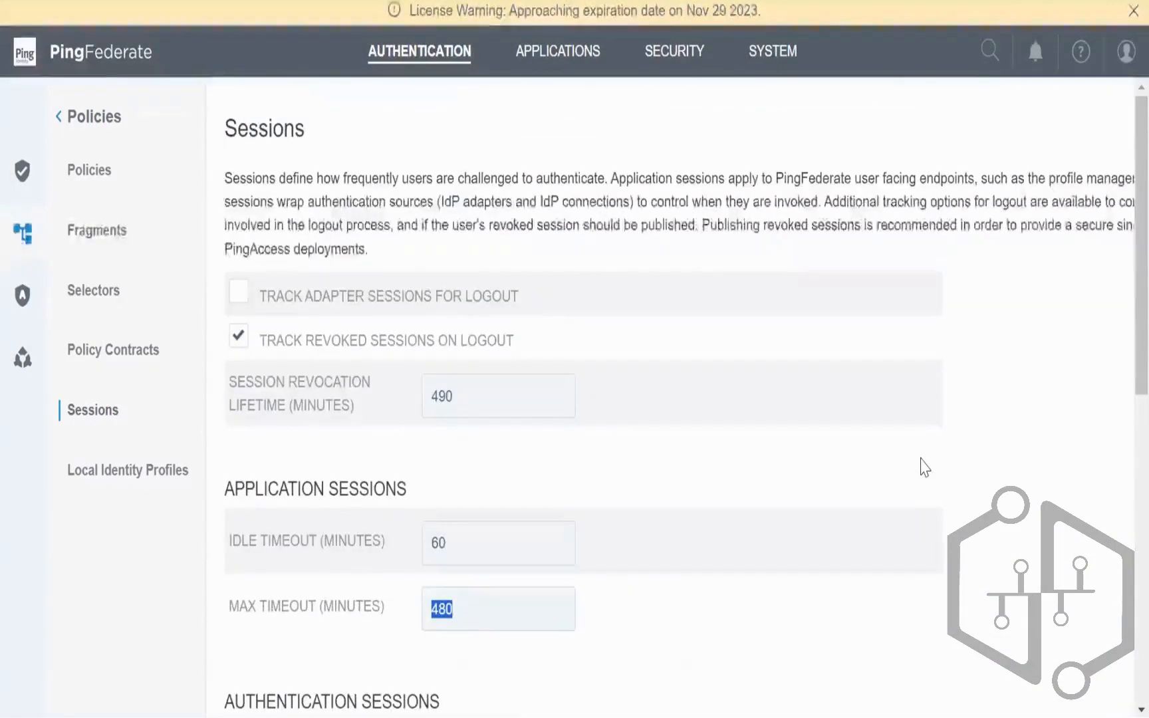
{"action": "left_click_drag", "start_coordinate": [222, 392], "coordinate": [414, 440]}
{"action": "left_click", "coordinate": [418, 444]}
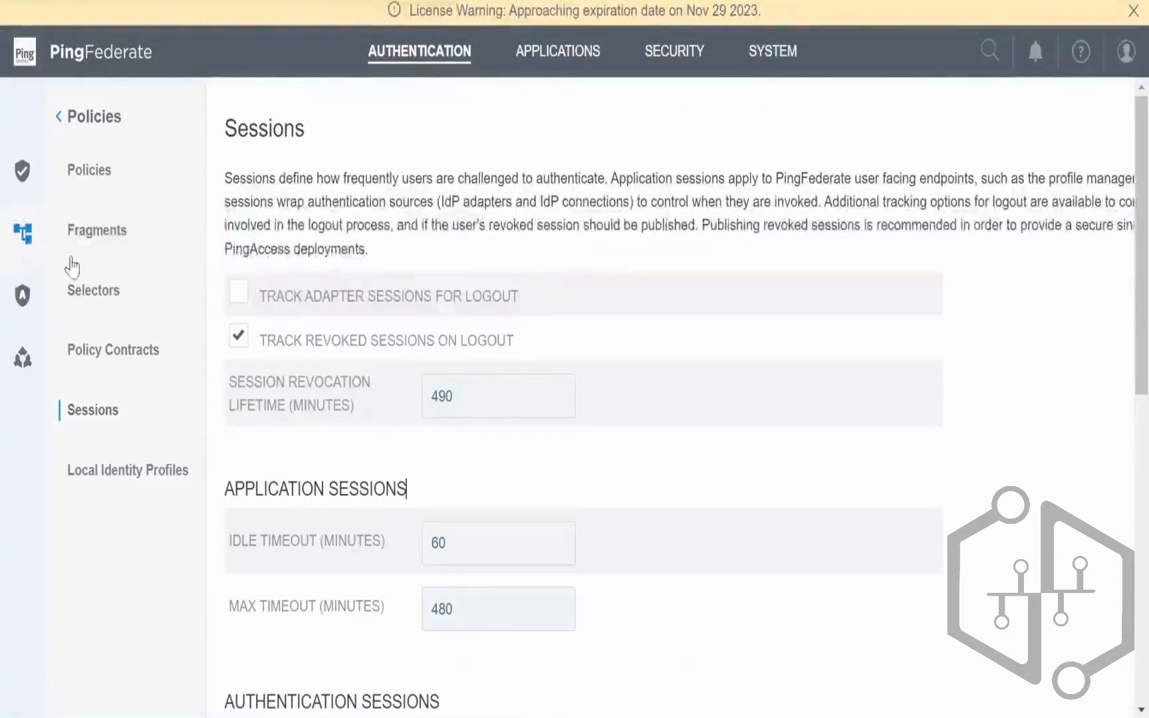
{"action": "left_click", "coordinate": [85, 241]}
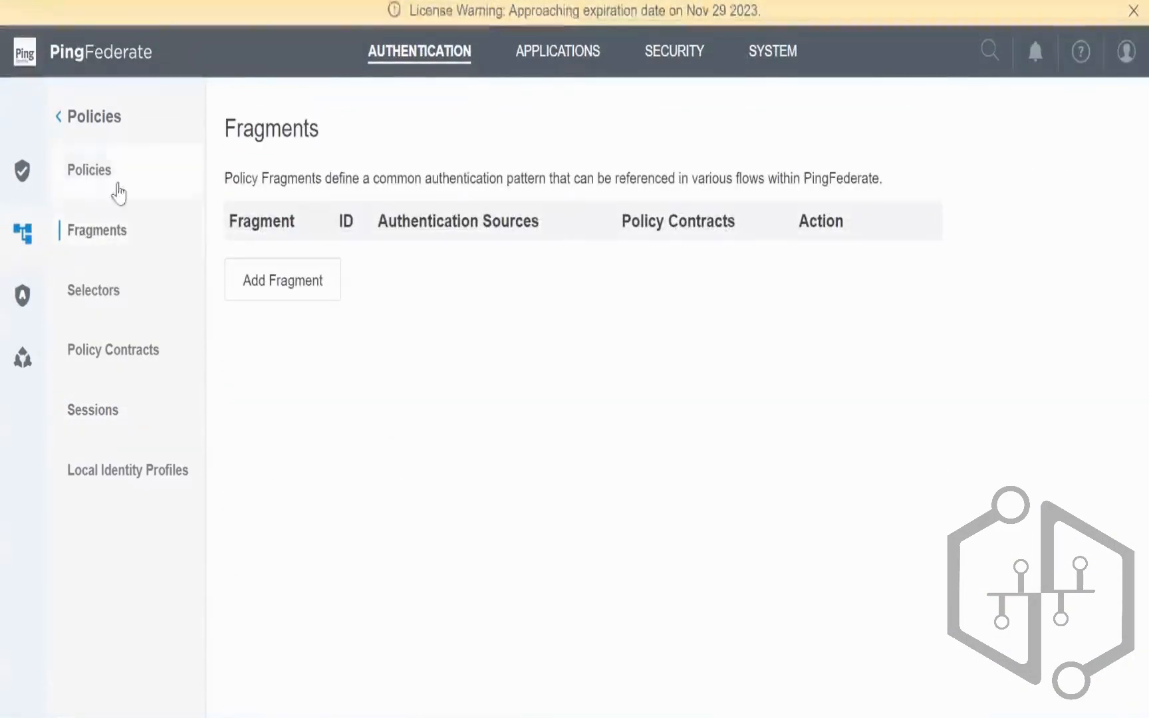
Step: Go to the empty Local Identity Profiles page and highlight its heading, description and policy section names
{"action": "left_click", "coordinate": [150, 491]}
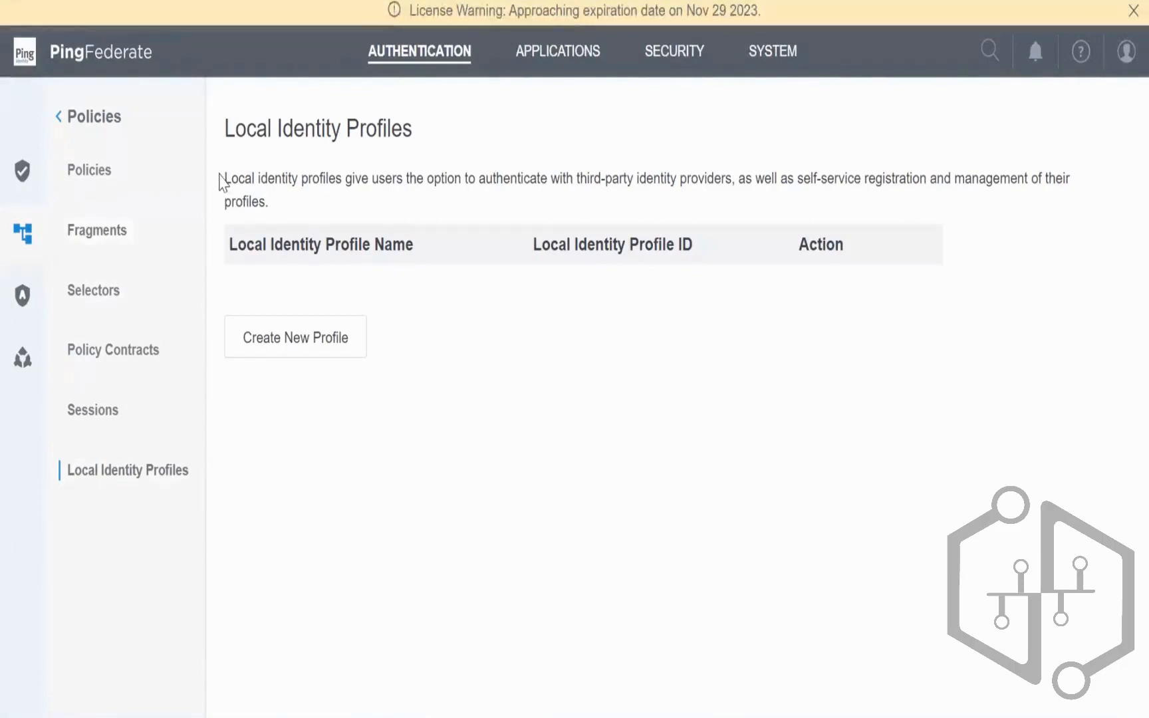
{"action": "left_click_drag", "start_coordinate": [222, 111], "coordinate": [290, 209]}
{"action": "left_click", "coordinate": [276, 215]}
{"action": "left_click_drag", "start_coordinate": [279, 202], "coordinate": [223, 182]}
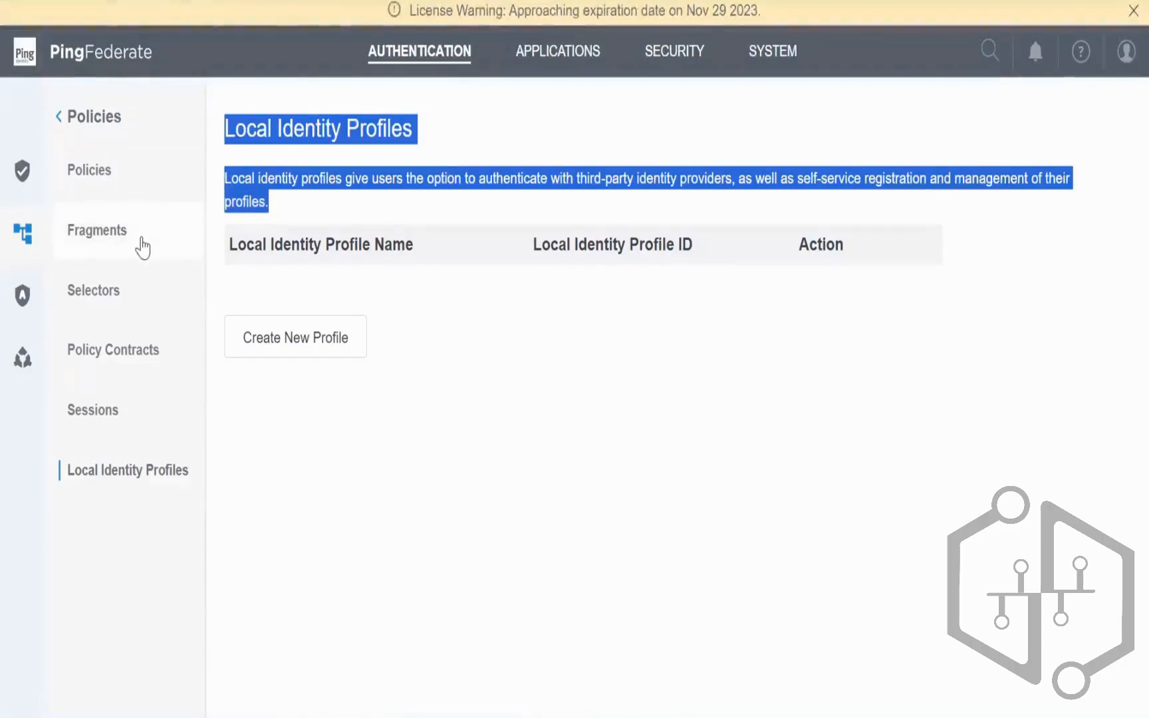
{"action": "left_click_drag", "start_coordinate": [141, 239], "coordinate": [456, 519]}
{"action": "left_click", "coordinate": [456, 519]}
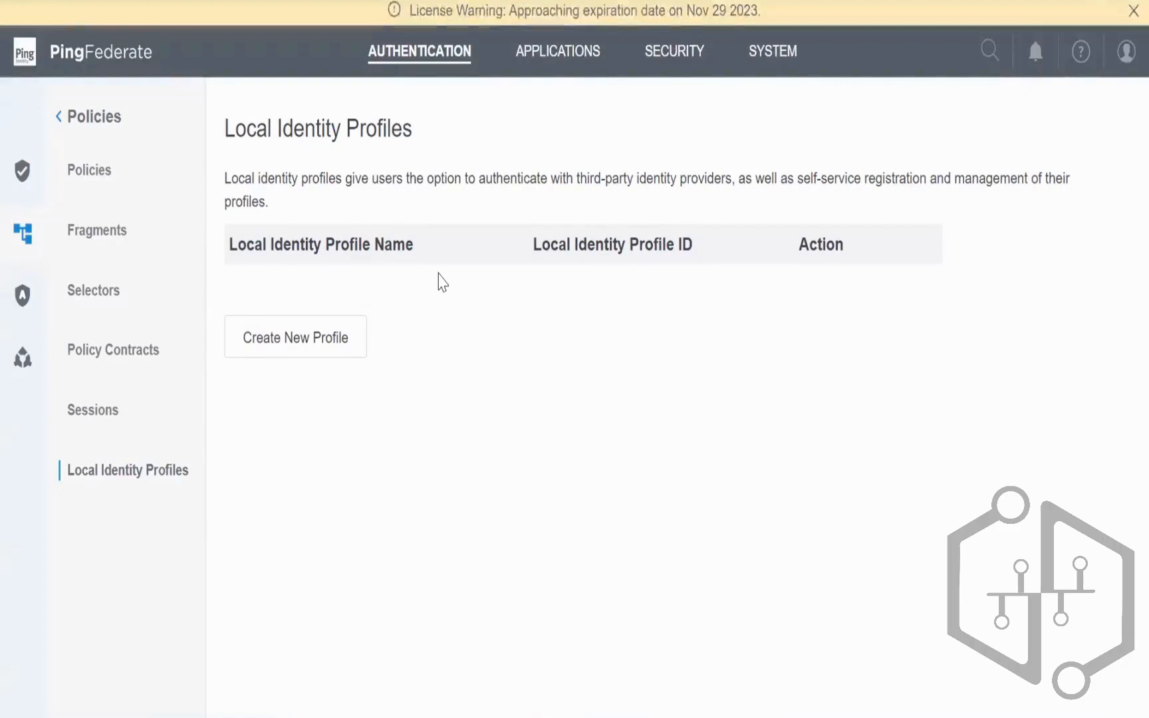
{"action": "mouse_move", "coordinate": [234, 120]}
{"action": "left_mouse_down"}
{"action": "mouse_move", "coordinate": [454, 146]}
{"action": "mouse_move", "coordinate": [215, 107]}
{"action": "left_mouse_up"}
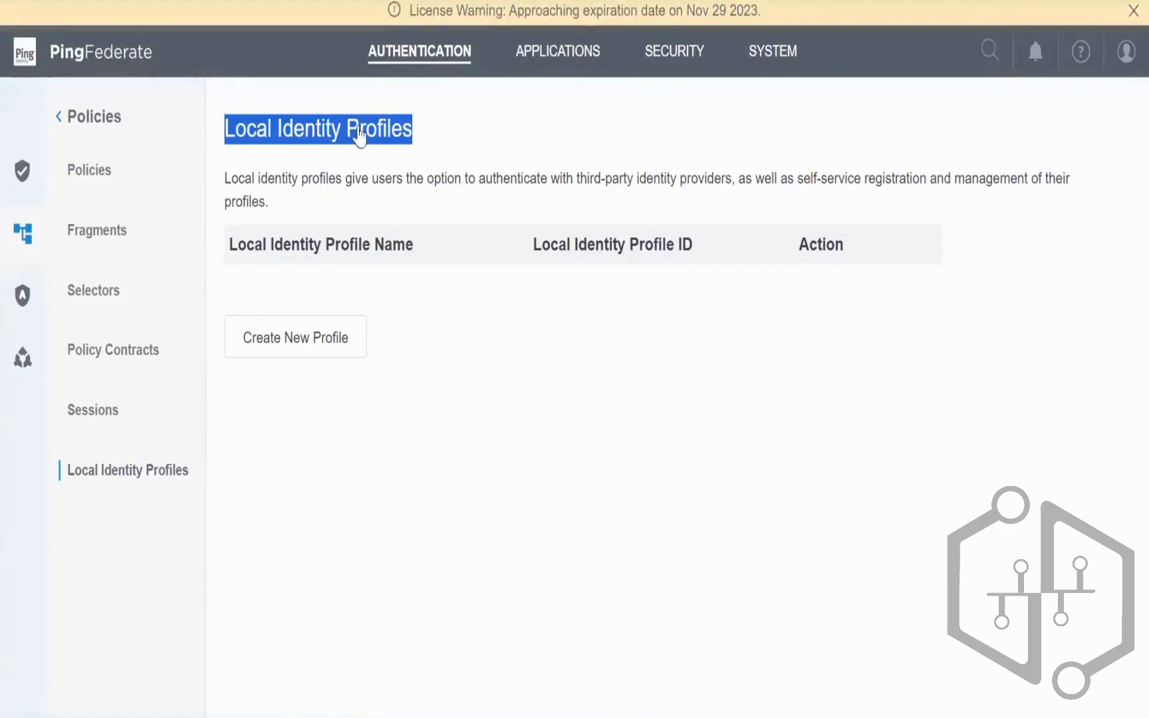